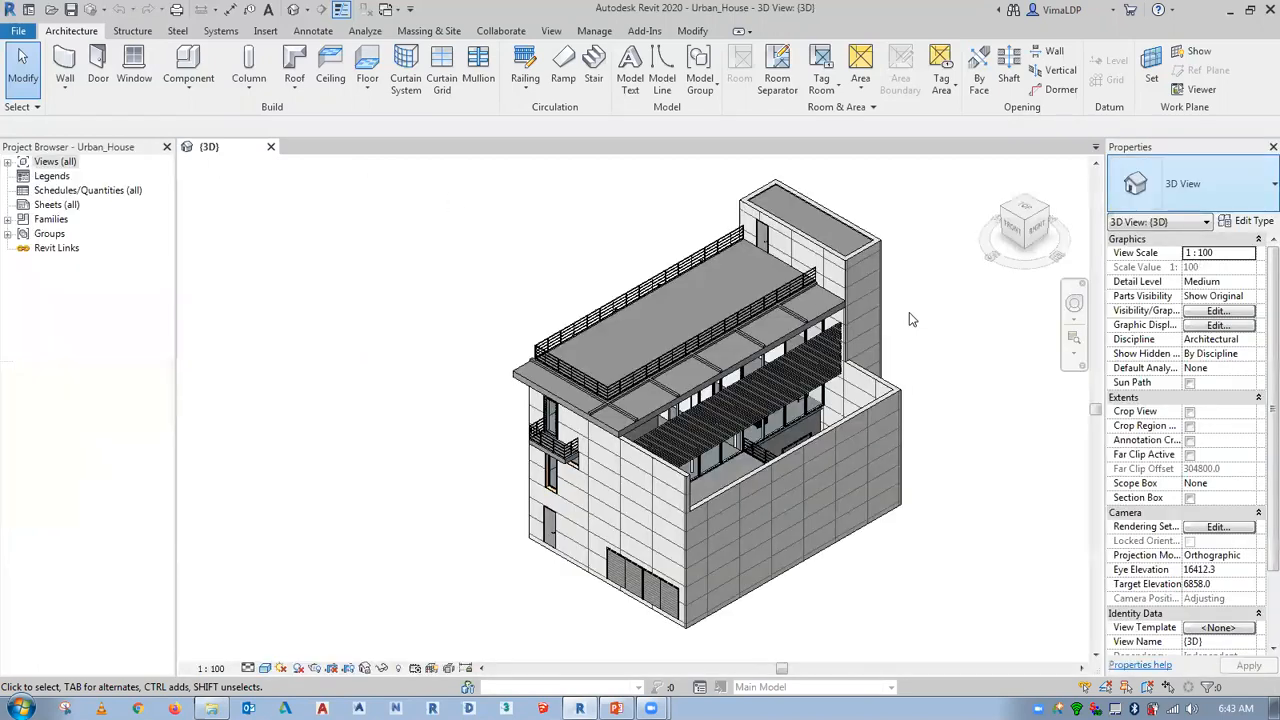
# Expand the project's views to list the floor plans, 3D views and elevations.
pyautogui.click(55, 161)
pyautogui.click(8, 161)
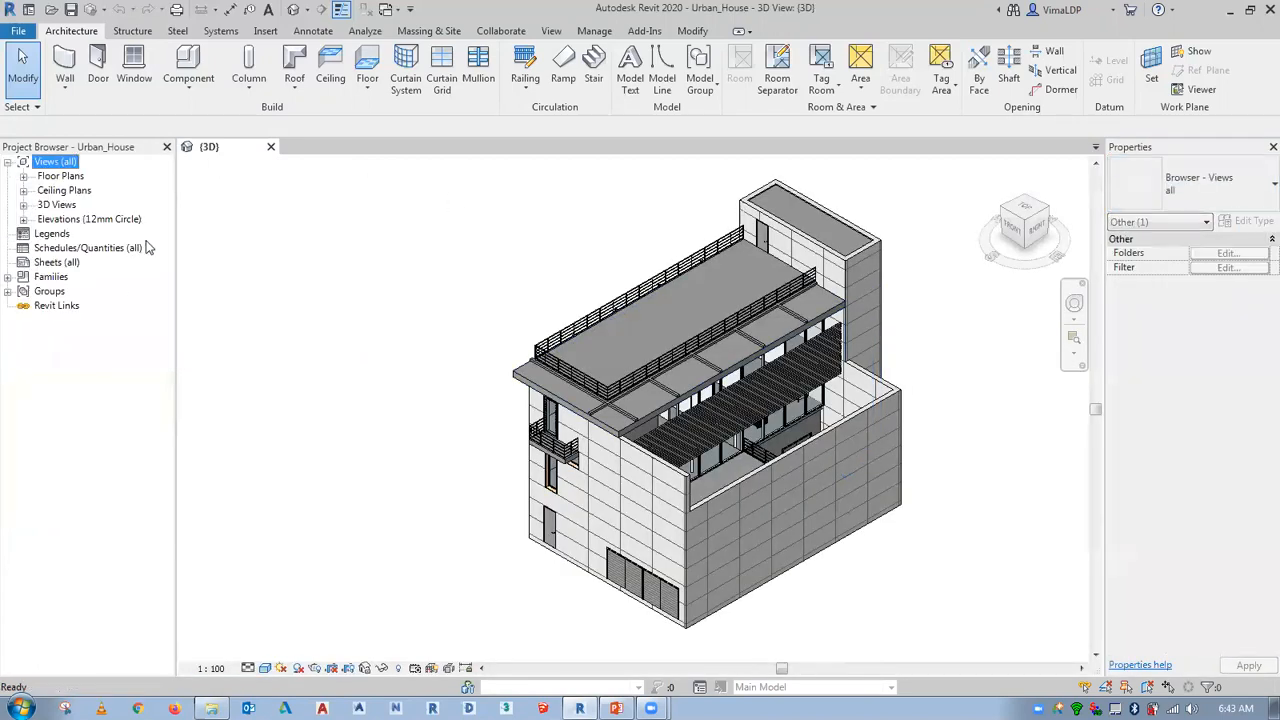
pyautogui.click(23, 176)
pyautogui.click(23, 305)
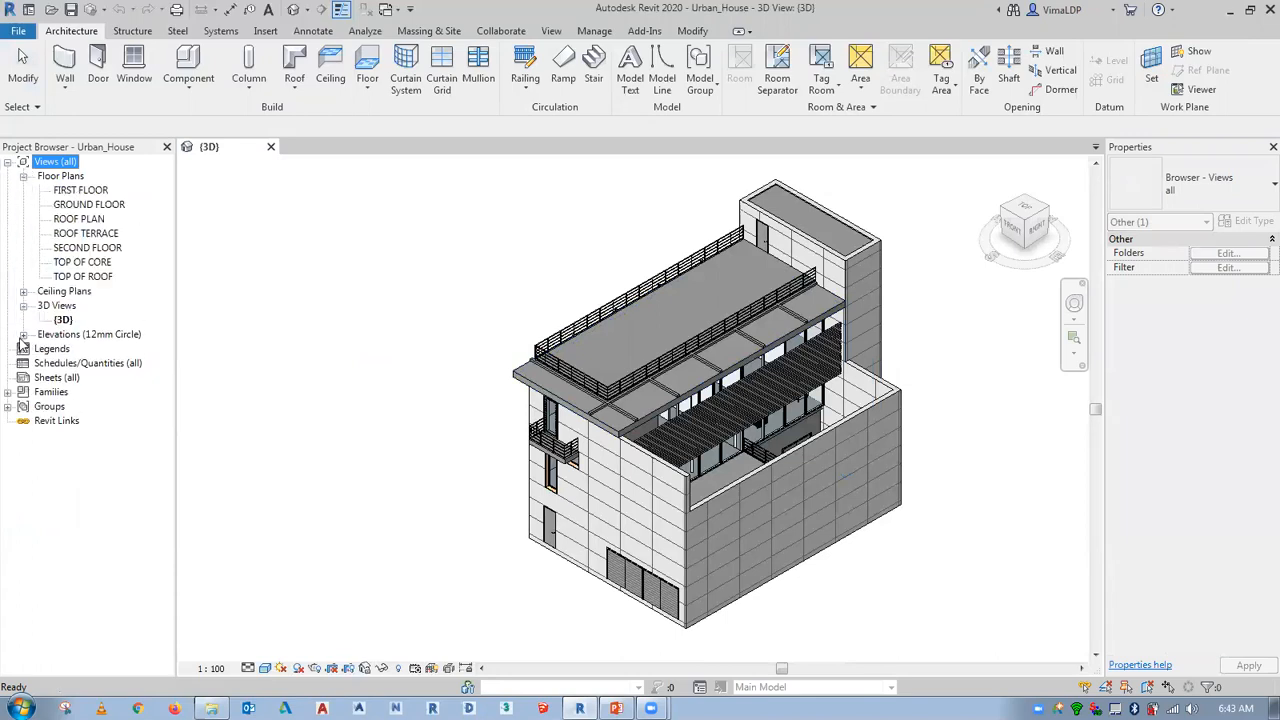
pyautogui.click(23, 334)
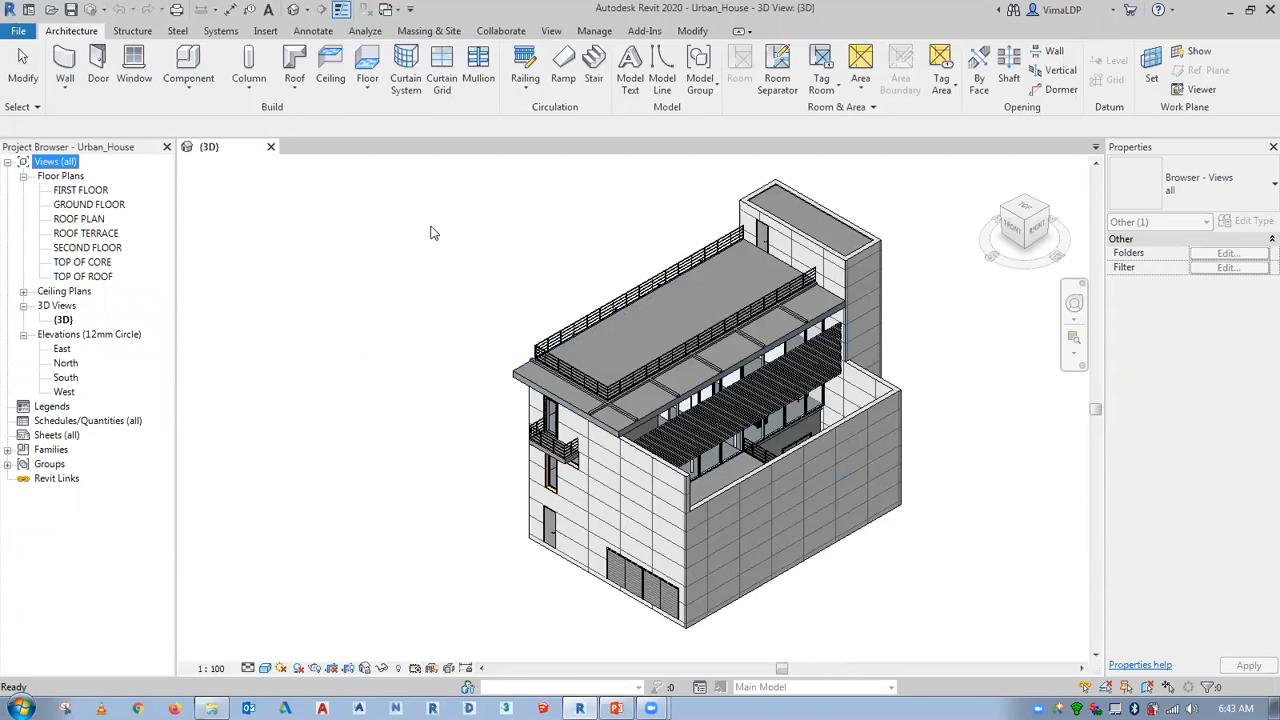
# Create a new design option set and add a second option to it.
pyautogui.rightClick(381, 258)
pyautogui.click(432, 440)
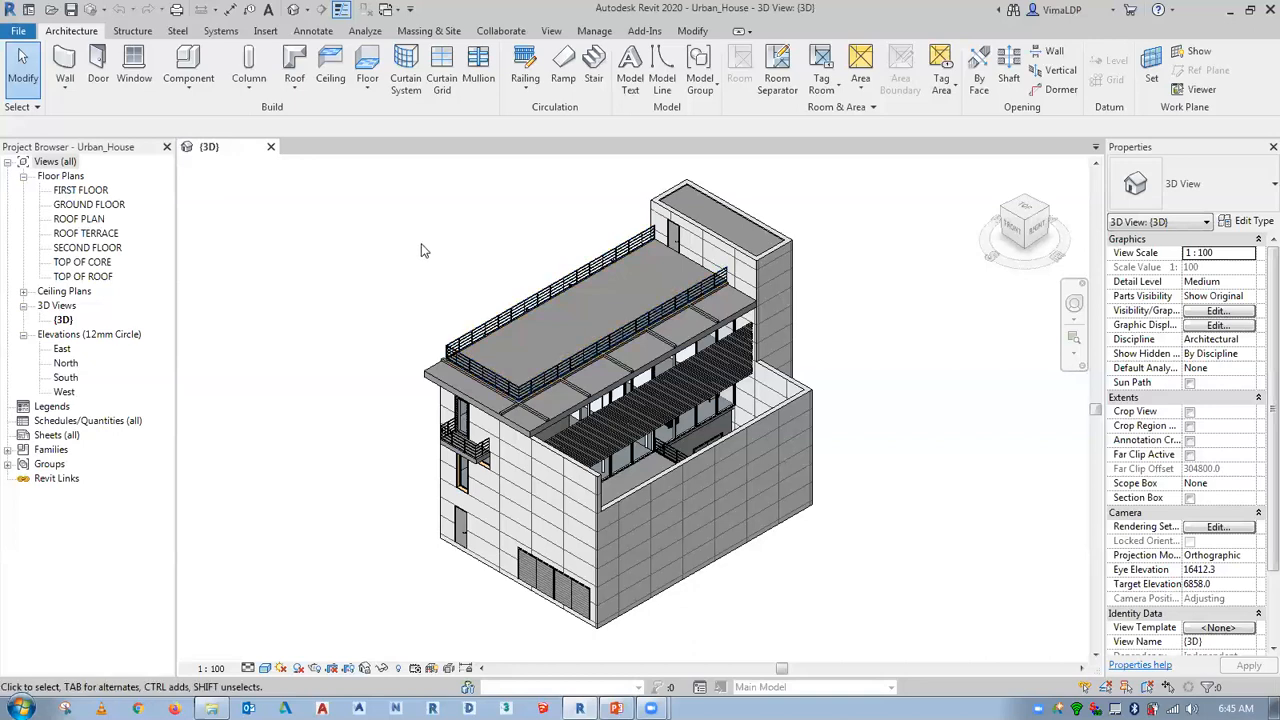
pyautogui.click(594, 31)
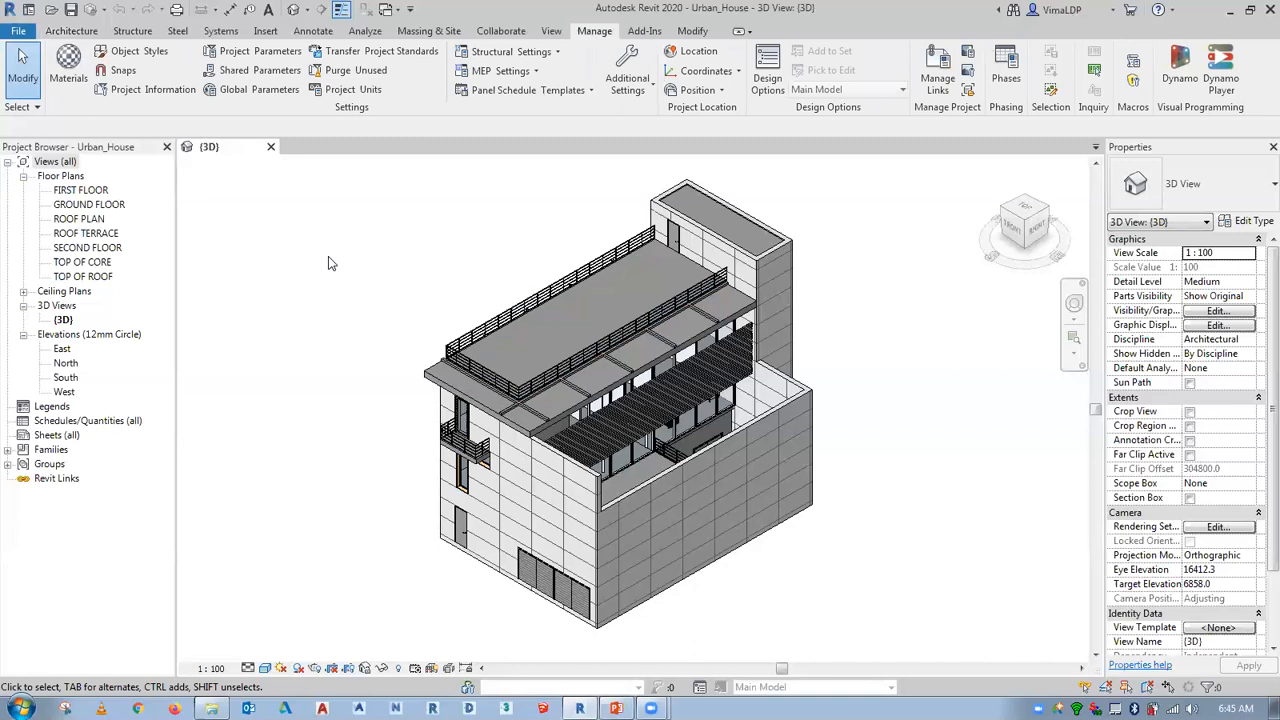
pyautogui.click(769, 78)
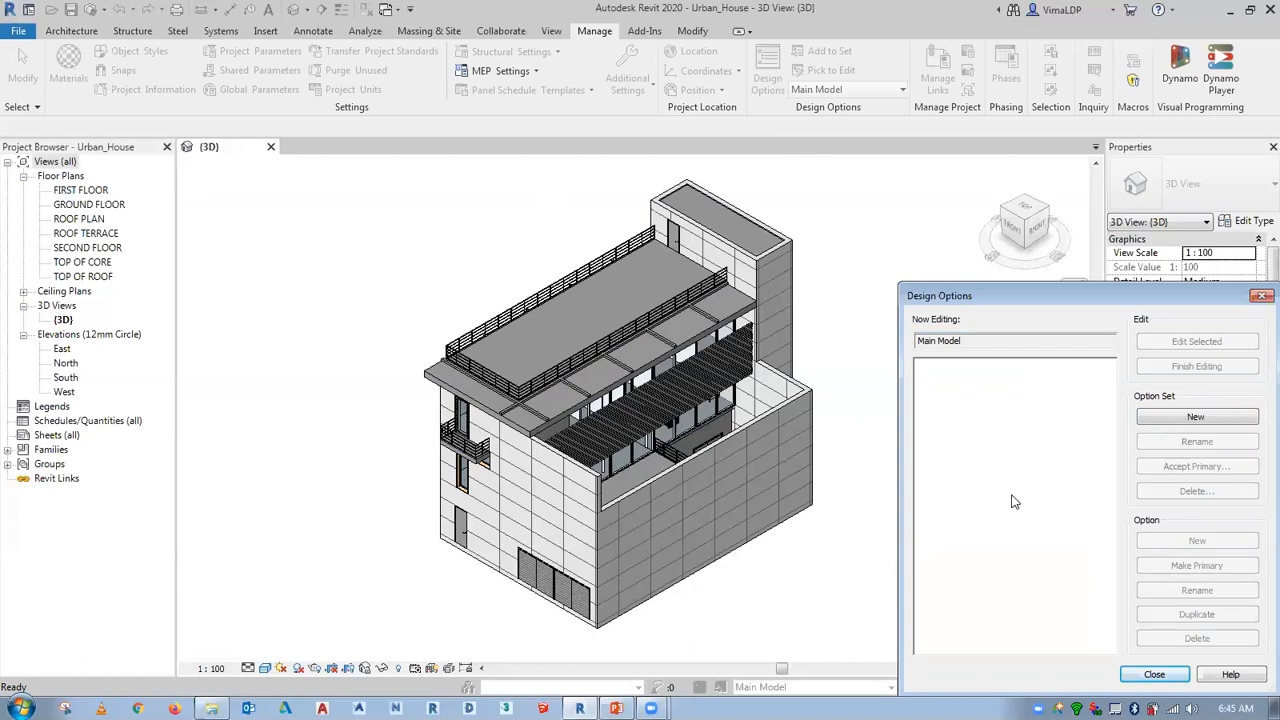
pyautogui.click(1178, 418)
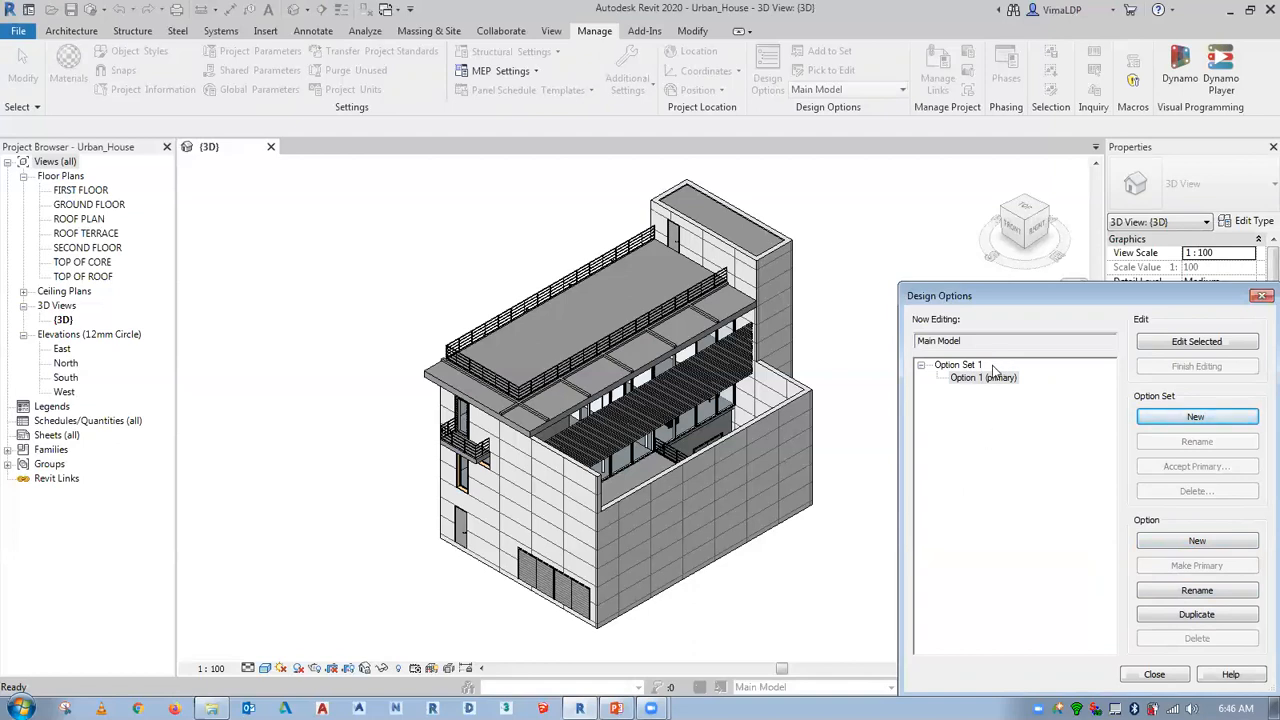
pyautogui.click(1178, 548)
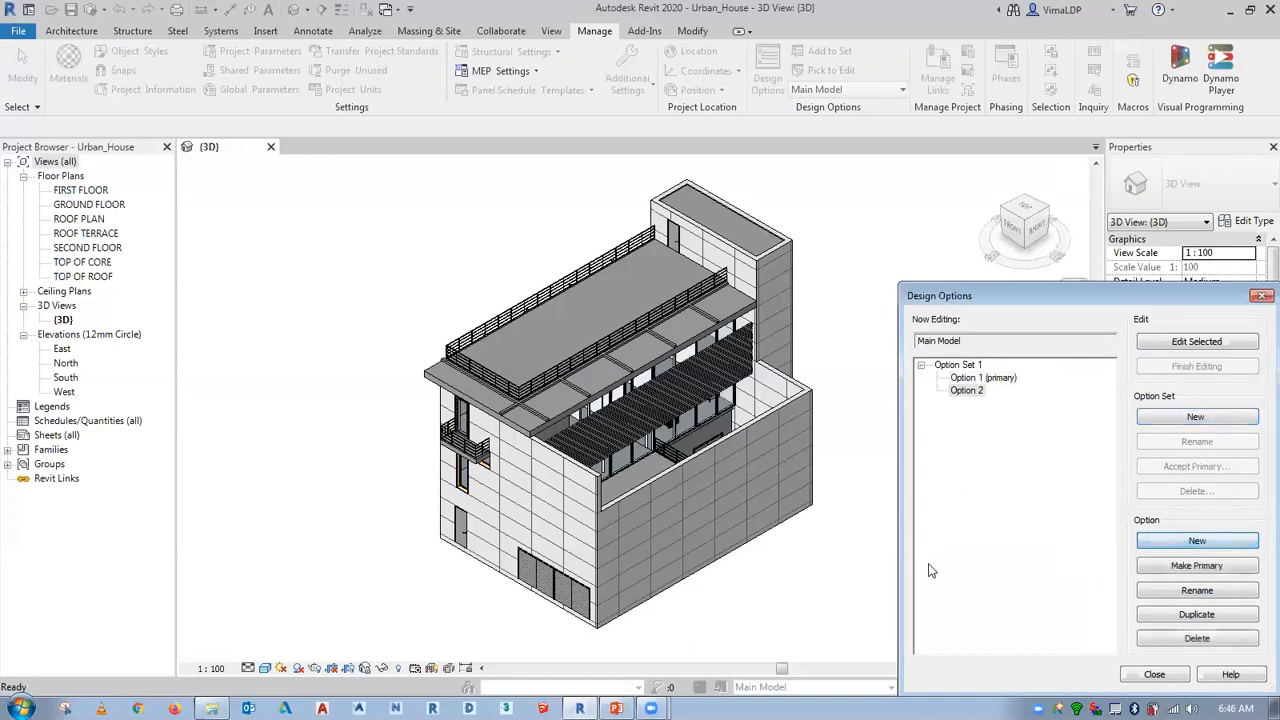
# Rename the design option set Option Set 1 as Structure.
pyautogui.click(975, 365)
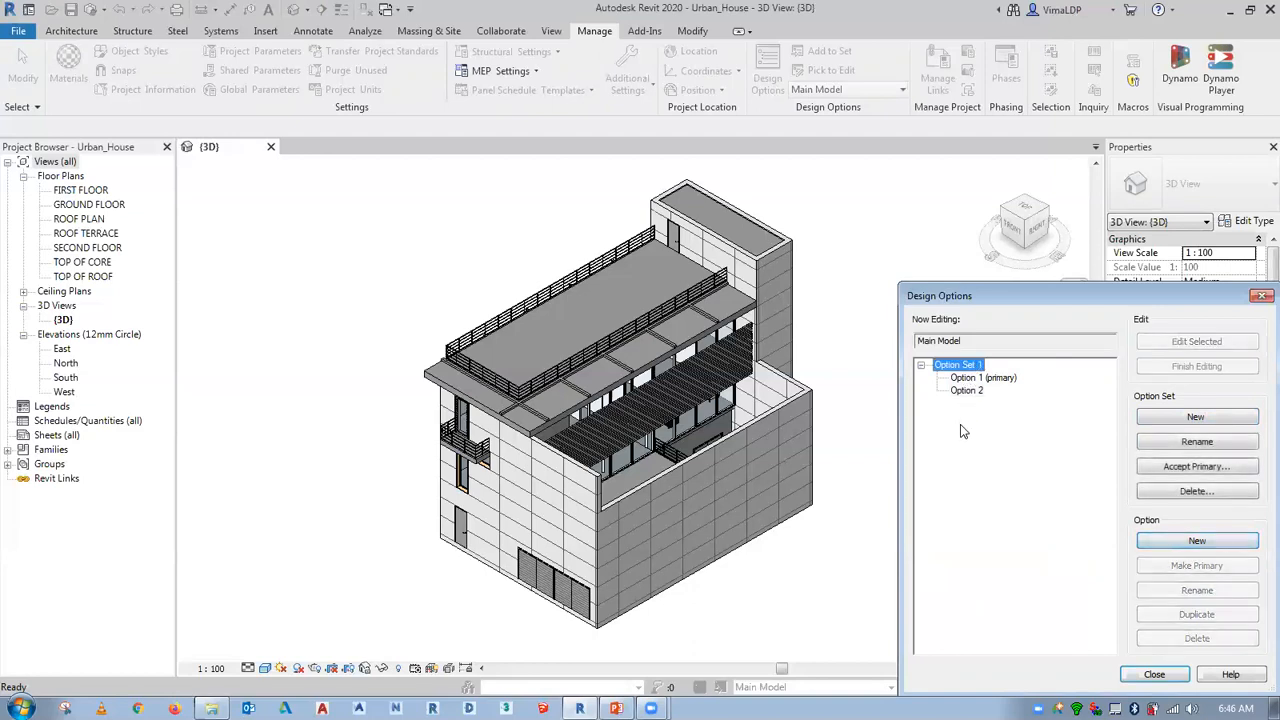
pyautogui.click(976, 379)
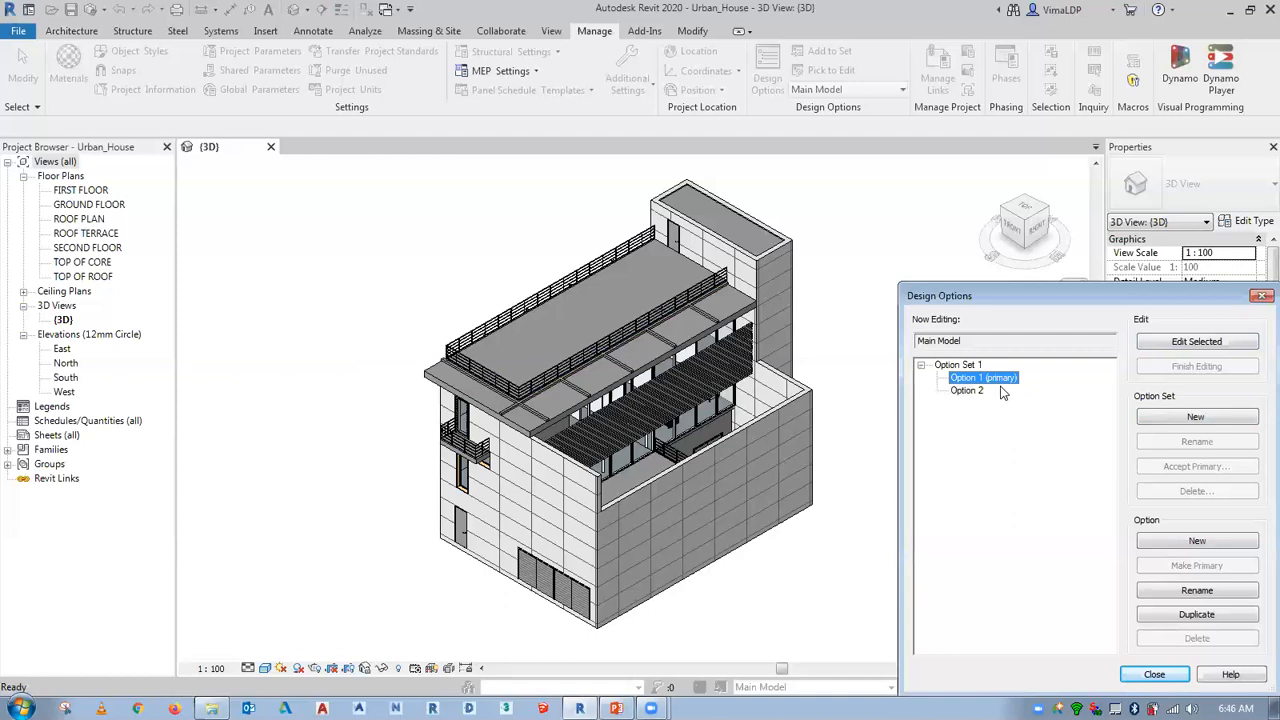
pyautogui.click(970, 391)
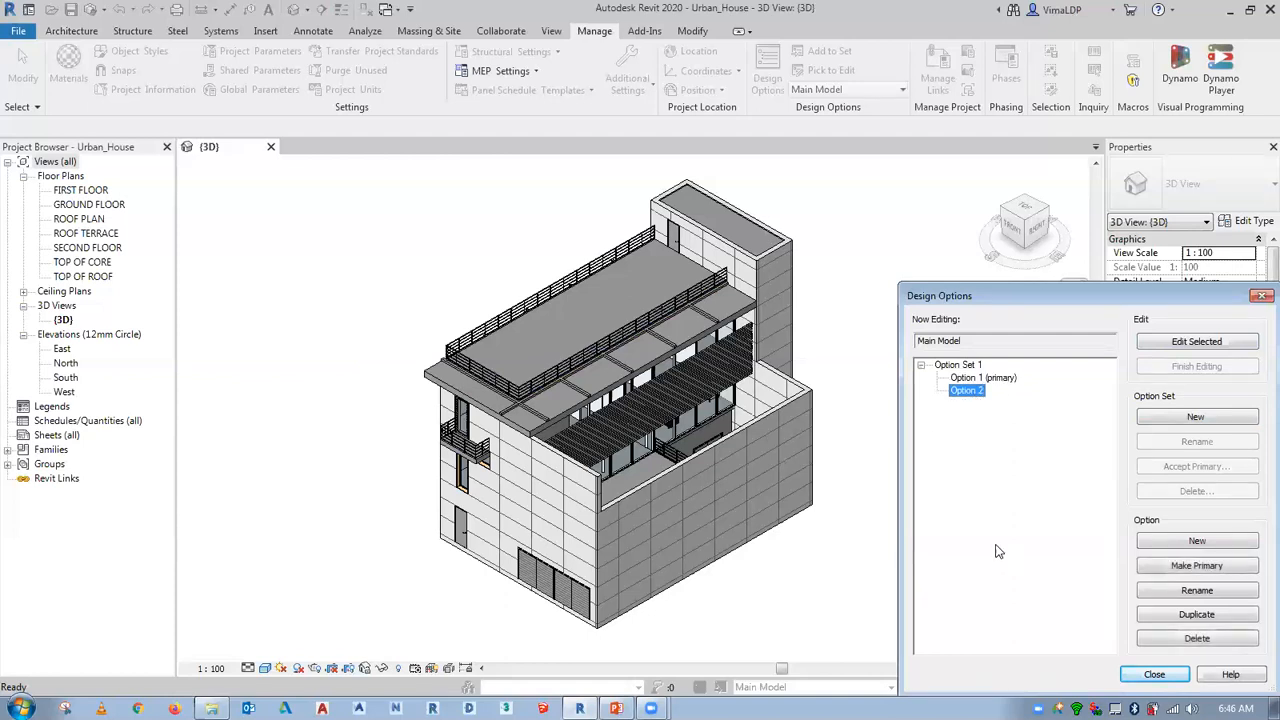
pyautogui.click(960, 365)
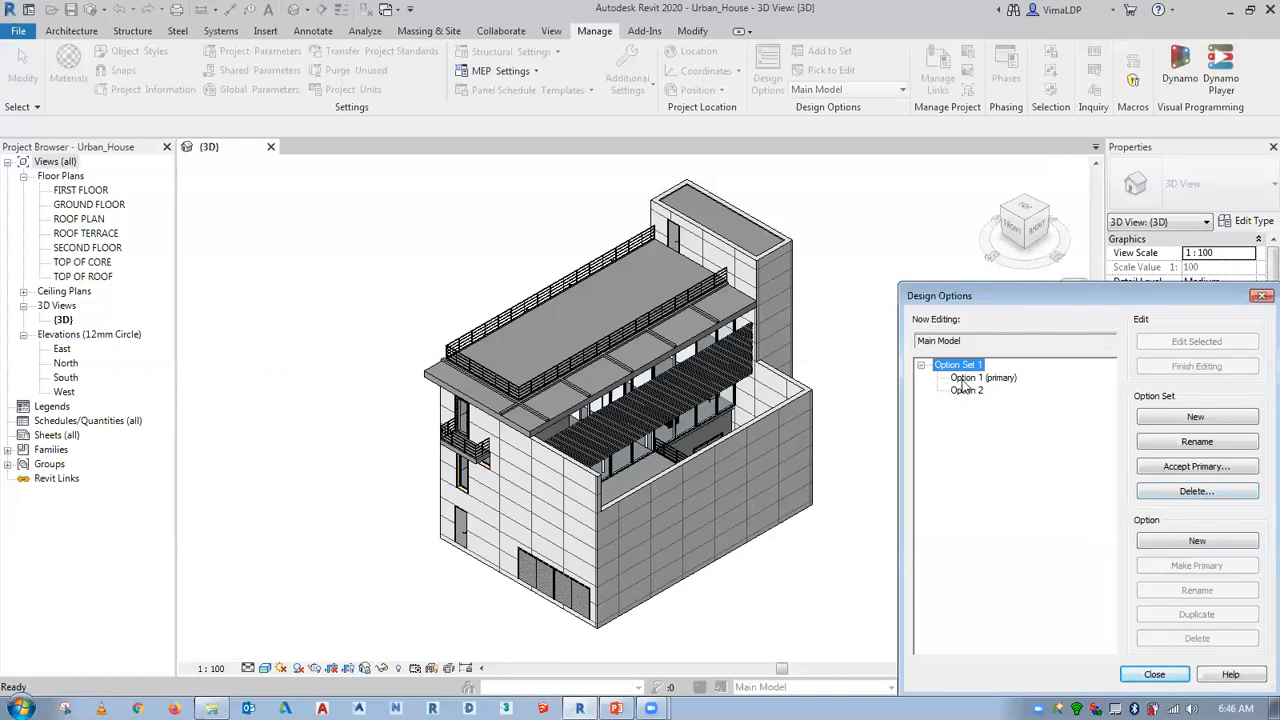
pyautogui.click(1224, 445)
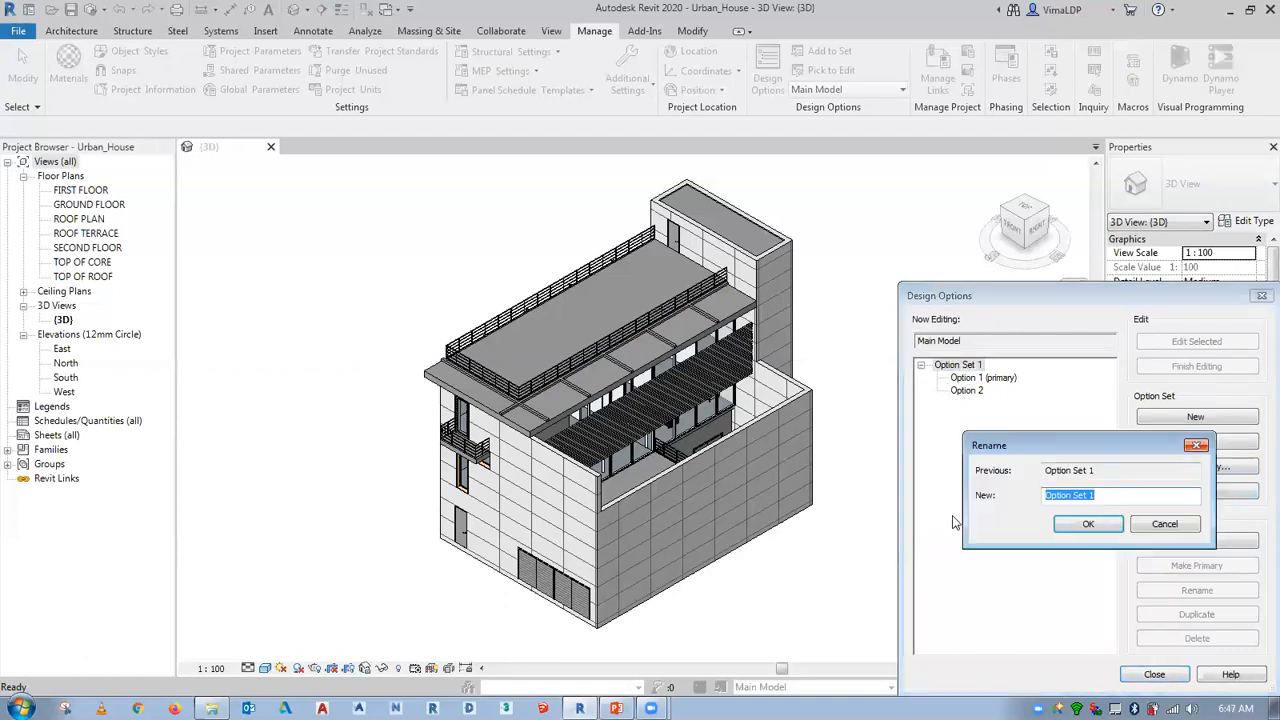
pyautogui.write('Structure')
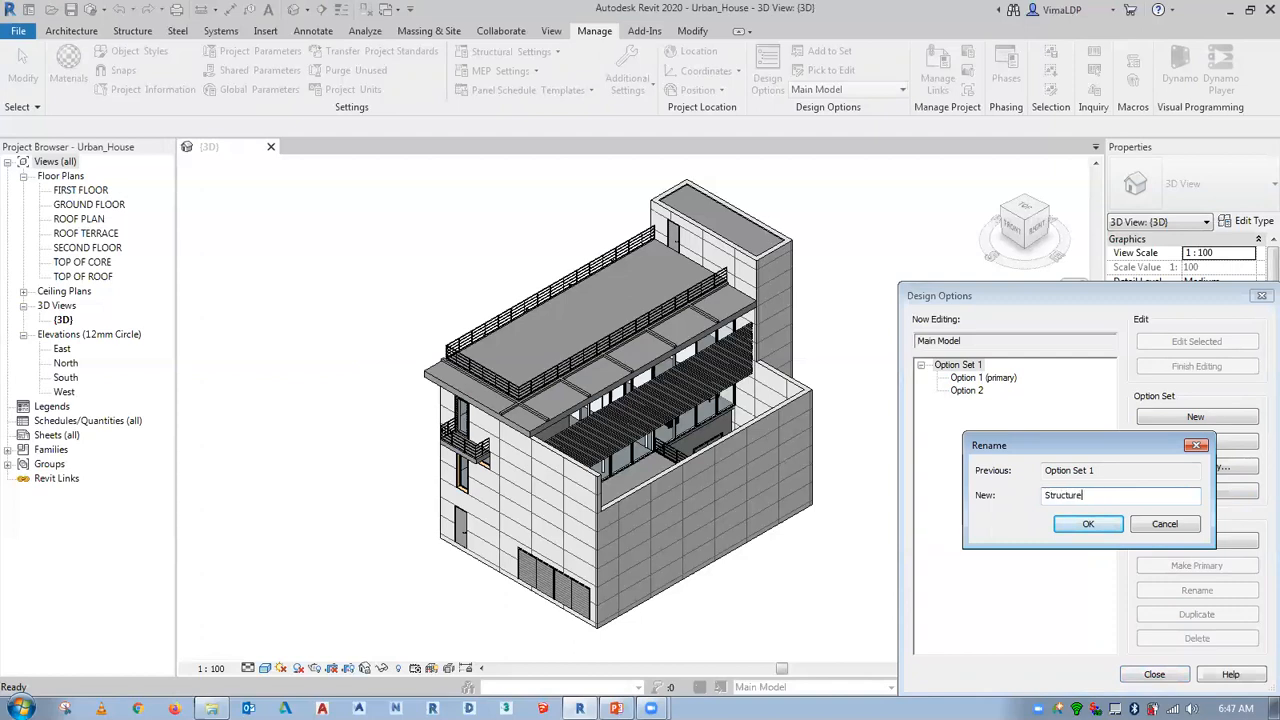
pyautogui.click(1080, 530)
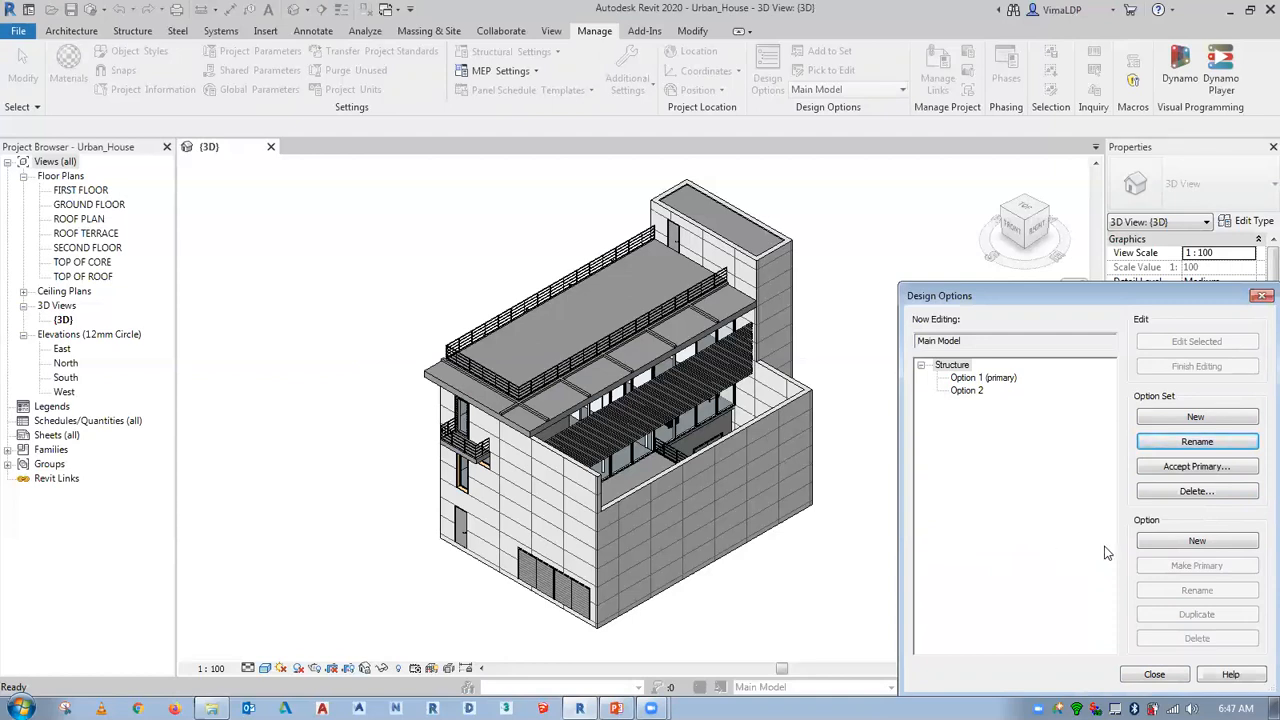
# Rename the primary option of the Structure set as Brackets.
pyautogui.click(985, 378)
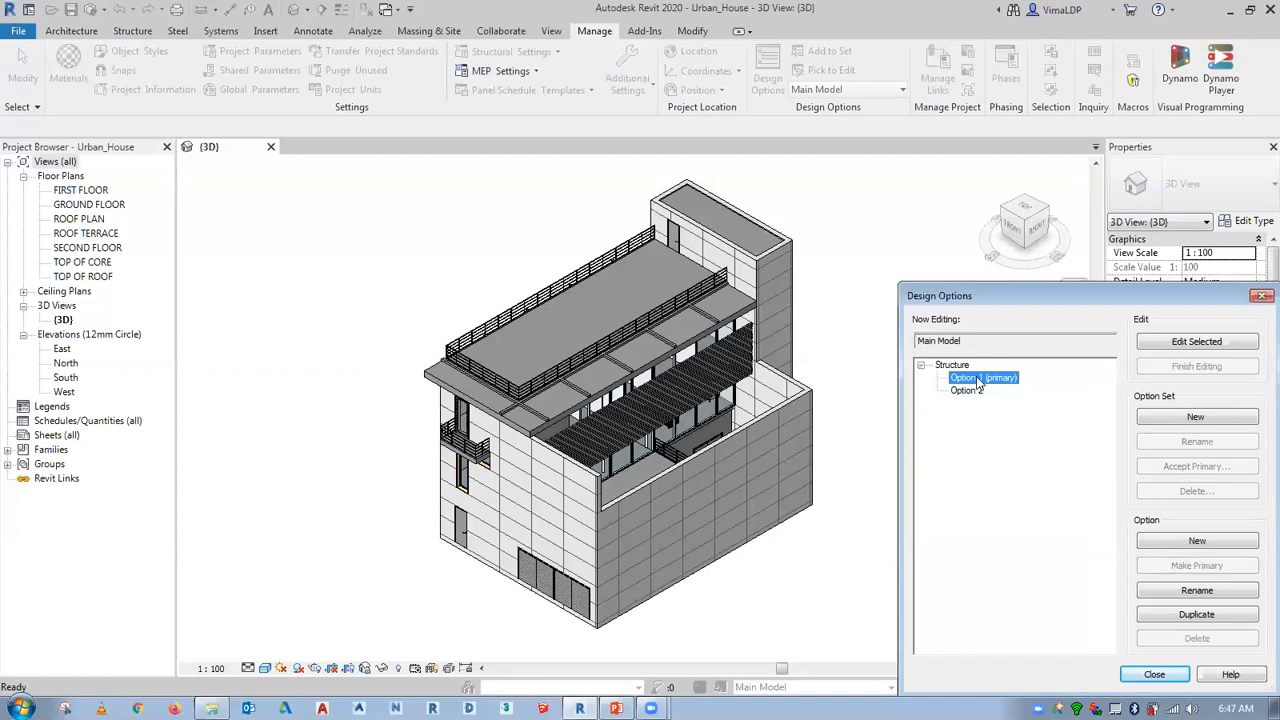
pyautogui.click(1196, 595)
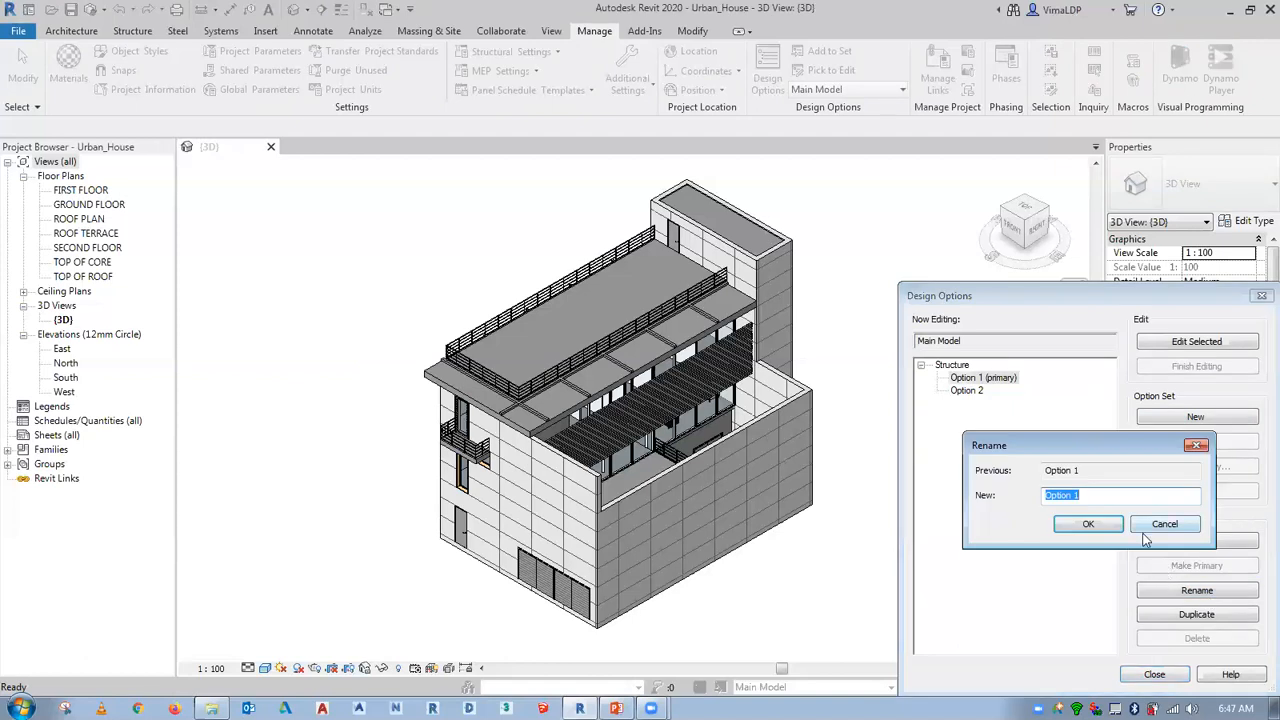
pyautogui.write('Brackets')
pyautogui.click(1084, 525)
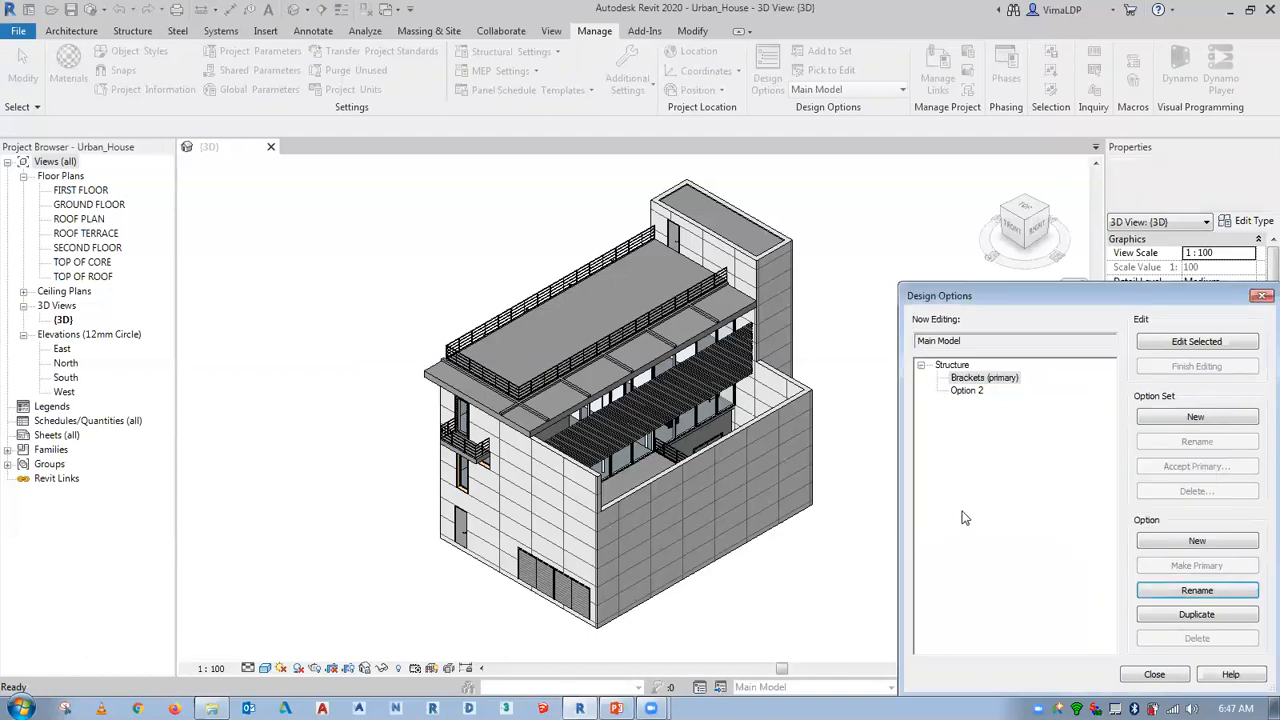
# Rename Option 2 of the Structure set as Wooden Beam.
pyautogui.click(968, 391)
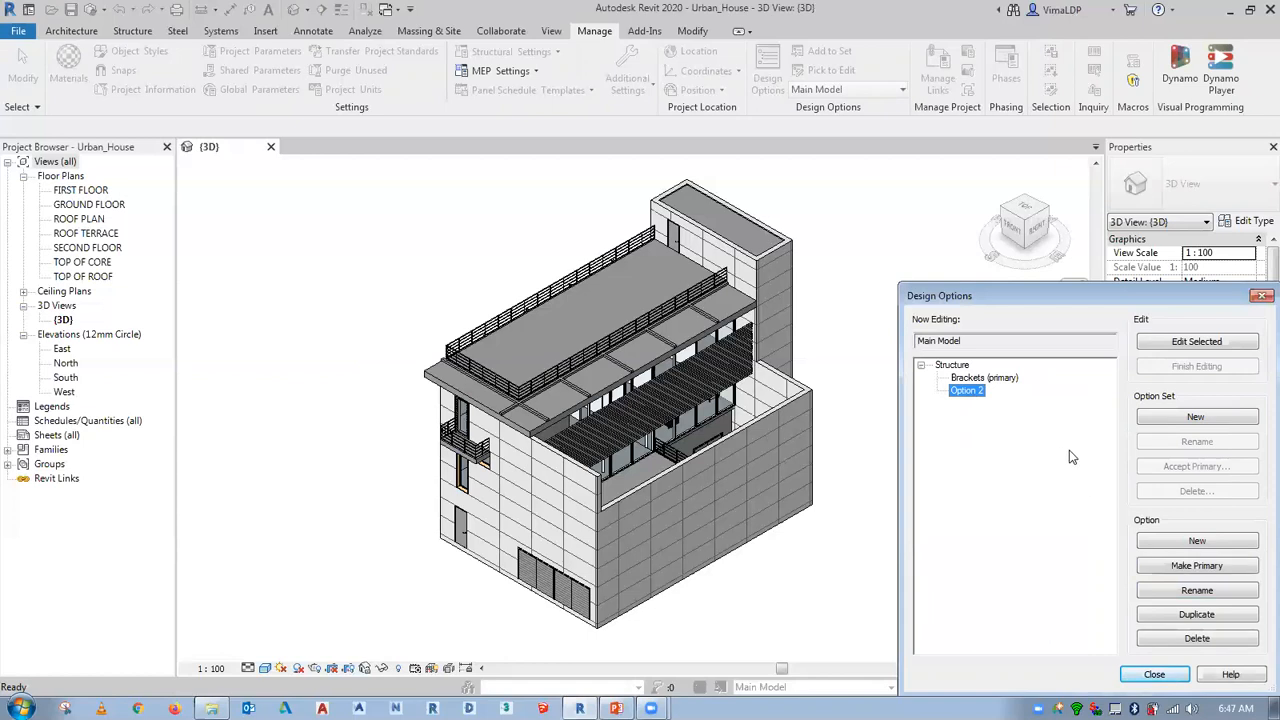
pyautogui.click(1188, 592)
pyautogui.write('Be')
pyautogui.press('BackSpace')
pyautogui.press('BackSpace')
pyautogui.write('Wood')
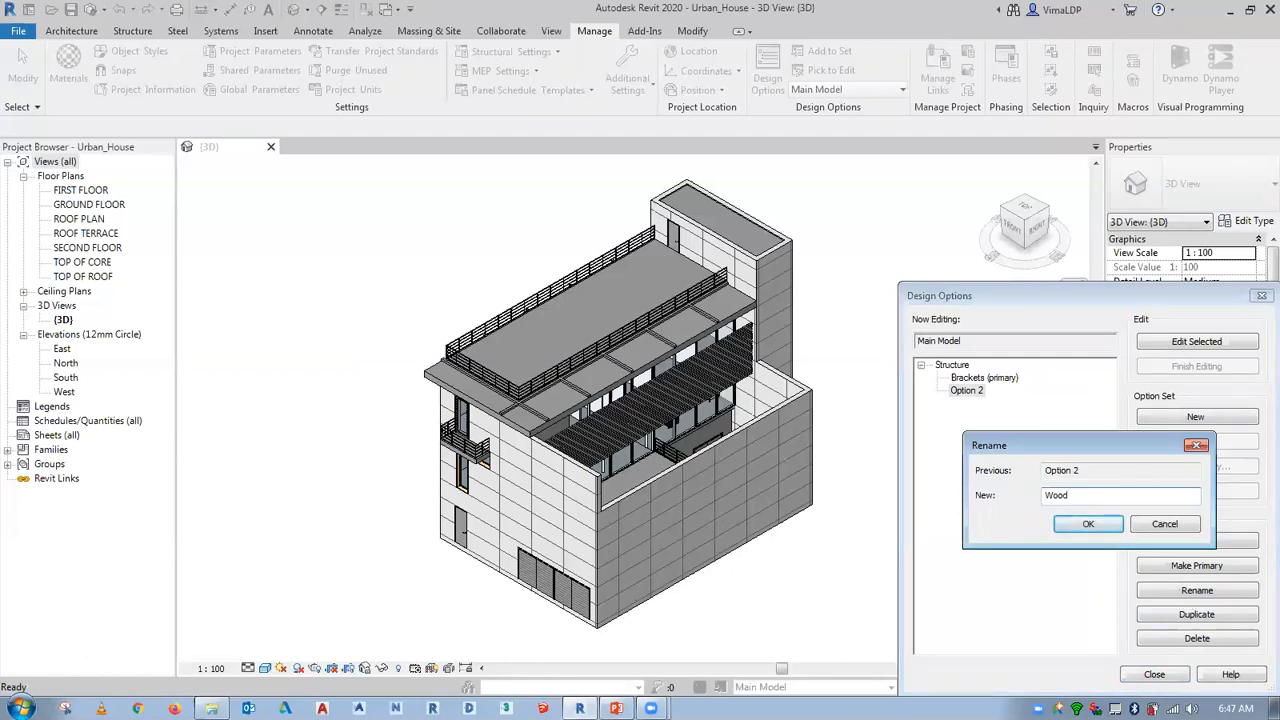
pyautogui.write('en Beam')
pyautogui.click(1087, 524)
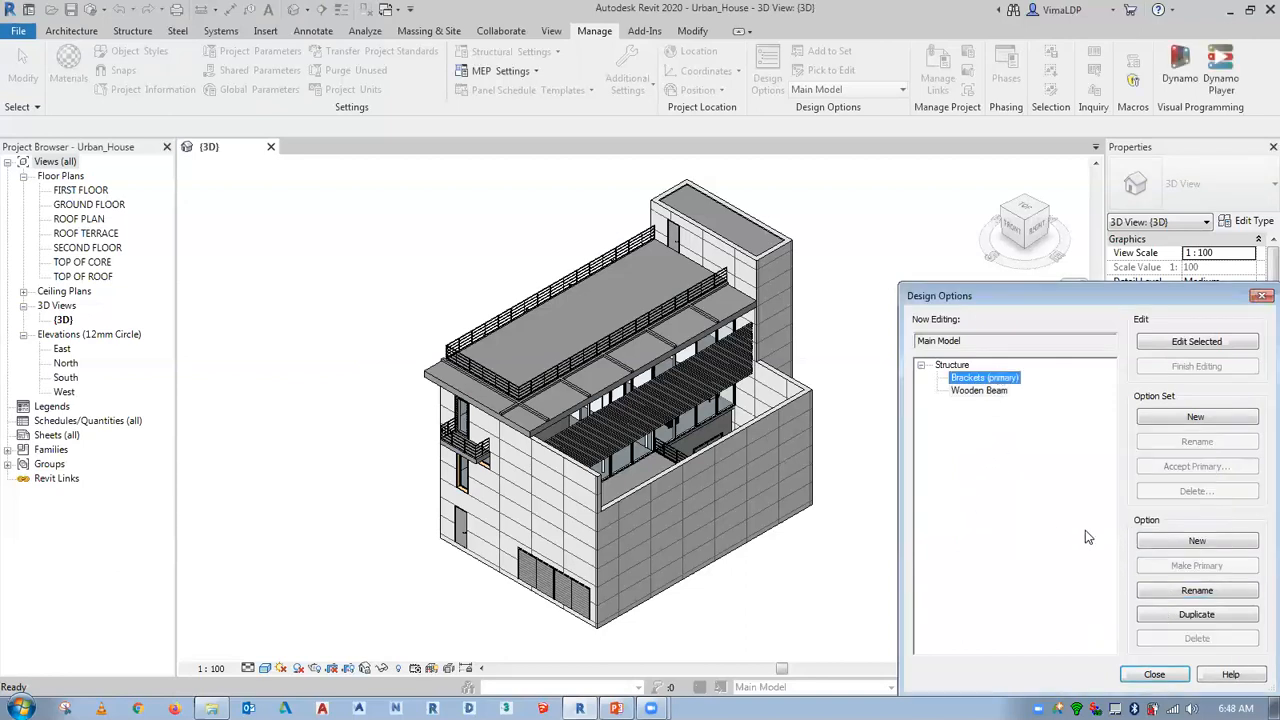
# Rename the primary option of the Structure set as Steel Brackets.
pyautogui.click(1177, 591)
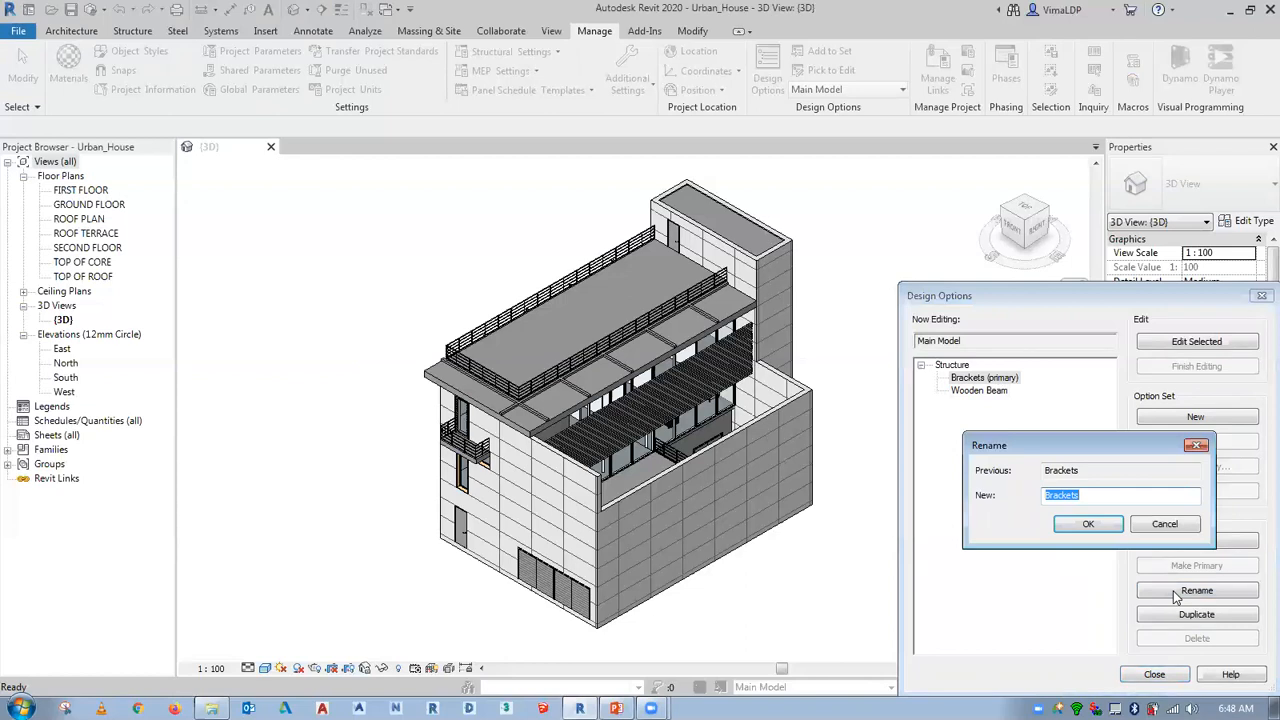
pyautogui.write('Steel Brackets')
pyautogui.click(1080, 526)
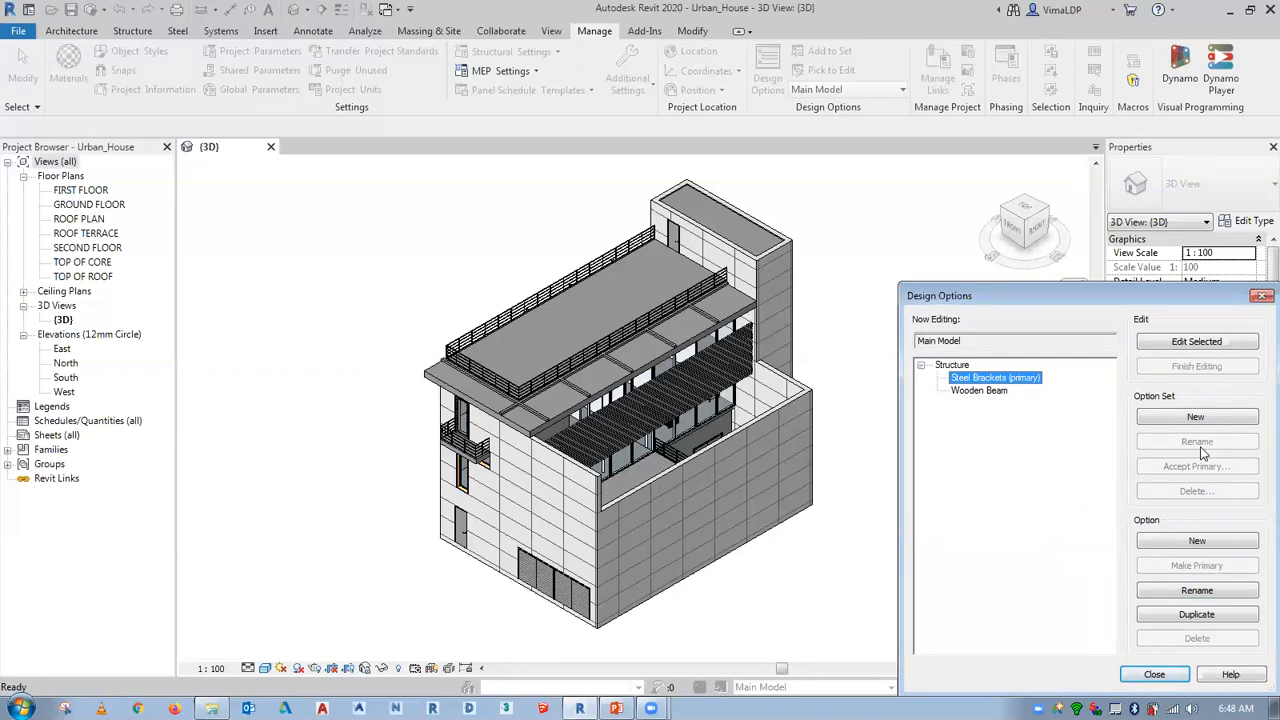
# Create another design option set and name it Roofing.
pyautogui.click(1226, 416)
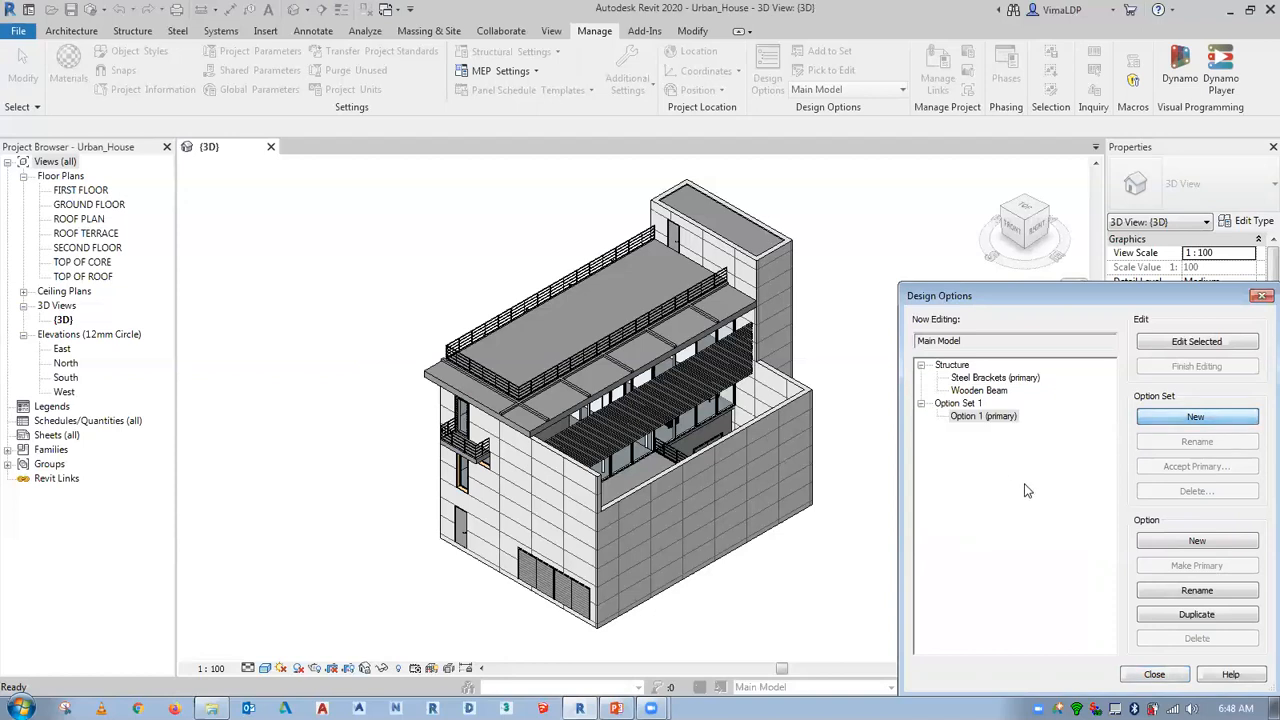
pyautogui.click(958, 403)
pyautogui.click(1190, 441)
pyautogui.write('Roofing')
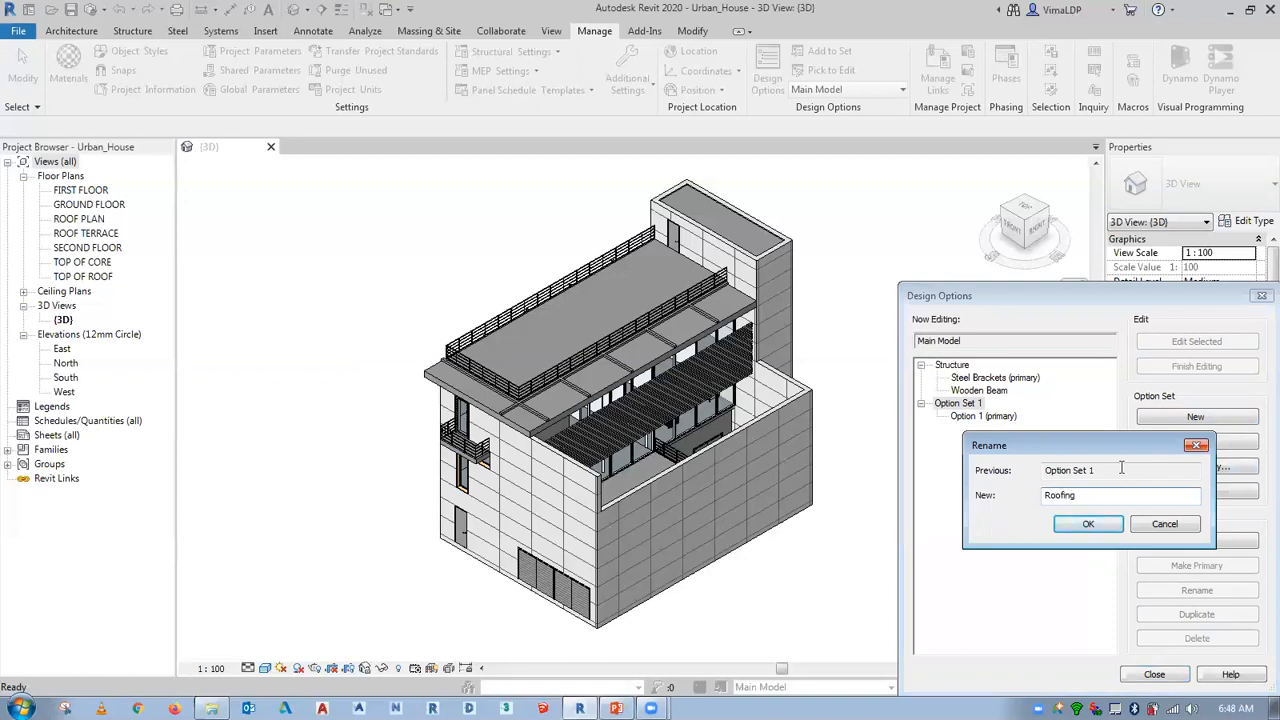
pyautogui.click(1084, 527)
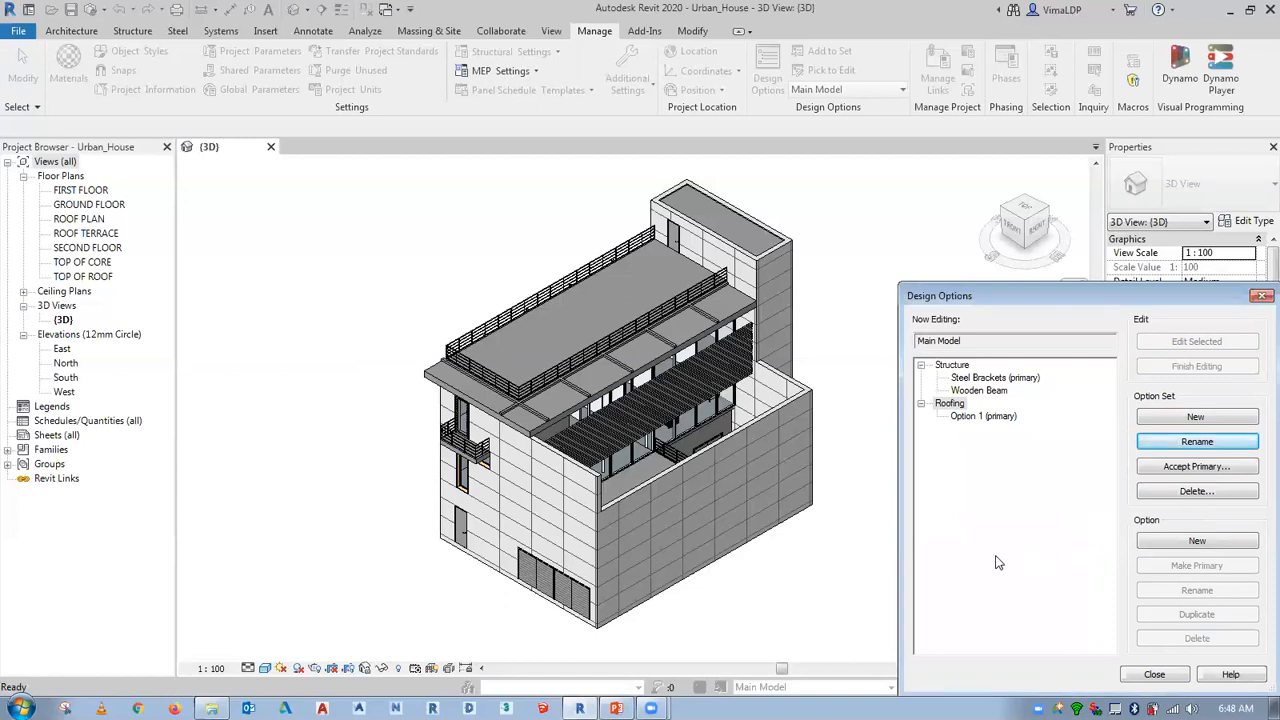
# Add a second option to the Roofing set and rename its primary option as Louvers.
pyautogui.click(1219, 543)
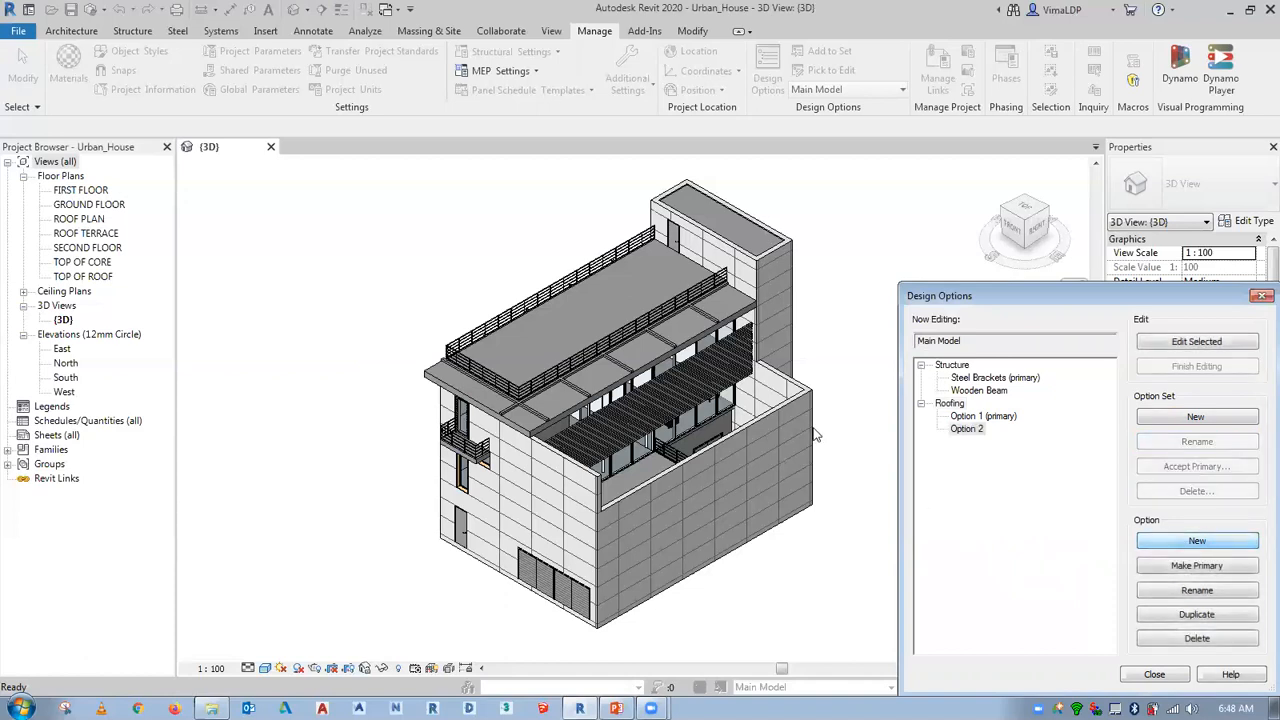
pyautogui.click(985, 418)
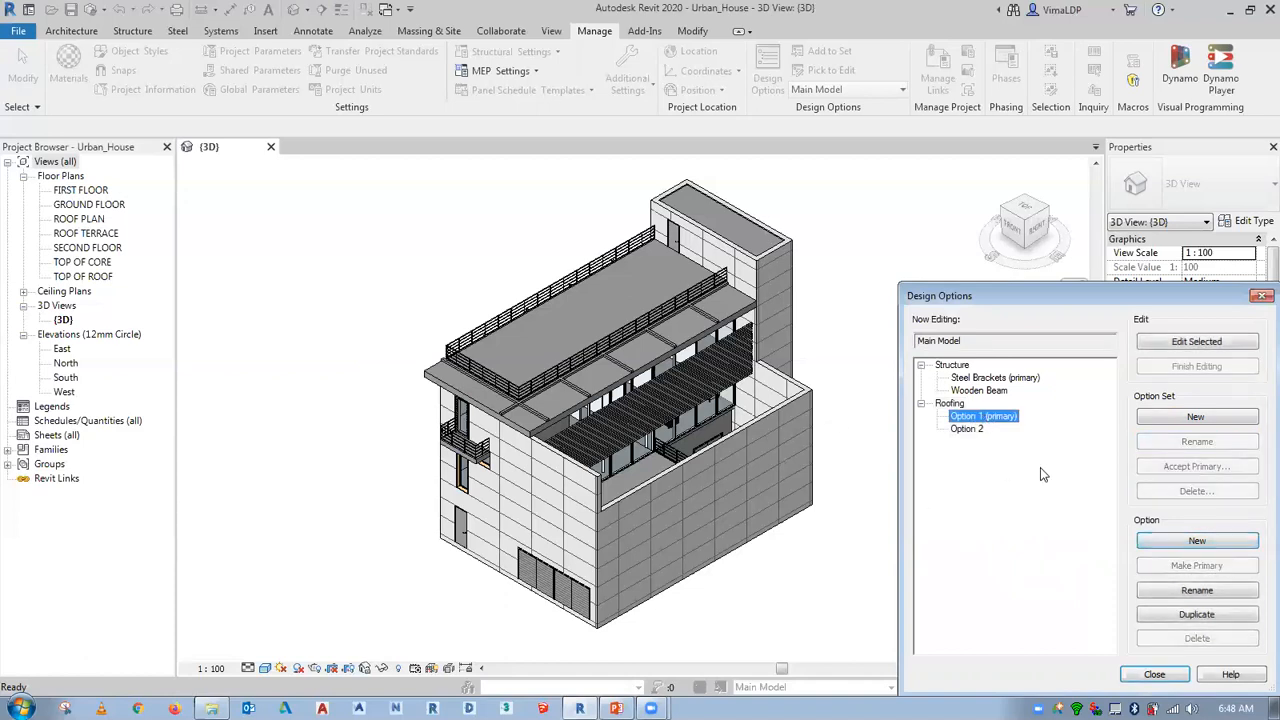
pyautogui.click(1197, 590)
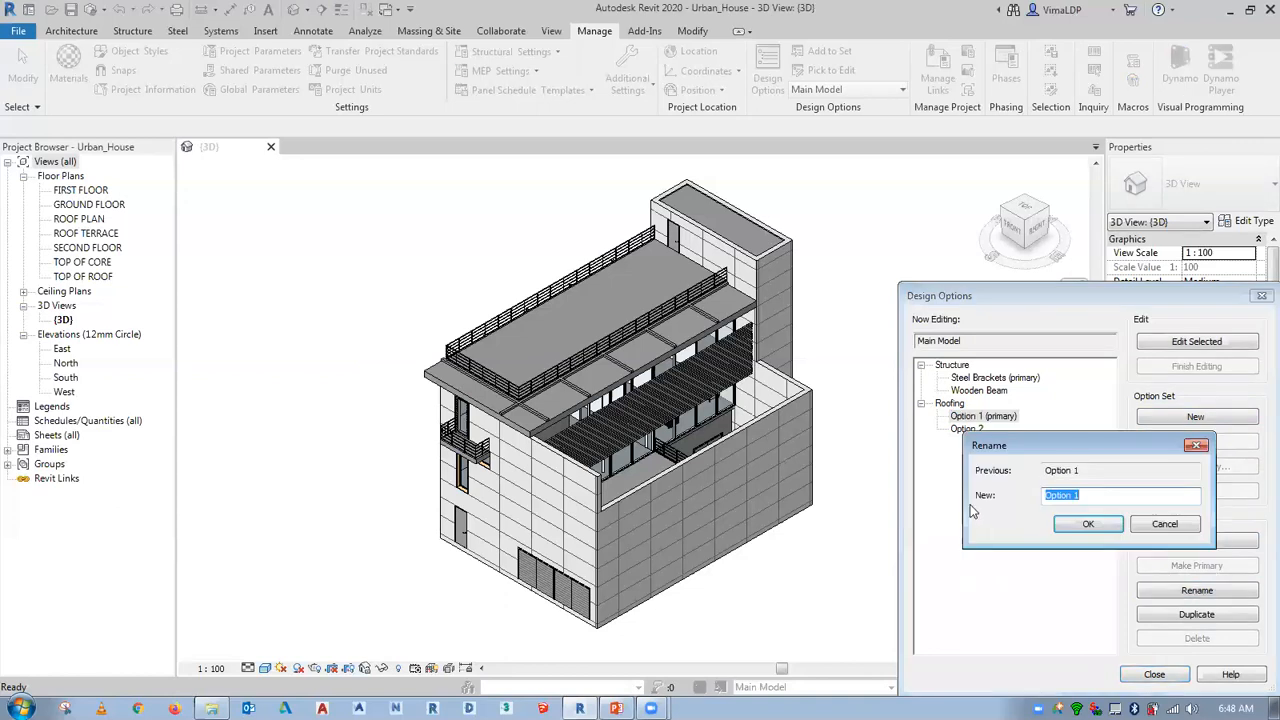
pyautogui.write('Louve')
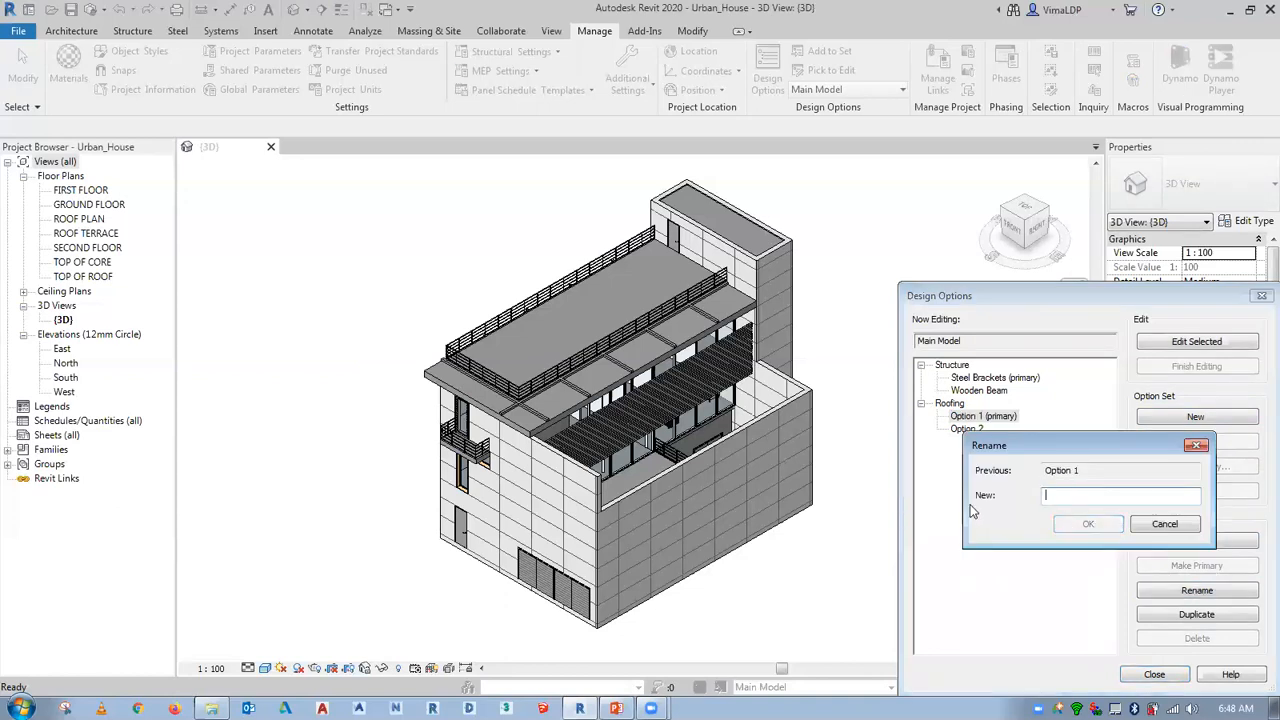
pyautogui.write('rs')
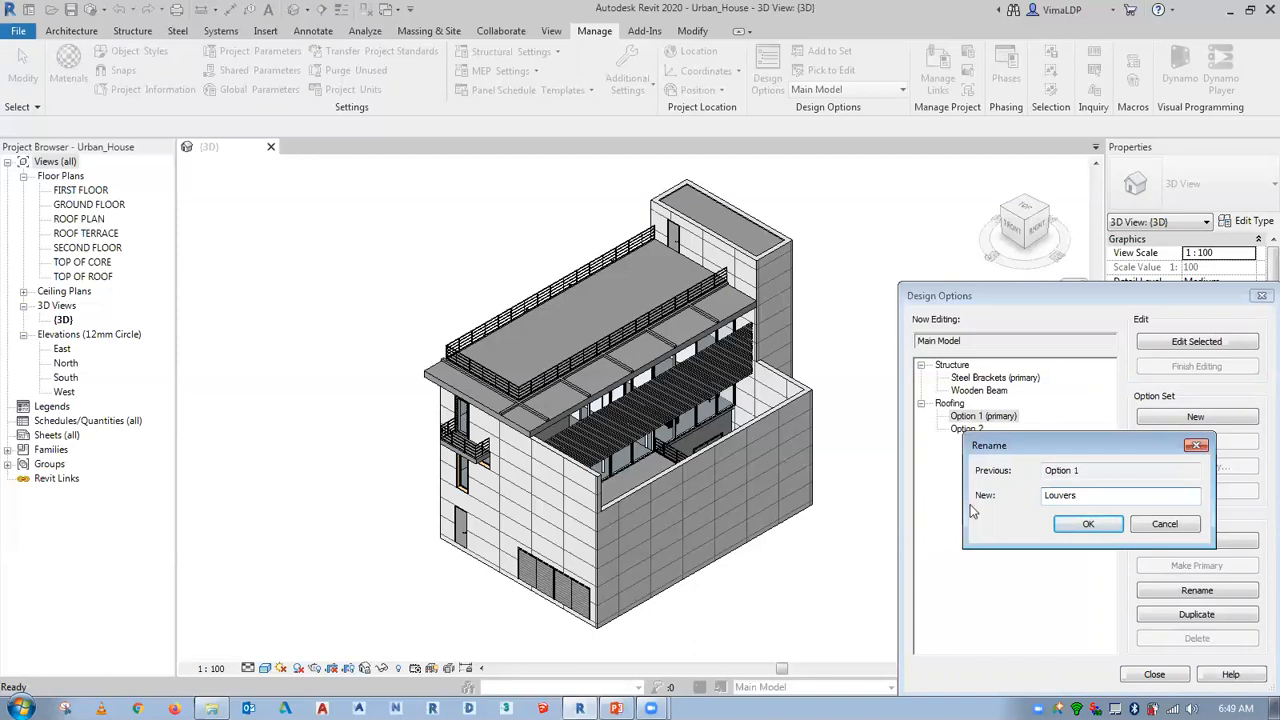
pyautogui.click(1085, 524)
# Rename Option 2 of the Roofing set as Sunscreen.
pyautogui.click(958, 424)
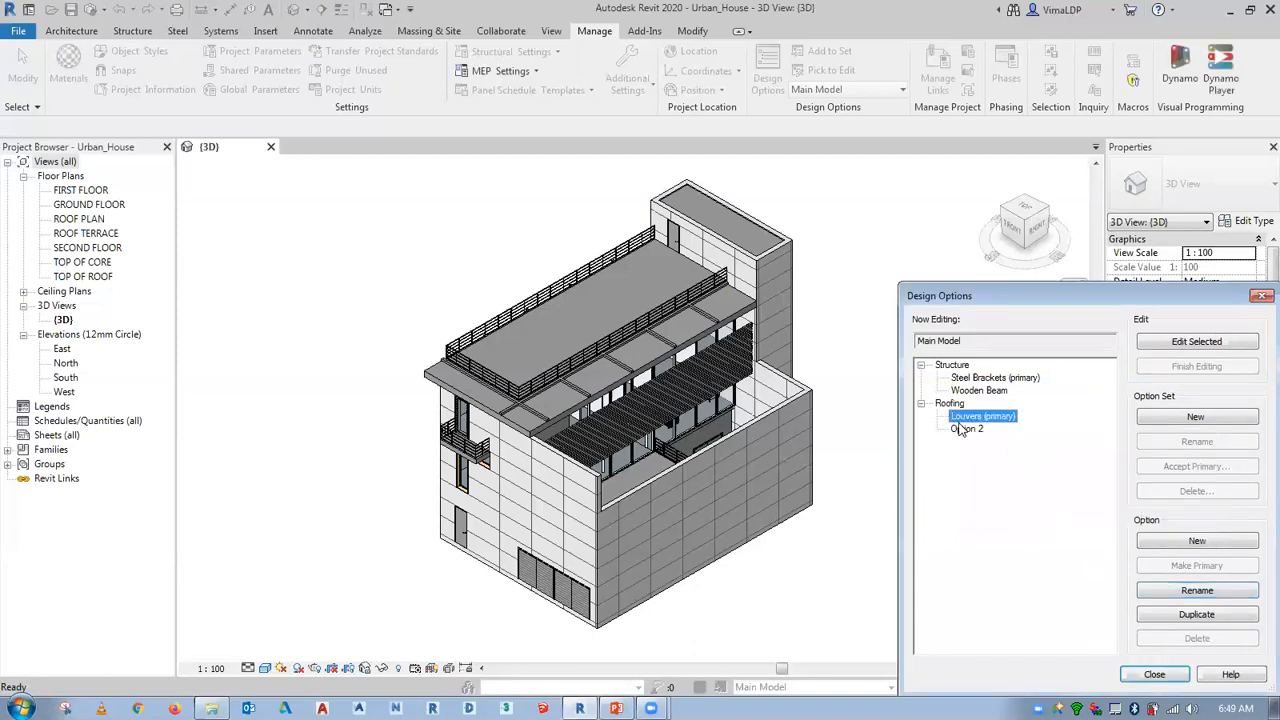
pyautogui.click(962, 429)
pyautogui.click(1168, 591)
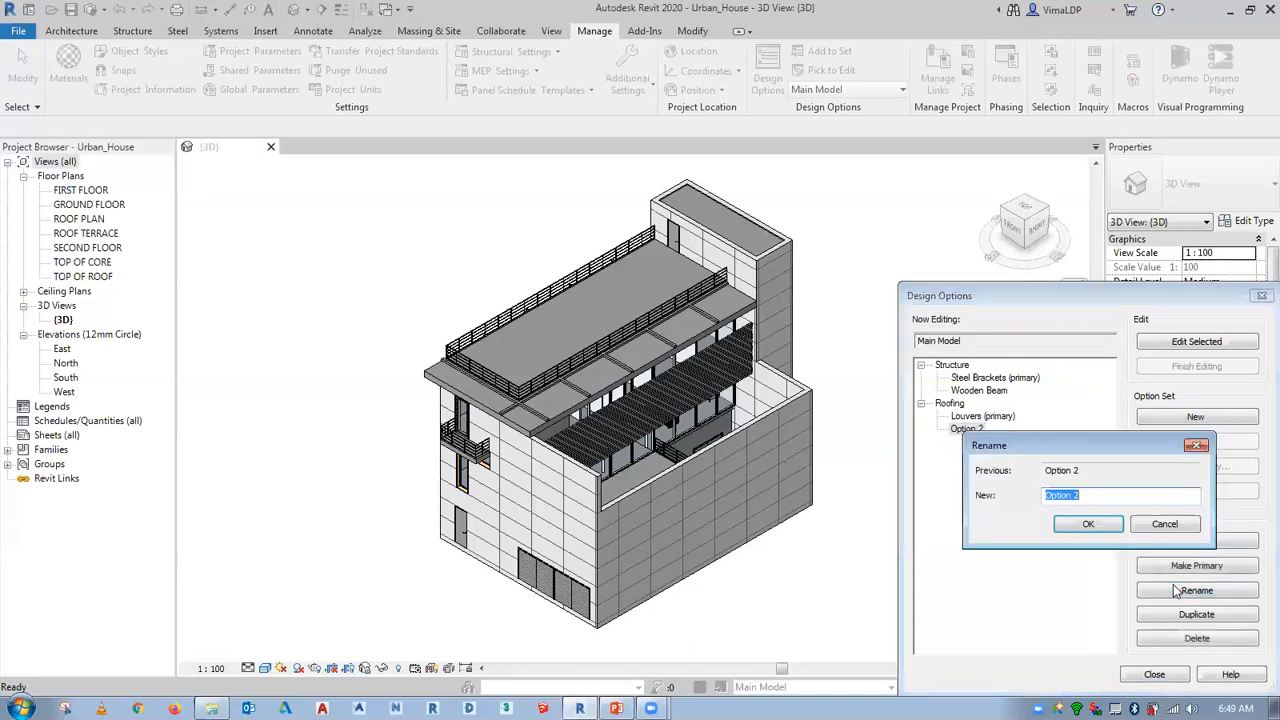
pyautogui.write('Sunscreen')
pyautogui.click(1087, 524)
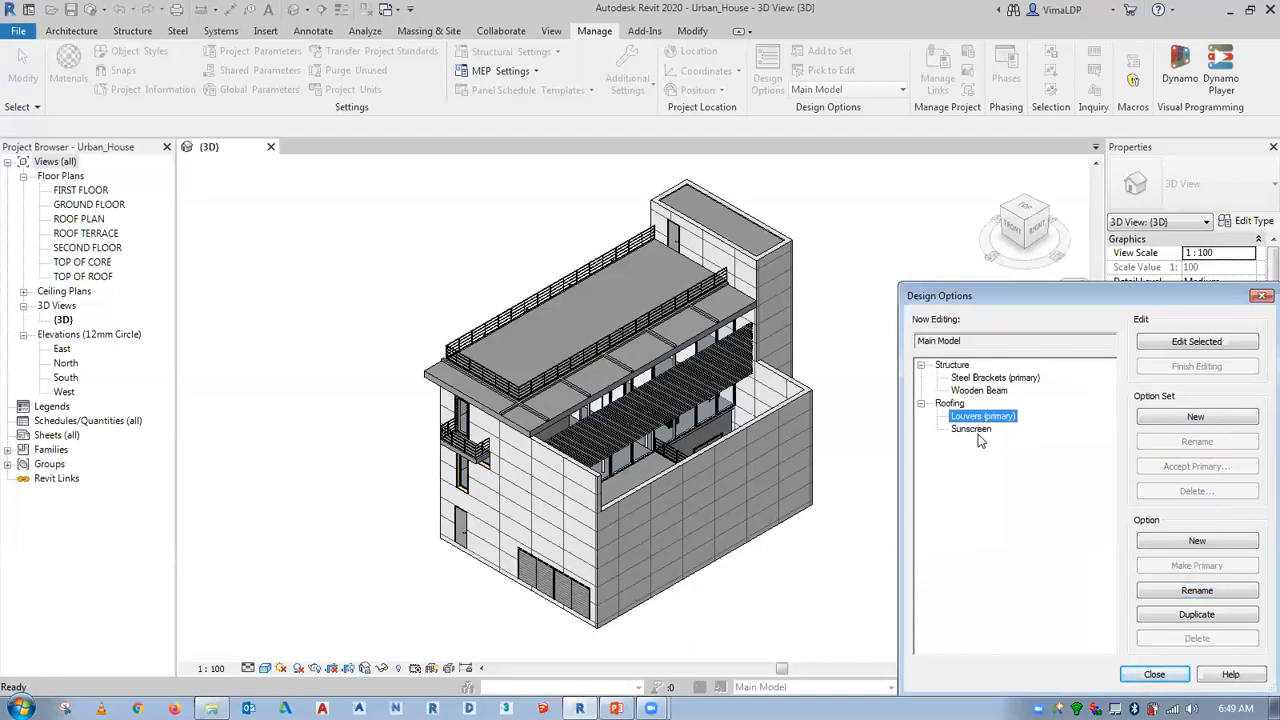
pyautogui.click(974, 430)
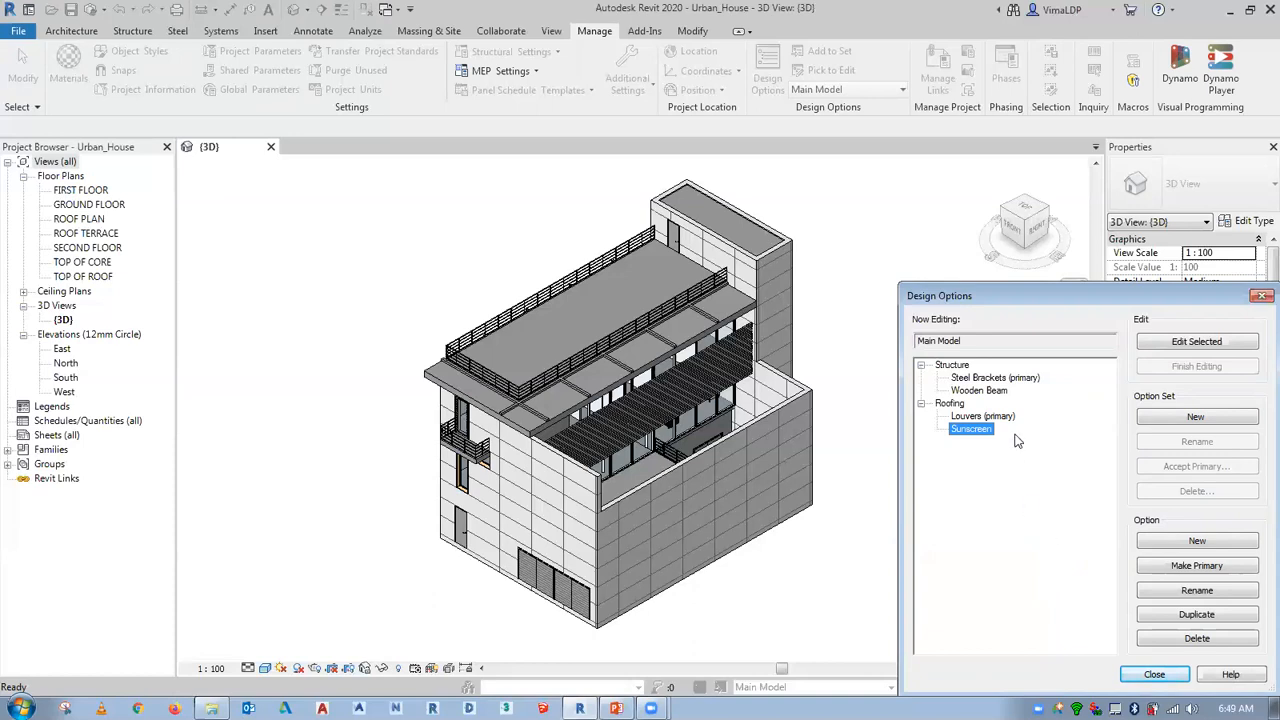
# Start editing the Steel Brackets option of the Structure set and close the design options dialog.
pyautogui.click(993, 380)
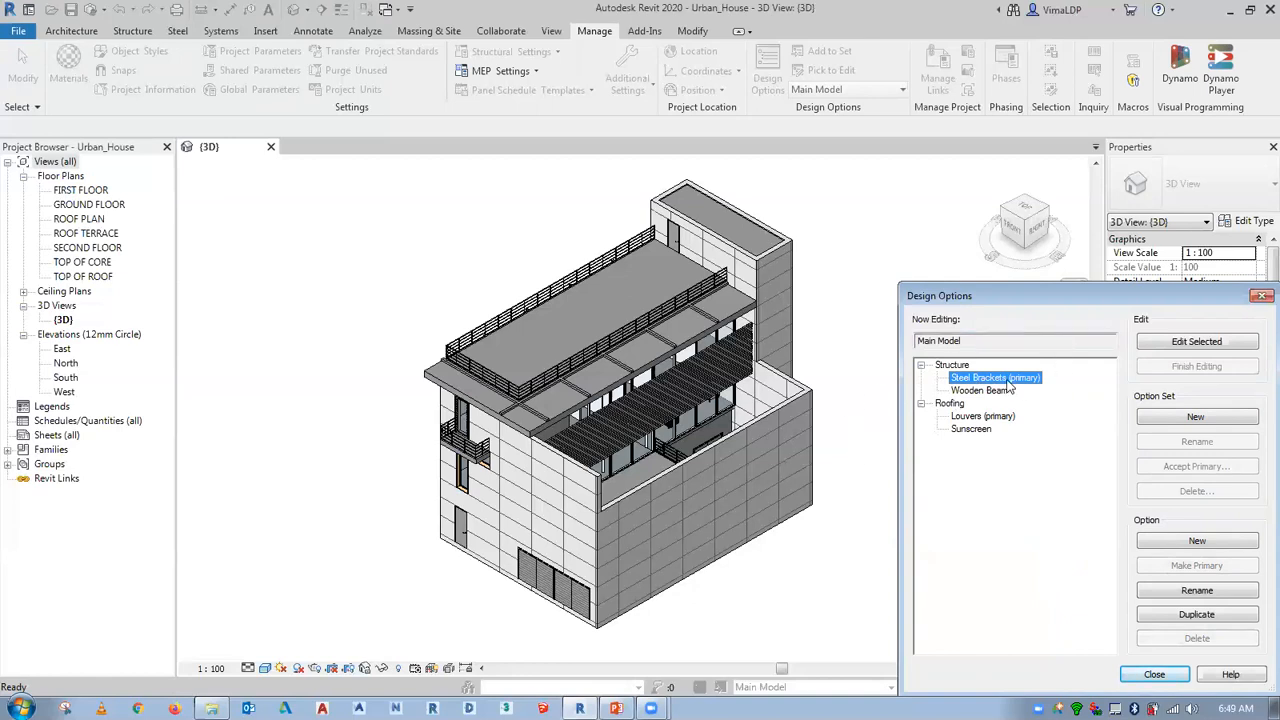
pyautogui.click(1200, 342)
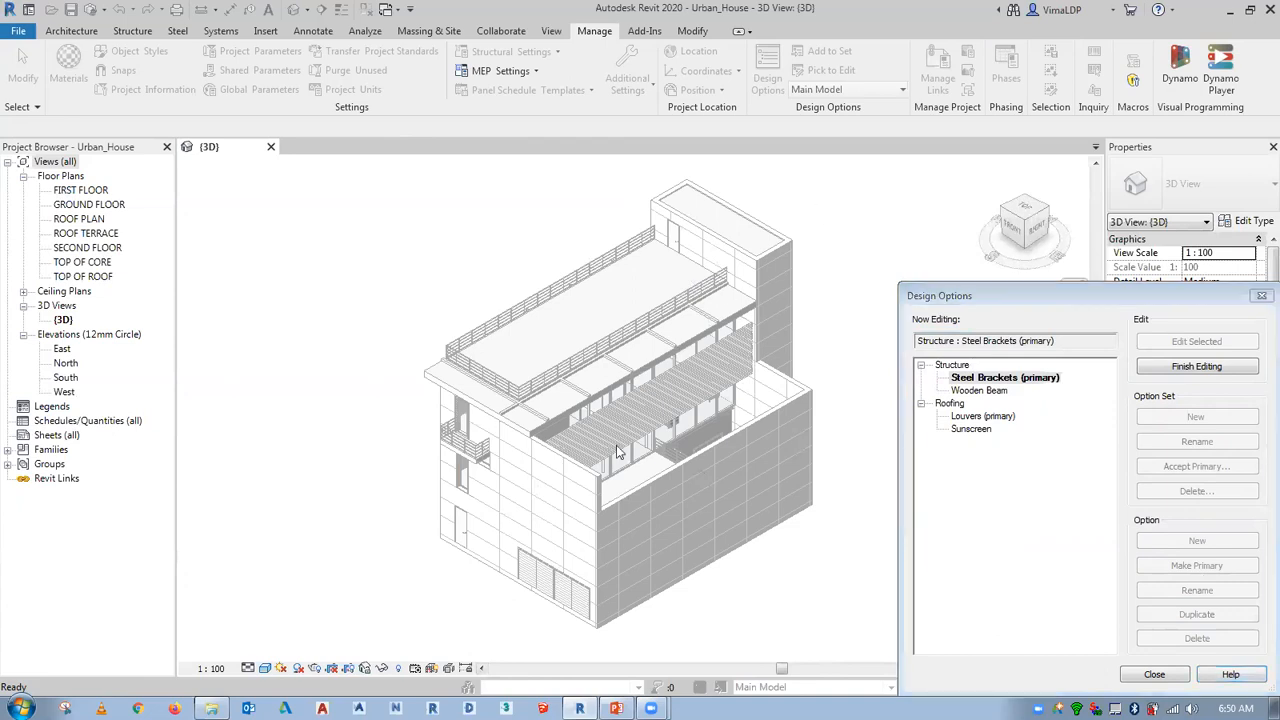
pyautogui.click(1155, 675)
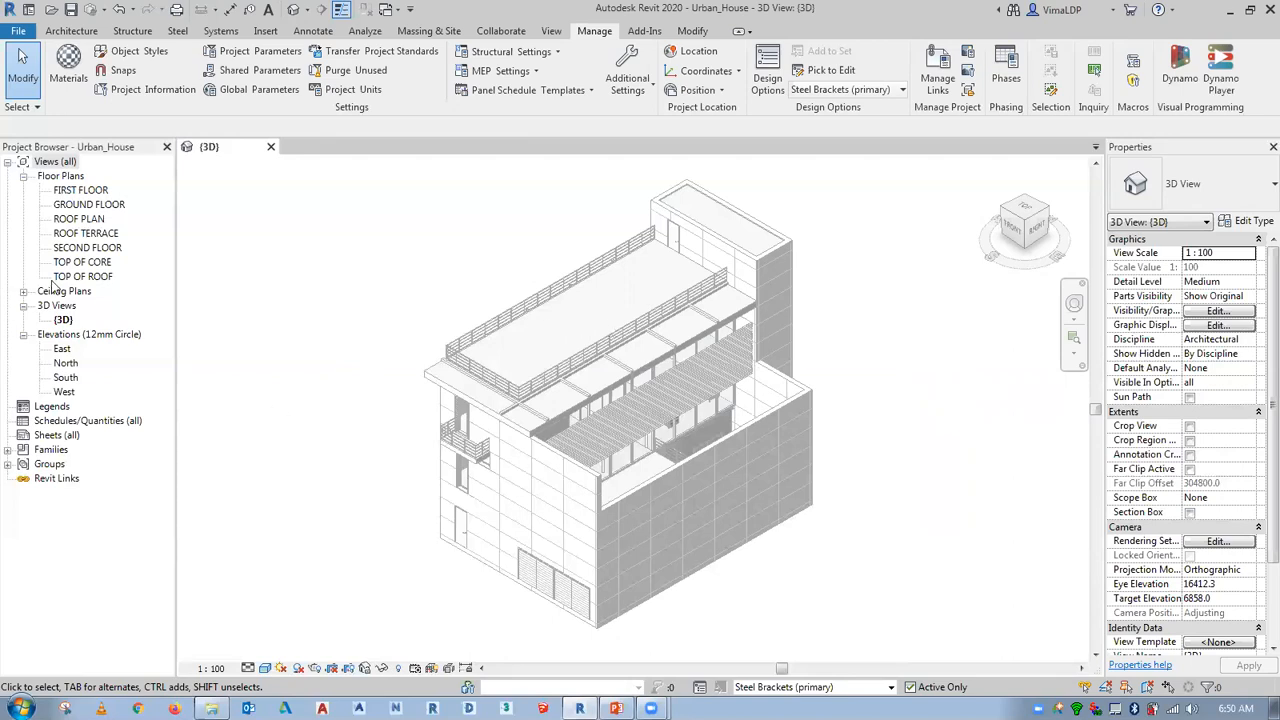
# On the ROOF TERRACE plan, place a 75mm diameter round architectural column at the west wall, aligned with the northernmost partition line.
pyautogui.doubleClick(72, 235)
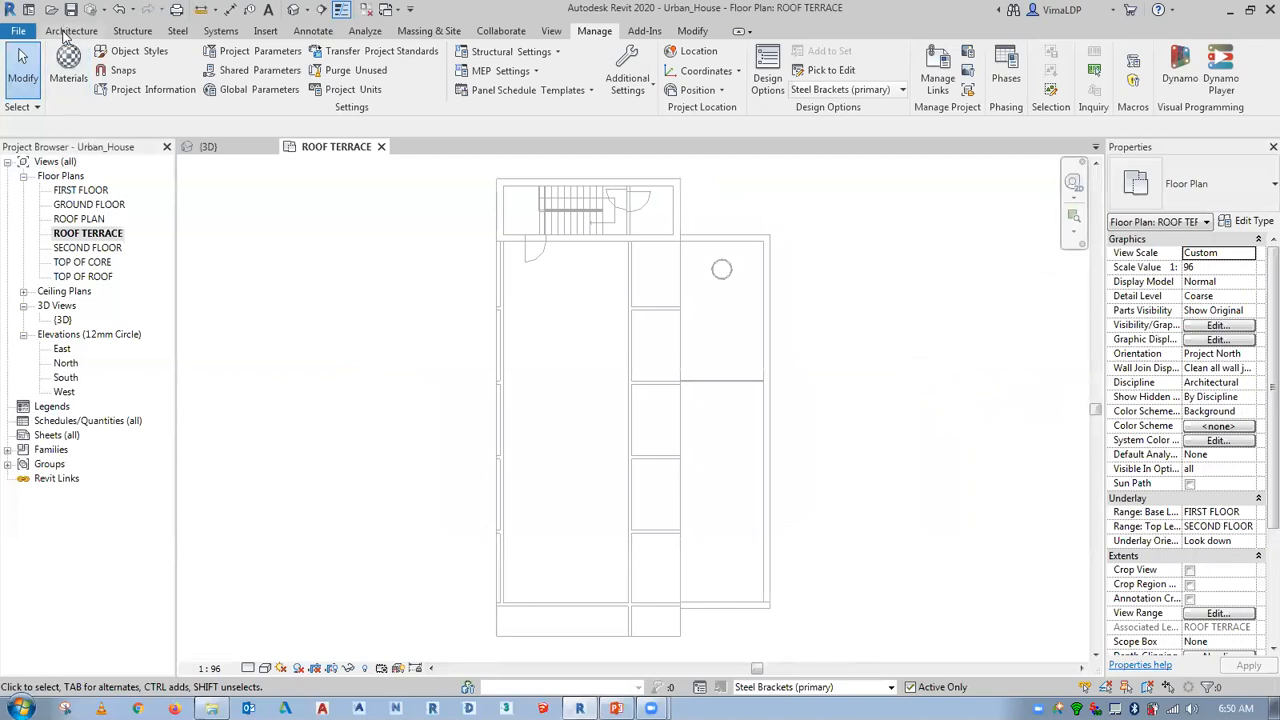
pyautogui.click(70, 31)
pyautogui.click(249, 88)
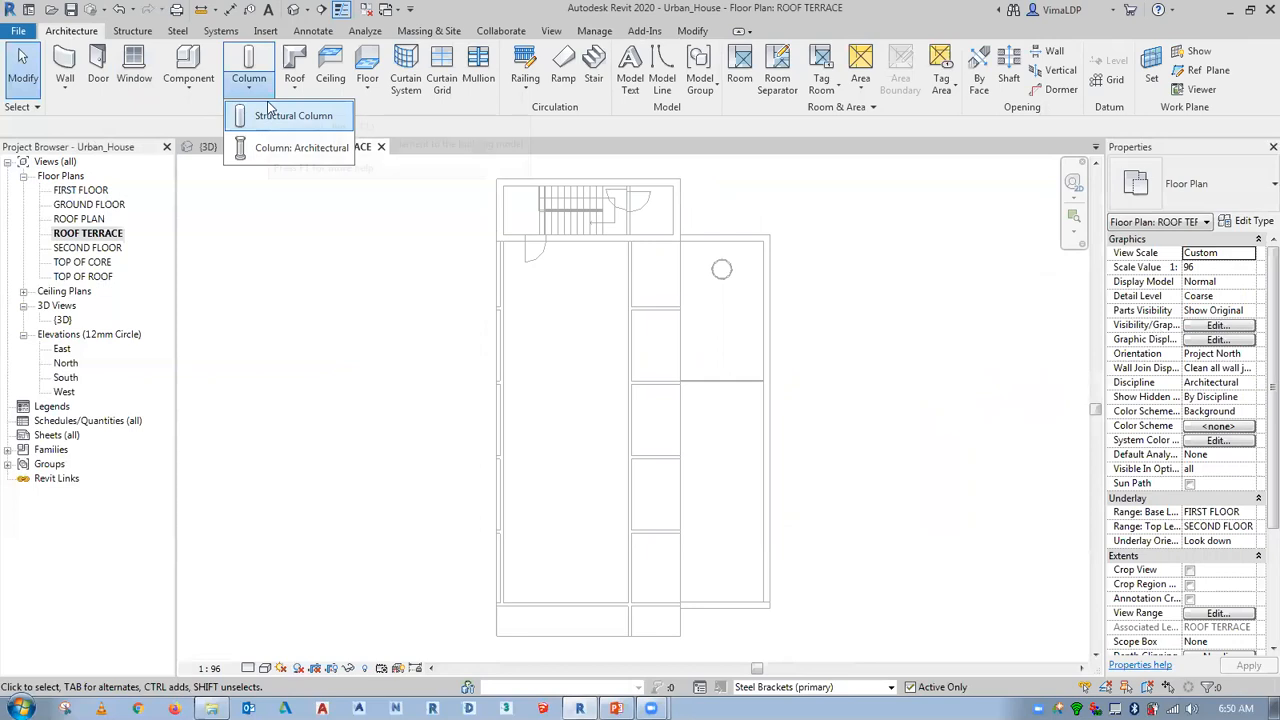
pyautogui.click(300, 147)
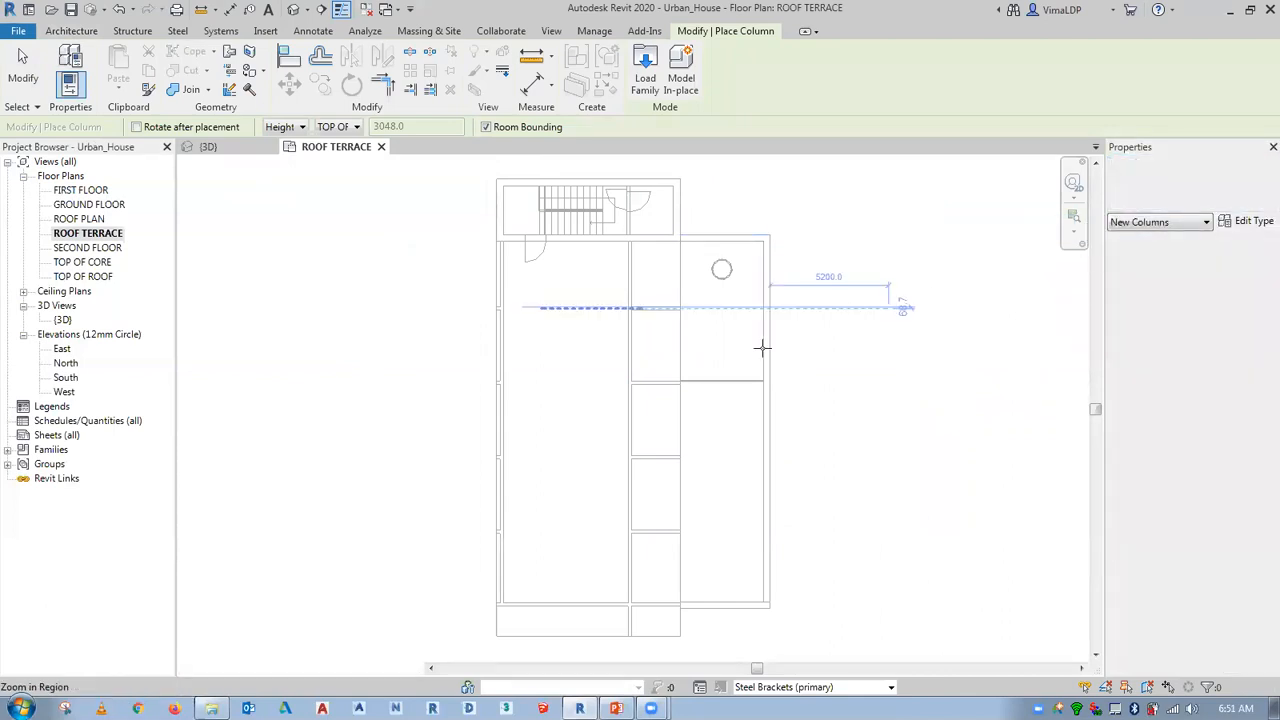
pyautogui.scroll(5, 503, 311)
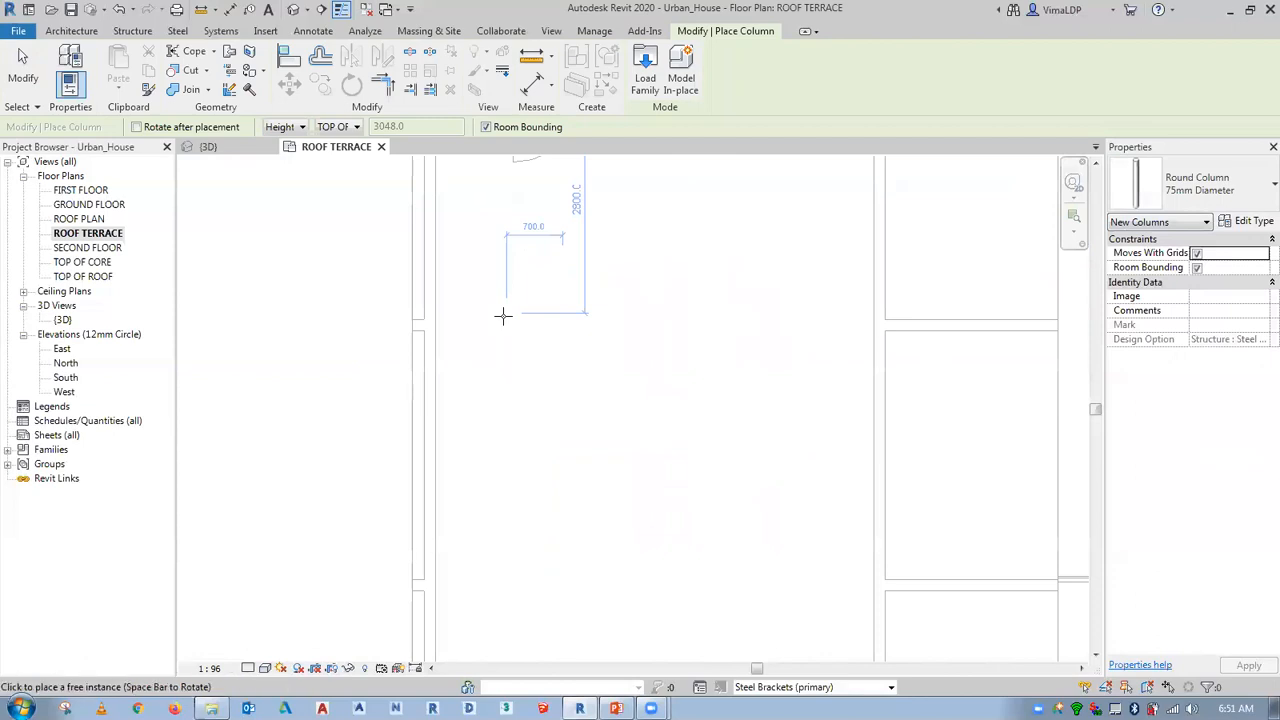
pyautogui.scroll(2, 443, 320)
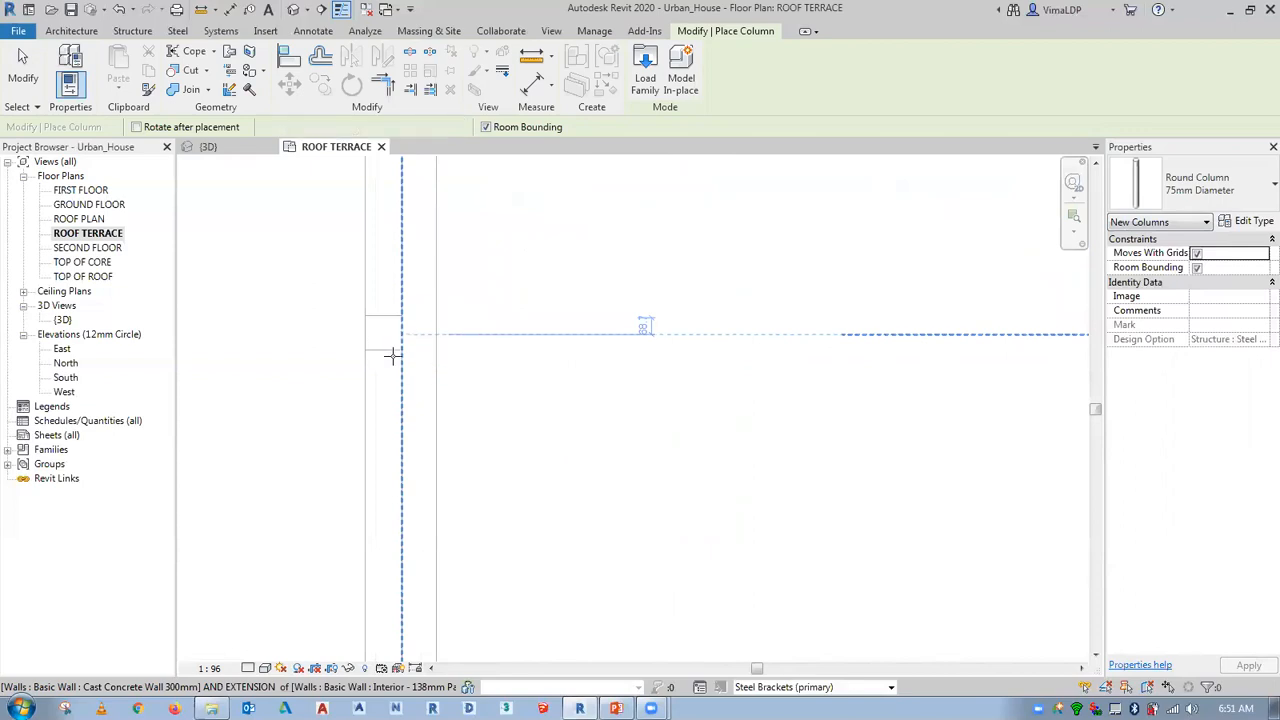
pyautogui.click(401, 333)
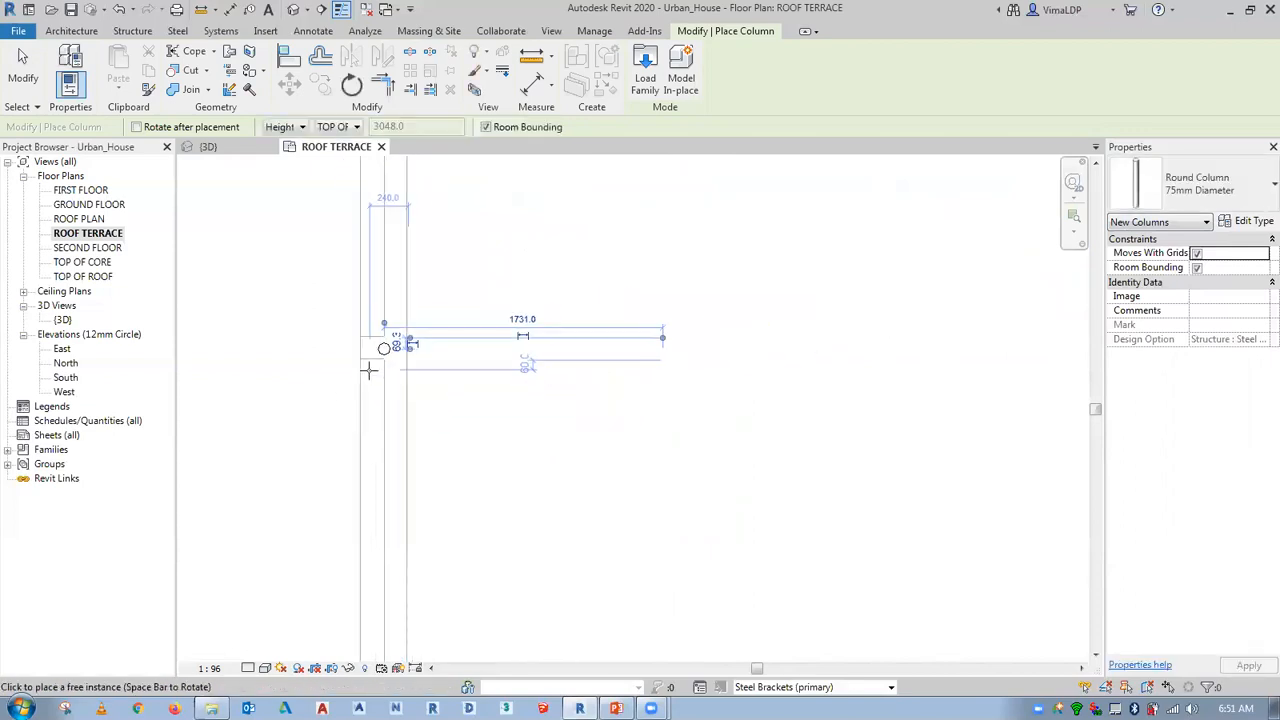
pyautogui.press('Escape')
pyautogui.press('Escape')
# Copy the round column 2880 mm horizontally east into the middle of the terrace.
pyautogui.moveTo(313, 320); pyautogui.dragTo(421, 397)
pyautogui.click(321, 87)
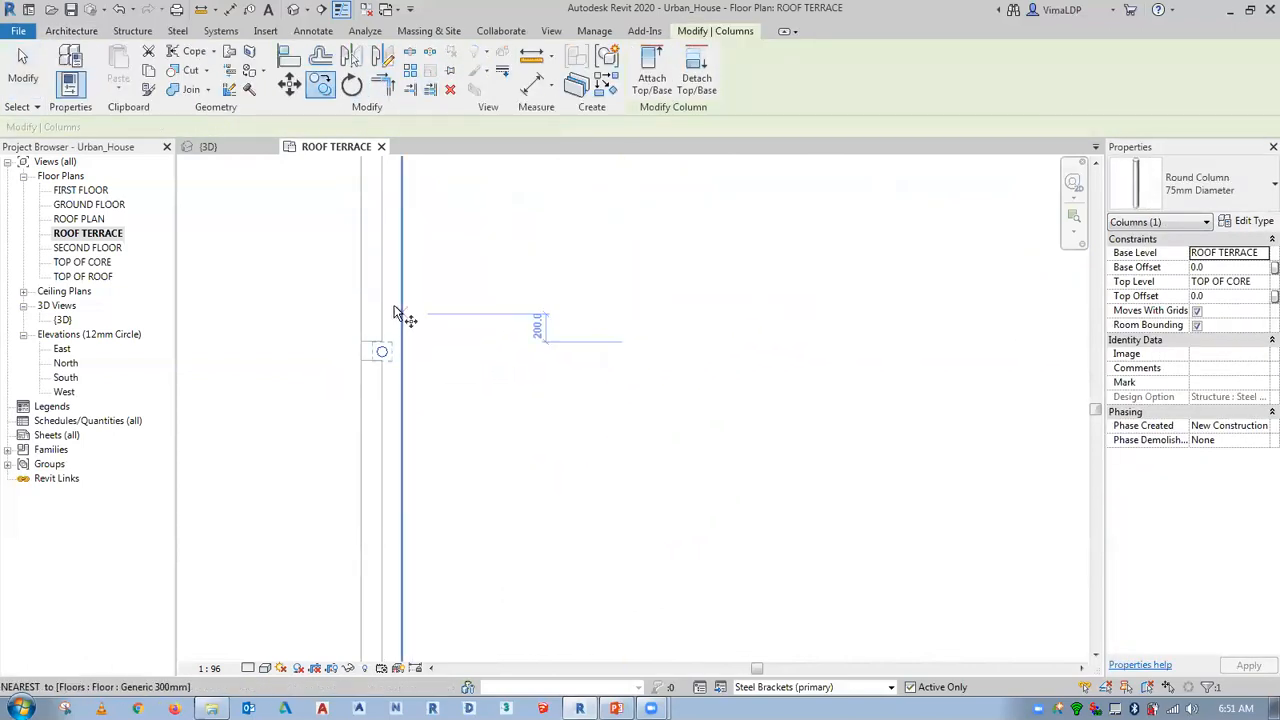
pyautogui.click(379, 345)
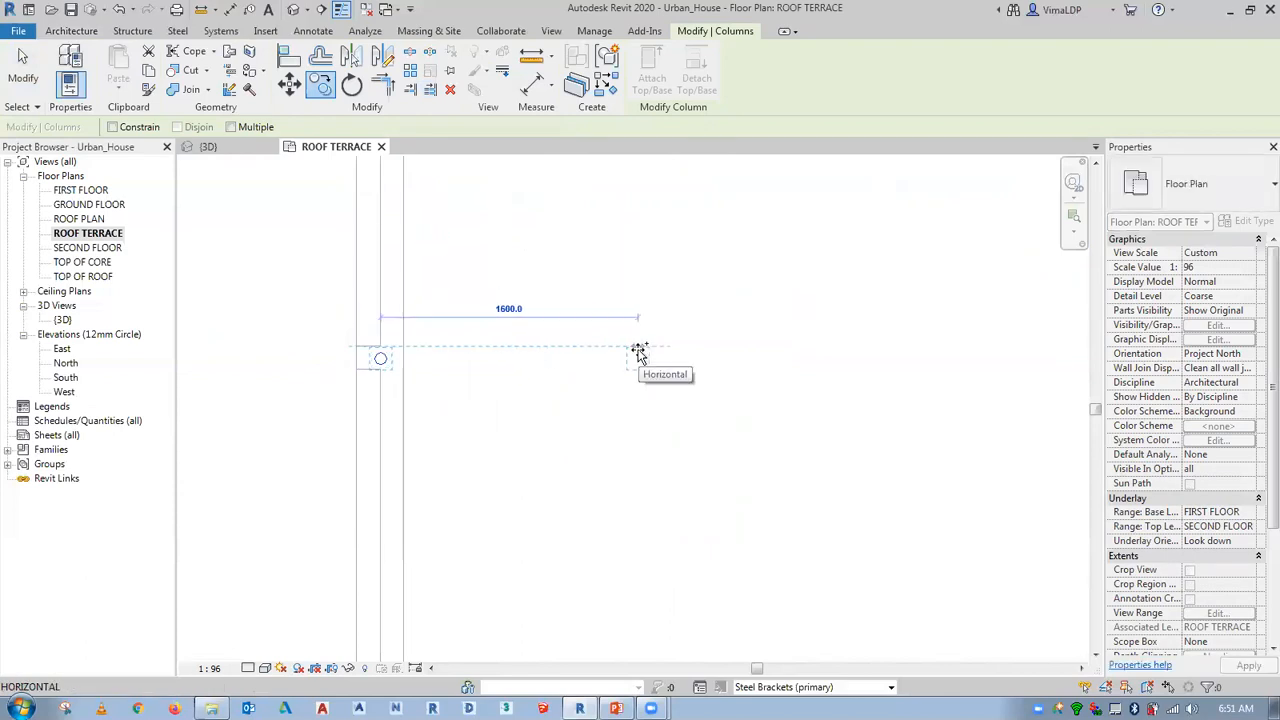
pyautogui.write('2850')
pyautogui.press('Return')
pyautogui.scroll(-2, 640, 358)
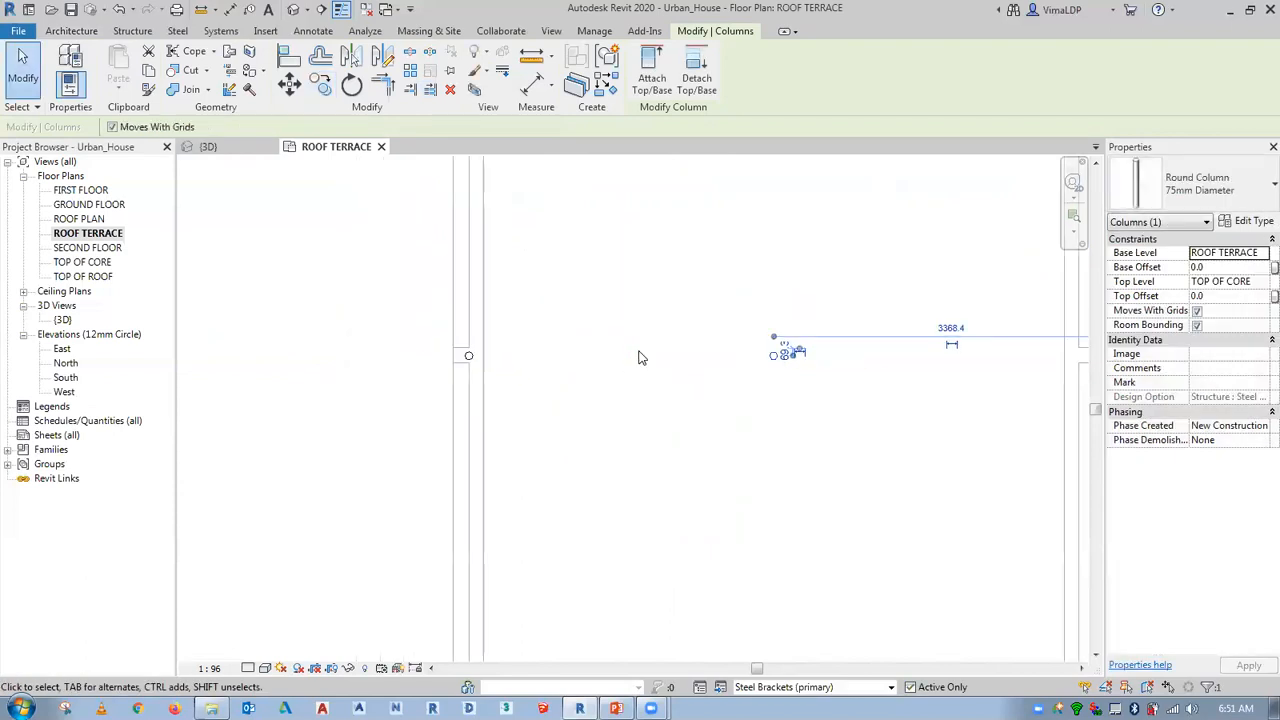
# Copy the middle column east by the spacing of the first two columns, completing a row of three, and check it in 3D.
pyautogui.click(320, 84)
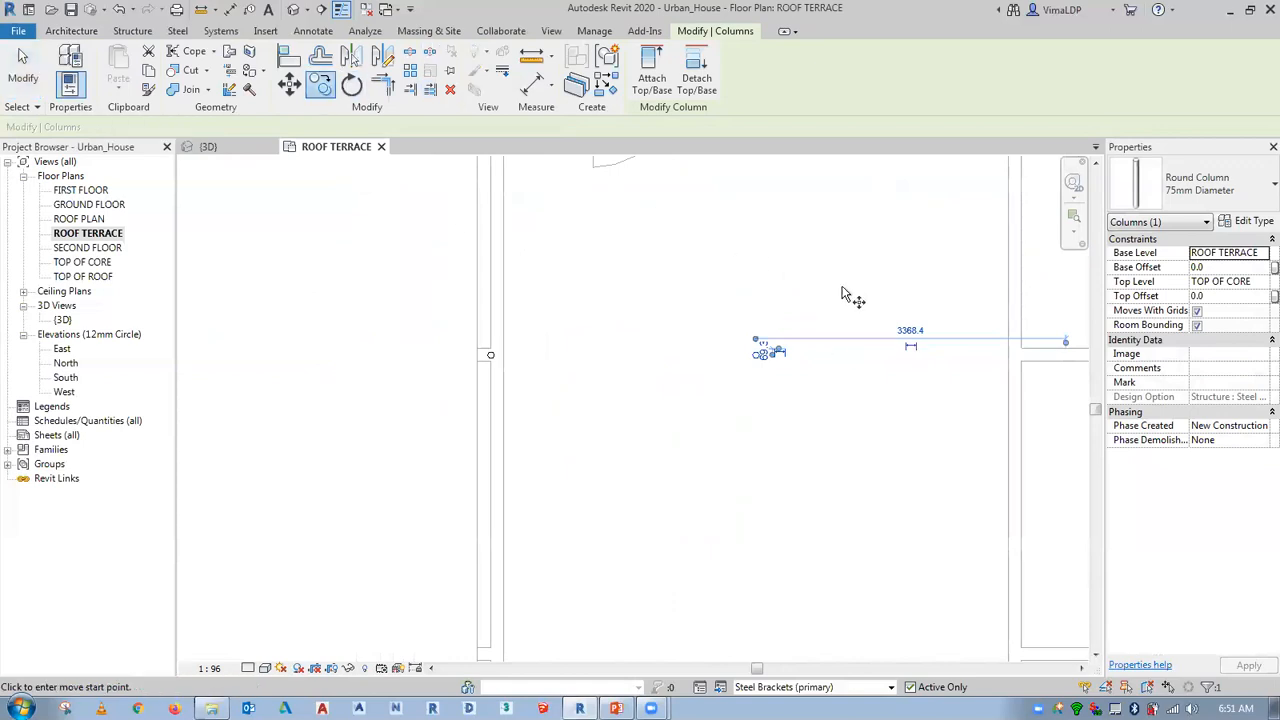
pyautogui.scroll(2, 491, 360)
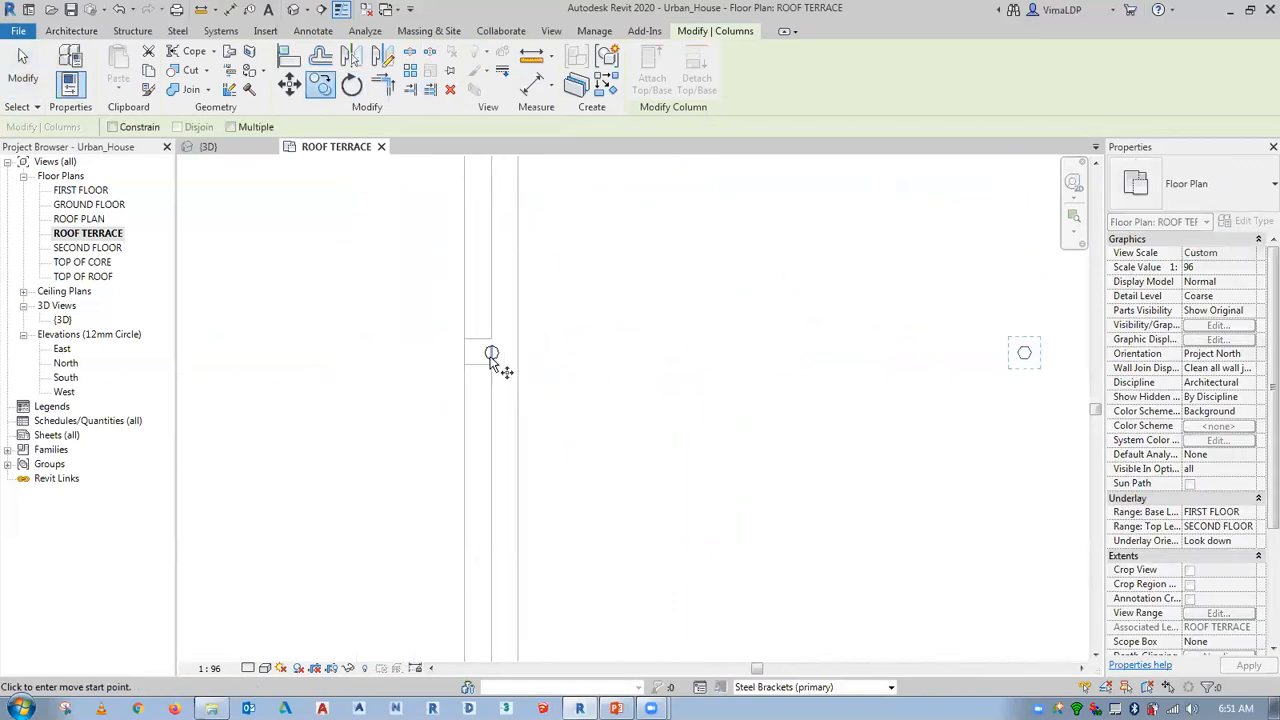
pyautogui.click(491, 357)
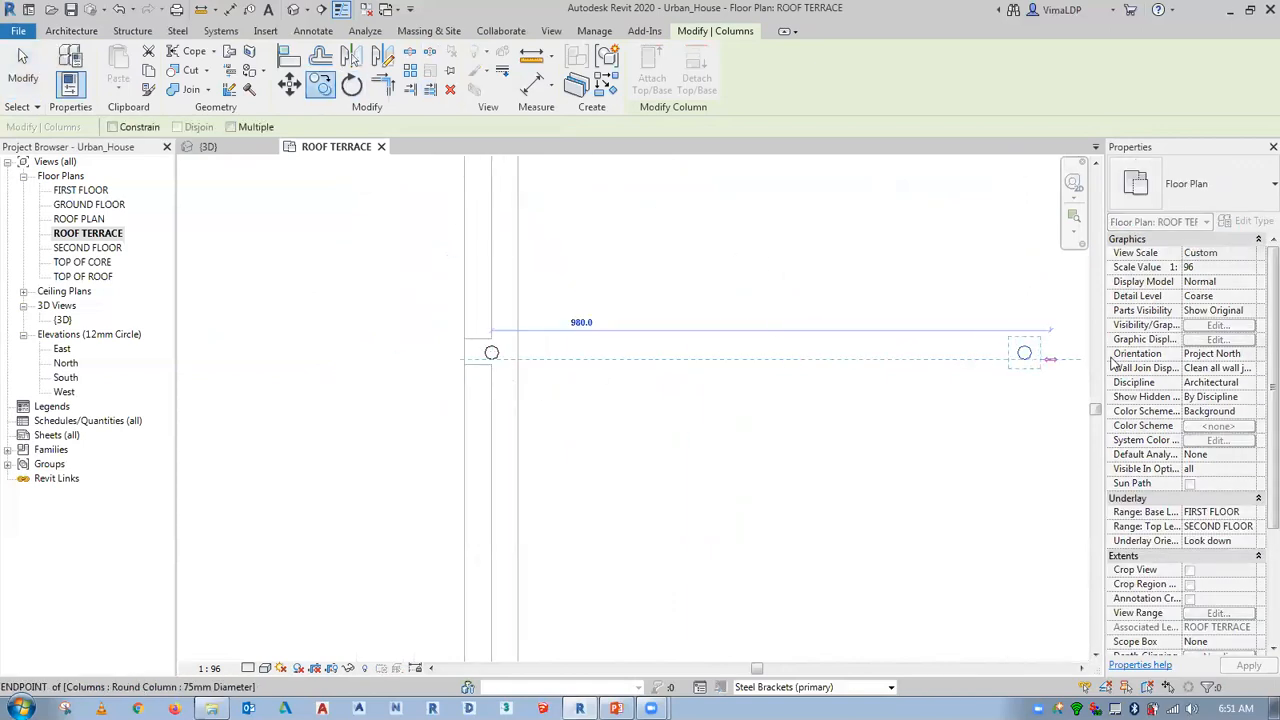
pyautogui.click(1025, 357)
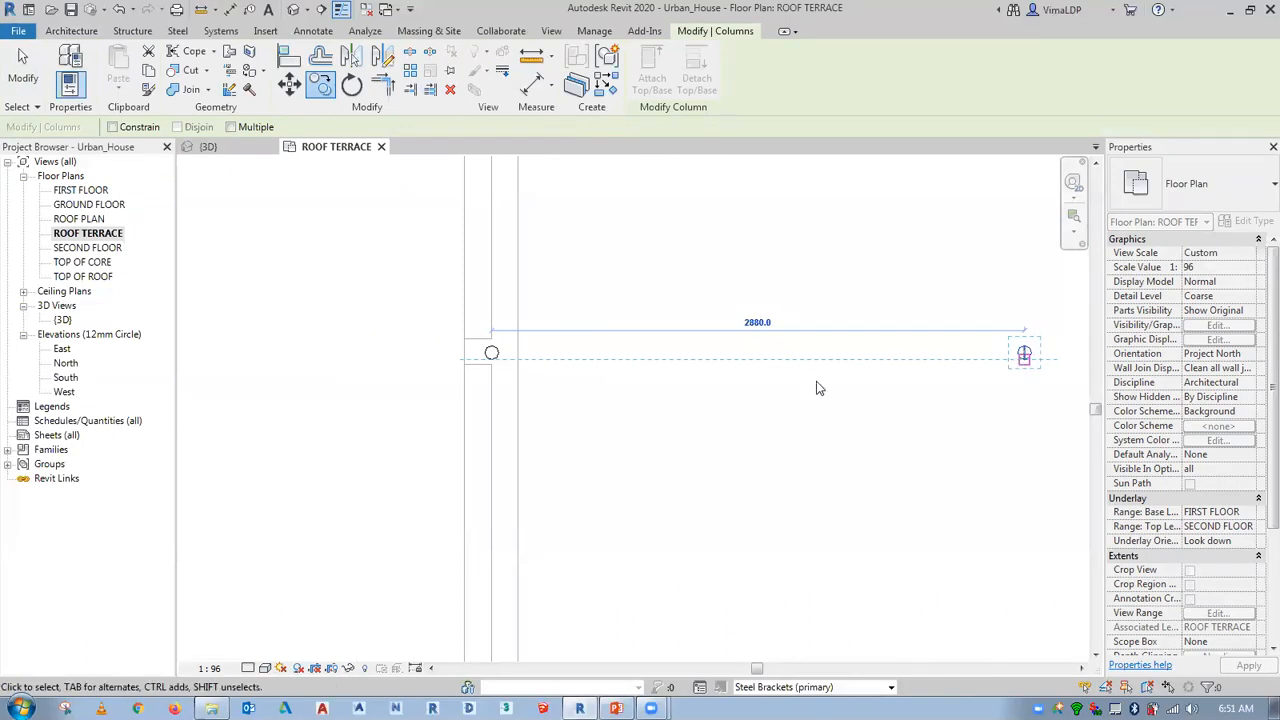
pyautogui.scroll(-2, 811, 382)
pyautogui.scroll(-2, 681, 365)
pyautogui.press('Escape')
pyautogui.scroll(2, 1052, 347)
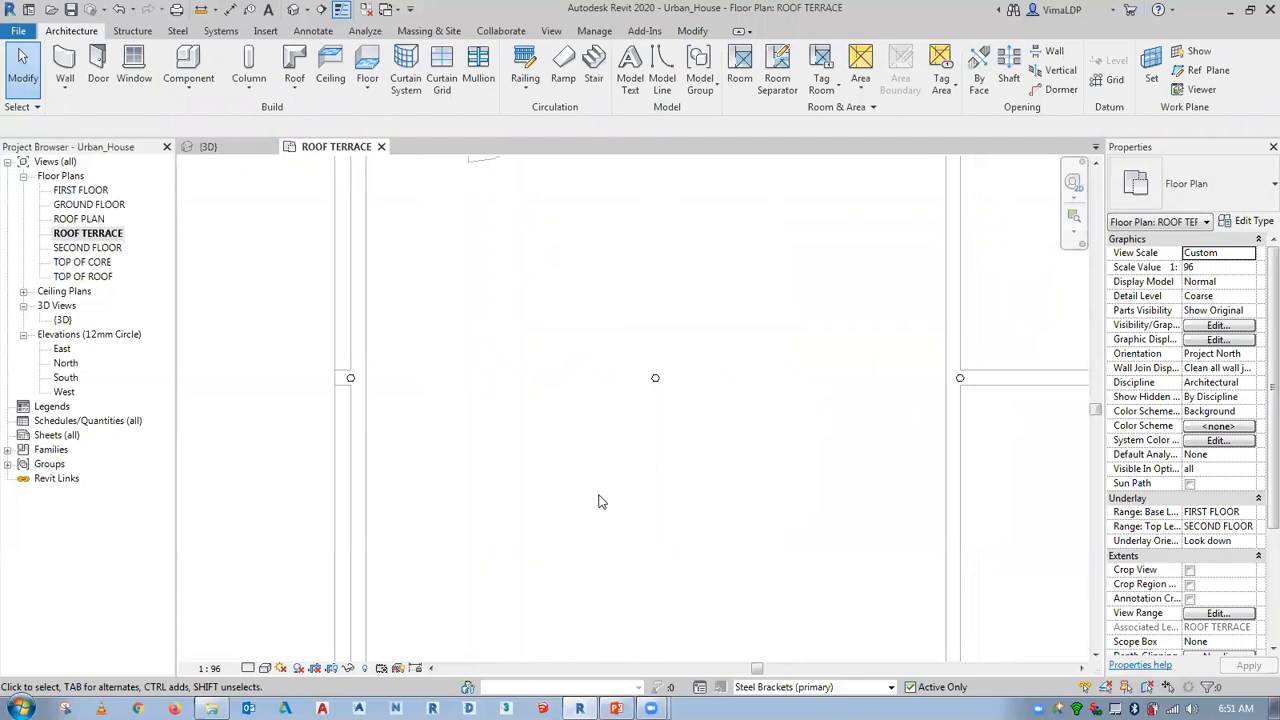
pyautogui.scroll(-2, 640, 420)
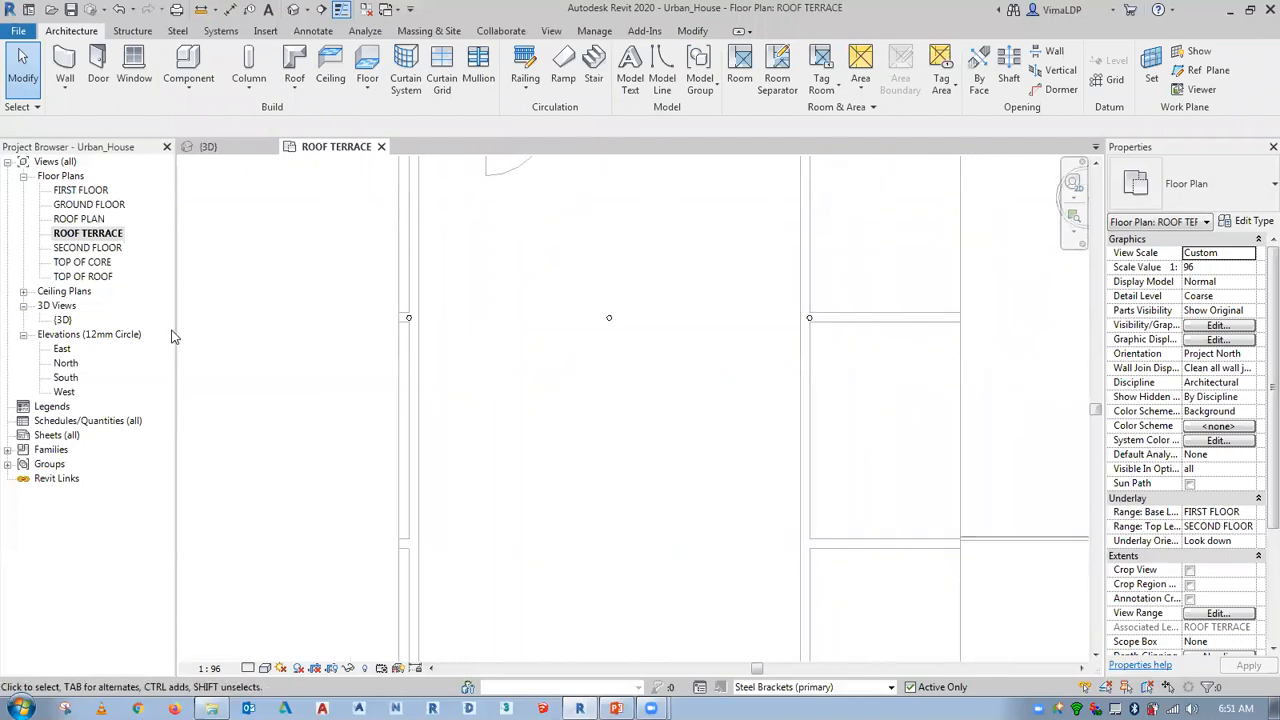
pyautogui.click(207, 147)
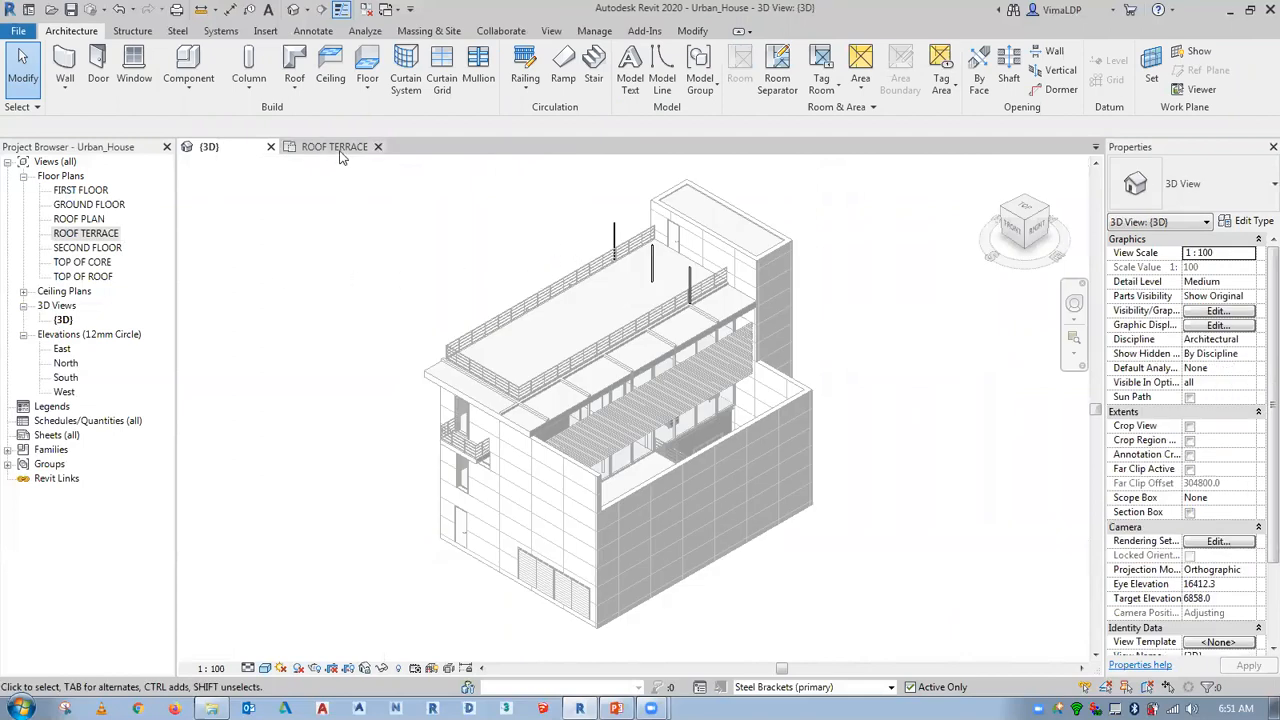
# On the ROOF TERRACE plan, copy the three-column row south to the next partition line with Constrain and Multiple enabled.
pyautogui.click(336, 147)
pyautogui.moveTo(282, 246); pyautogui.dragTo(858, 412)
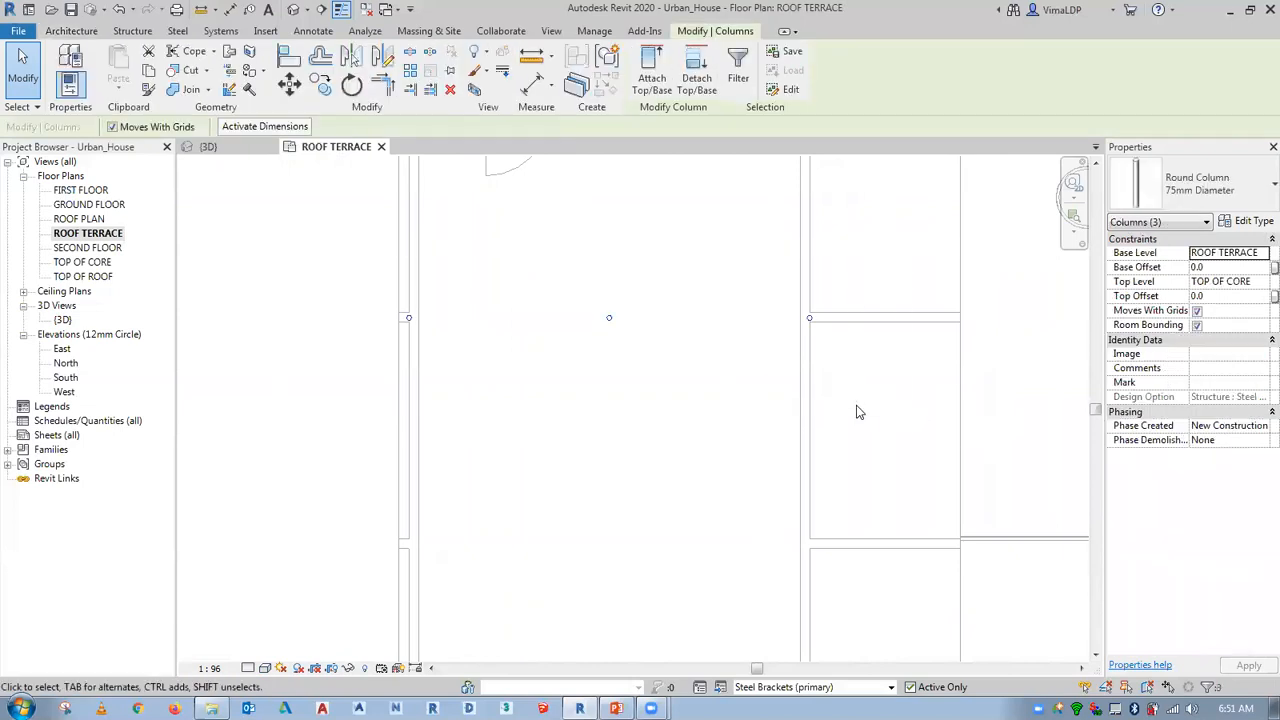
pyautogui.click(321, 87)
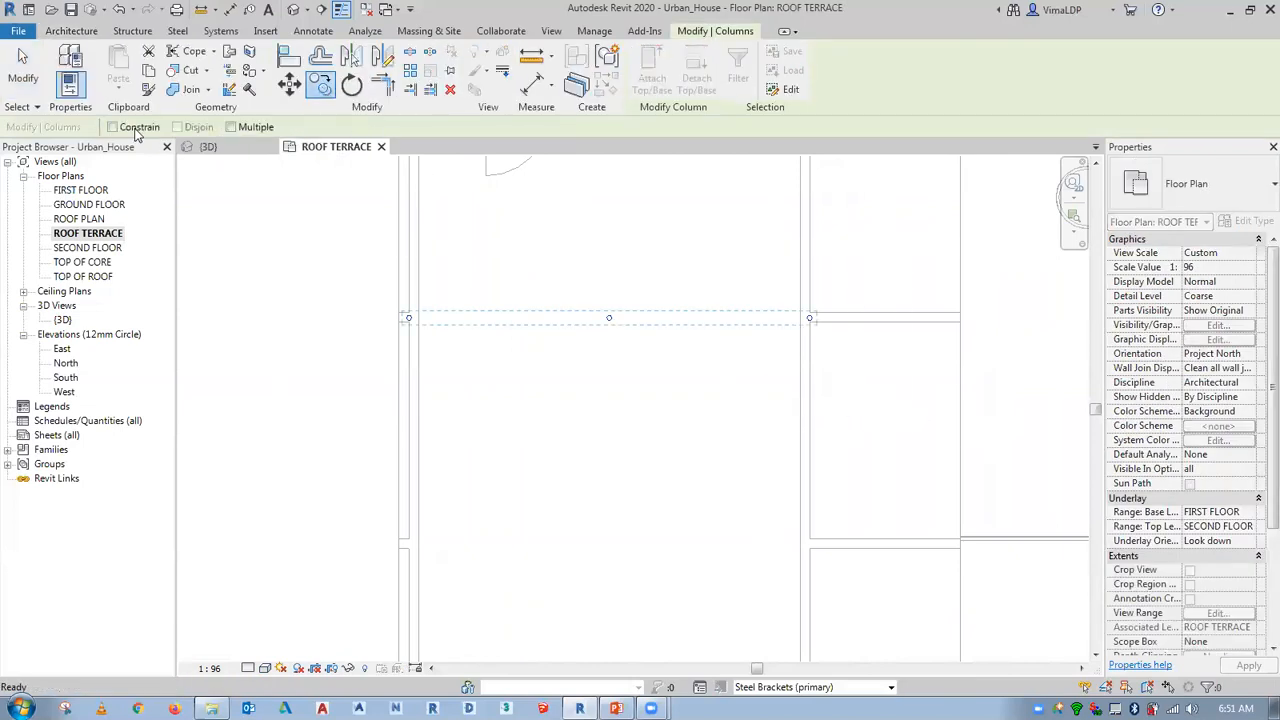
pyautogui.click(238, 130)
pyautogui.moveTo(801, 421); pyautogui.dragTo(821, 372, button='middle')
pyautogui.scroll(2, 407, 291)
pyautogui.scroll(1, 435, 263)
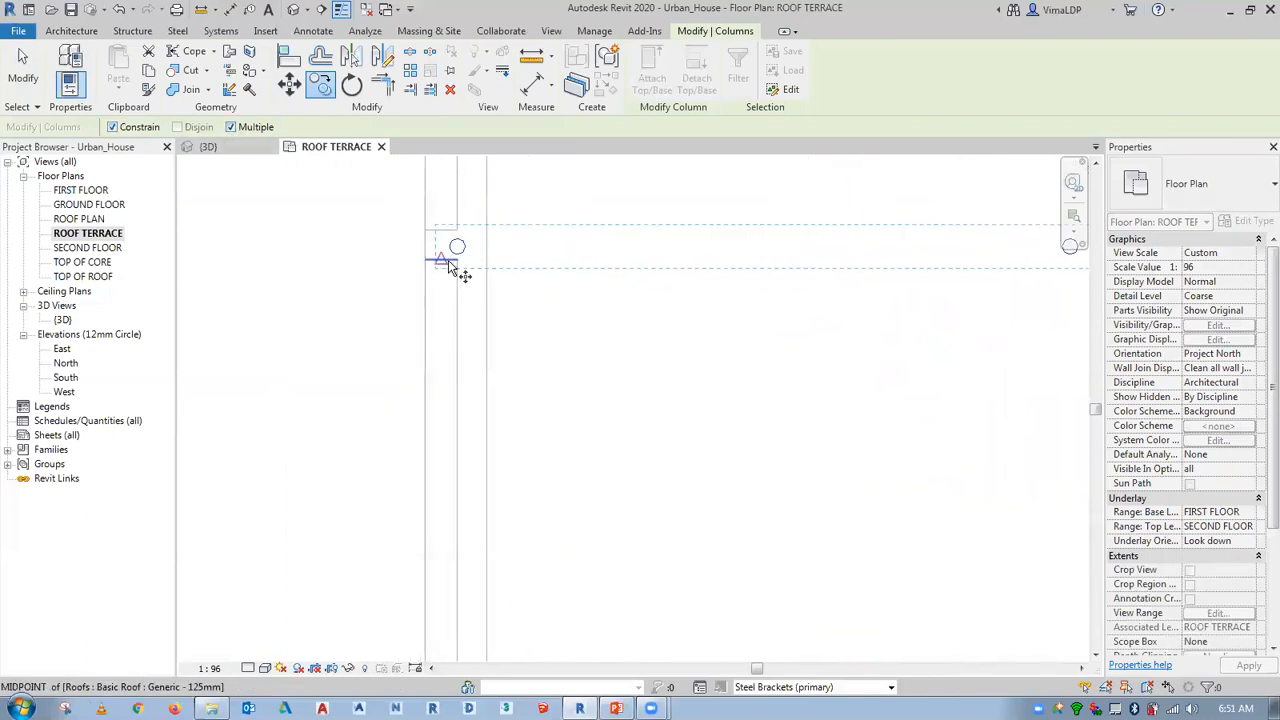
pyautogui.click(440, 260)
pyautogui.scroll(-2, 443, 260)
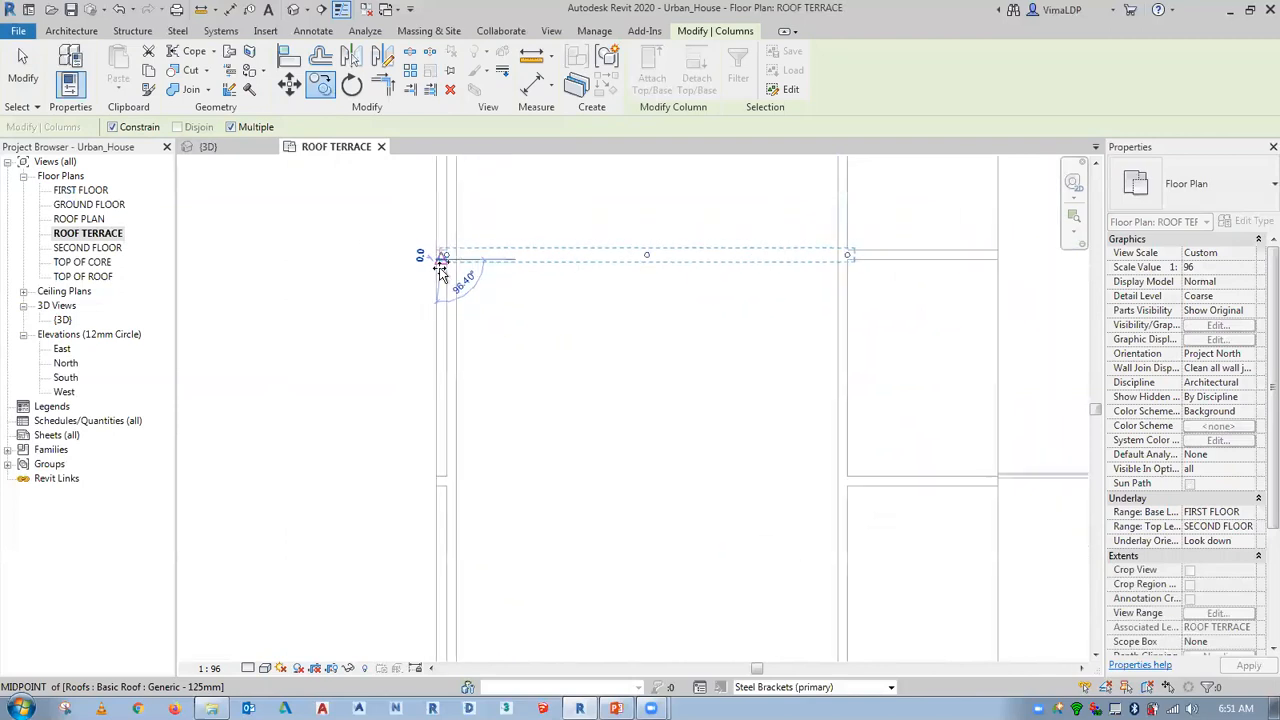
pyautogui.scroll(3, 444, 486)
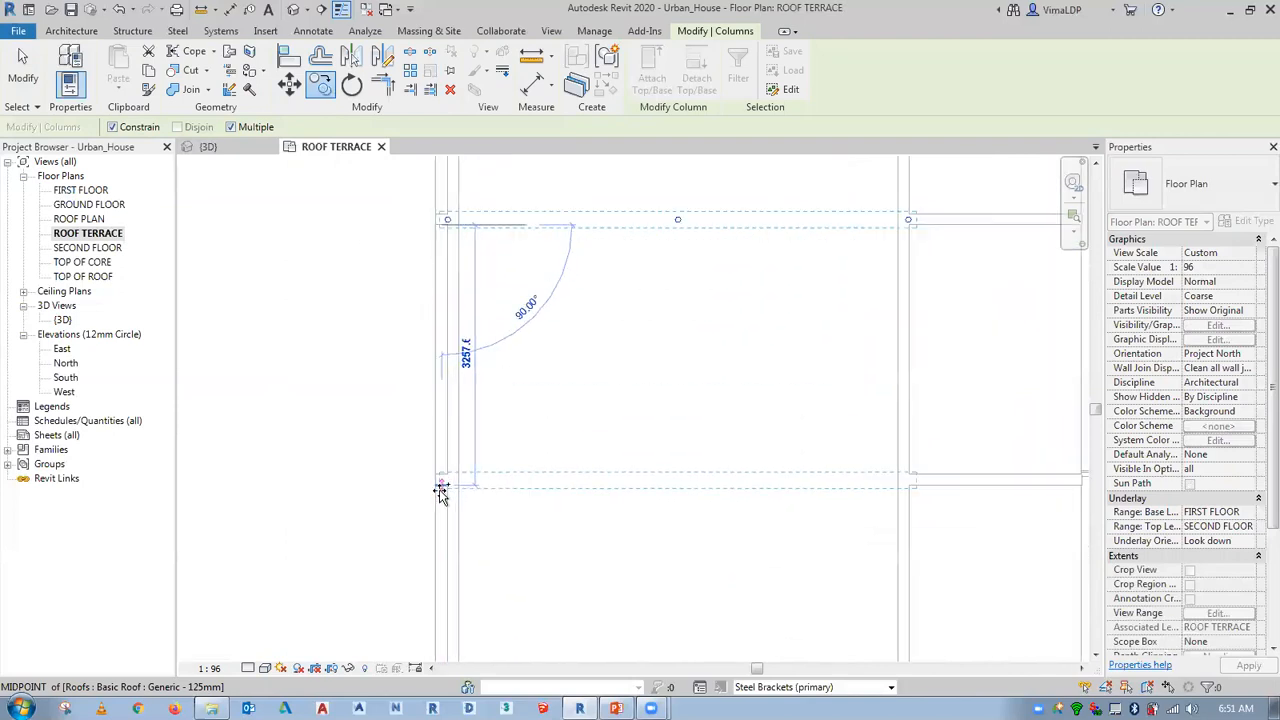
pyautogui.click(441, 482)
# Place two more copies of the column row at the following partition lines to the south and check them in 3D.
pyautogui.scroll(-2, 442, 484)
pyautogui.moveTo(443, 484); pyautogui.dragTo(452, 264, button='middle')
pyautogui.scroll(-2, 436, 290)
pyautogui.scroll(1, 433, 493)
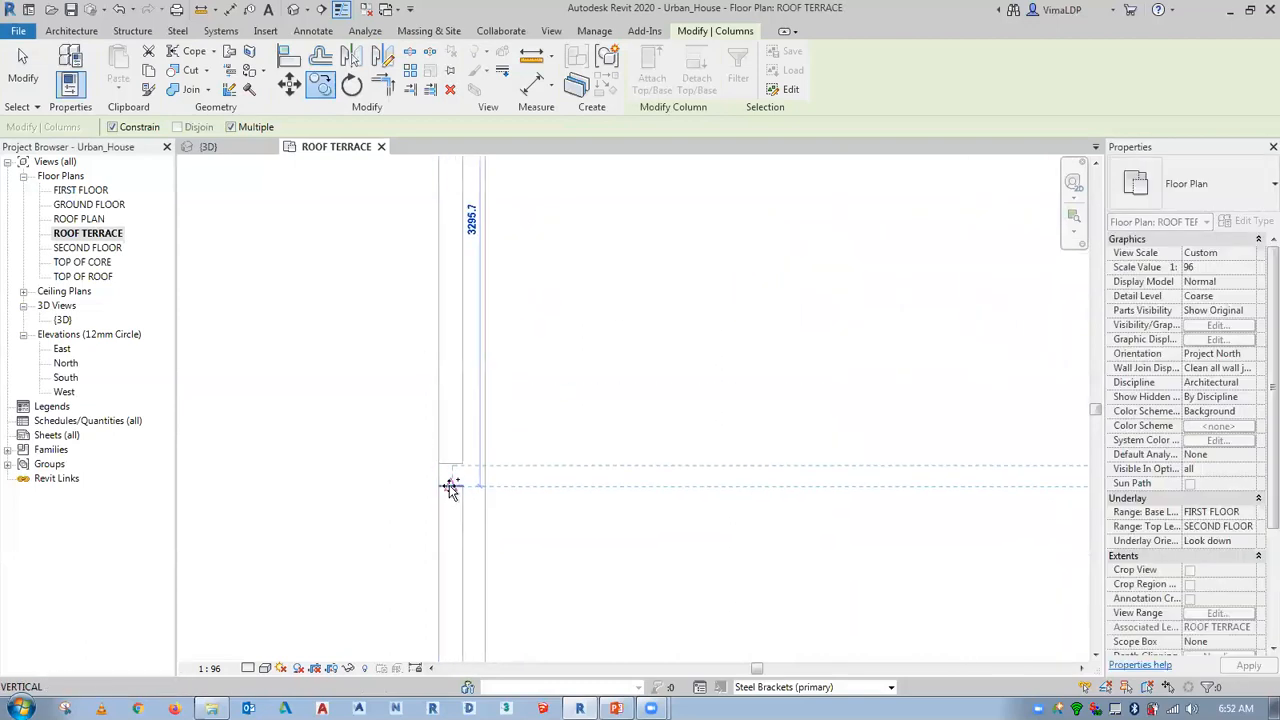
pyautogui.click(452, 490)
pyautogui.moveTo(456, 495); pyautogui.dragTo(447, 320, button='middle')
pyautogui.scroll(-2, 443, 395)
pyautogui.scroll(1, 437, 530)
pyautogui.scroll(2, 436, 545)
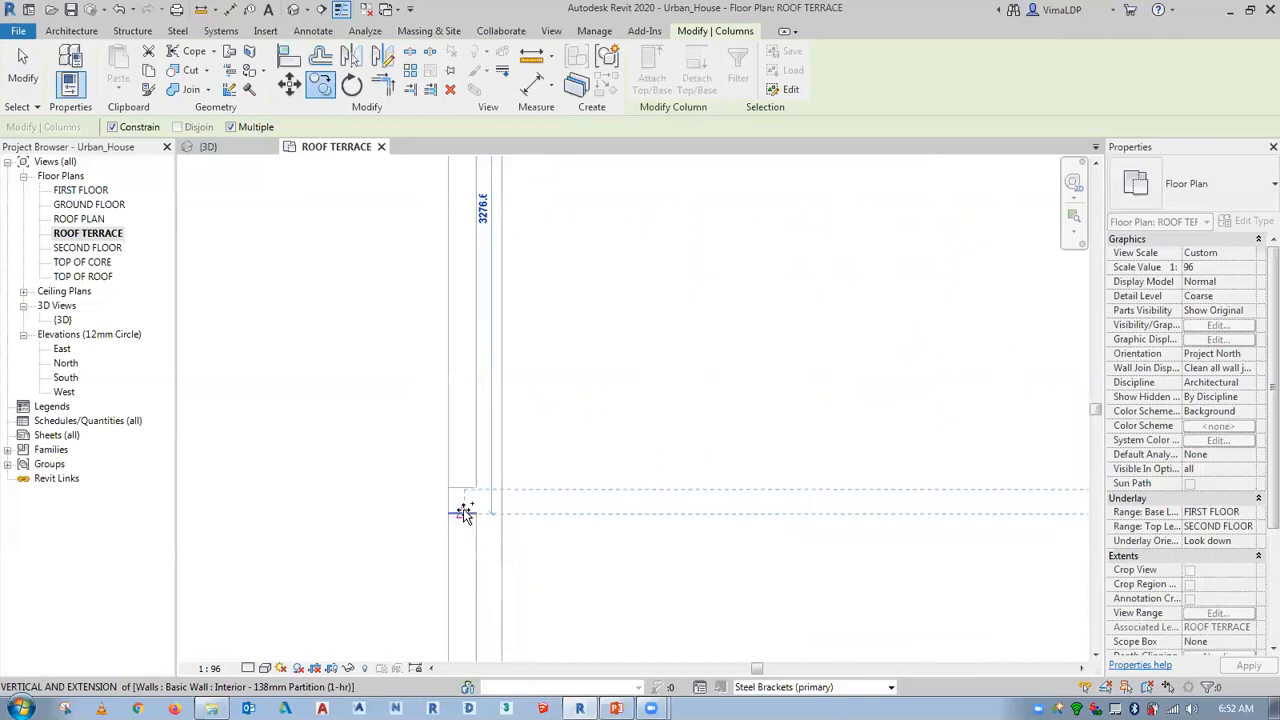
pyautogui.scroll(-5, 450, 525)
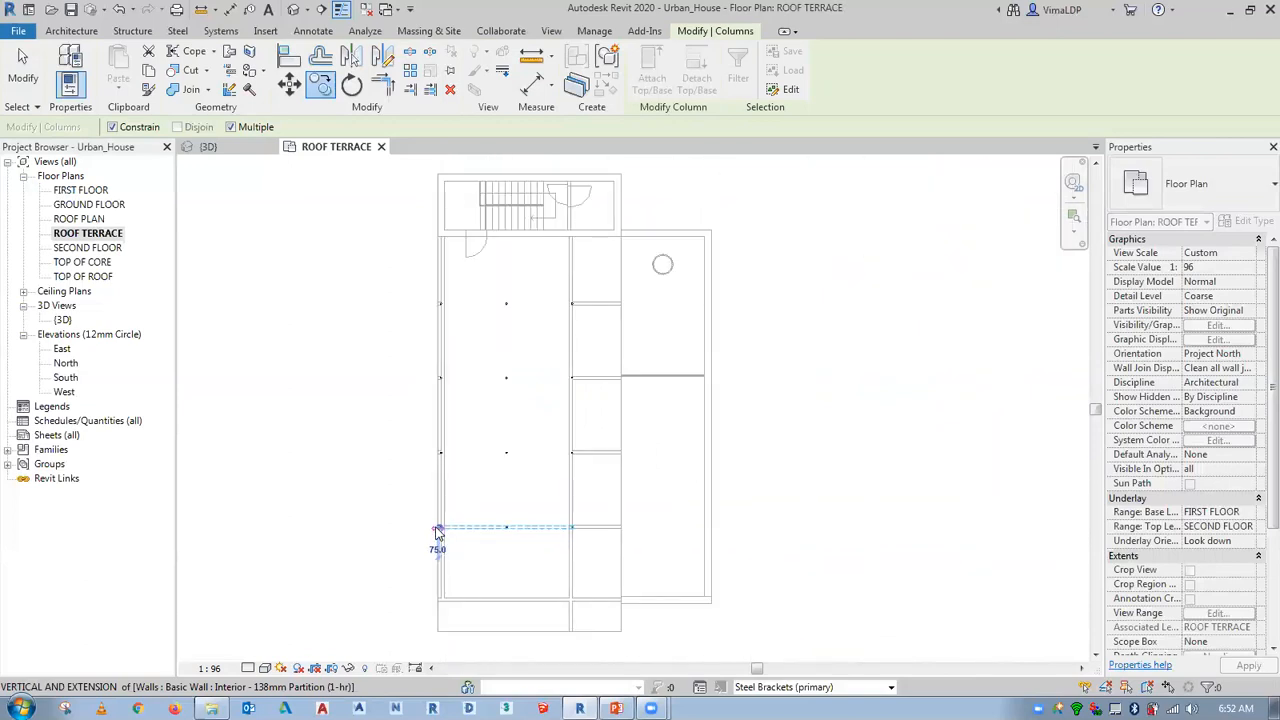
pyautogui.press('Escape')
pyautogui.press('Escape')
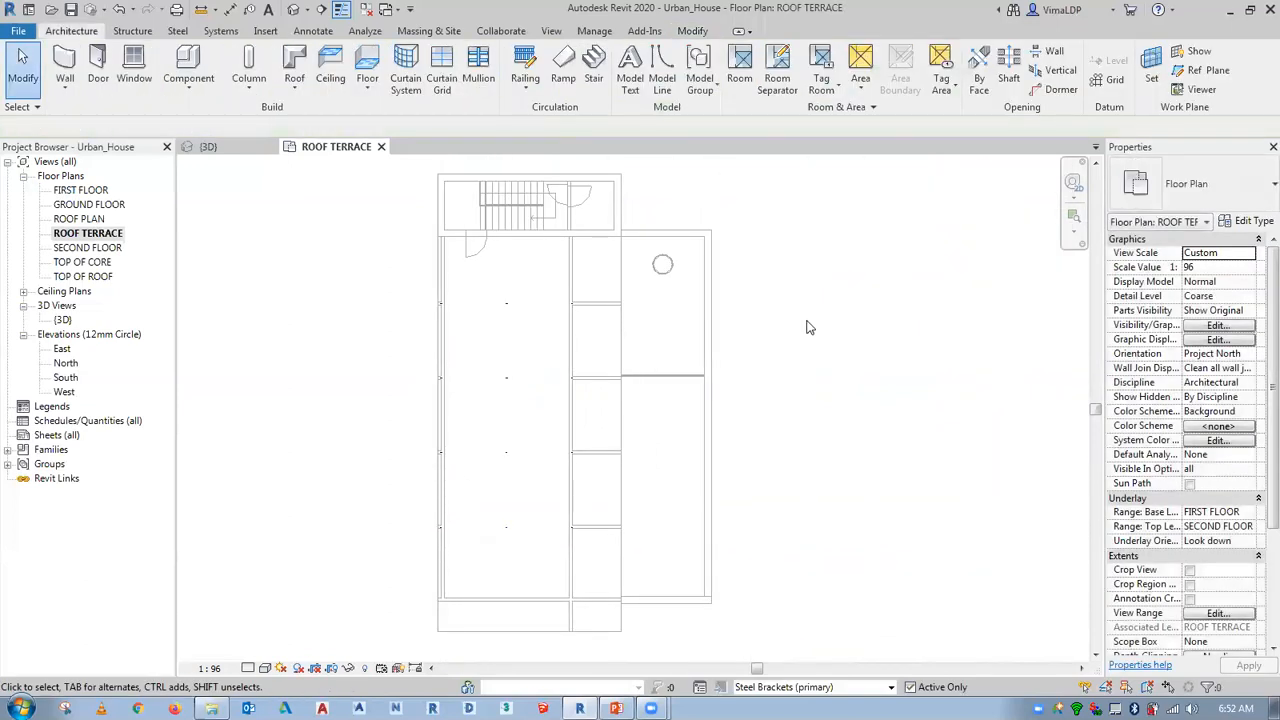
pyautogui.click(236, 147)
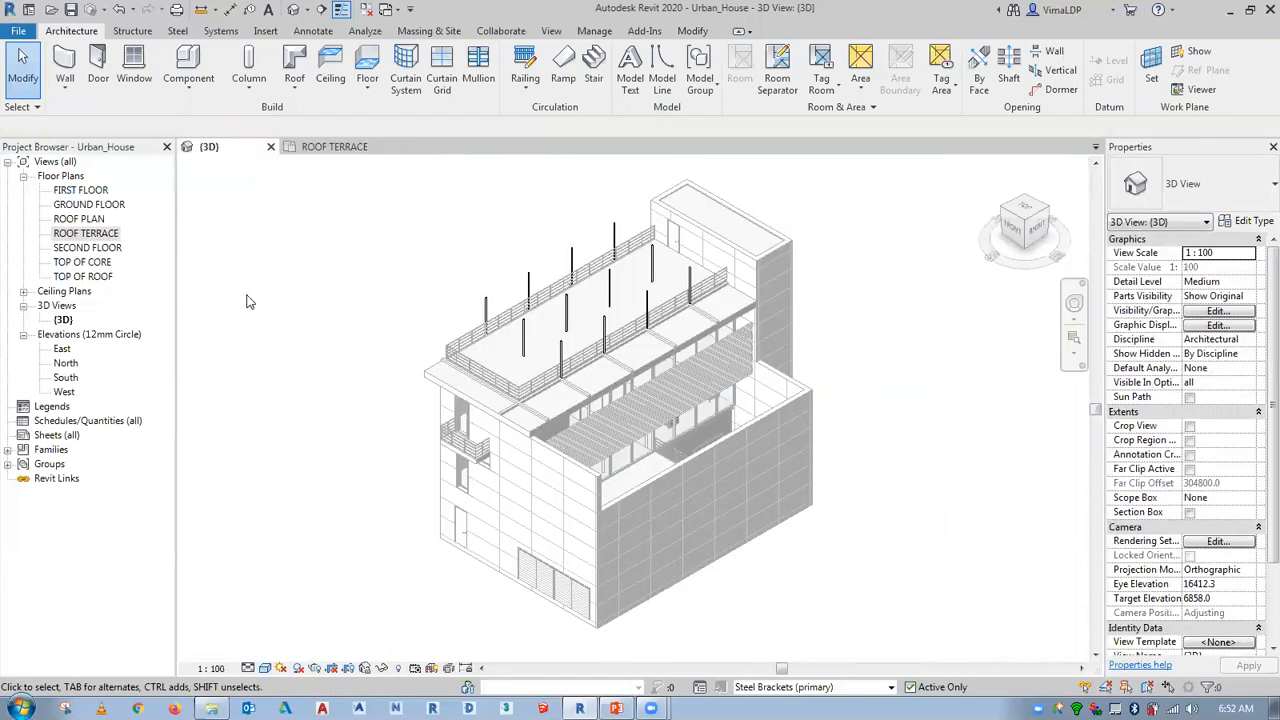
pyautogui.scroll(2, 464, 231)
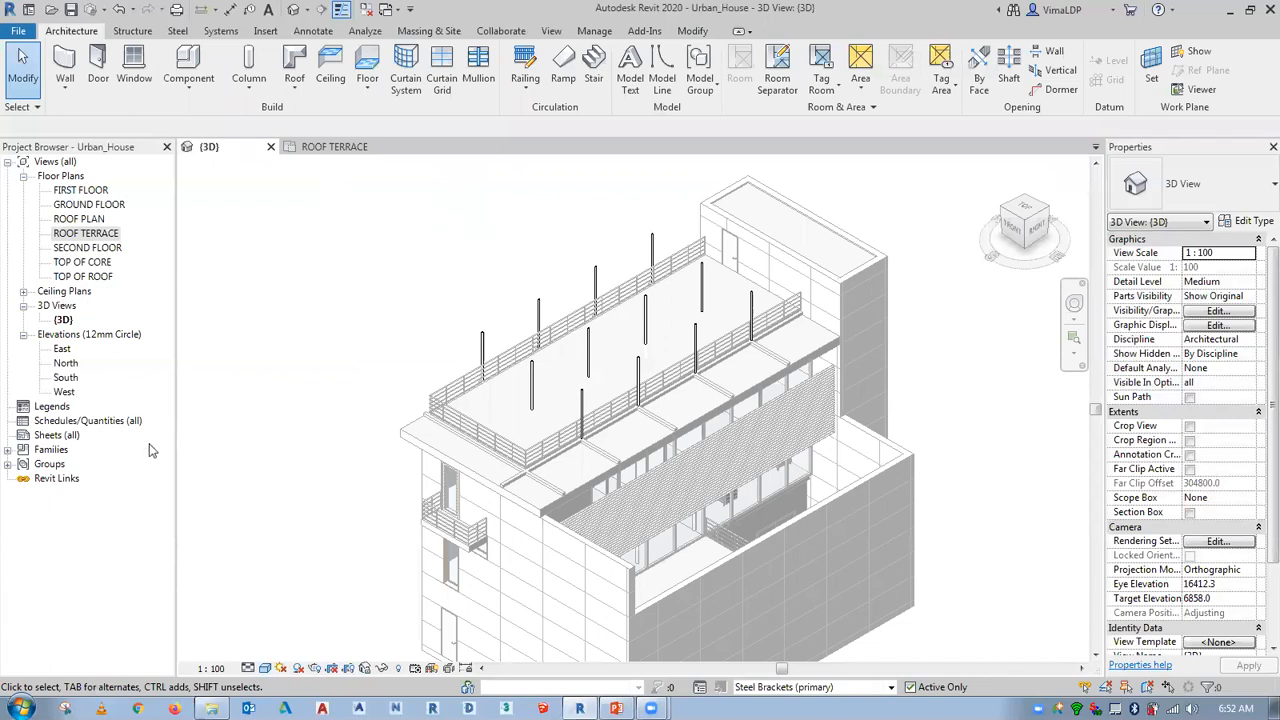
# Open the South elevation and go from its TOP OF CORE level marker to that floor plan.
pyautogui.click(65, 378)
pyautogui.doubleClick(65, 378)
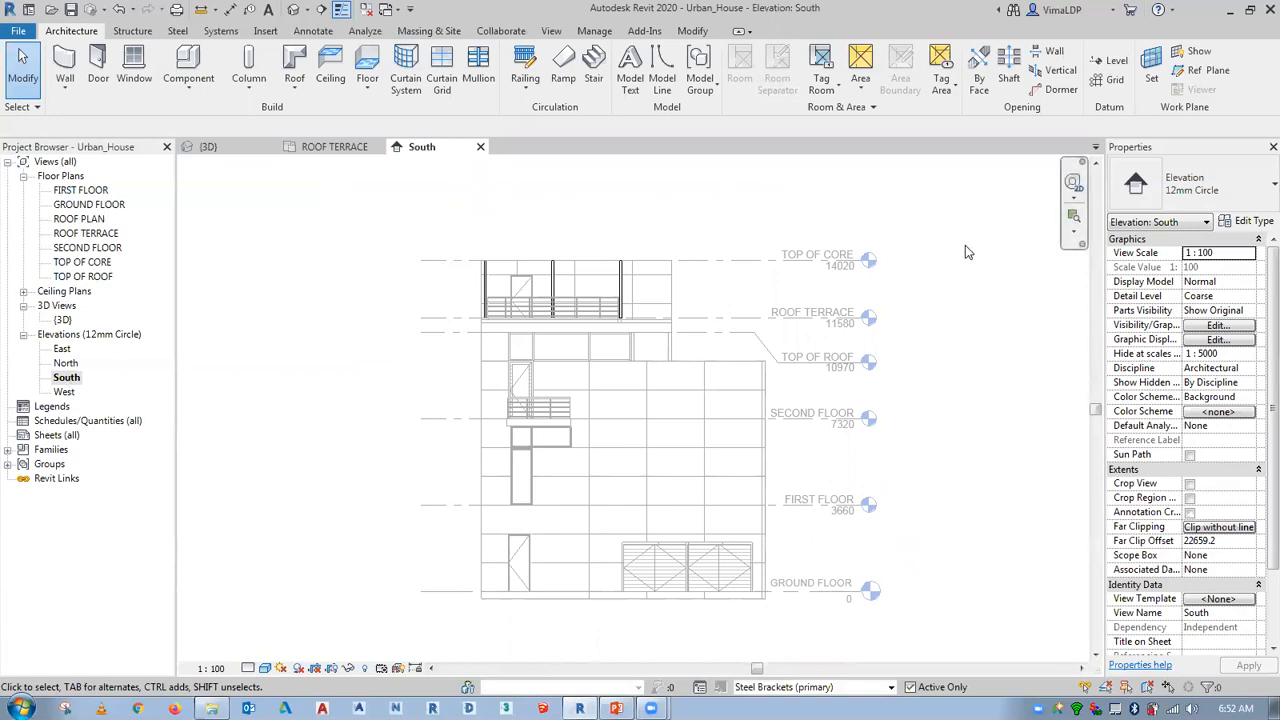
pyautogui.doubleClick(870, 261)
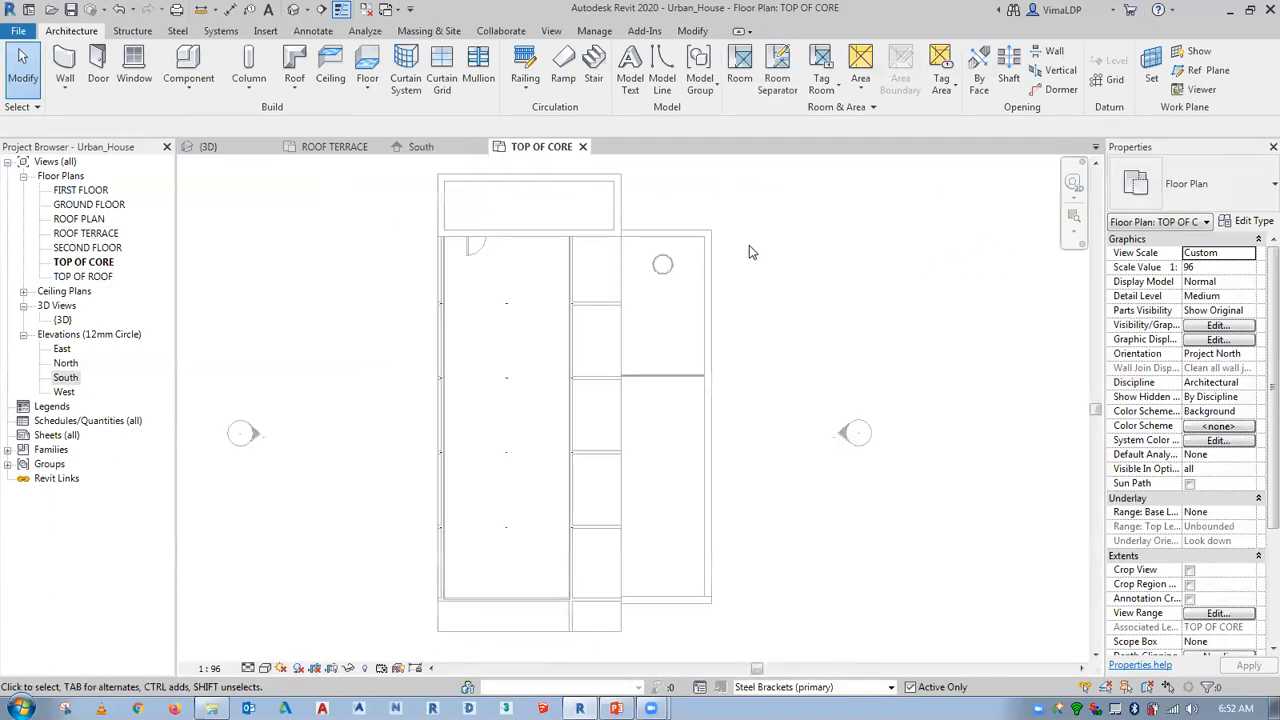
# On the TOP OF CORE plan, start a structural beam and choose the Round Bar 50mm type.
pyautogui.scroll(4, 470, 295)
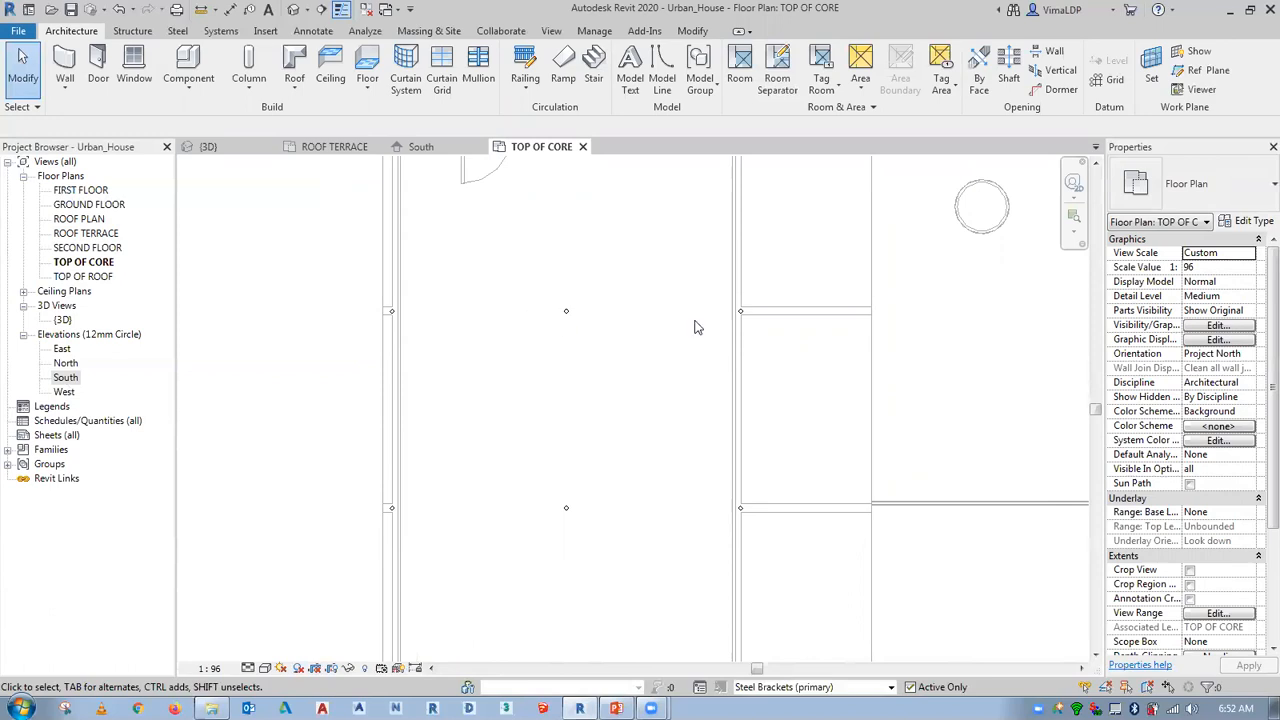
pyautogui.click(132, 30)
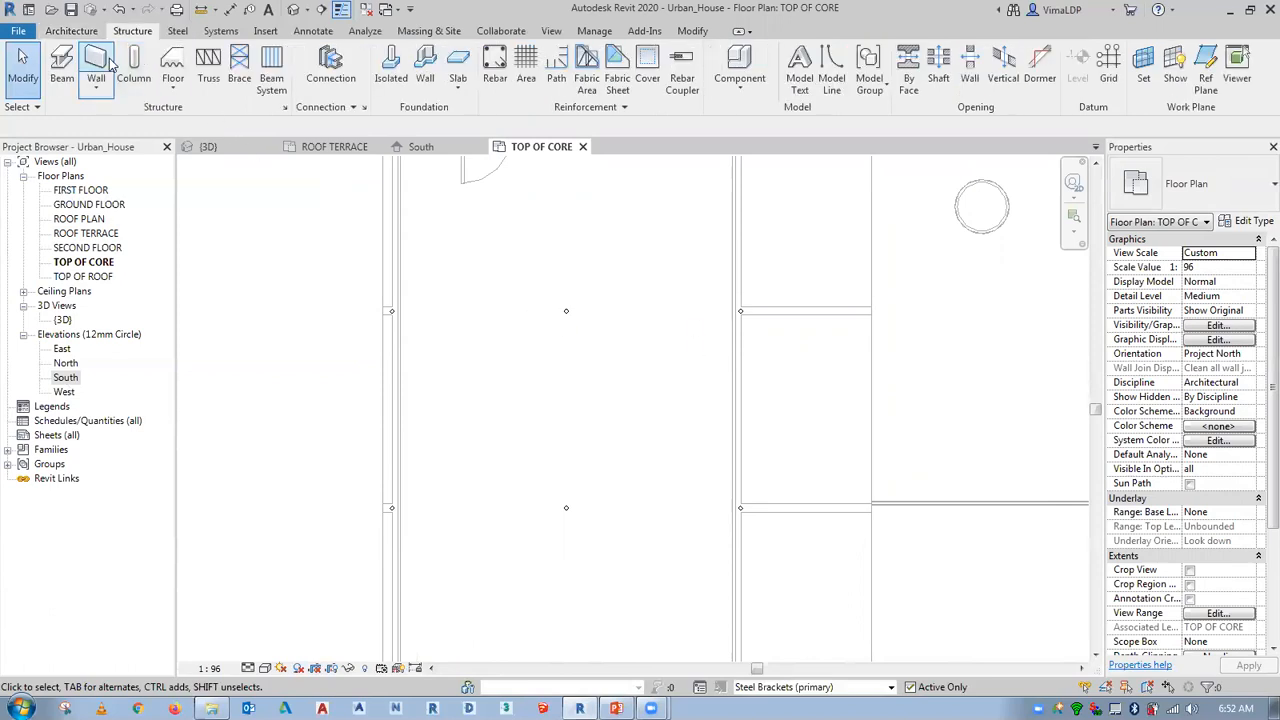
pyautogui.click(62, 66)
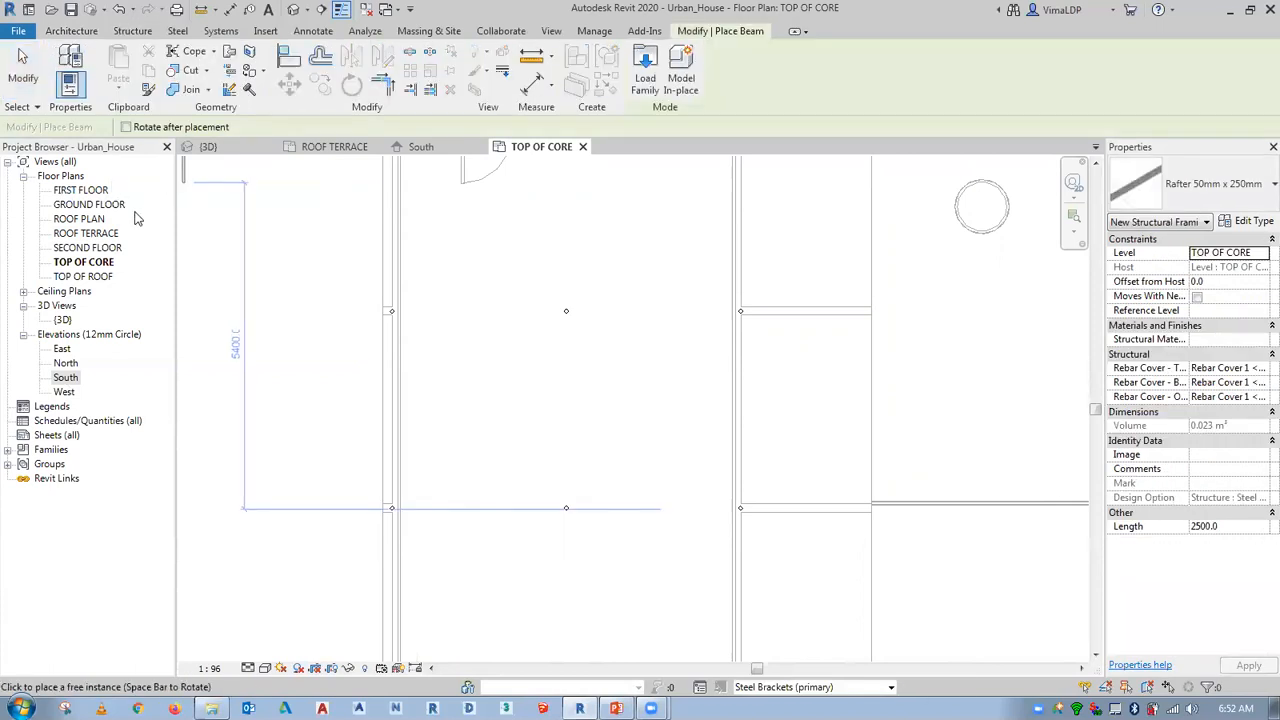
pyautogui.click(966, 206)
pyautogui.click(1203, 190)
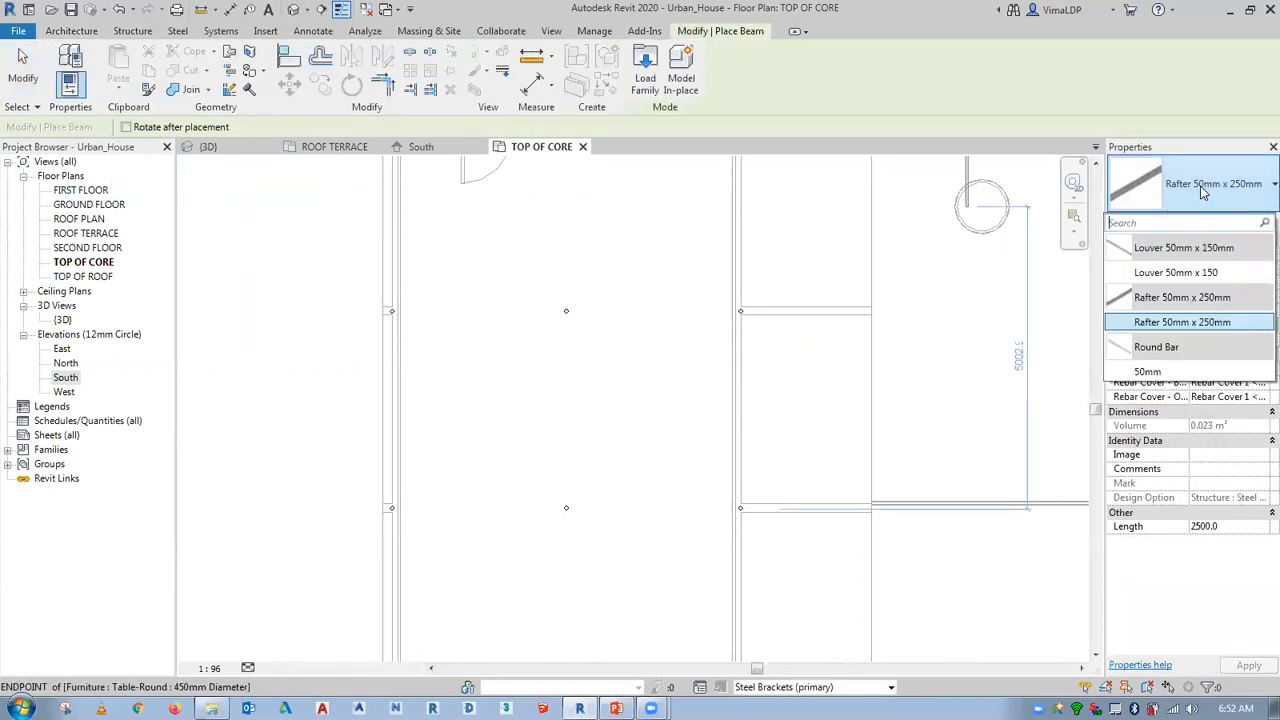
pyautogui.click(1166, 370)
pyautogui.press('Escape')
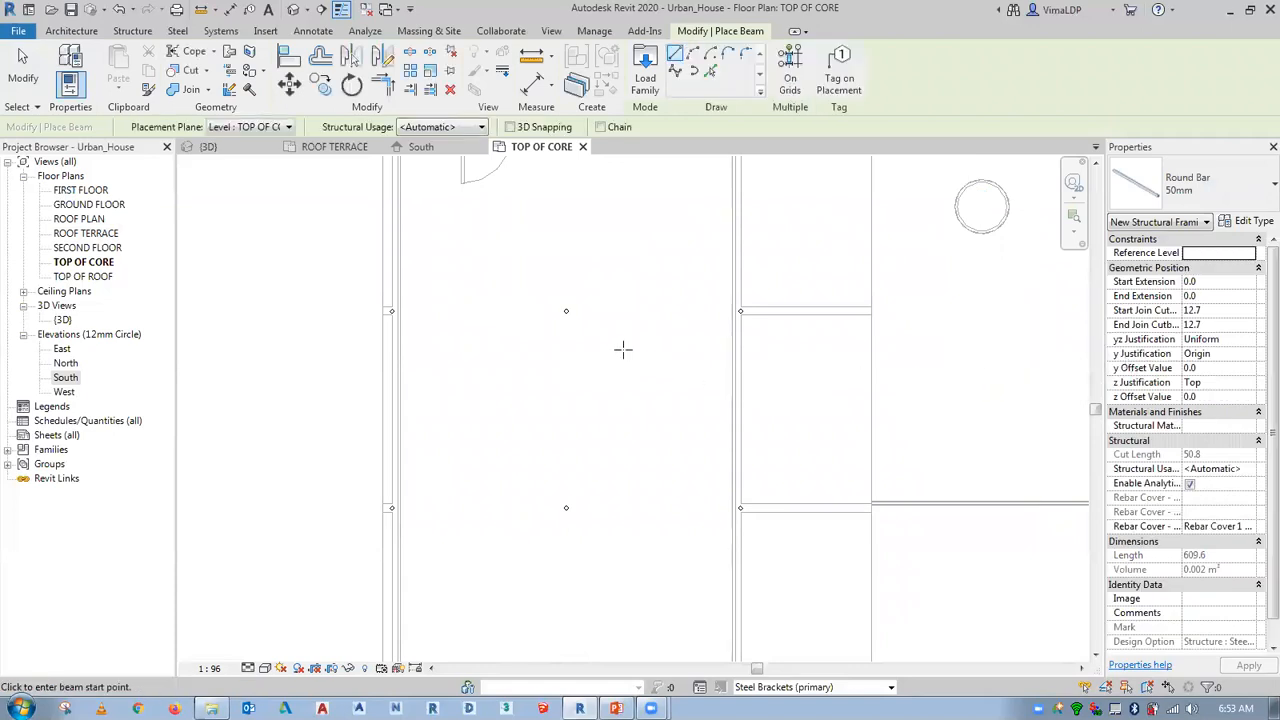
# Draw the beam horizontally from the west column to the east column of the northernmost row.
pyautogui.moveTo(622, 349); pyautogui.dragTo(606, 365, button='middle')
pyautogui.scroll(3, 414, 309)
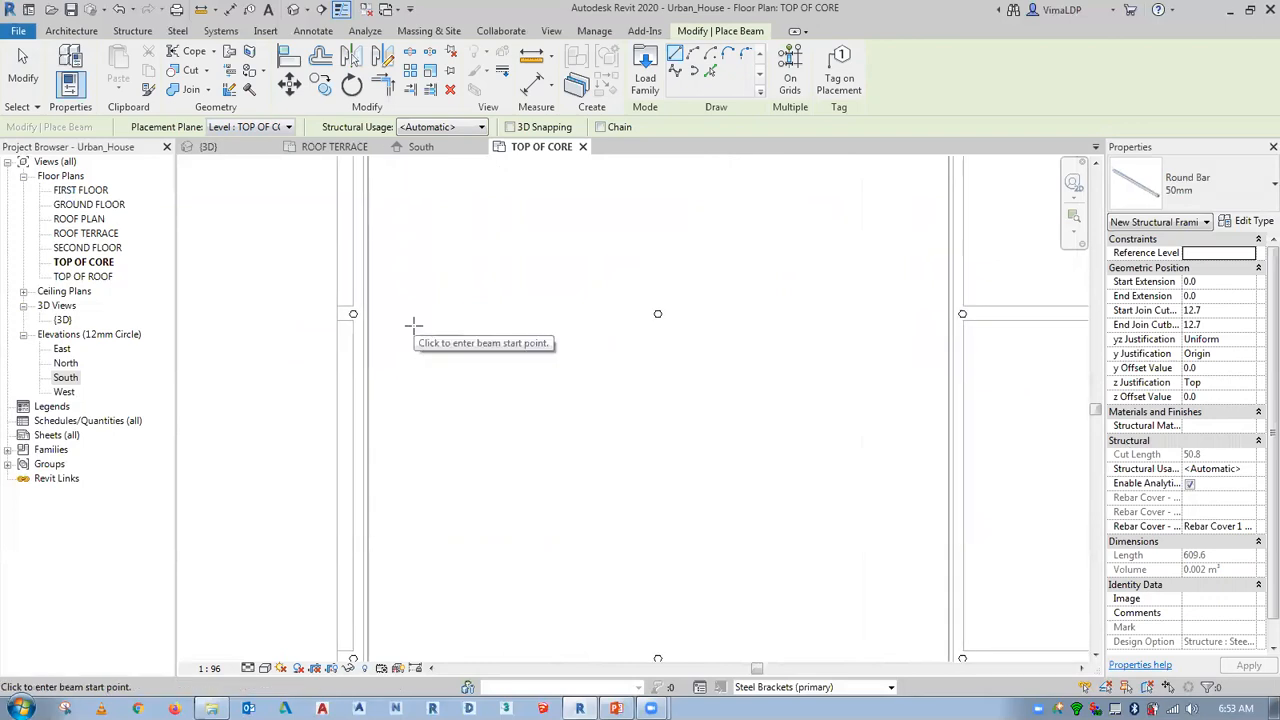
pyautogui.scroll(4, 366, 331)
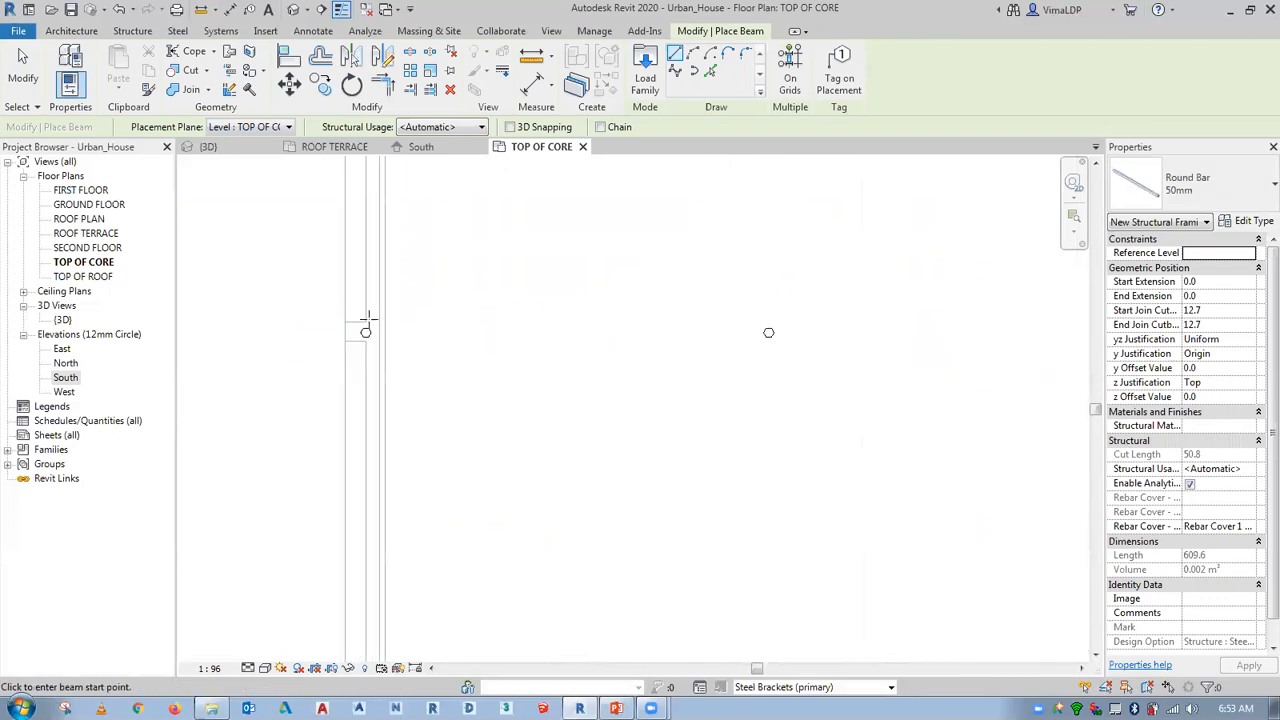
pyautogui.scroll(2, 366, 331)
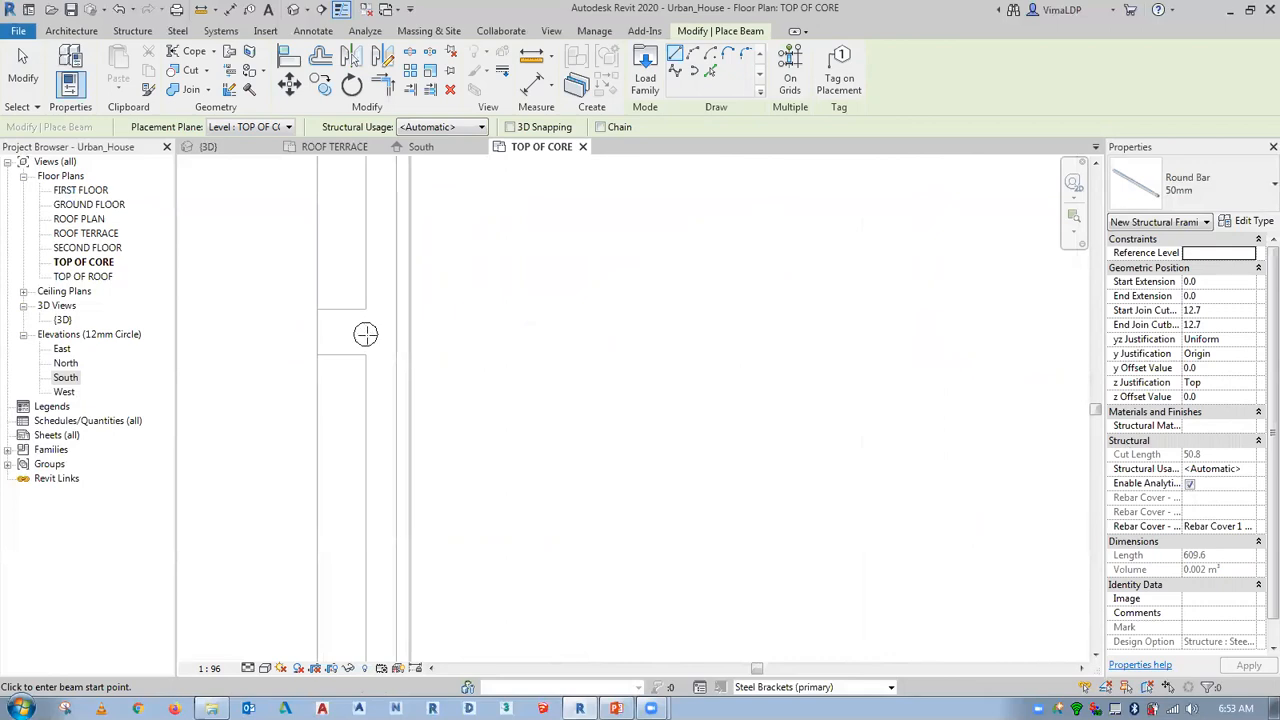
pyautogui.click(366, 333)
pyautogui.scroll(2, 766, 331)
pyautogui.scroll(3, 766, 333)
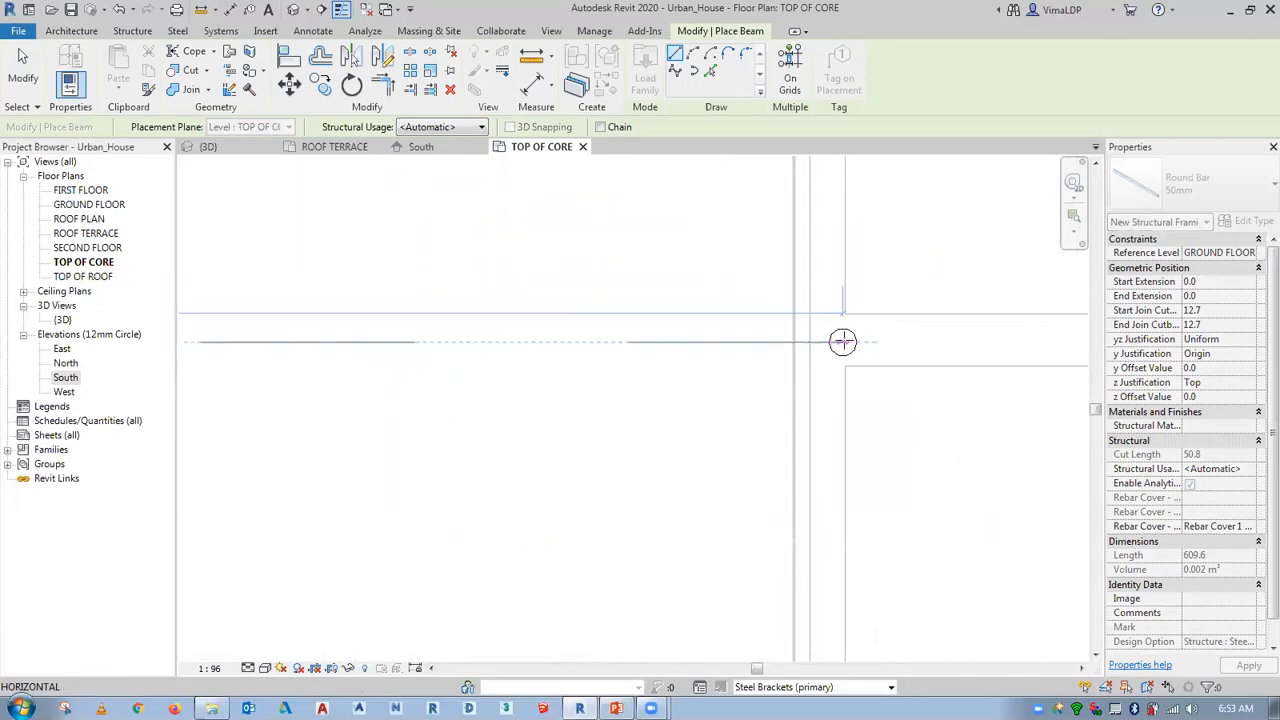
pyautogui.click(842, 342)
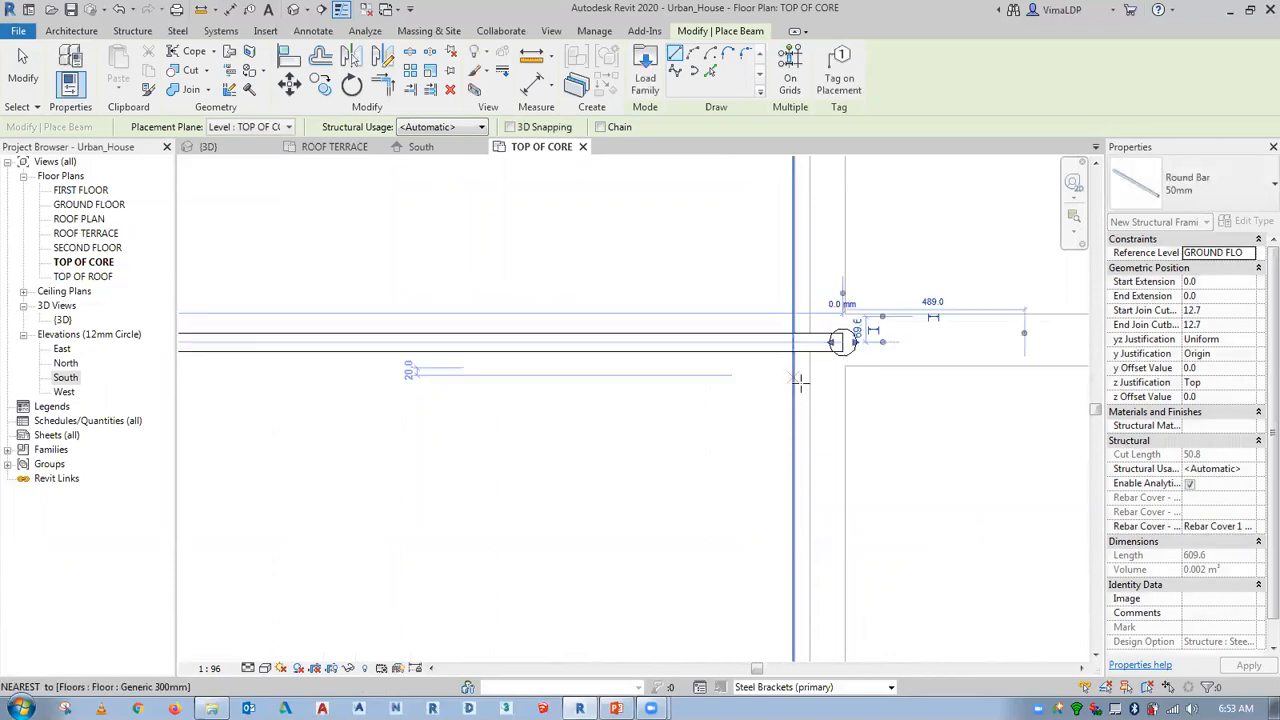
pyautogui.press('Escape')
# Examine where both ends of the new beam meet the outer columns, and check the beam in the 3D view.
pyautogui.scroll(-9, 931, 252)
pyautogui.scroll(7, 640, 250)
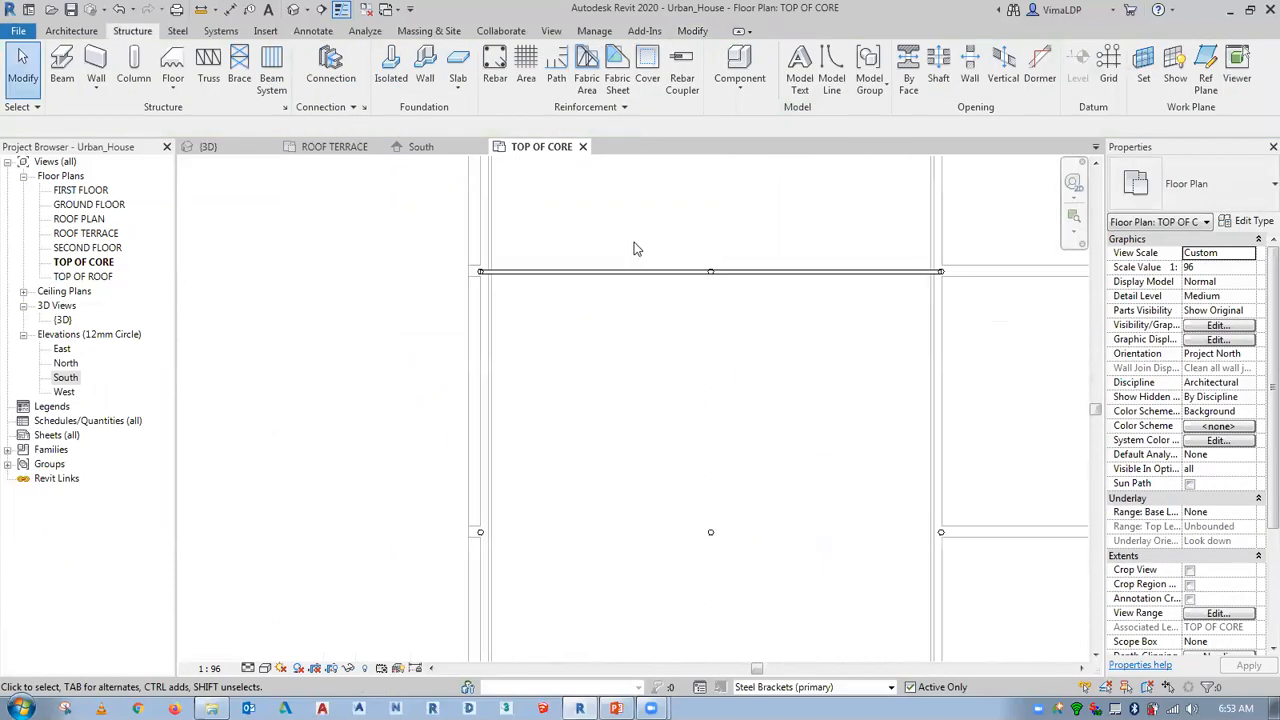
pyautogui.scroll(4, 392, 289)
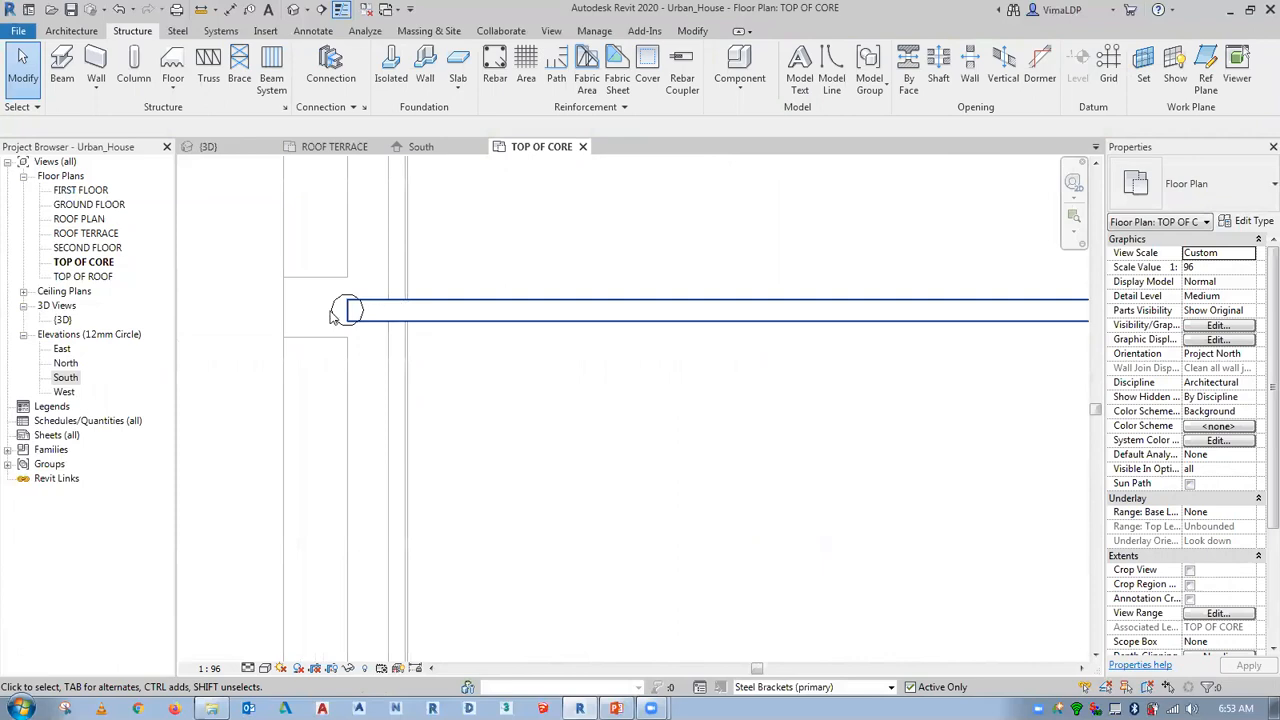
pyautogui.click(355, 313)
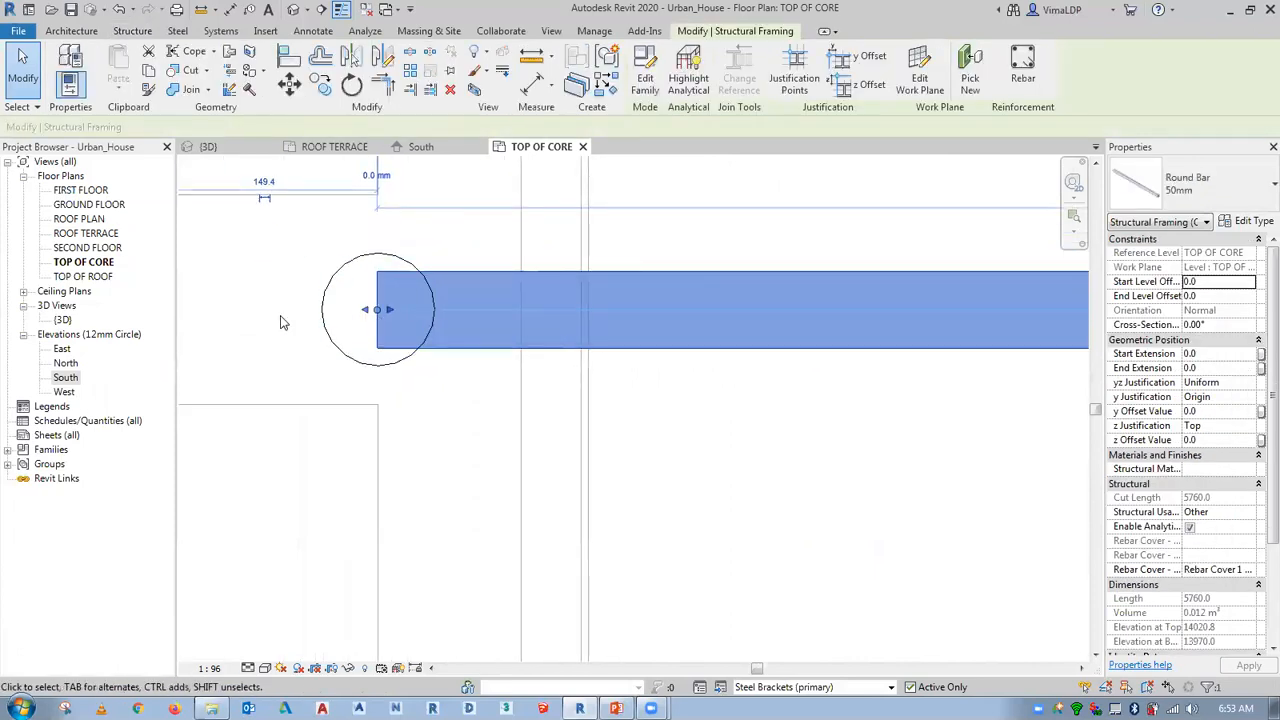
pyautogui.scroll(-3, 283, 320)
pyautogui.scroll(-3, 280, 318)
pyautogui.scroll(8, 630, 360)
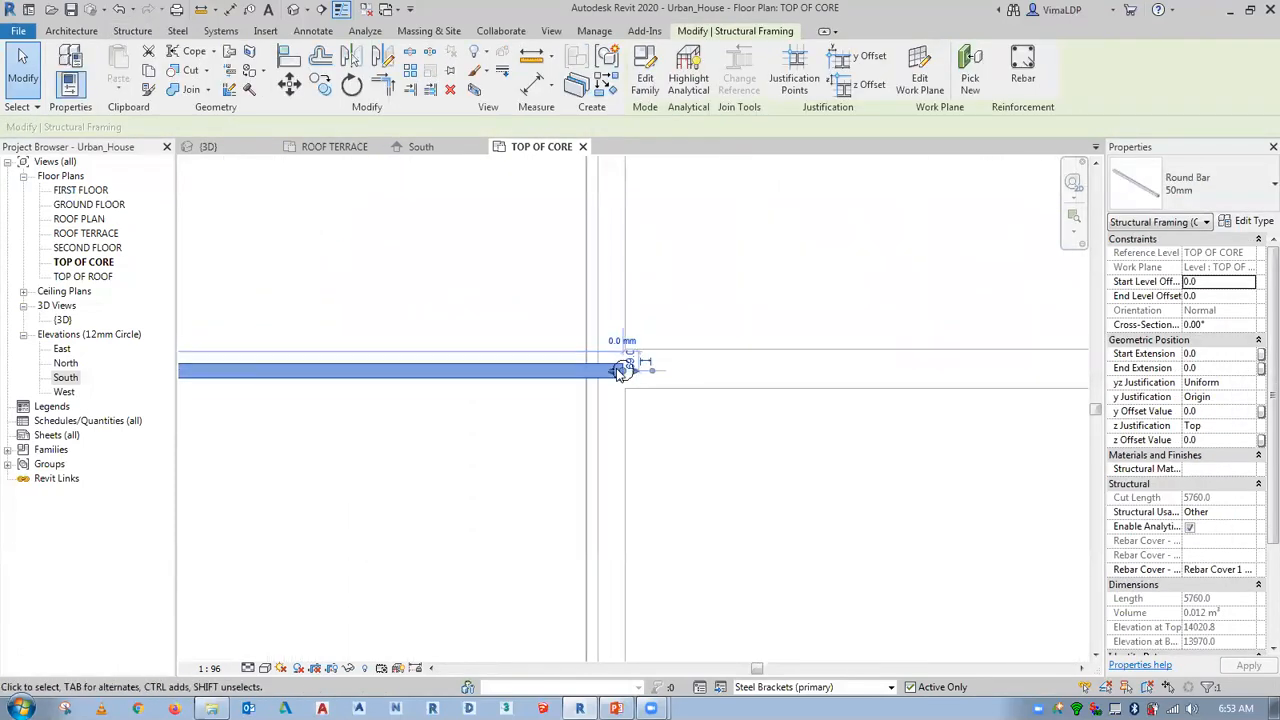
pyautogui.moveTo(655, 383); pyautogui.dragTo(648, 383)
pyautogui.scroll(-3, 816, 313)
pyautogui.scroll(-6, 816, 312)
pyautogui.scroll(-3, 757, 296)
pyautogui.click(664, 369)
pyautogui.moveTo(648, 374); pyautogui.dragTo(645, 327, button='middle')
pyautogui.scroll(-1, 631, 316)
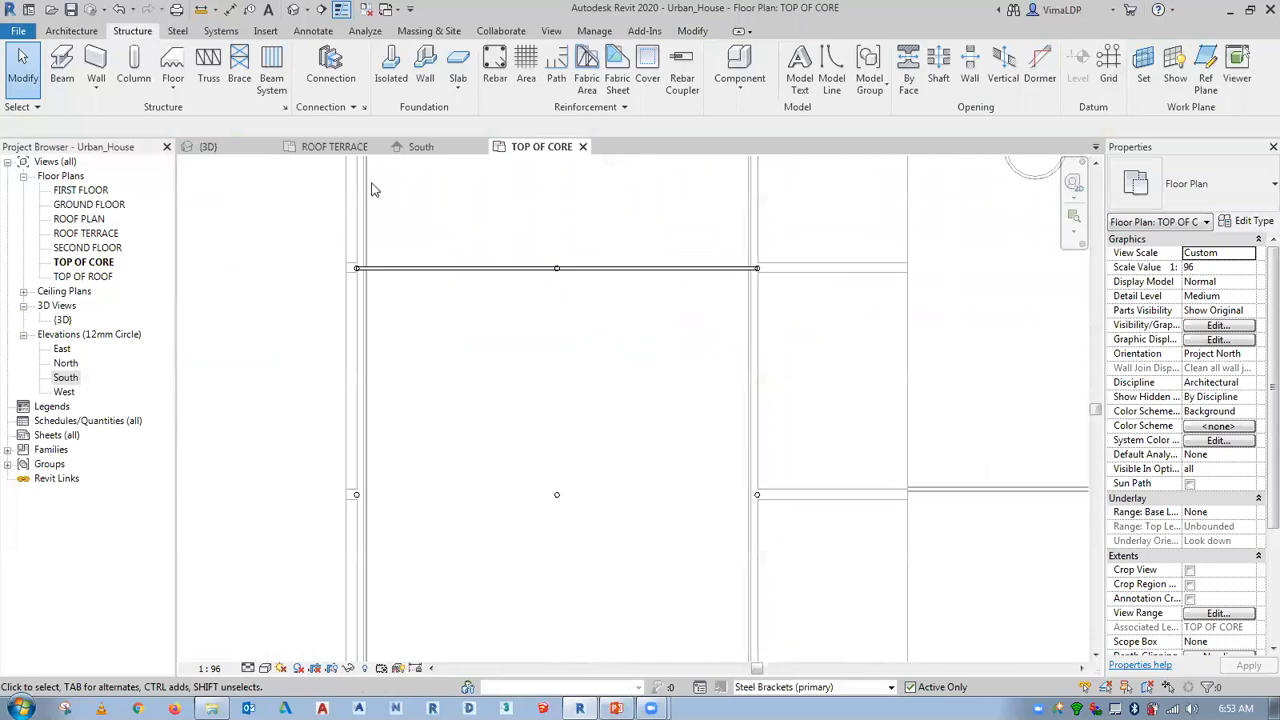
pyautogui.click(236, 148)
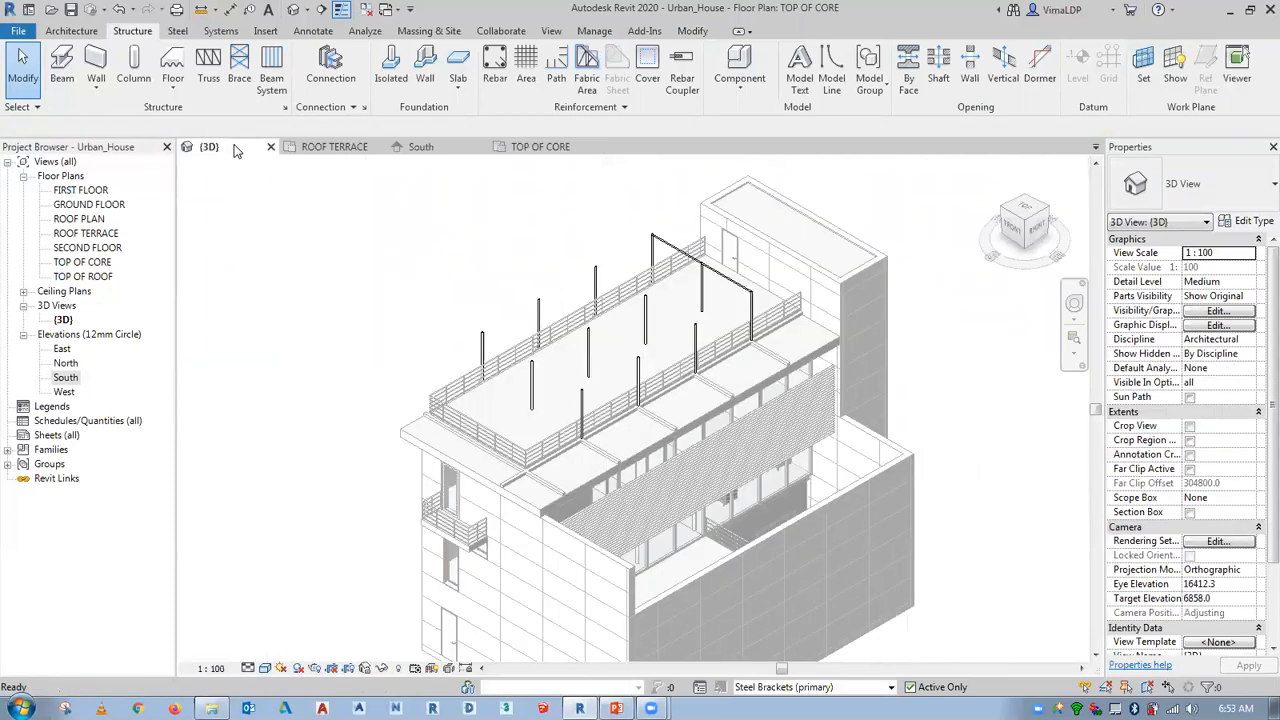
pyautogui.click(505, 150)
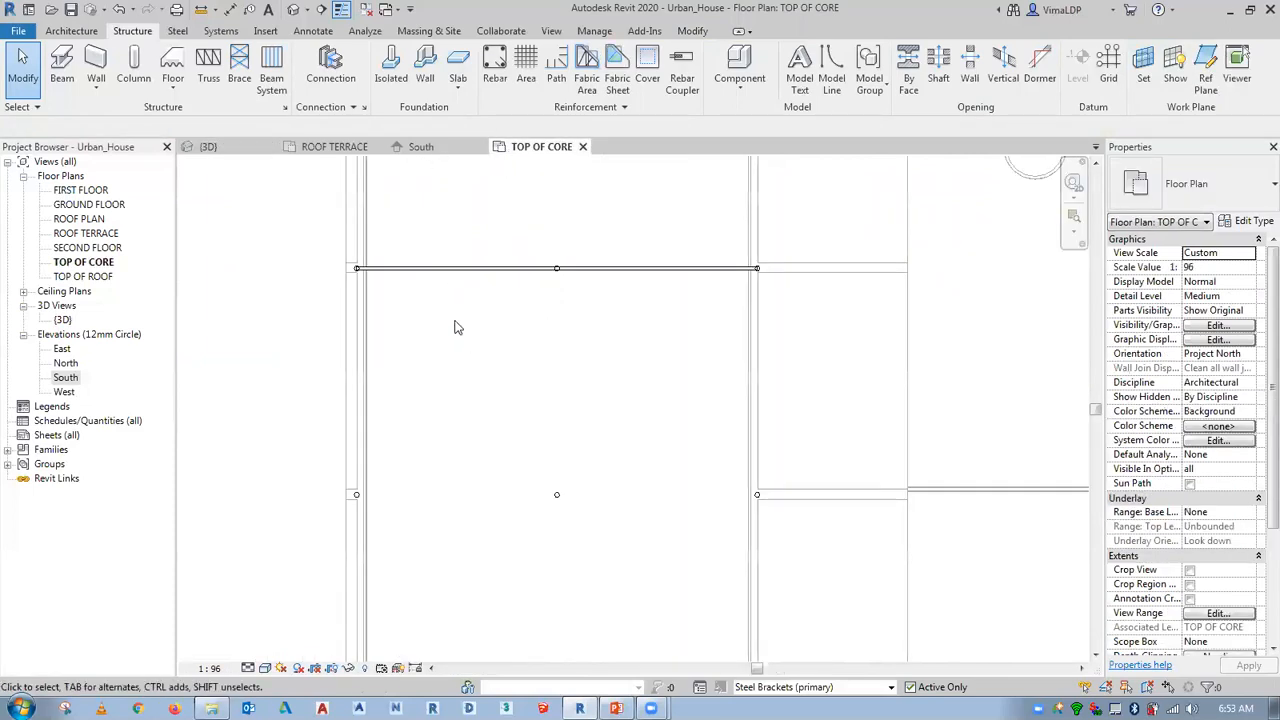
# Copy the round bar beam south onto the second column row with Constrain and Multiple enabled.
pyautogui.click(437, 272)
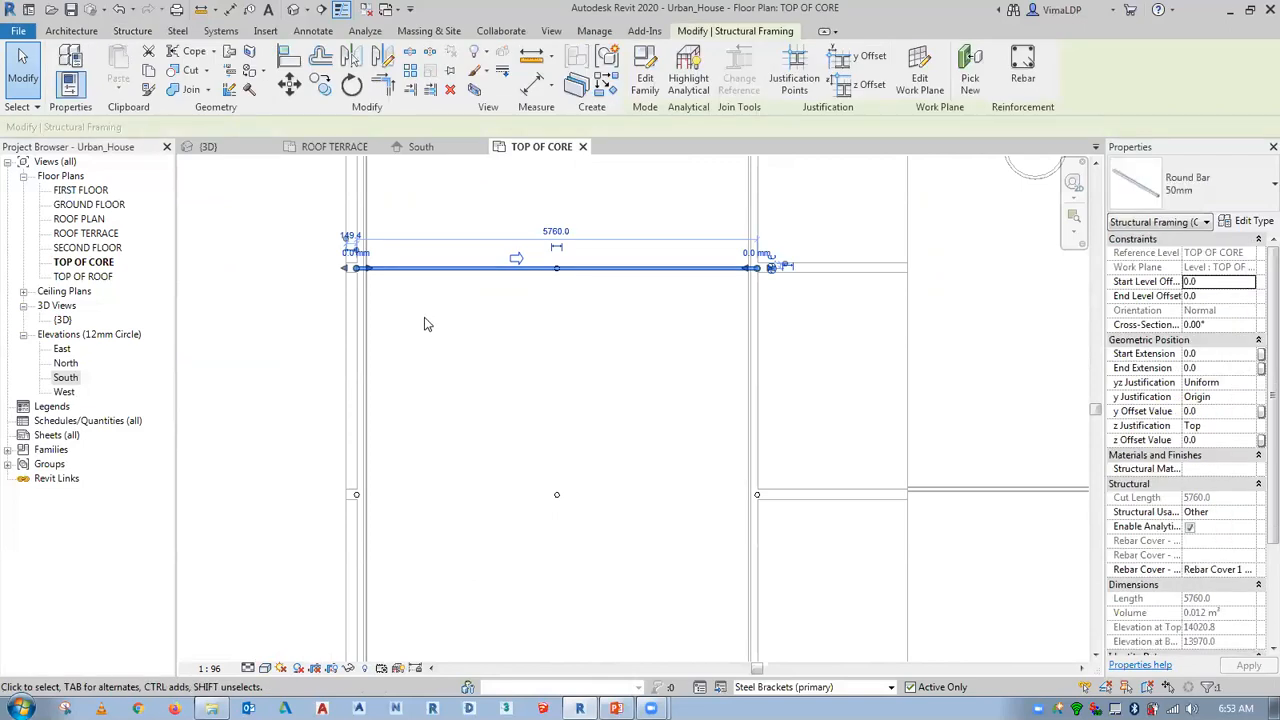
pyautogui.click(320, 84)
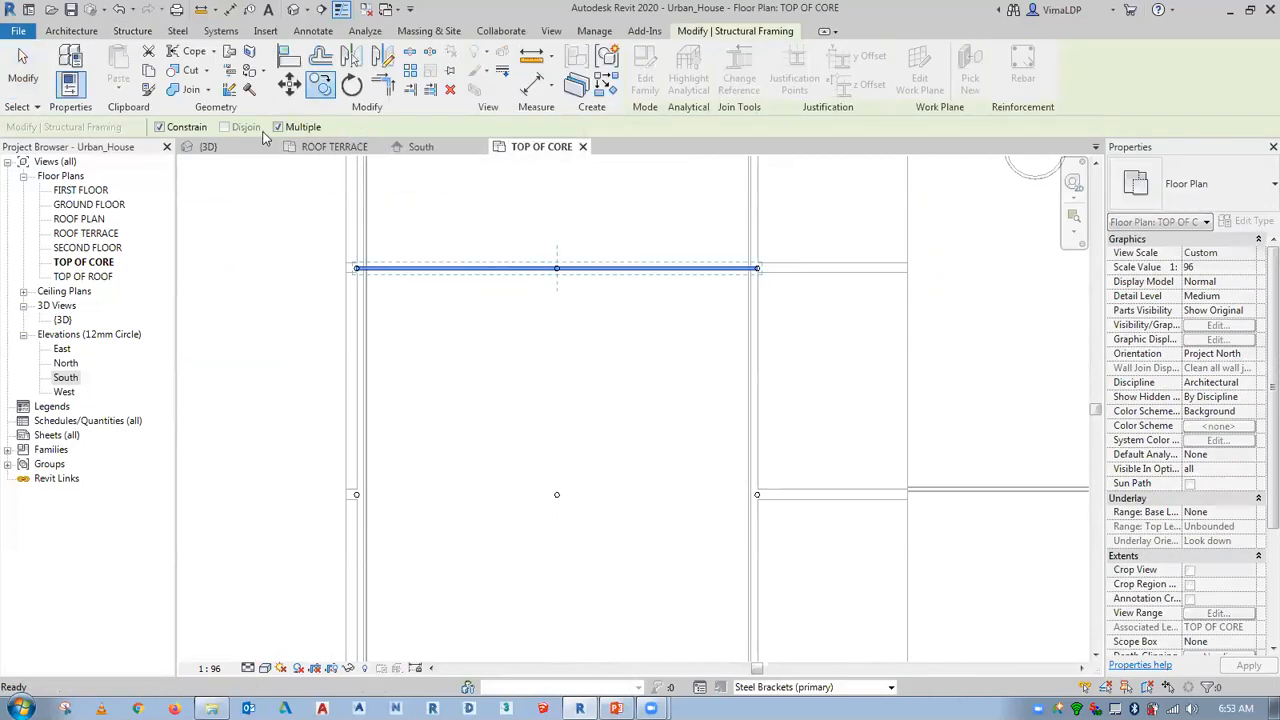
pyautogui.scroll(5, 360, 355)
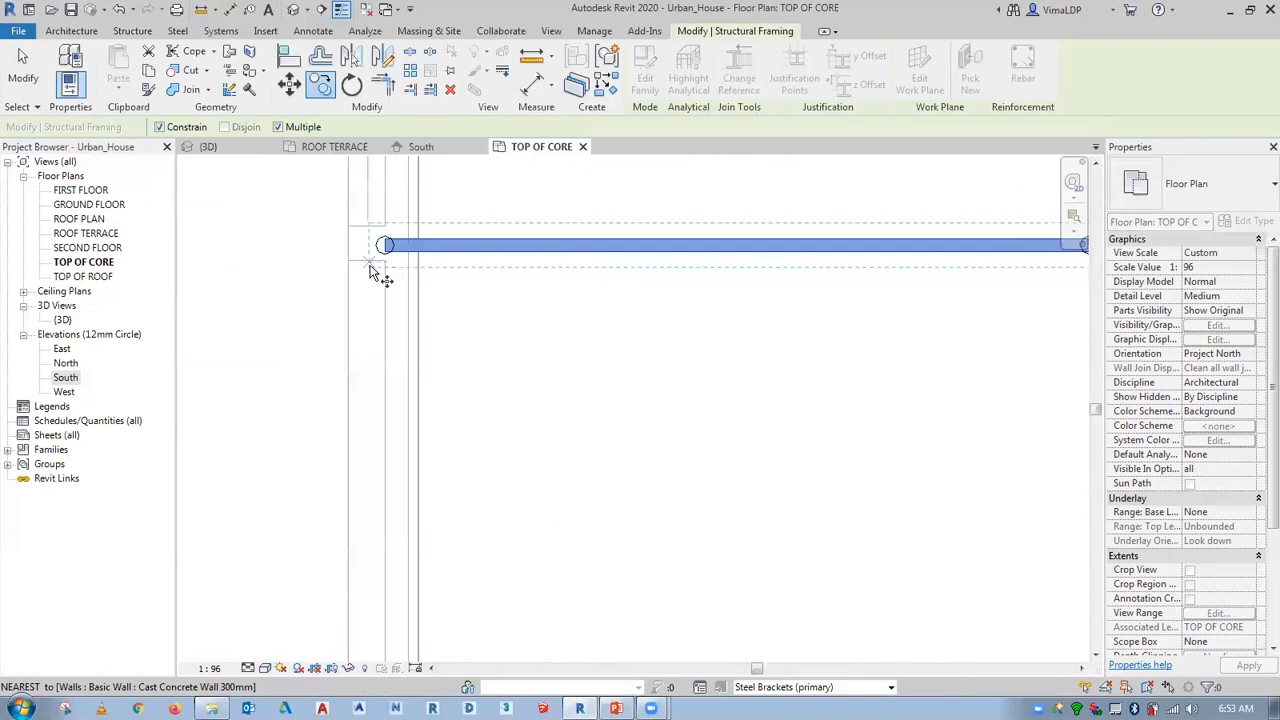
pyautogui.click(371, 264)
pyautogui.scroll(-4, 371, 264)
pyautogui.scroll(4, 376, 575)
pyautogui.click(379, 496)
# Place two more copies of the beam on the third and fourth column rows to the south.
pyautogui.moveTo(399, 542); pyautogui.dragTo(421, 291, button='middle')
pyautogui.scroll(-3, 411, 297)
pyautogui.scroll(-2, 411, 463)
pyautogui.moveTo(416, 464); pyautogui.dragTo(415, 296, button='middle')
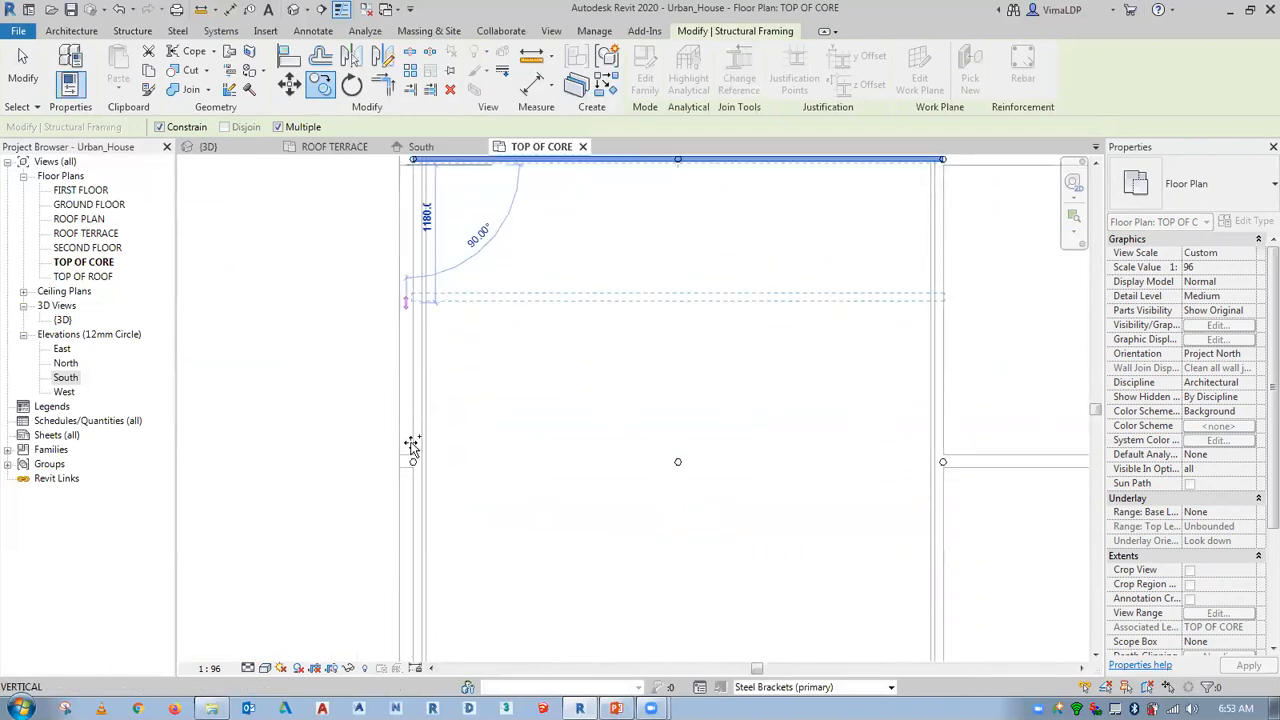
pyautogui.scroll(4, 412, 457)
pyautogui.click(392, 495)
pyautogui.scroll(-2, 397, 524)
pyautogui.scroll(1, 398, 525)
pyautogui.moveTo(398, 525); pyautogui.dragTo(394, 303, button='middle')
pyautogui.scroll(-4, 394, 303)
pyautogui.scroll(6, 380, 608)
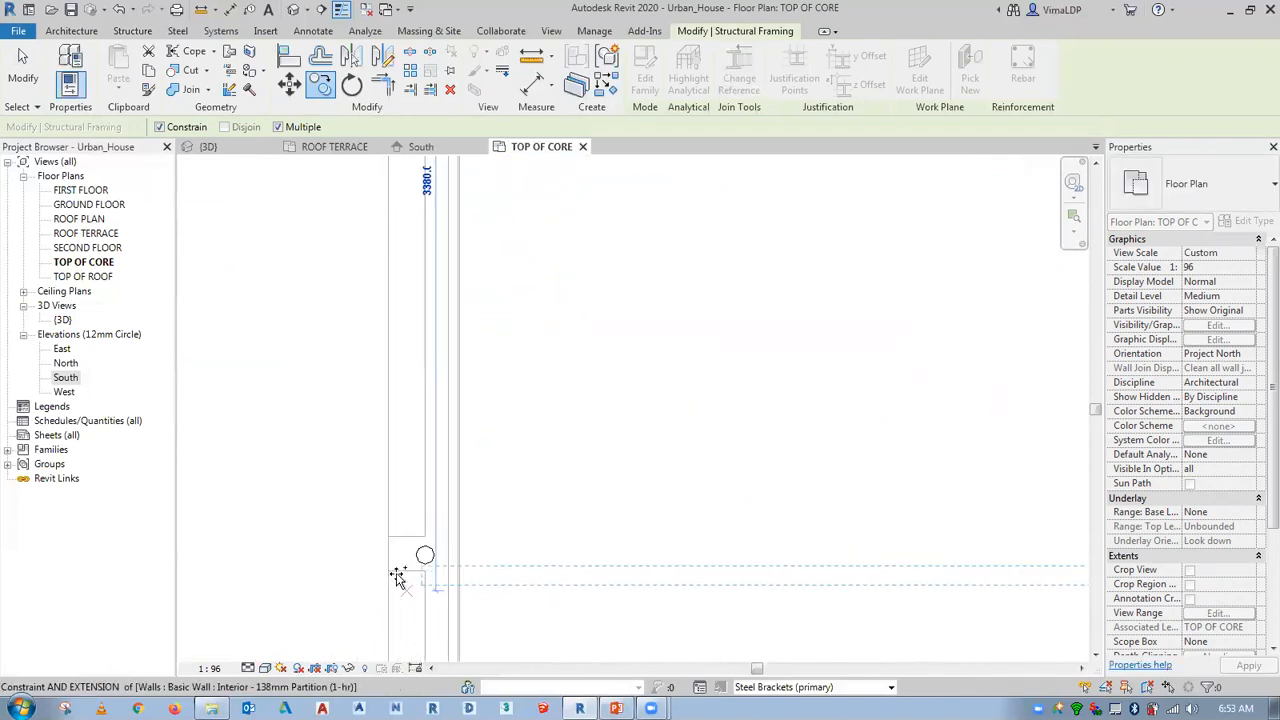
pyautogui.click(403, 568)
pyautogui.press('Escape')
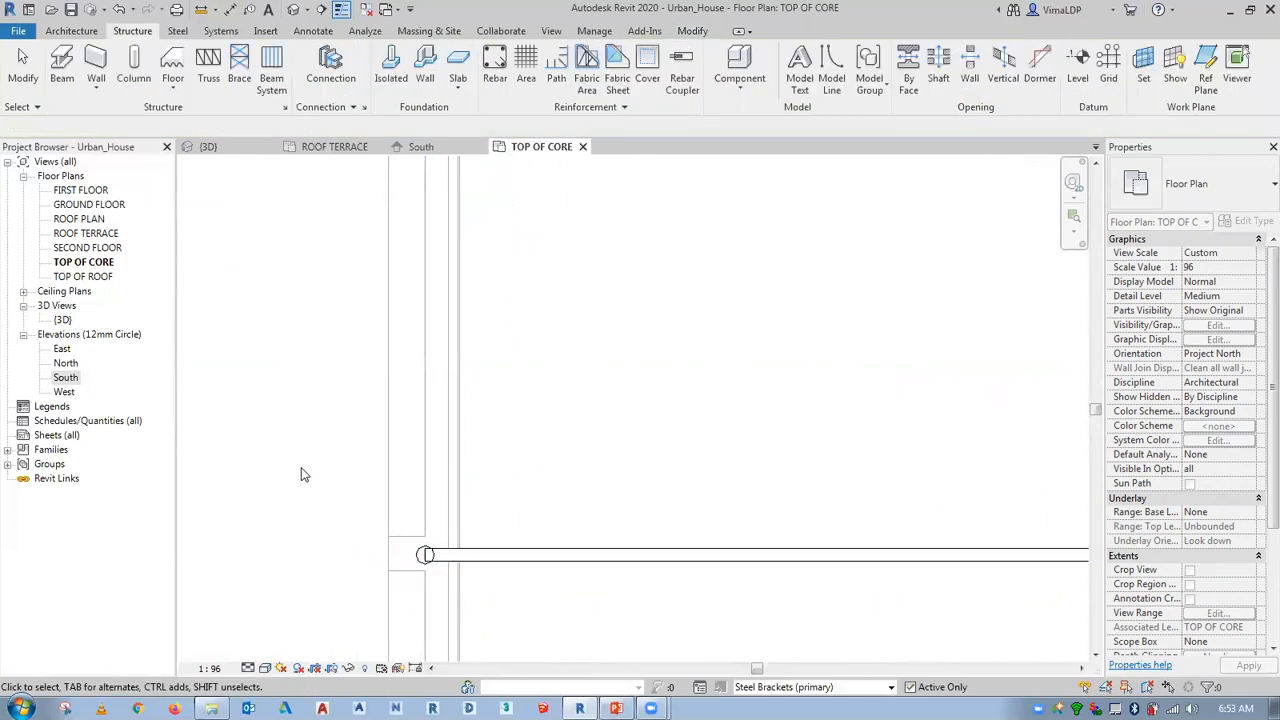
# Check the four beams in the 3D view and close the inactive views.
pyautogui.scroll(-4, 287, 394)
pyautogui.scroll(-1, 646, 287)
pyautogui.moveTo(638, 458); pyautogui.dragTo(650, 410, button='middle')
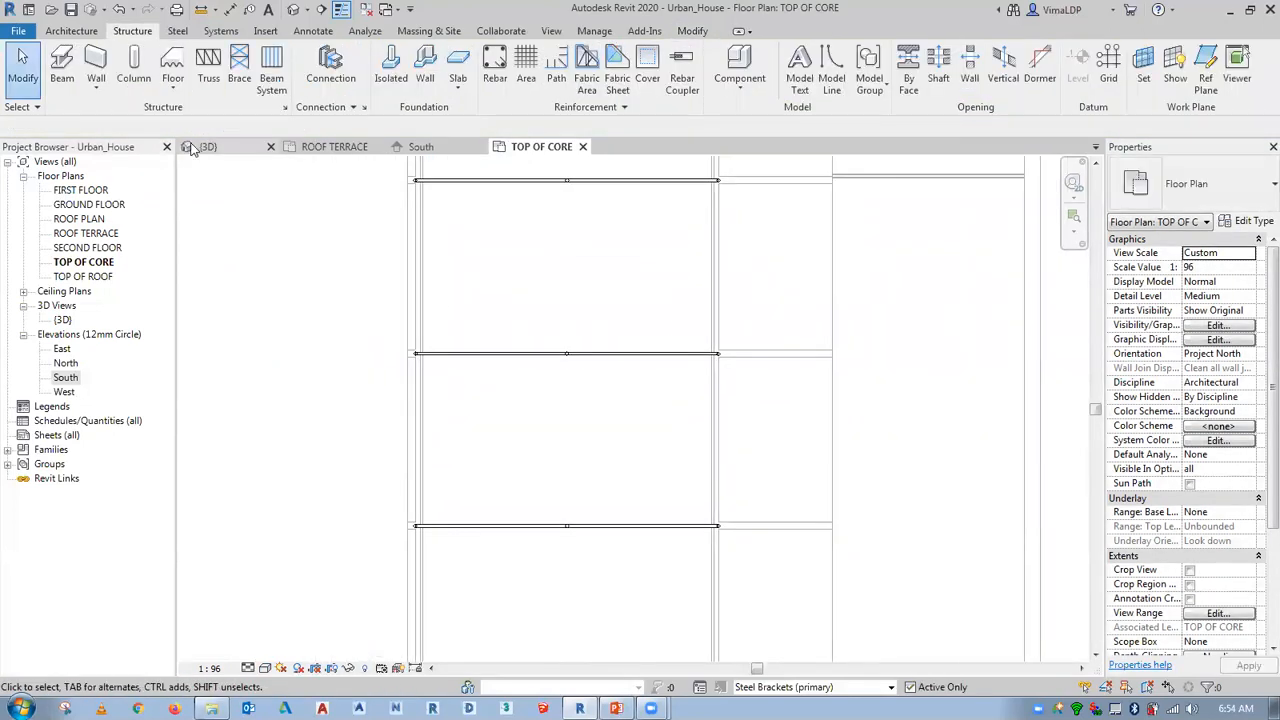
pyautogui.click(200, 147)
pyautogui.scroll(2, 581, 224)
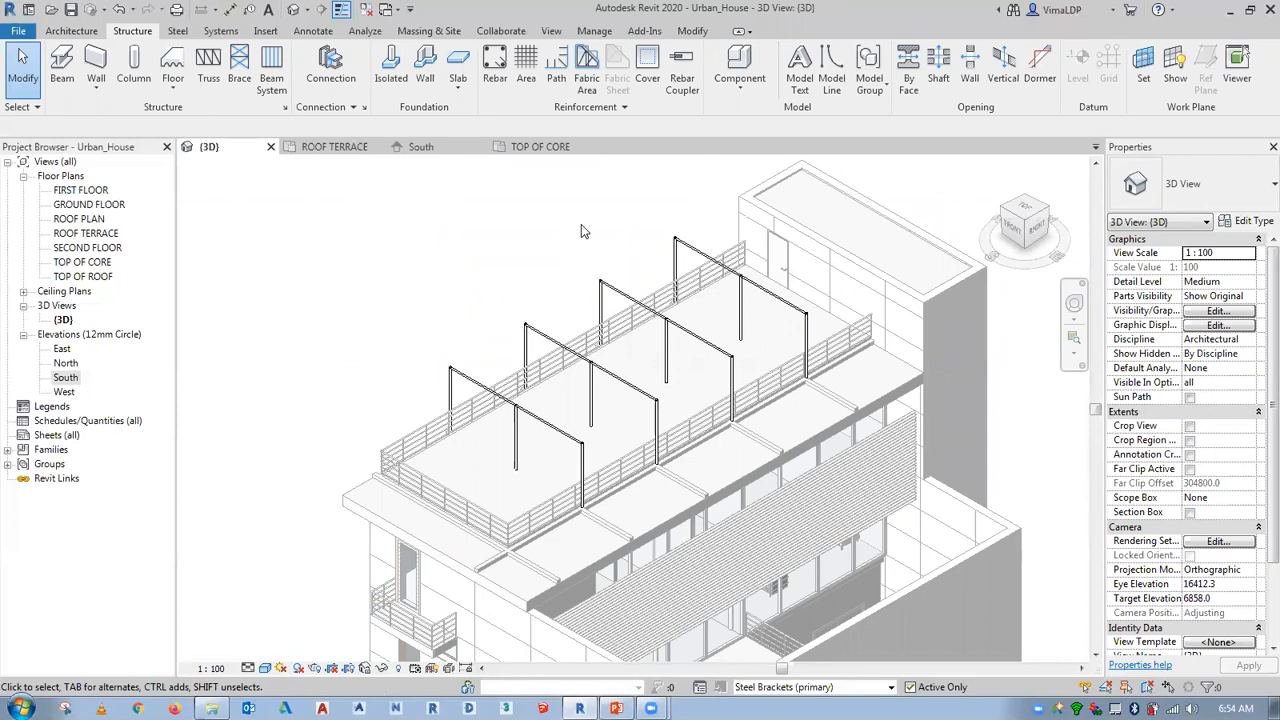
pyautogui.click(341, 10)
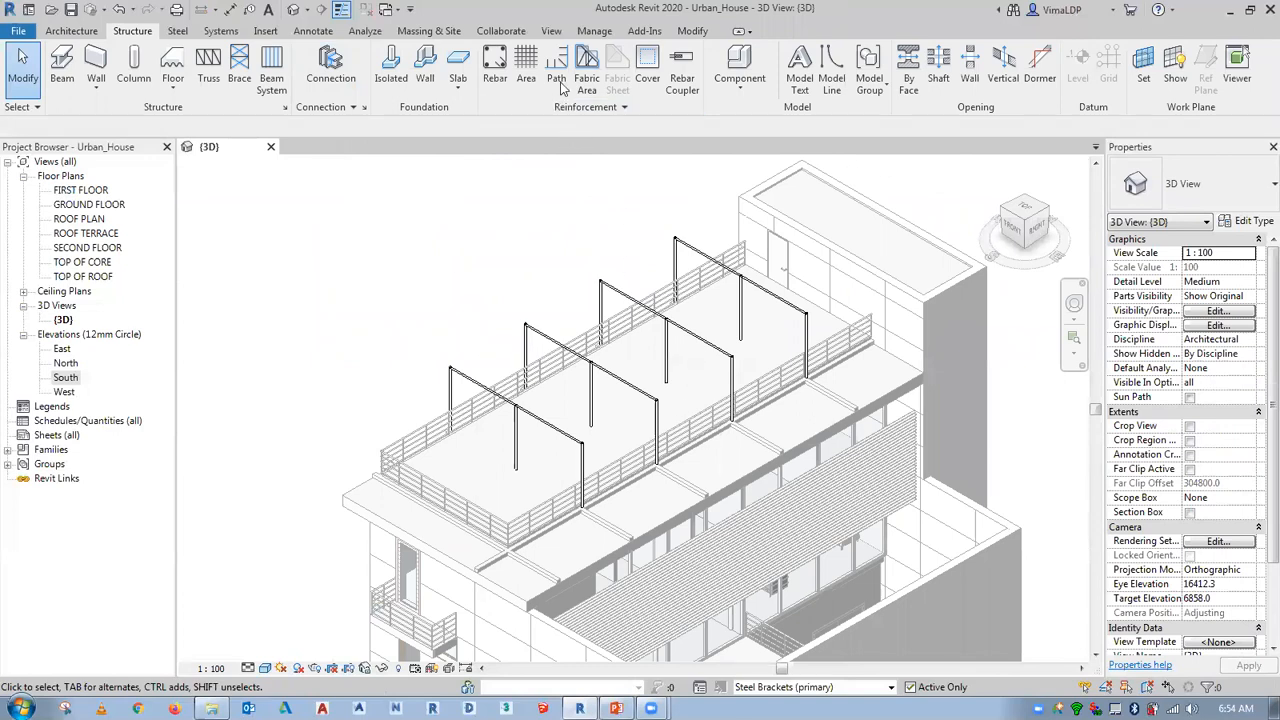
# Finish editing the Steel Brackets option in Design Options and return to the Main Model.
pyautogui.click(597, 34)
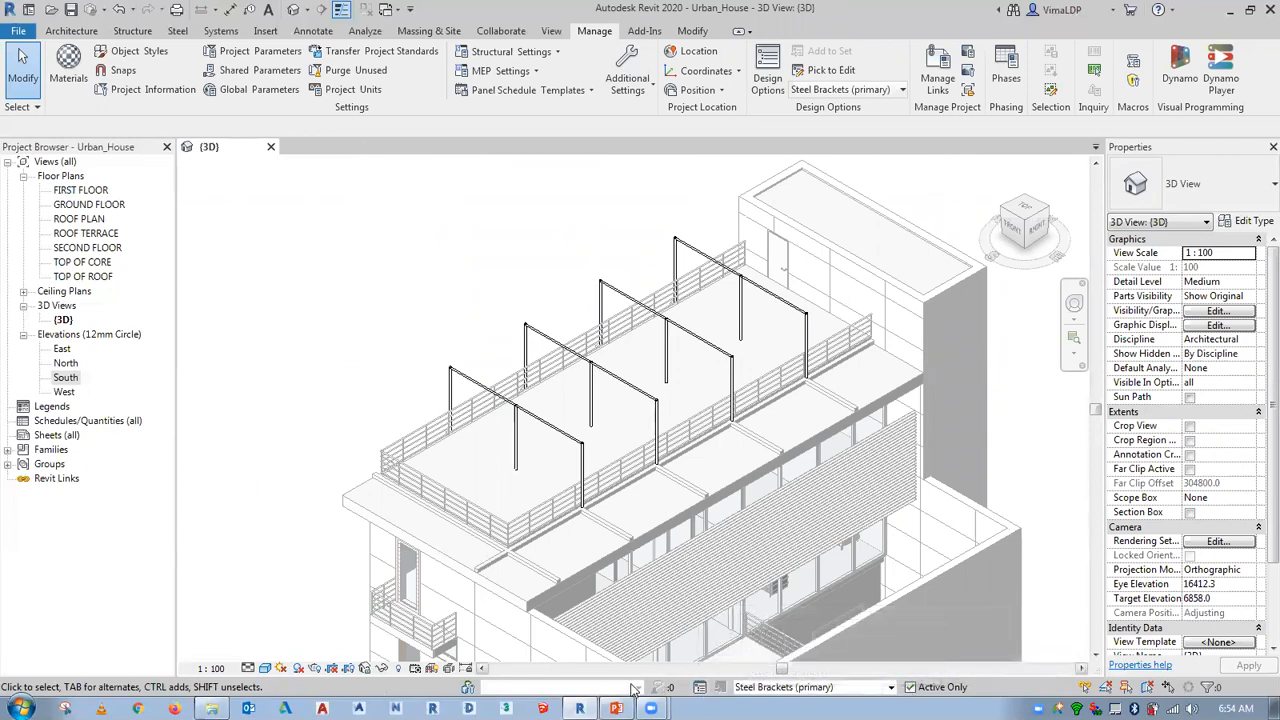
pyautogui.click(699, 687)
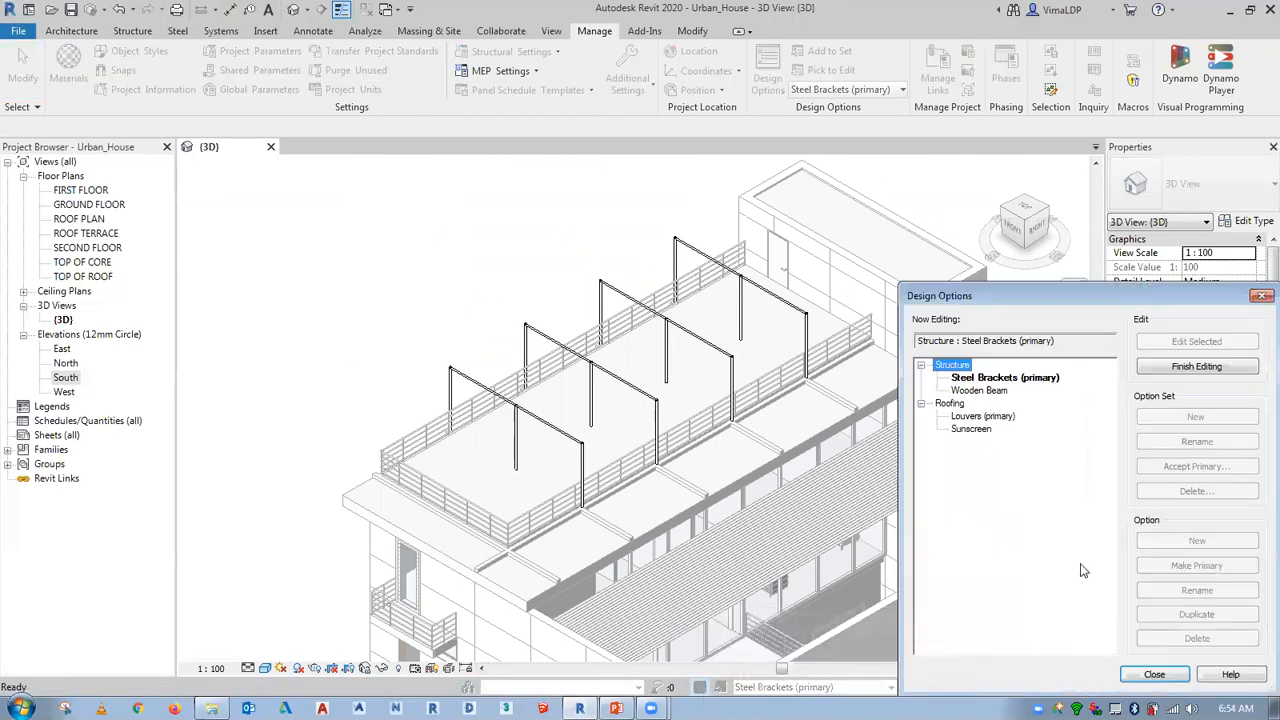
pyautogui.click(1188, 367)
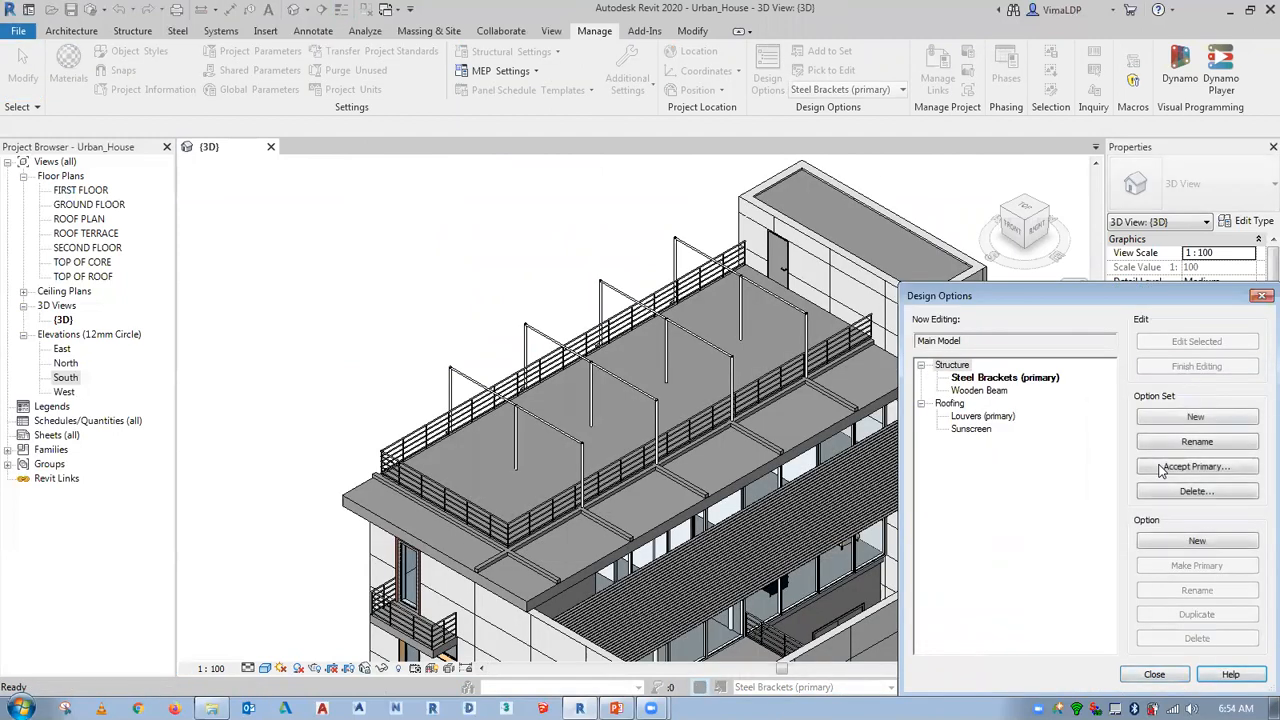
pyautogui.click(1142, 680)
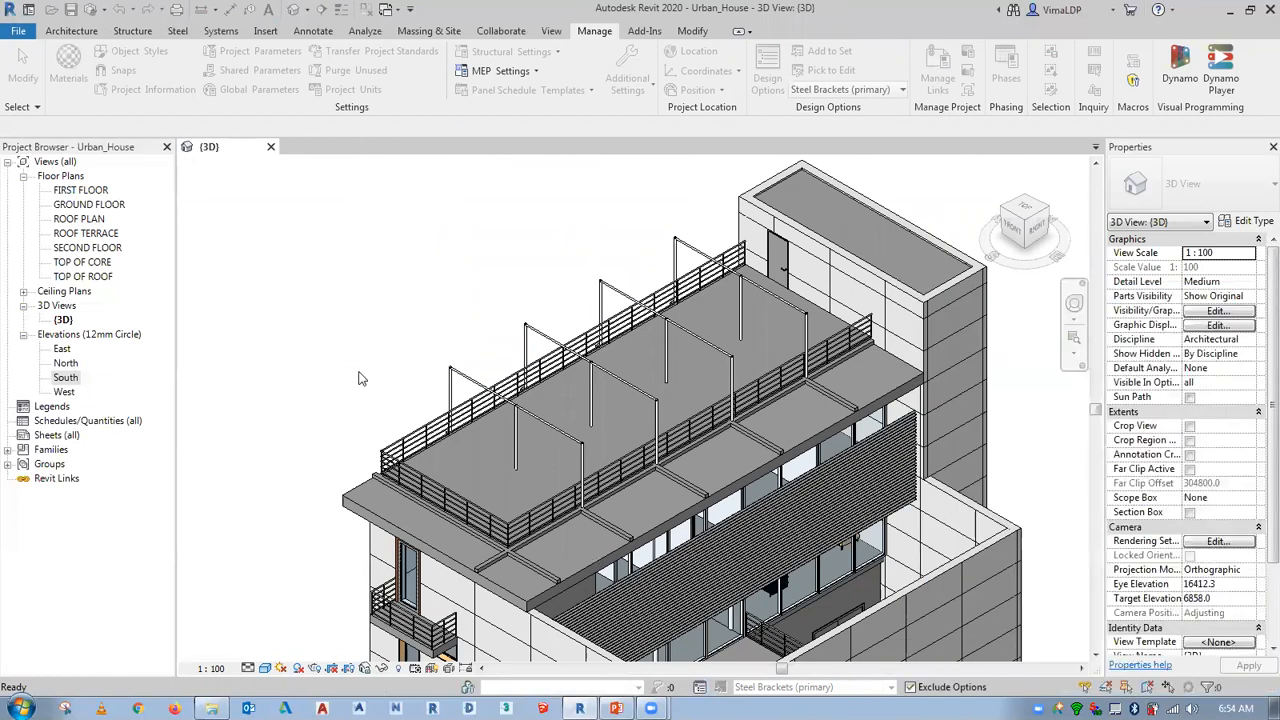
# Window-select elements around the roof terrace and the lower walls in 3D to check what the Main Model lets you select, clearing each selection.
pyautogui.scroll(-3, 315, 278)
pyautogui.moveTo(322, 281); pyautogui.dragTo(378, 278, button='middle')
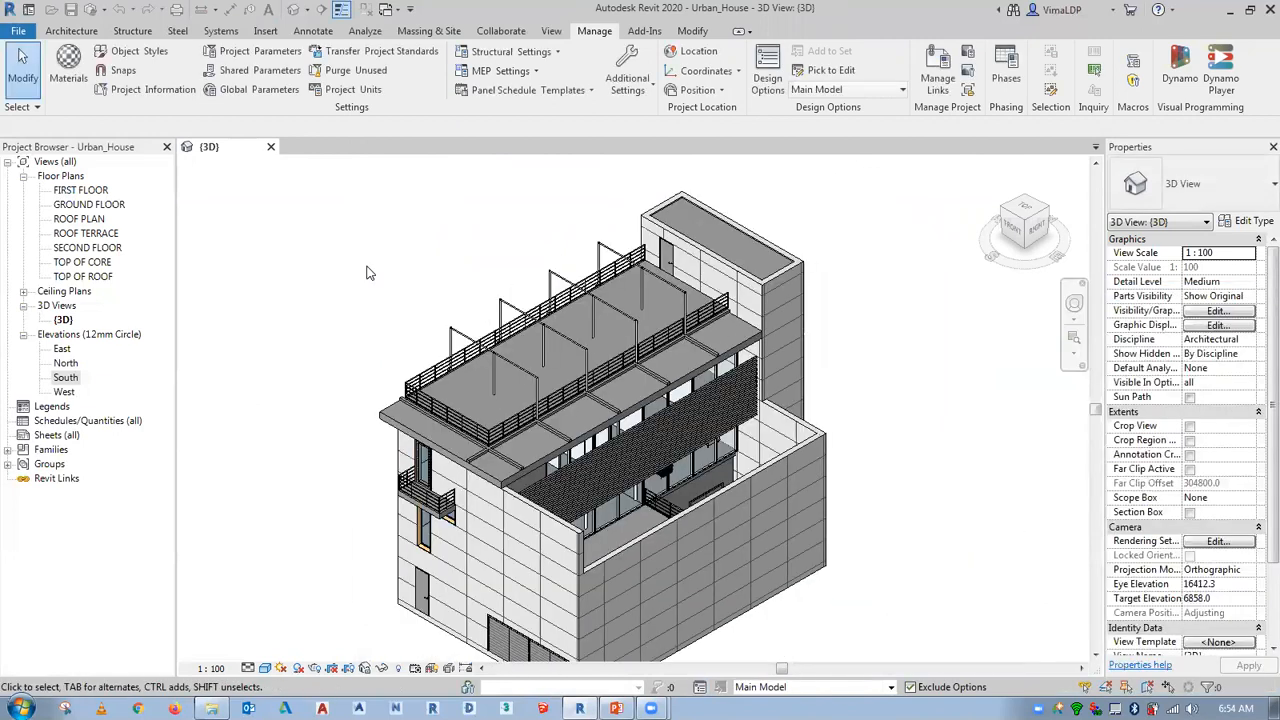
pyautogui.scroll(-2, 586, 325)
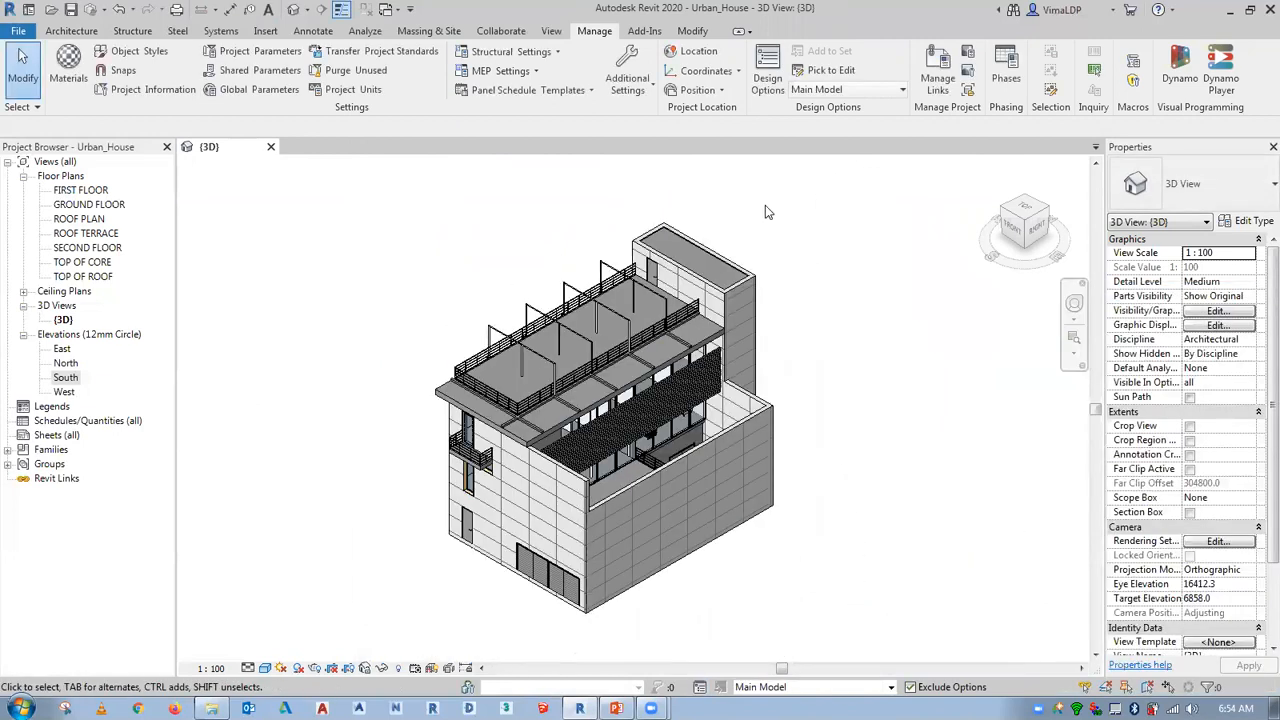
pyautogui.scroll(3, 520, 300)
pyautogui.moveTo(521, 271); pyautogui.dragTo(468, 352)
pyautogui.moveTo(654, 194); pyautogui.dragTo(532, 354)
pyautogui.scroll(-1, 518, 380)
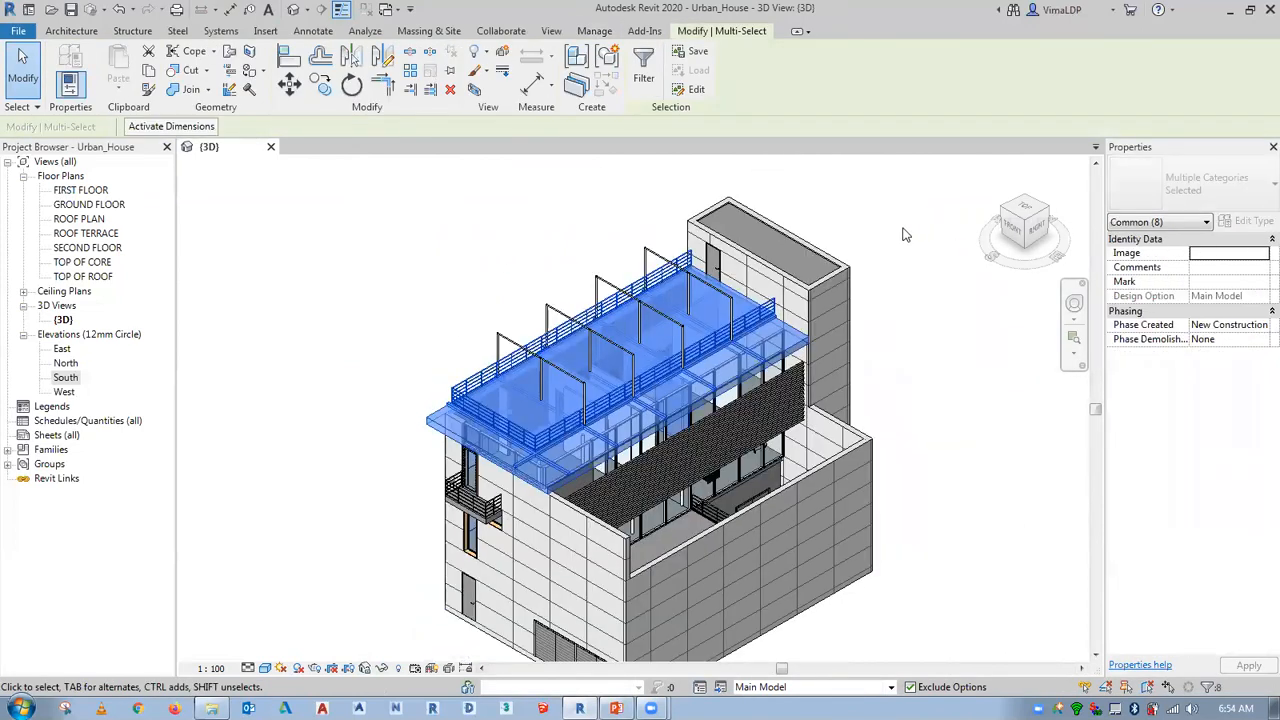
pyautogui.click(881, 242)
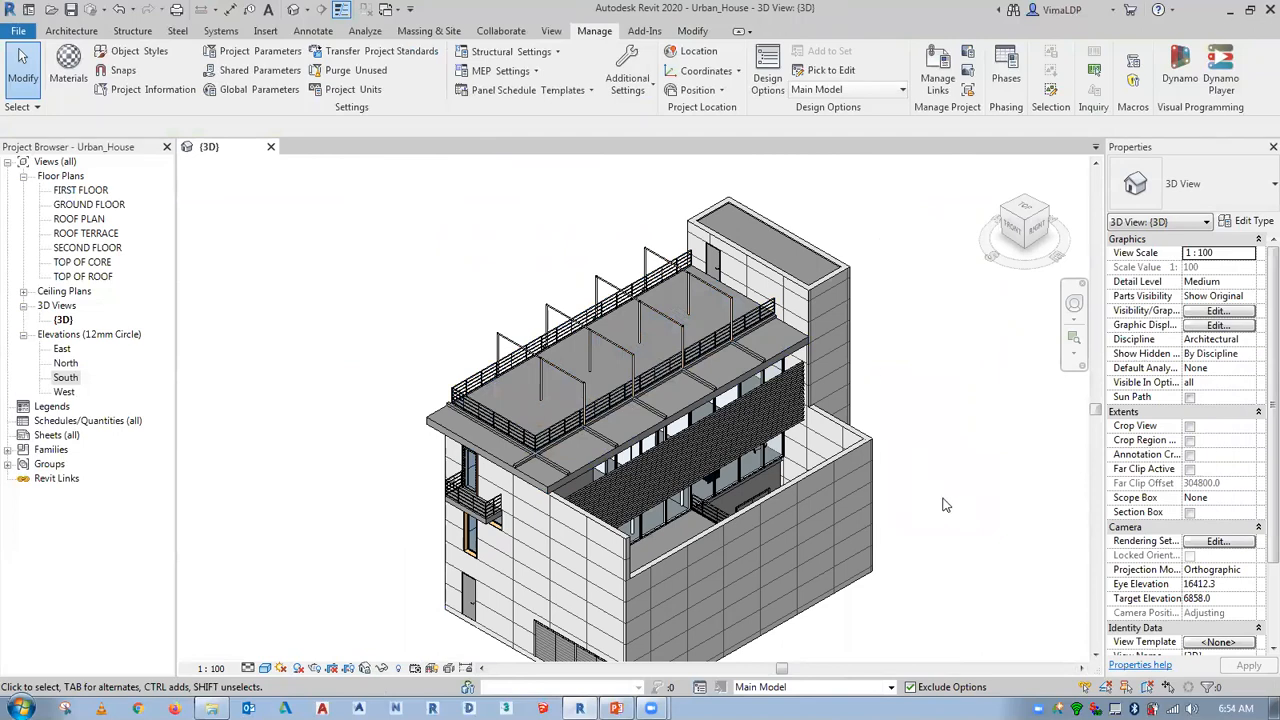
pyautogui.moveTo(953, 604); pyautogui.dragTo(782, 450)
pyautogui.click(960, 586)
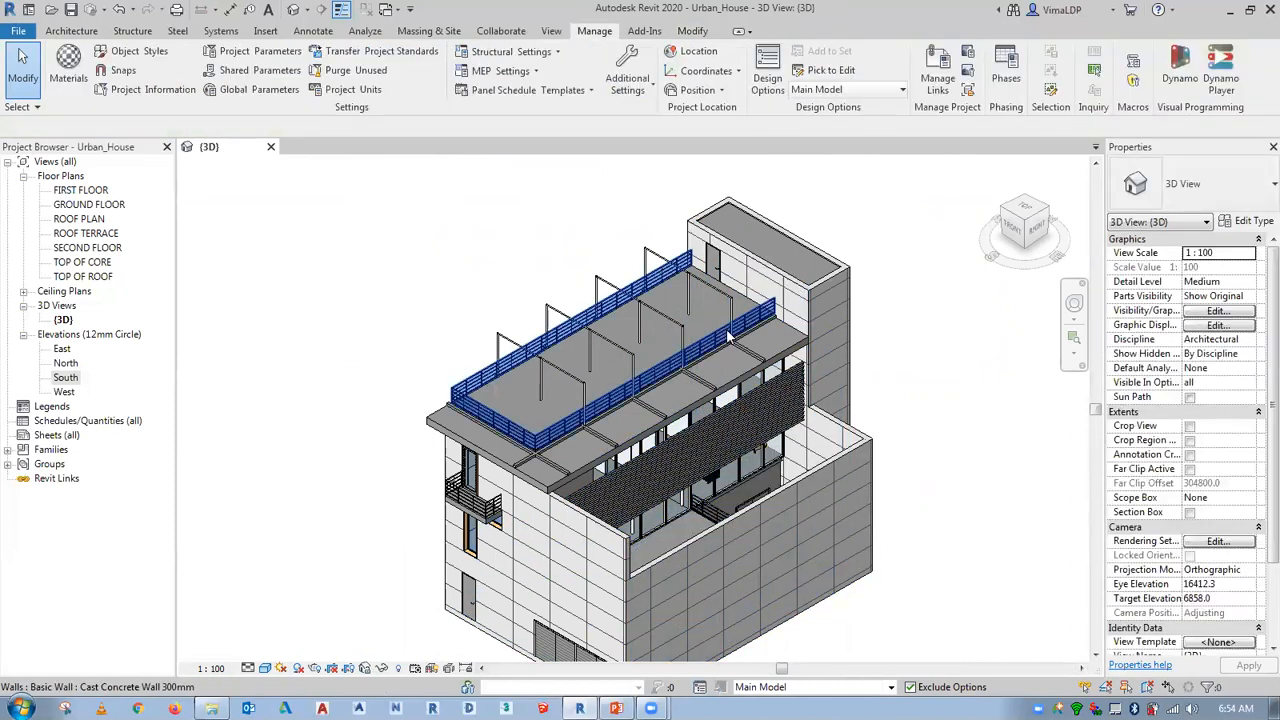
# Review the option sets in Design Options with the Steel Brackets option selected, leaving them as they are.
pyautogui.scroll(2, 484, 357)
pyautogui.scroll(-2, 481, 354)
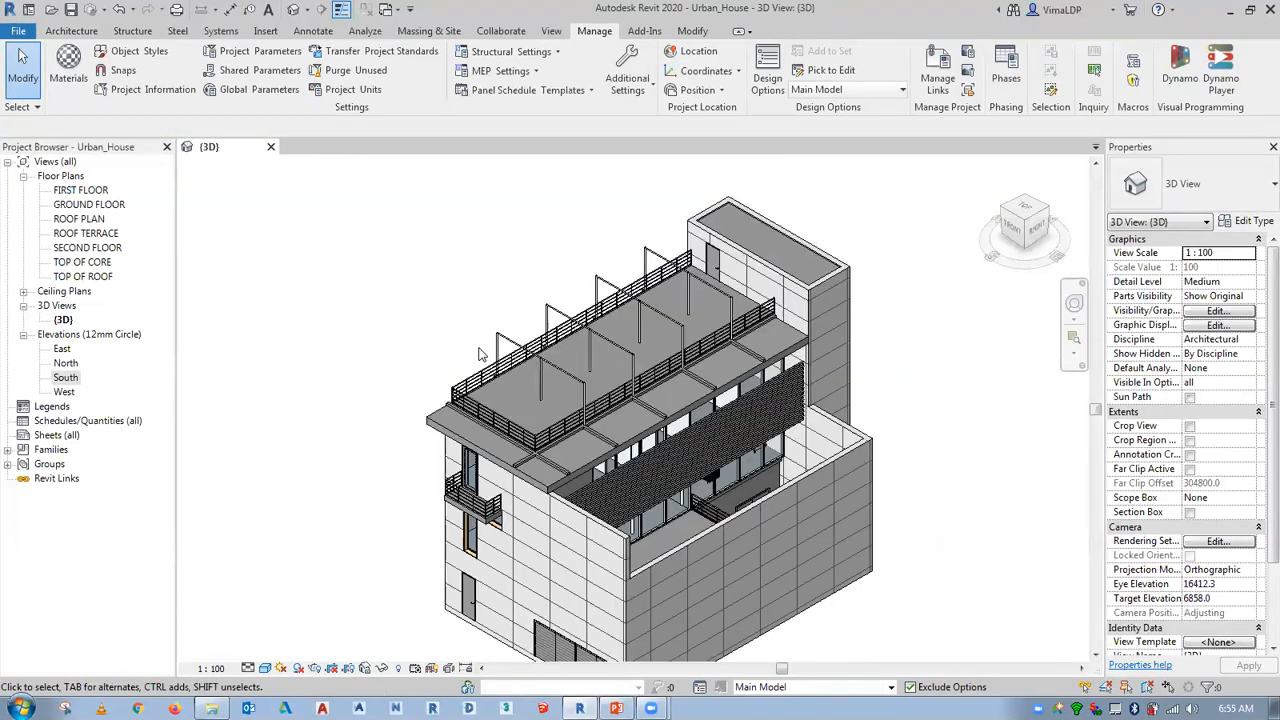
pyautogui.click(703, 689)
pyautogui.click(1005, 378)
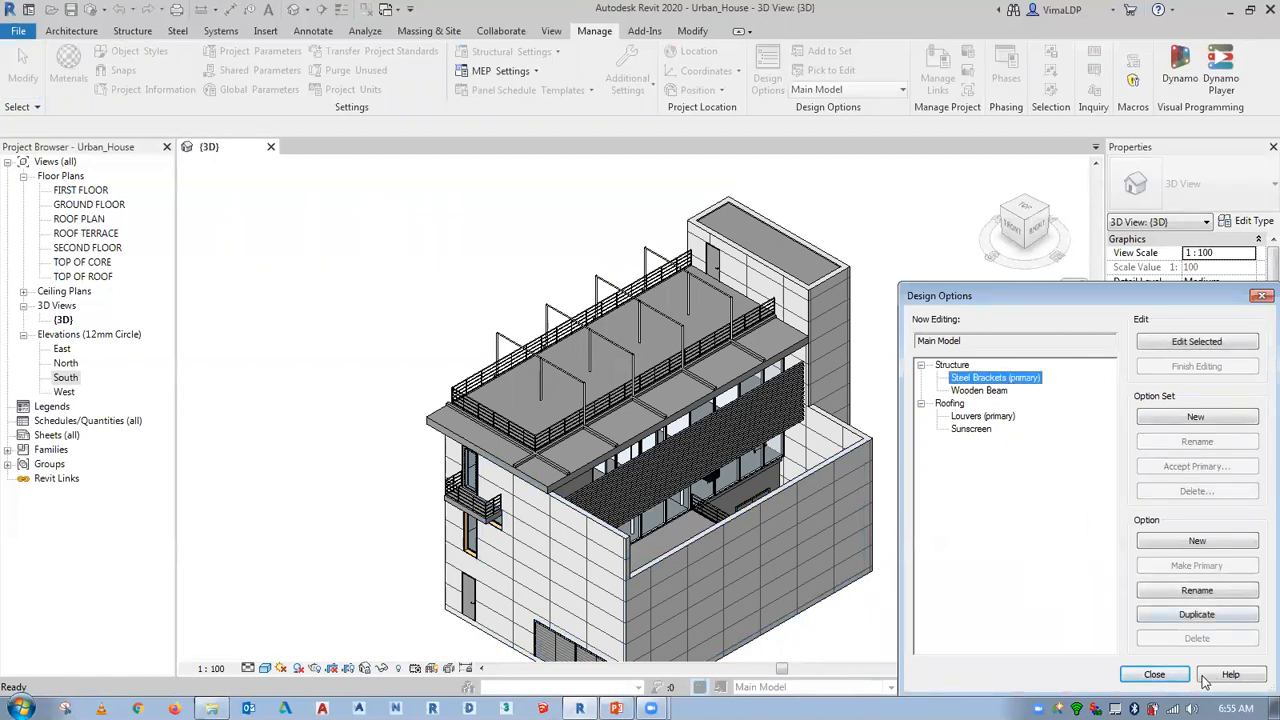
pyautogui.click(1155, 675)
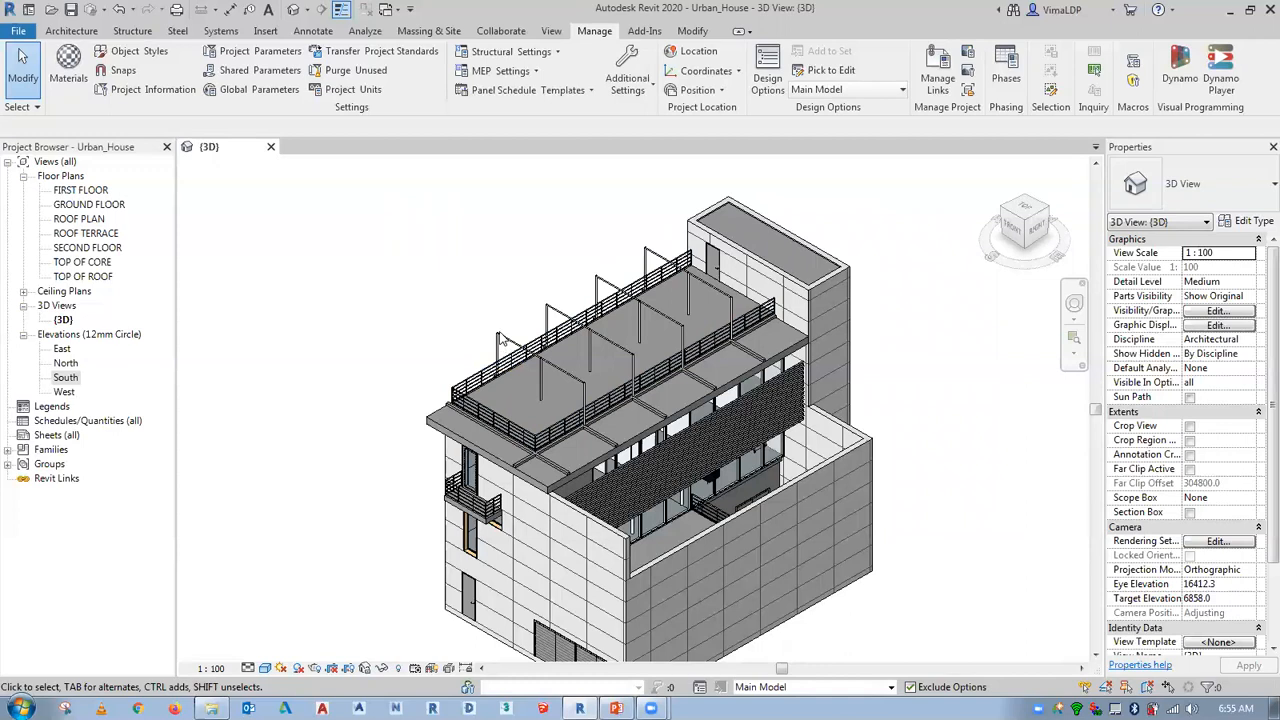
# Rename the Wooden Beam option in the Structure option set as "Wooden Strucutre".
pyautogui.click(699, 687)
pyautogui.click(993, 391)
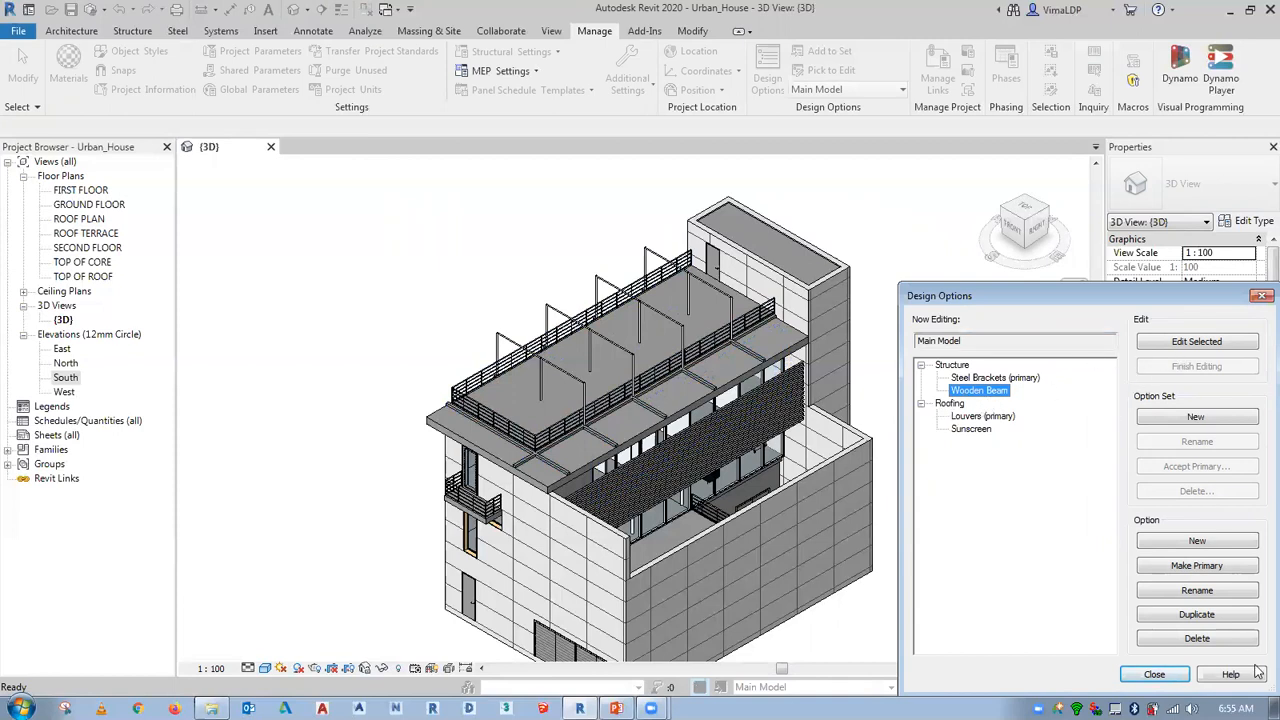
pyautogui.click(1197, 590)
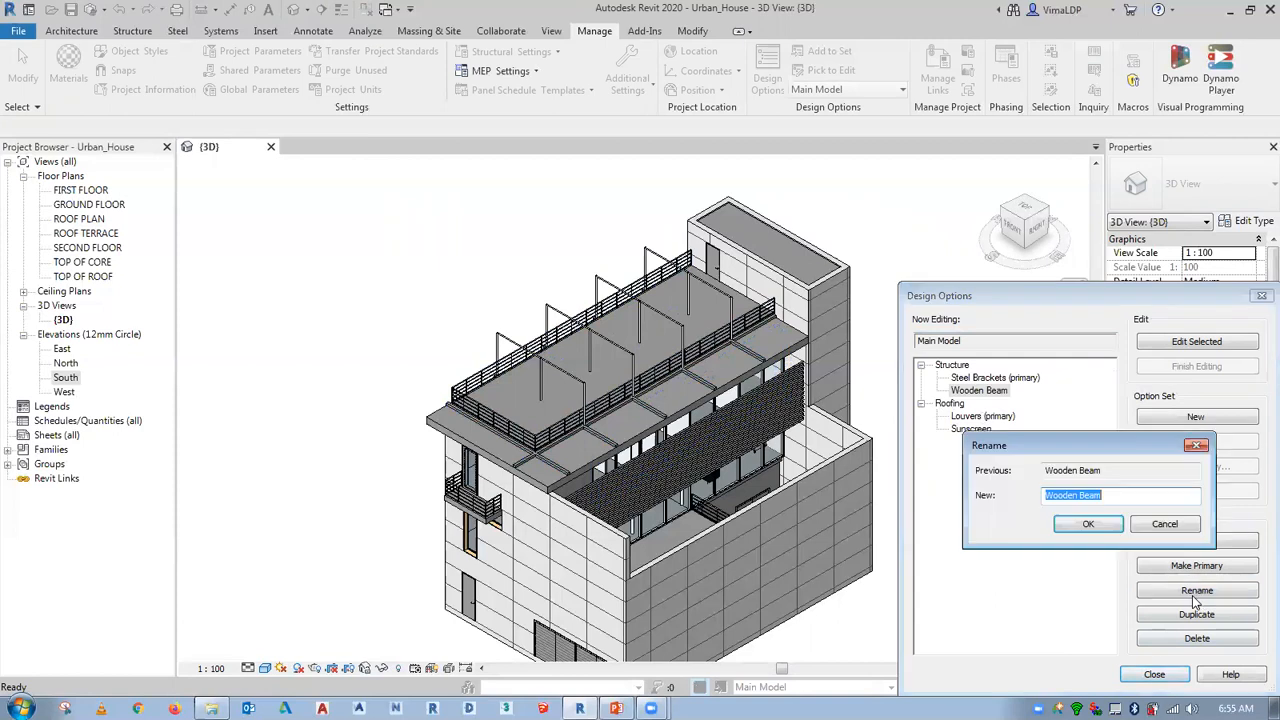
pyautogui.doubleClick(1084, 496)
pyautogui.press('BackSpace')
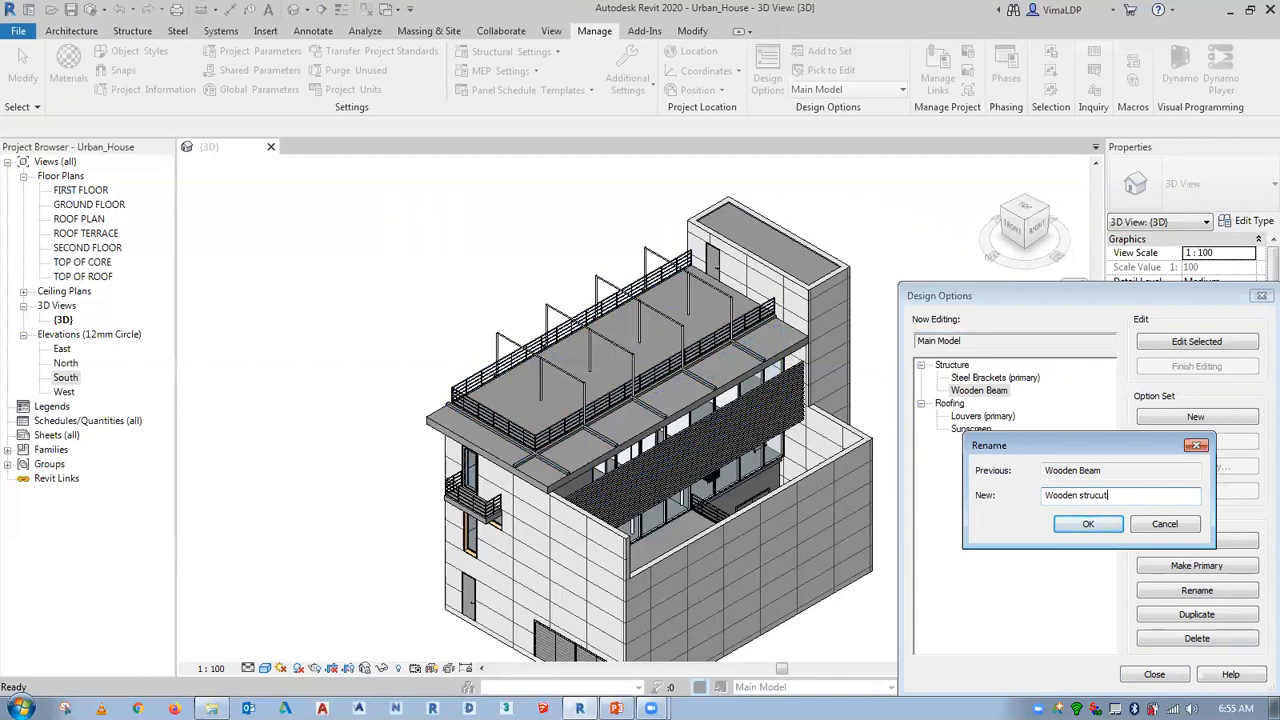
pyautogui.click(1084, 499)
pyautogui.press('BackSpace')
pyautogui.write('S')
pyautogui.click(1098, 524)
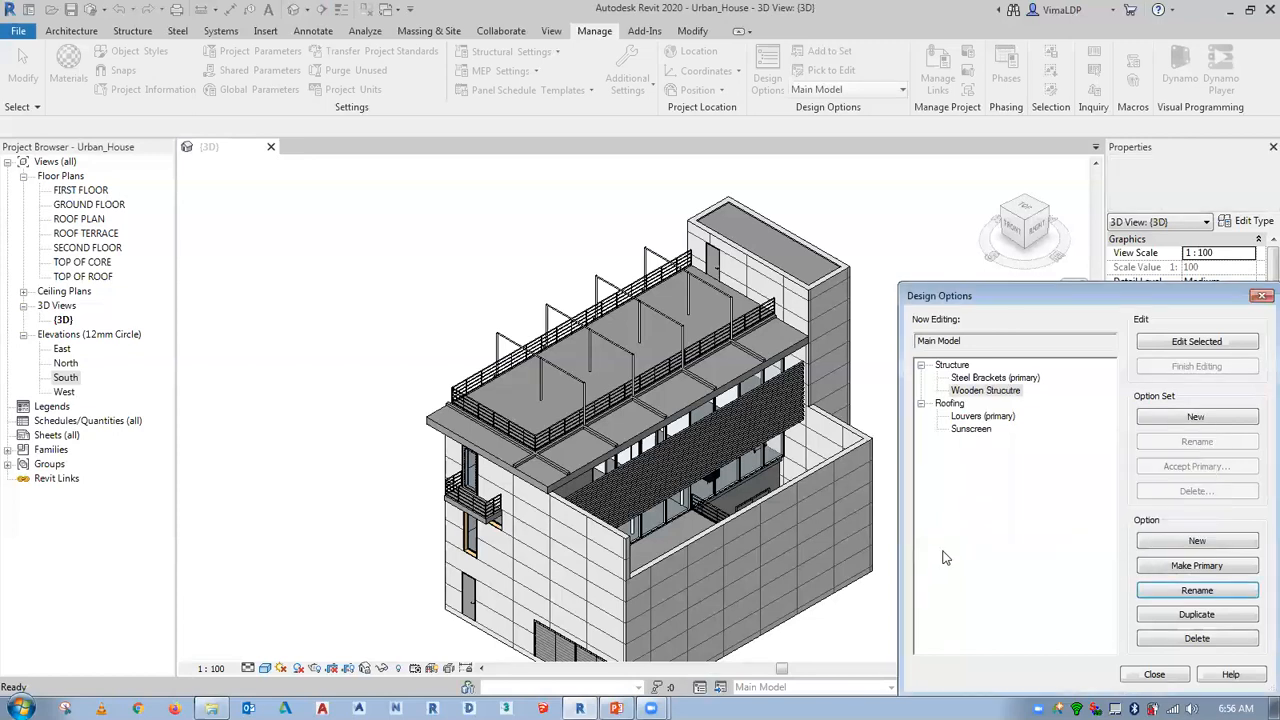
# Make the Wooden Strucutre option the one being edited and close Design Options.
pyautogui.click(980, 391)
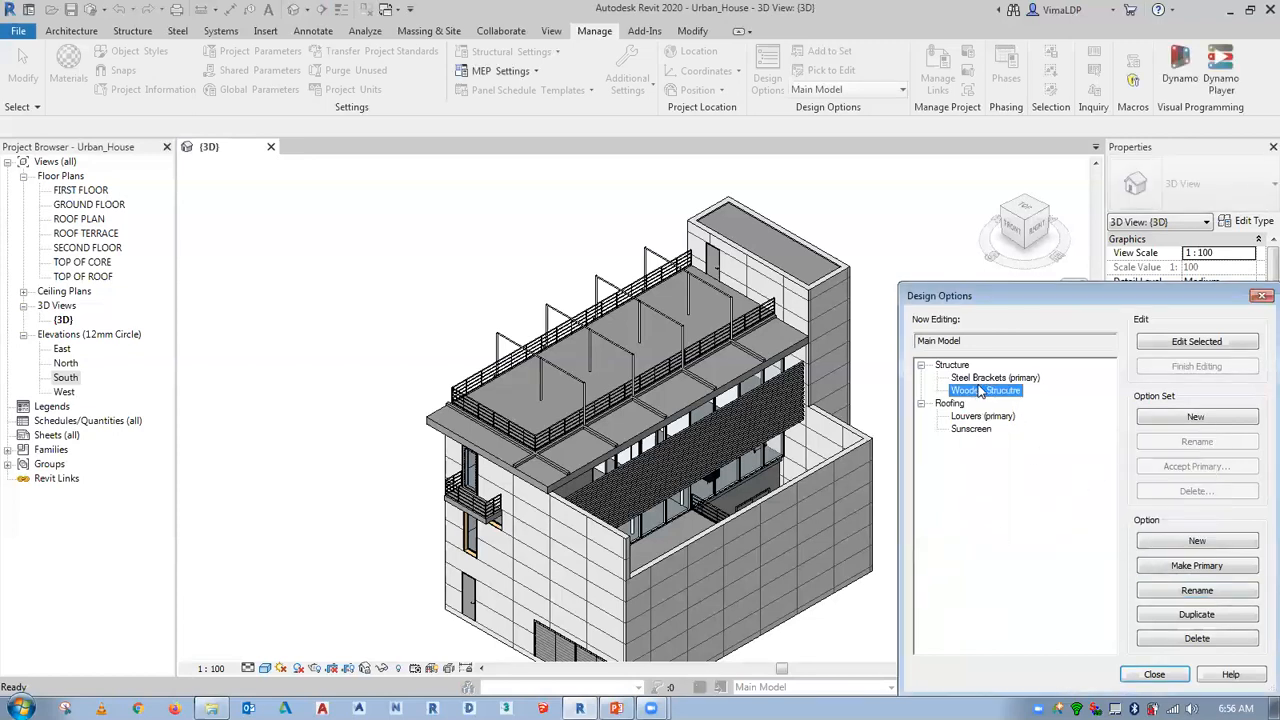
pyautogui.click(1191, 343)
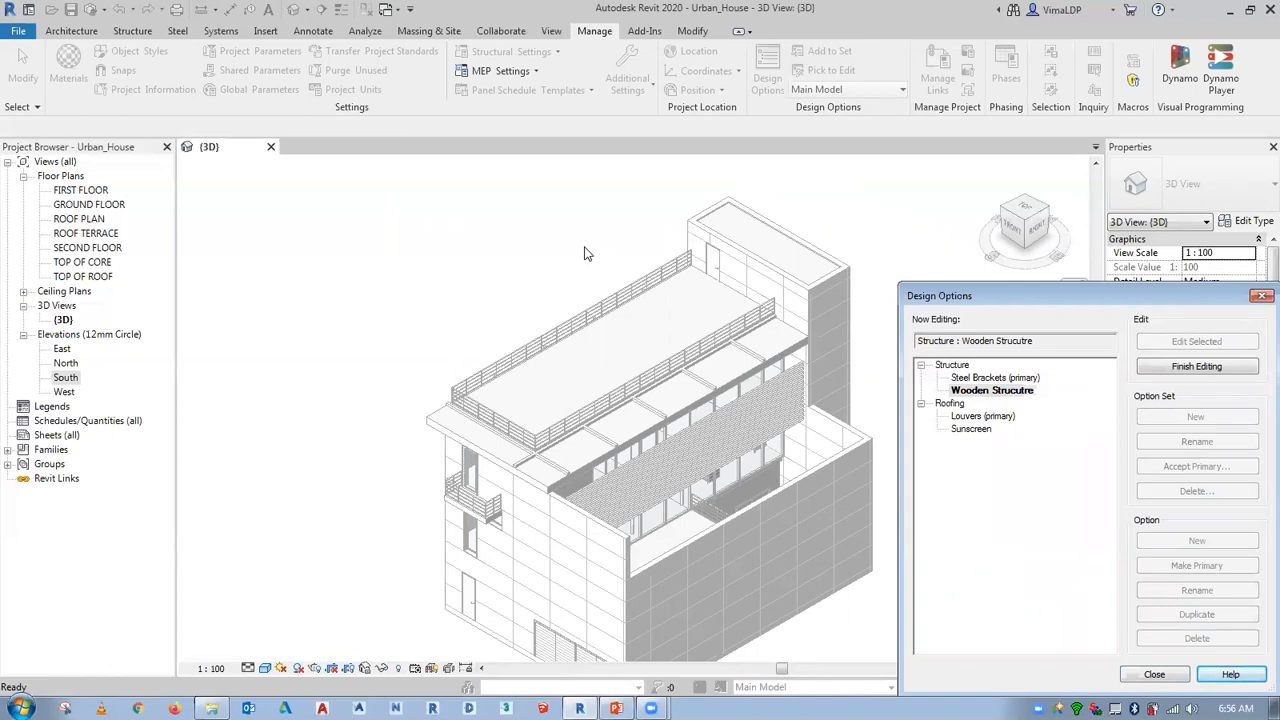
pyautogui.click(1150, 675)
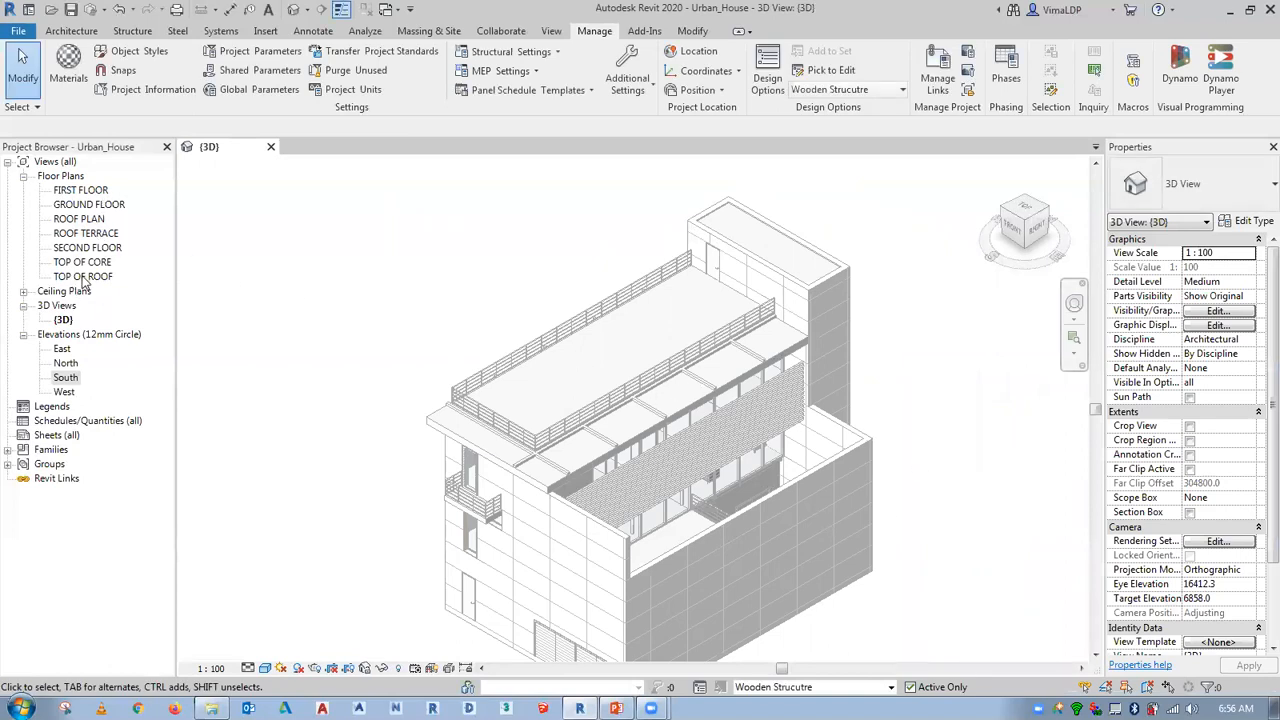
# Open the ROOF TERRACE floor plan and close the inactive 3D view.
pyautogui.doubleClick(88, 233)
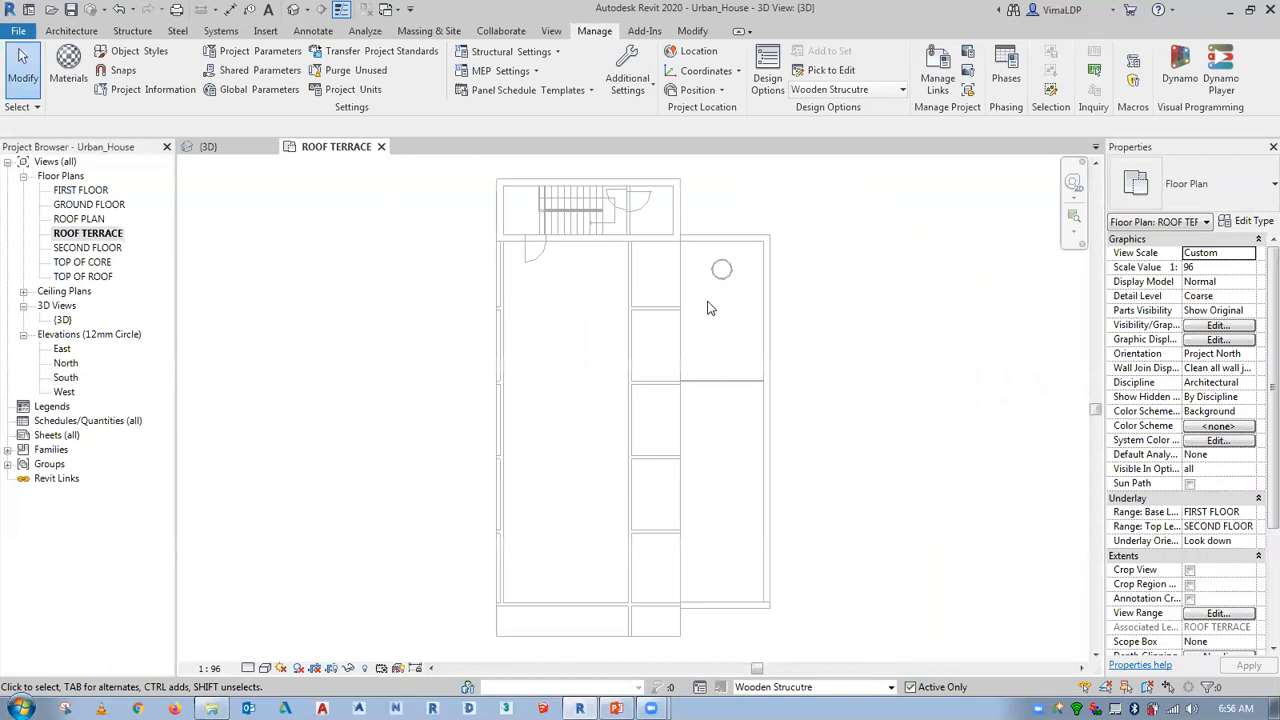
pyautogui.scroll(1, 630, 357)
pyautogui.scroll(-1, 478, 271)
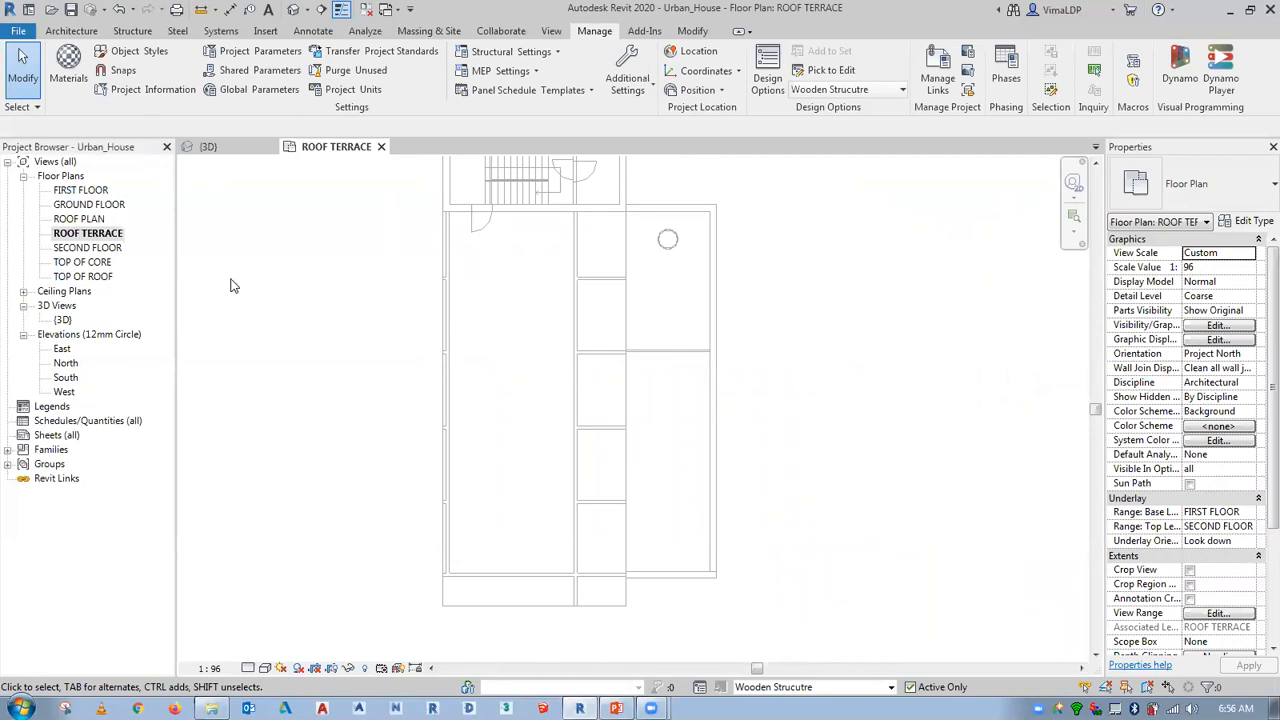
pyautogui.click(71, 30)
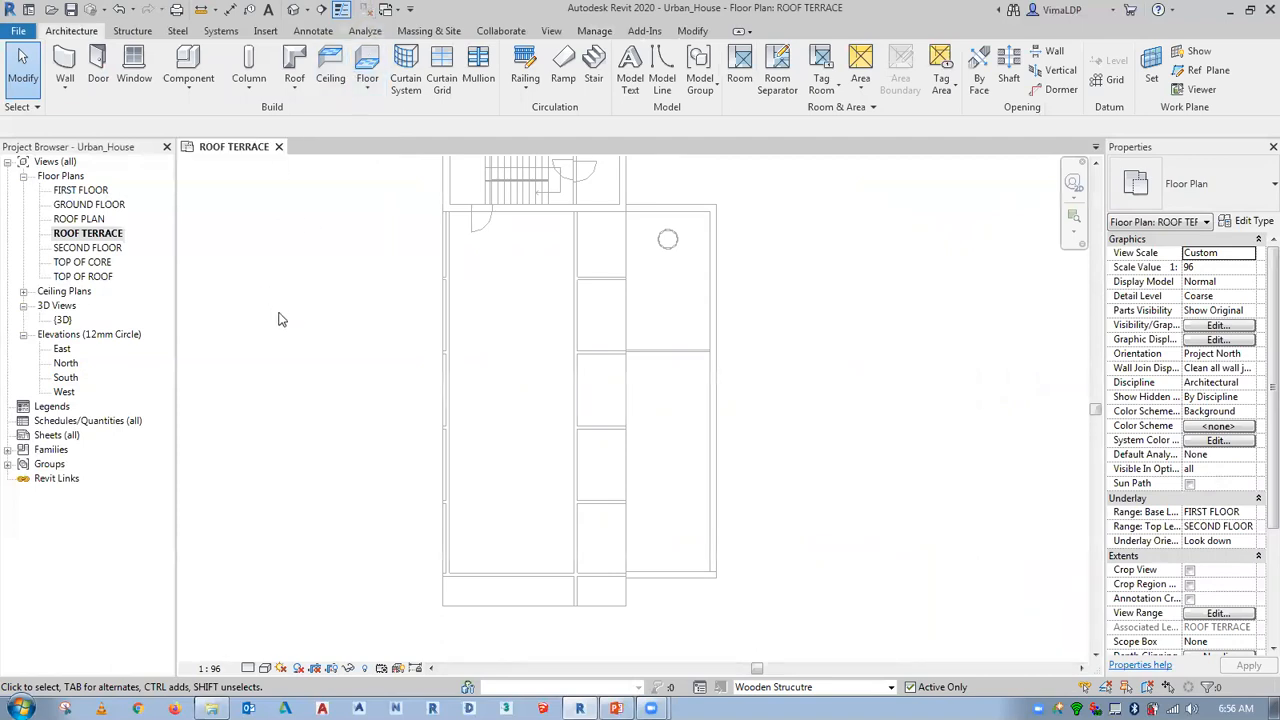
# Start an in-place model in the Columns category and name it "Wooden Column".
pyautogui.moveTo(358, 519); pyautogui.dragTo(357, 481, button='middle')
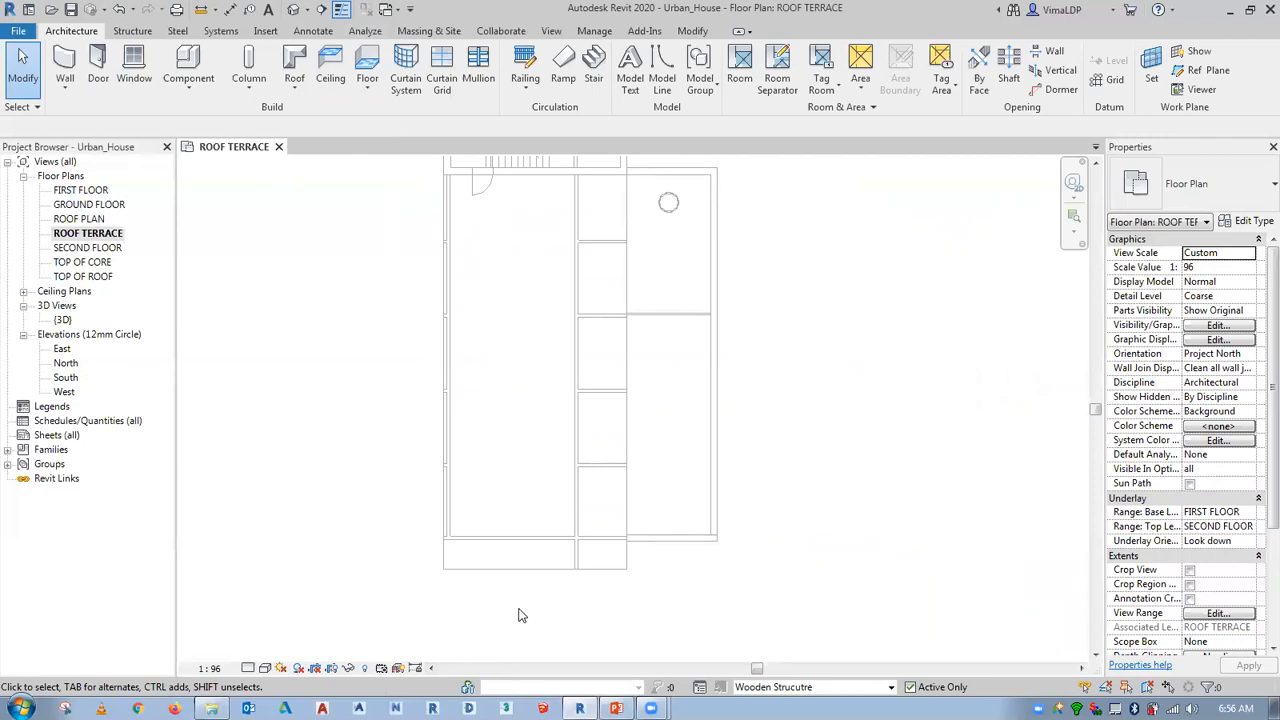
pyautogui.scroll(5, 513, 612)
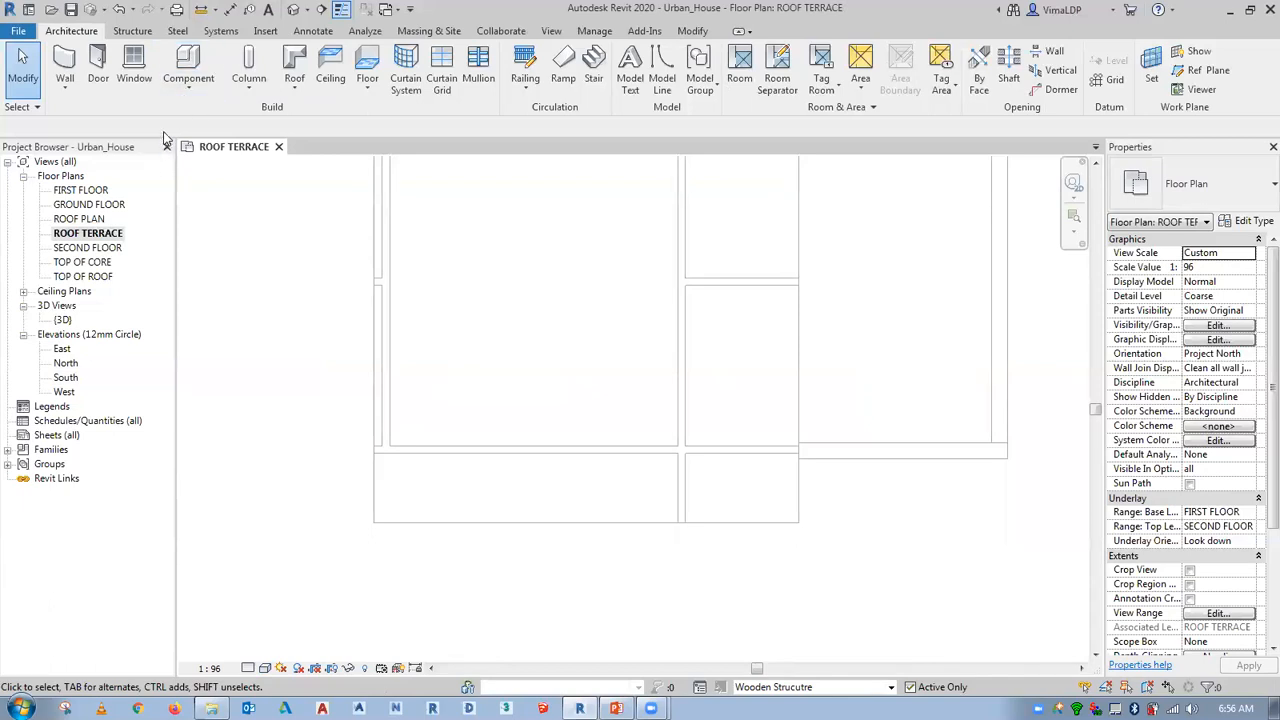
pyautogui.click(189, 90)
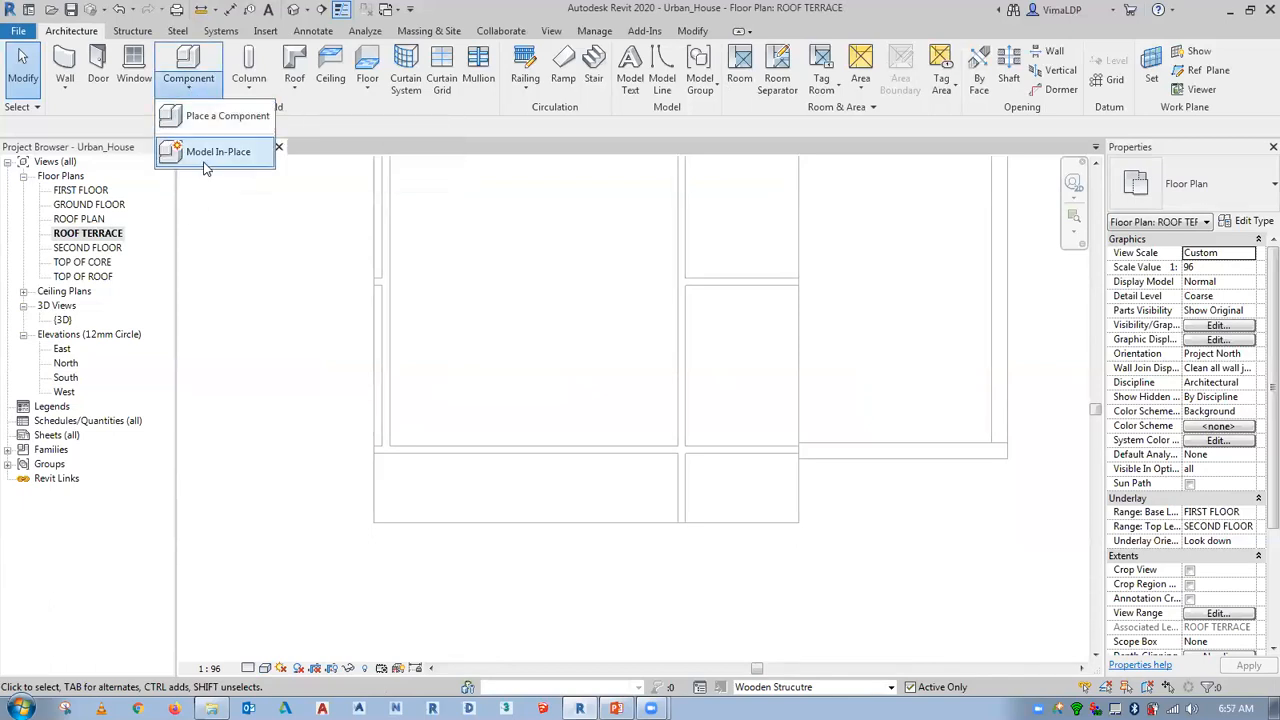
pyautogui.click(210, 152)
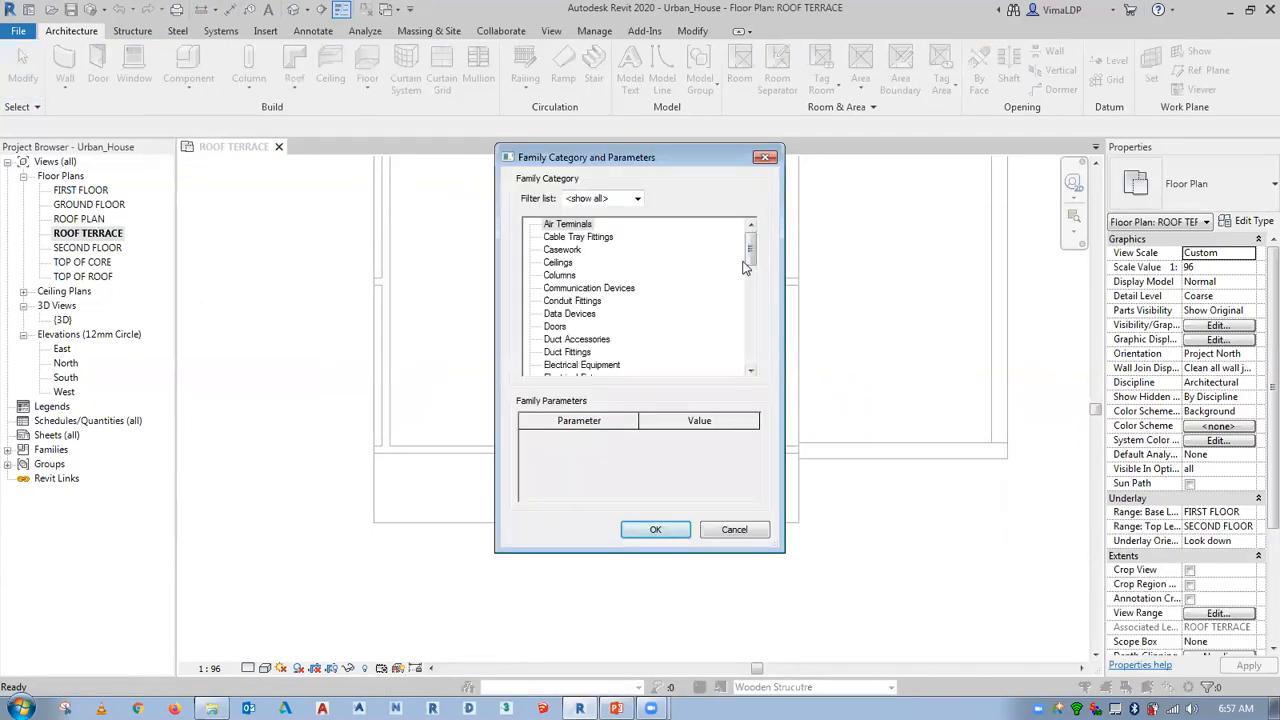
pyautogui.moveTo(750, 258)
pyautogui.mouseDown()
pyautogui.moveTo(764, 352)
pyautogui.moveTo(764, 251)
pyautogui.mouseUp()
pyautogui.click(560, 263)
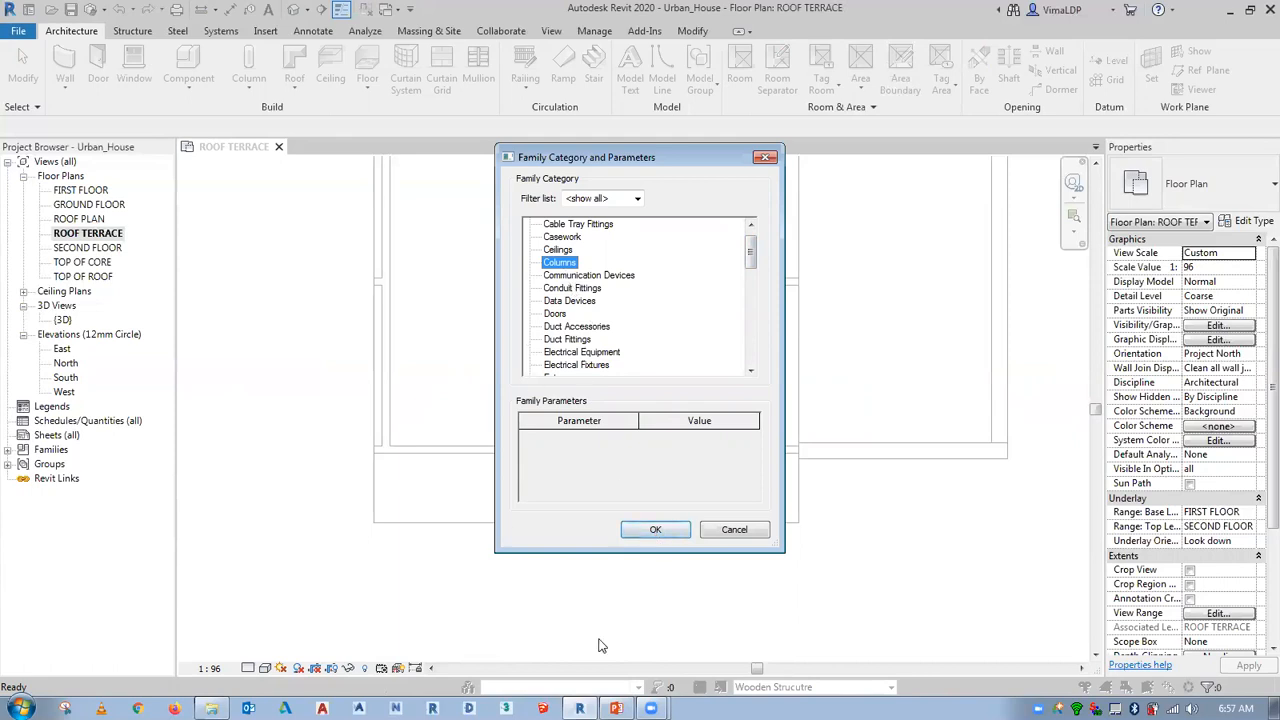
pyautogui.click(655, 530)
pyautogui.press('BackSpace')
pyautogui.write('Wooden Column')
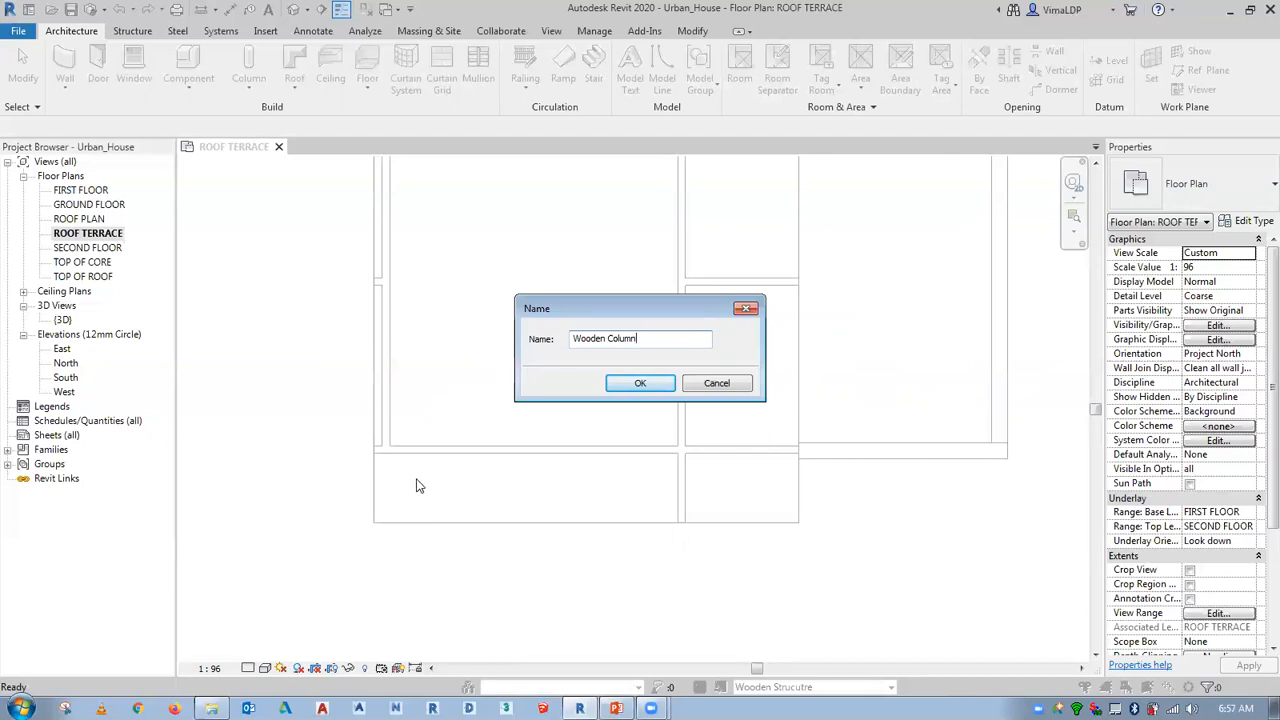
pyautogui.click(656, 383)
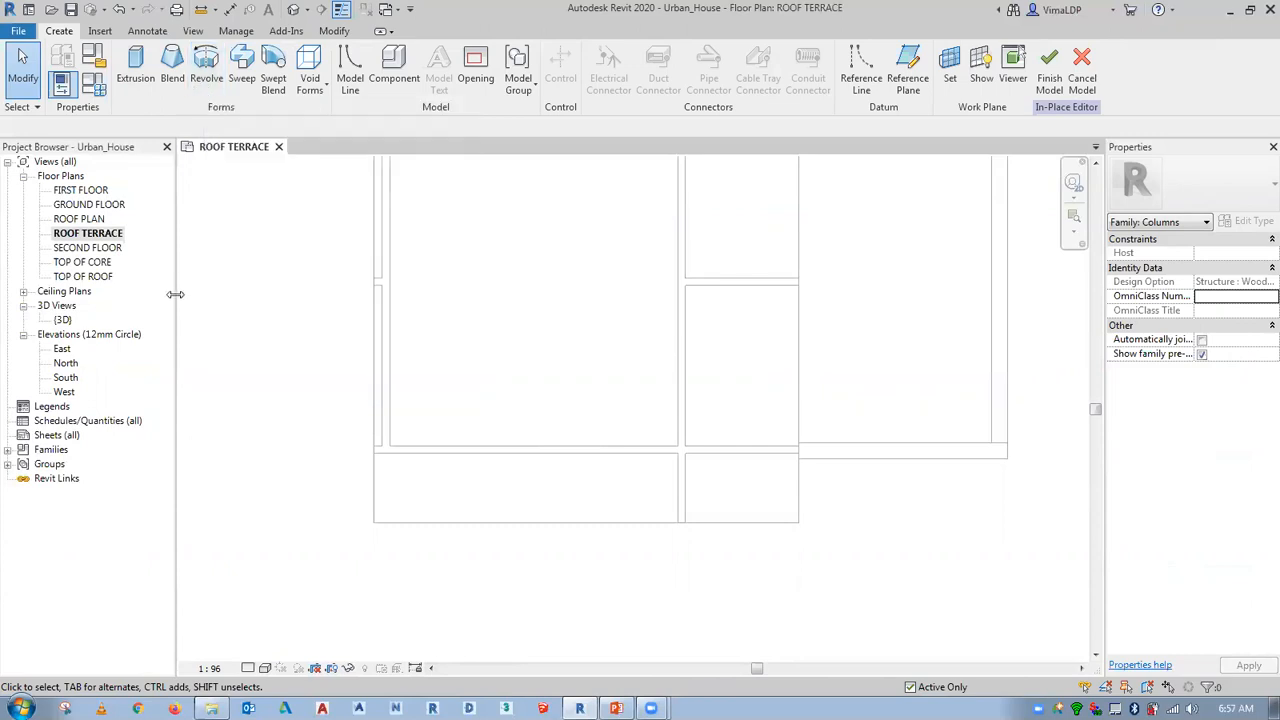
# Start an Extrusion on the Beam Plane reference plane and open the South elevation for sketching.
pyautogui.click(133, 87)
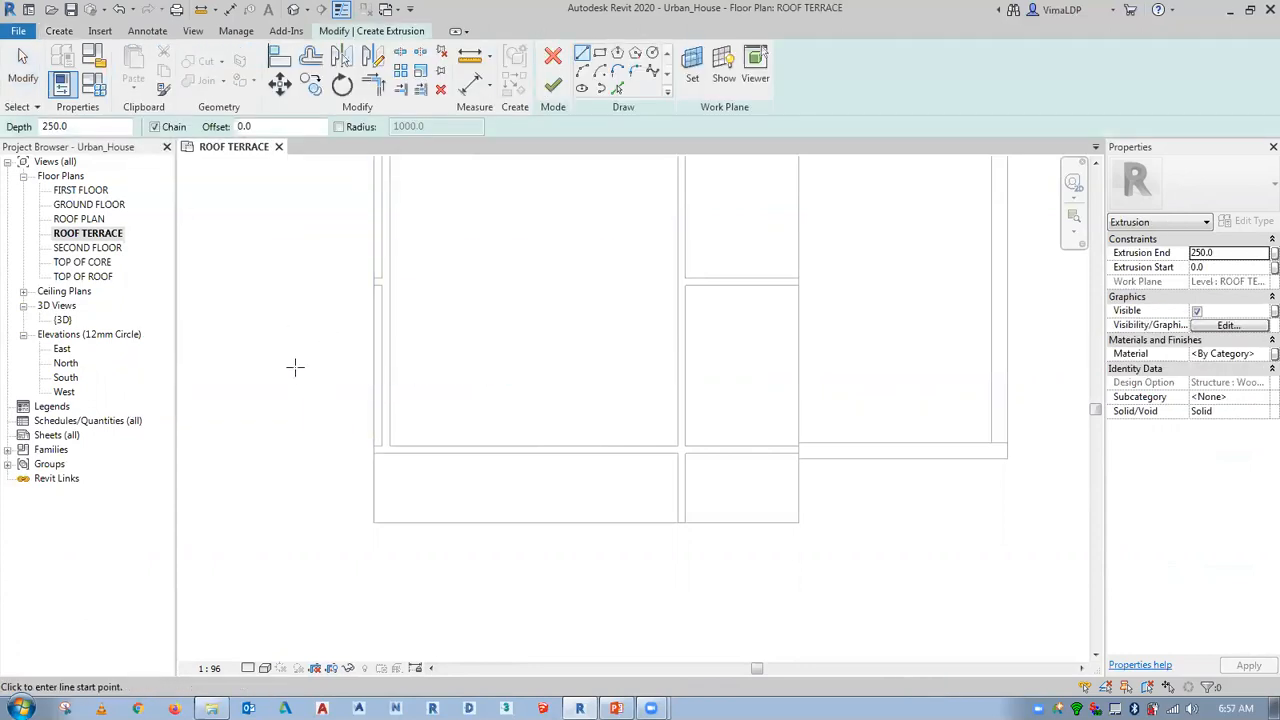
pyautogui.click(695, 61)
pyautogui.click(997, 246)
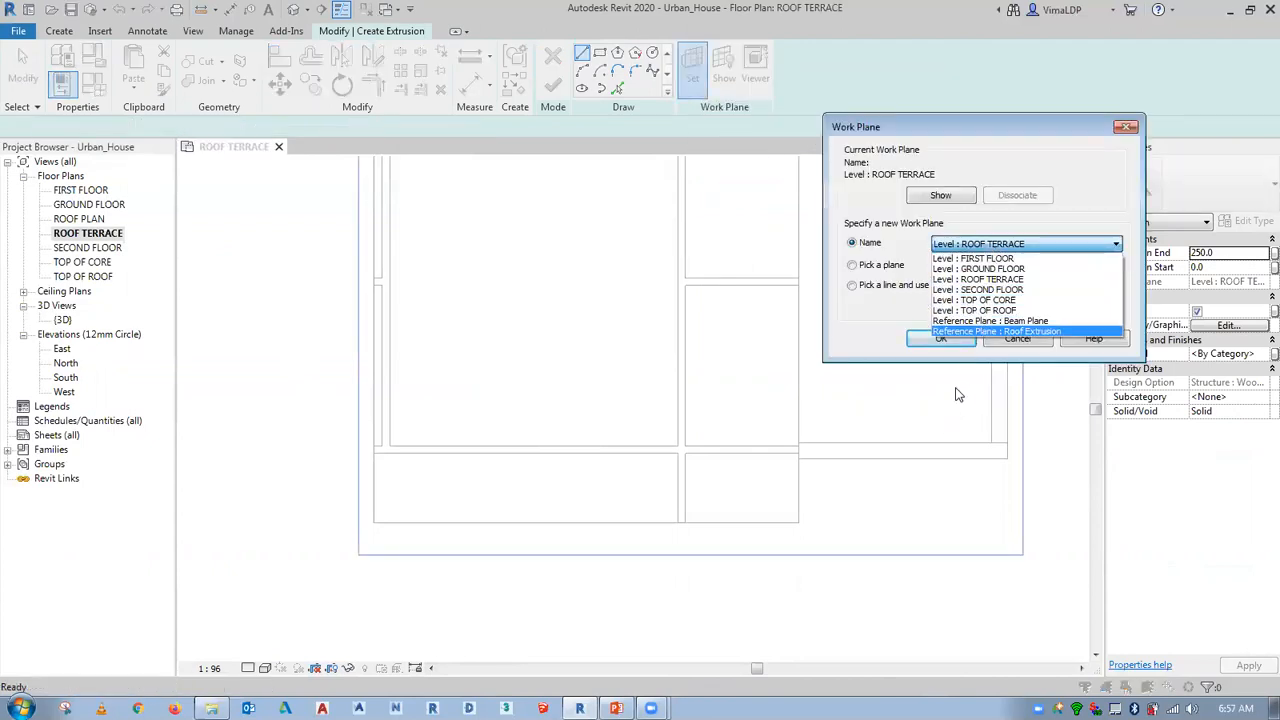
pyautogui.click(1037, 322)
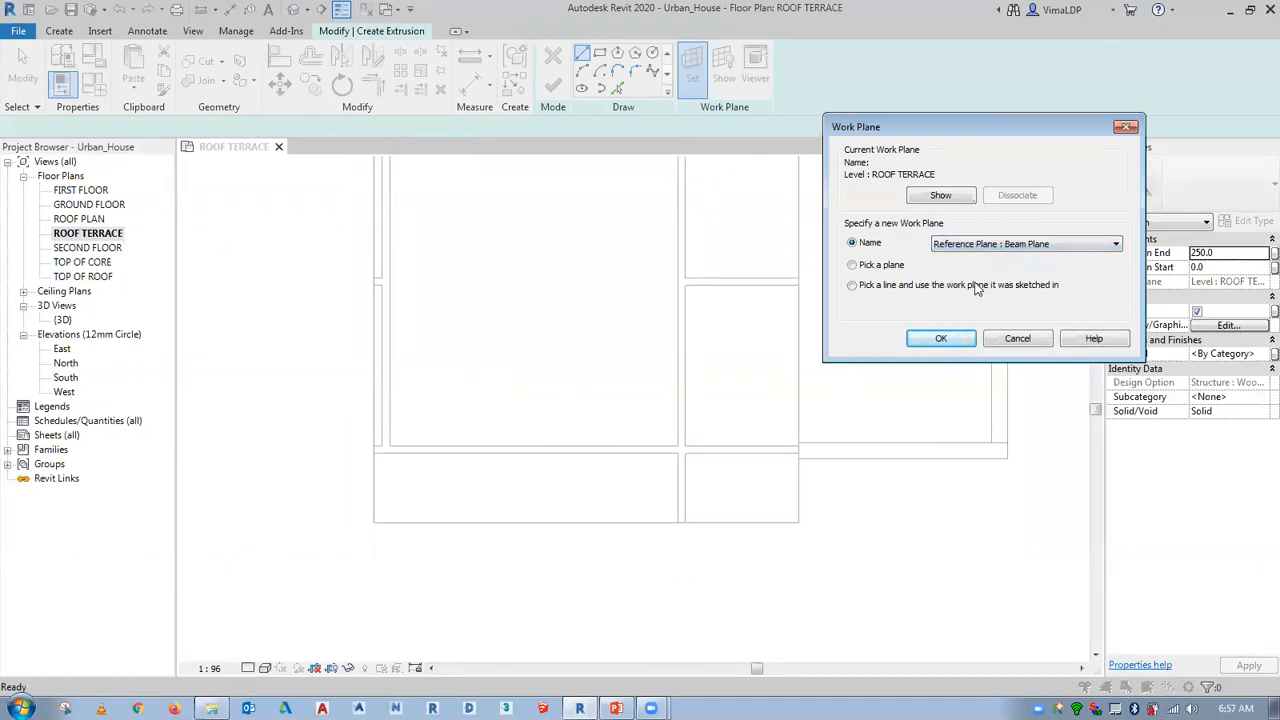
pyautogui.click(940, 340)
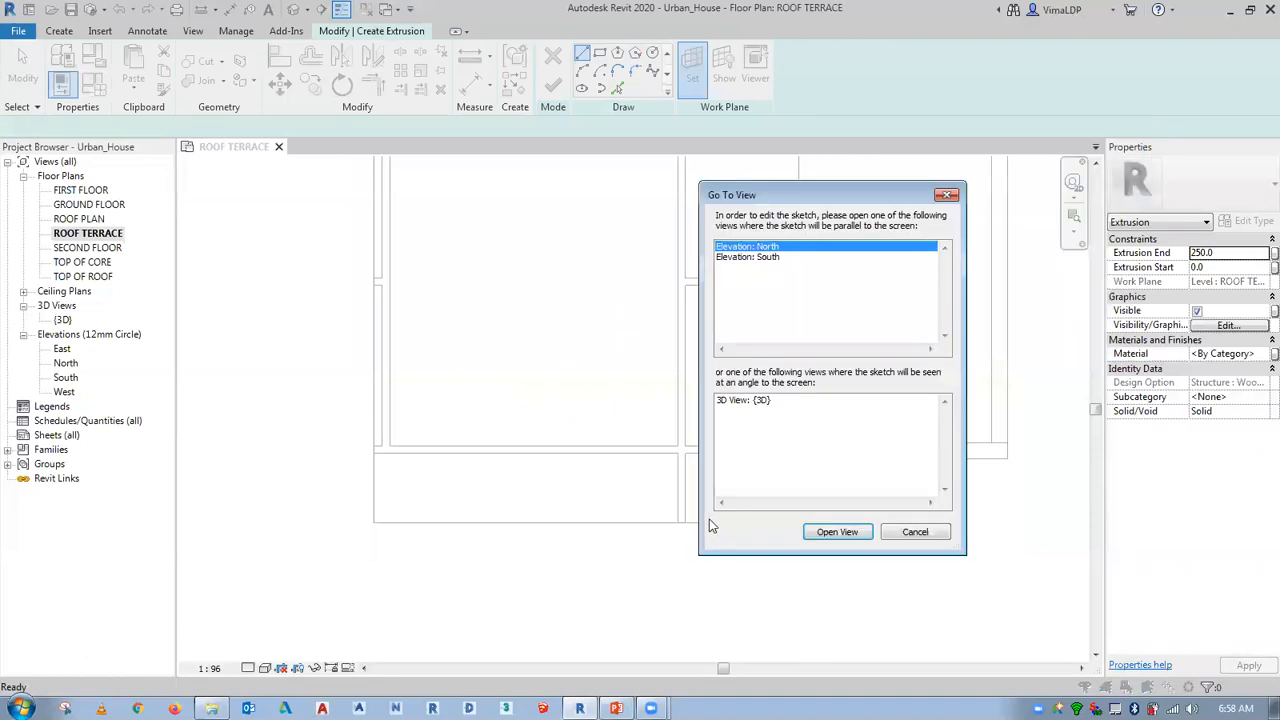
pyautogui.click(765, 257)
pyautogui.click(840, 531)
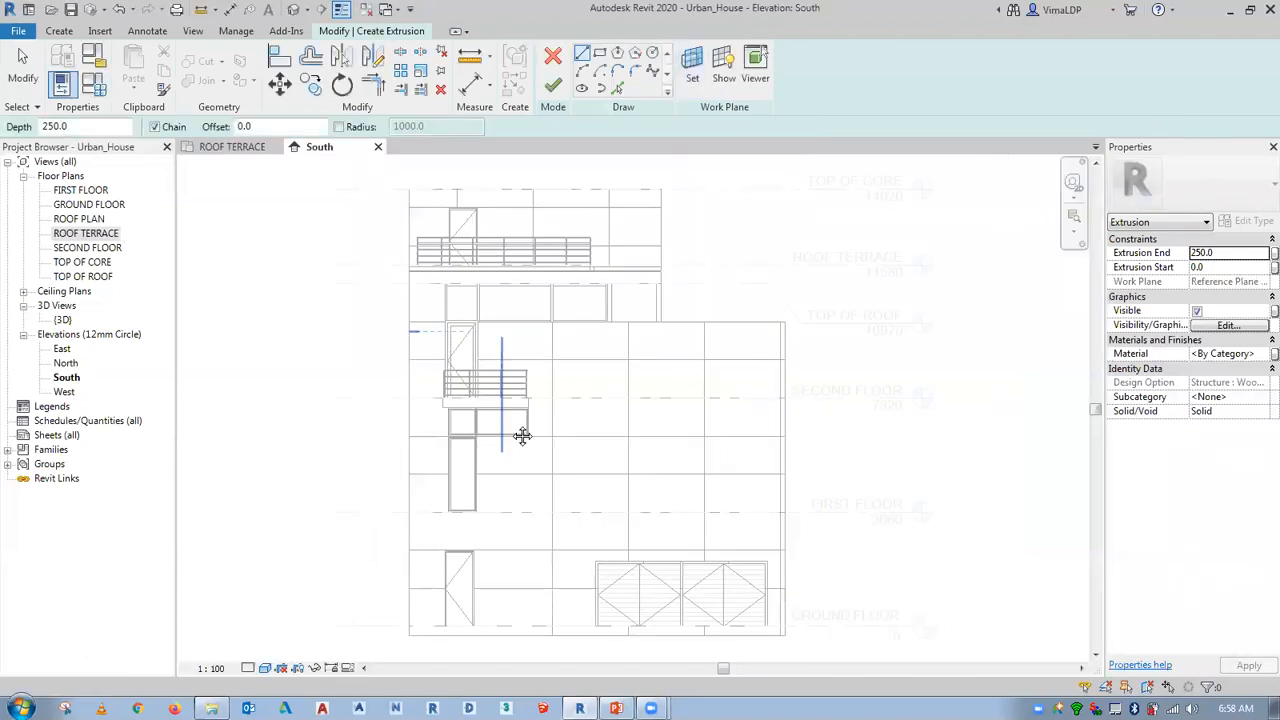
# Sketch a column rectangle about 263 mm wide and 2438 mm high from the ROOF TERRACE level up to TOP OF CORE, near the terrace door.
pyautogui.moveTo(520, 434); pyautogui.dragTo(571, 563, button='middle')
pyautogui.scroll(2, 528, 385)
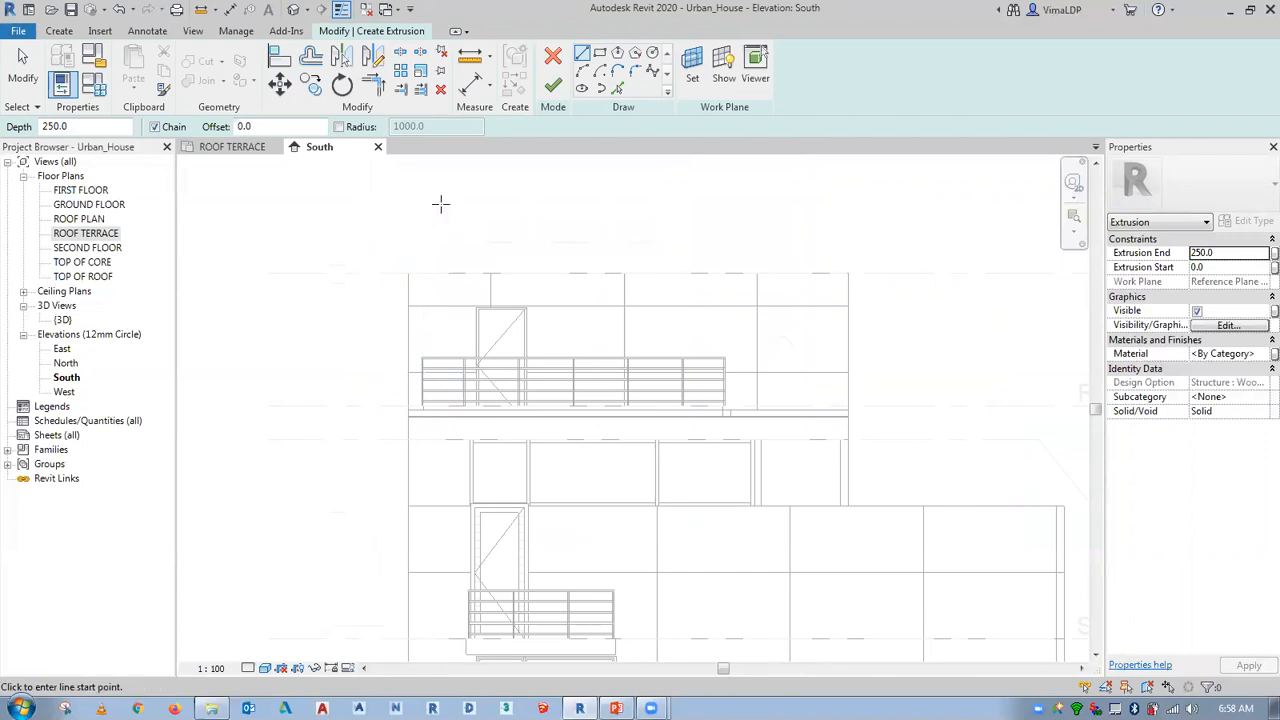
pyautogui.moveTo(518, 264); pyautogui.dragTo(509, 263, button='middle')
pyautogui.click(599, 52)
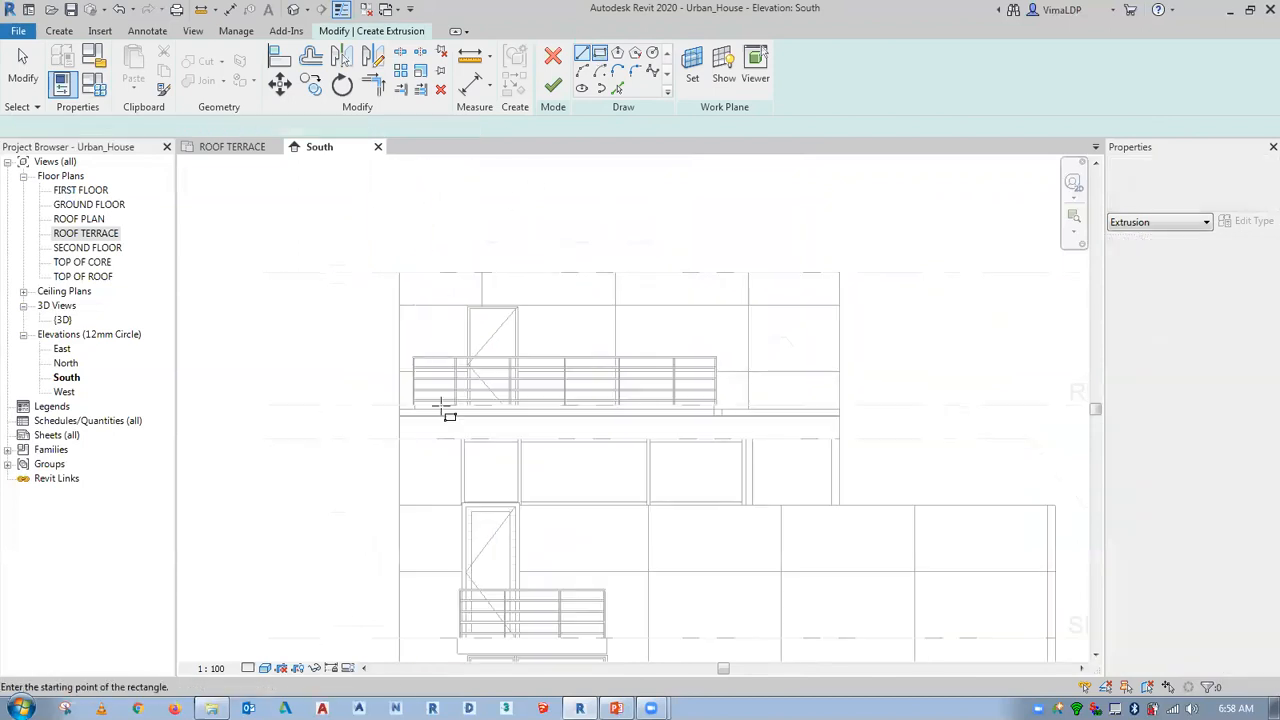
pyautogui.scroll(5, 443, 408)
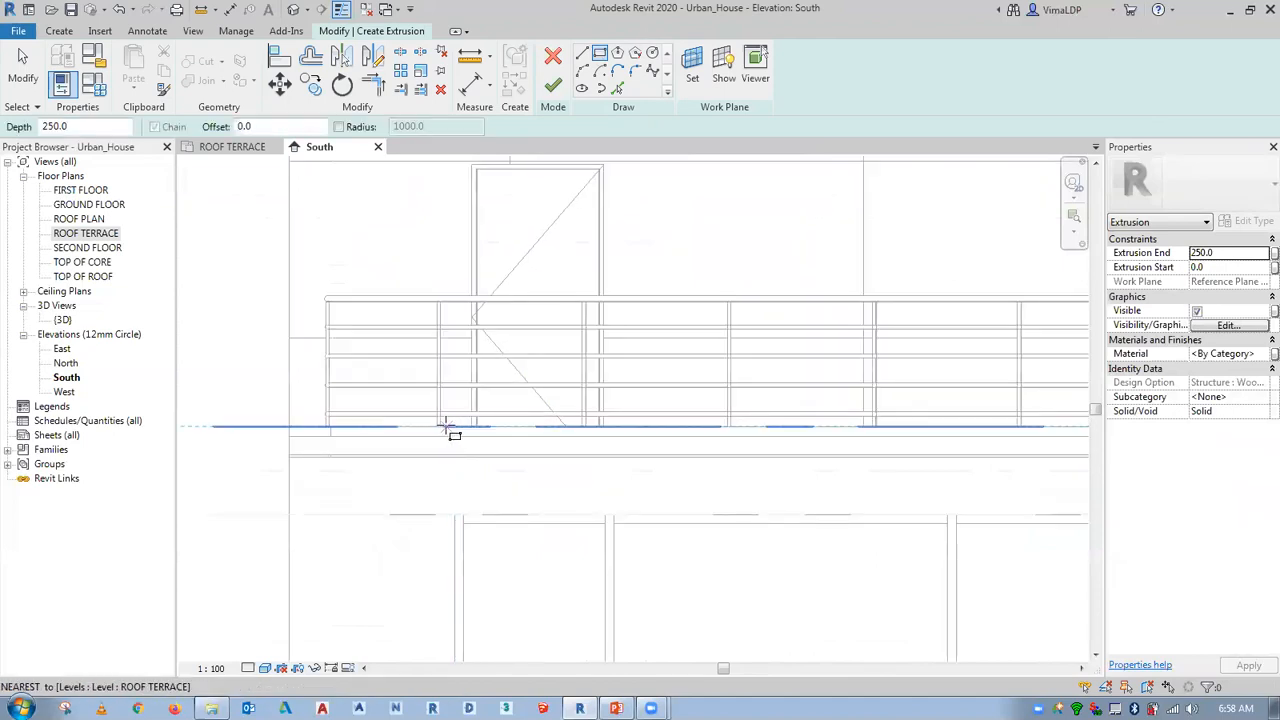
pyautogui.scroll(-3, 444, 422)
pyautogui.click(444, 422)
pyautogui.scroll(-2, 444, 422)
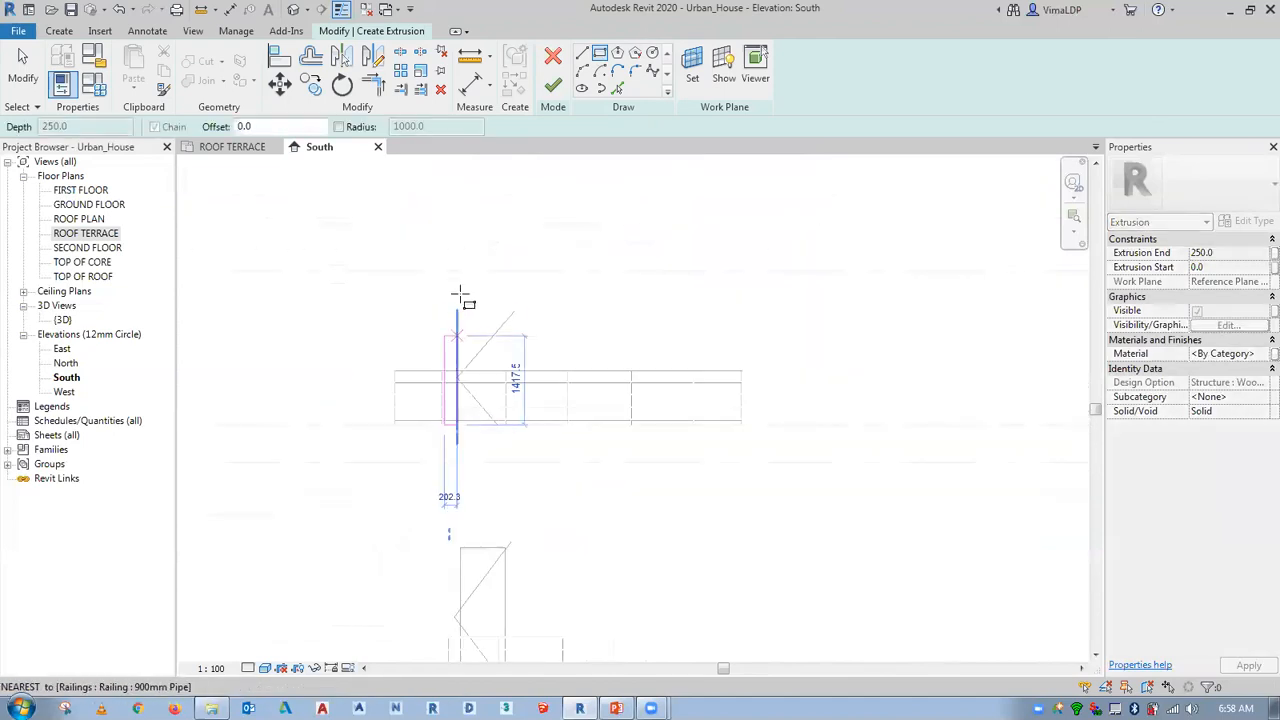
pyautogui.click(461, 271)
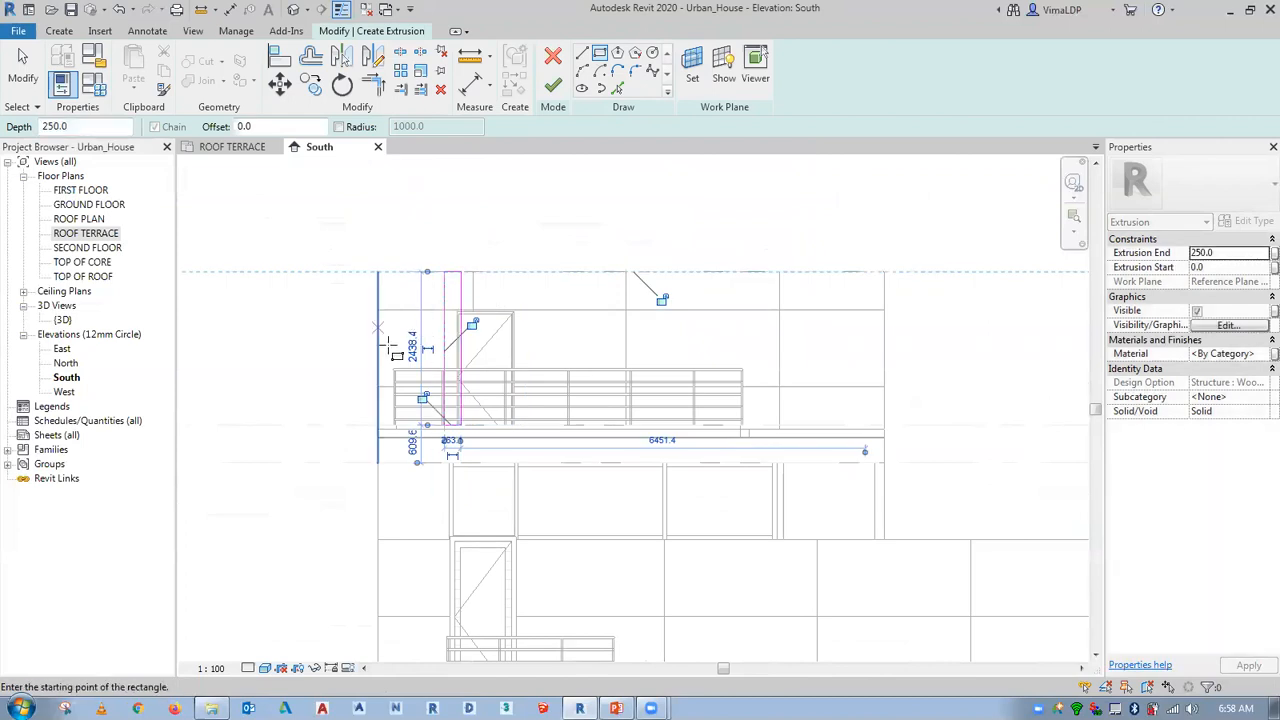
pyautogui.scroll(2, 459, 312)
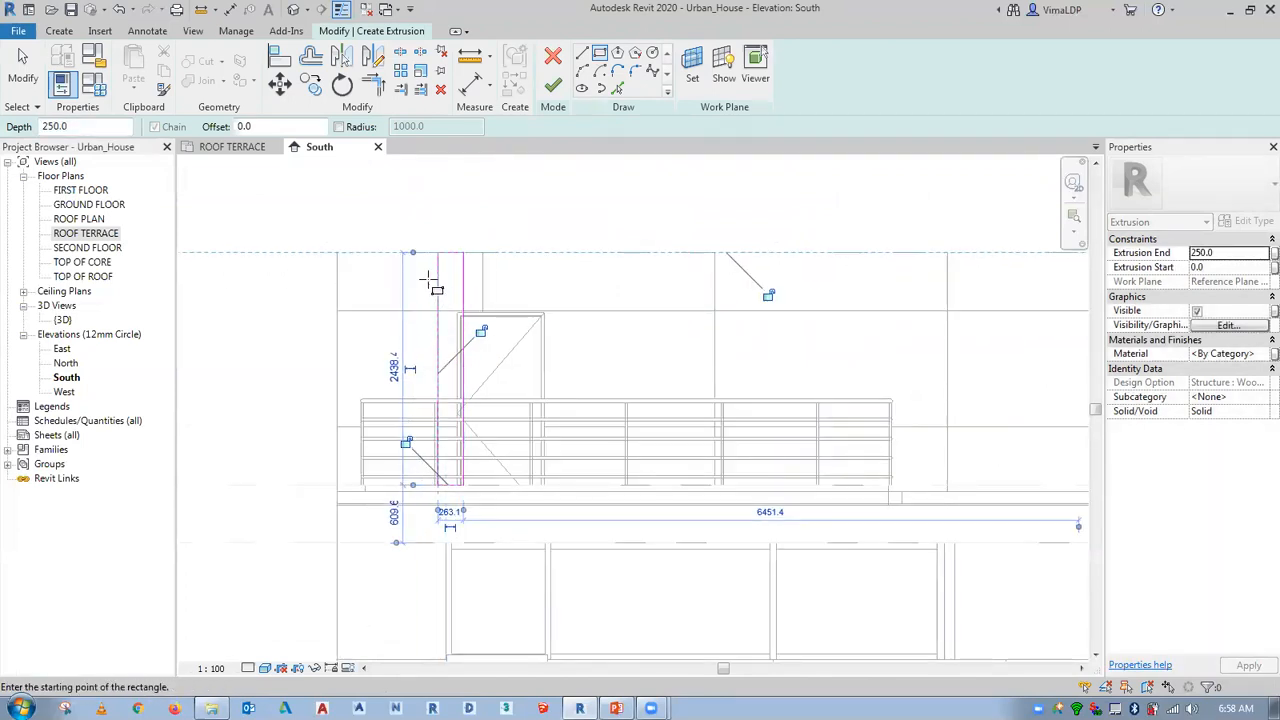
pyautogui.press('Escape')
pyautogui.press('Escape')
# Set the column rectangle's width to 150 mm by moving its edge nearest the door.
pyautogui.click(461, 278)
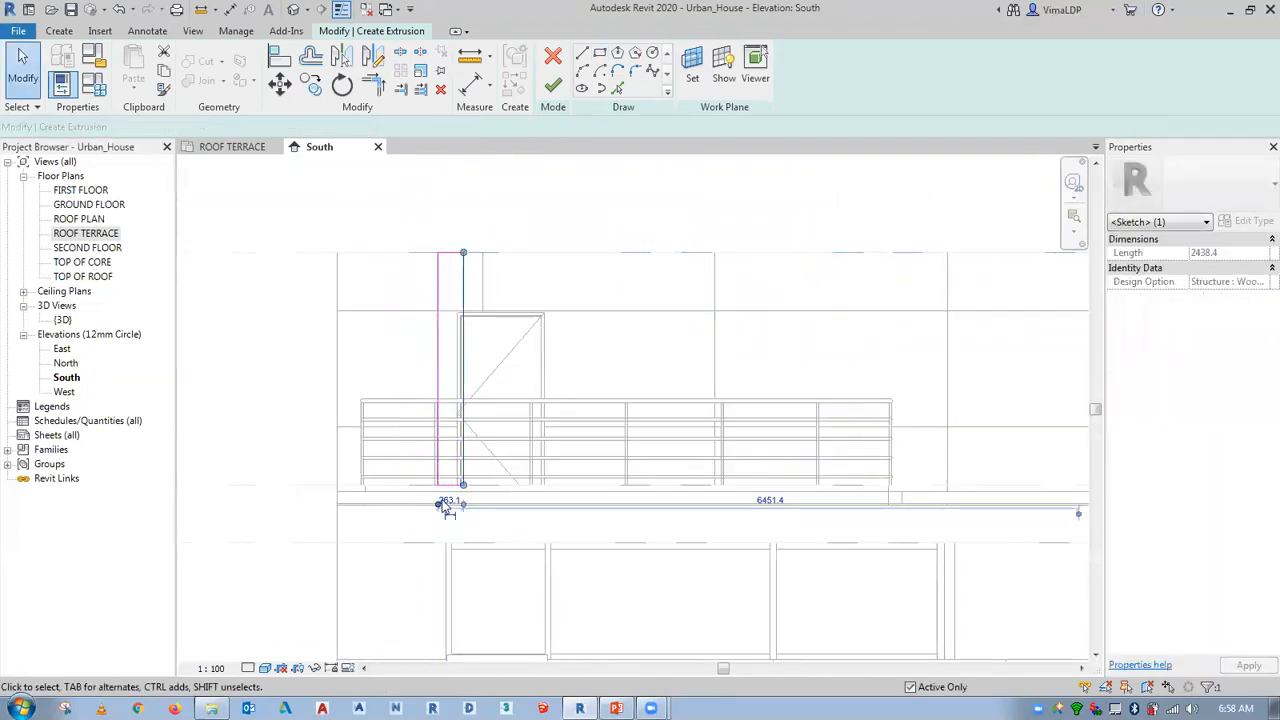
pyautogui.click(449, 499)
pyautogui.write('150')
pyautogui.press('Return')
pyautogui.click(503, 216)
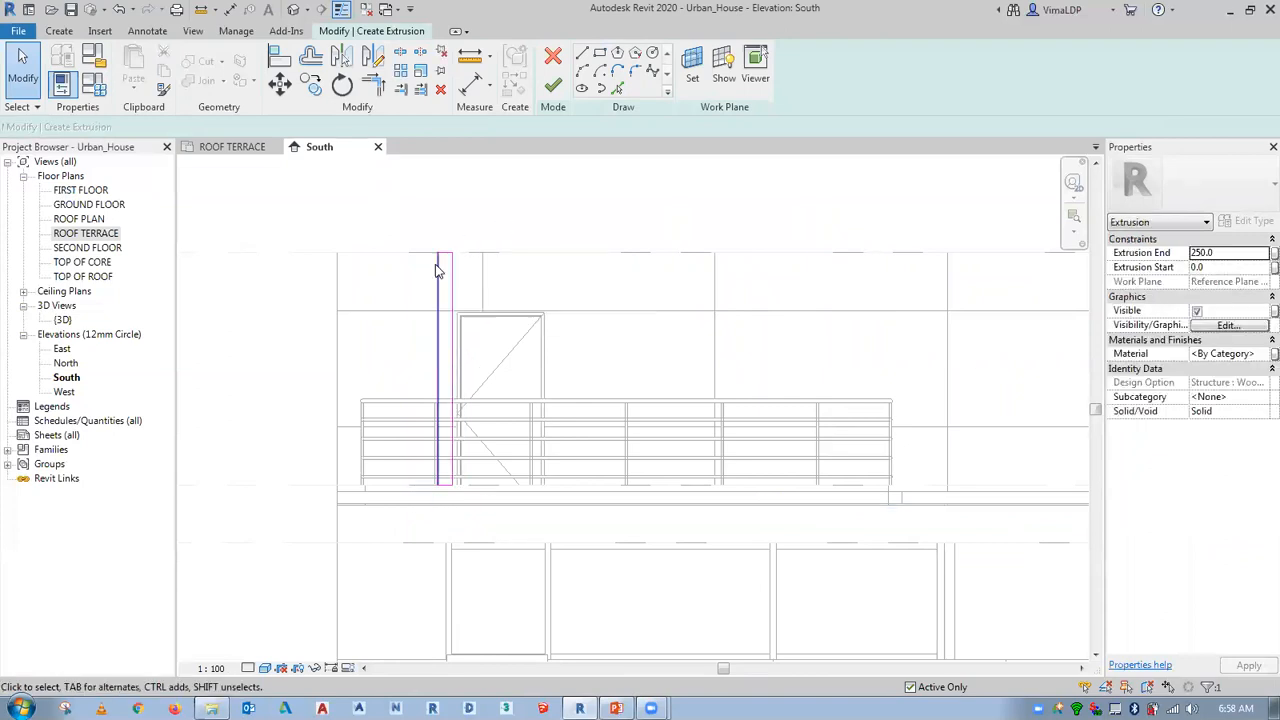
# Set the column rectangle's height to 2100 mm above the ROOF TERRACE level.
pyautogui.click(449, 258)
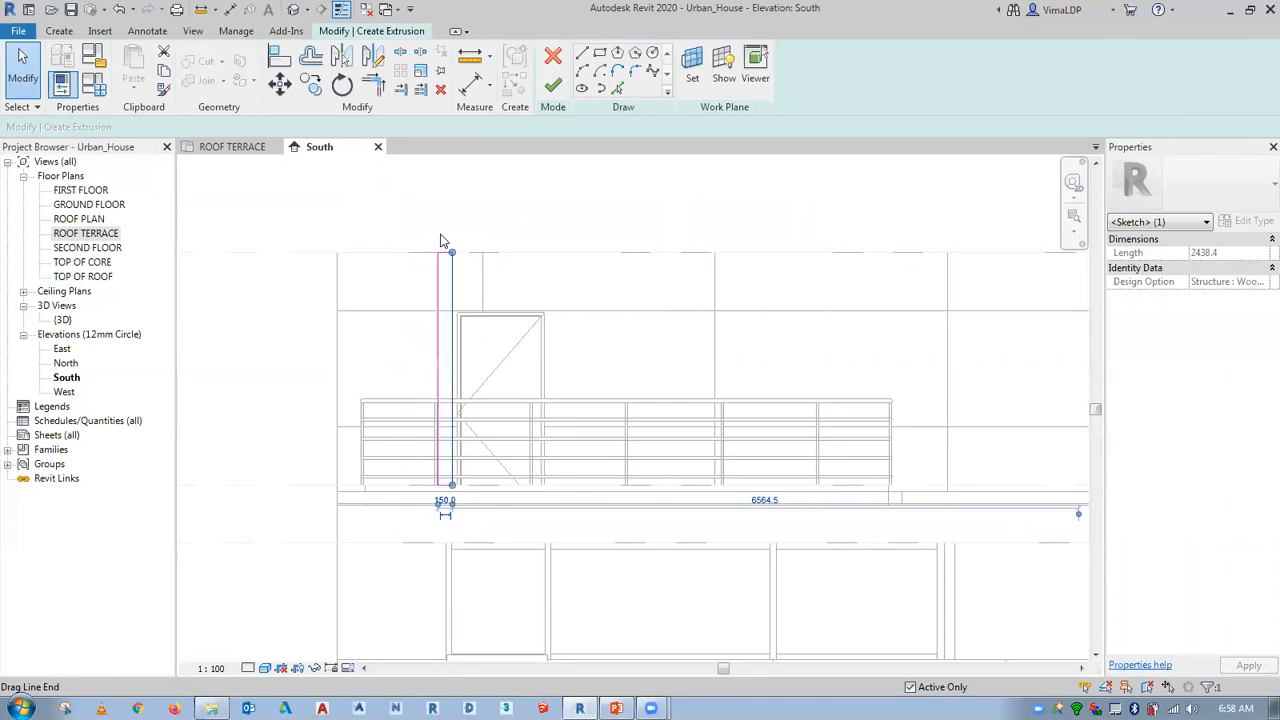
pyautogui.press('Escape')
pyautogui.click(446, 261)
pyautogui.click(410, 368)
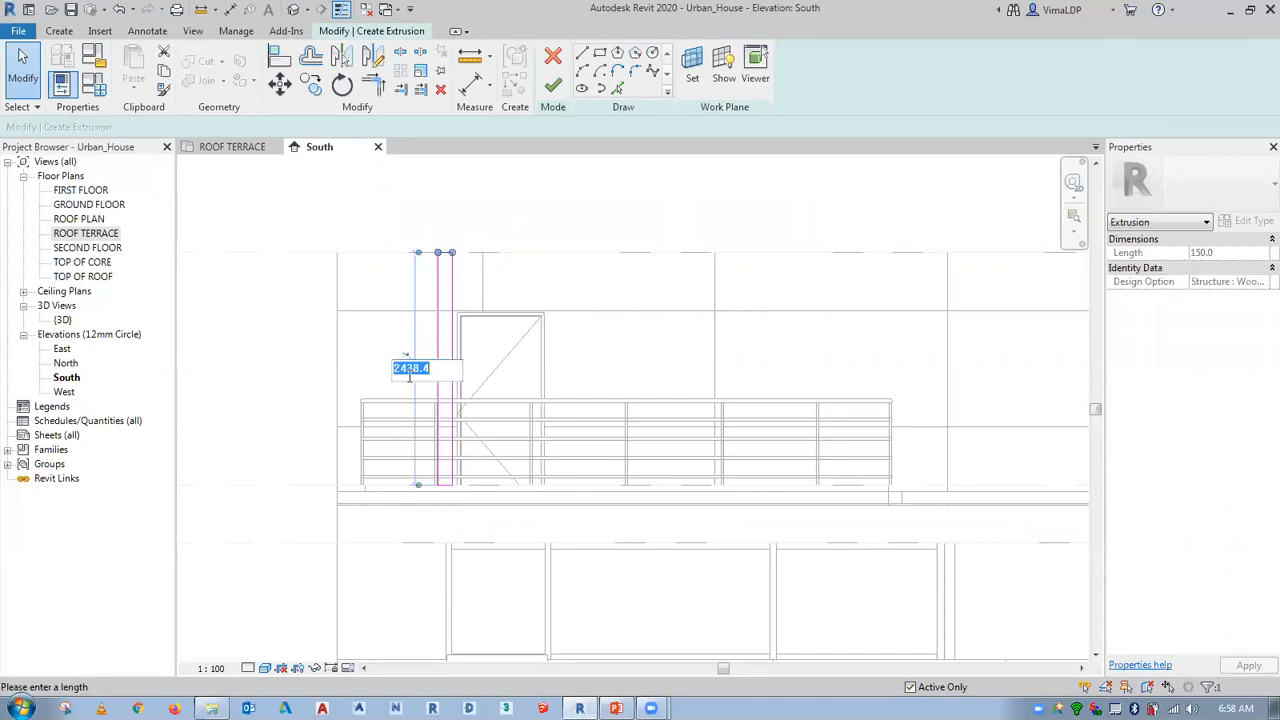
pyautogui.write('2100')
pyautogui.press('Return')
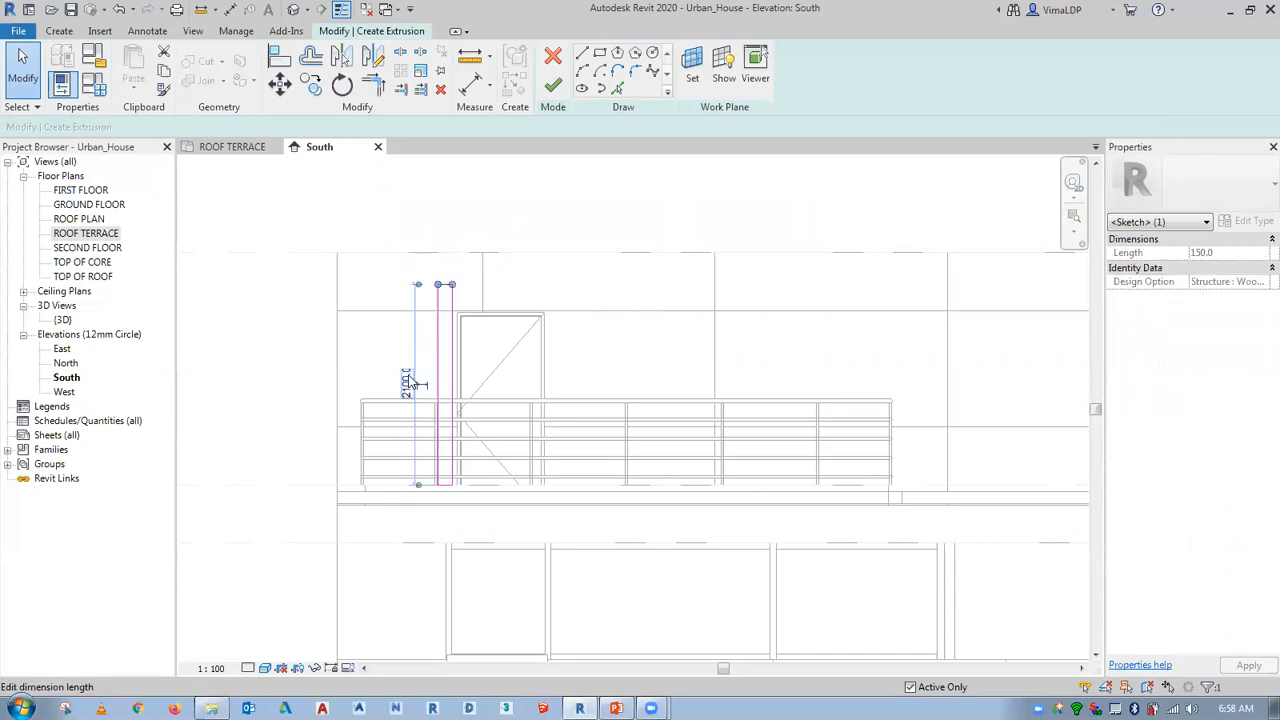
pyautogui.click(273, 339)
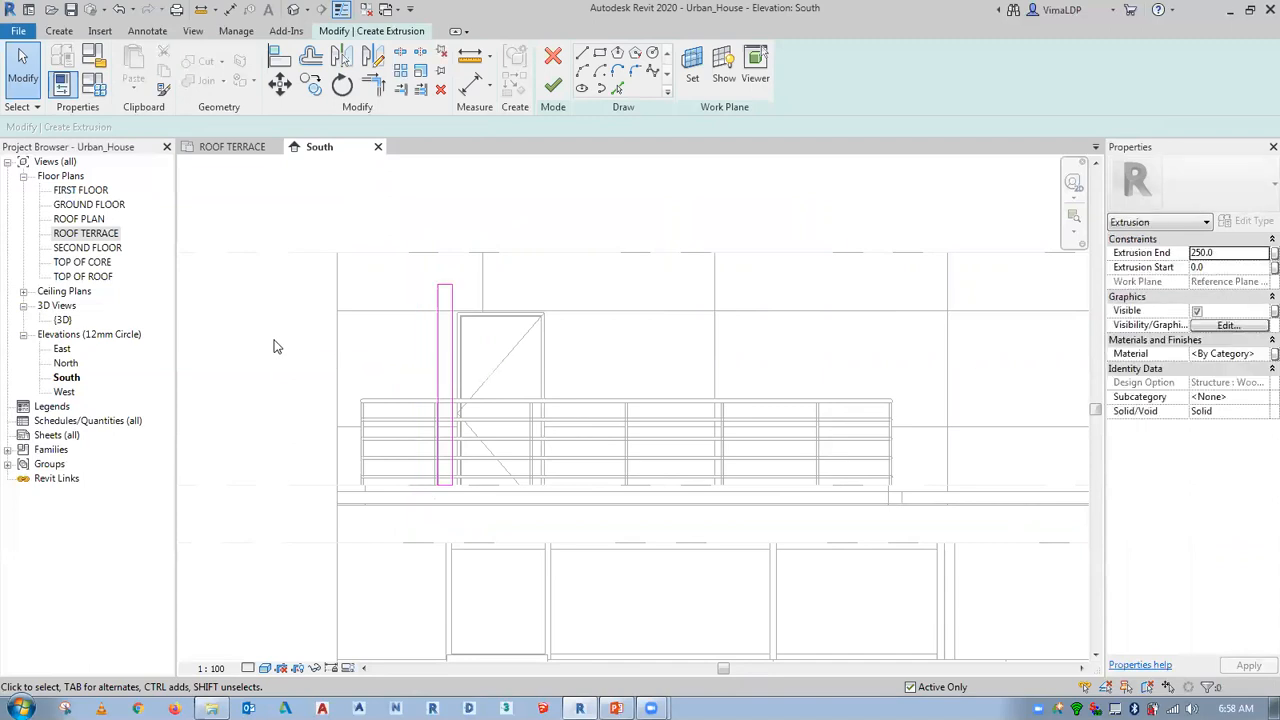
# Copy the column rectangle 4000 mm horizontally along the terrace, past the door toward the far end of the railing.
pyautogui.moveTo(330, 261); pyautogui.dragTo(510, 522)
pyautogui.click(312, 85)
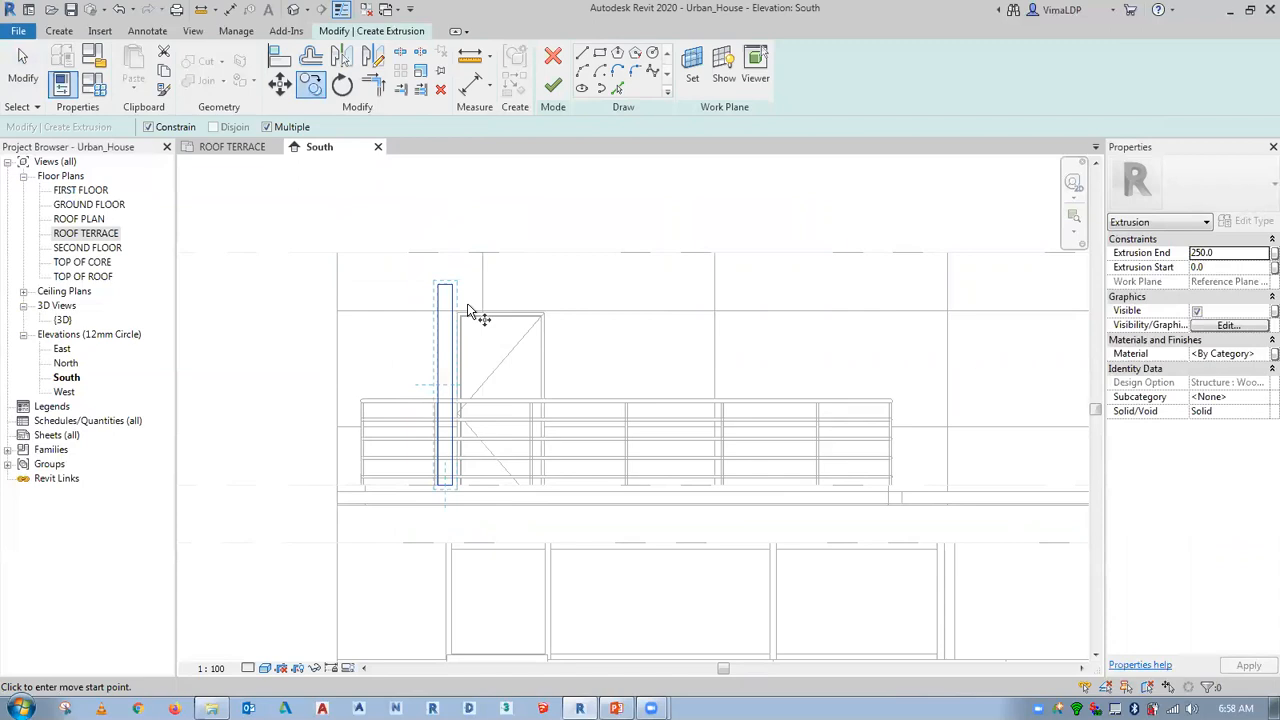
pyautogui.click(441, 289)
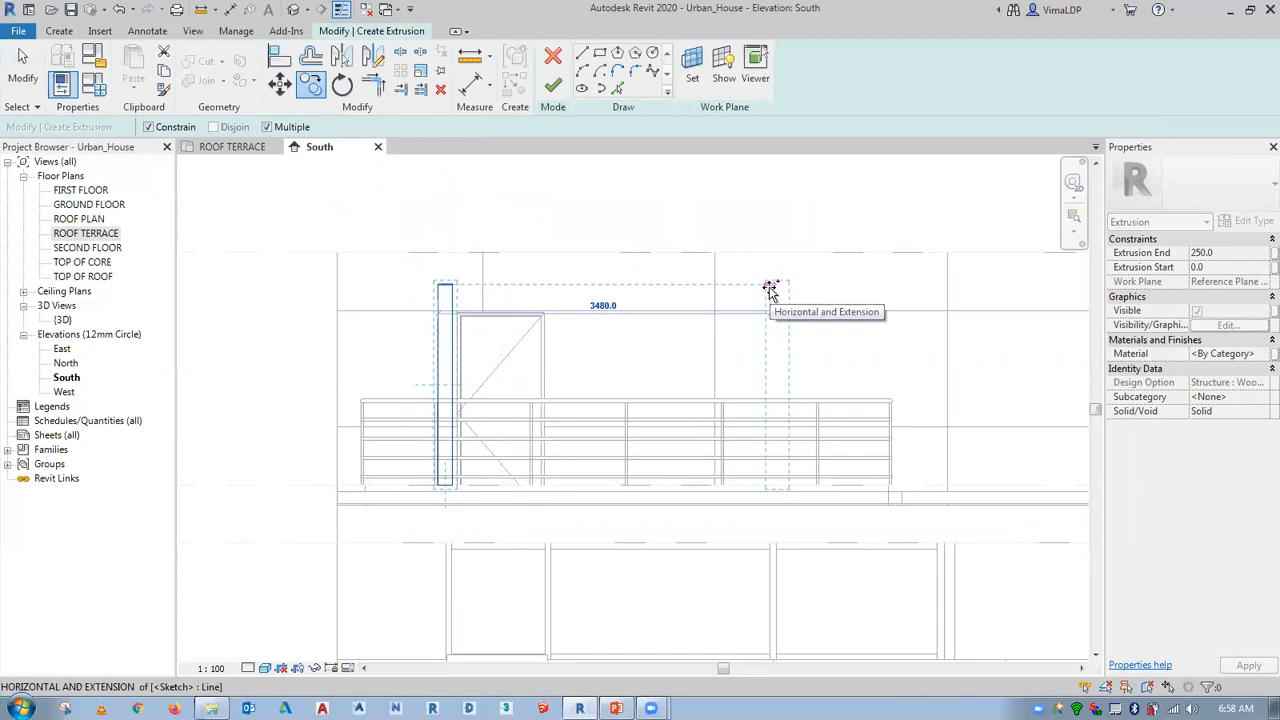
pyautogui.write('4000')
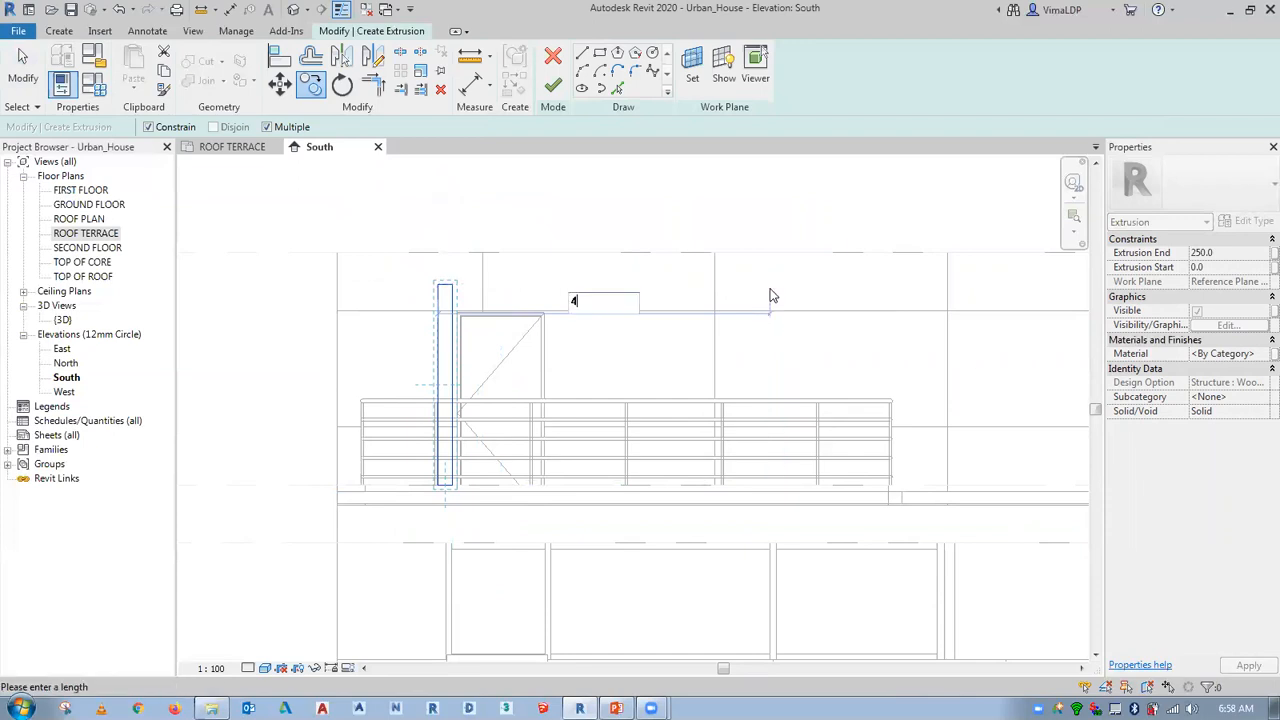
pyautogui.press('Return')
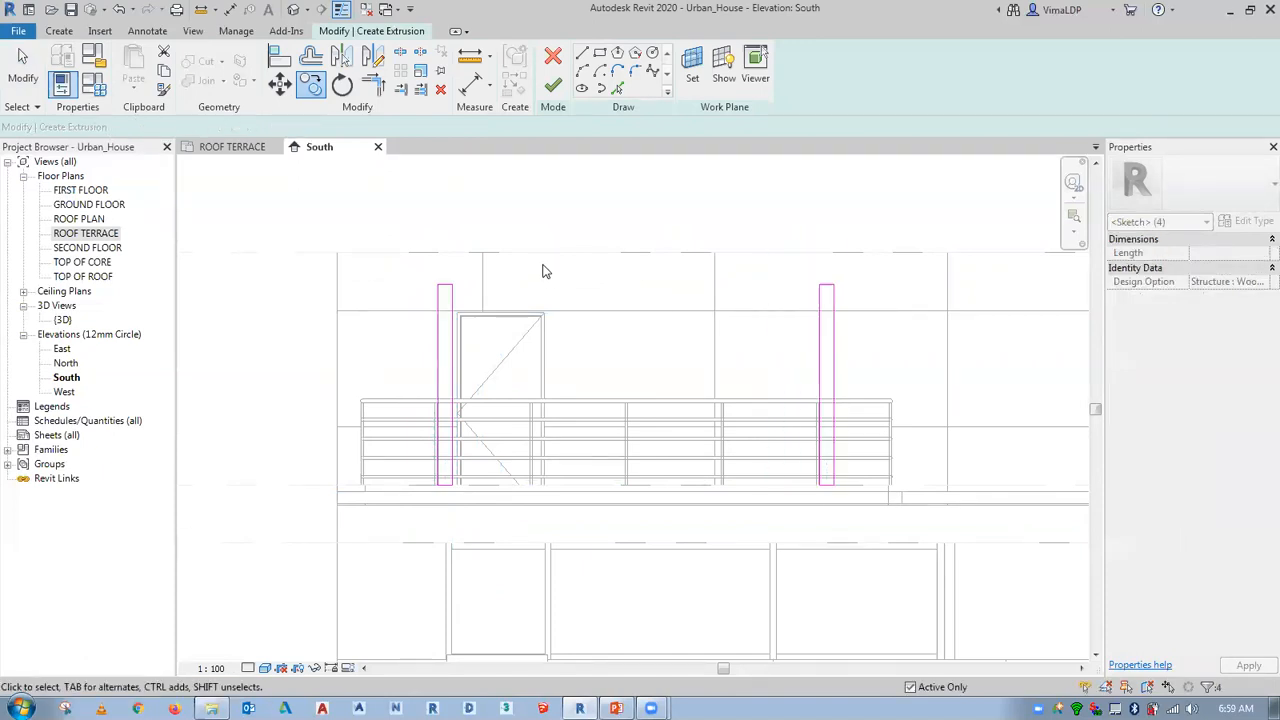
pyautogui.click(544, 271)
# Dimension the overall distance between the outer edges of the two column rectangles.
pyautogui.press('d')
pyautogui.press('i')
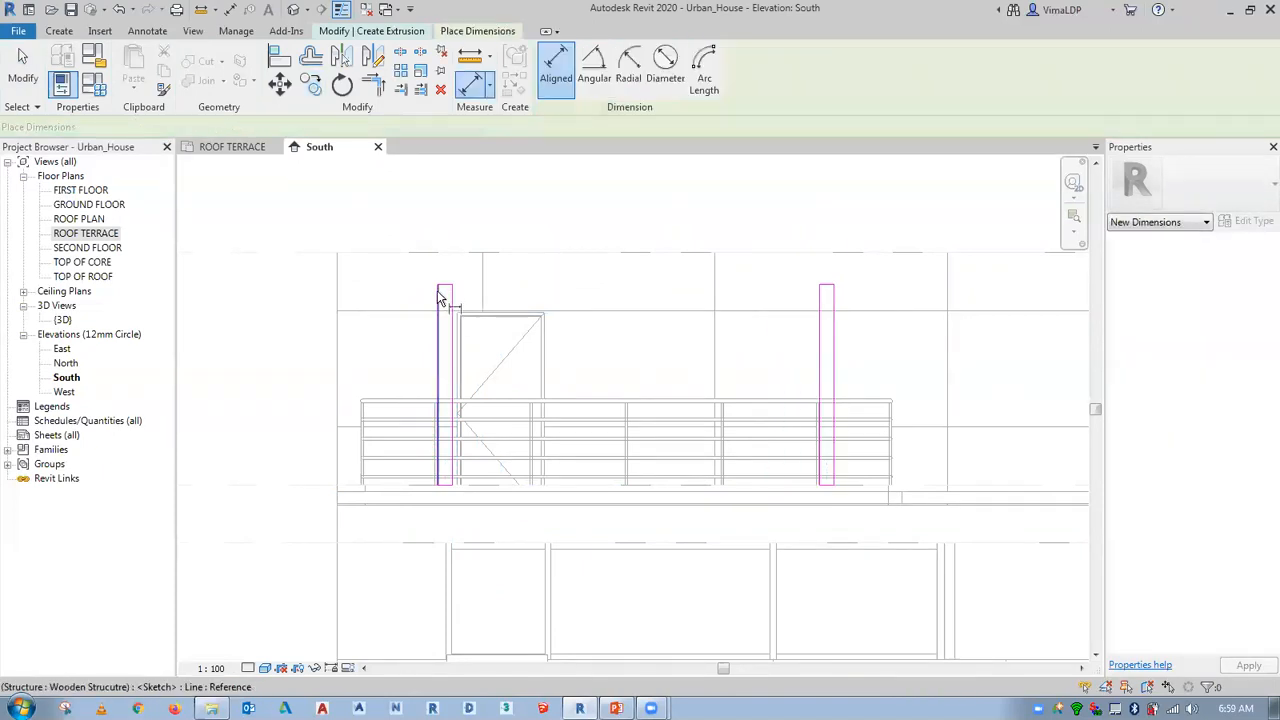
pyautogui.click(438, 292)
pyautogui.click(827, 300)
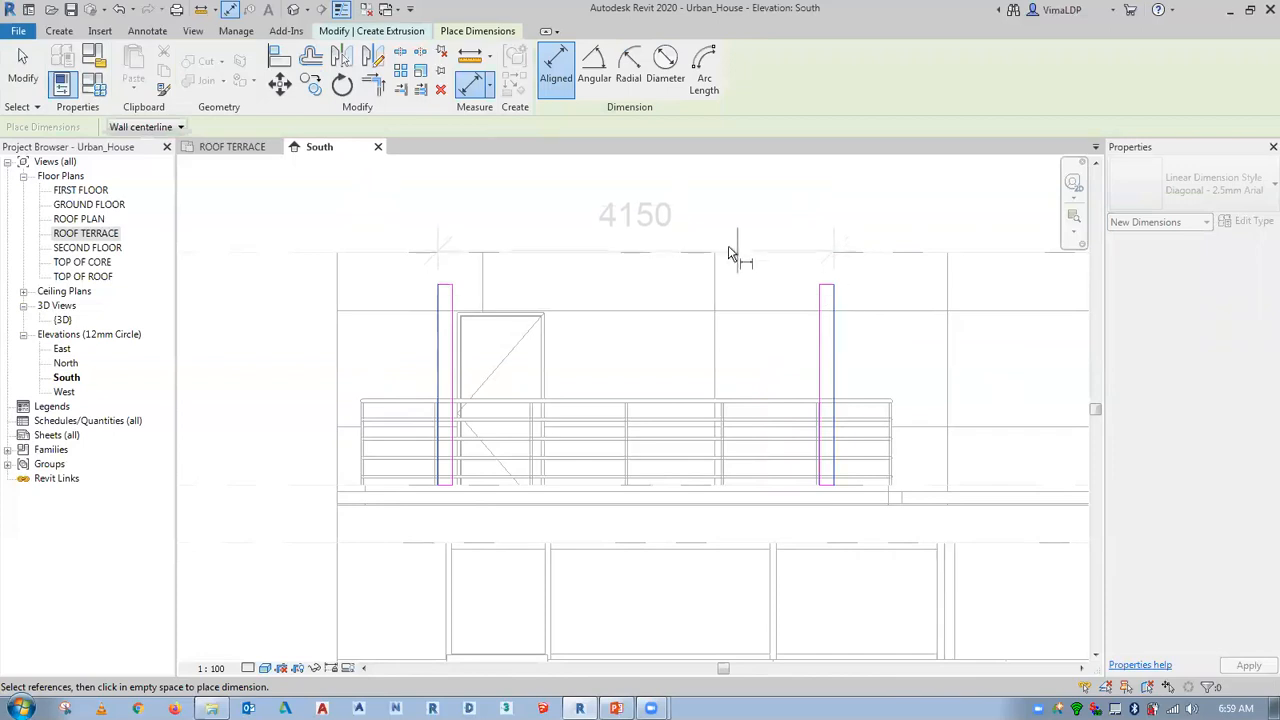
pyautogui.click(760, 232)
pyautogui.press('Escape')
pyautogui.press('Escape')
# Move the copied column rectangle 150 mm toward the original column and remove the overall dimension.
pyautogui.moveTo(787, 253); pyautogui.dragTo(900, 524)
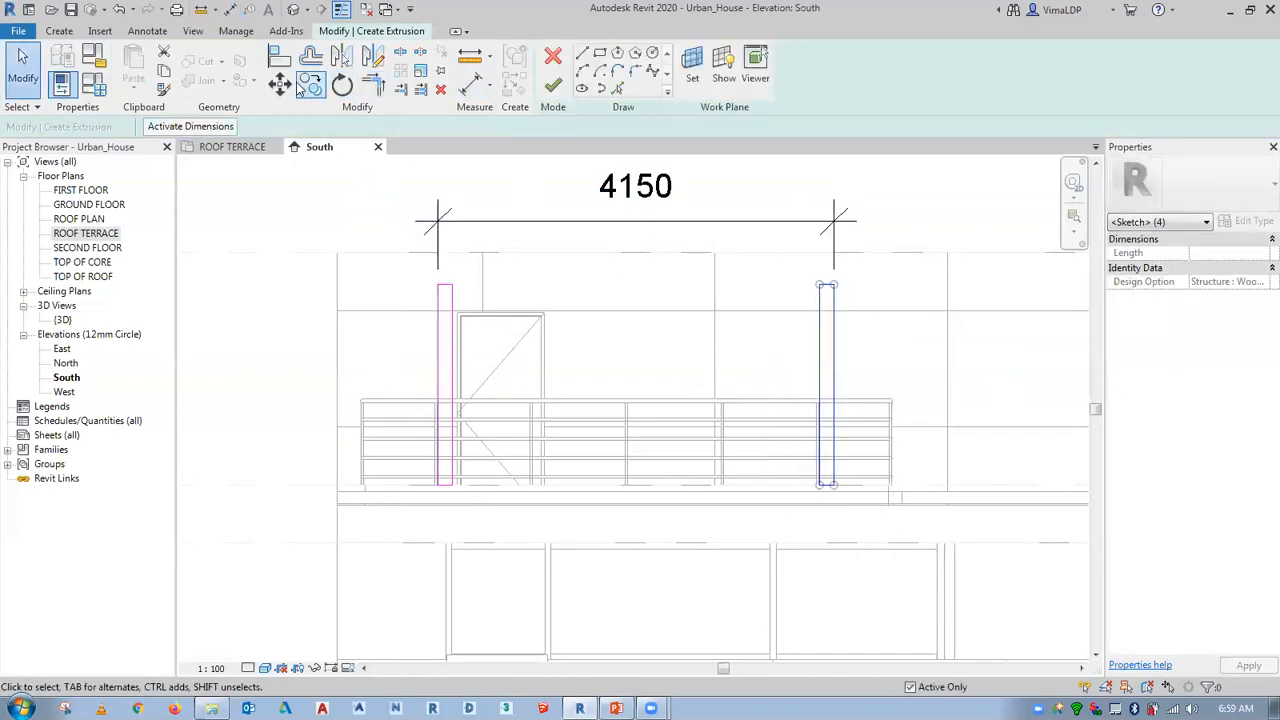
pyautogui.click(311, 87)
pyautogui.click(283, 88)
pyautogui.click(830, 199)
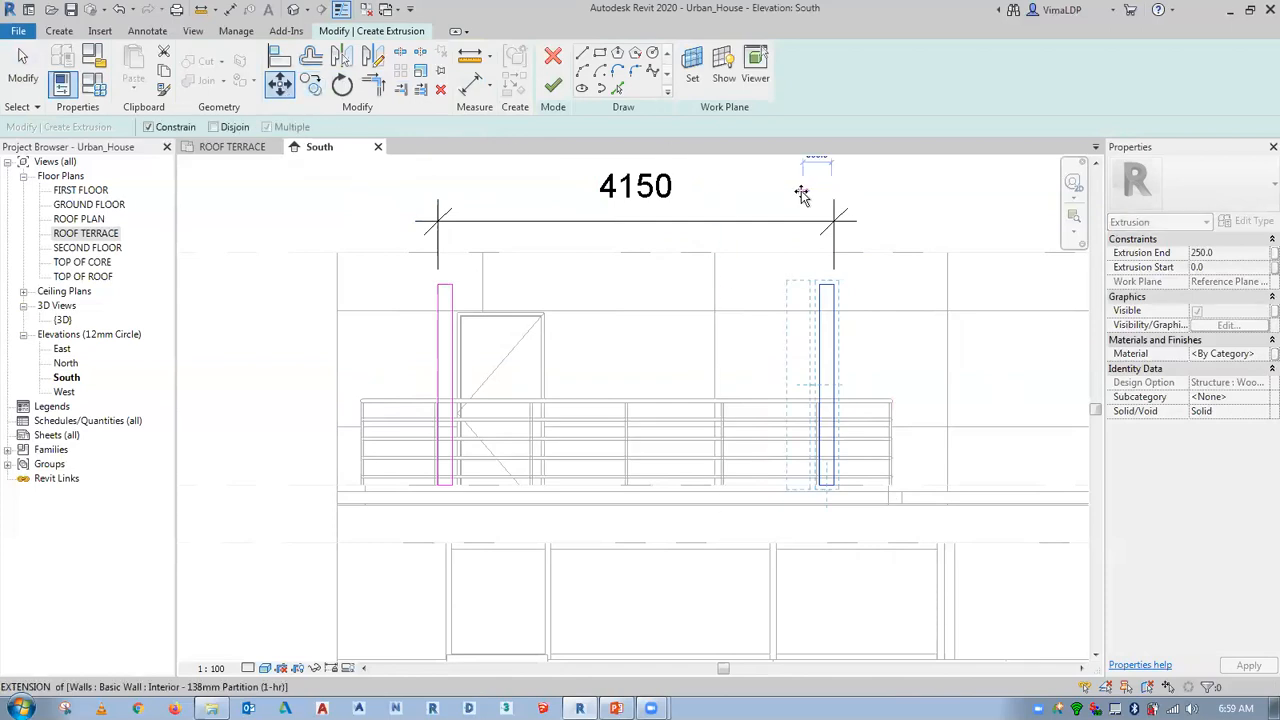
pyautogui.write('150')
pyautogui.press('Return')
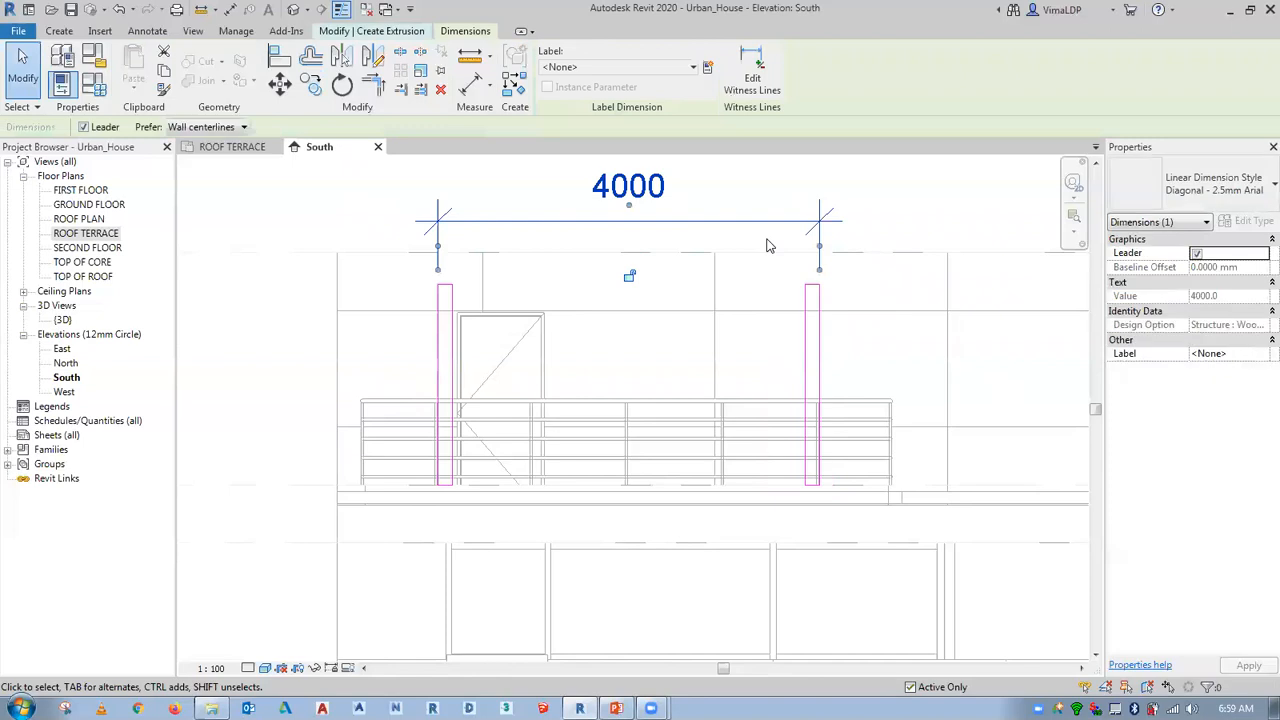
pyautogui.press('Escape')
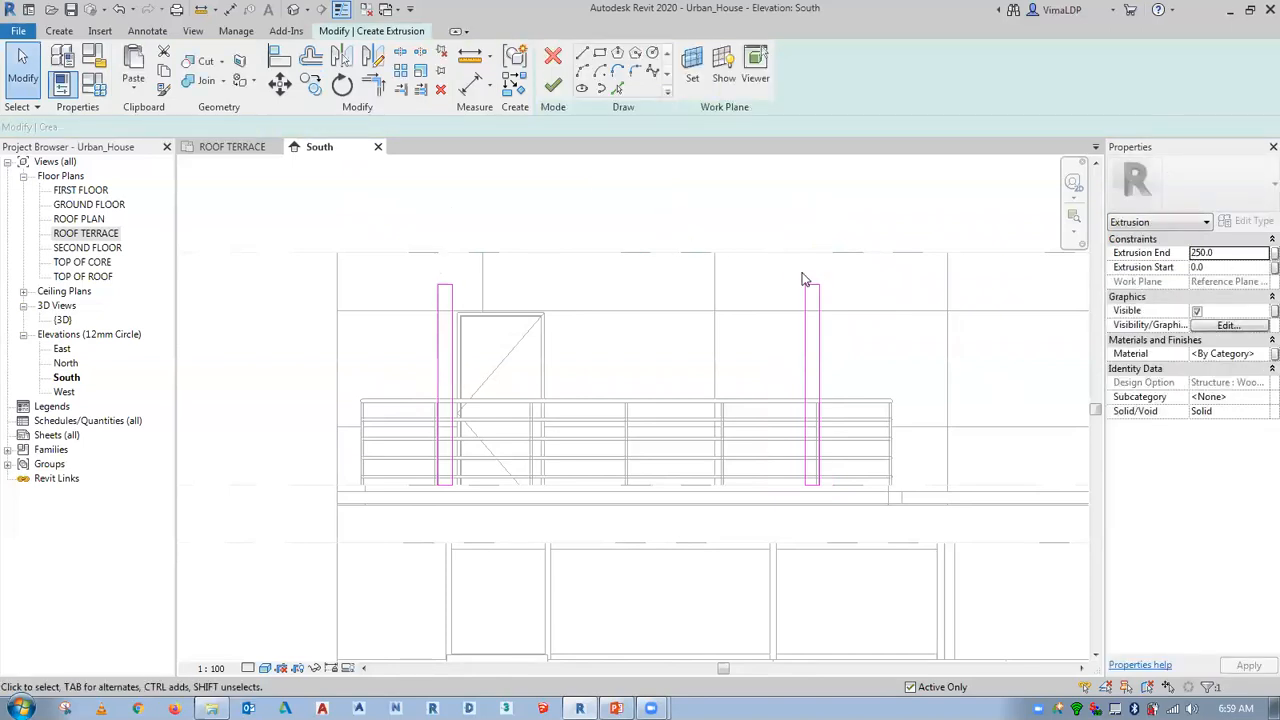
# Delete the copied column's top edge and offset the original column's top edge 150 mm upward.
pyautogui.click(812, 284)
pyautogui.press('Delete')
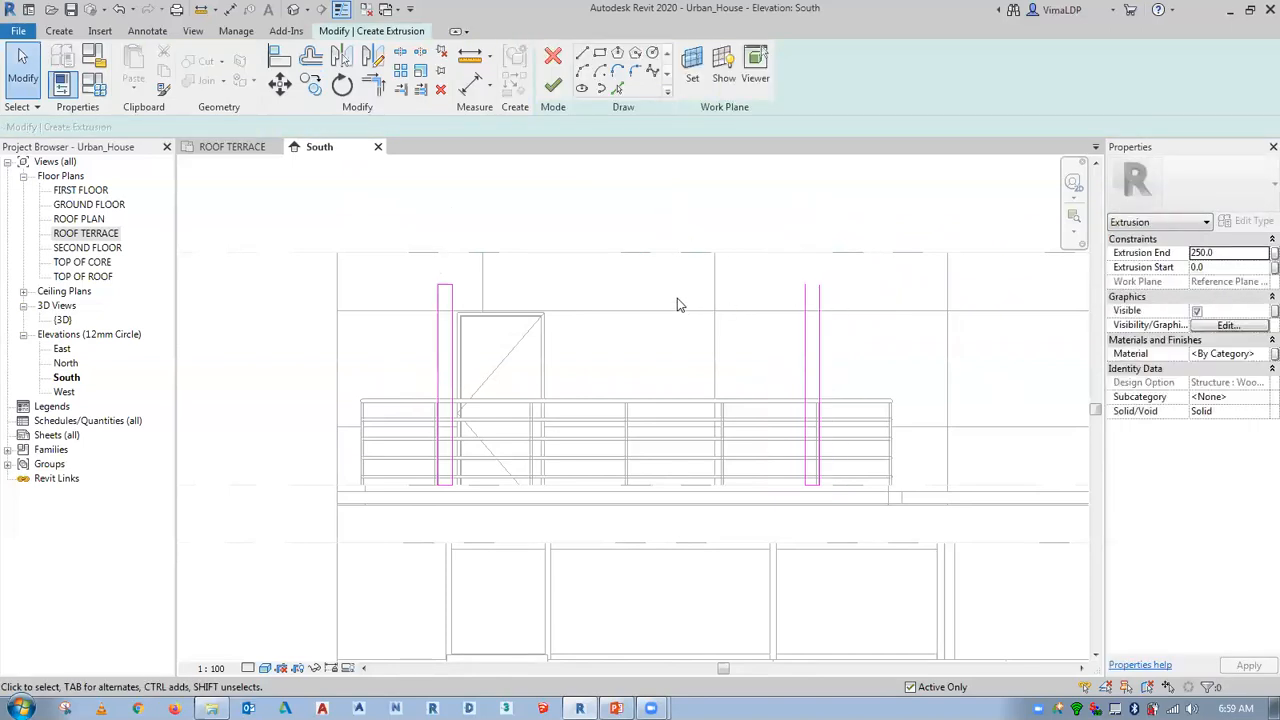
pyautogui.click(446, 284)
pyautogui.click(507, 283)
pyautogui.click(617, 88)
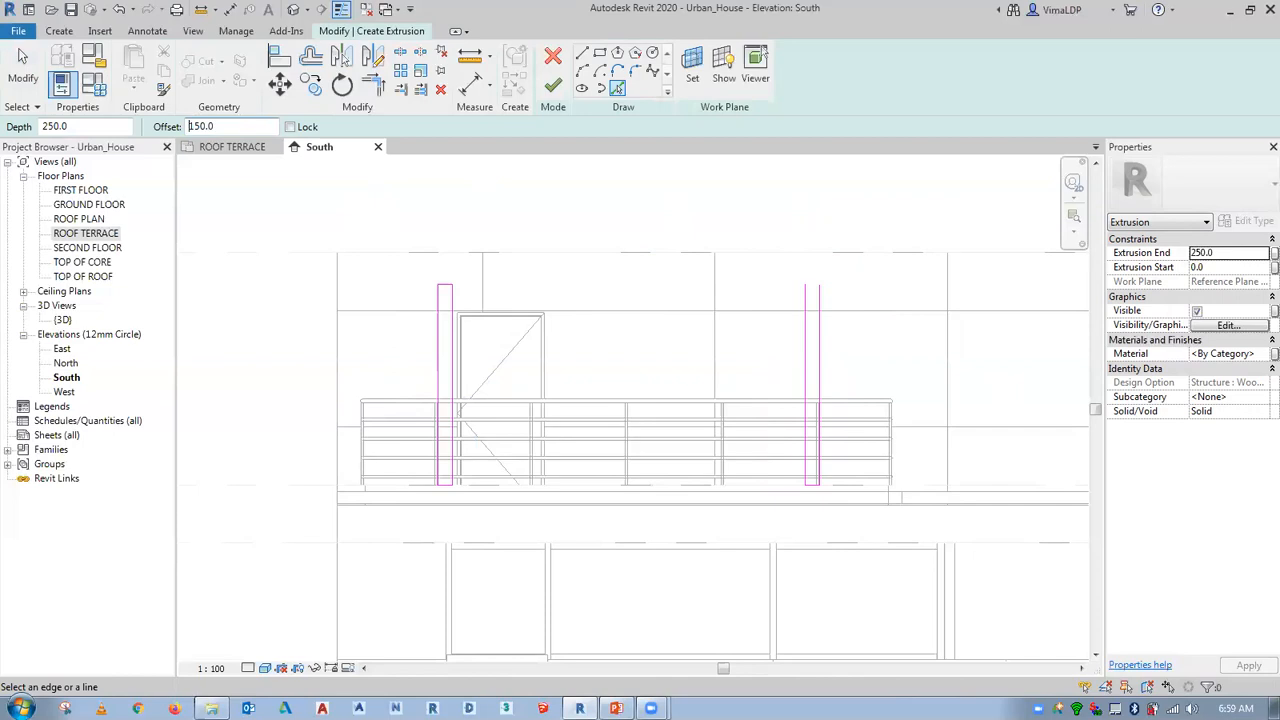
pyautogui.click(445, 290)
# Offset the outer side edges of both columns outward by 900 mm to mark the beam ends.
pyautogui.doubleClick(231, 125)
pyautogui.write('90')
pyautogui.click(437, 290)
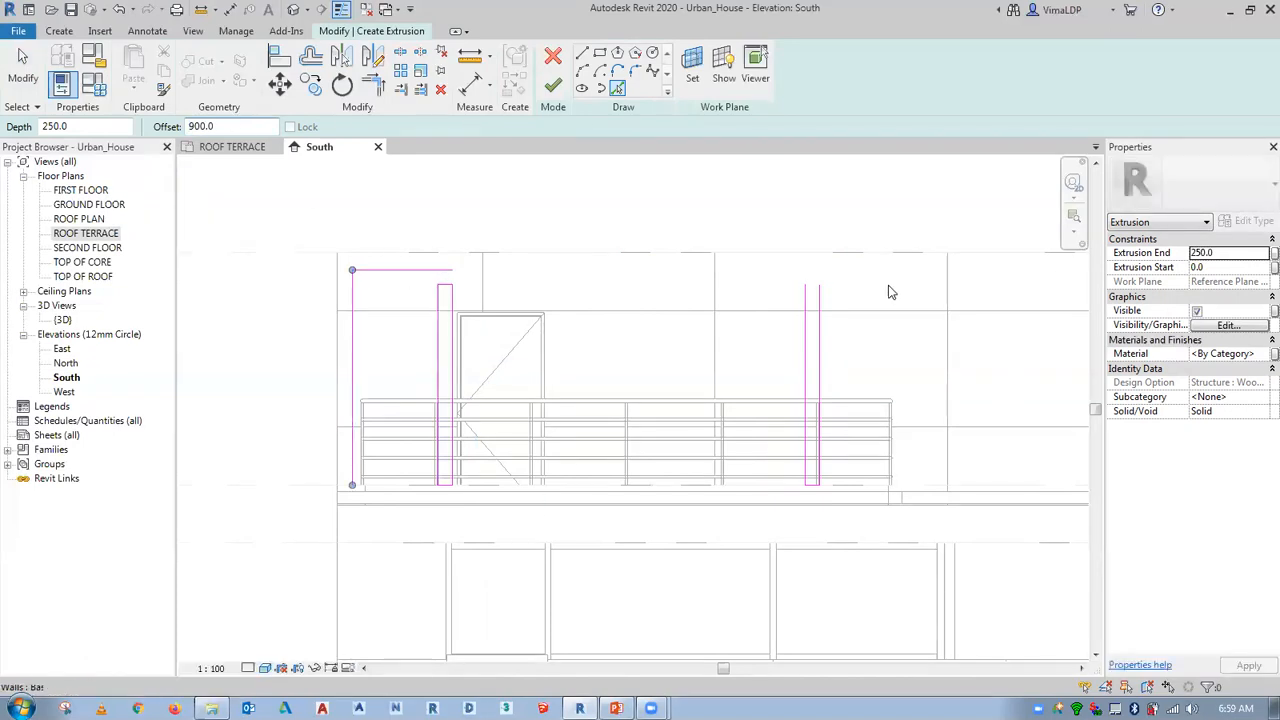
pyautogui.click(822, 298)
pyautogui.press('Escape')
pyautogui.press('Escape')
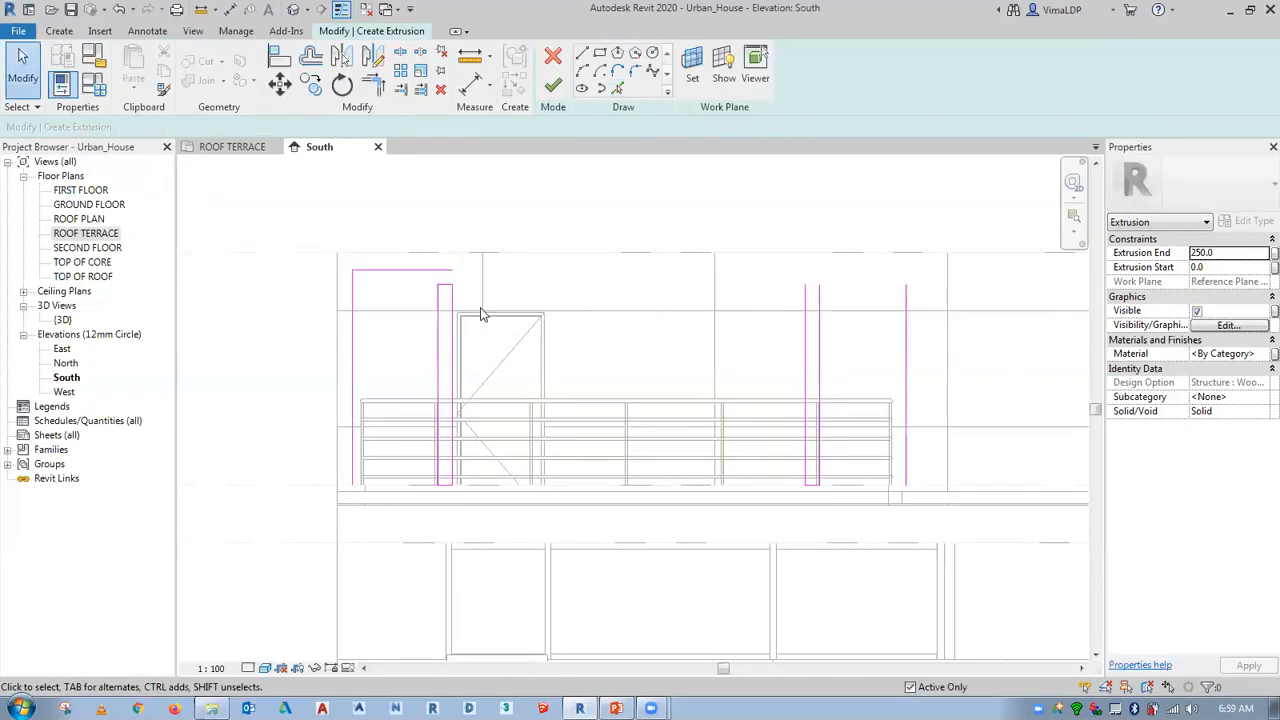
# Trim and extend the offset lines and the original column's top edge into a closed beam outline across both columns.
pyautogui.press('t')
pyautogui.press('r')
pyautogui.click(445, 271)
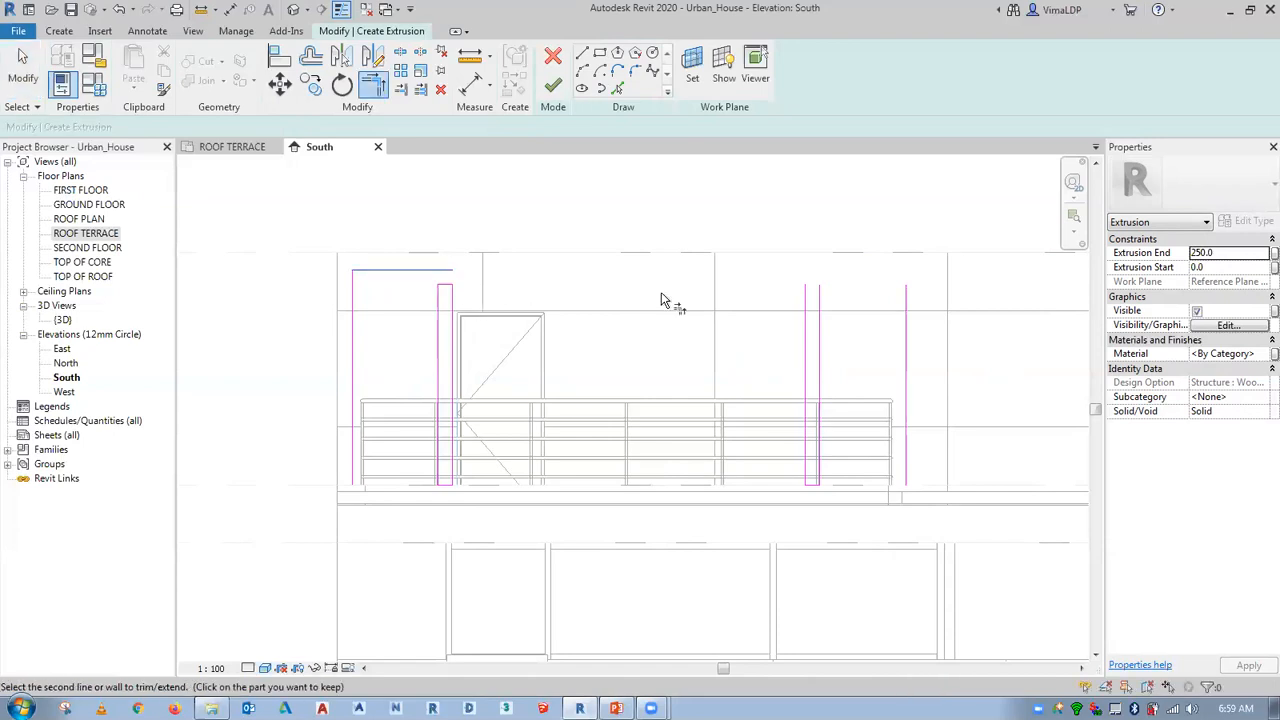
pyautogui.click(907, 319)
pyautogui.click(428, 270)
pyautogui.click(441, 285)
pyautogui.click(353, 278)
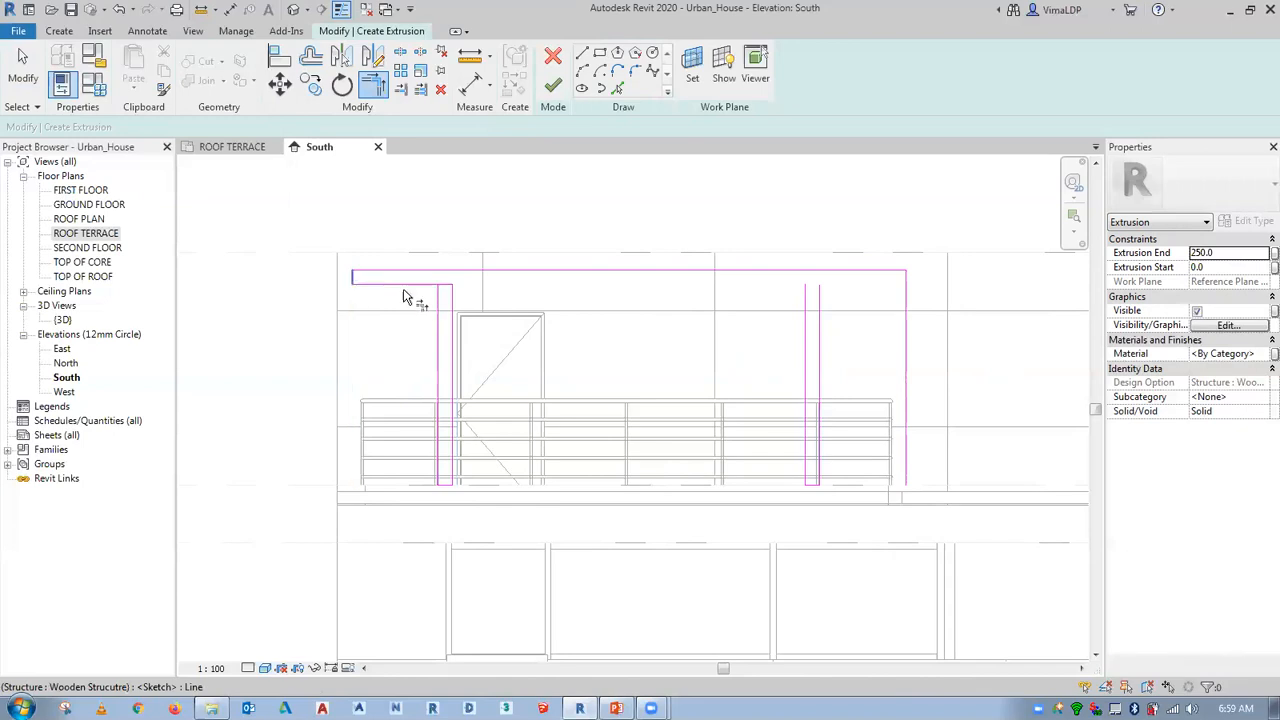
pyautogui.click(395, 283)
pyautogui.click(906, 280)
pyautogui.press('Escape')
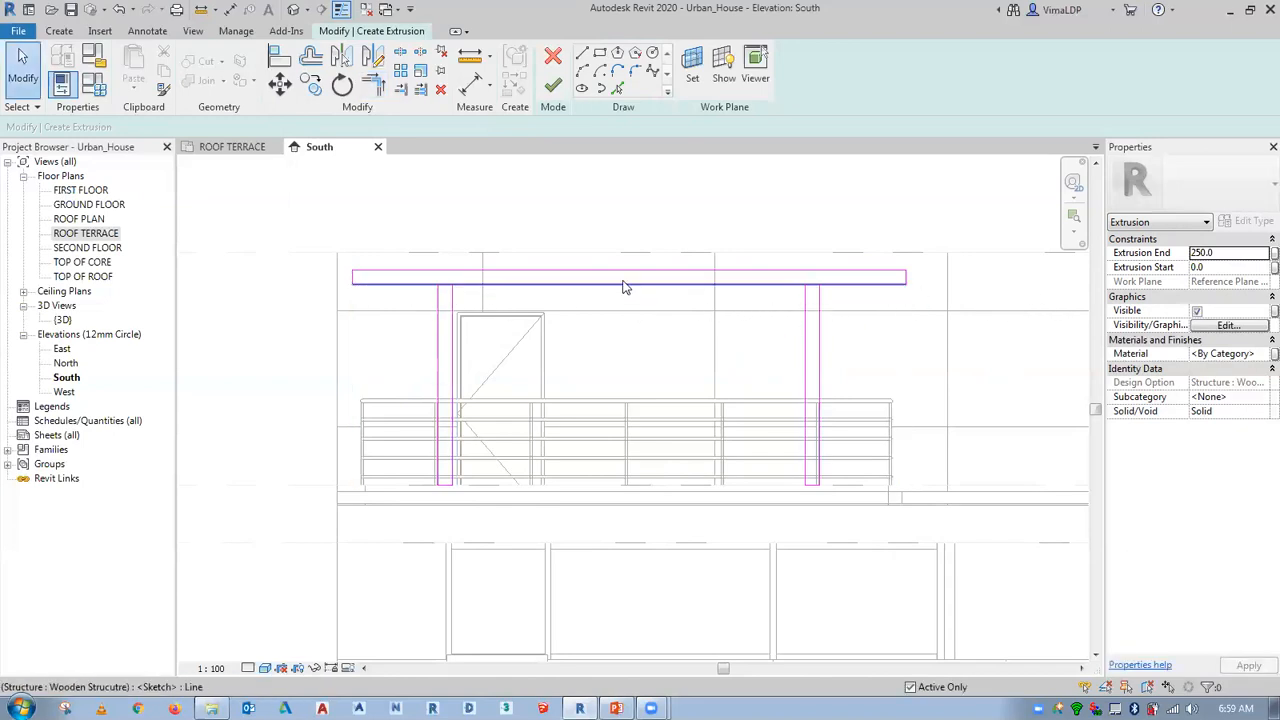
# Split the beam's underside line where it meets the column beside the door.
pyautogui.press('s')
pyautogui.press('l')
pyautogui.scroll(3, 440, 305)
pyautogui.scroll(-3, 445, 268)
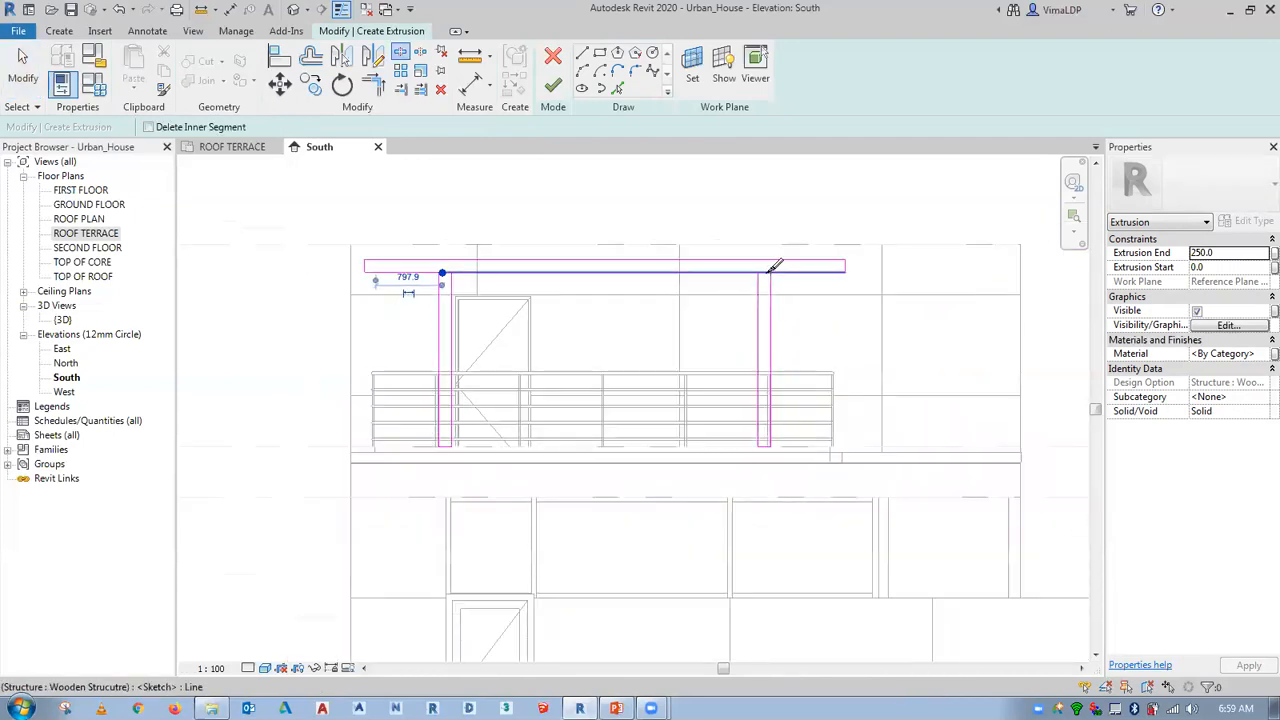
pyautogui.scroll(2, 764, 262)
pyautogui.press('Escape')
# Trim the beam's underside against the sides of both columns so beam and columns form one continuous outline.
pyautogui.press('t')
pyautogui.press('r')
pyautogui.click(781, 306)
pyautogui.click(797, 286)
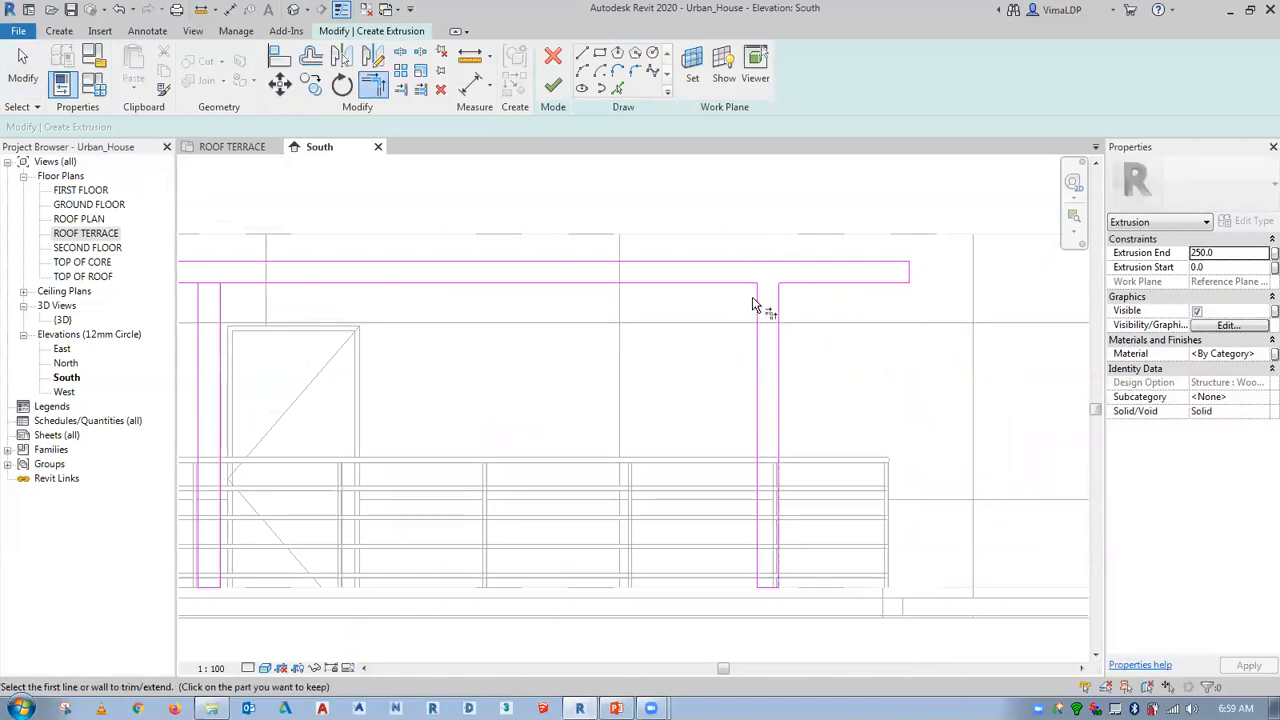
pyautogui.scroll(-2, 746, 306)
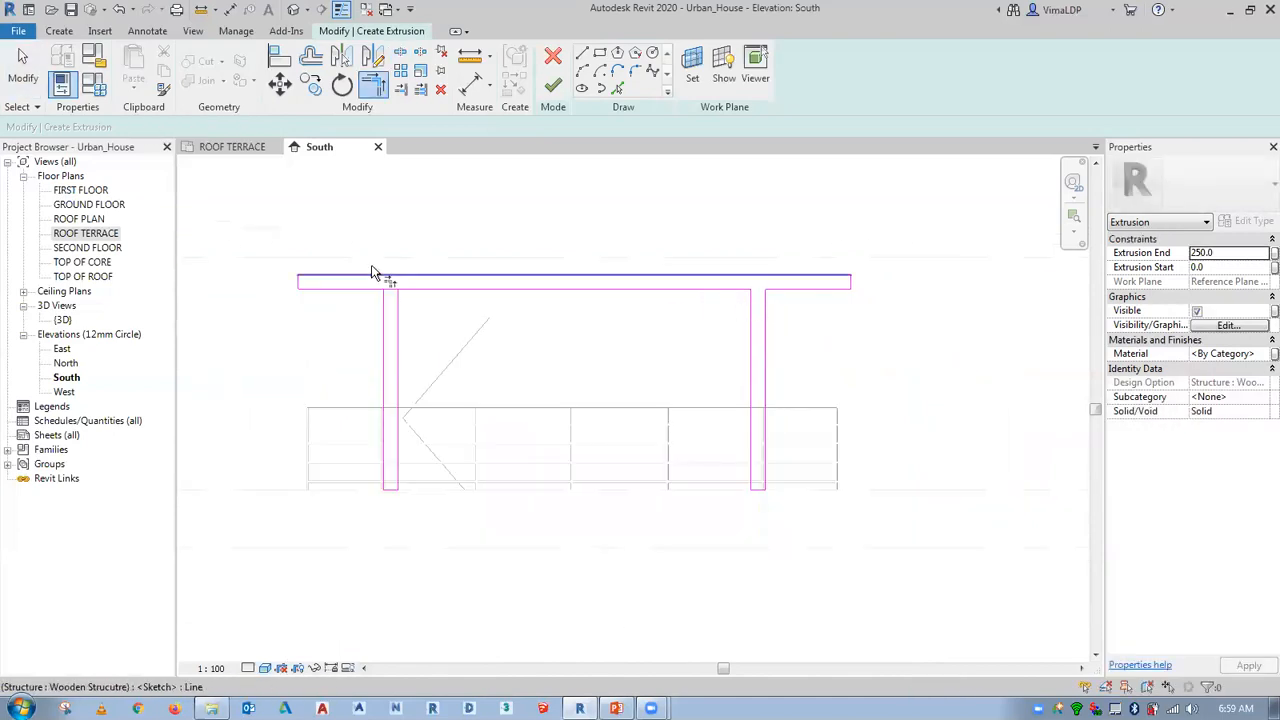
pyautogui.scroll(3, 371, 272)
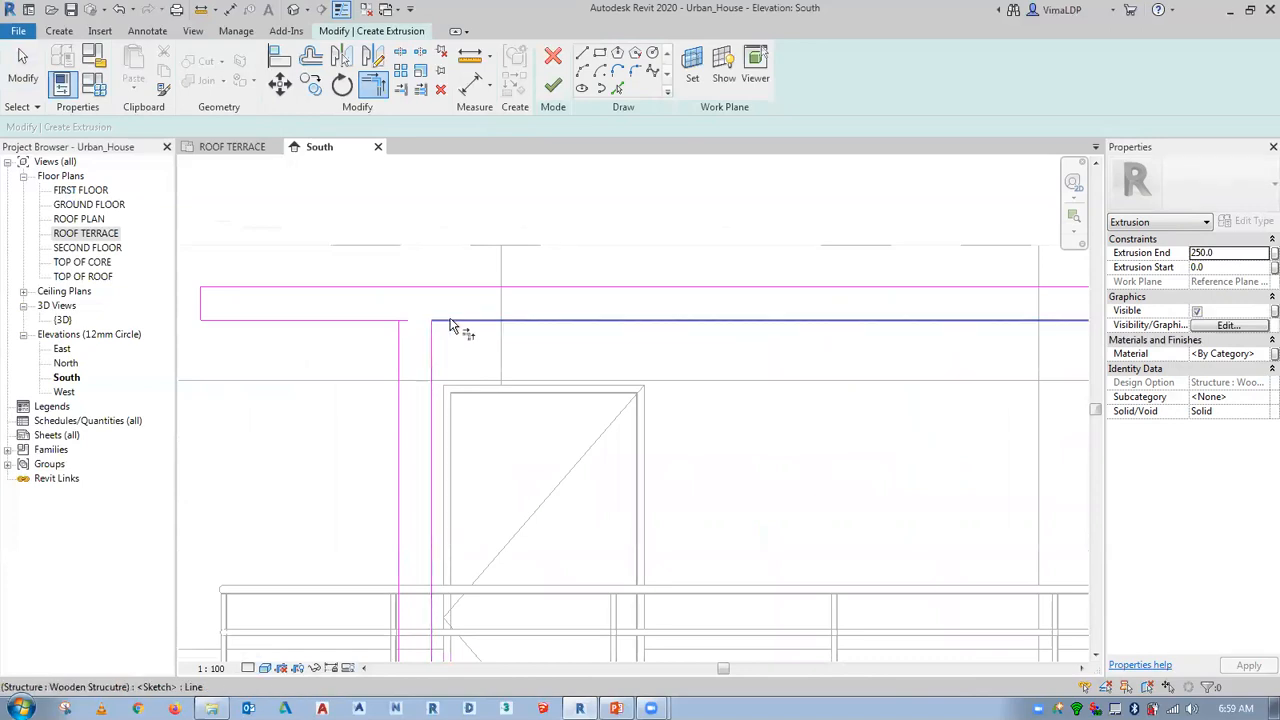
pyautogui.click(399, 326)
pyautogui.click(386, 321)
pyautogui.scroll(-4, 385, 321)
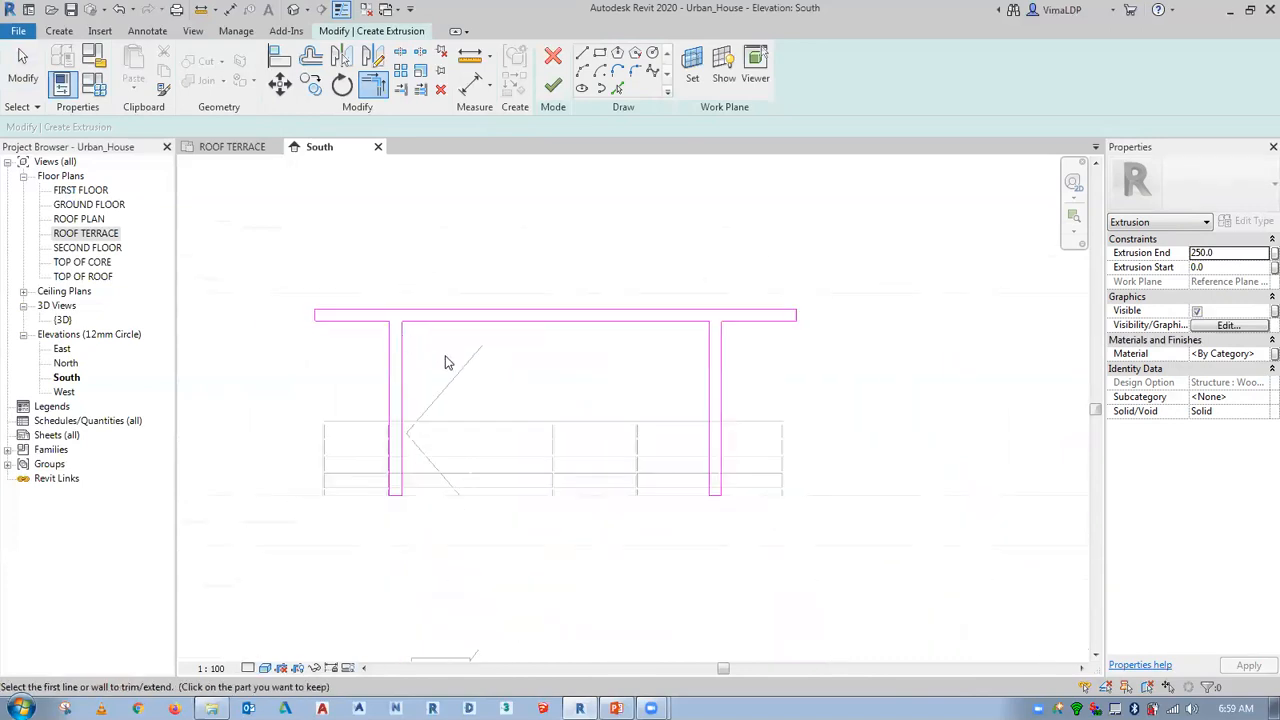
pyautogui.press('Escape')
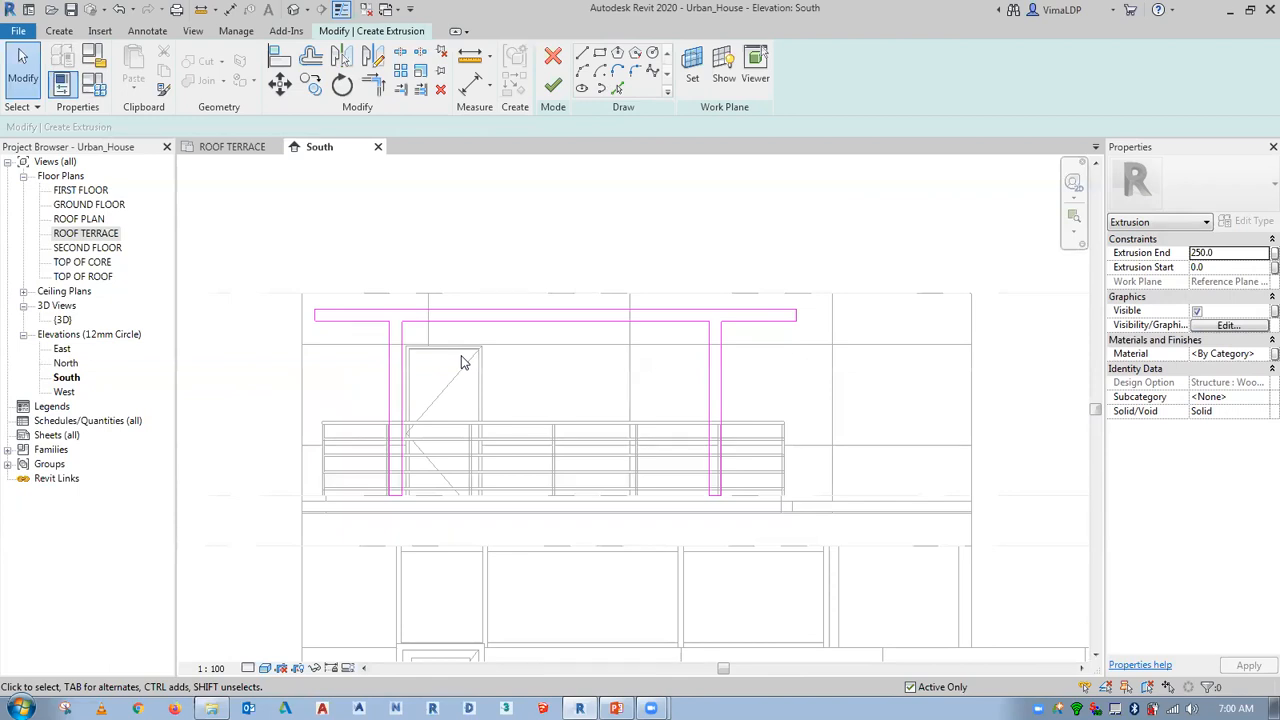
# Complete the column-and-beam extrusion with an Extrusion End of 200 and Wood - Cherry as its material.
pyautogui.click(1228, 255)
pyautogui.write('0')
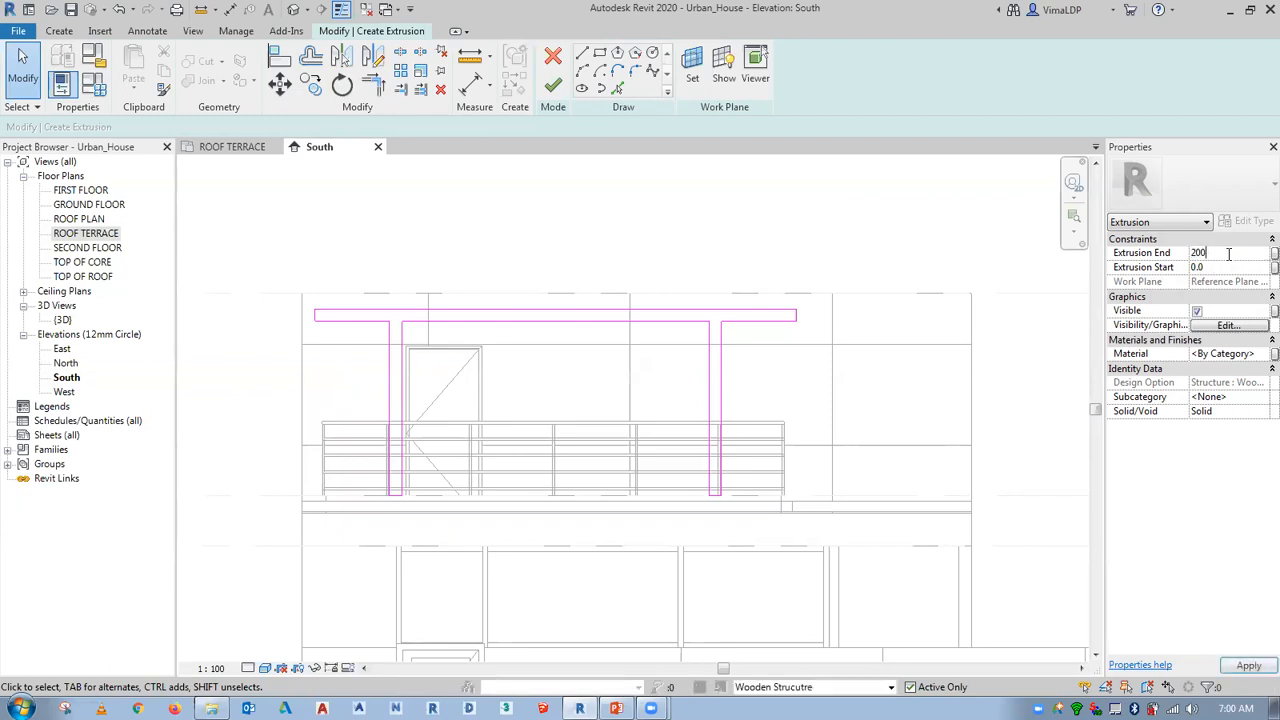
pyautogui.click(1256, 358)
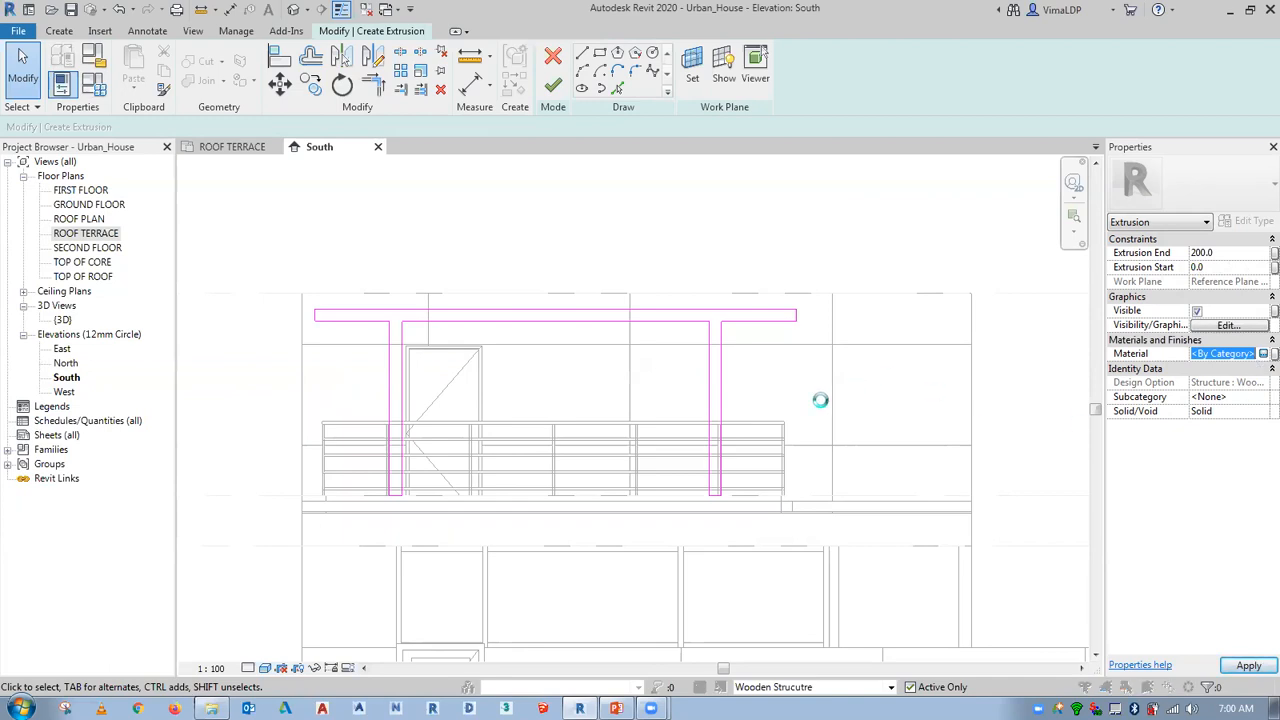
pyautogui.click(528, 427)
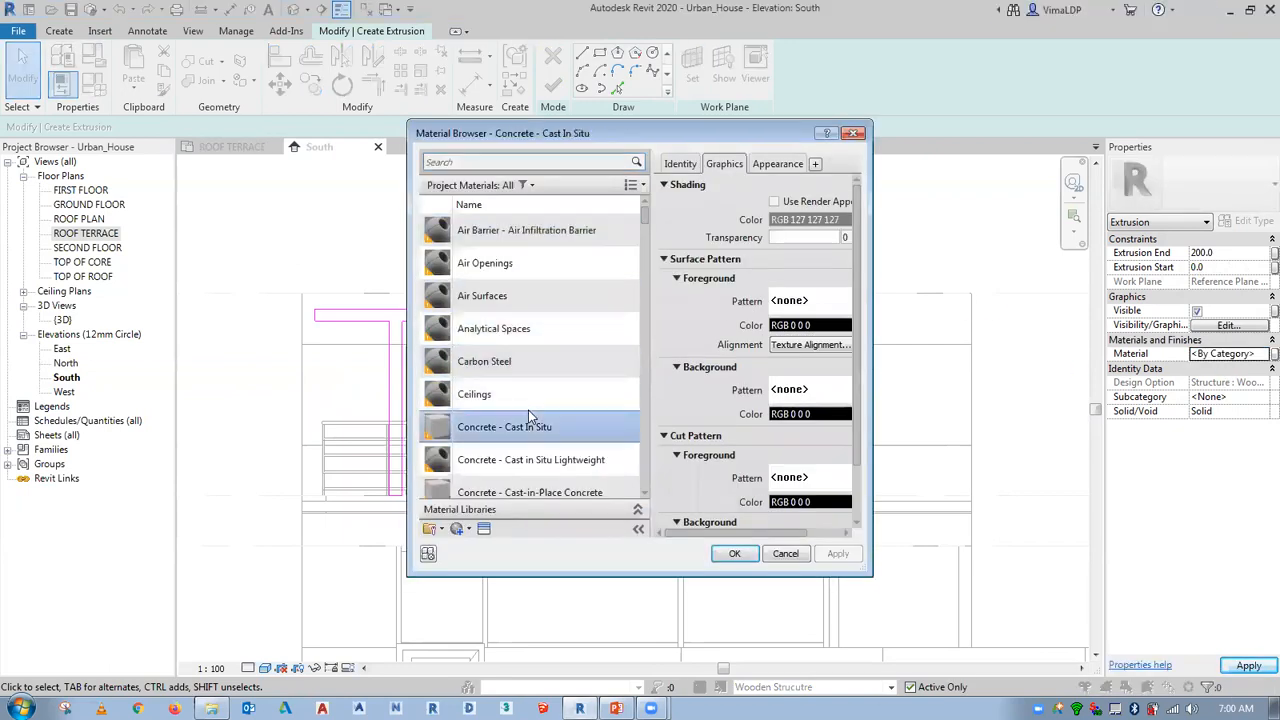
pyautogui.scroll(-3, 528, 413)
pyautogui.scroll(-3, 528, 415)
pyautogui.click(528, 420)
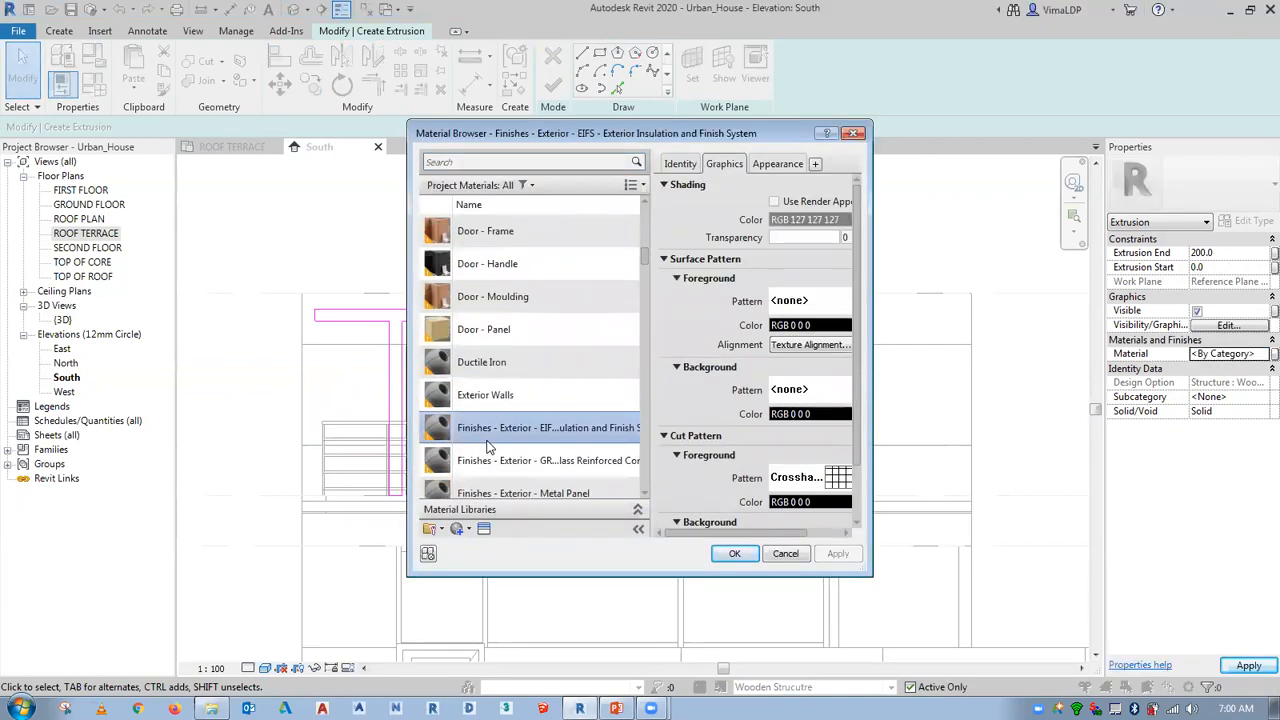
pyautogui.scroll(2, 500, 380)
pyautogui.scroll(-2, 508, 352)
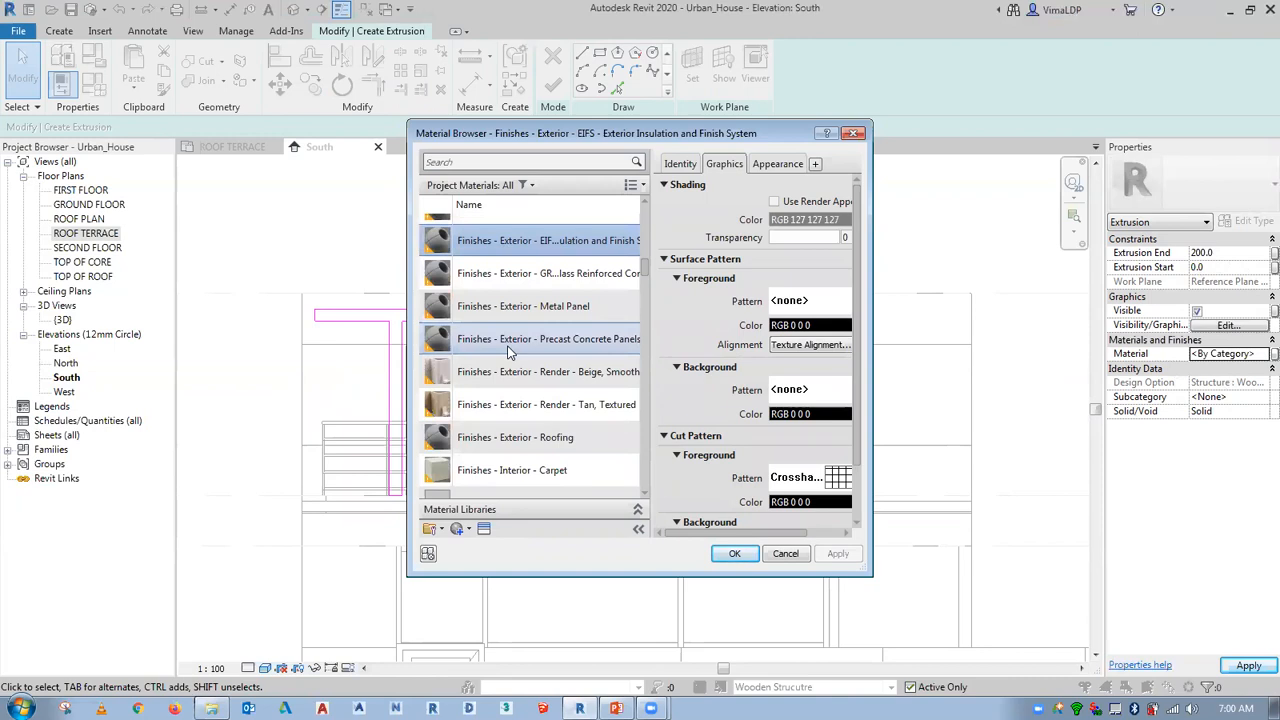
pyautogui.press('w')
pyautogui.scroll(-3, 515, 456)
pyautogui.scroll(2, 508, 290)
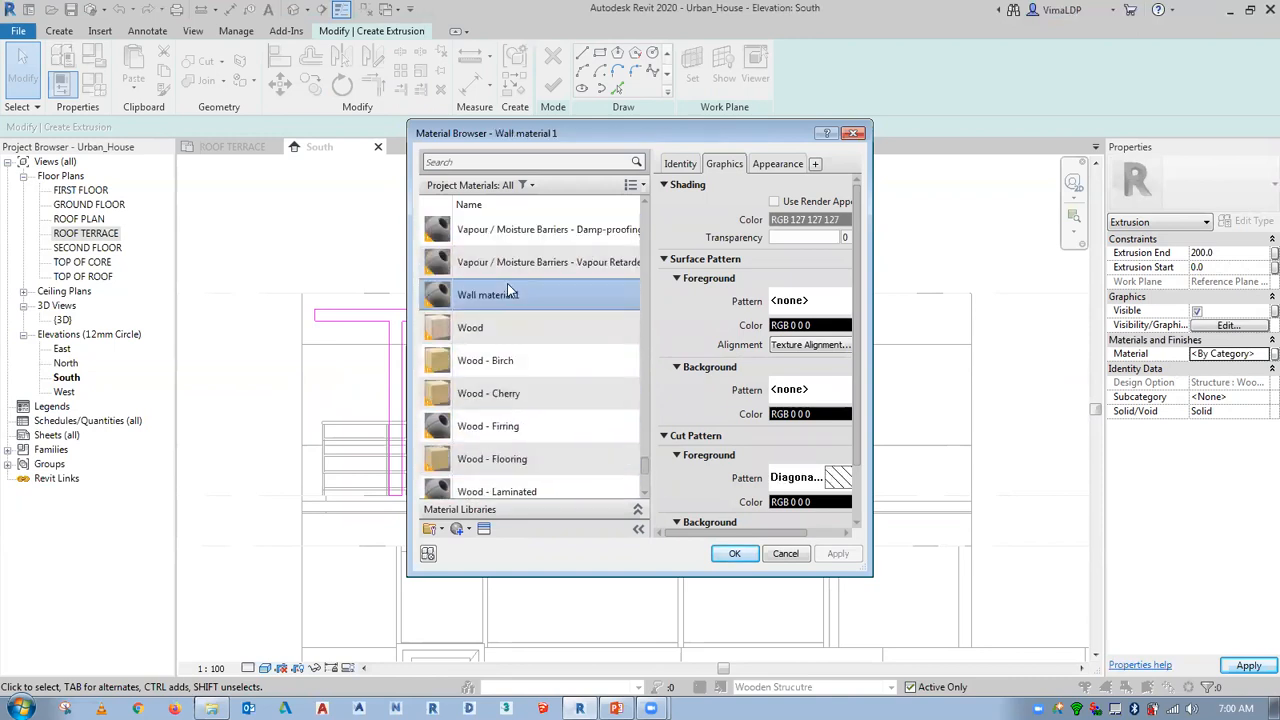
pyautogui.click(496, 392)
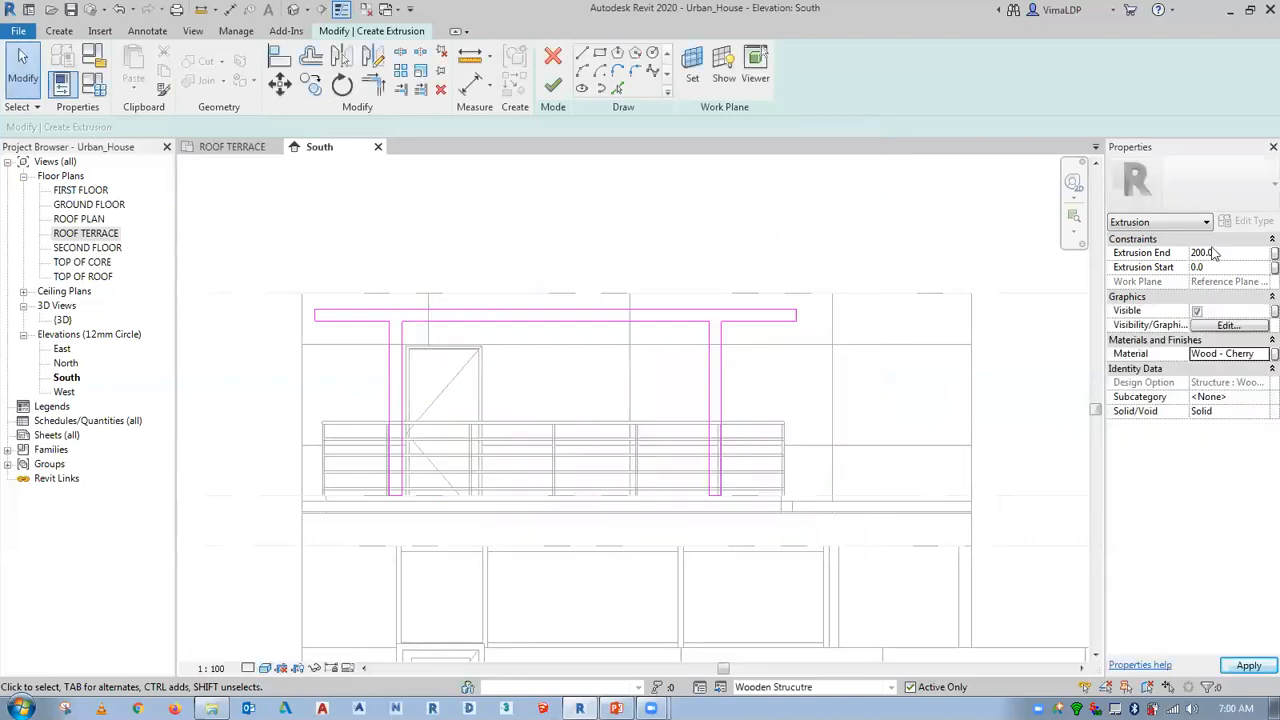
pyautogui.click(553, 85)
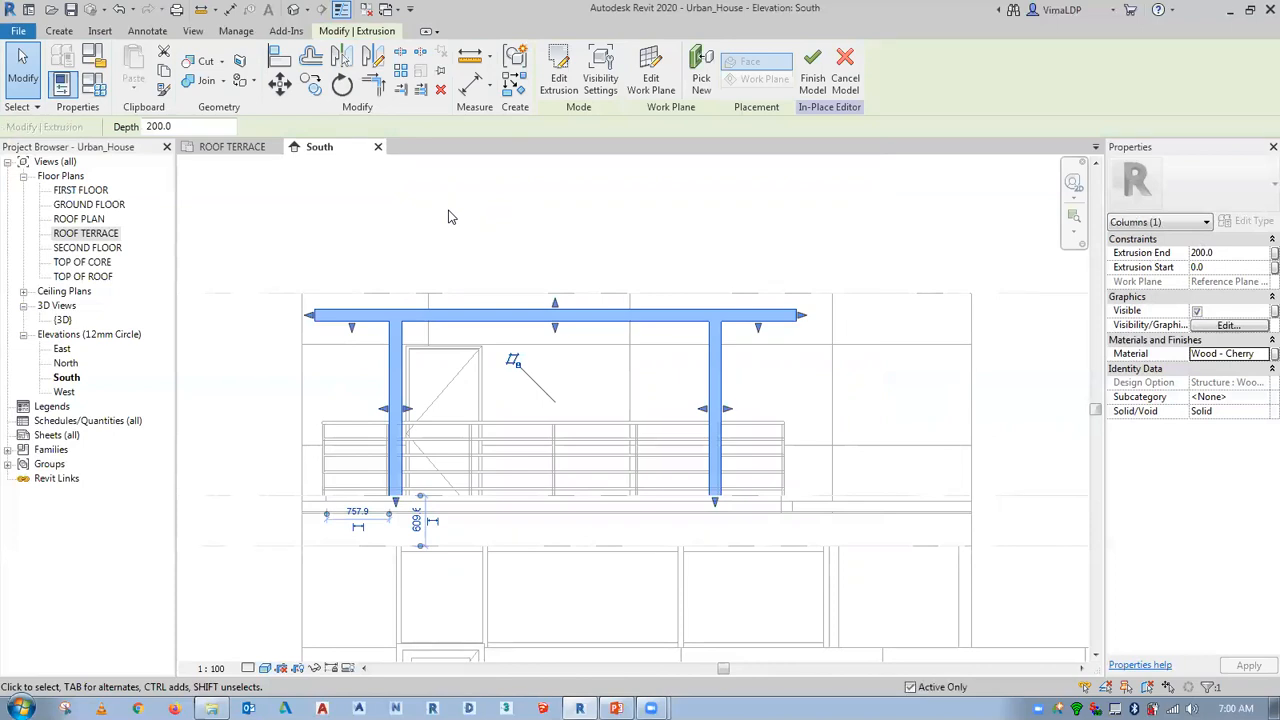
# Examine the frame's position against the roof joint lines in the ROOF TERRACE floor plan.
pyautogui.click(232, 145)
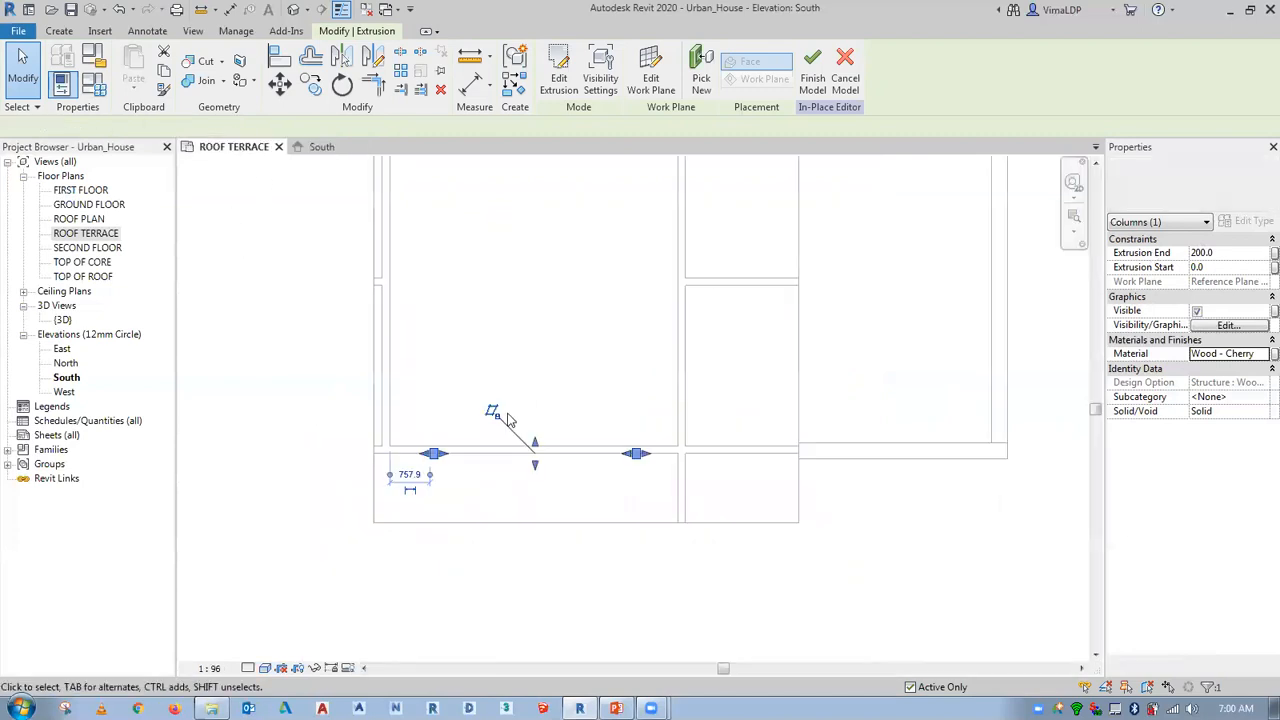
pyautogui.scroll(1, 410, 462)
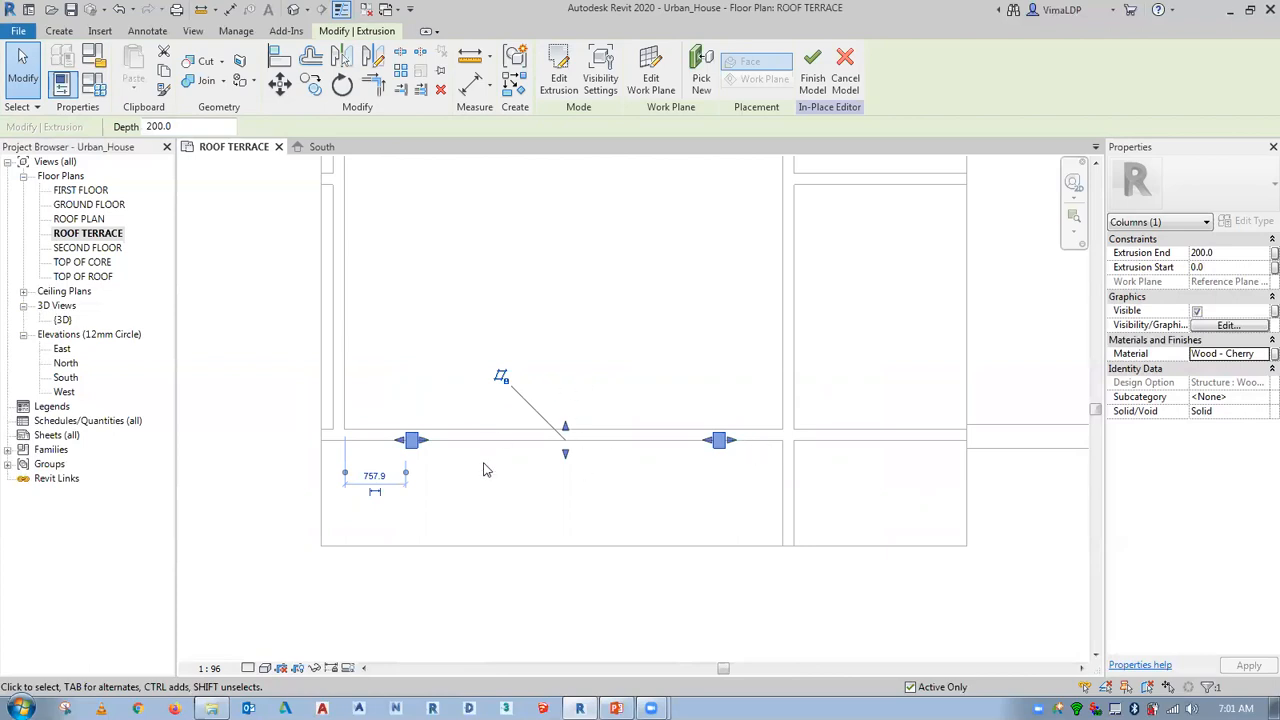
pyautogui.scroll(-5, 485, 462)
pyautogui.moveTo(549, 457); pyautogui.dragTo(566, 579, button='middle')
pyautogui.scroll(-3, 554, 503)
pyautogui.click(498, 267)
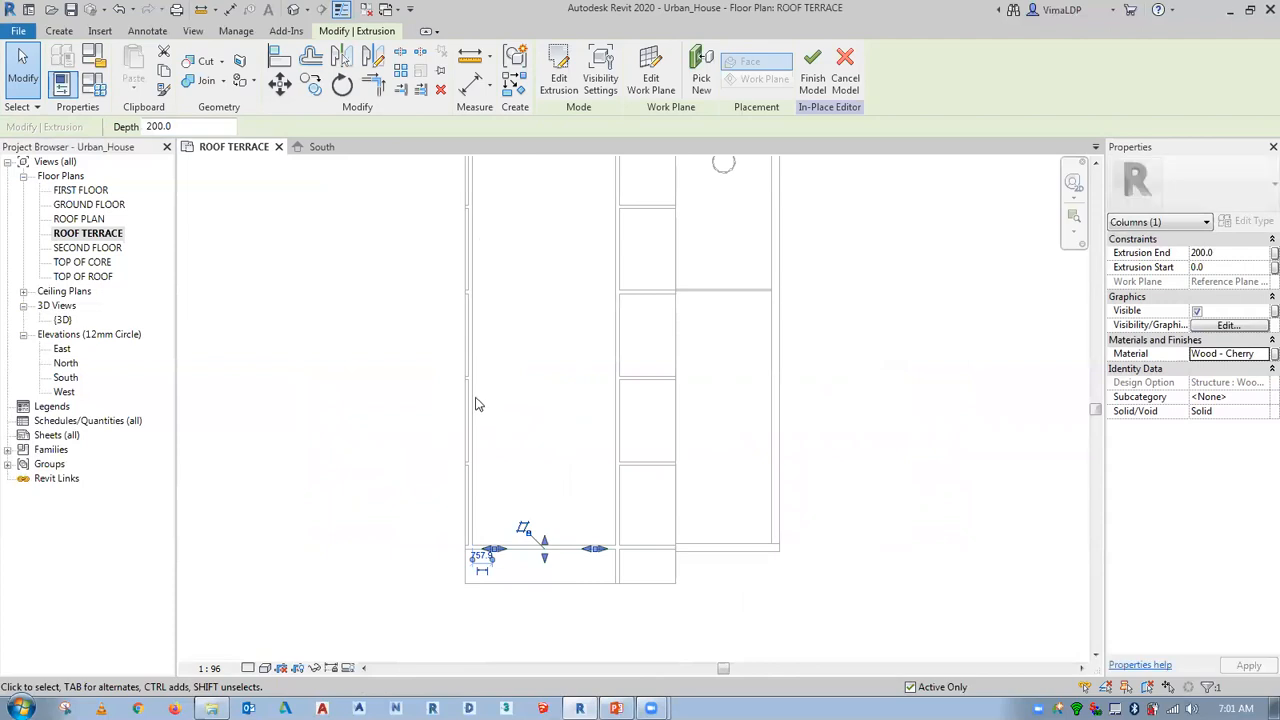
pyautogui.scroll(2, 451, 533)
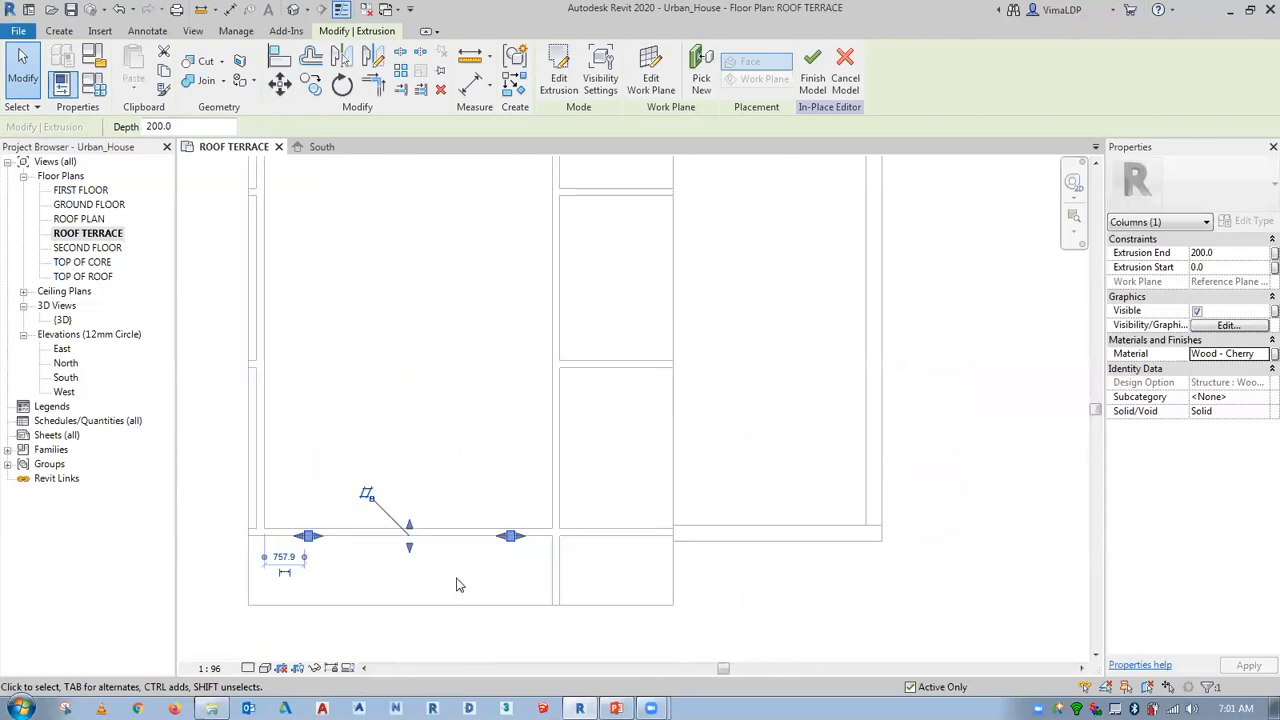
pyautogui.moveTo(496, 452); pyautogui.dragTo(582, 438, button='middle')
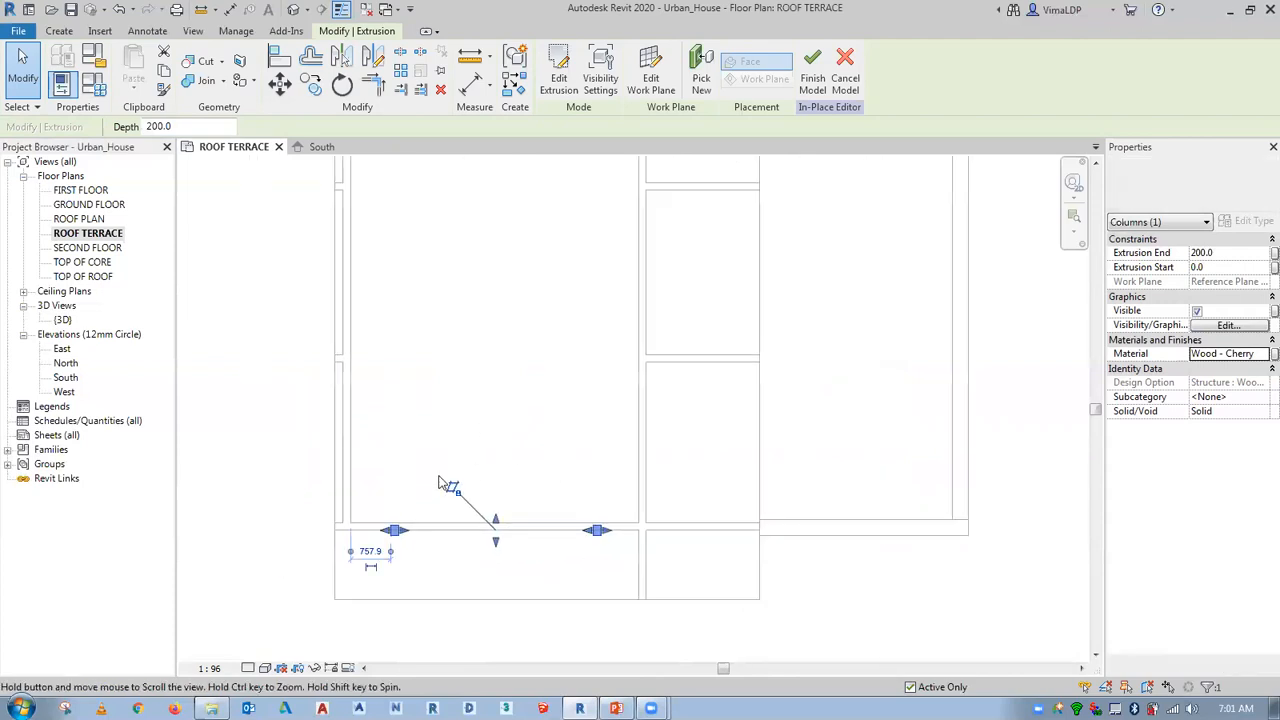
pyautogui.click(355, 554)
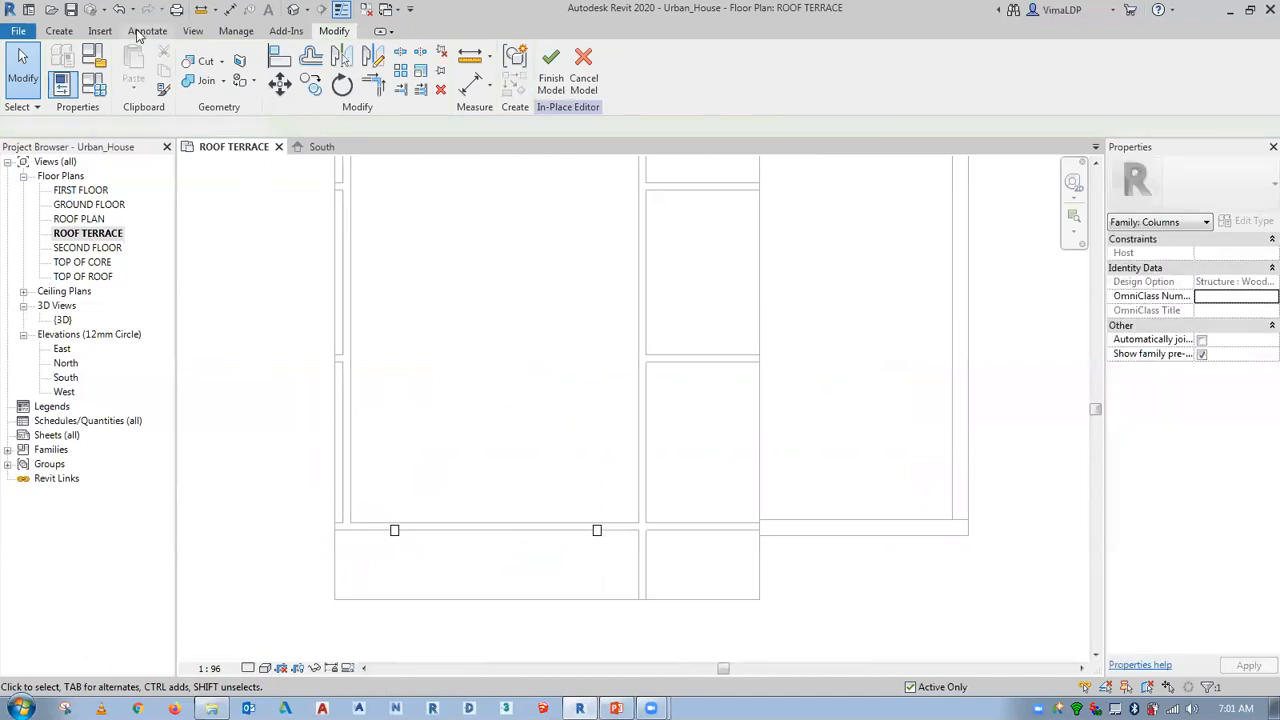
# Place an aligned dimension across the frame's depth, outside the terrace's west edge.
pyautogui.click(147, 31)
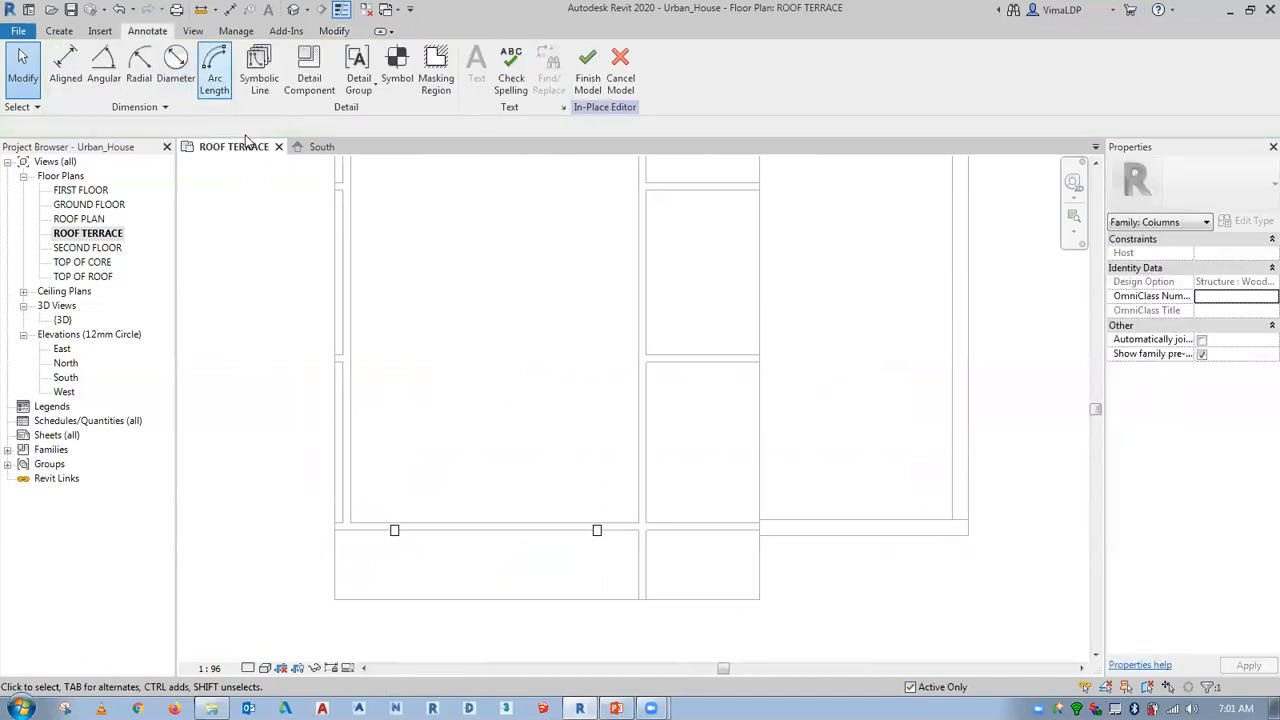
pyautogui.click(65, 65)
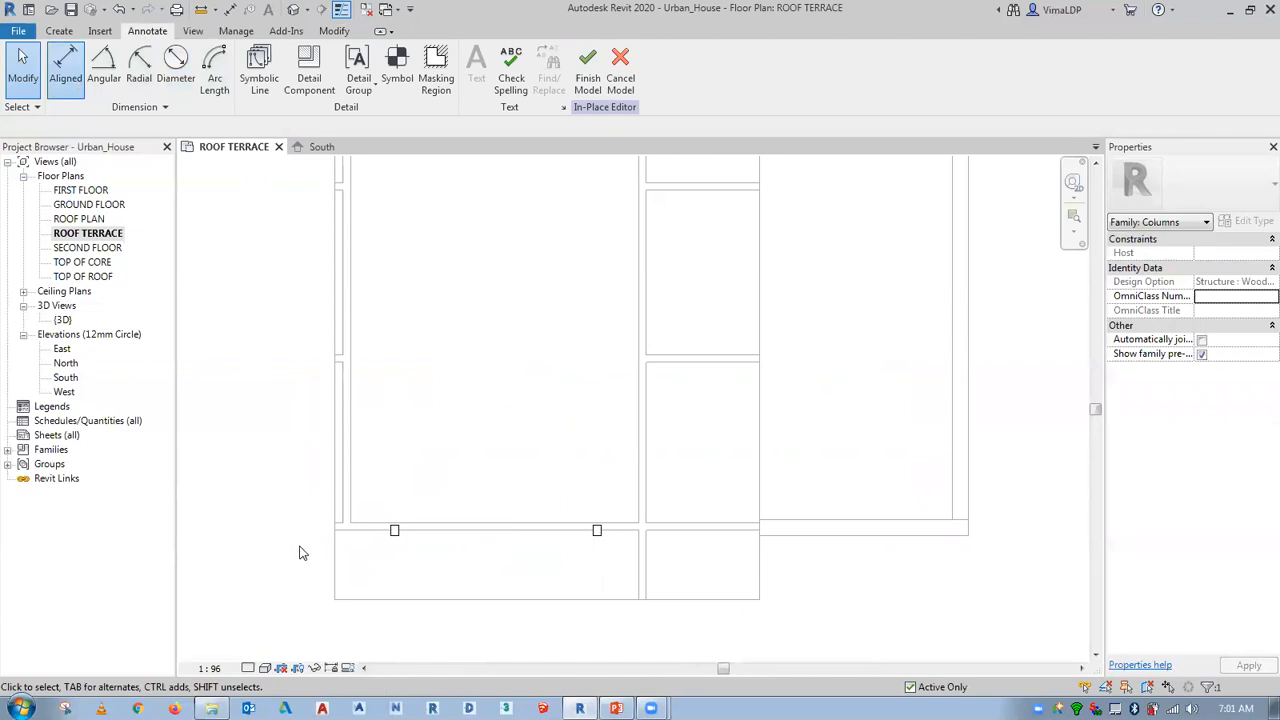
pyautogui.scroll(3, 390, 560)
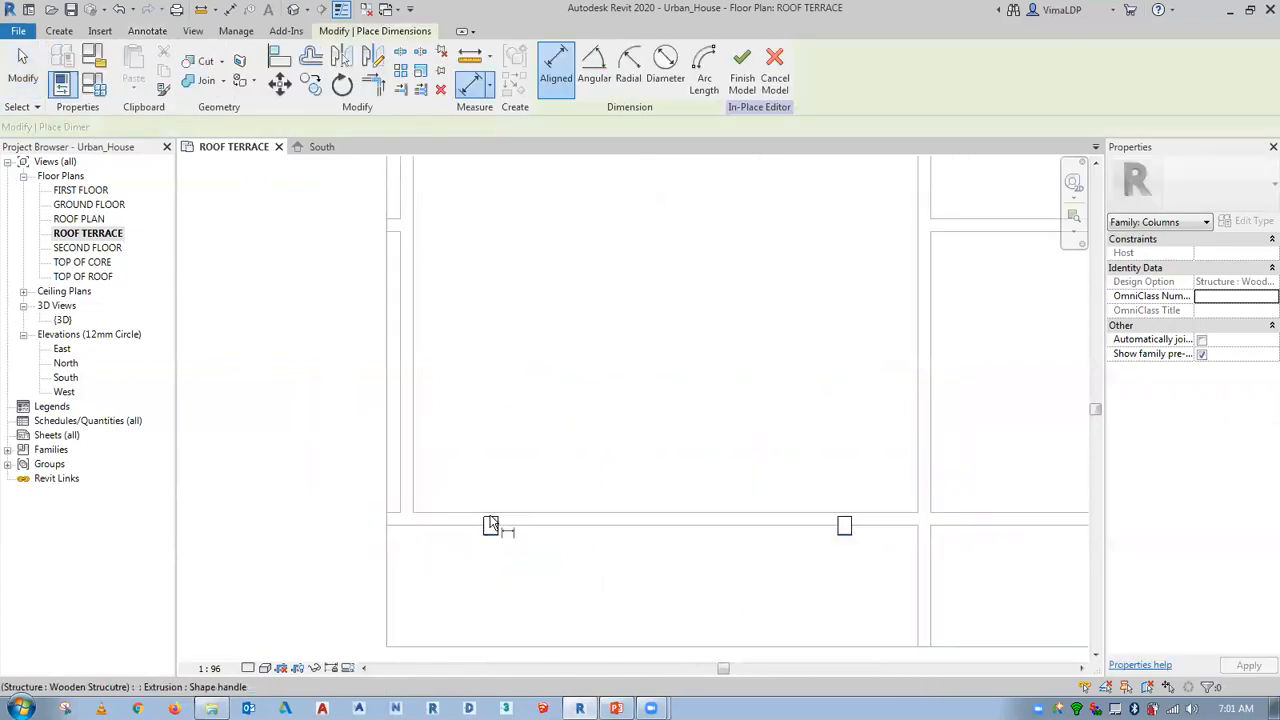
pyautogui.click(301, 538)
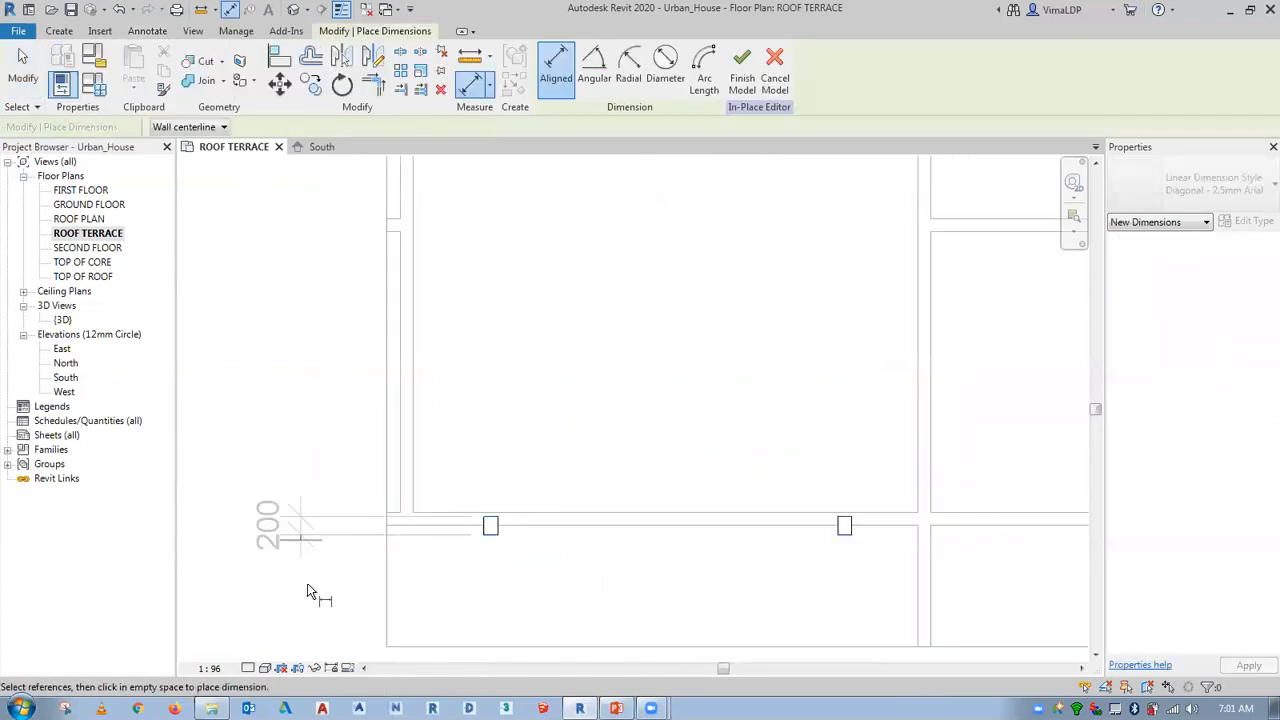
pyautogui.rightClick(299, 395)
pyautogui.click(312, 404)
pyautogui.press('Escape')
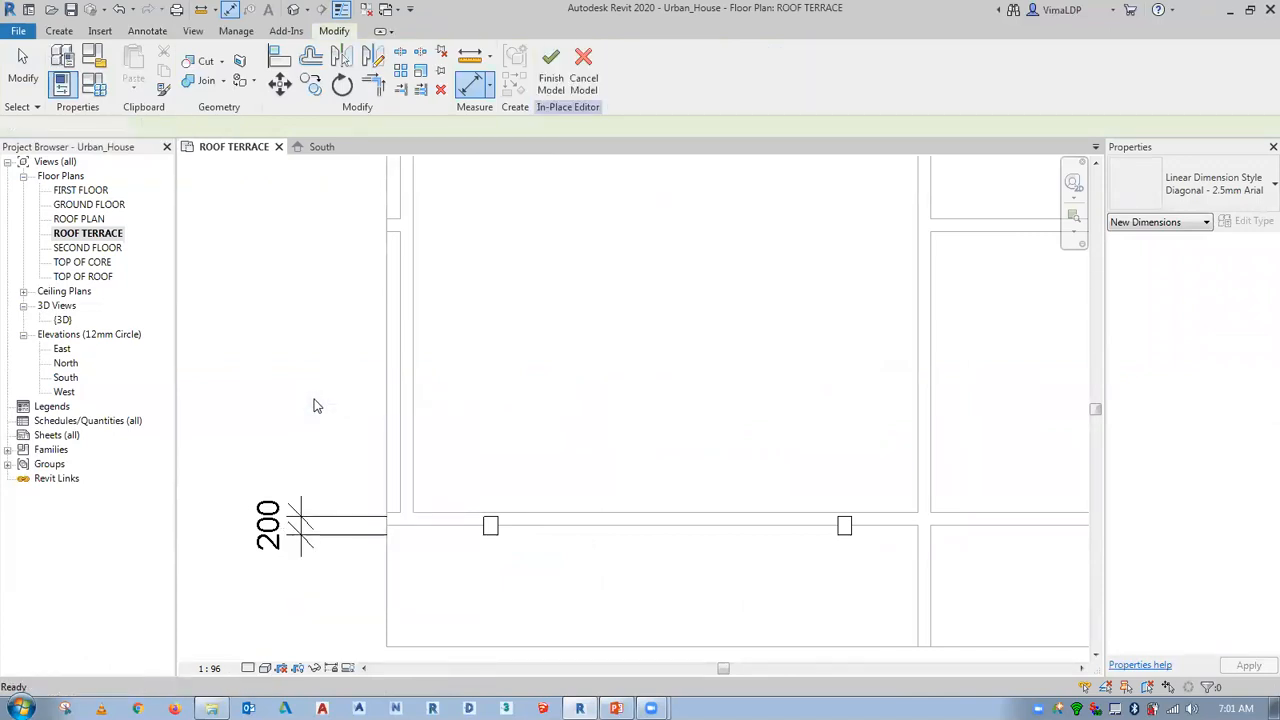
# Align the frame's outer face with the crosswise roof joint line one bay inward from the terrace's south end.
pyautogui.scroll(-3, 469, 394)
pyautogui.scroll(2, 475, 421)
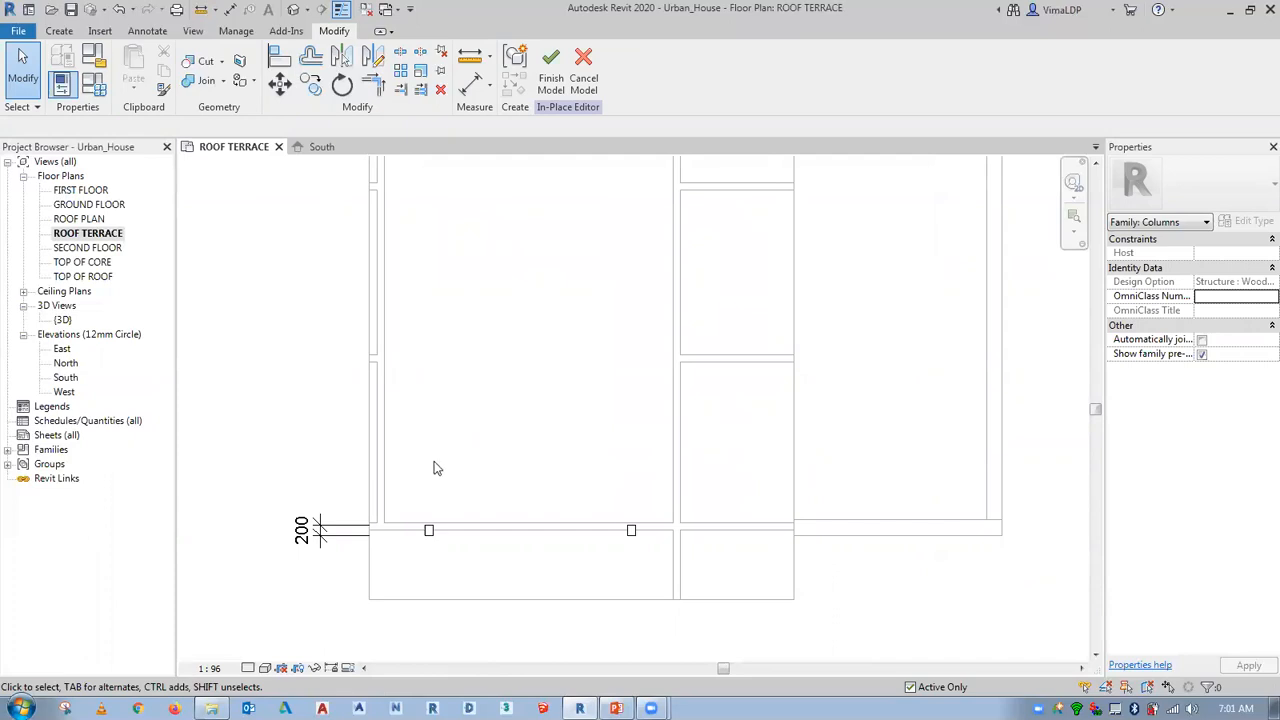
pyautogui.click(280, 66)
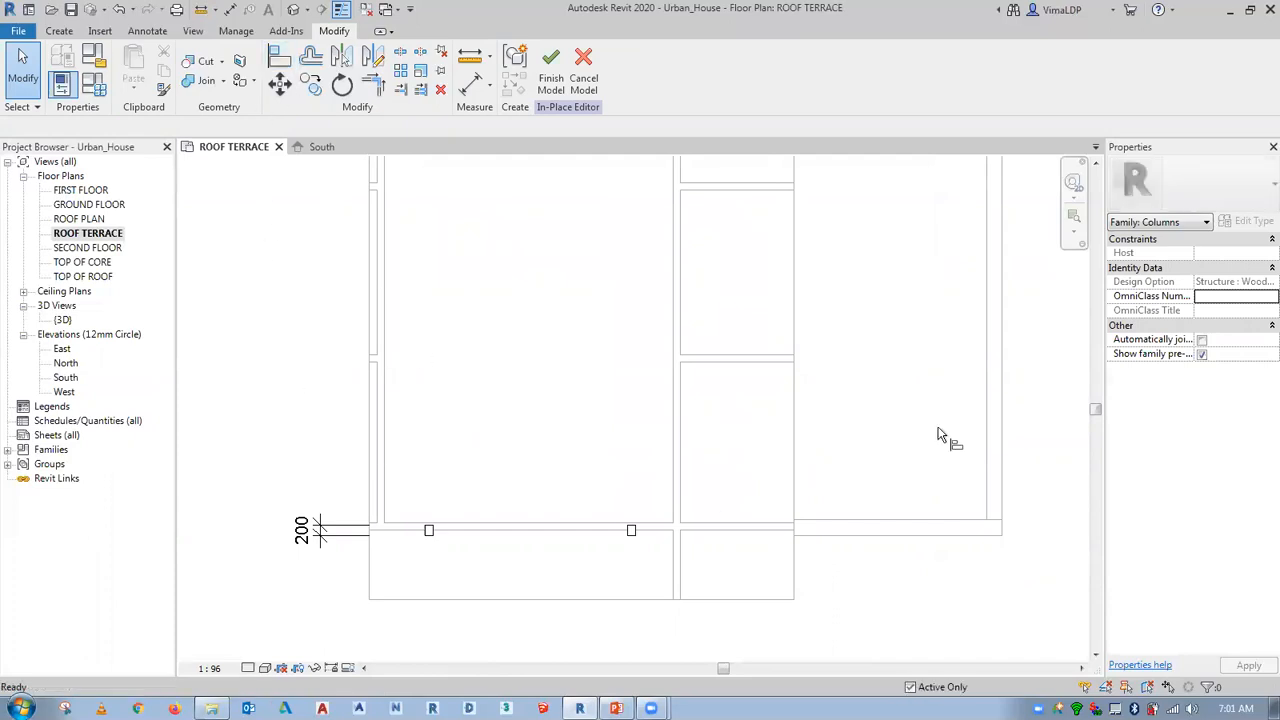
pyautogui.click(720, 362)
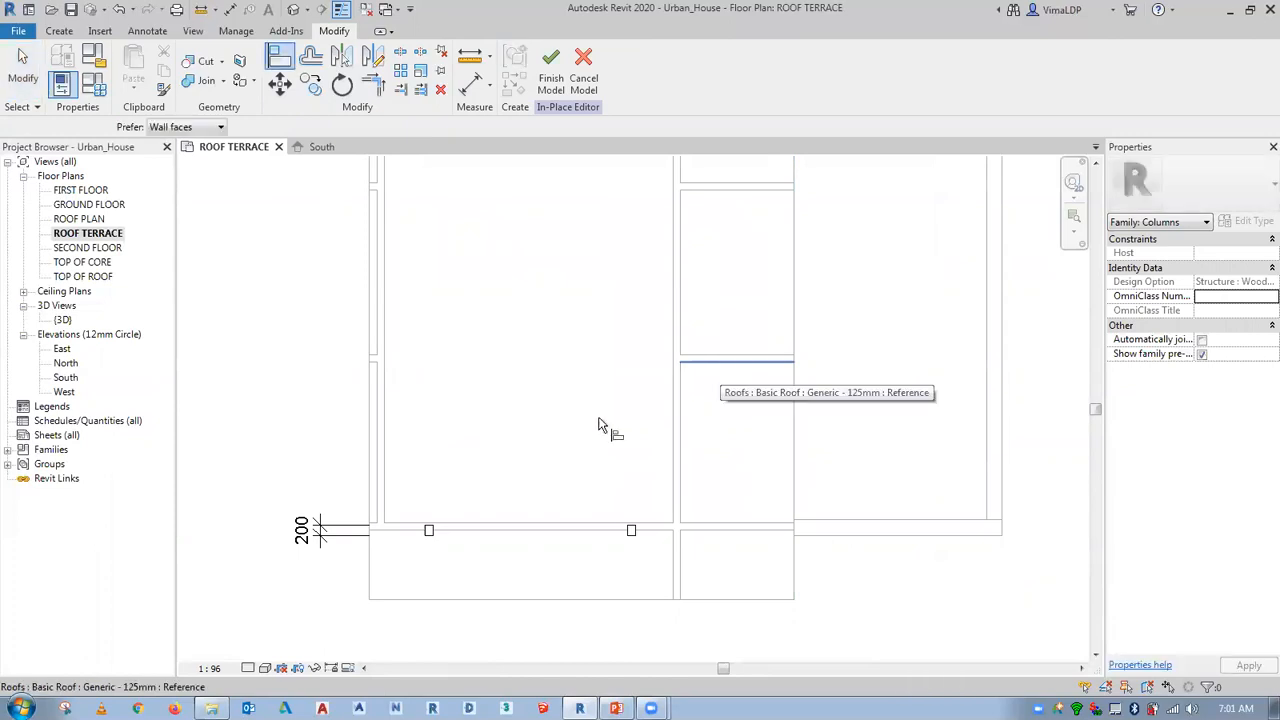
pyautogui.click(631, 531)
pyautogui.press('Escape')
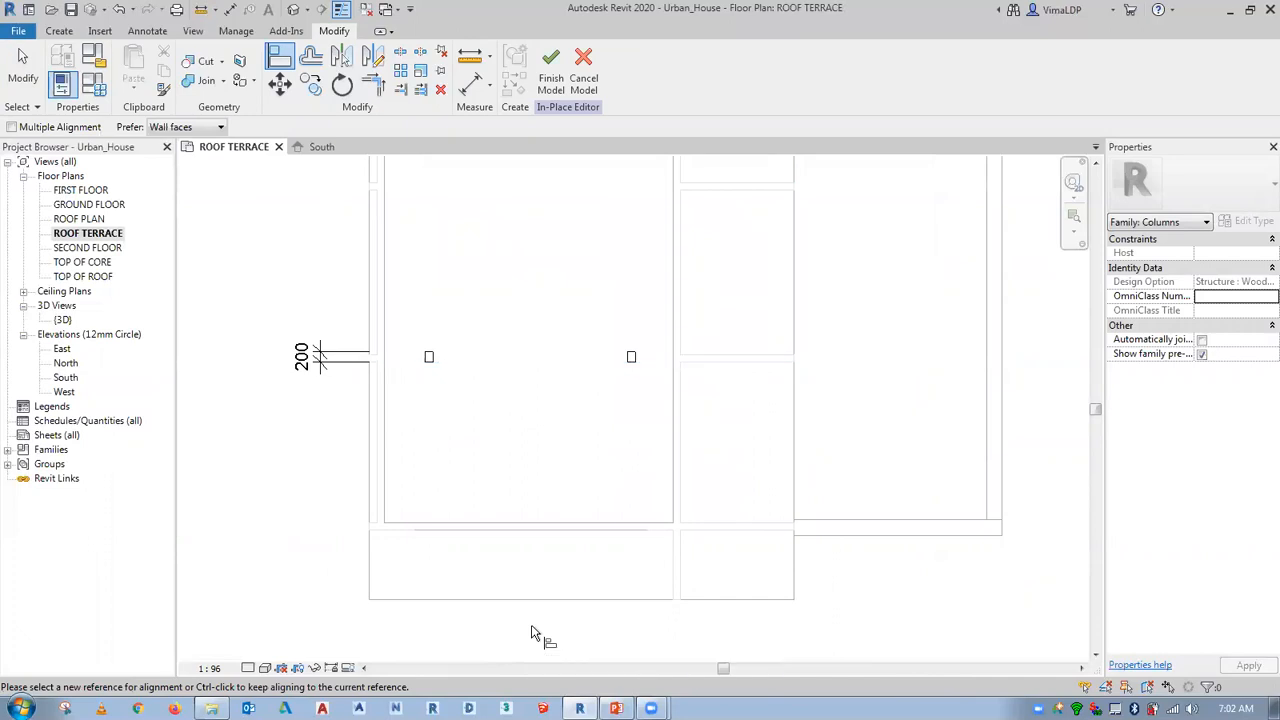
pyautogui.press('Escape')
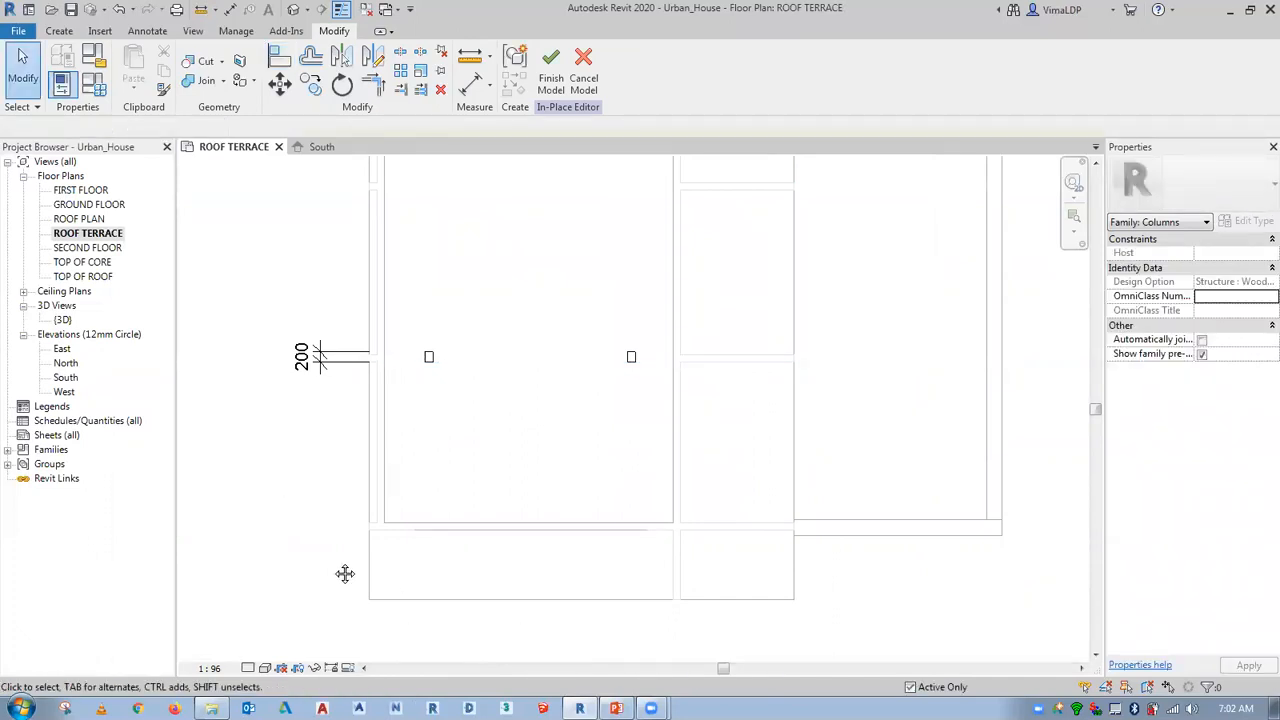
# Copy the frame onto each of the next three crosswise roof joint lines toward the terrace door, with Multiple on and Constrain off.
pyautogui.scroll(-2, 343, 571)
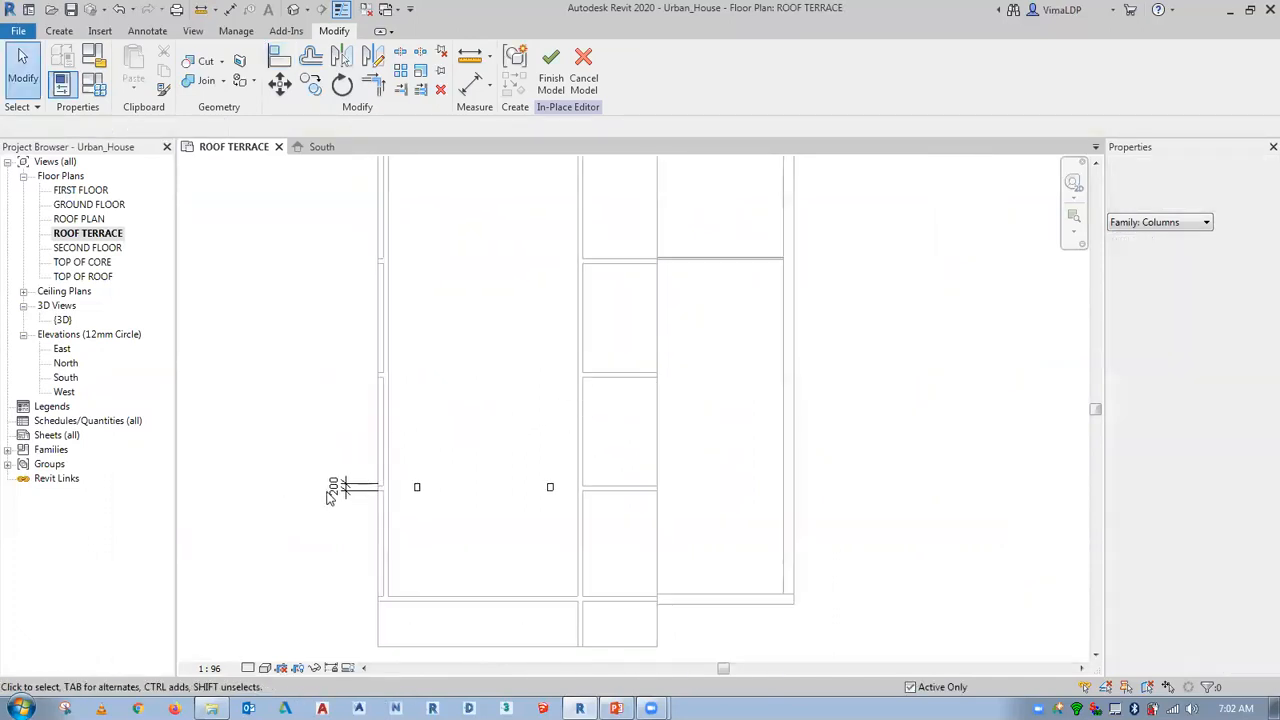
pyautogui.scroll(3, 437, 463)
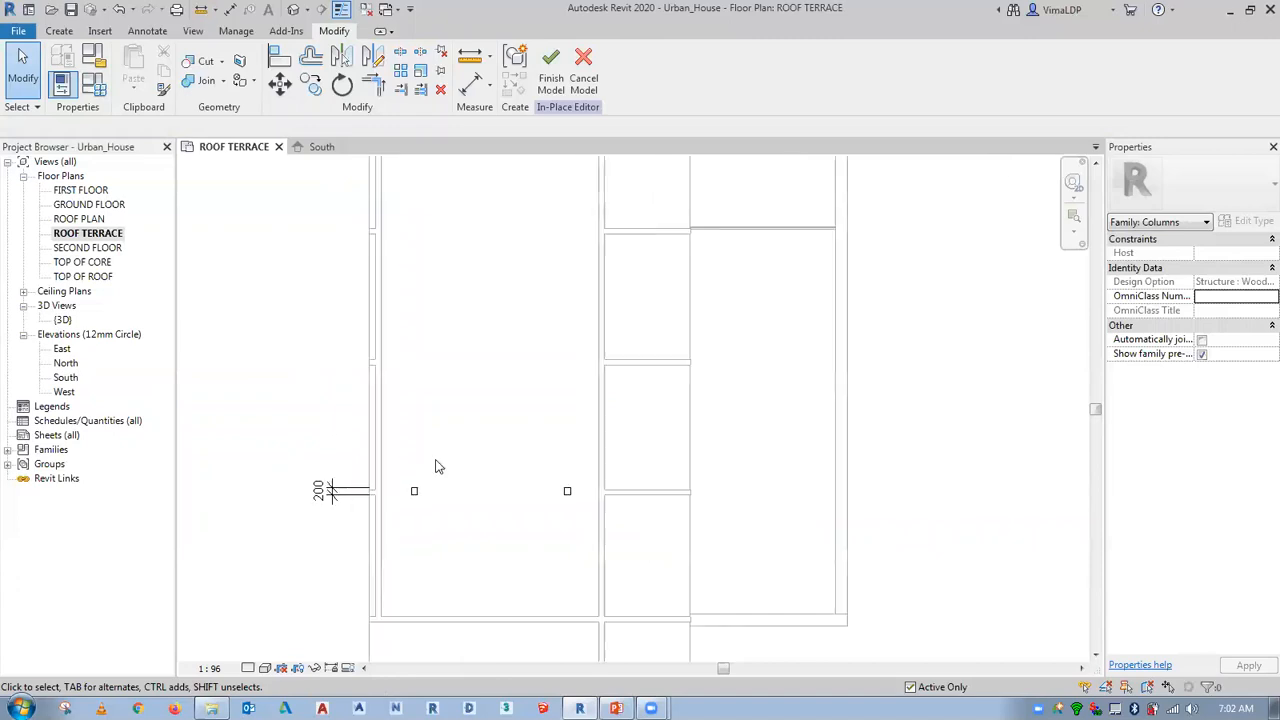
pyautogui.click(405, 508)
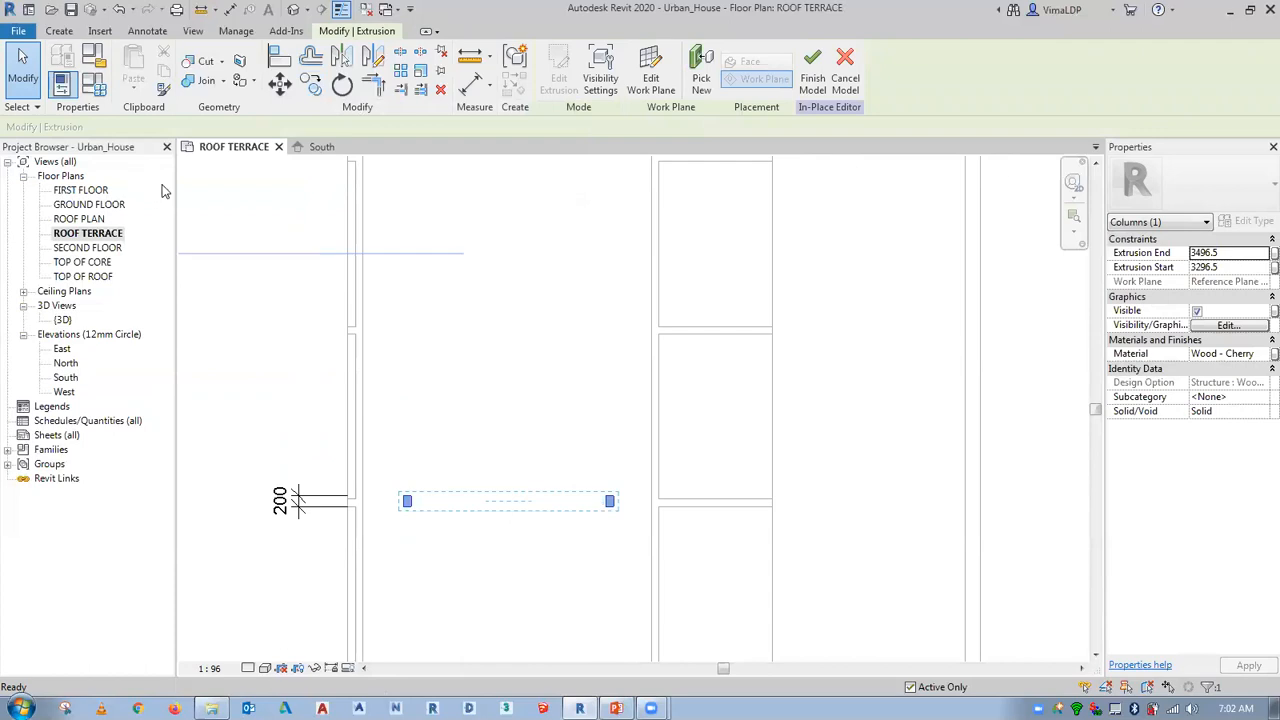
pyautogui.press('m')
pyautogui.press('v')
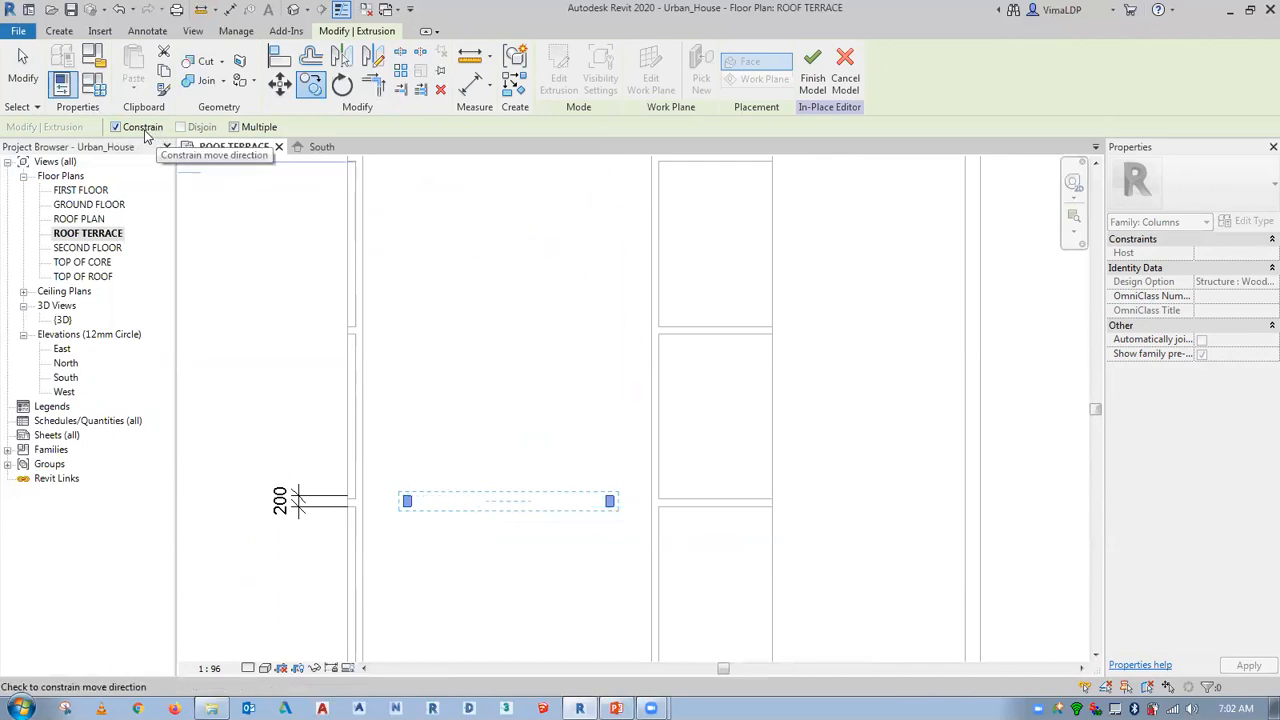
pyautogui.click(145, 133)
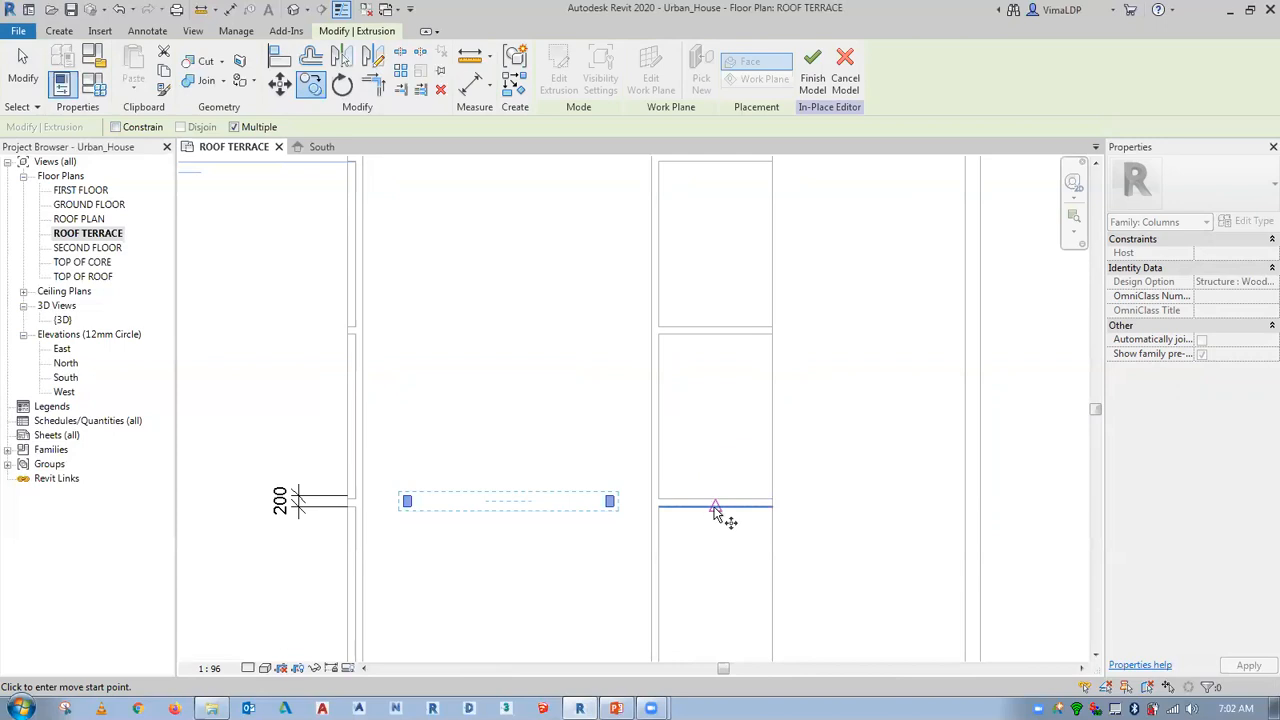
pyautogui.click(716, 514)
pyautogui.click(715, 336)
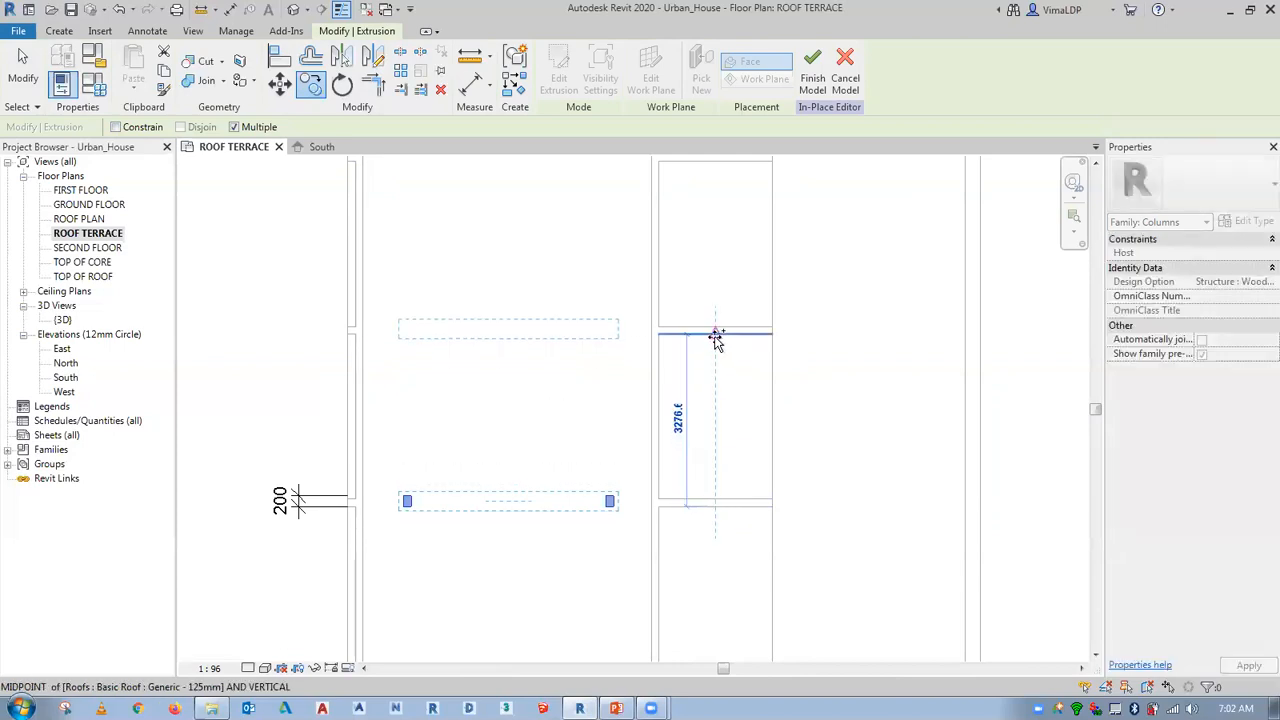
pyautogui.moveTo(722, 327); pyautogui.dragTo(729, 488, button='middle')
pyautogui.click(723, 322)
pyautogui.moveTo(716, 375); pyautogui.dragTo(717, 405, button='middle')
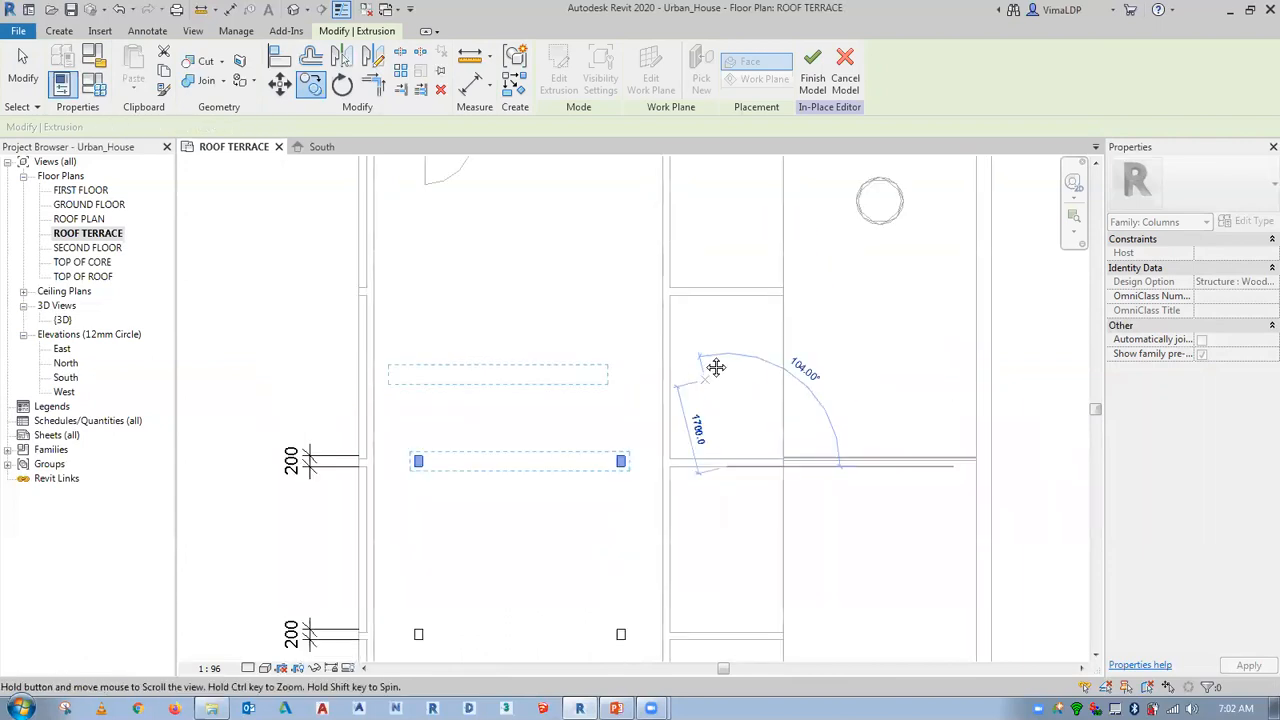
pyautogui.click(726, 318)
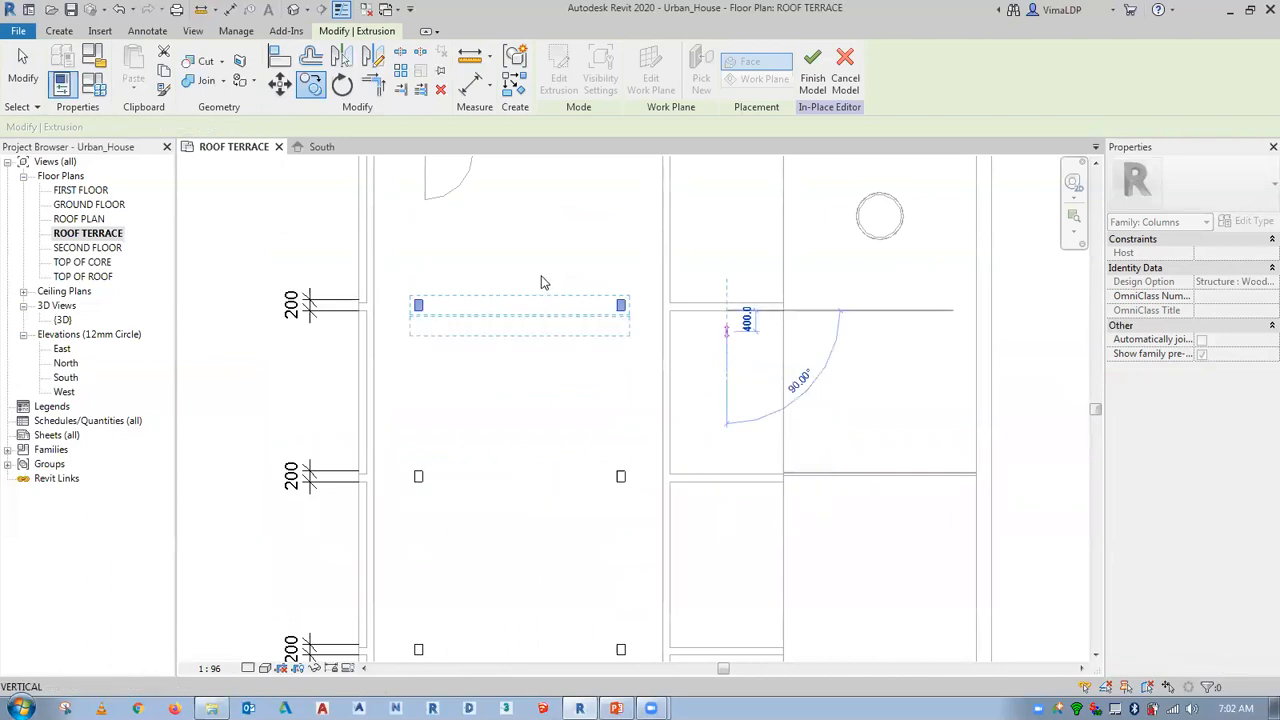
pyautogui.scroll(-1, 546, 275)
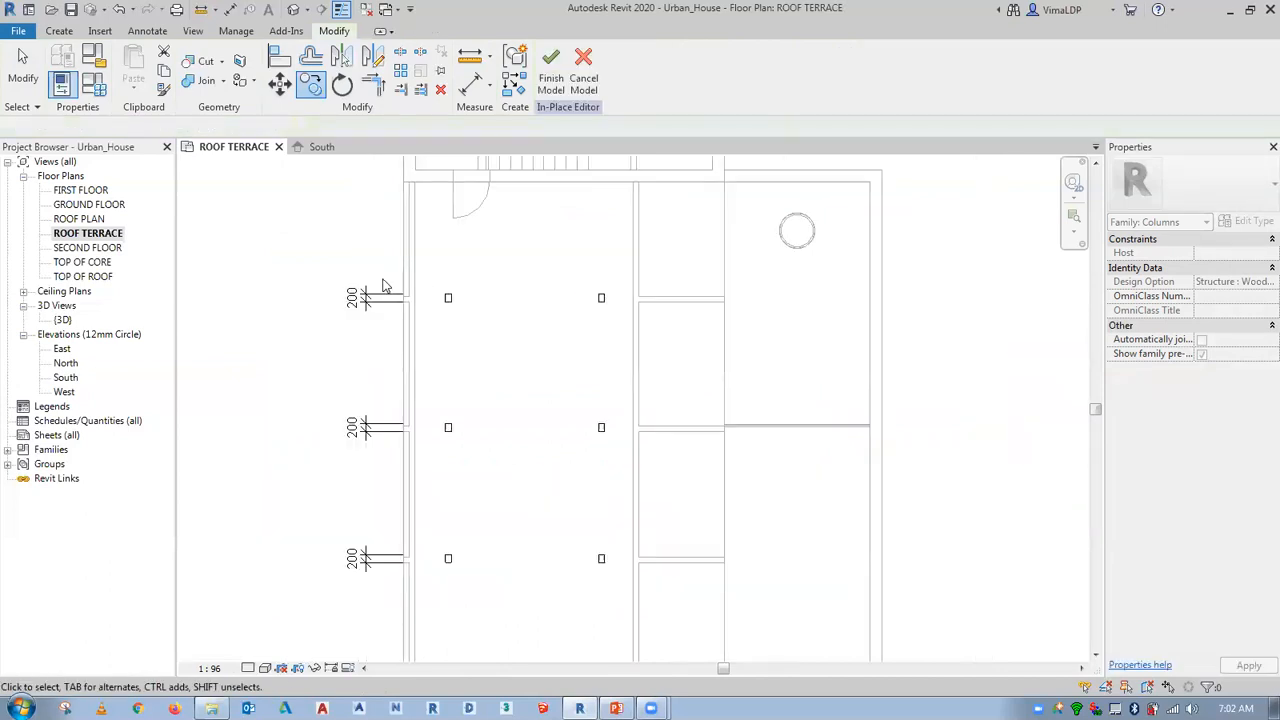
# Delete the depth dimensions beside all the frames.
pyautogui.scroll(-1, 358, 248)
pyautogui.moveTo(355, 242); pyautogui.dragTo(314, 600)
pyautogui.press('Delete')
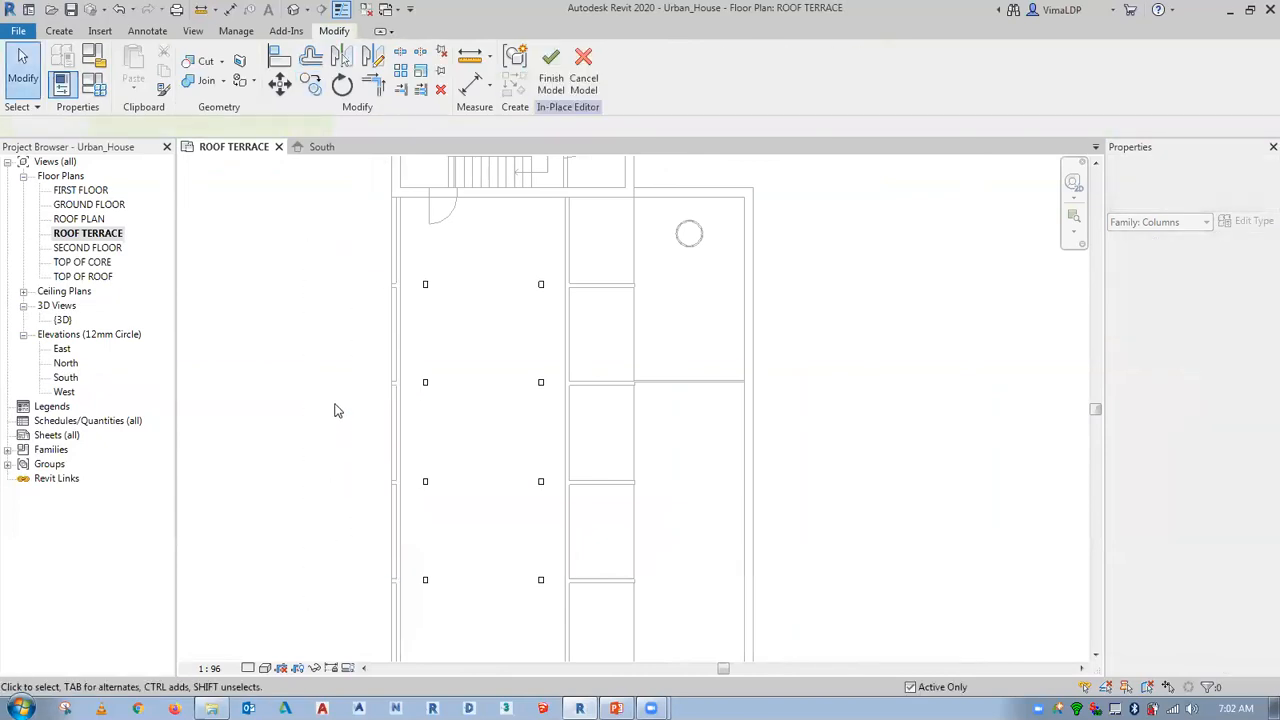
# Finish the in-place column model in the 3D view and close the South elevation.
pyautogui.scroll(-1, 285, 412)
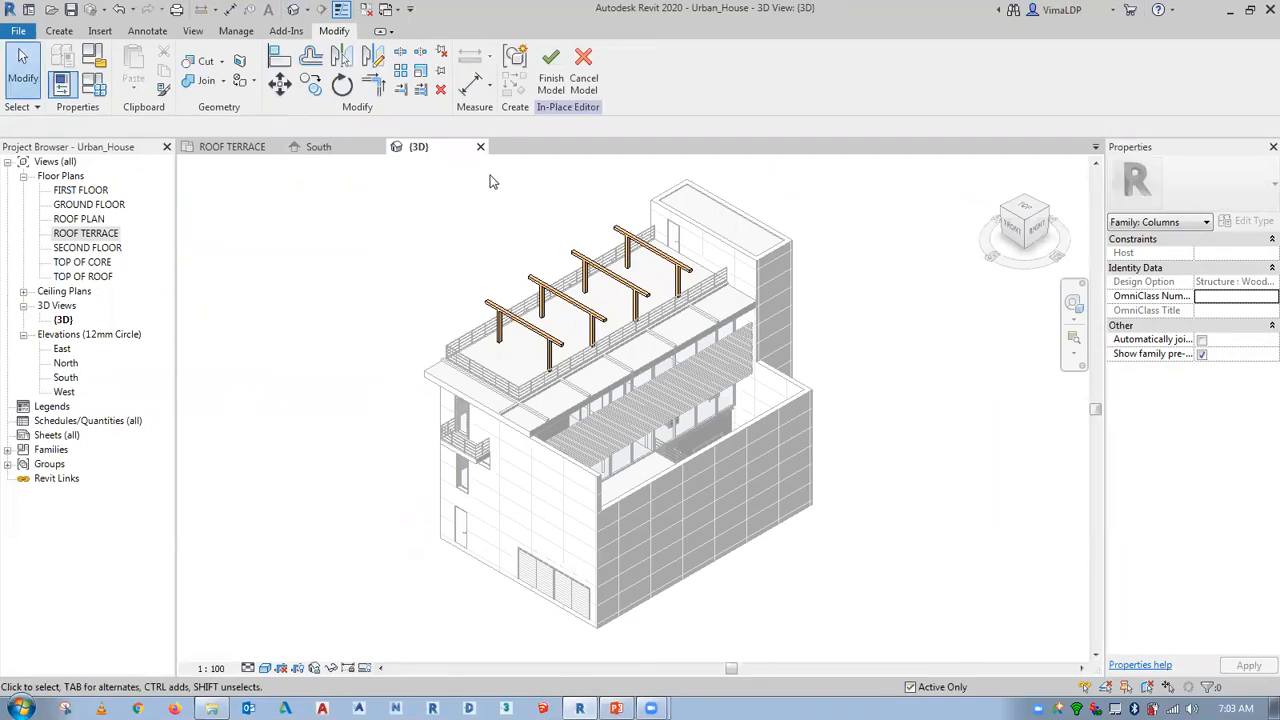
pyautogui.click(551, 72)
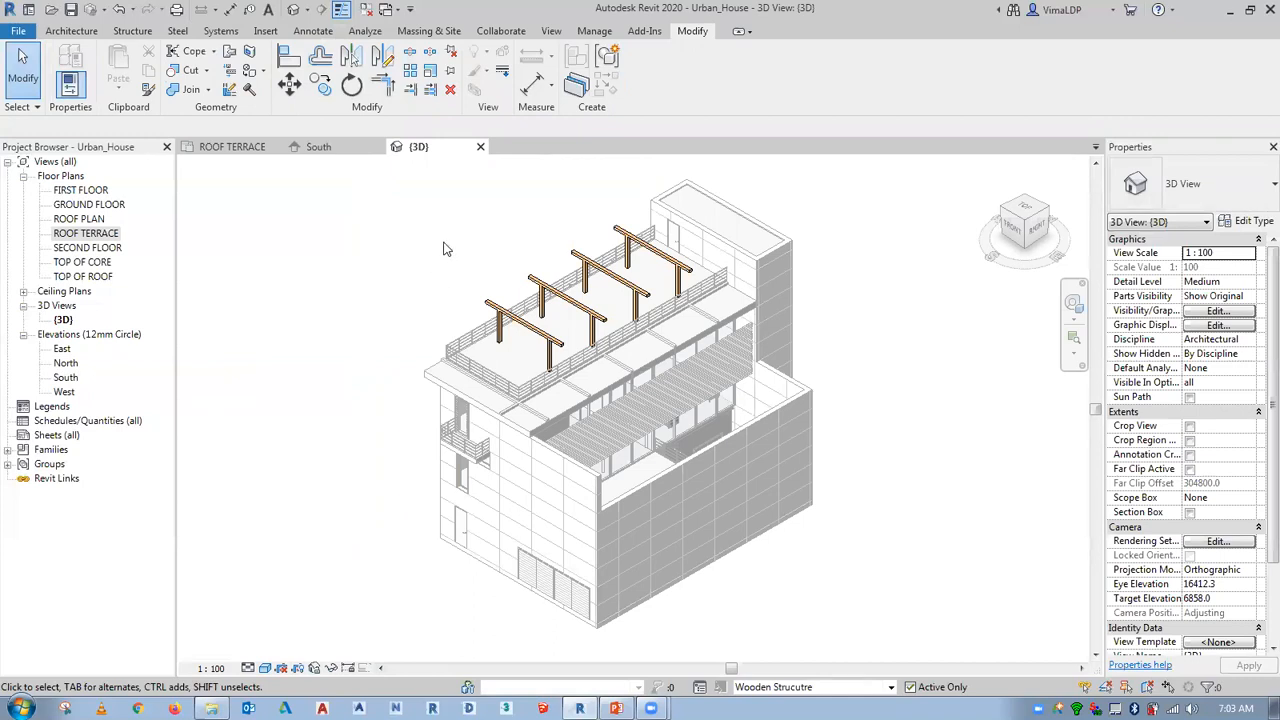
pyautogui.click(305, 149)
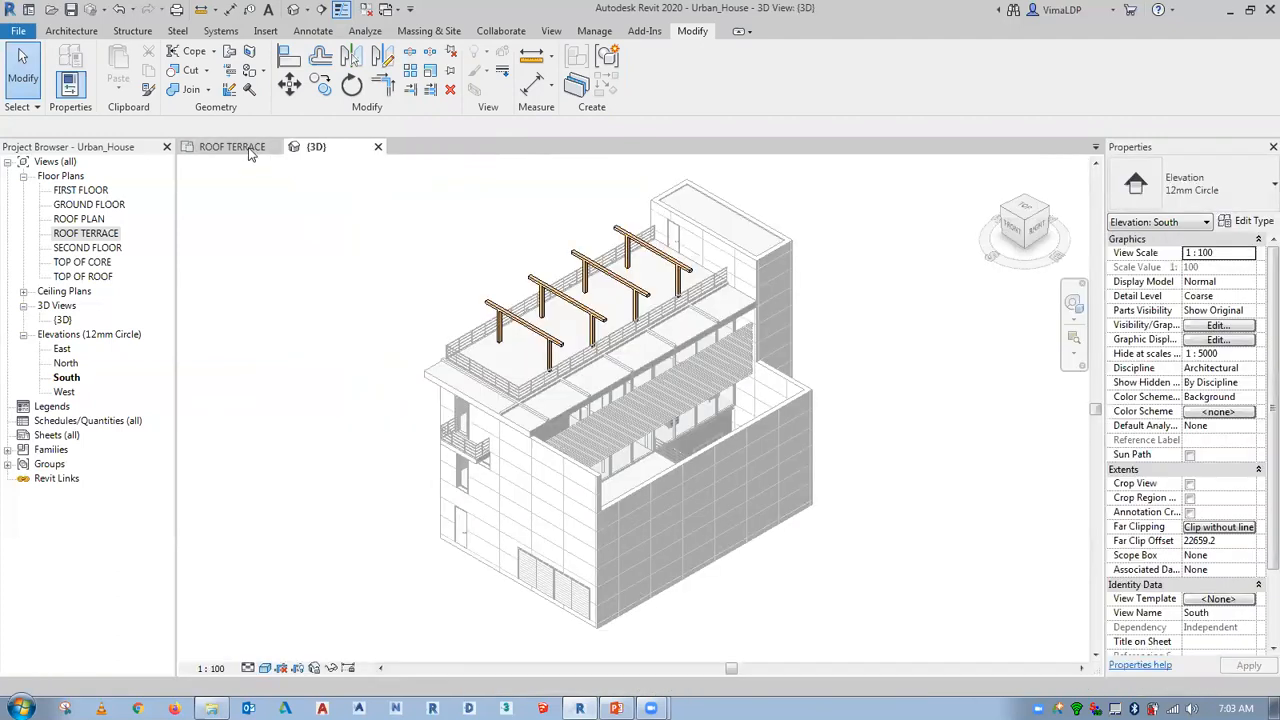
pyautogui.click(238, 147)
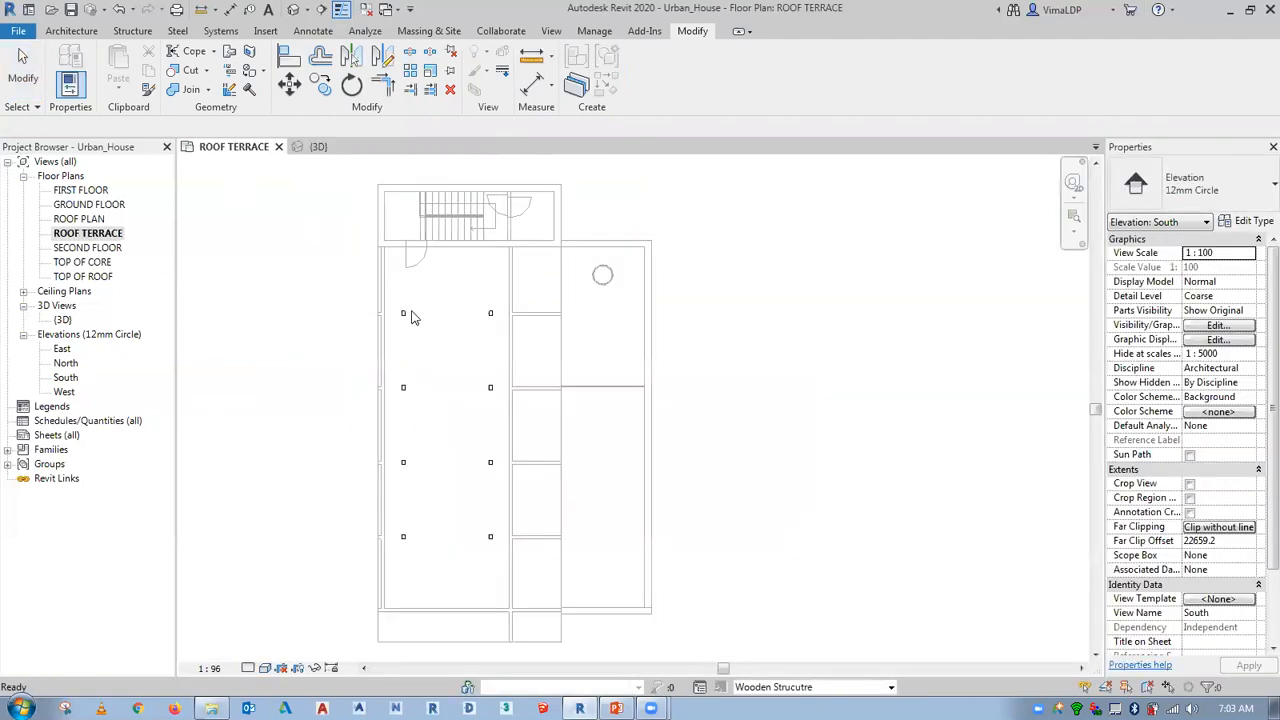
pyautogui.click(316, 147)
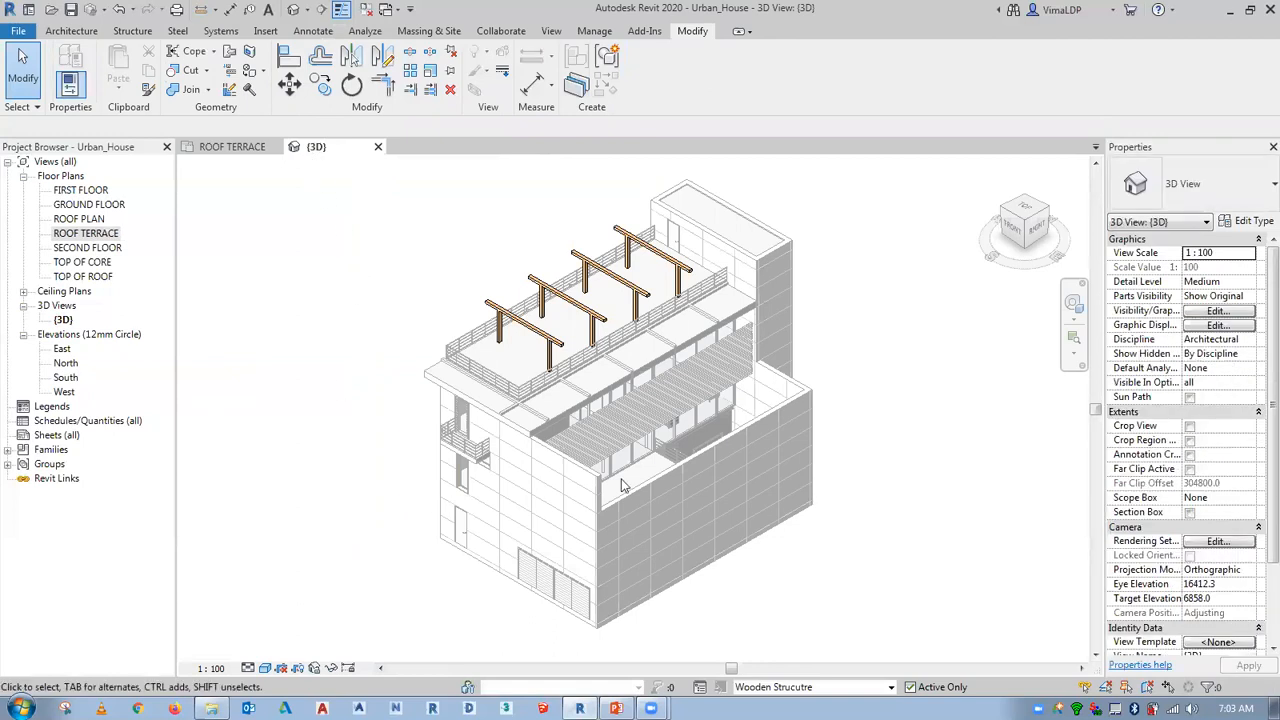
# Finish editing the Wooden Strucutre design option and return to the main model in the 3D view.
pyautogui.click(700, 687)
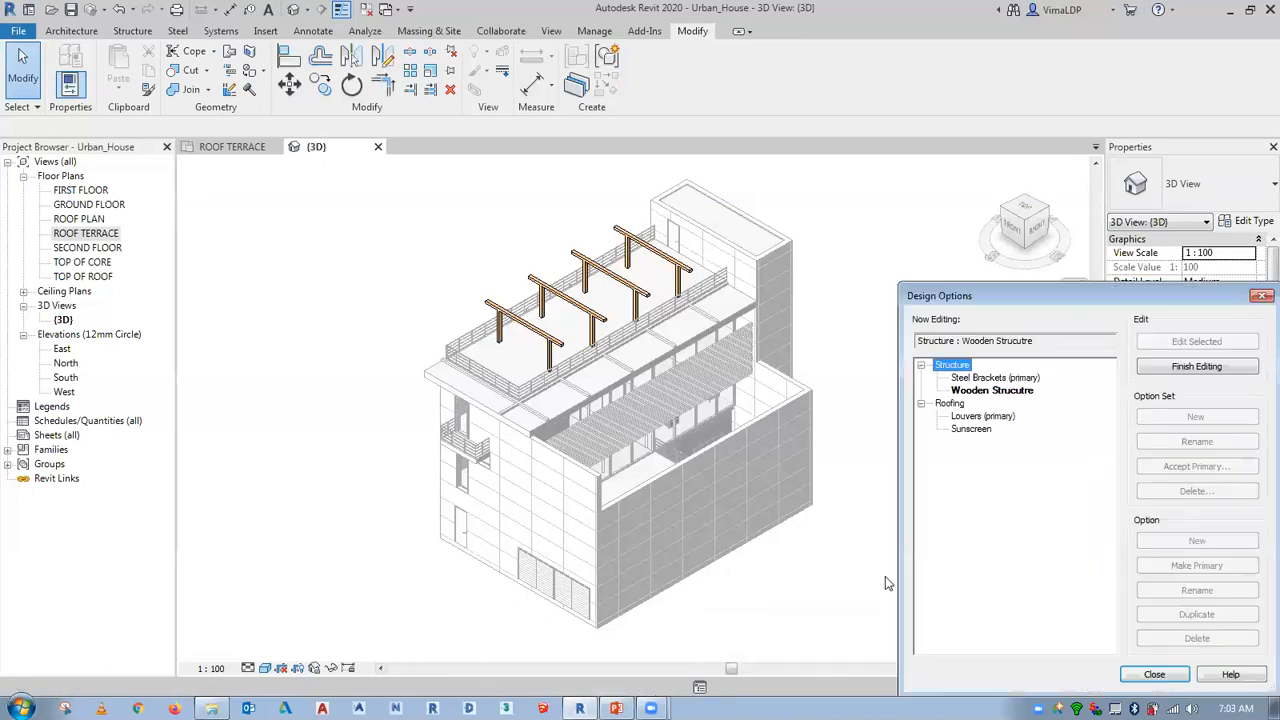
pyautogui.click(1197, 367)
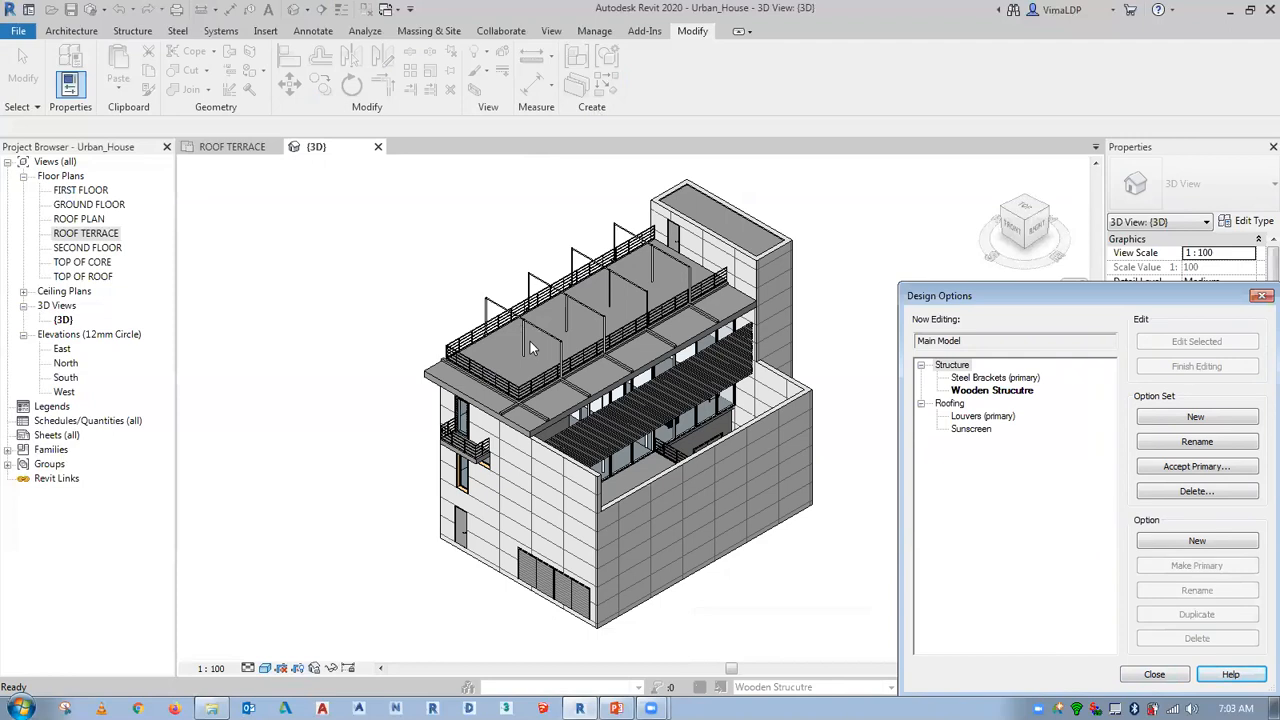
pyautogui.click(1154, 674)
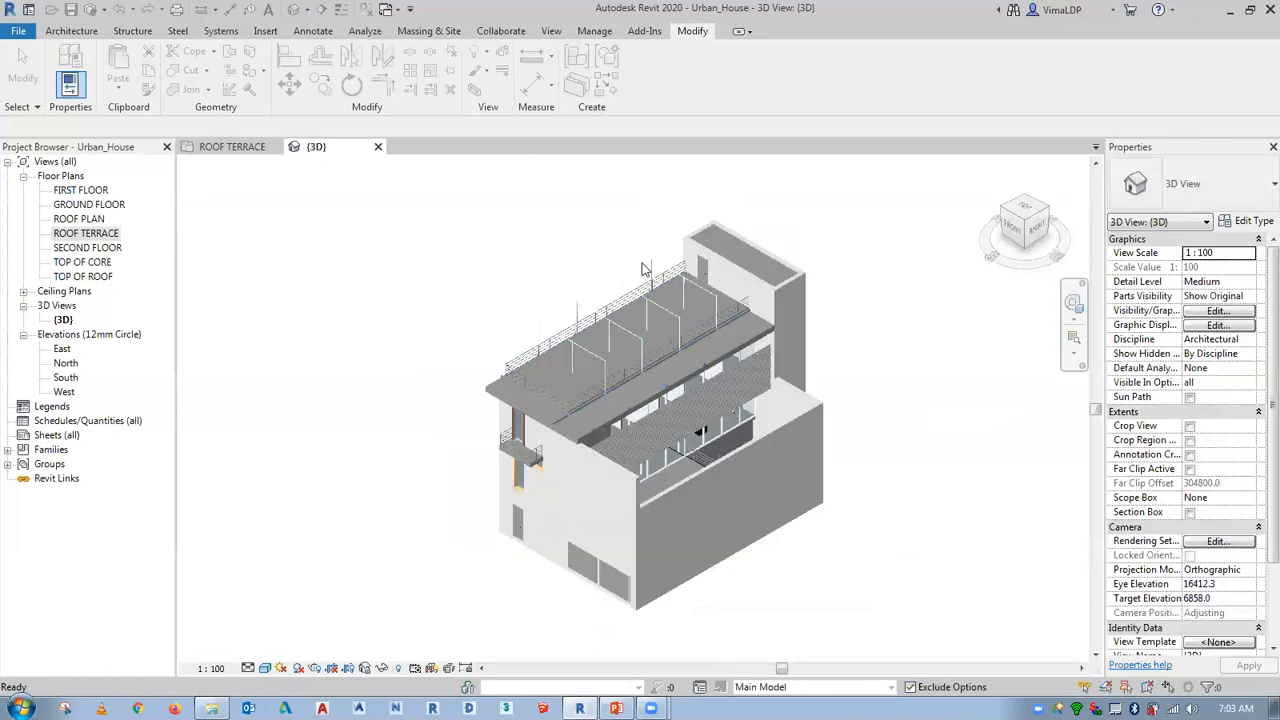
pyautogui.scroll(3, 645, 275)
pyautogui.keyDown('shift'); pyautogui.moveTo(865, 418); pyautogui.dragTo(698, 373, button='middle'); pyautogui.keyUp('shift')
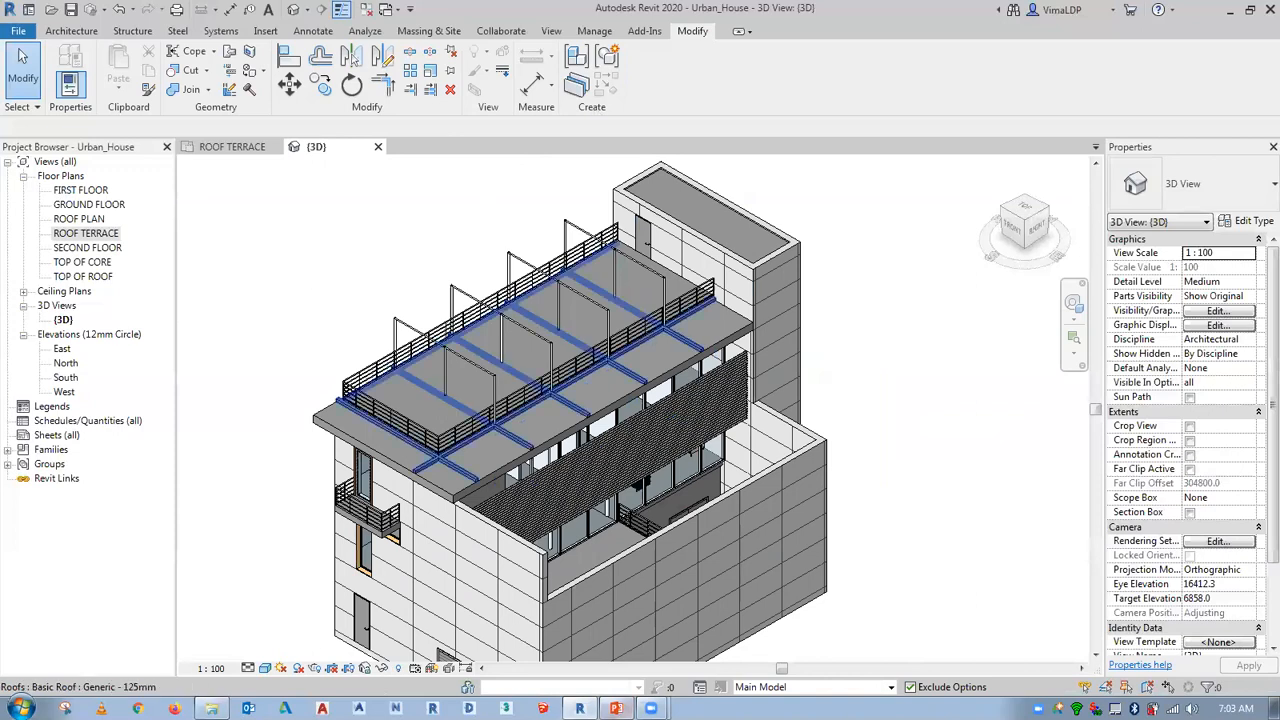
# Make Wooden Strucutre the primary option of the Structure set to view it, and restore Steel Brackets as primary.
pyautogui.click(701, 688)
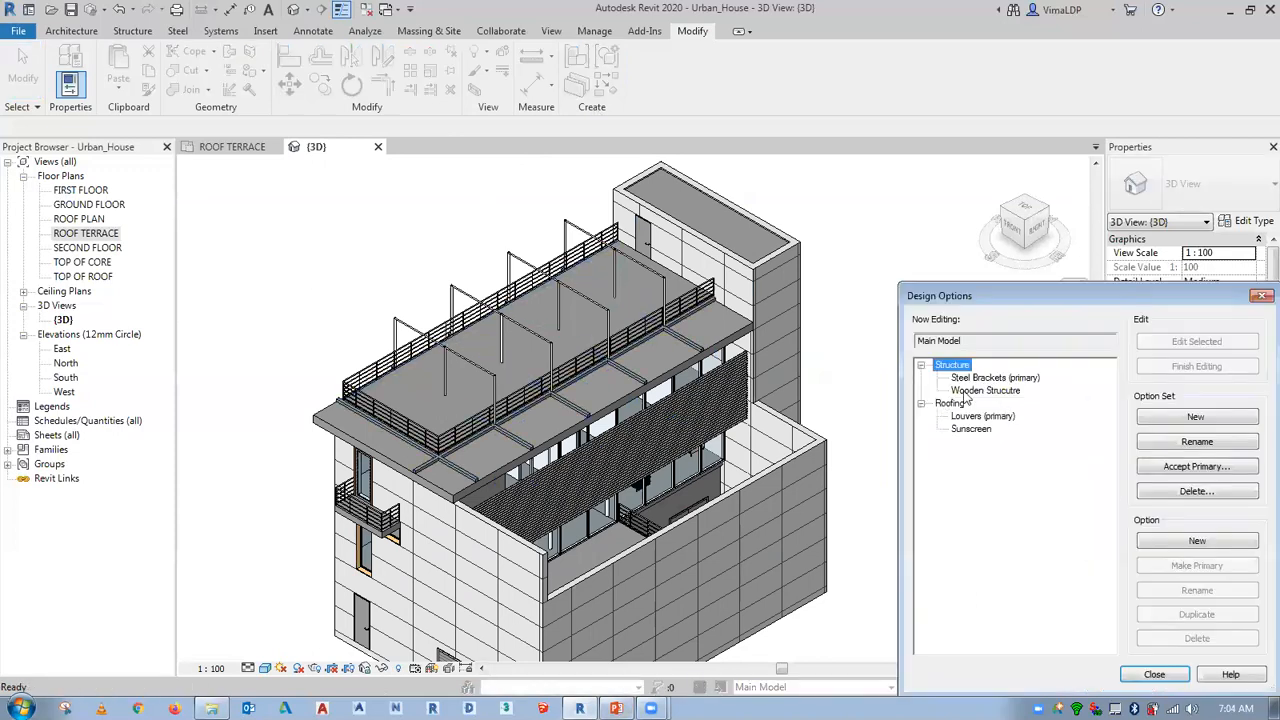
pyautogui.click(966, 392)
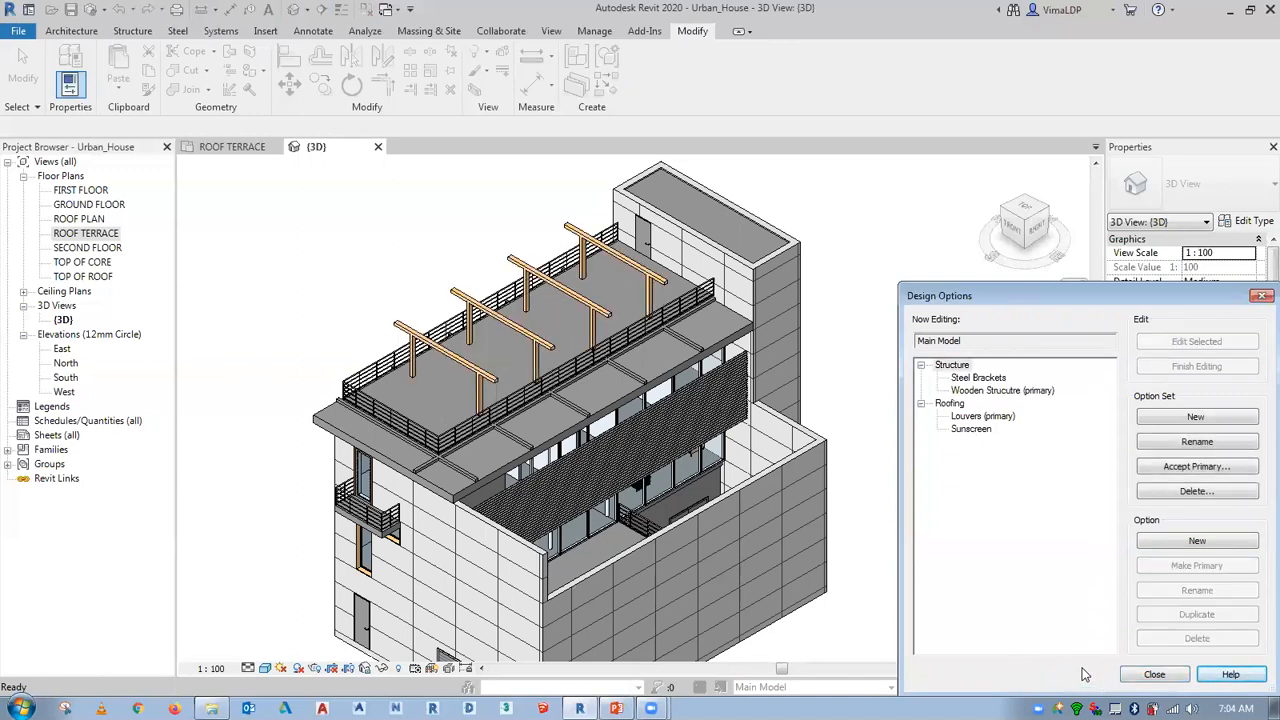
pyautogui.click(976, 378)
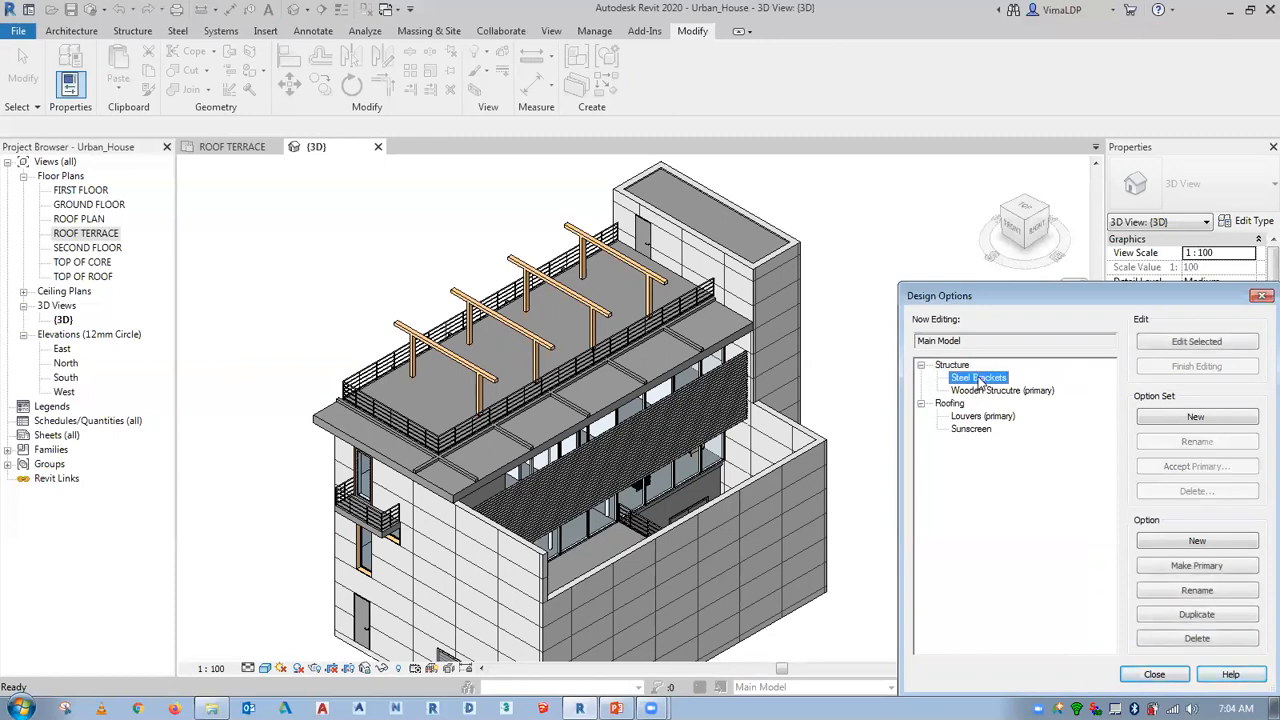
pyautogui.click(1188, 566)
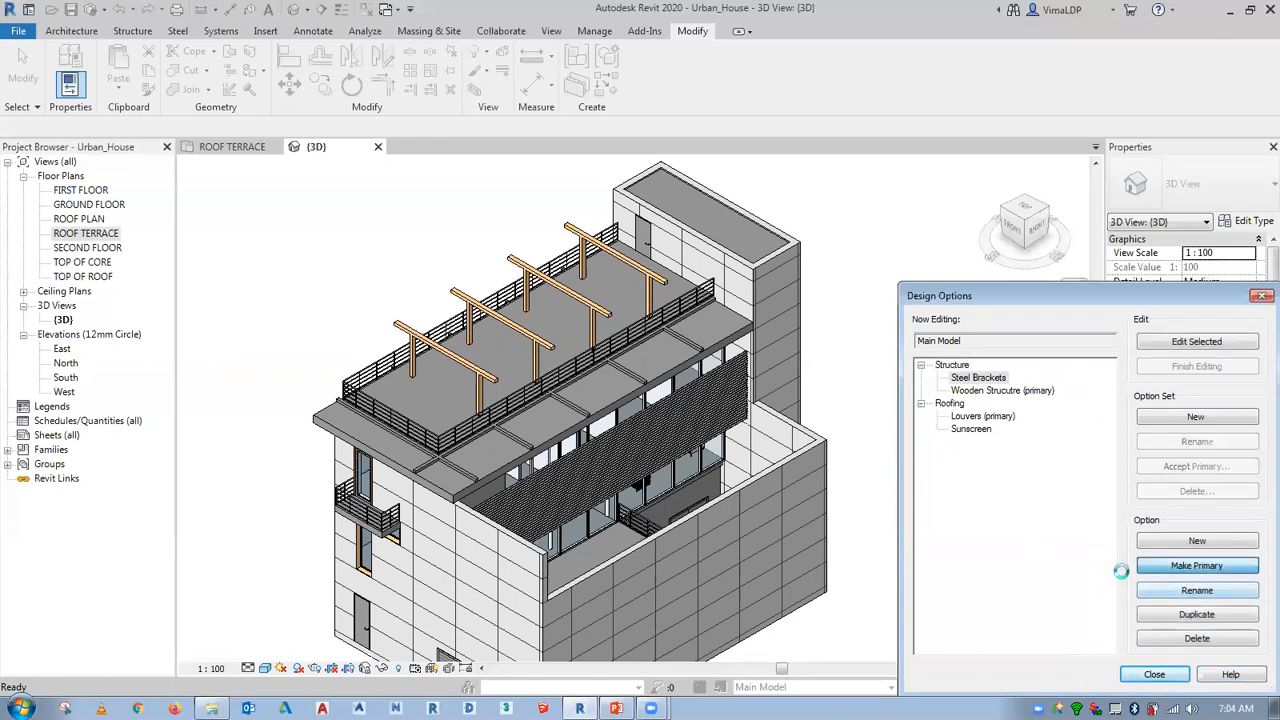
pyautogui.click(1050, 524)
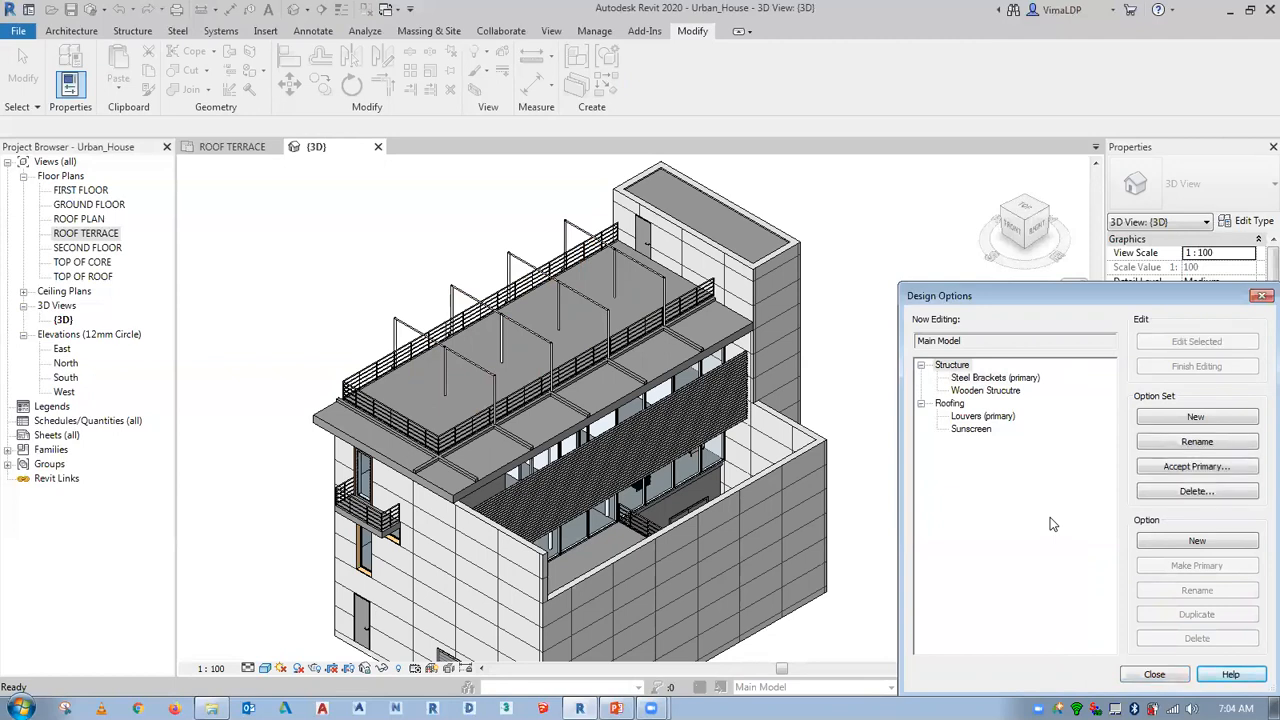
pyautogui.click(1155, 675)
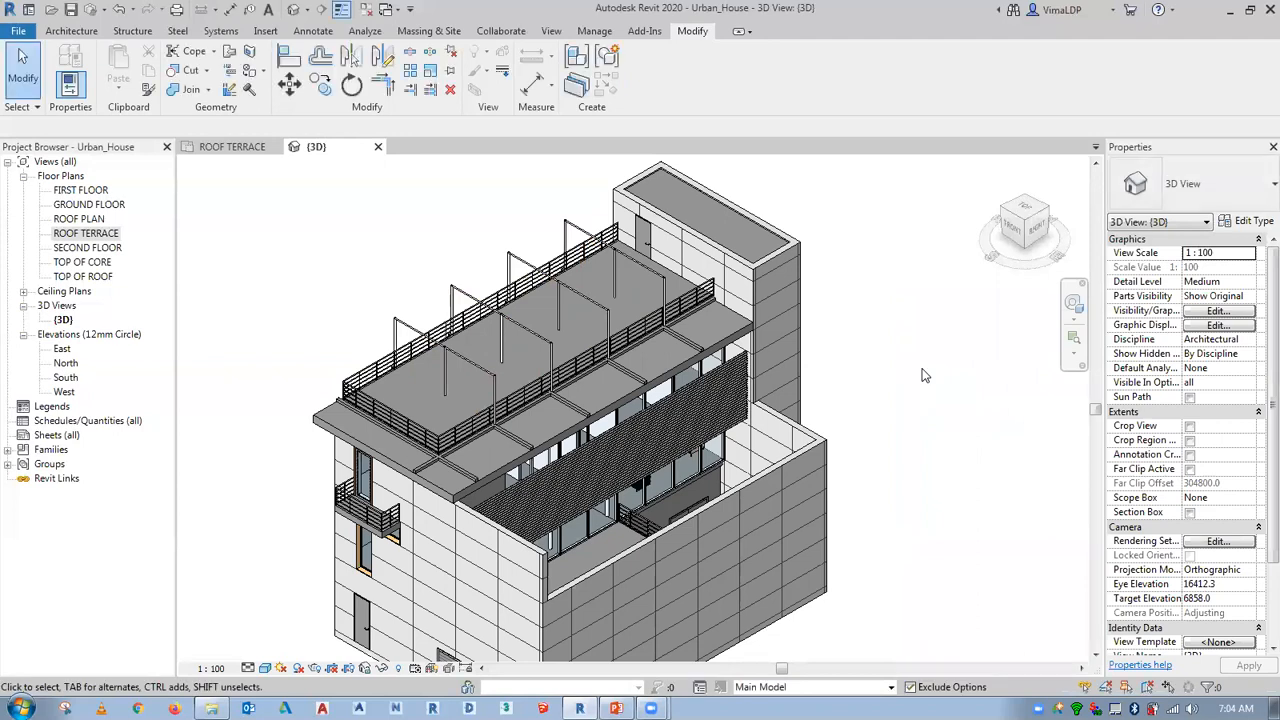
# Start editing the Louvers (primary) option of the Roofing design option set.
pyautogui.click(699, 687)
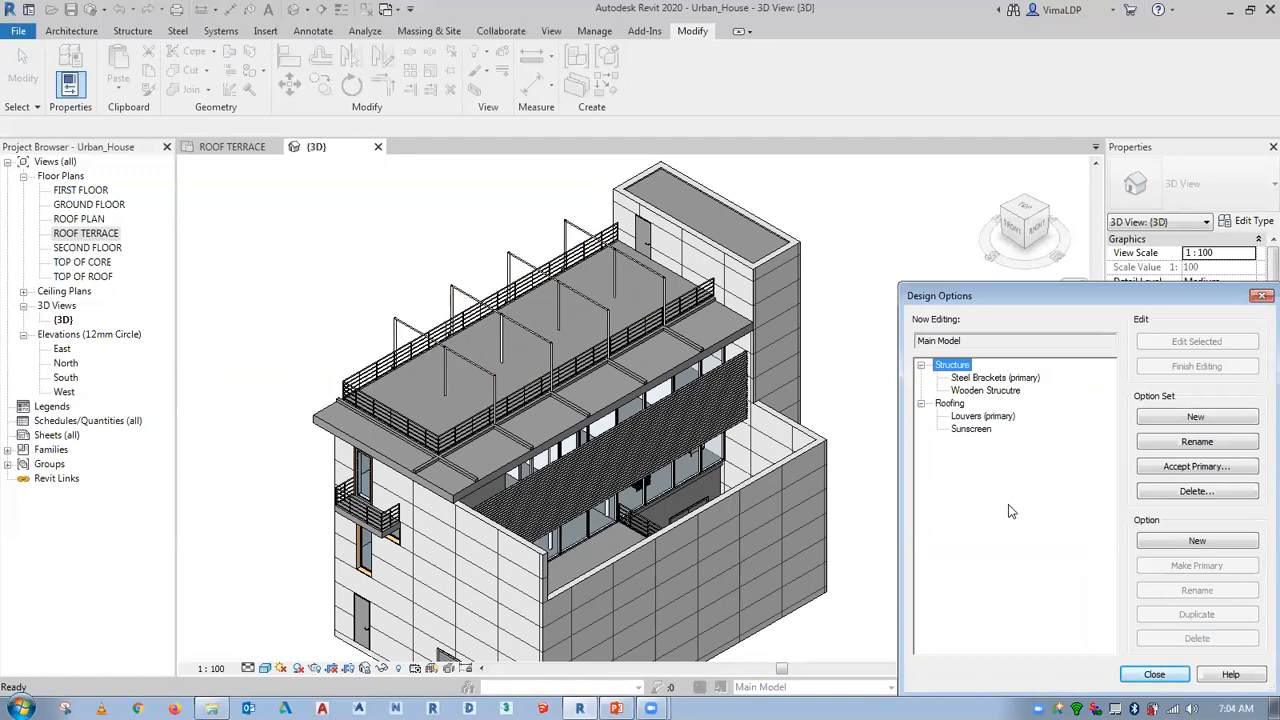
pyautogui.click(968, 415)
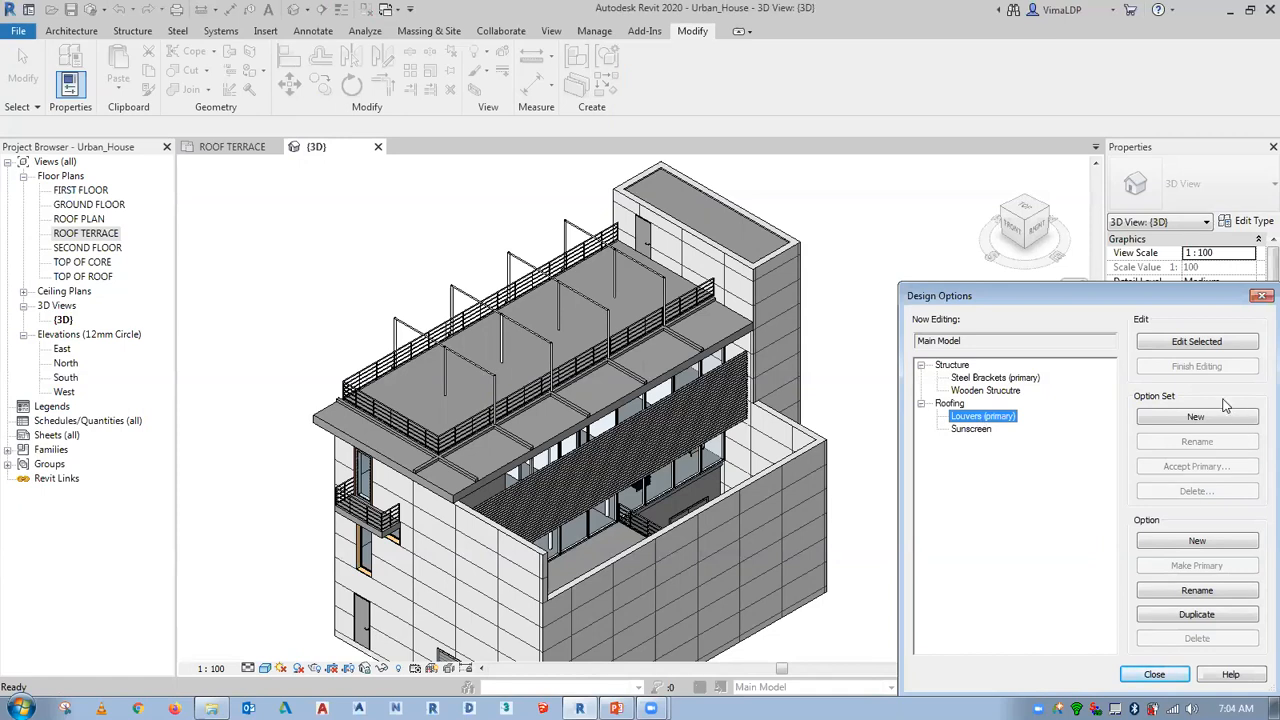
pyautogui.click(1207, 346)
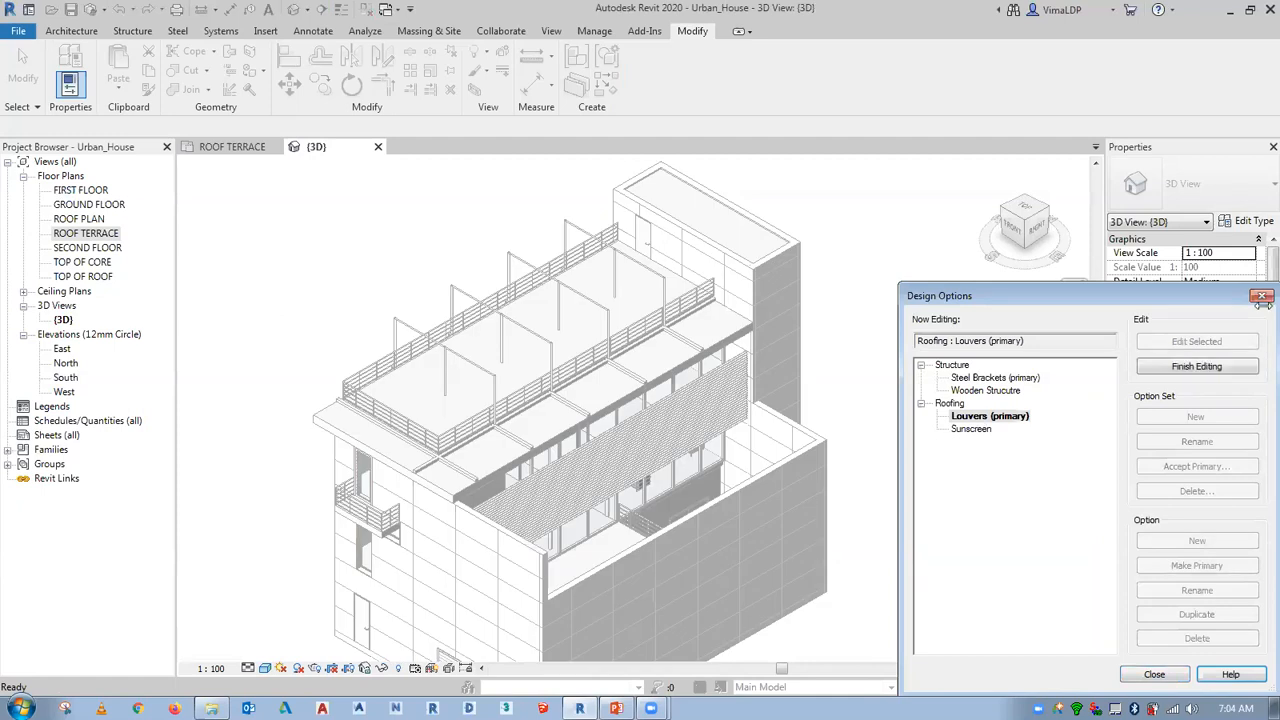
pyautogui.click(1153, 674)
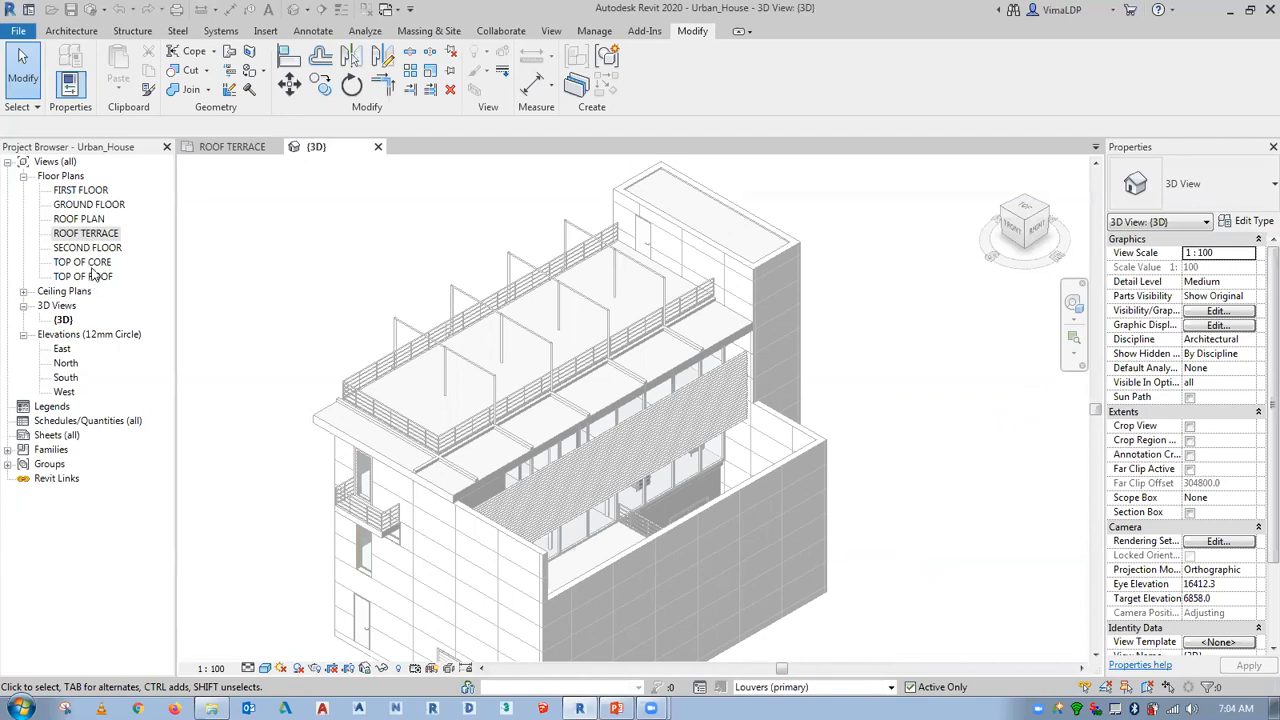
# Open the South elevation and go to the TOP OF CORE floor plan from its level marker.
pyautogui.doubleClick(65, 378)
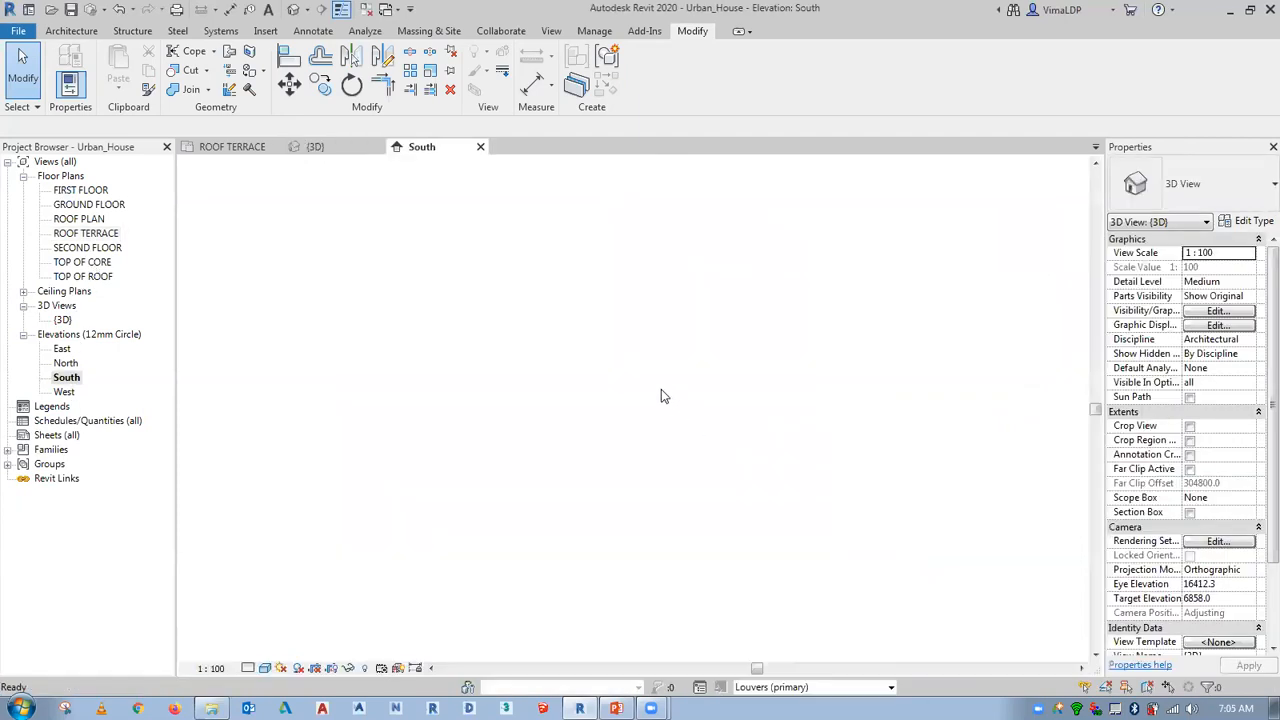
pyautogui.moveTo(670, 449); pyautogui.dragTo(687, 521, button='middle')
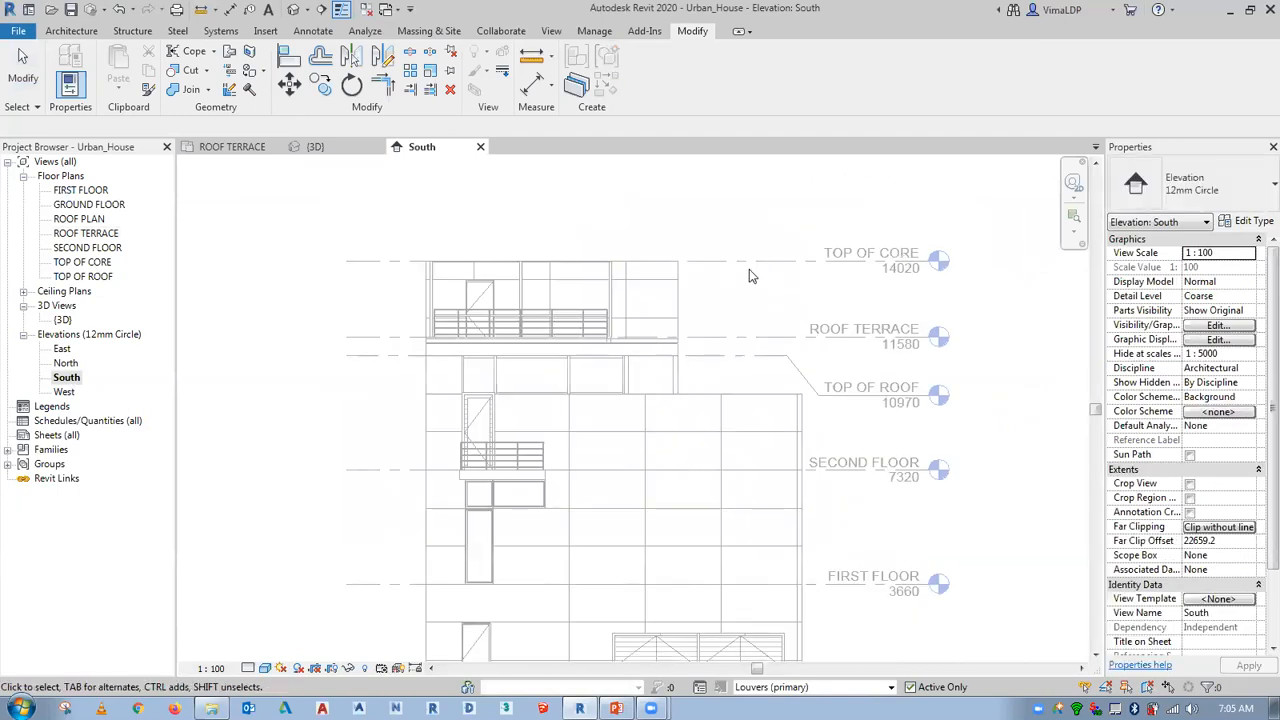
pyautogui.doubleClick(938, 259)
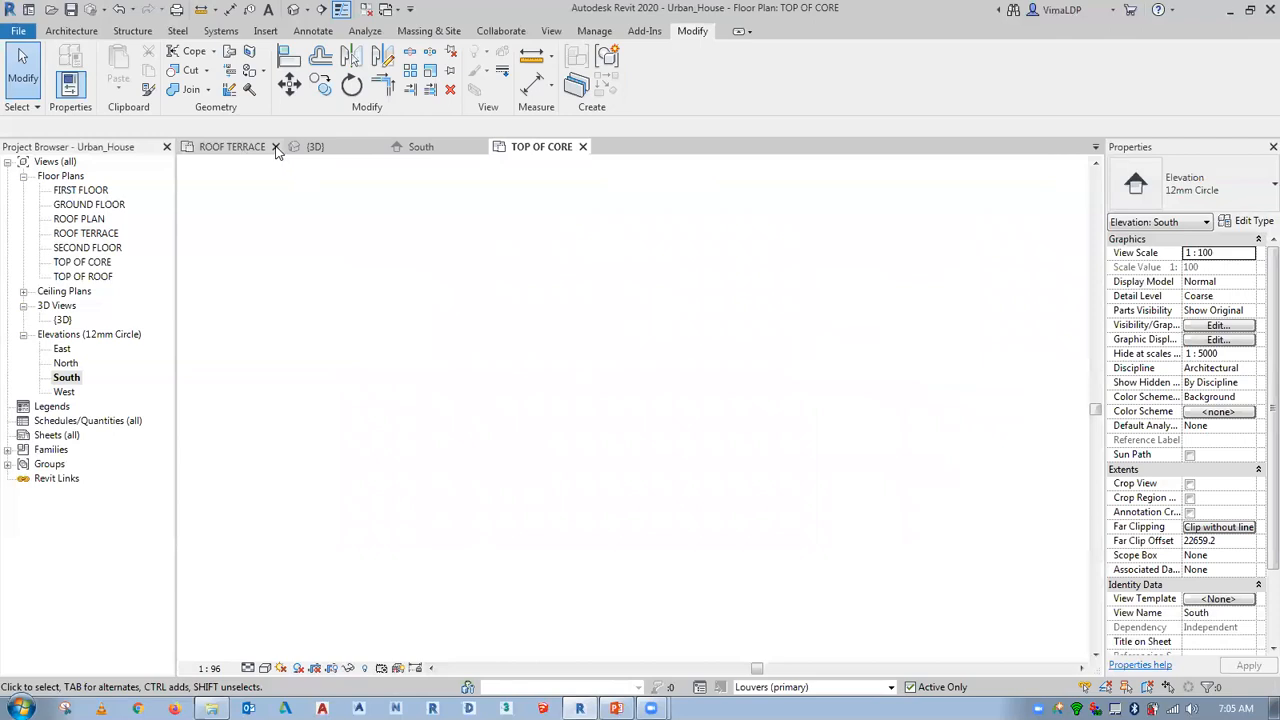
# Place a Rafter 50mm x 250mm beam lengthwise across the frame farthest from the terrace door, near that frame's west end.
pyautogui.scroll(3, 660, 360)
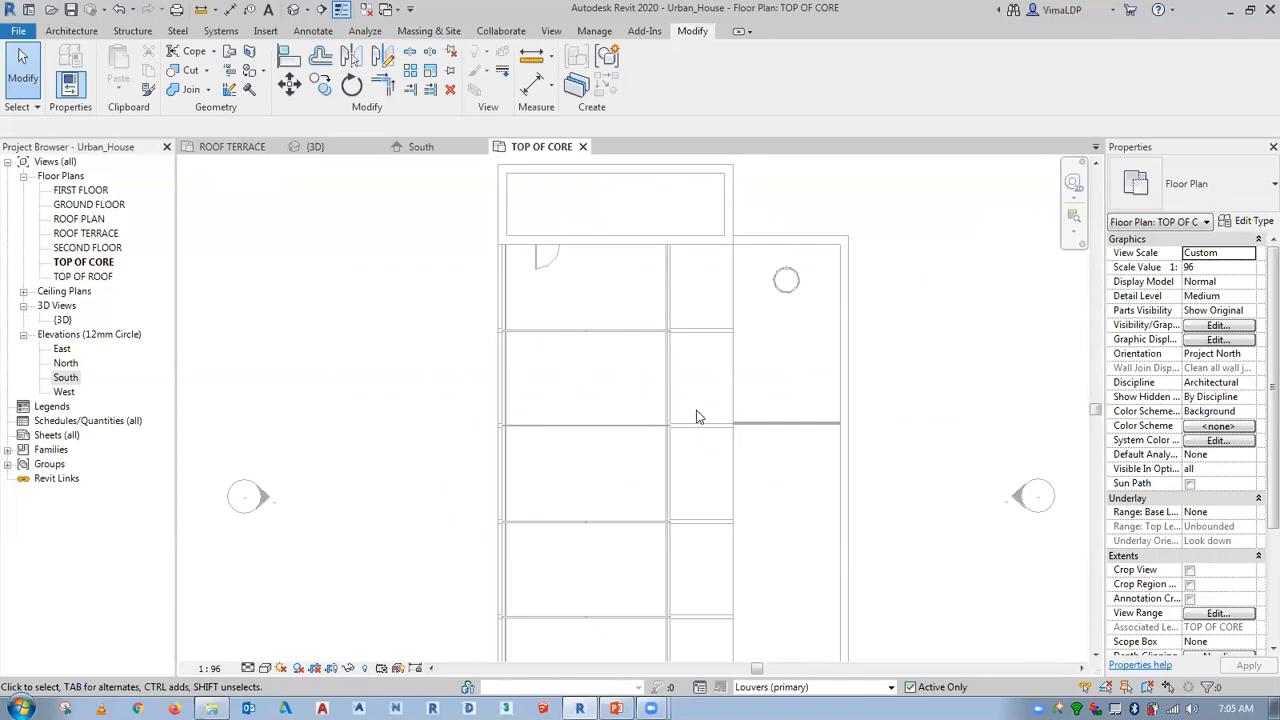
pyautogui.scroll(4, 557, 357)
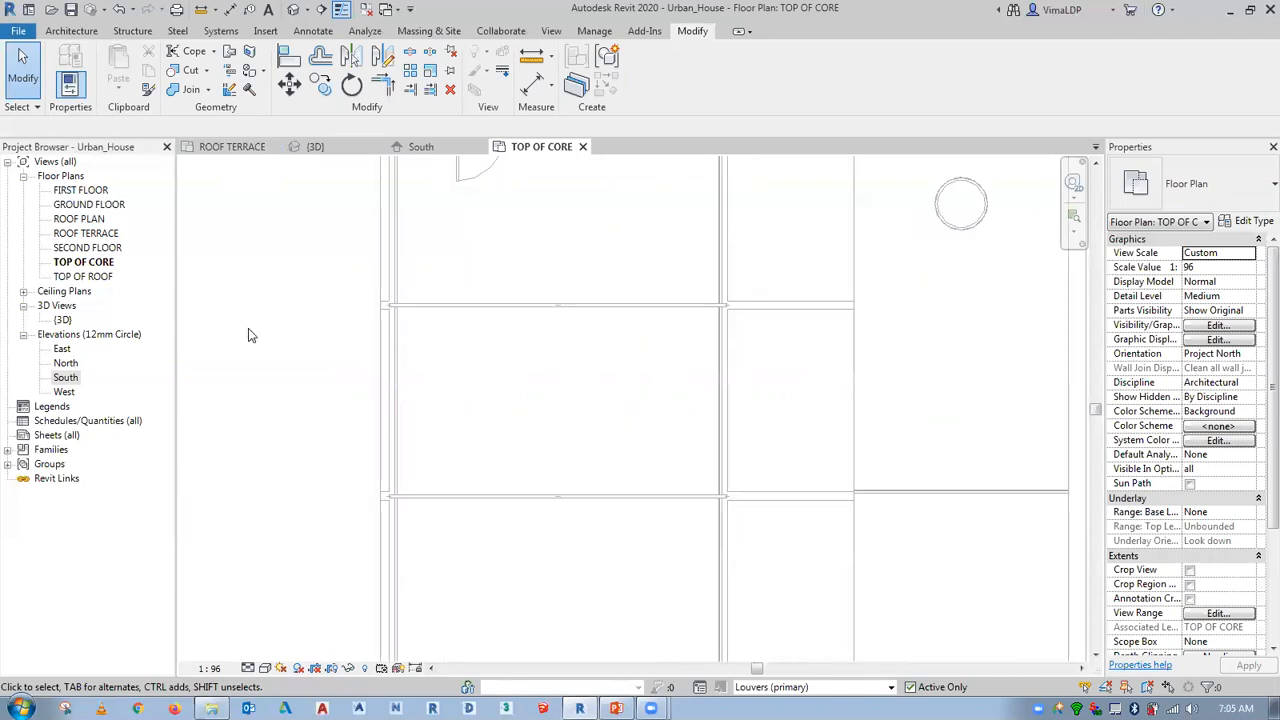
pyautogui.scroll(-2, 540, 400)
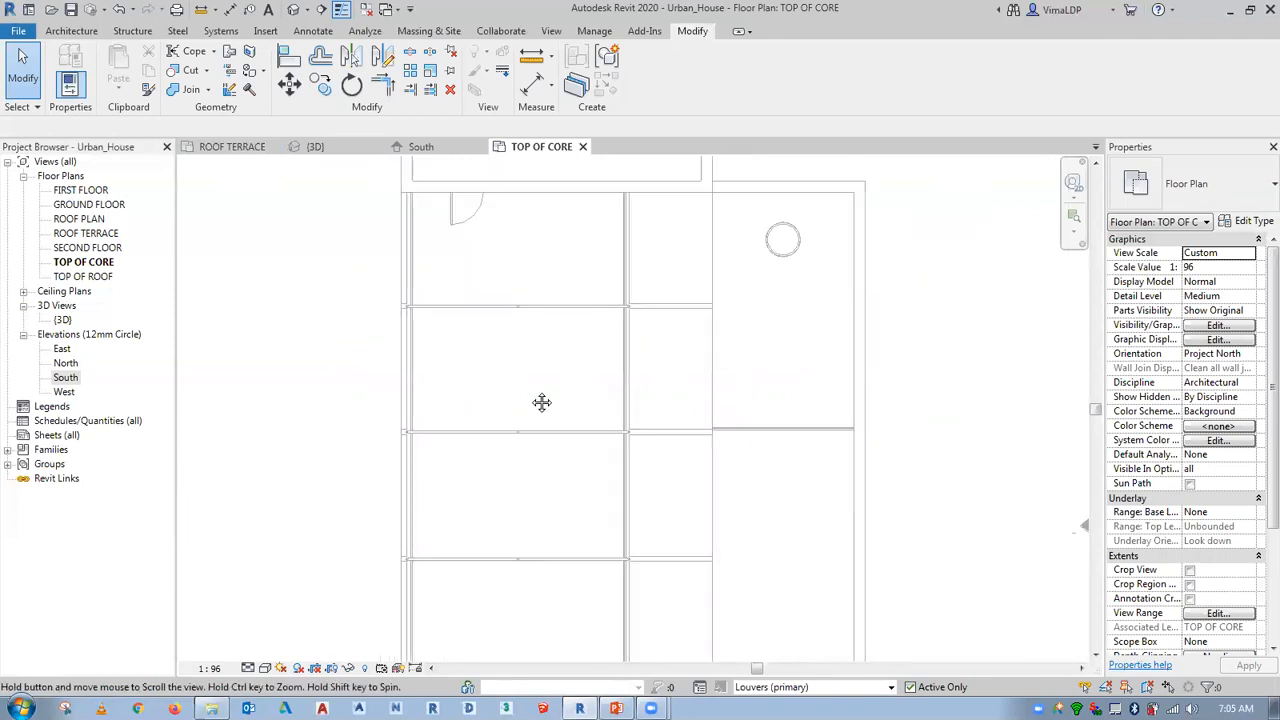
pyautogui.scroll(-1, 543, 310)
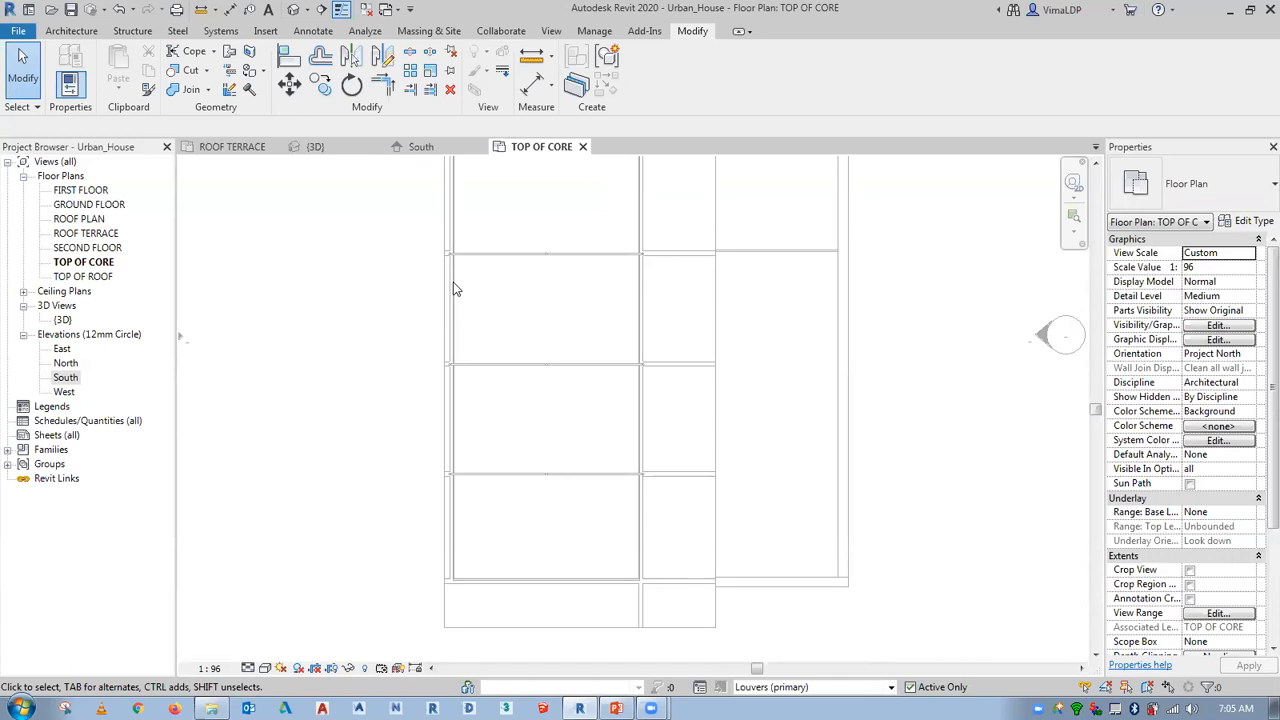
pyautogui.scroll(-1, 505, 300)
pyautogui.moveTo(517, 337); pyautogui.dragTo(511, 354, button='middle')
pyautogui.scroll(-1, 500, 340)
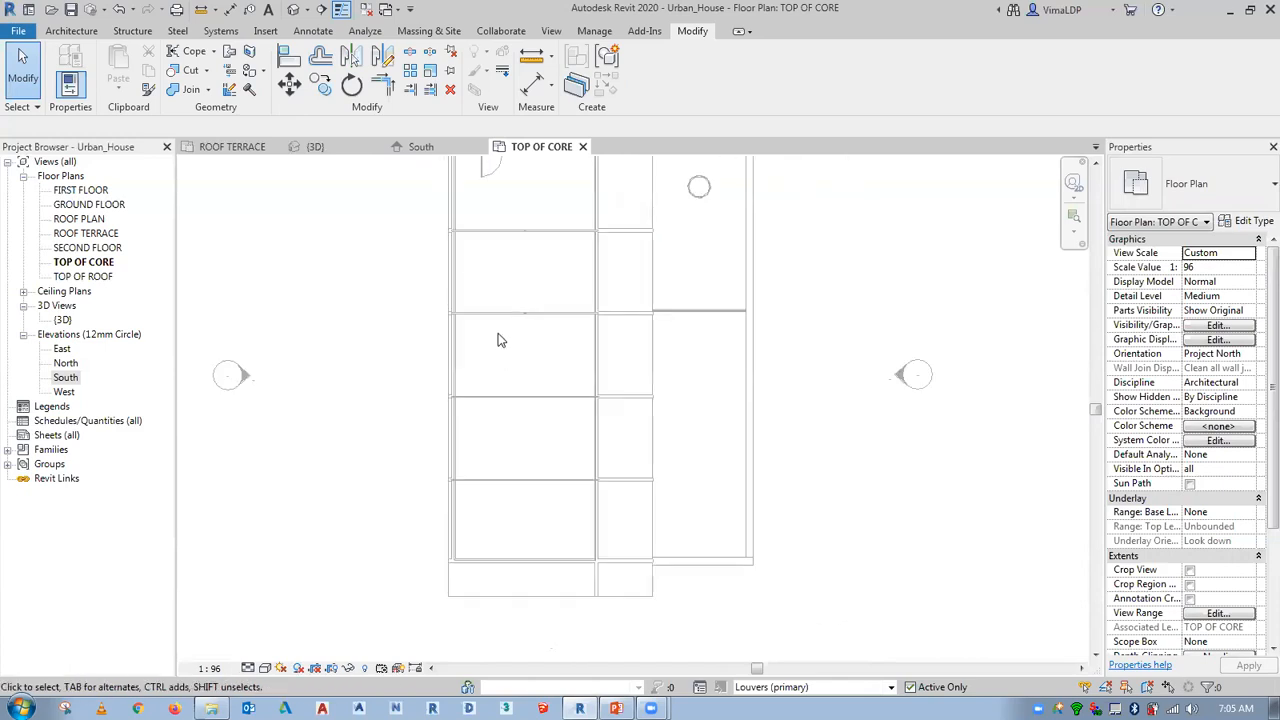
pyautogui.click(132, 31)
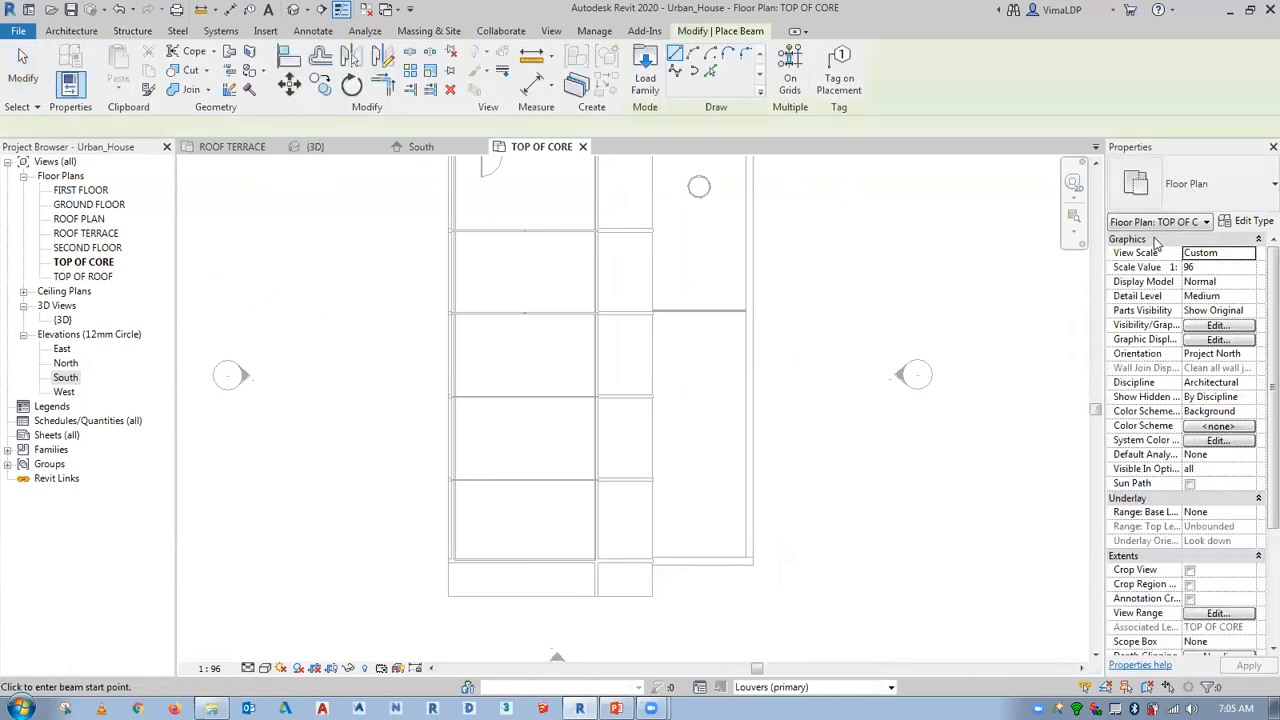
pyautogui.click(1183, 190)
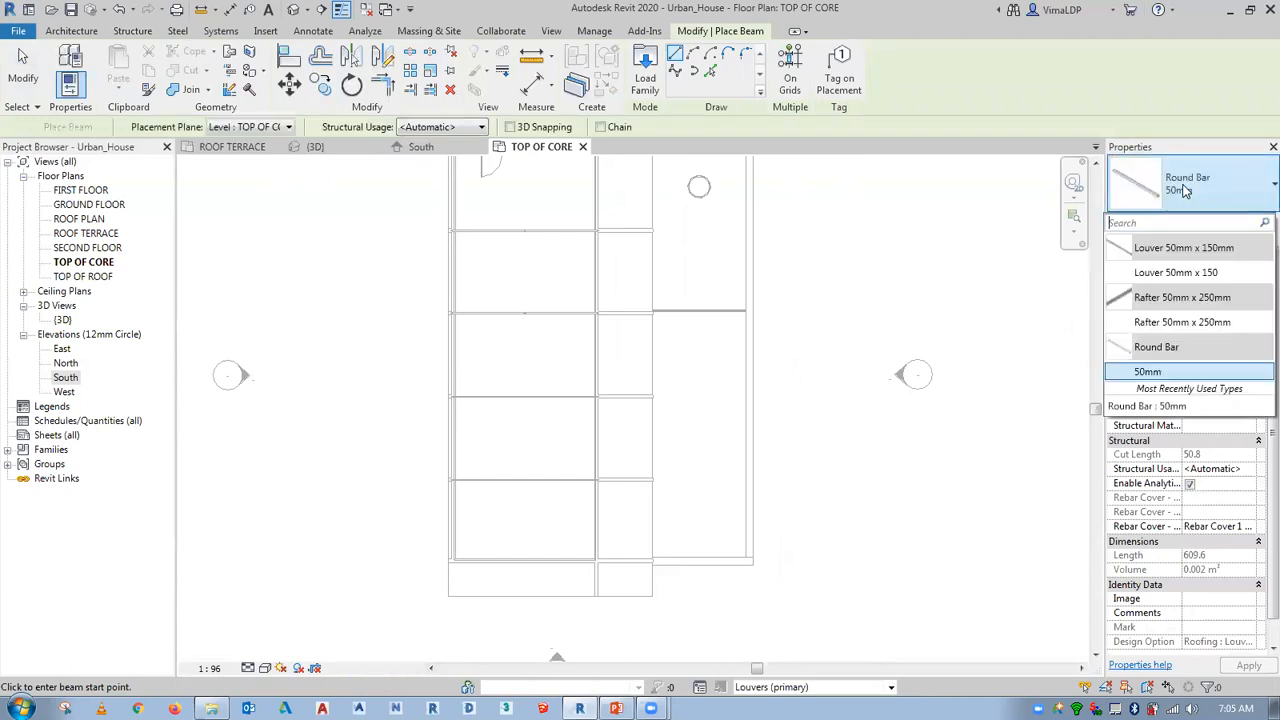
pyautogui.click(1199, 324)
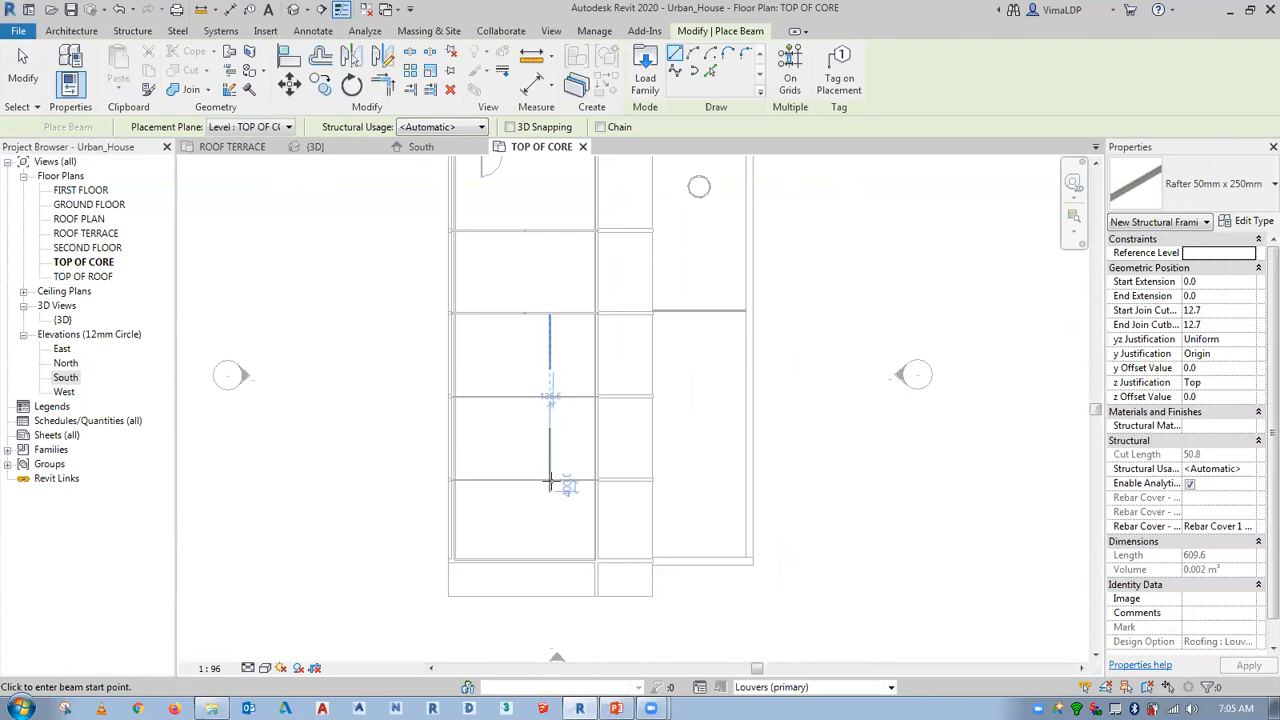
pyautogui.scroll(4, 430, 508)
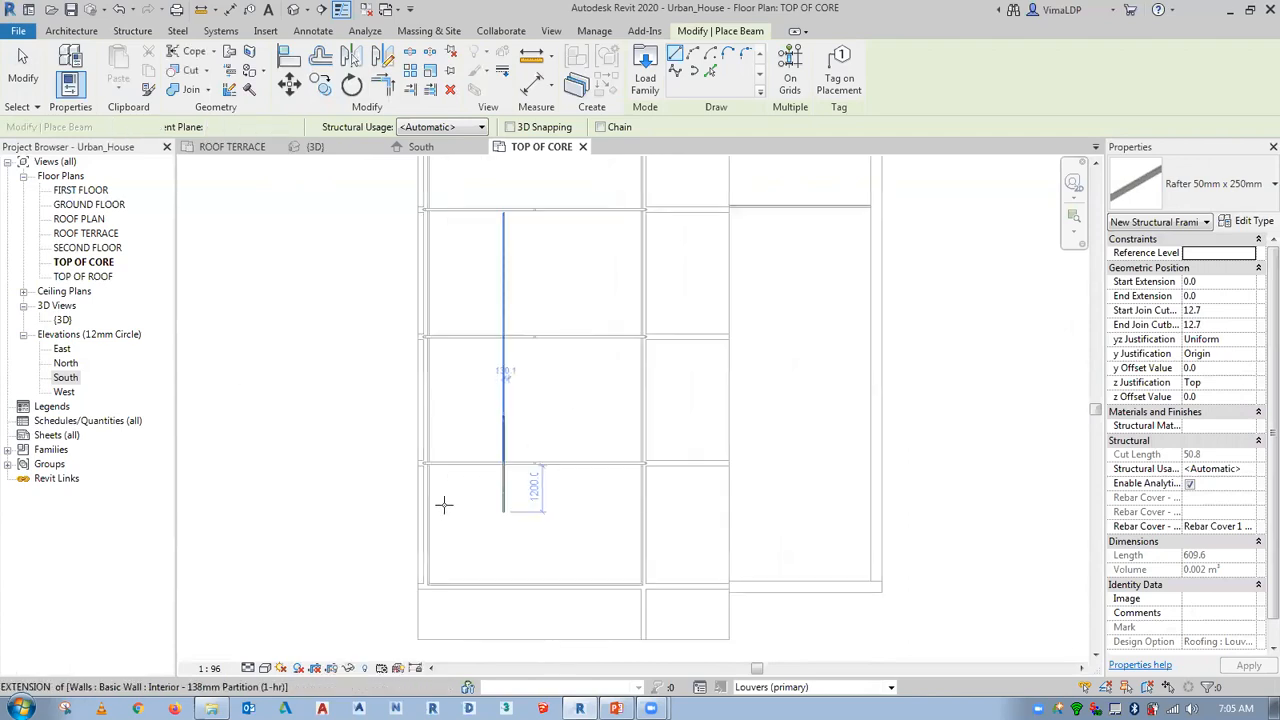
pyautogui.scroll(3, 452, 488)
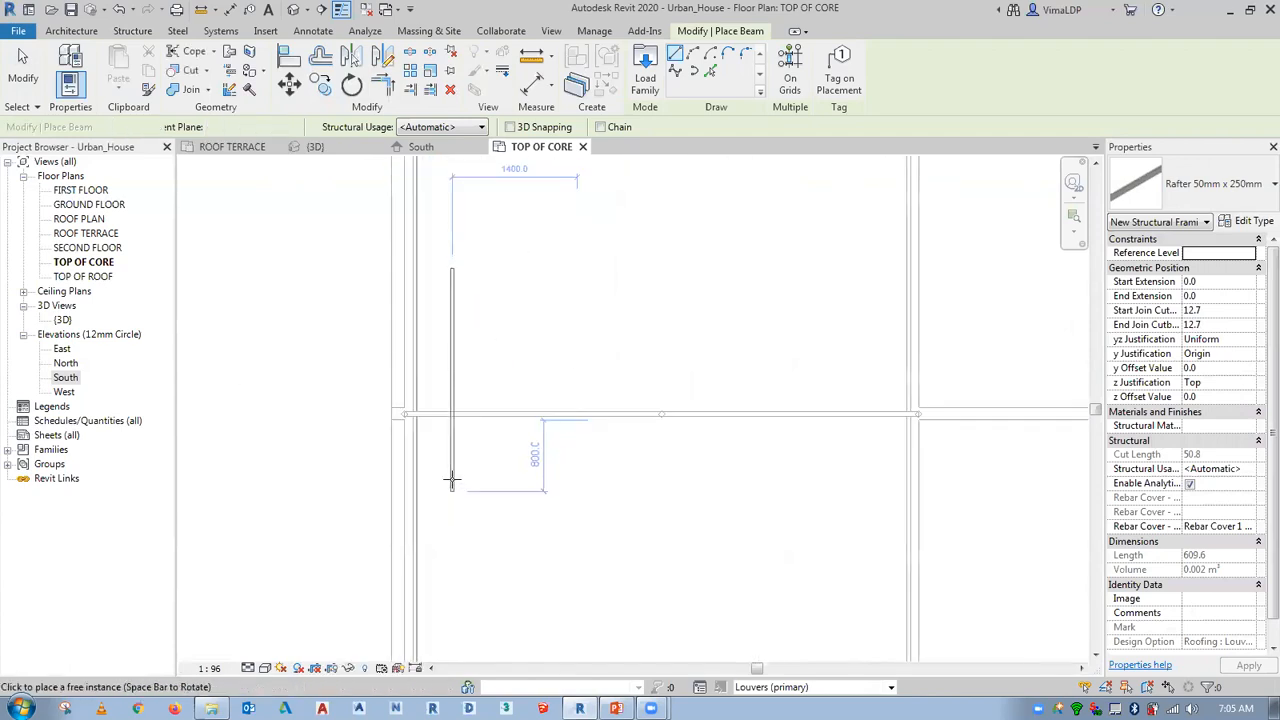
pyautogui.click(442, 480)
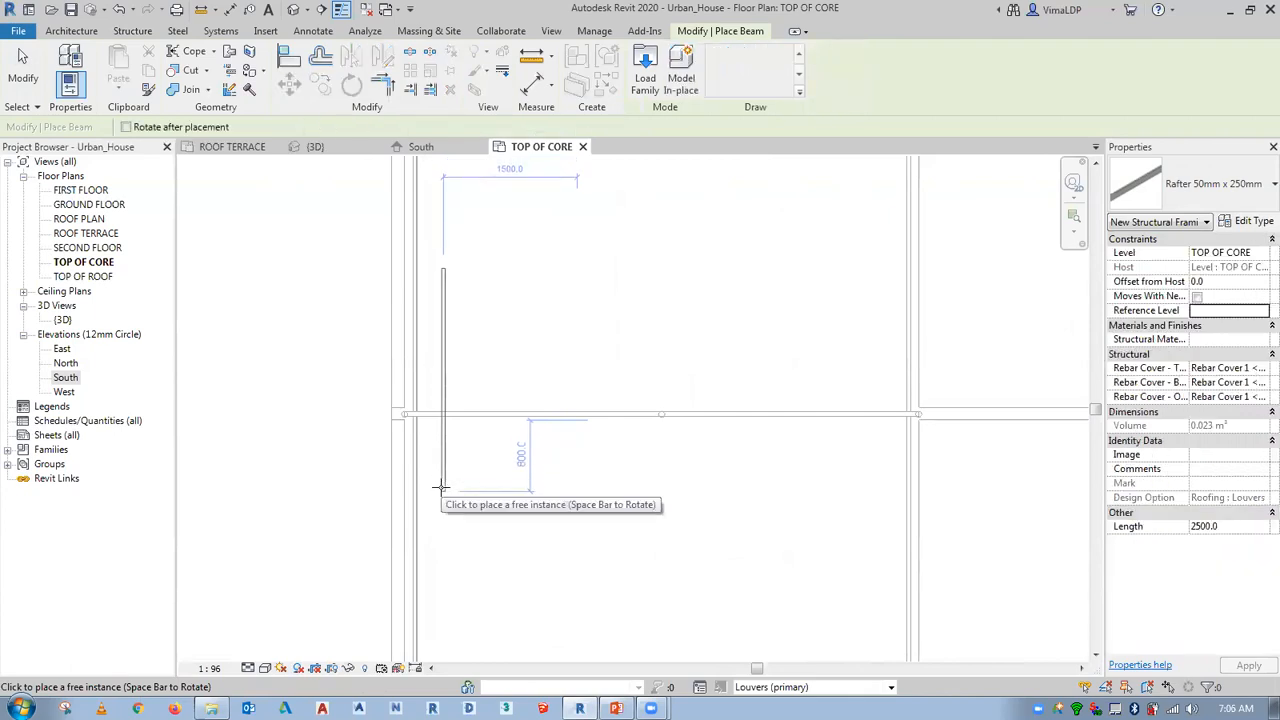
pyautogui.press('Escape')
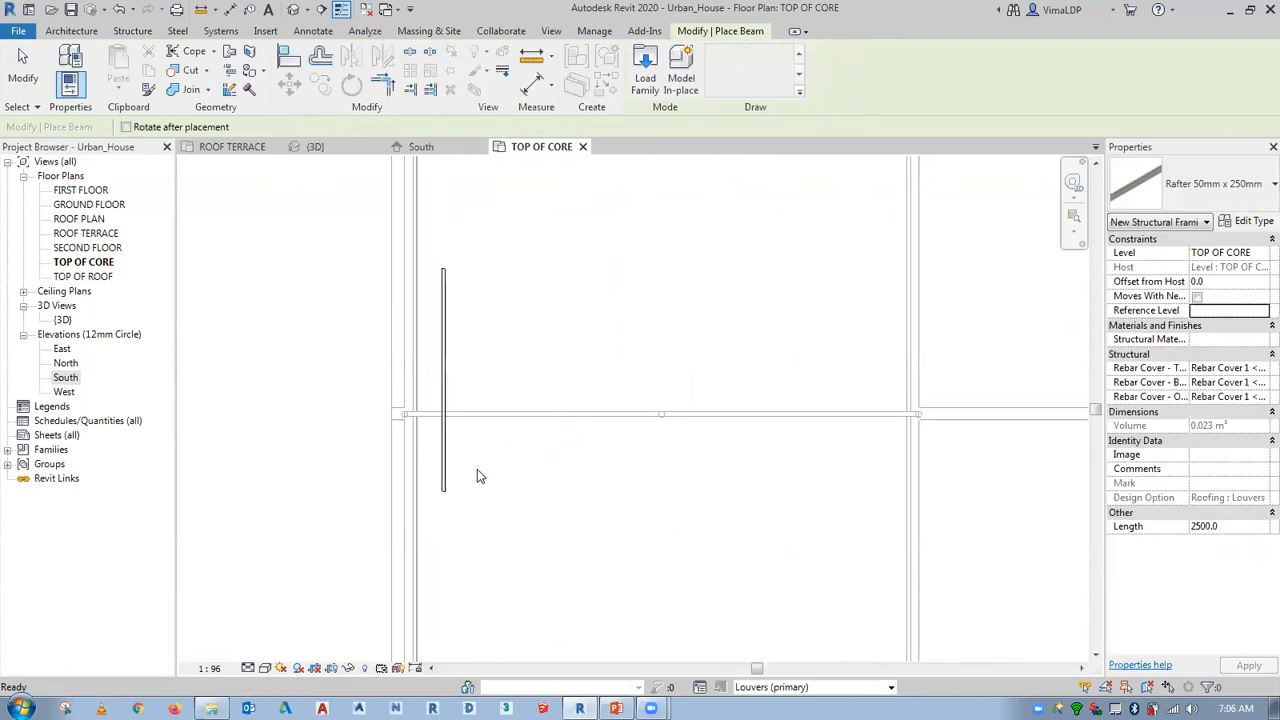
pyautogui.scroll(1, 460, 480)
pyautogui.press('Escape')
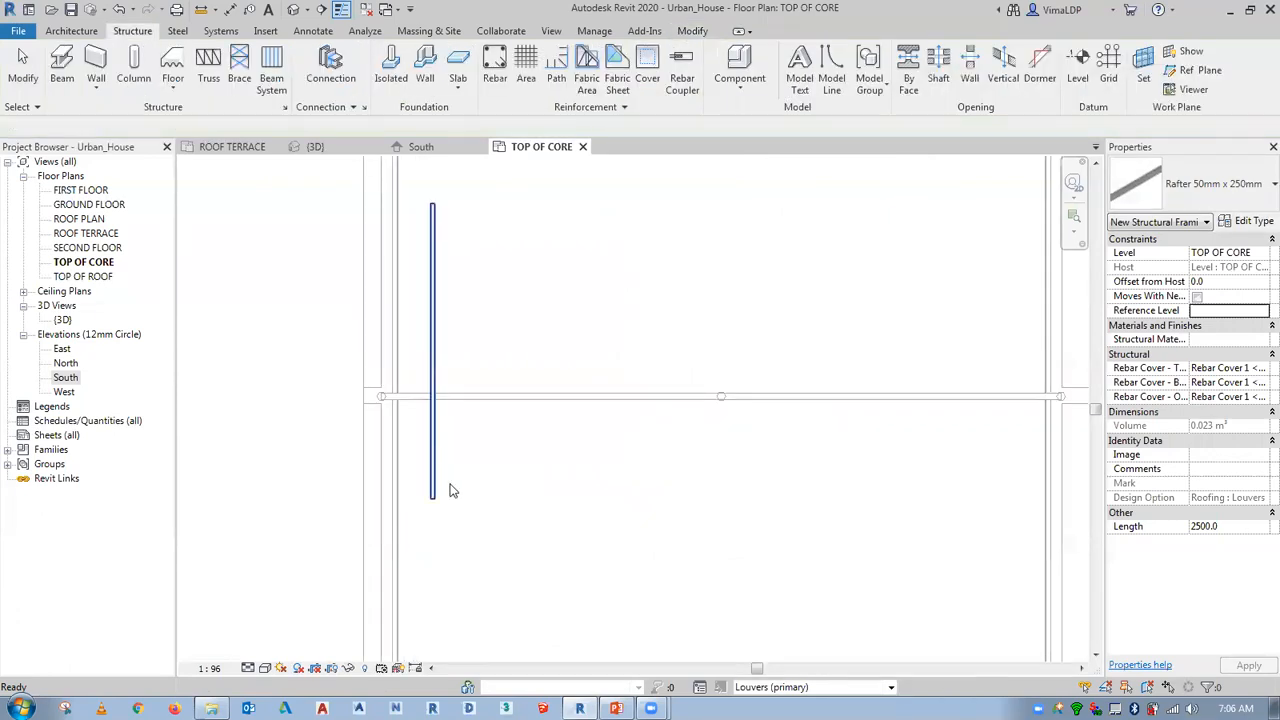
# Start an aligned dimension from the centre of the frame's west round column toward the rafter.
pyautogui.scroll(1, 453, 484)
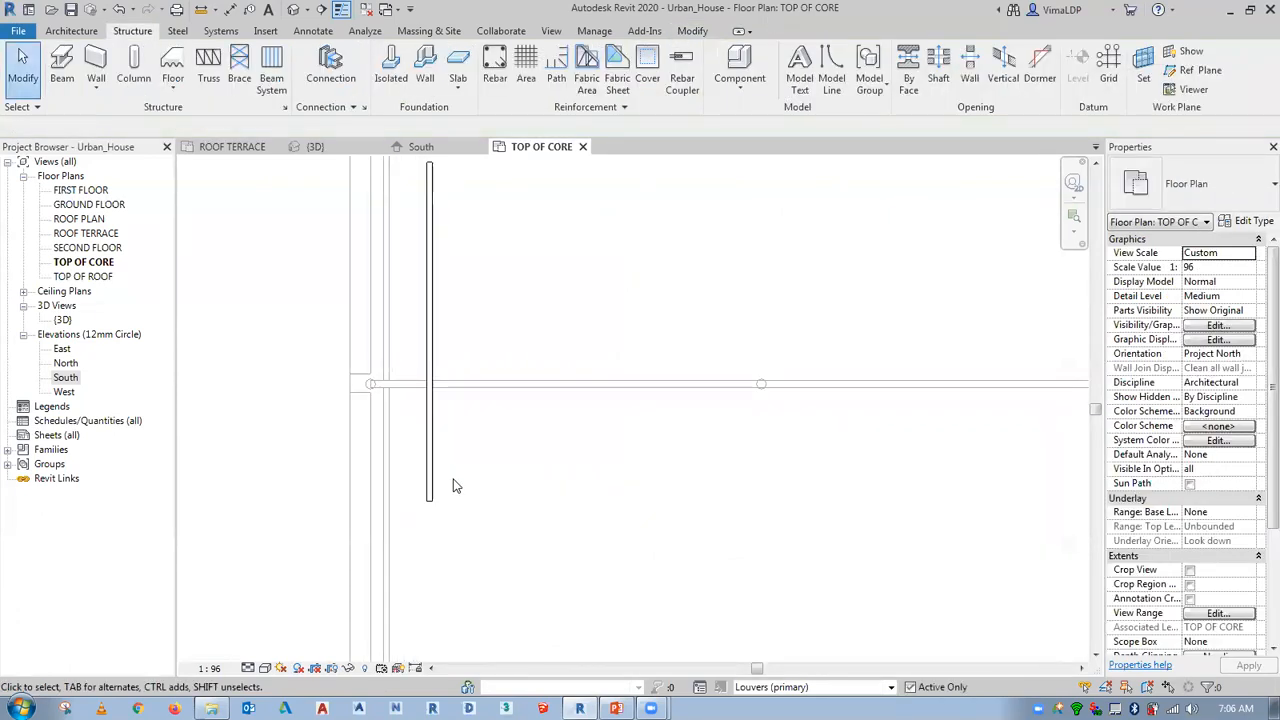
pyautogui.press('d')
pyautogui.press('i')
pyautogui.scroll(3, 373, 391)
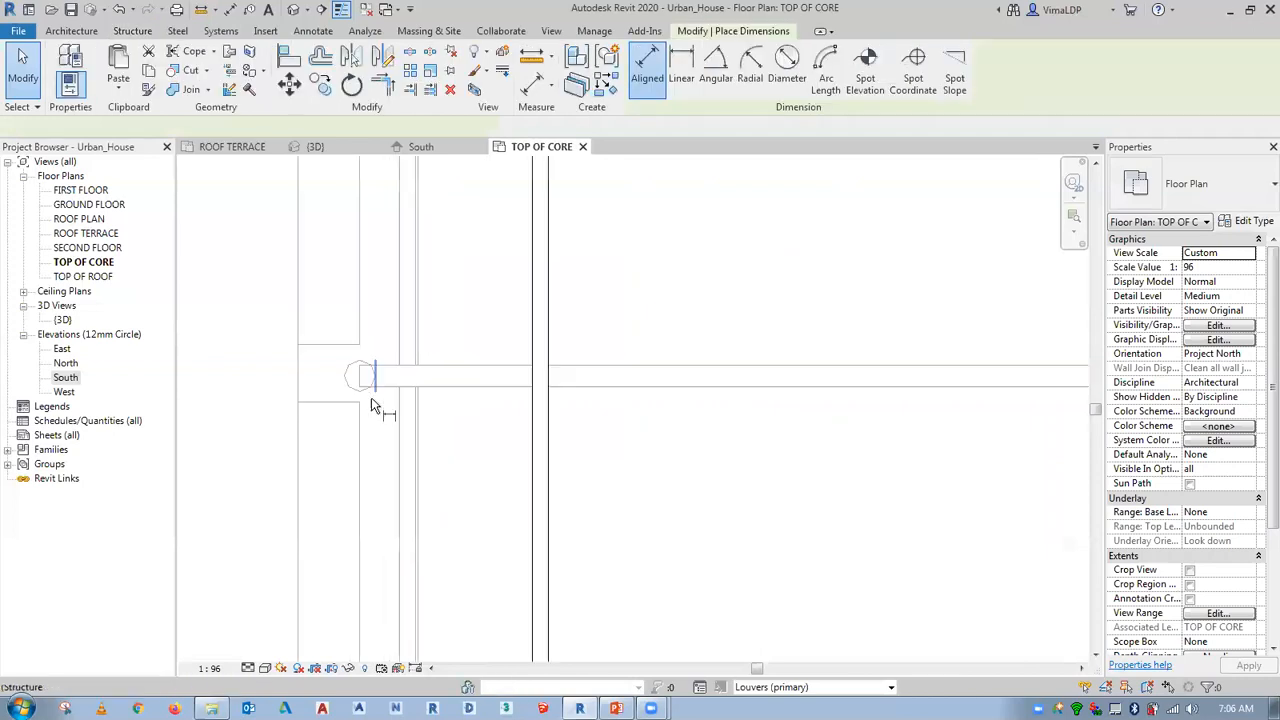
pyautogui.click(362, 376)
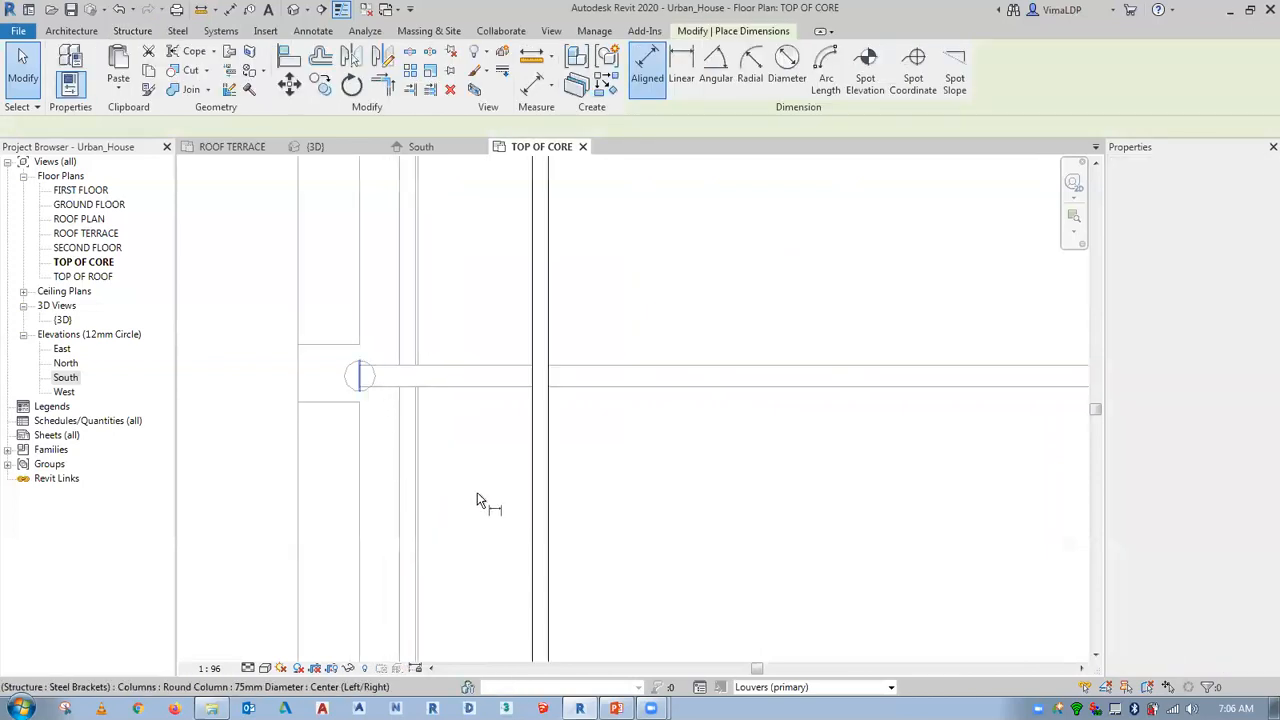
# Place an aligned dimension from the round column's centre to the vertical rafter's centreline.
pyautogui.scroll(-1, 487, 484)
pyautogui.click(521, 522)
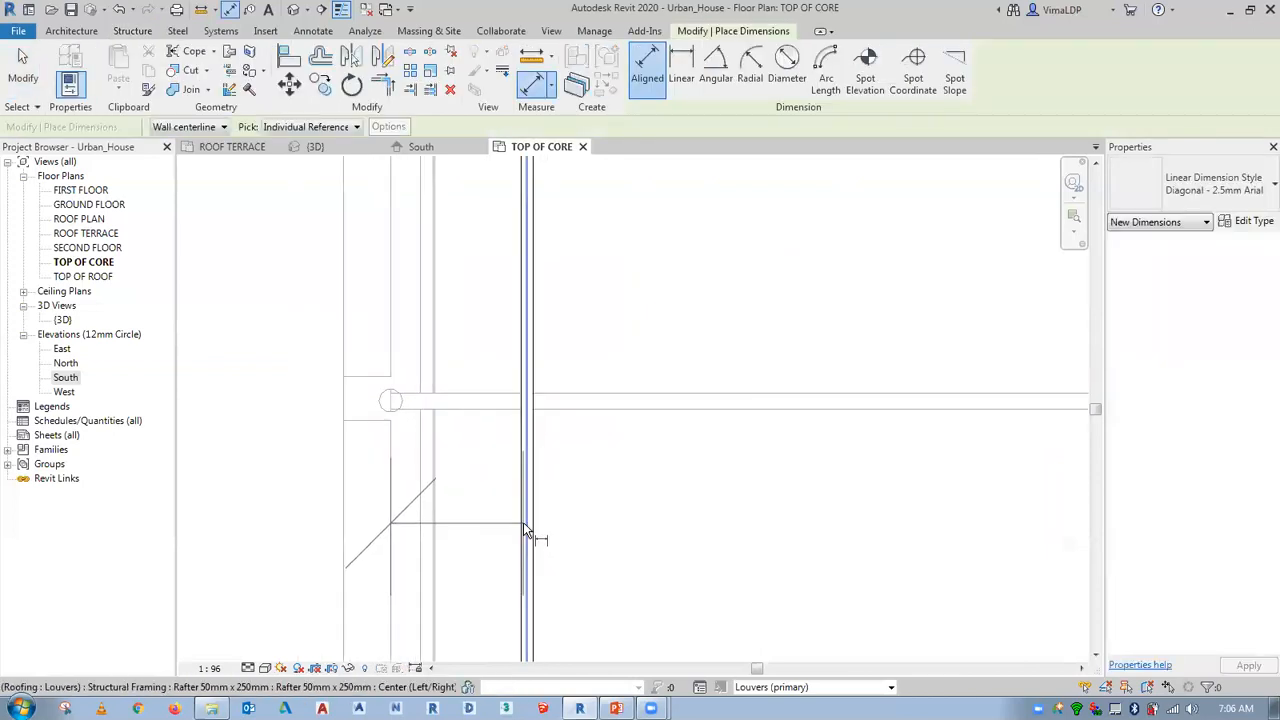
pyautogui.scroll(-1, 523, 514)
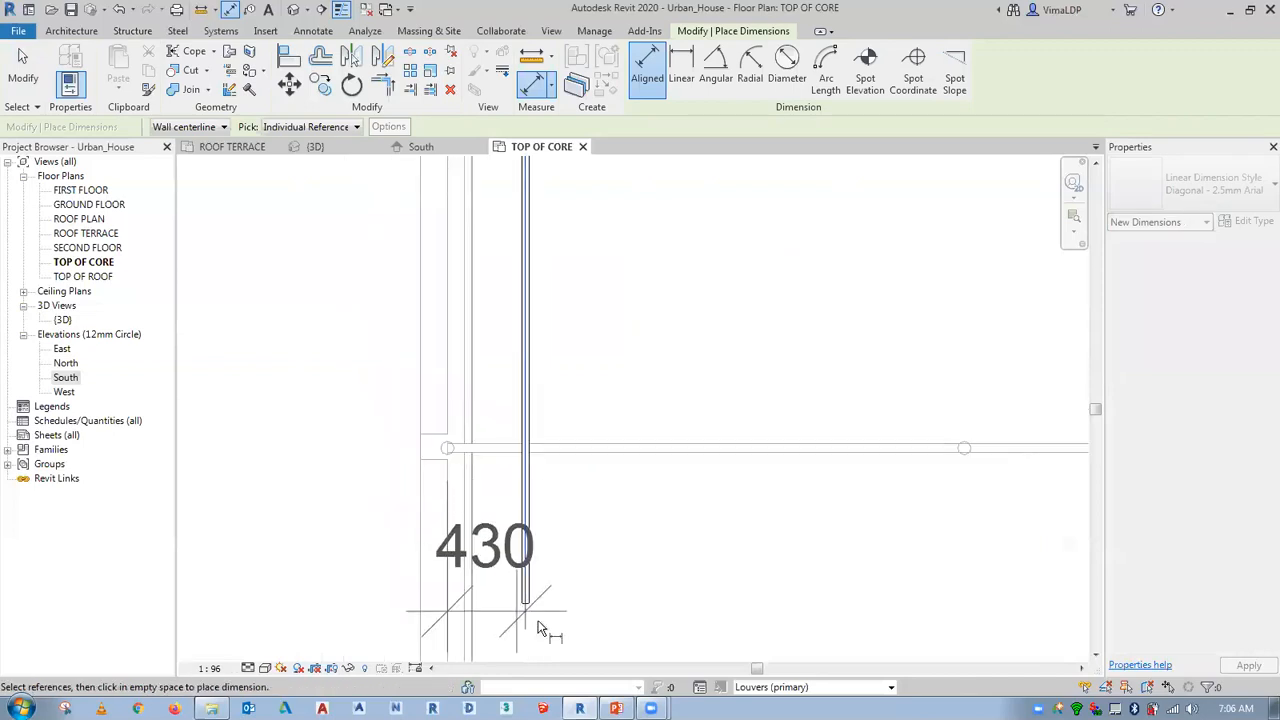
pyautogui.click(577, 630)
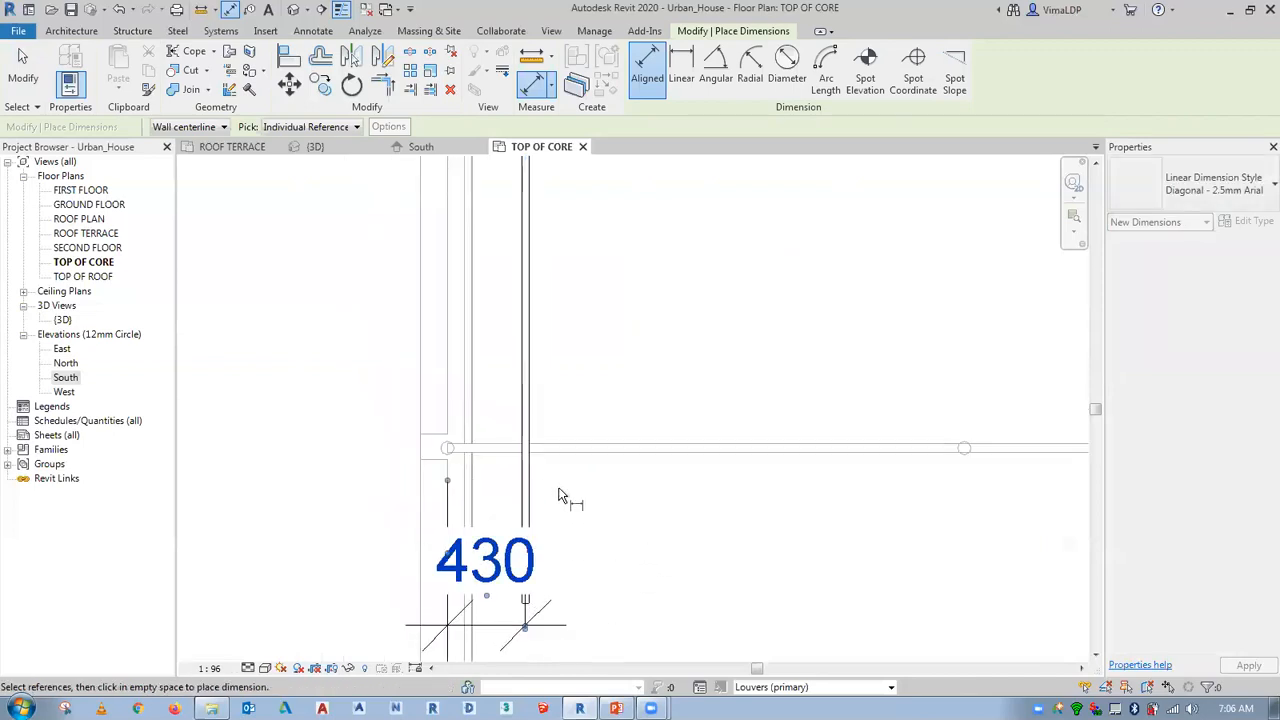
pyautogui.press('Escape')
pyautogui.press('Escape')
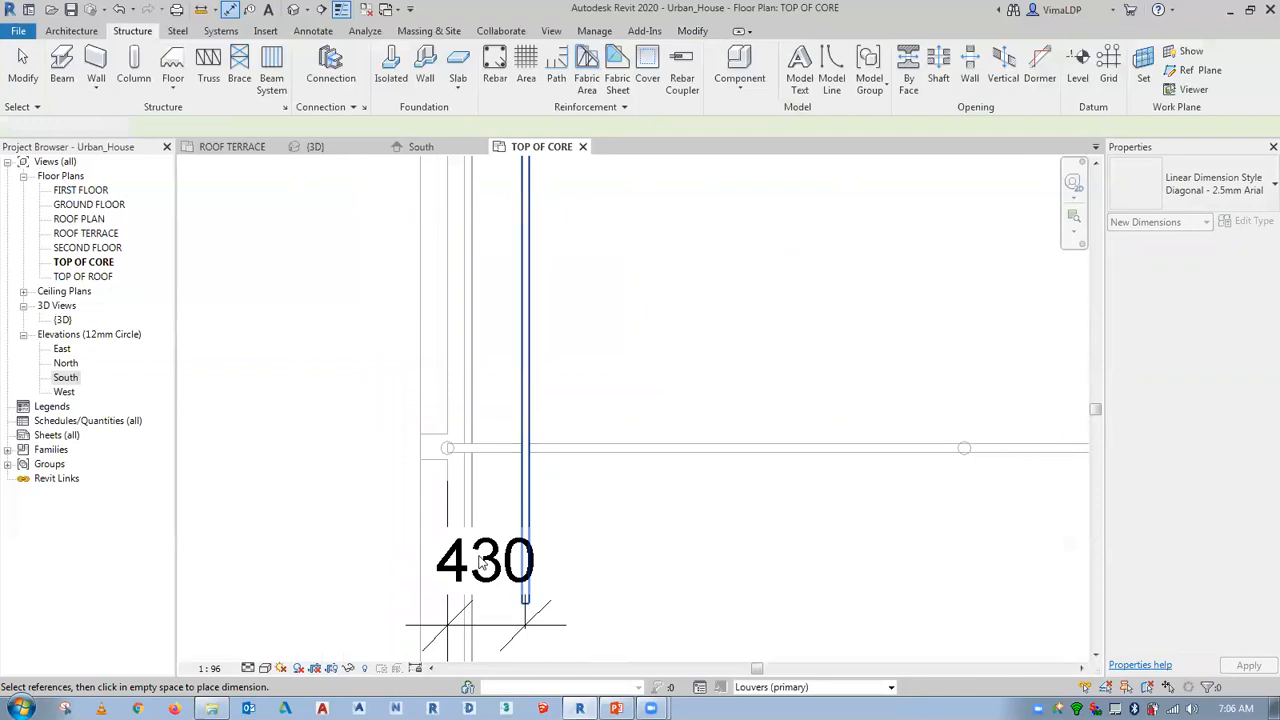
# Set the rafter's horizontal offset from the round column's centre to 900 mm.
pyautogui.click(525, 571)
pyautogui.click(485, 591)
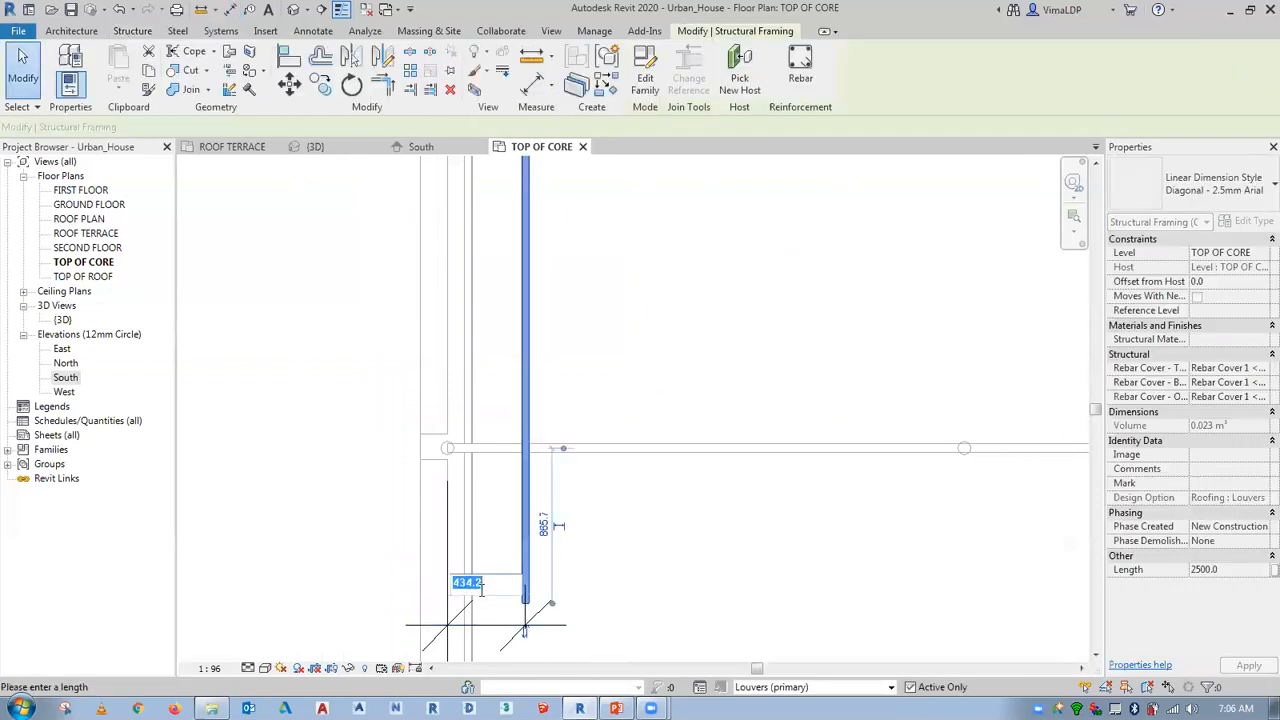
pyautogui.write('900')
pyautogui.press('Return')
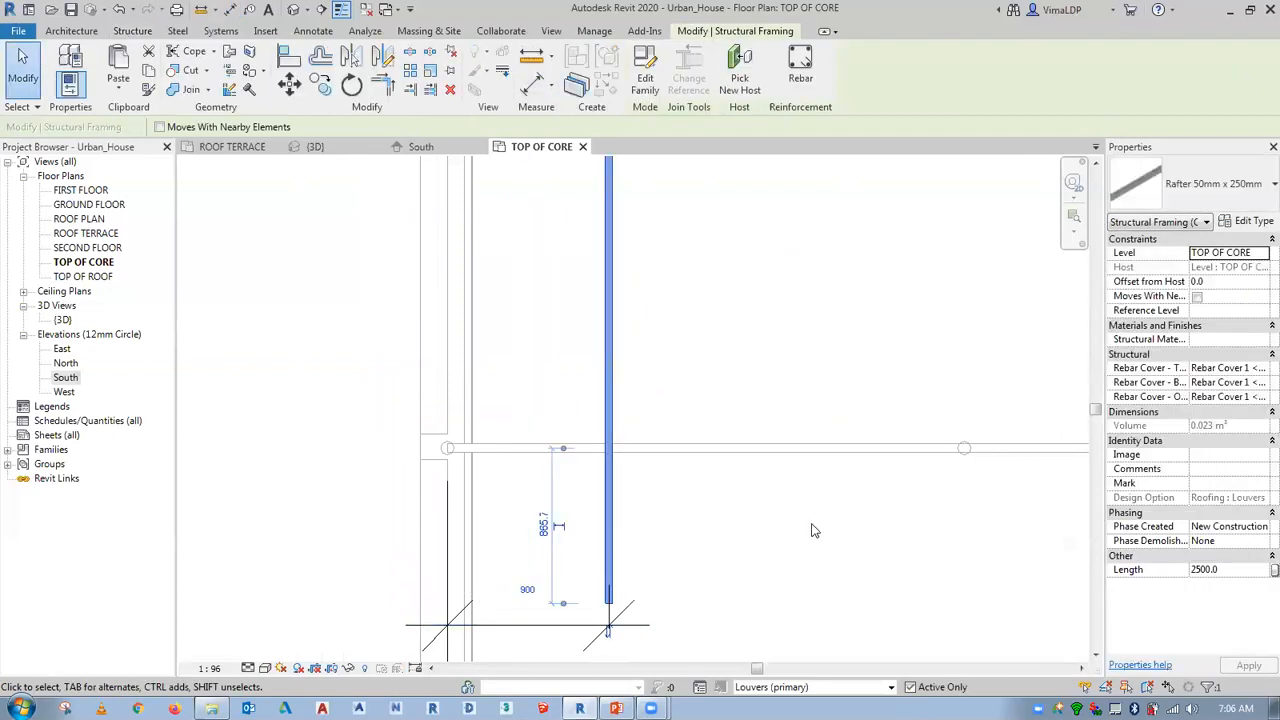
pyautogui.click(778, 535)
pyautogui.moveTo(704, 528); pyautogui.dragTo(650, 518, button='middle')
pyautogui.scroll(-1, 650, 518)
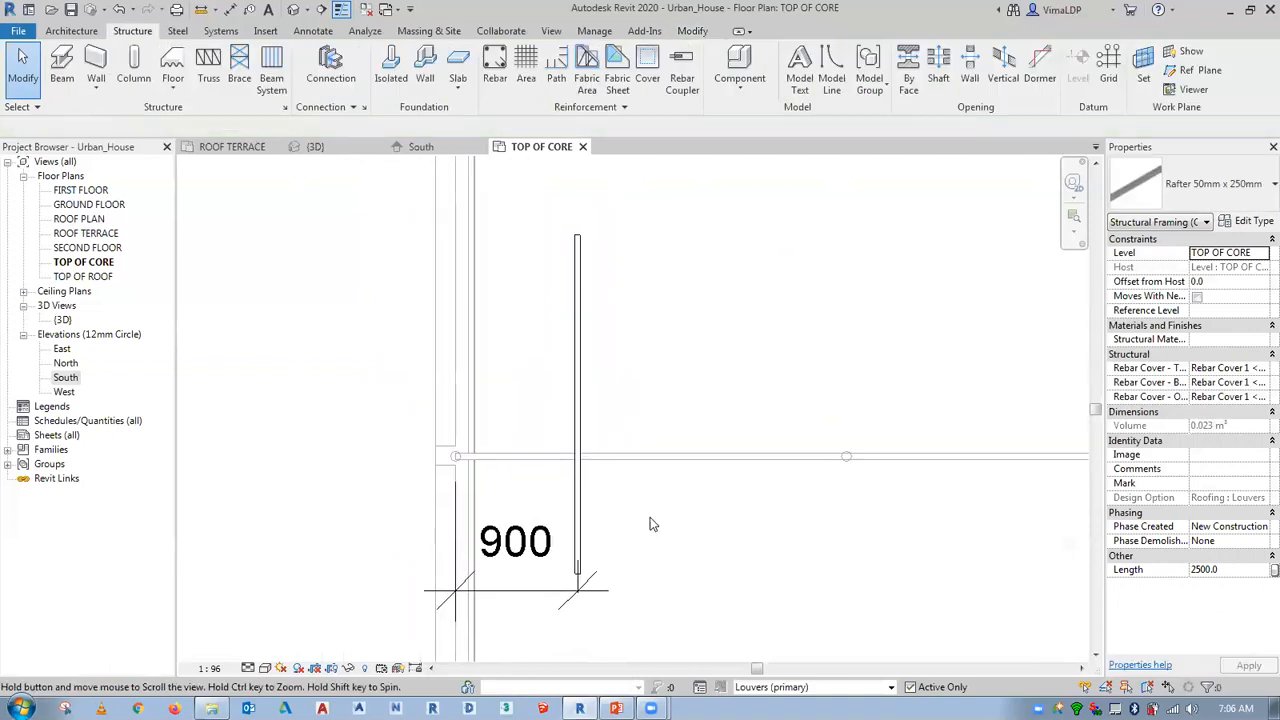
pyautogui.scroll(1, 626, 523)
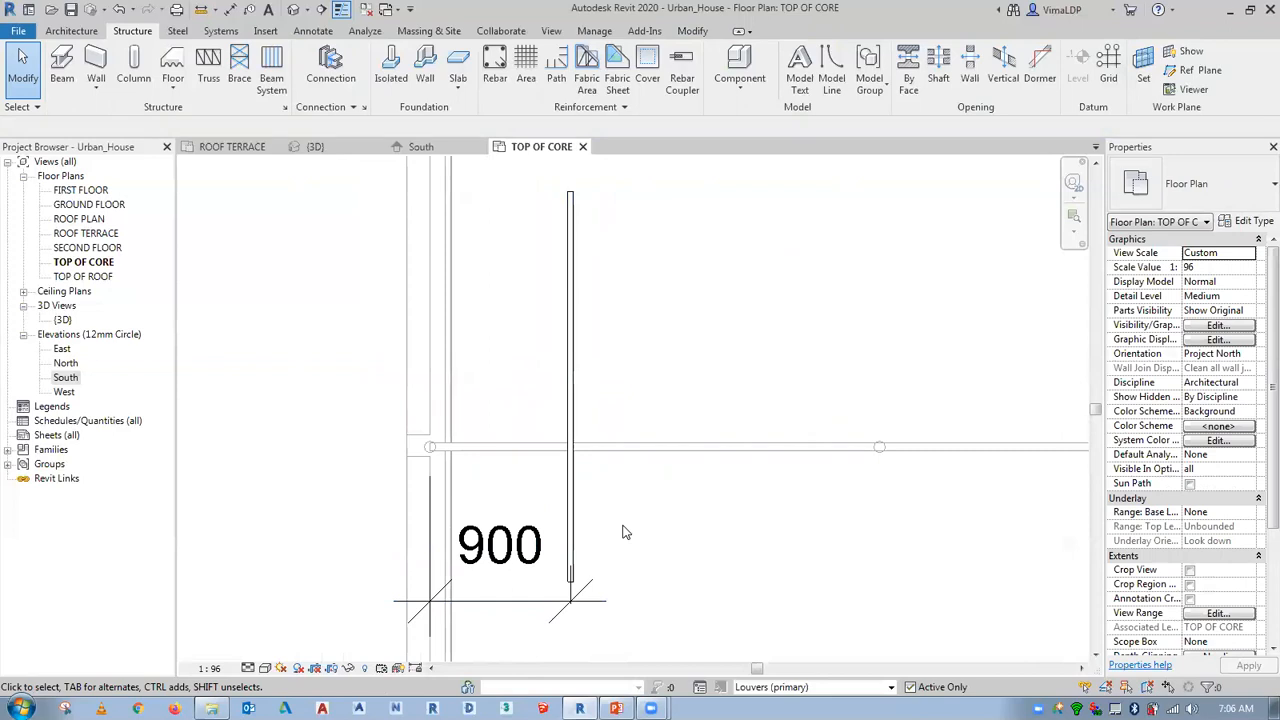
# Place an aligned dimension from the rafter's lower end to the centreline of the horizontal round bar.
pyautogui.press('d')
pyautogui.press('i')
pyautogui.scroll(3, 565, 588)
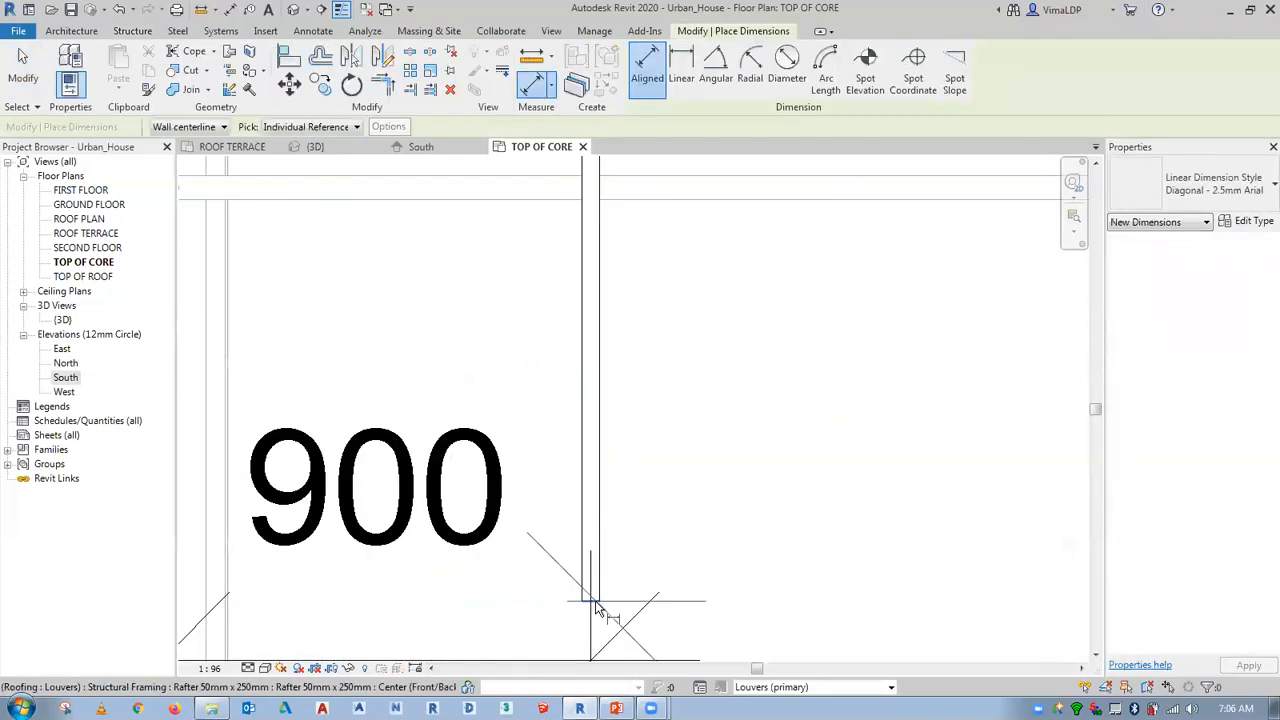
pyautogui.scroll(-3, 597, 608)
pyautogui.click(621, 423)
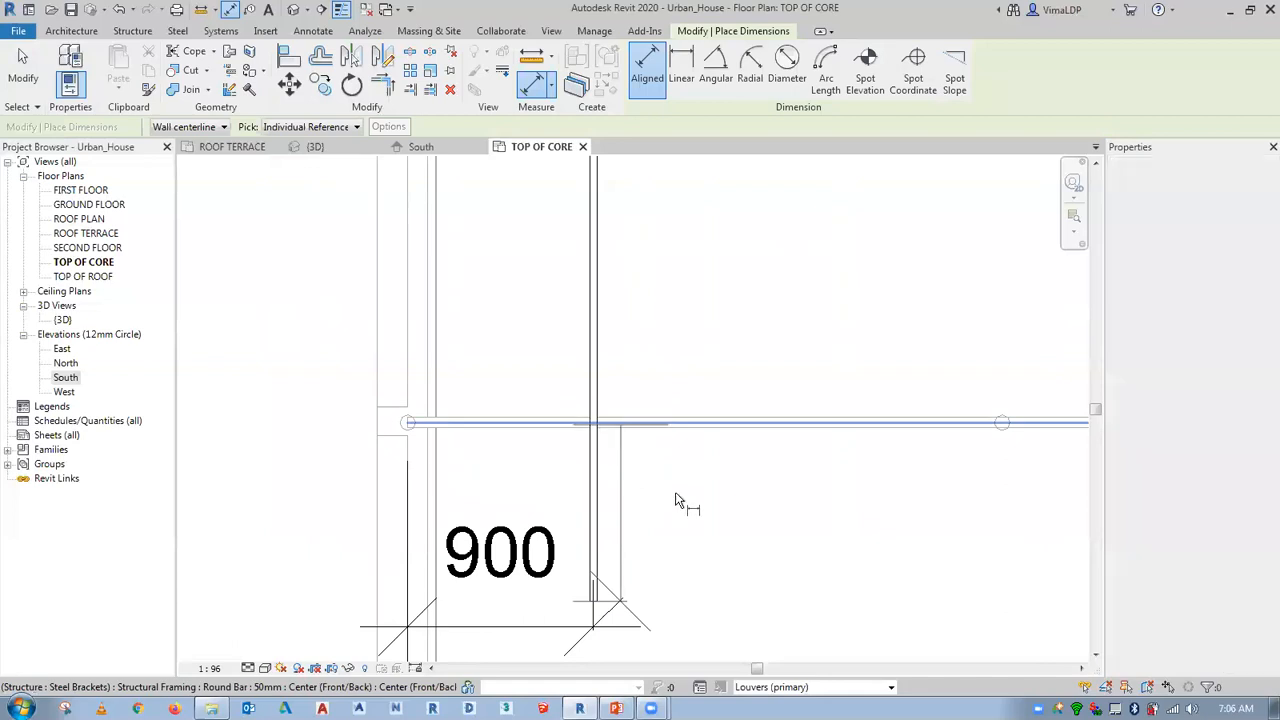
pyautogui.click(714, 499)
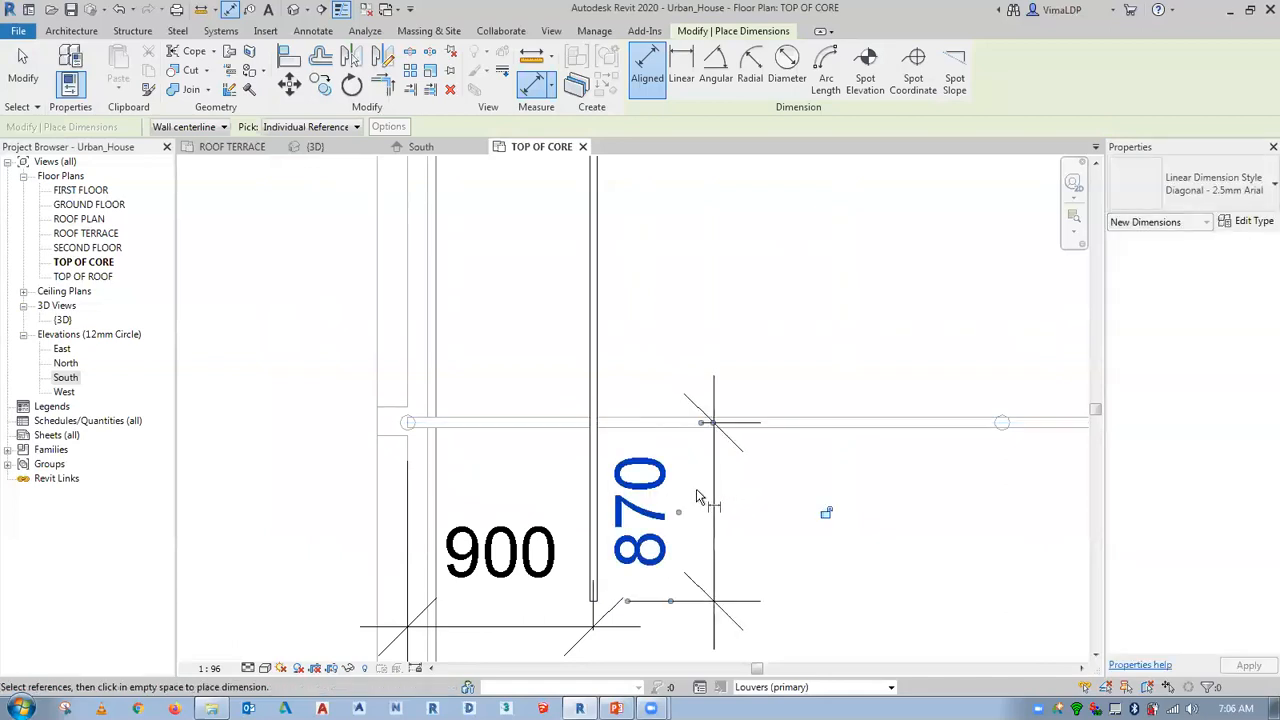
pyautogui.press('Escape')
pyautogui.press('Escape')
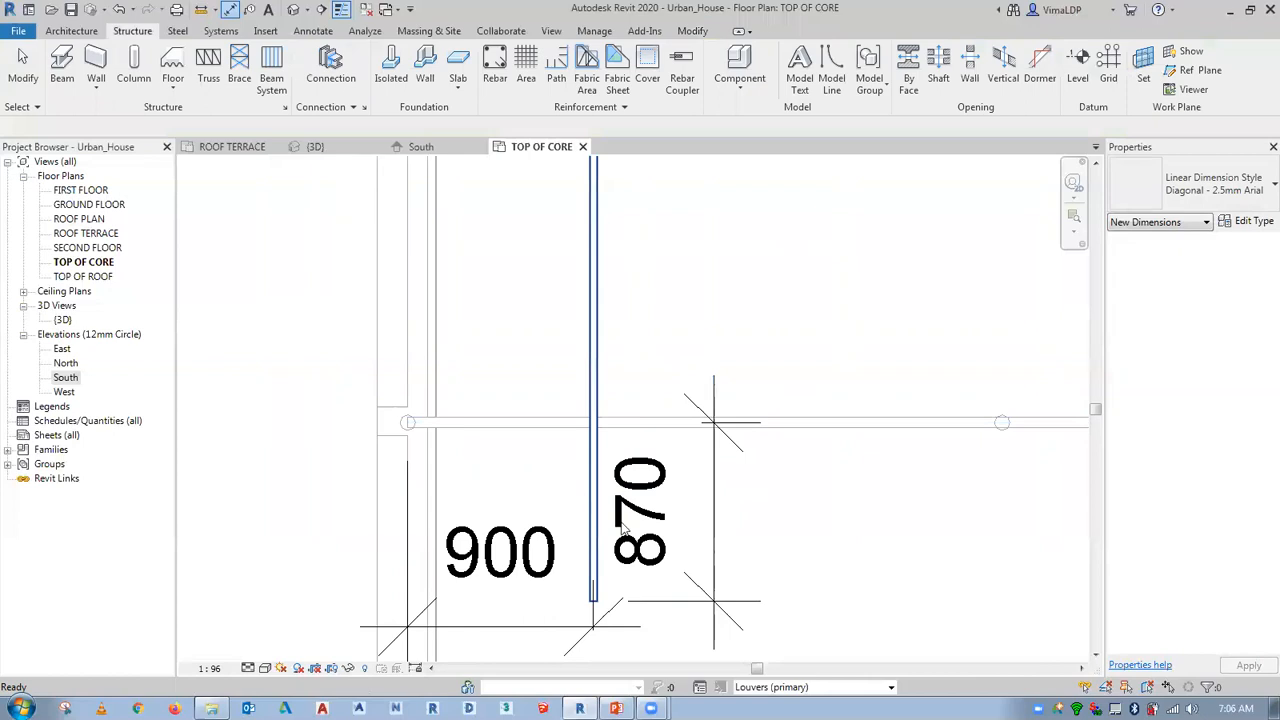
# Set the distance from the rafter's lower end to the horizontal round bar to 900 mm.
pyautogui.click(646, 522)
pyautogui.click(668, 514)
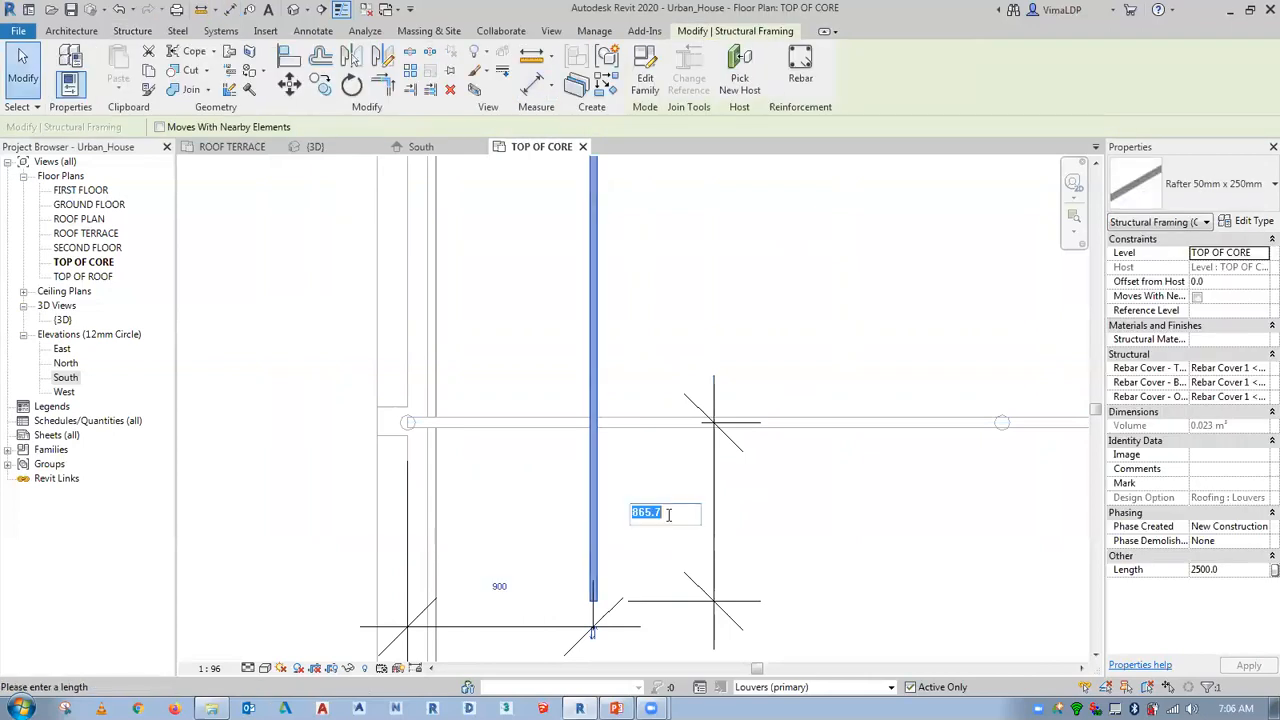
pyautogui.write('900')
pyautogui.press('Return')
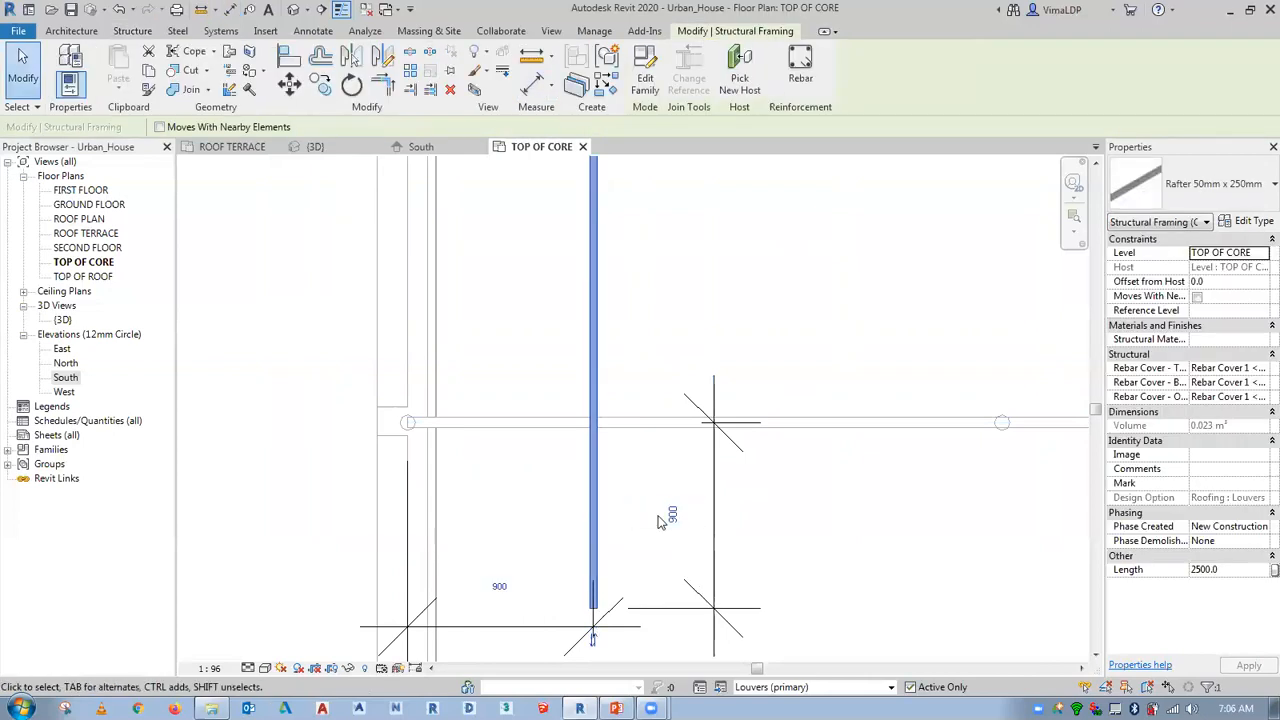
pyautogui.click(747, 558)
# Delete both aligned dimensions placed around the rafter.
pyautogui.moveTo(763, 566); pyautogui.dragTo(654, 609)
pyautogui.press('Delete')
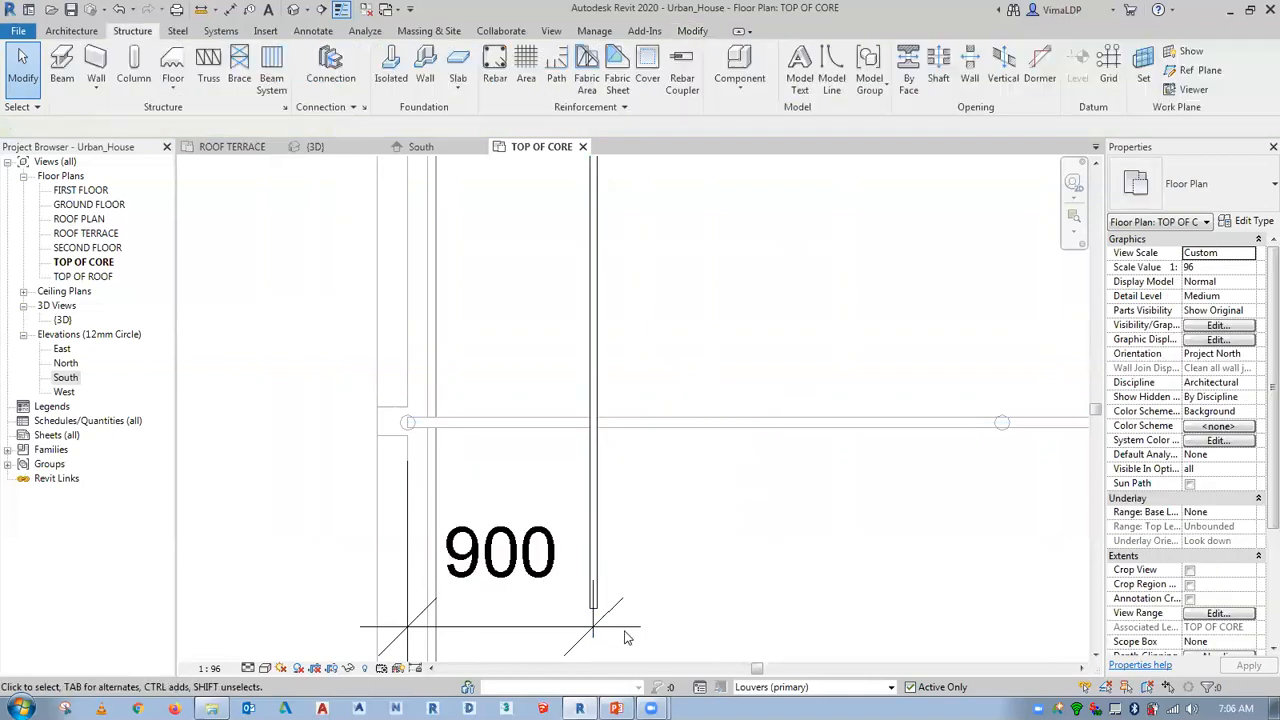
pyautogui.click(500, 507)
pyautogui.press('Delete')
pyautogui.scroll(-3, 480, 433)
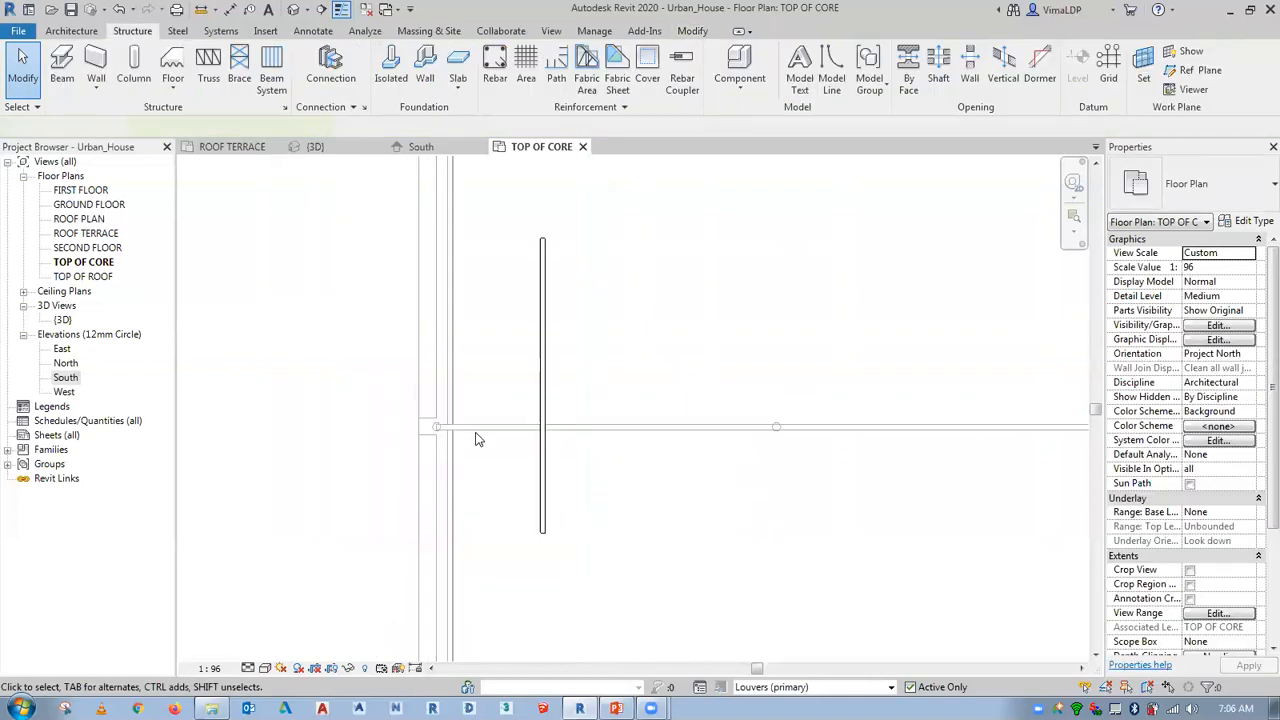
# Set the rafter's length to 11750 mm.
pyautogui.scroll(-1, 546, 459)
pyautogui.moveTo(560, 408); pyautogui.dragTo(544, 519, button='middle')
pyautogui.scroll(-1, 535, 502)
pyautogui.scroll(-1, 535, 508)
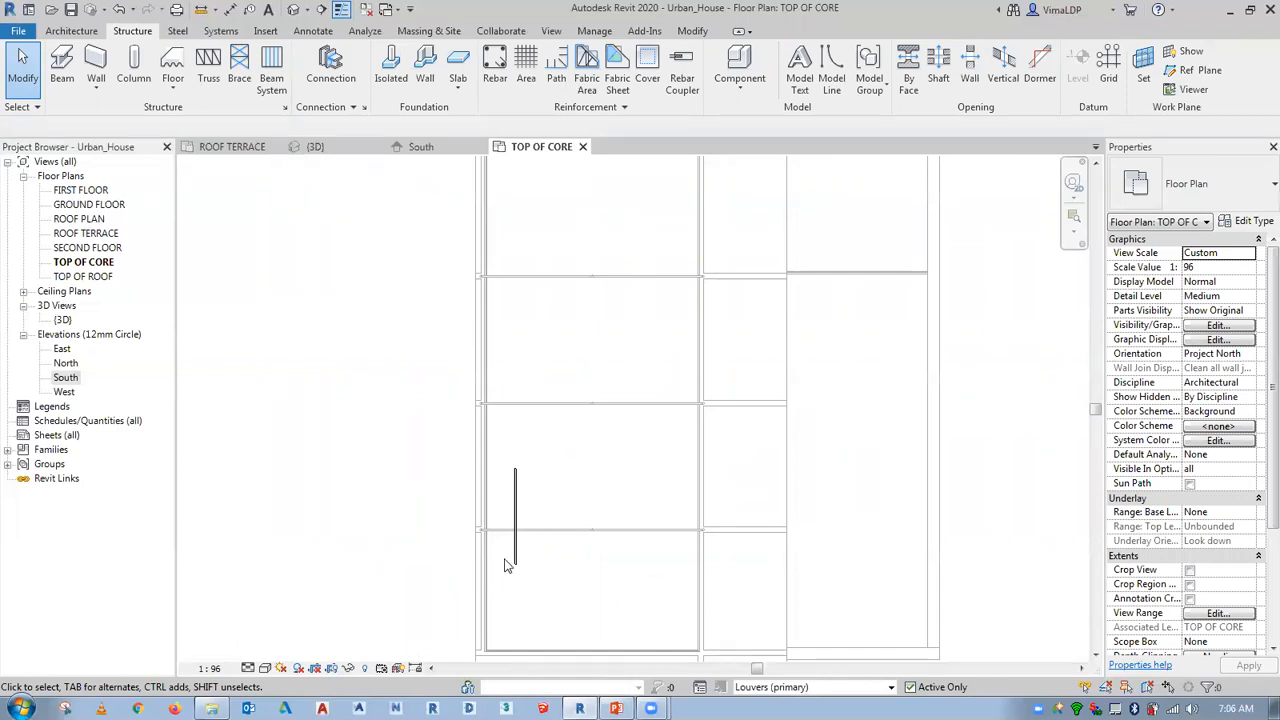
pyautogui.click(514, 562)
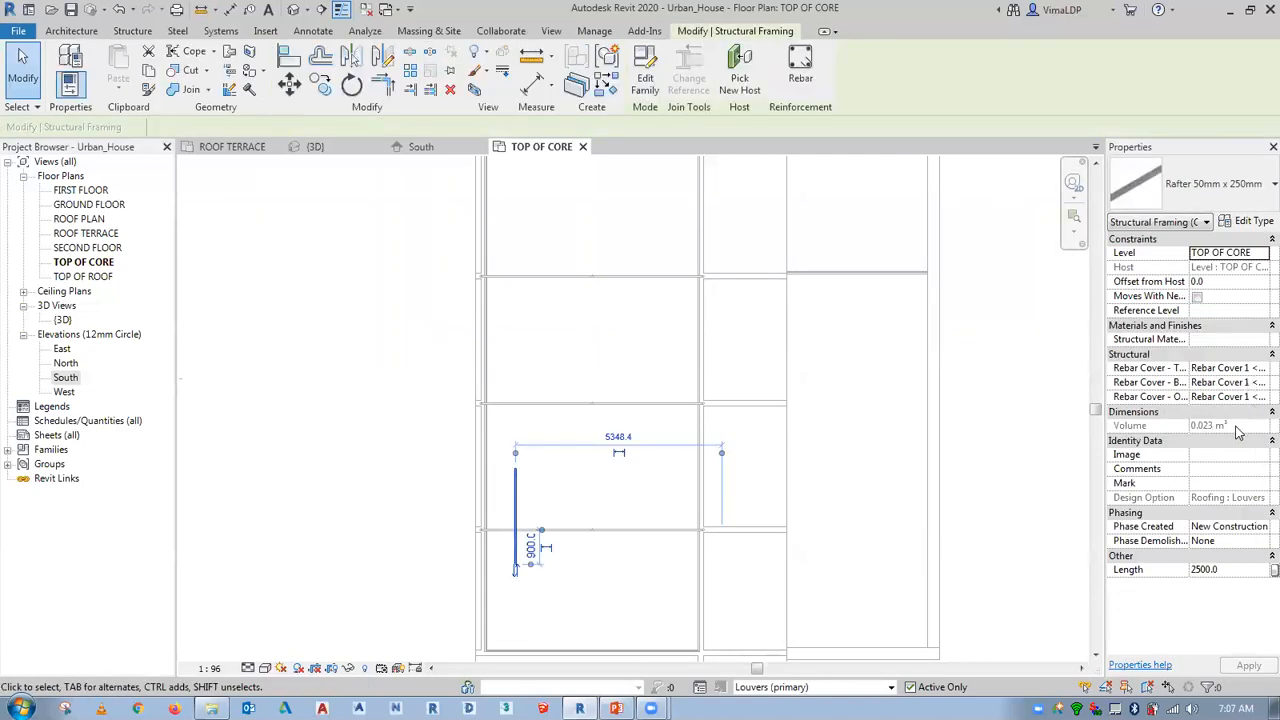
pyautogui.click(1236, 570)
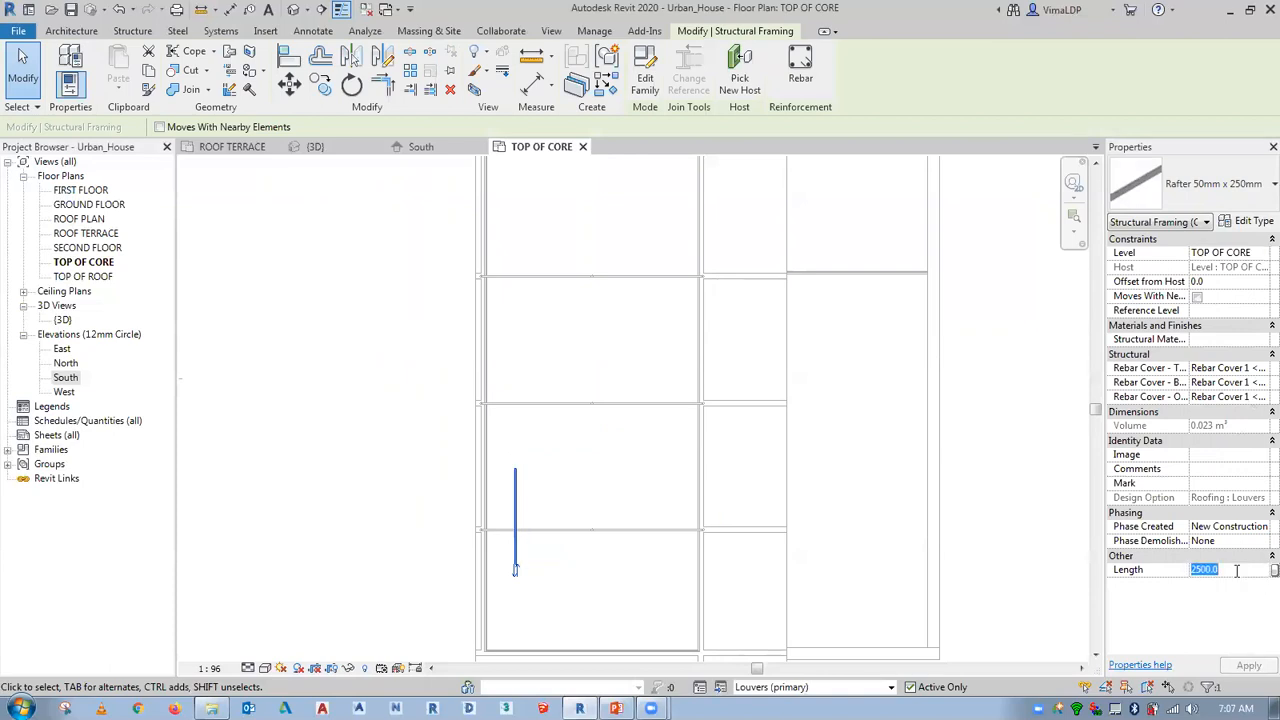
pyautogui.write('1175')
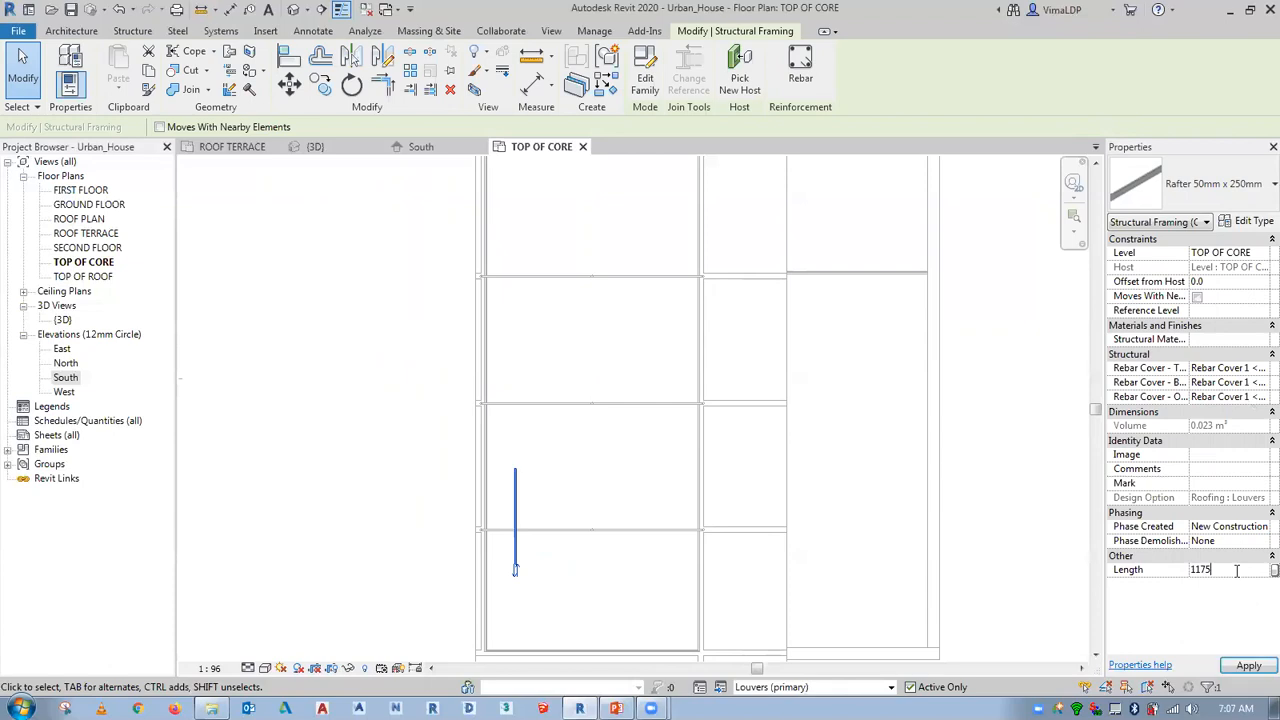
pyautogui.click(363, 452)
pyautogui.scroll(-2, 363, 453)
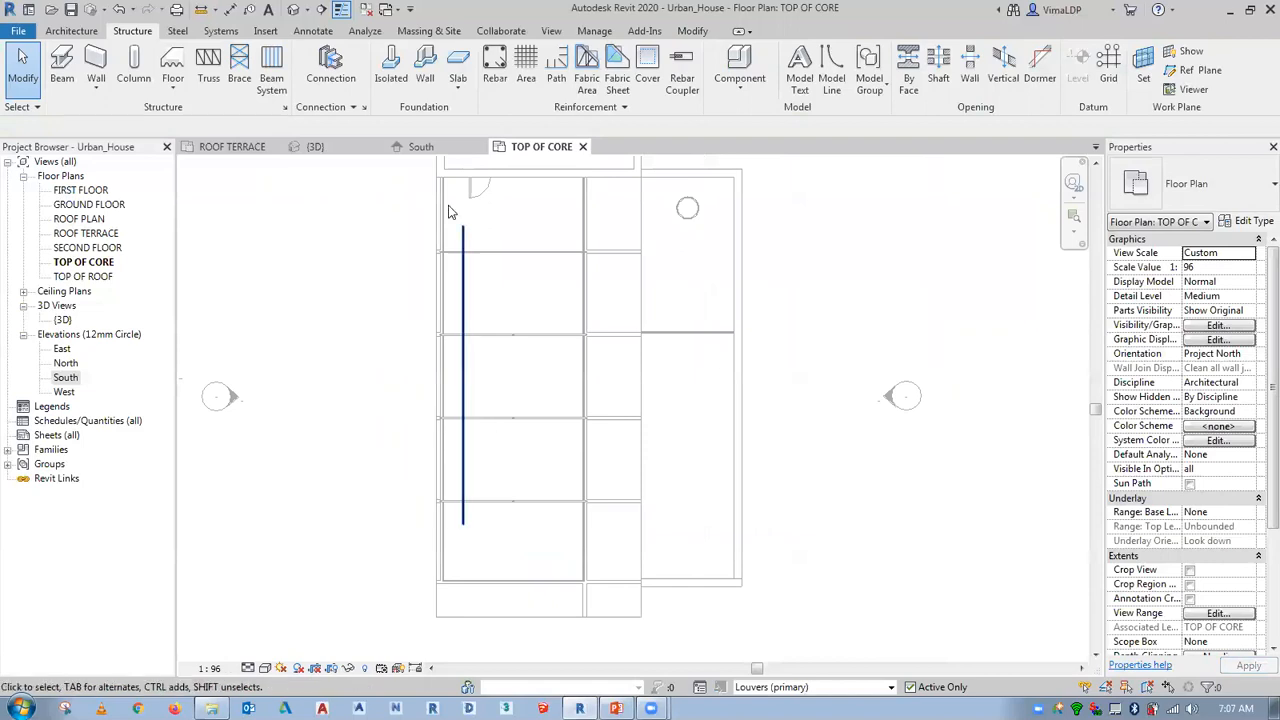
# Start a linear array of the rafter with 5 items, Group and Associate off, Move To 2nd, and Constrain on.
pyautogui.scroll(1, 456, 207)
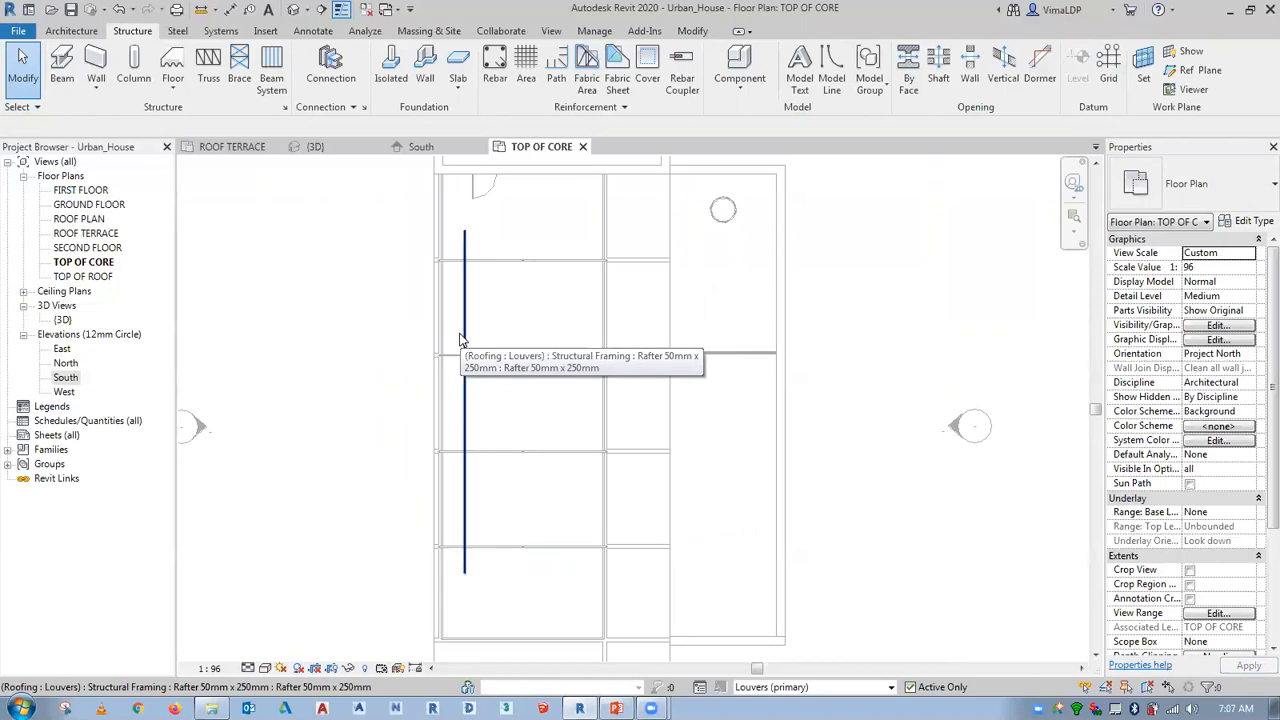
pyautogui.scroll(1, 550, 310)
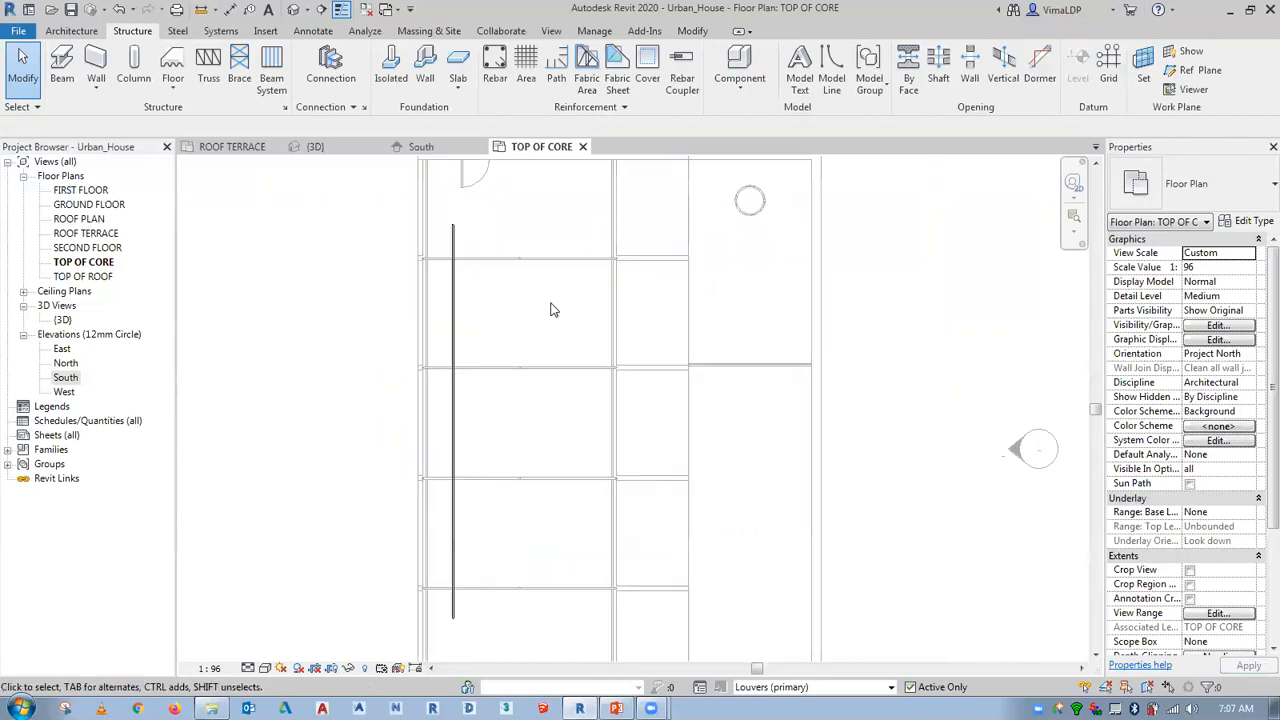
pyautogui.moveTo(491, 314); pyautogui.dragTo(436, 309)
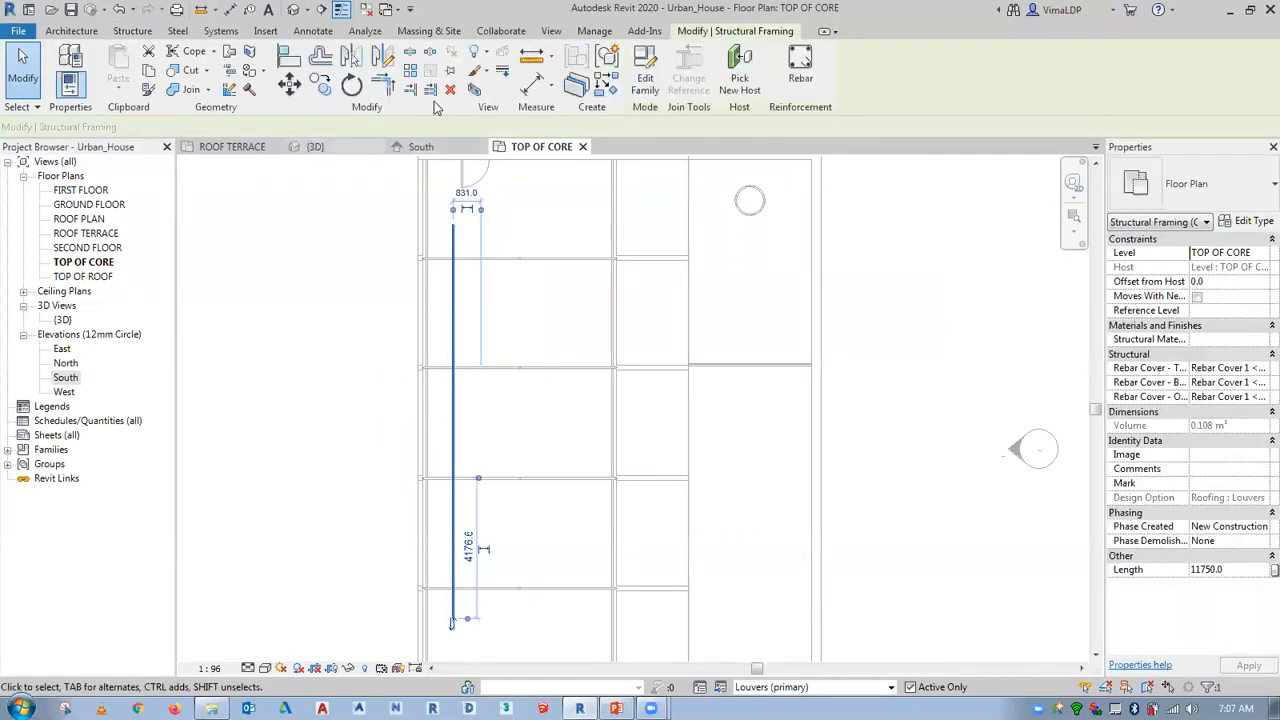
pyautogui.click(408, 71)
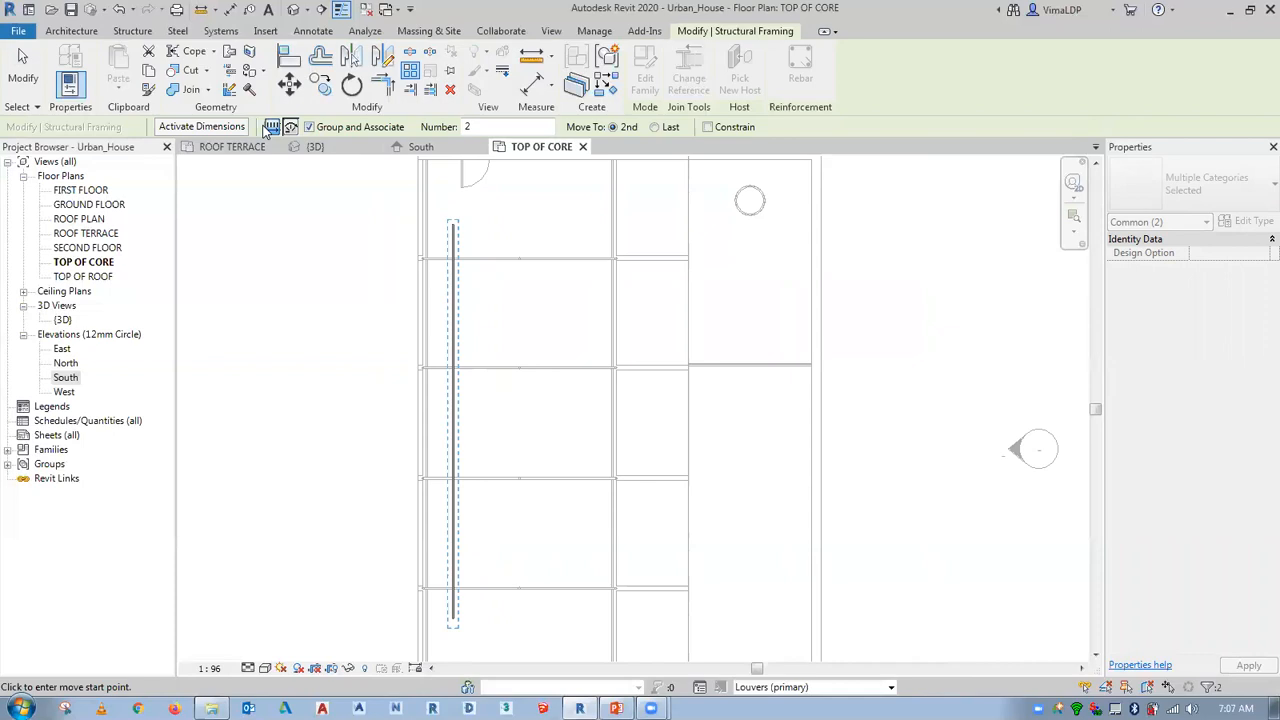
pyautogui.click(310, 127)
pyautogui.click(500, 124)
pyautogui.write('5')
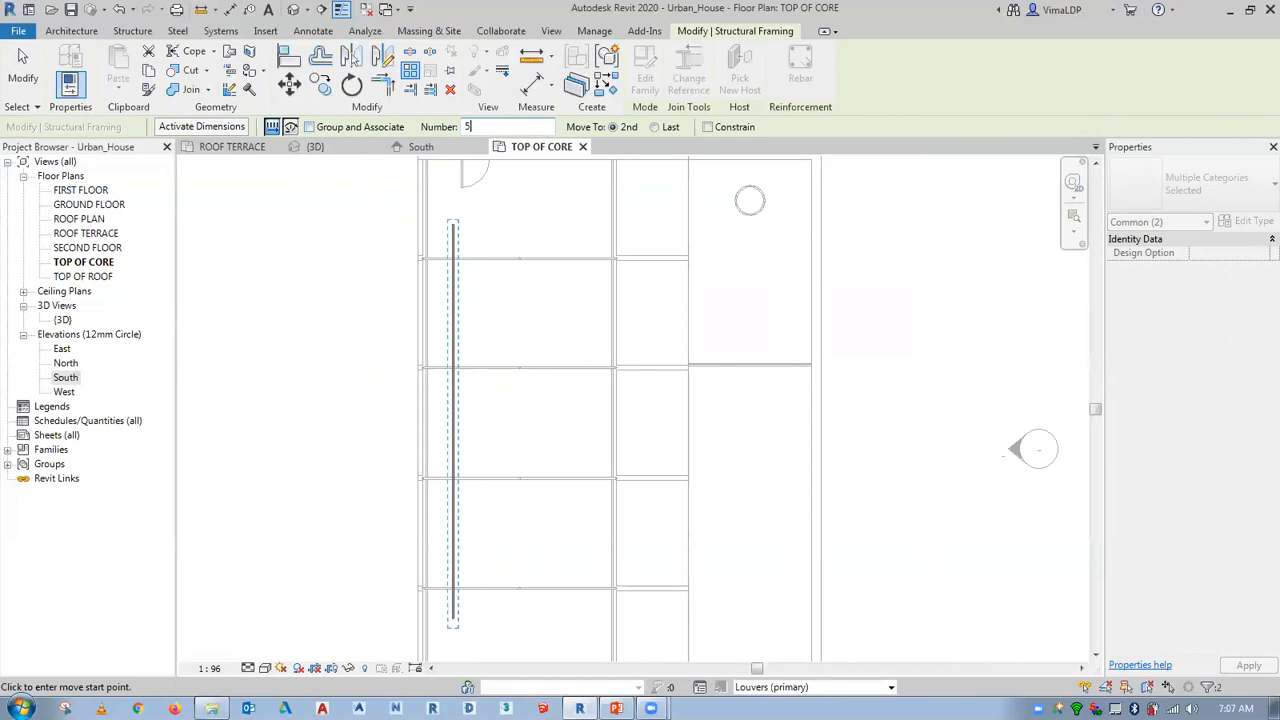
pyautogui.click(497, 255)
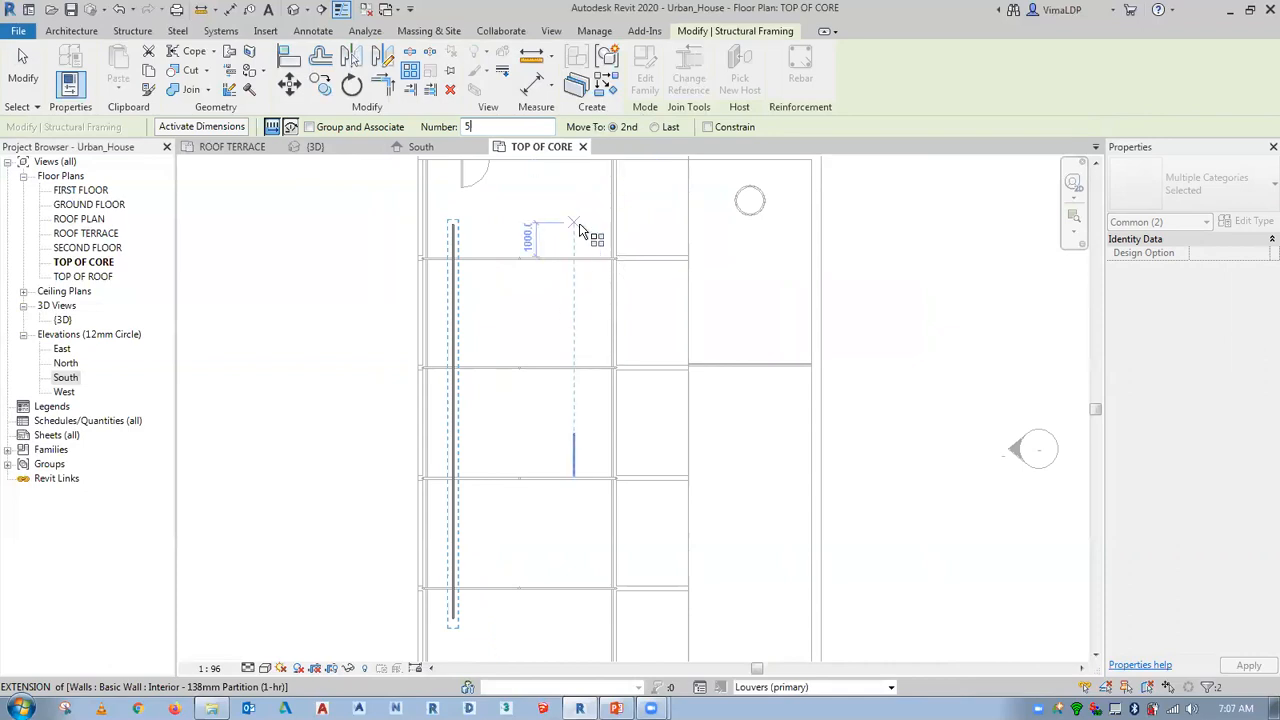
pyautogui.click(717, 128)
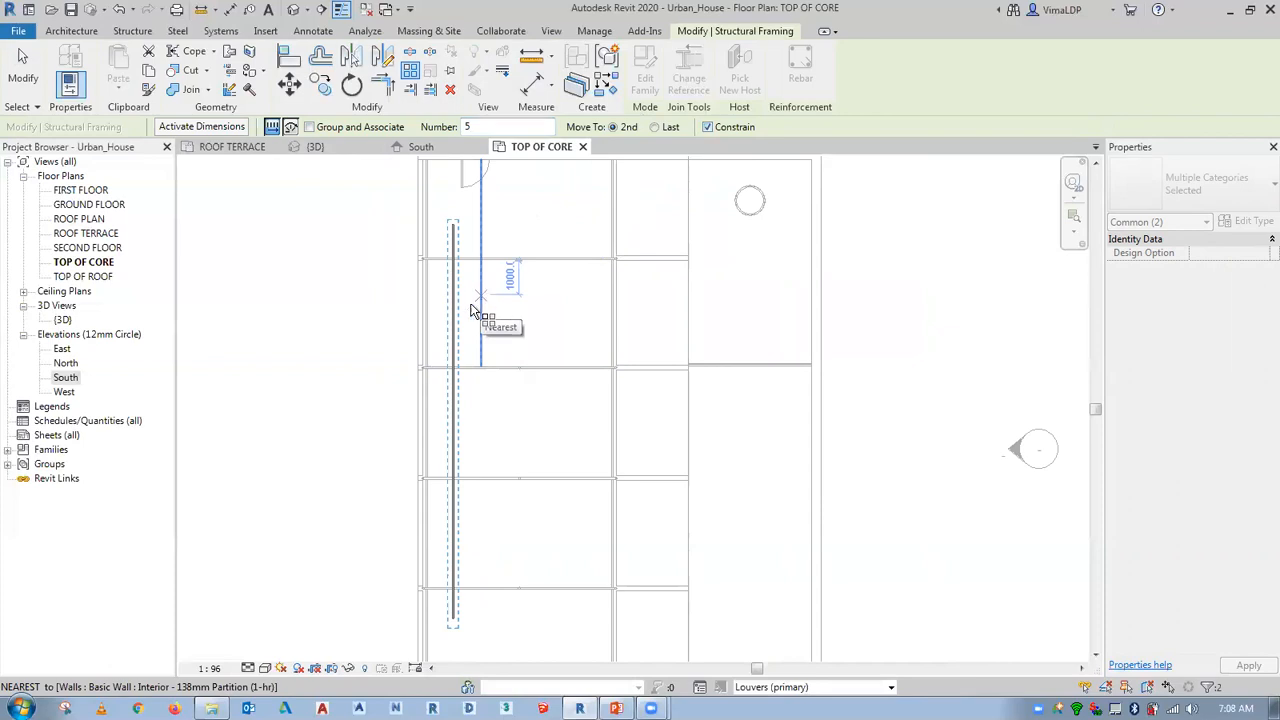
# Array the rafter horizontally across the terrace from its upper end at 990 mm spacing.
pyautogui.press('Escape')
pyautogui.moveTo(480, 266); pyautogui.dragTo(477, 326, button='middle')
pyautogui.scroll(3, 448, 276)
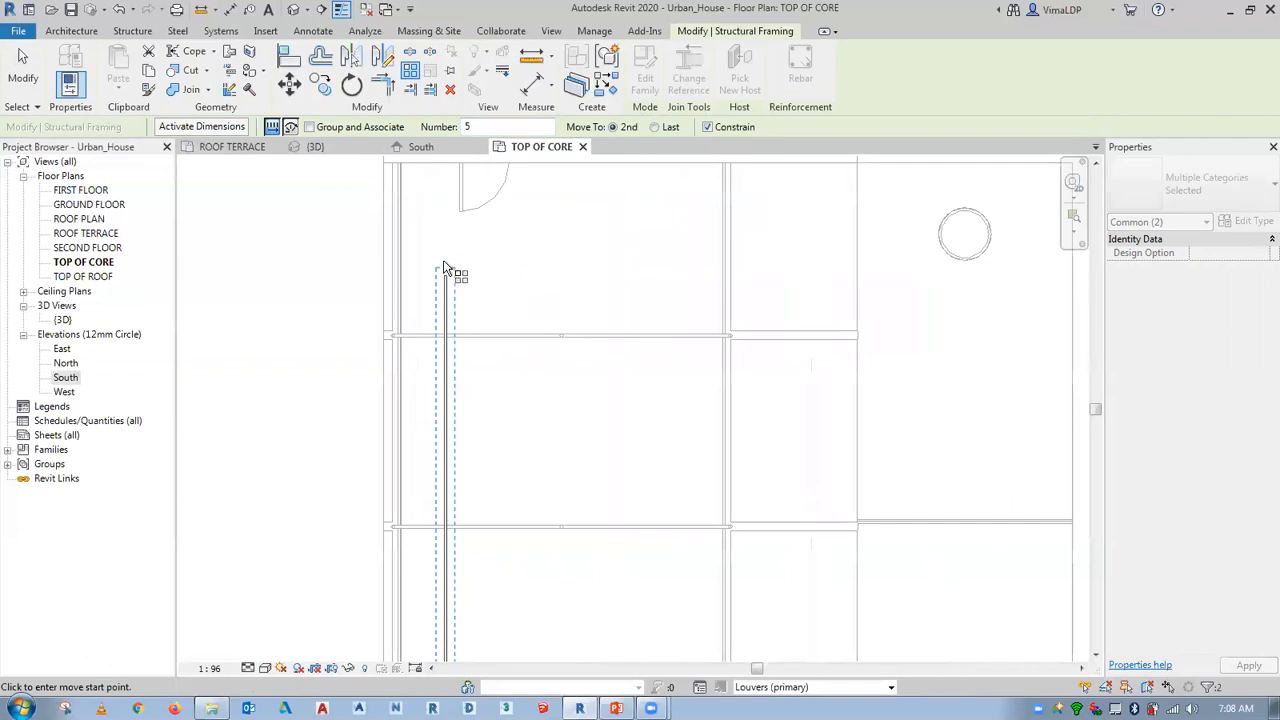
pyautogui.click(445, 258)
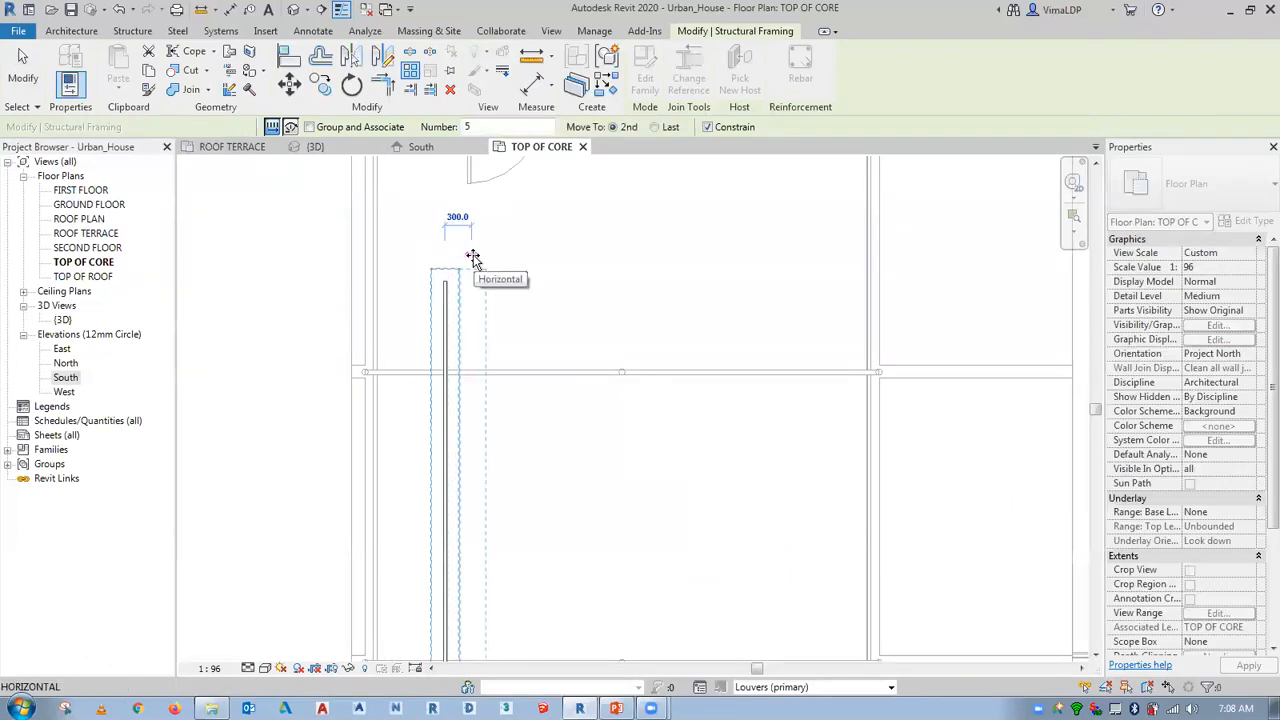
pyautogui.write('990')
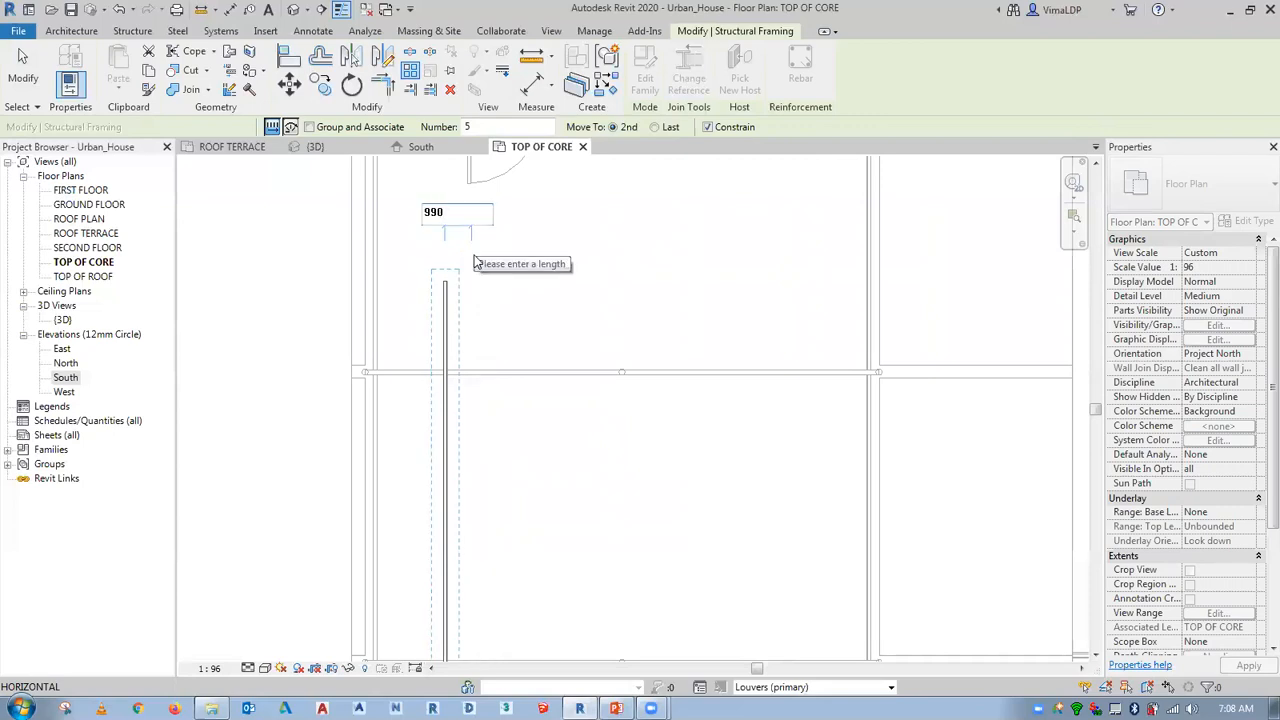
pyautogui.press('Return')
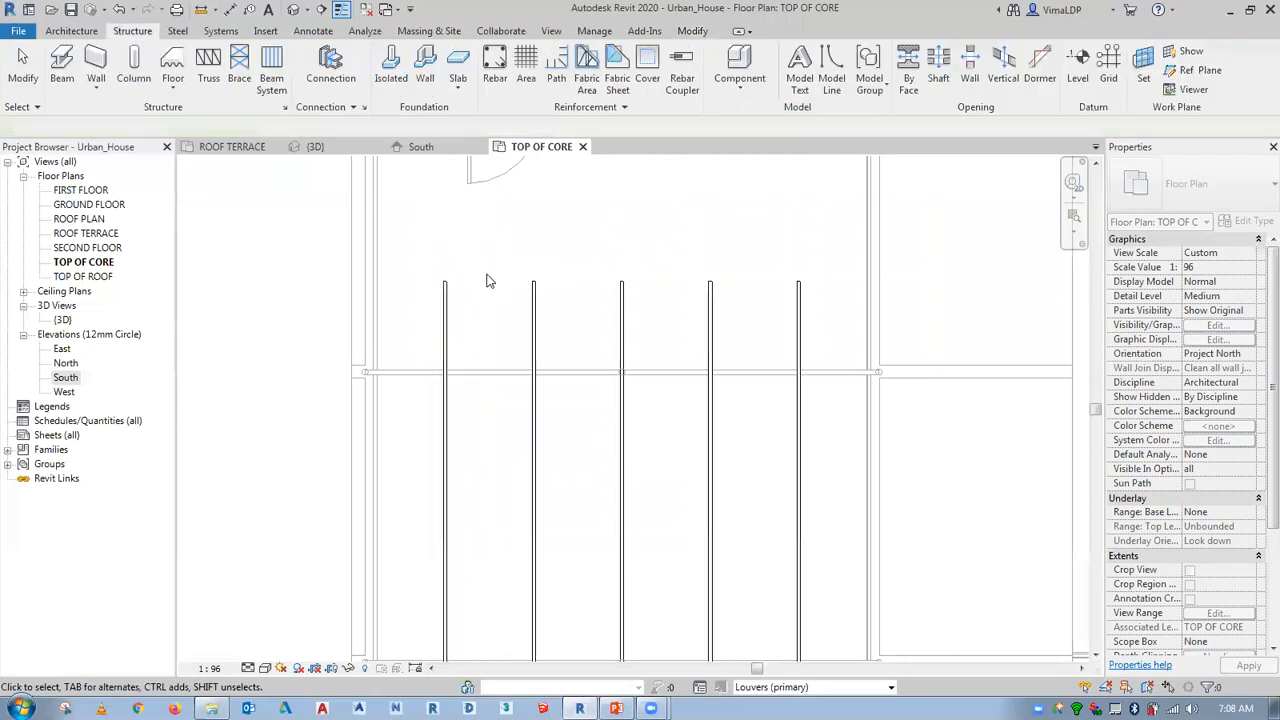
pyautogui.scroll(-1, 640, 207)
pyautogui.scroll(-4, 640, 207)
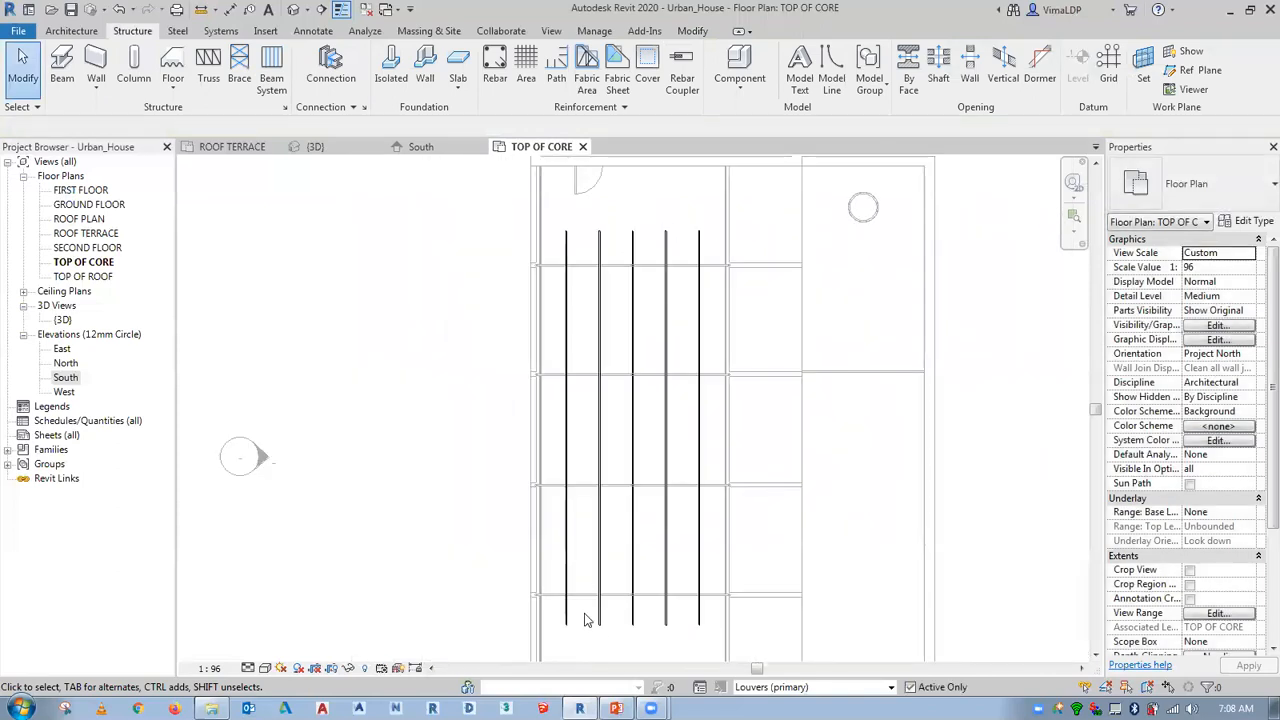
pyautogui.scroll(1, 587, 620)
# Close the ROOF TERRACE view and inspect the arrayed rafters in the 3D view.
pyautogui.click(275, 147)
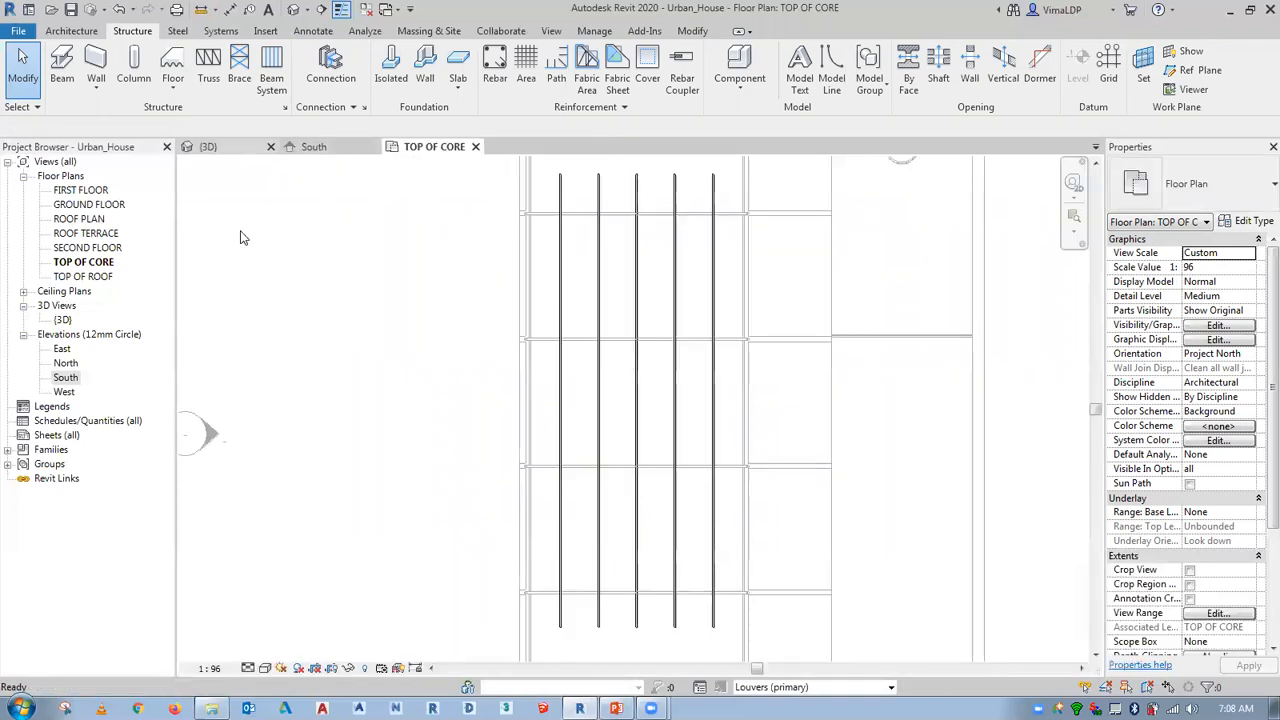
pyautogui.click(209, 147)
pyautogui.scroll(3, 390, 320)
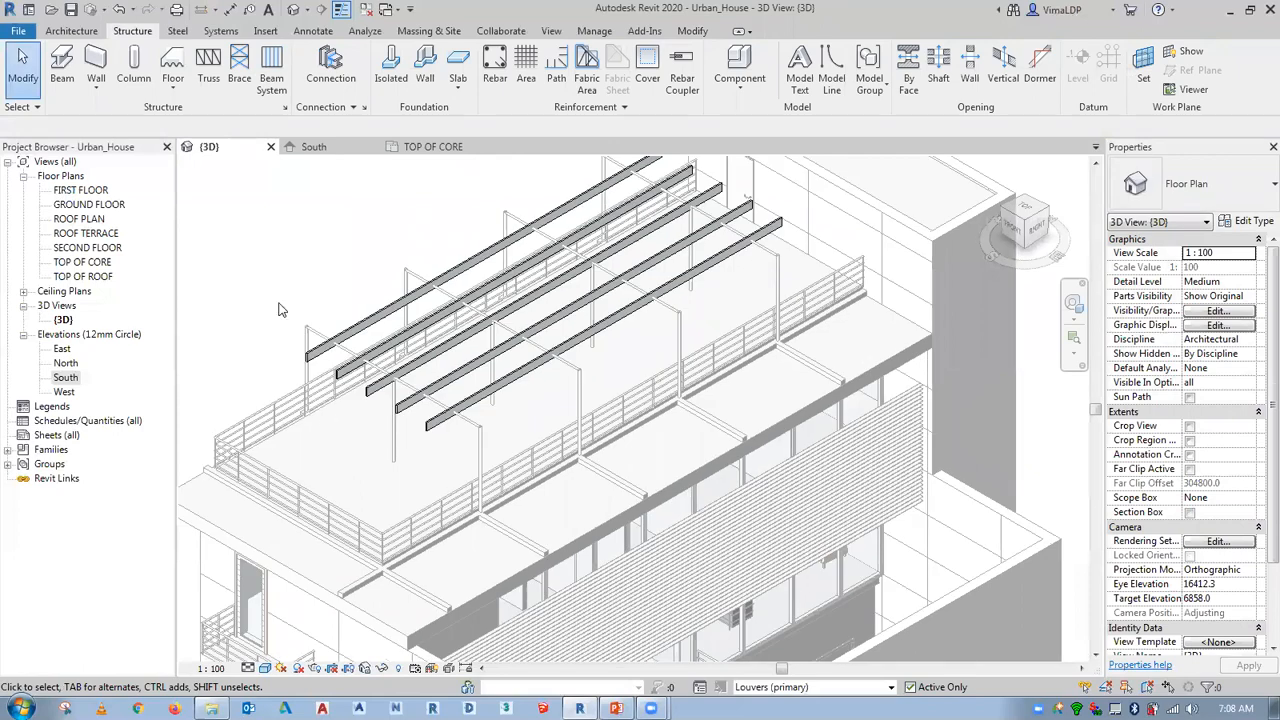
pyautogui.scroll(2, 280, 310)
pyautogui.scroll(2, 366, 458)
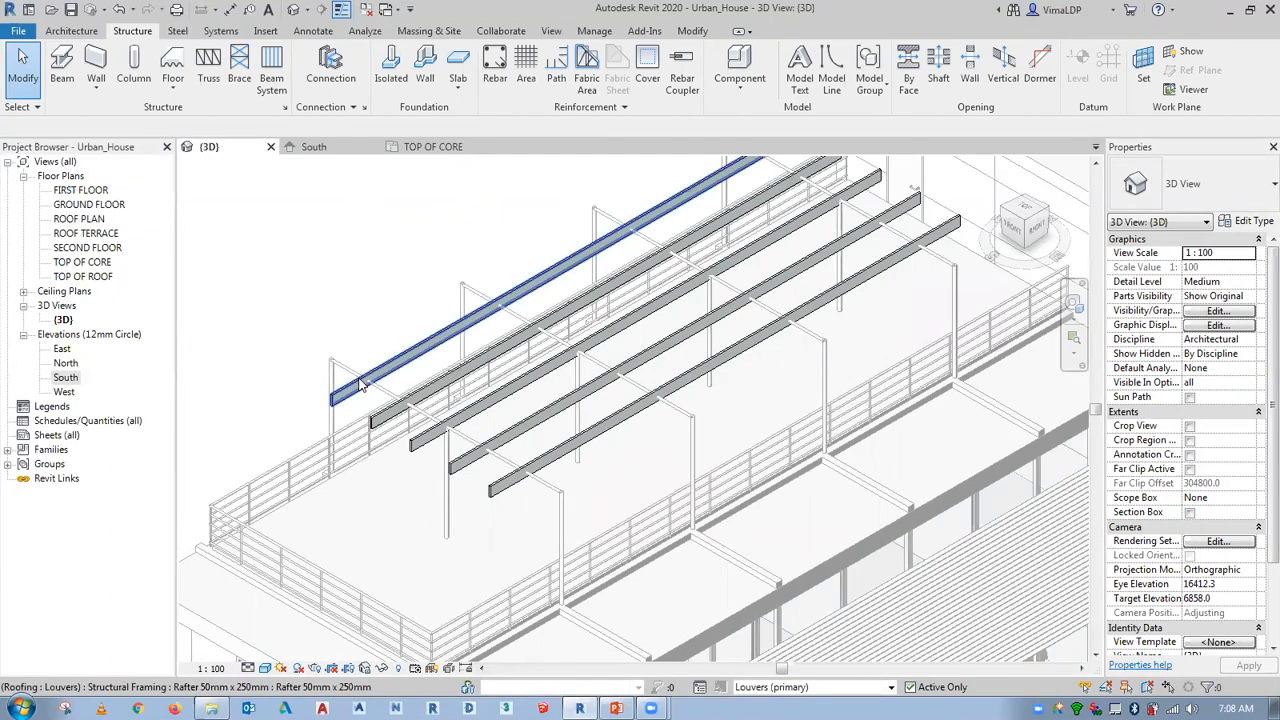
pyautogui.scroll(-1, 361, 386)
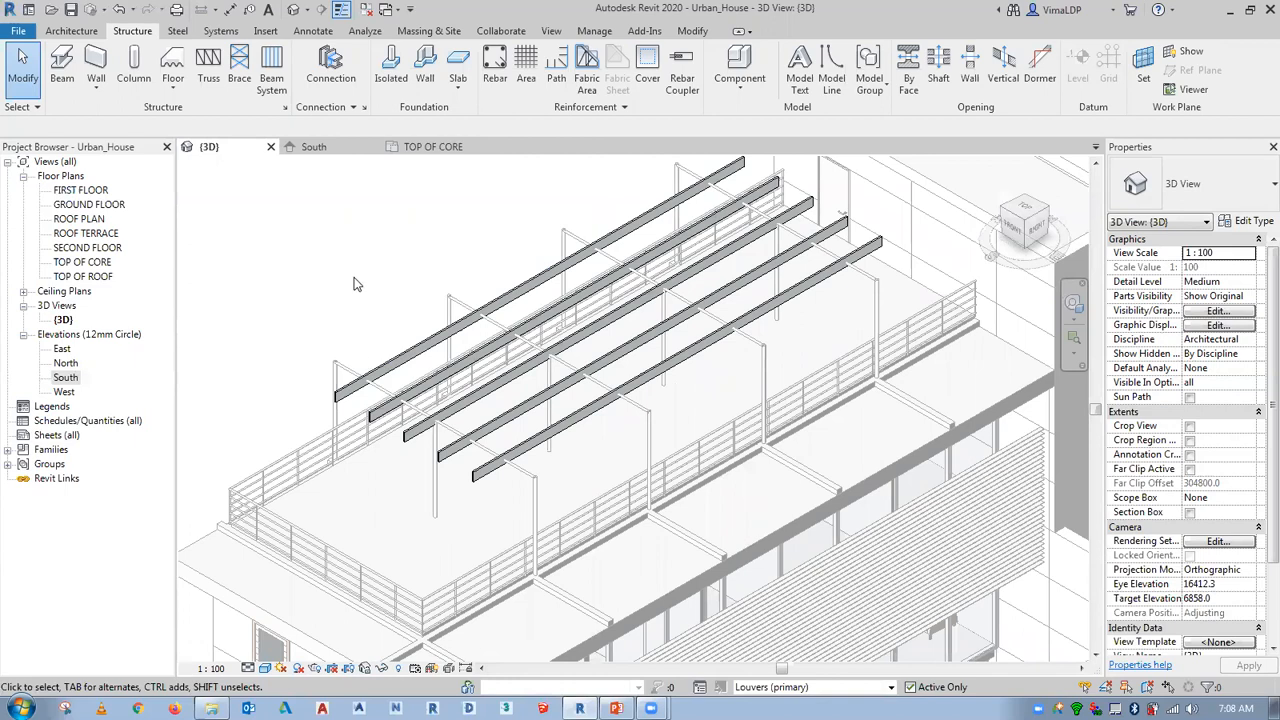
# On the TOP OF CORE plan, place a Louver 50mm x 150 beam across the rafters, starting at the uppermost bracket's round column.
pyautogui.click(451, 147)
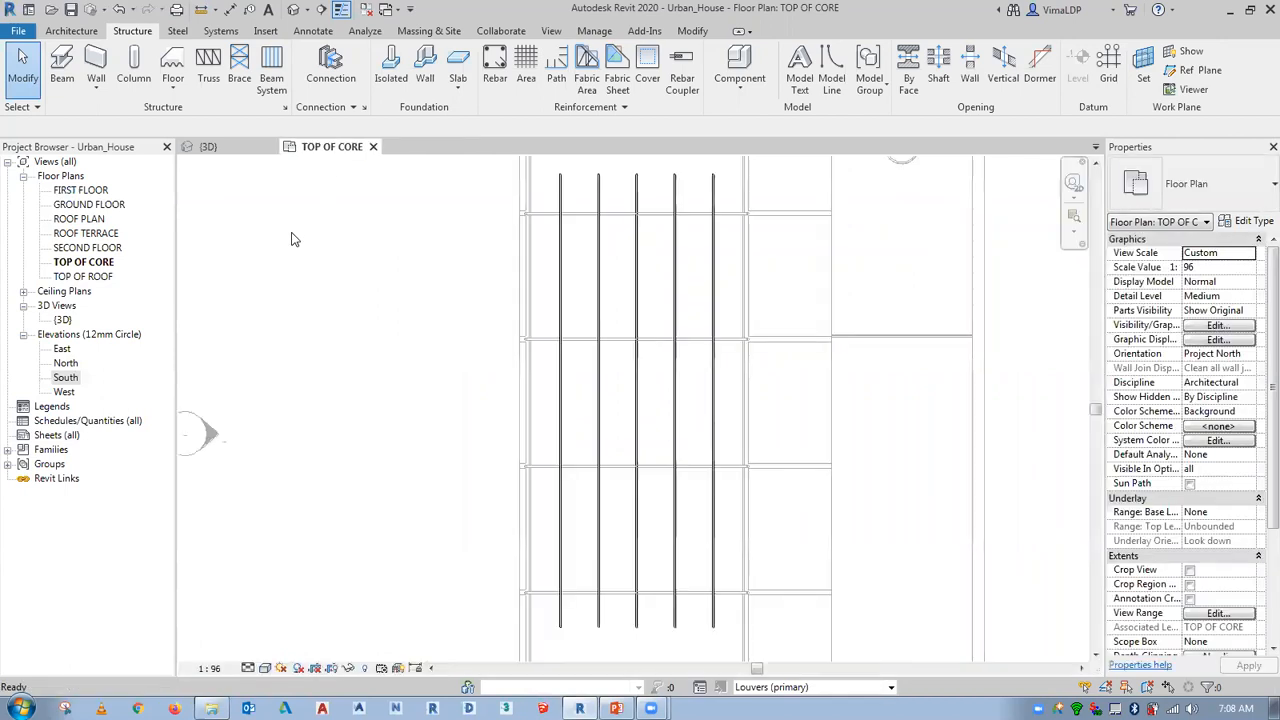
pyautogui.click(62, 68)
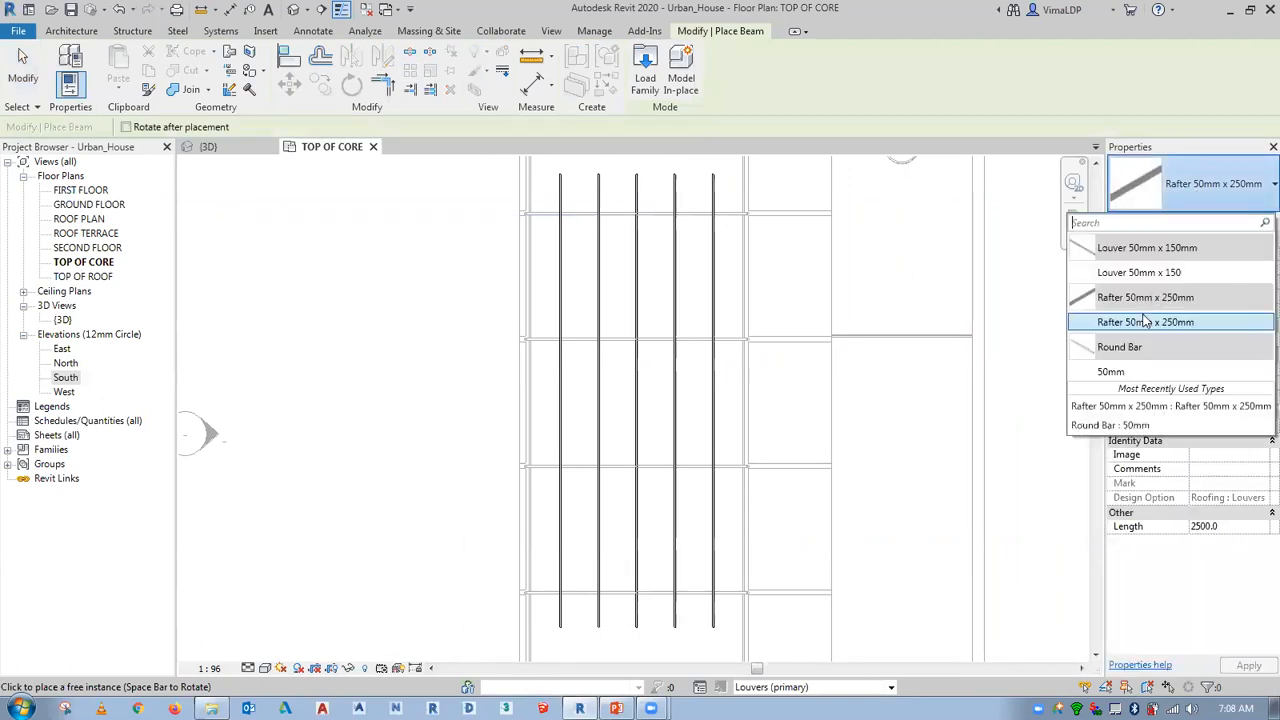
pyautogui.click(1148, 279)
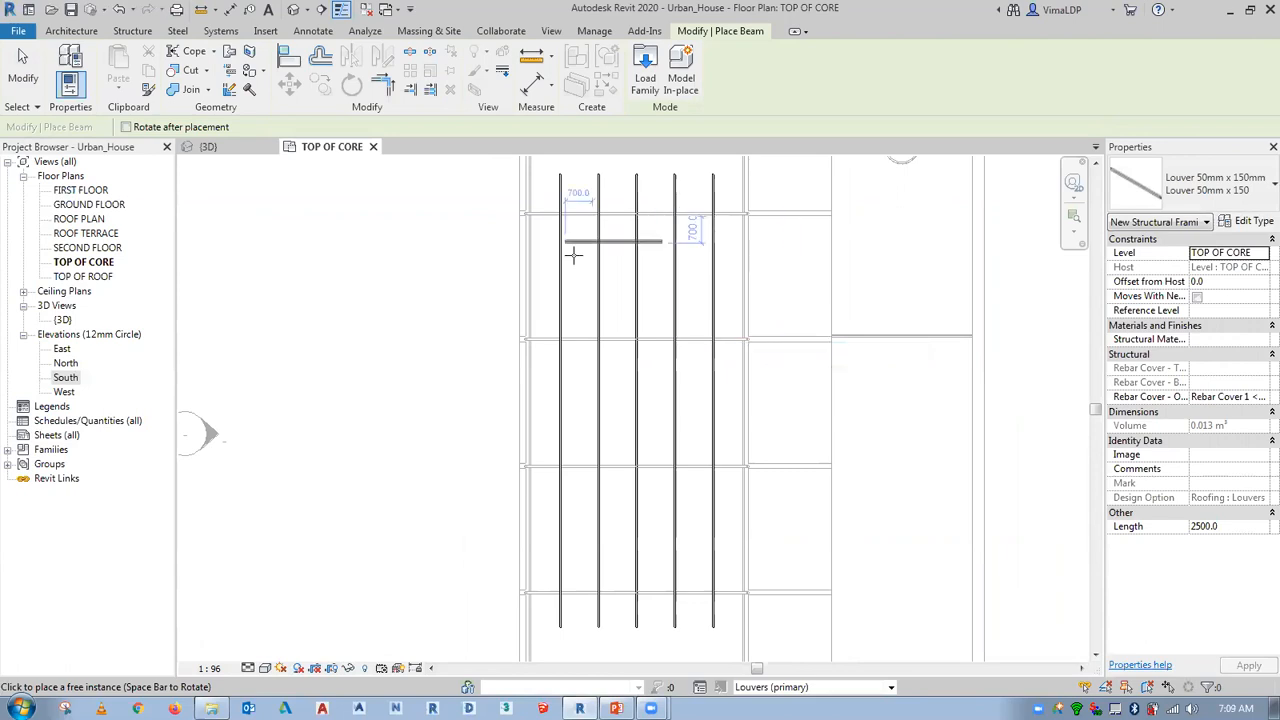
pyautogui.scroll(1, 574, 256)
pyautogui.moveTo(576, 256); pyautogui.dragTo(590, 334, button='middle')
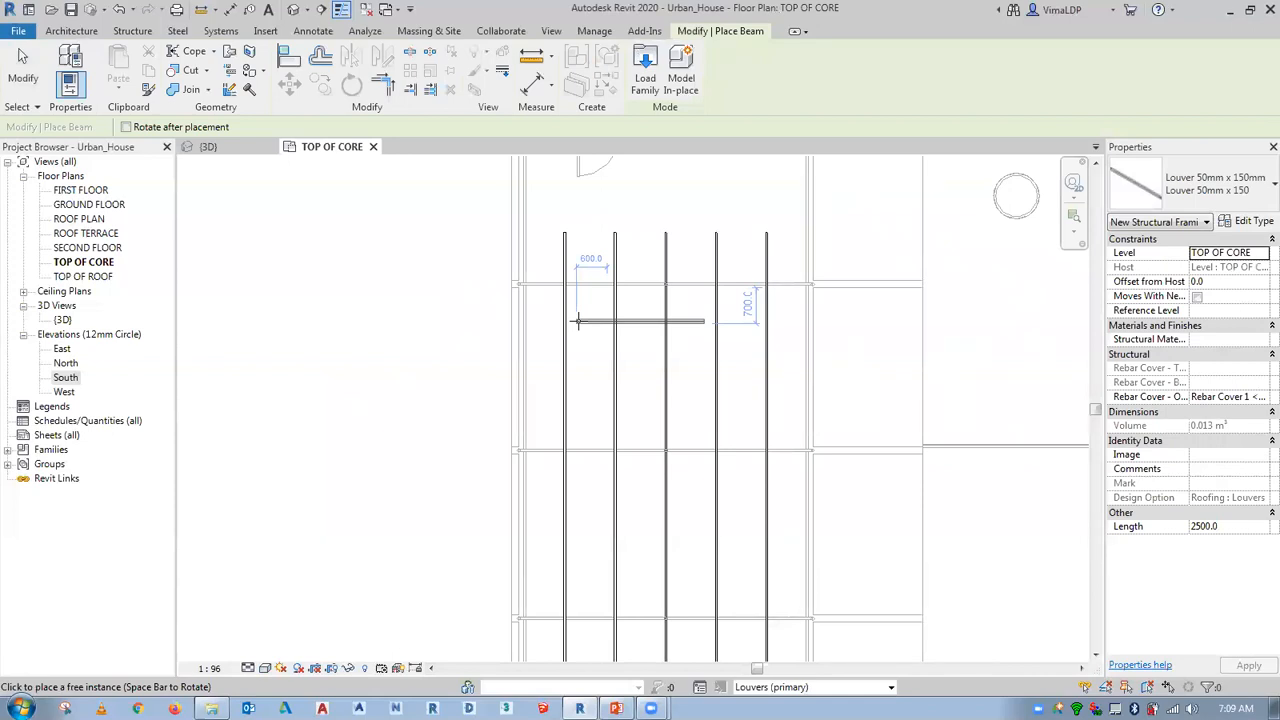
pyautogui.scroll(2, 555, 278)
pyautogui.scroll(2, 499, 285)
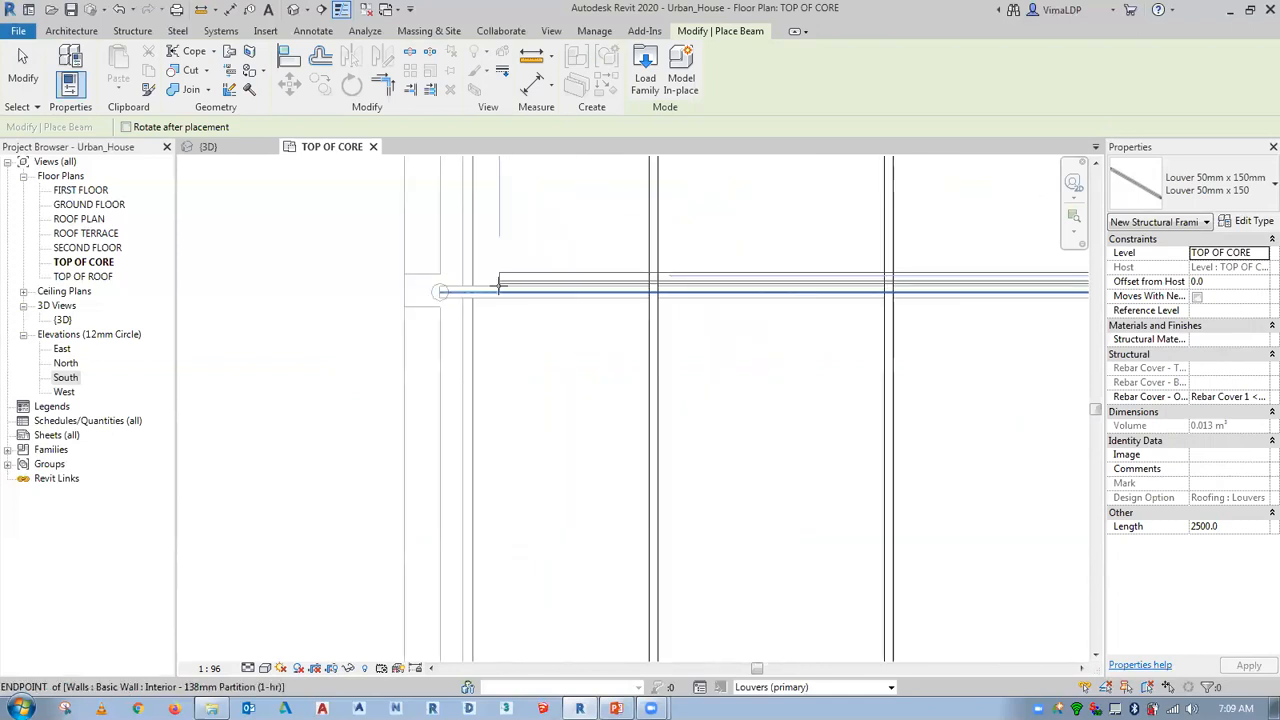
pyautogui.scroll(1, 499, 285)
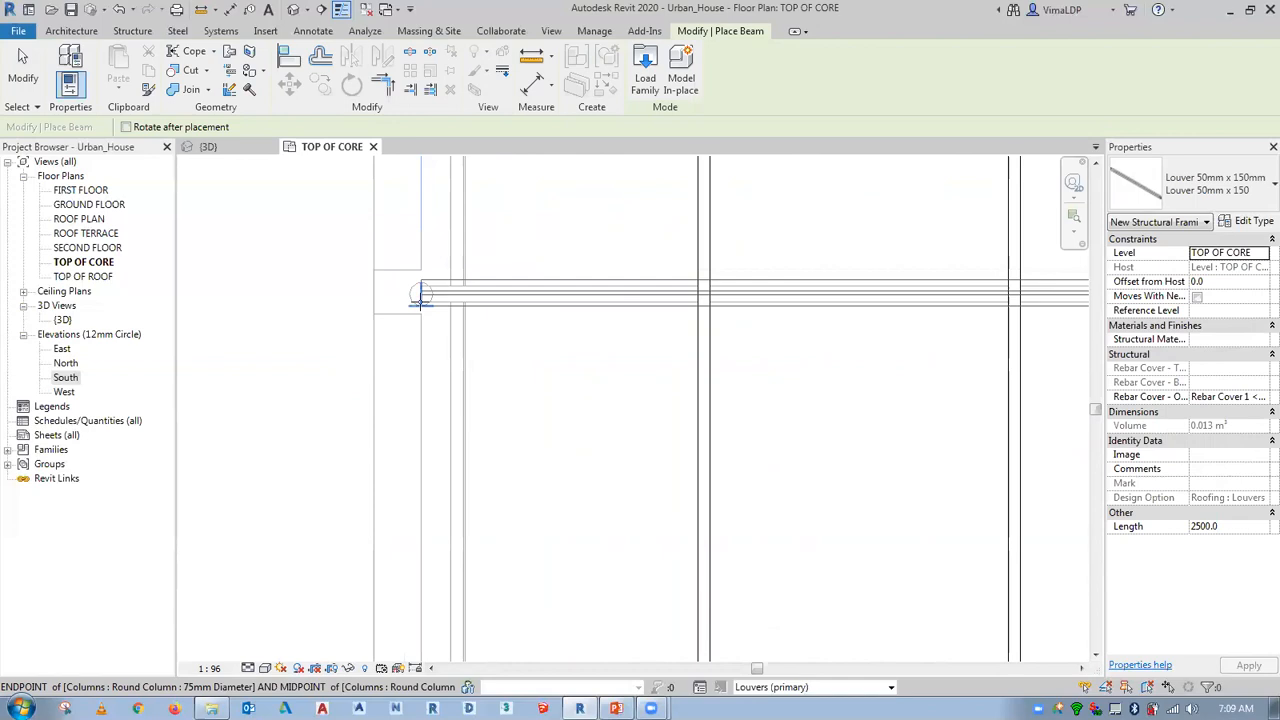
pyautogui.click(565, 355)
pyautogui.press('Escape')
pyautogui.press('Escape')
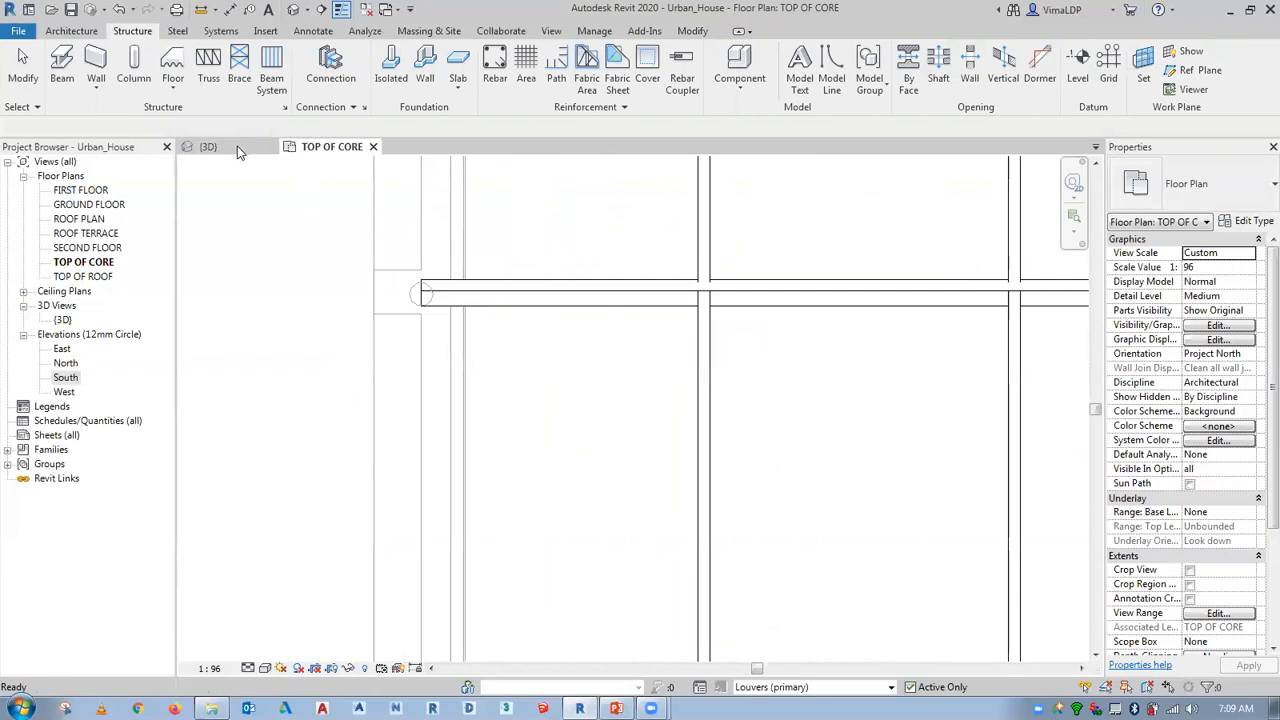
# Set the new louver's length to 5475 mm in the 3D view.
pyautogui.click(234, 149)
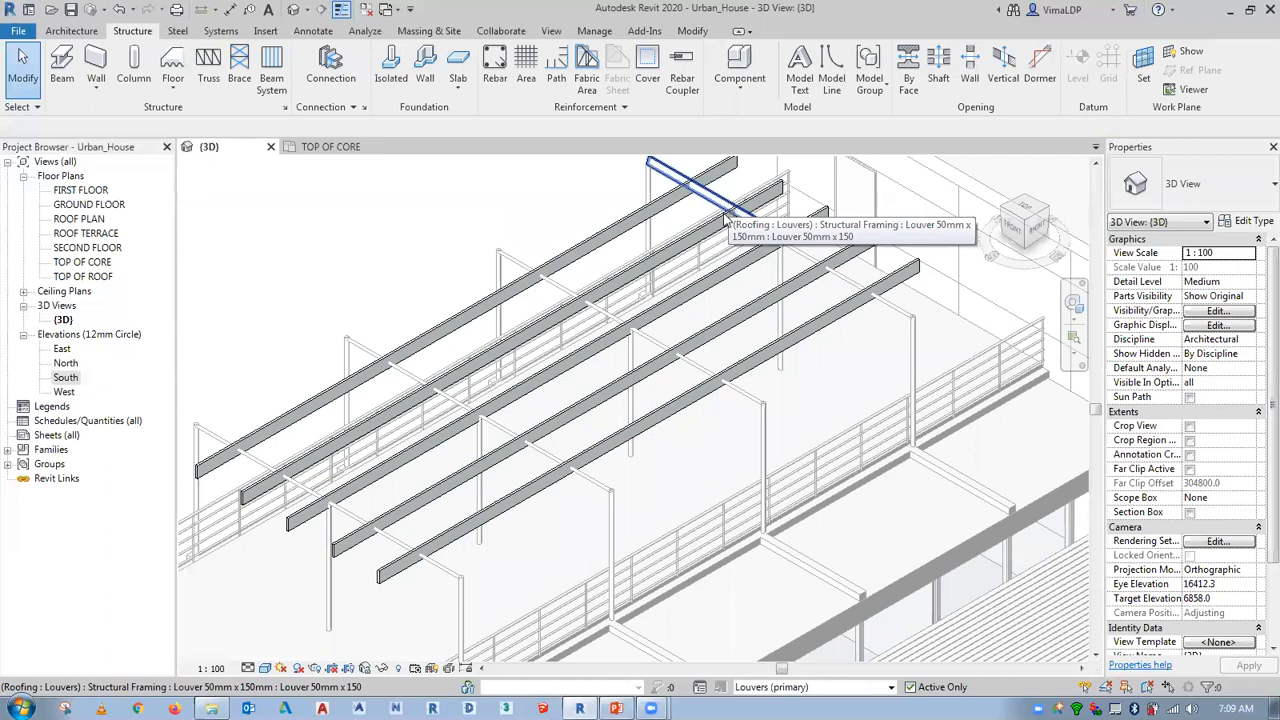
pyautogui.click(714, 195)
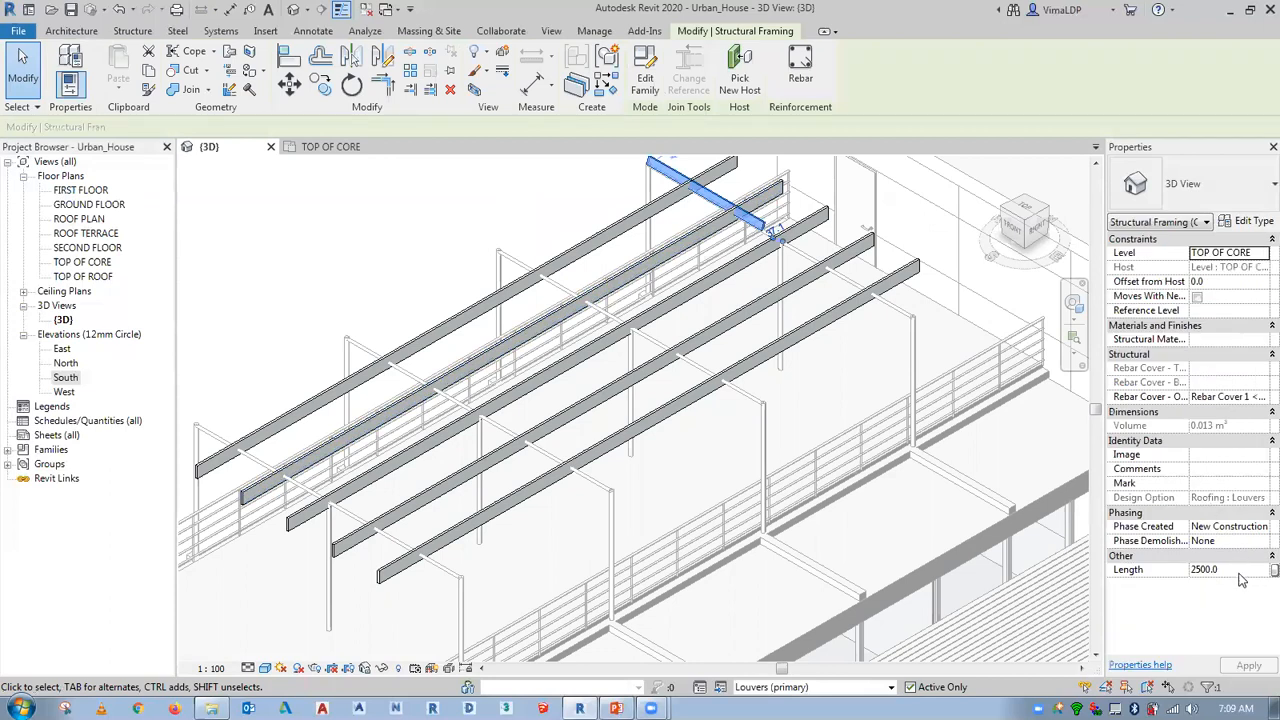
pyautogui.click(1240, 569)
pyautogui.write('5475')
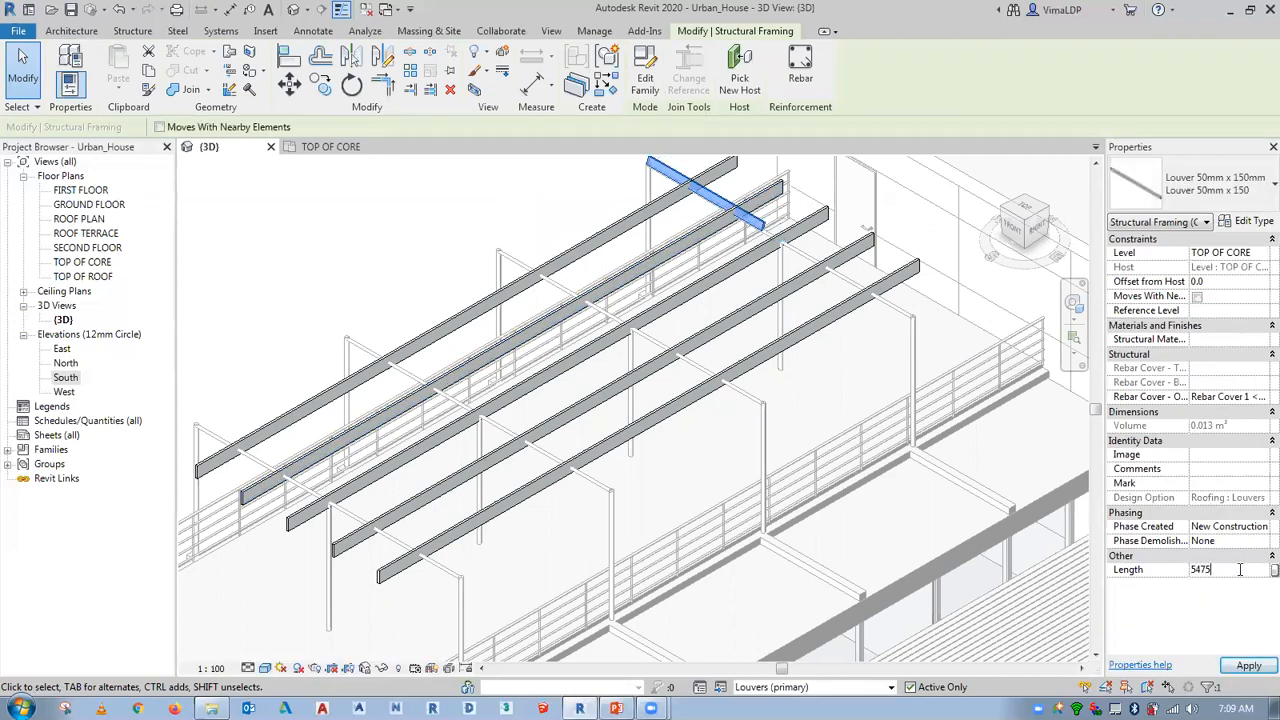
pyautogui.press('Return')
pyautogui.click(380, 252)
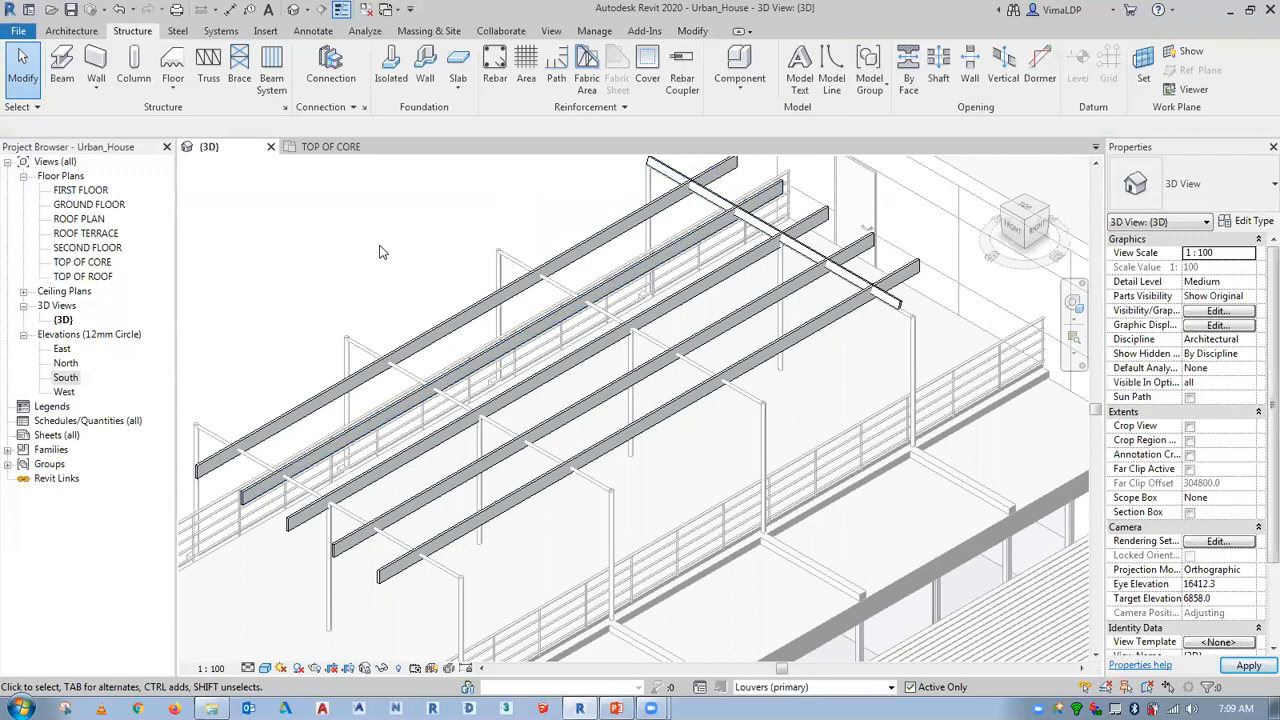
# On the TOP OF CORE plan, move the louver horizontally until its left end meets the inner railing line, and check it in 3D.
pyautogui.click(338, 146)
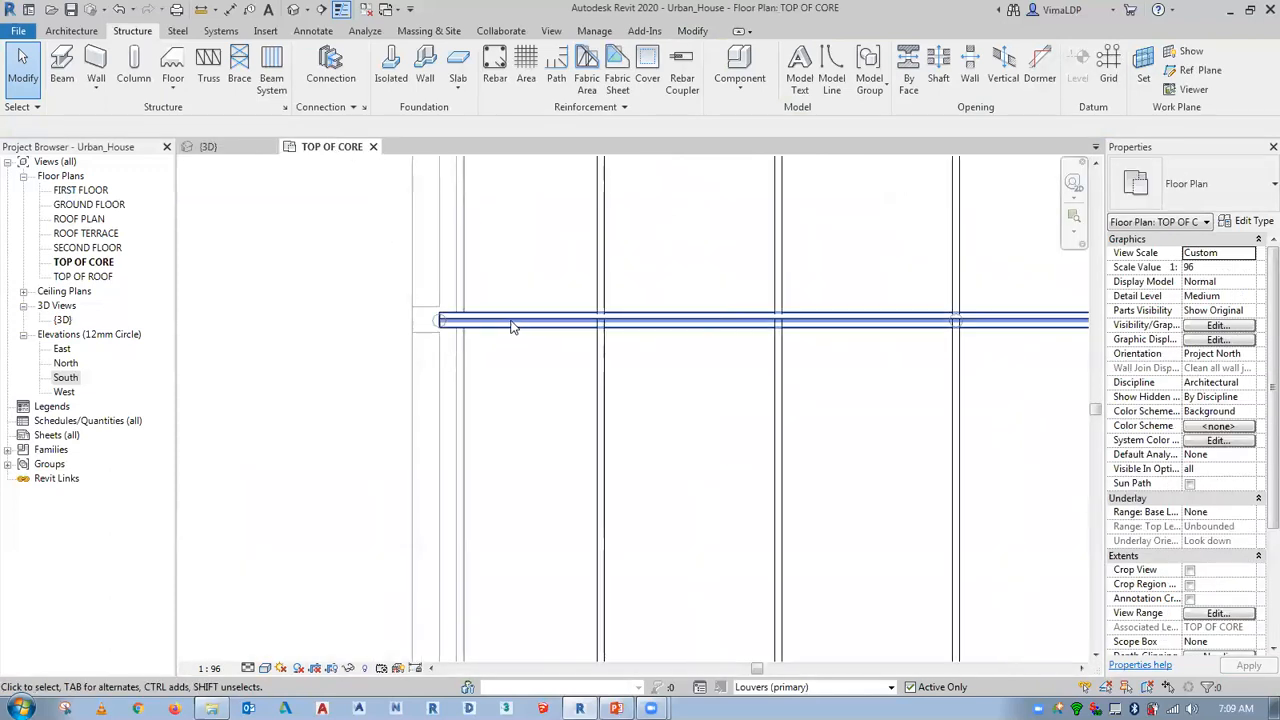
pyautogui.click(500, 327)
pyautogui.scroll(-3, 500, 327)
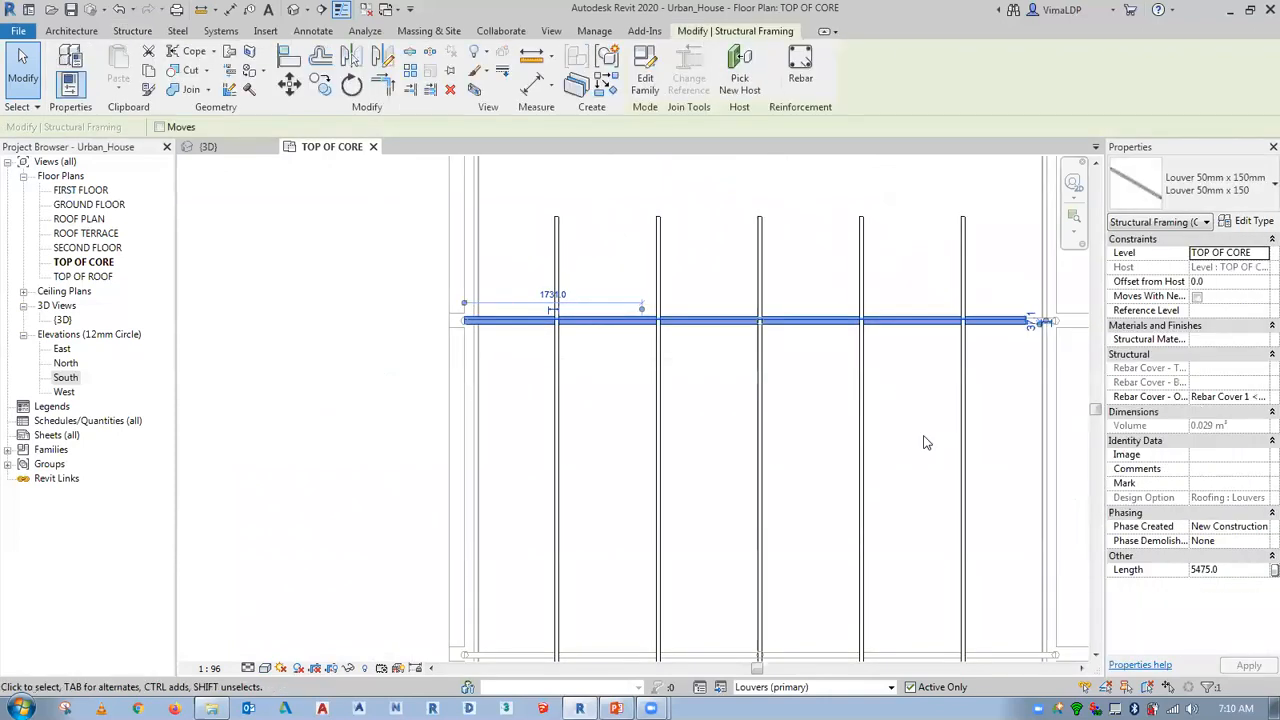
pyautogui.press('Right')
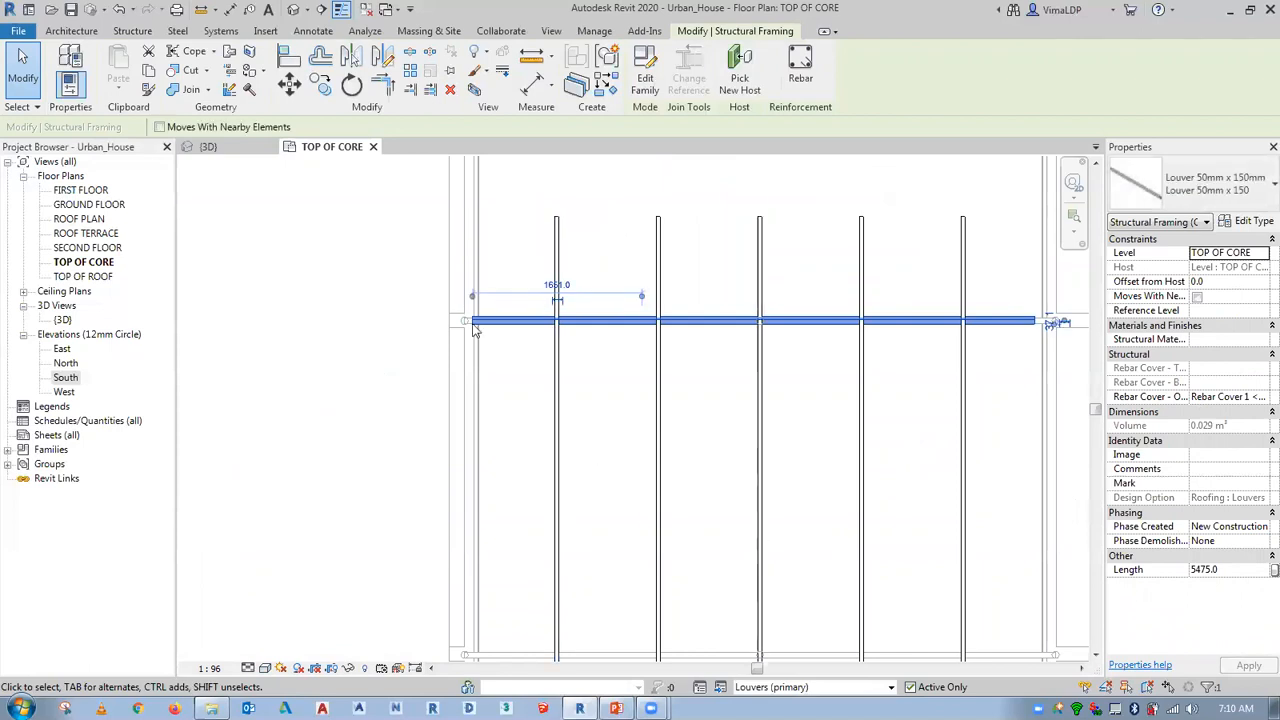
pyautogui.scroll(5, 473, 326)
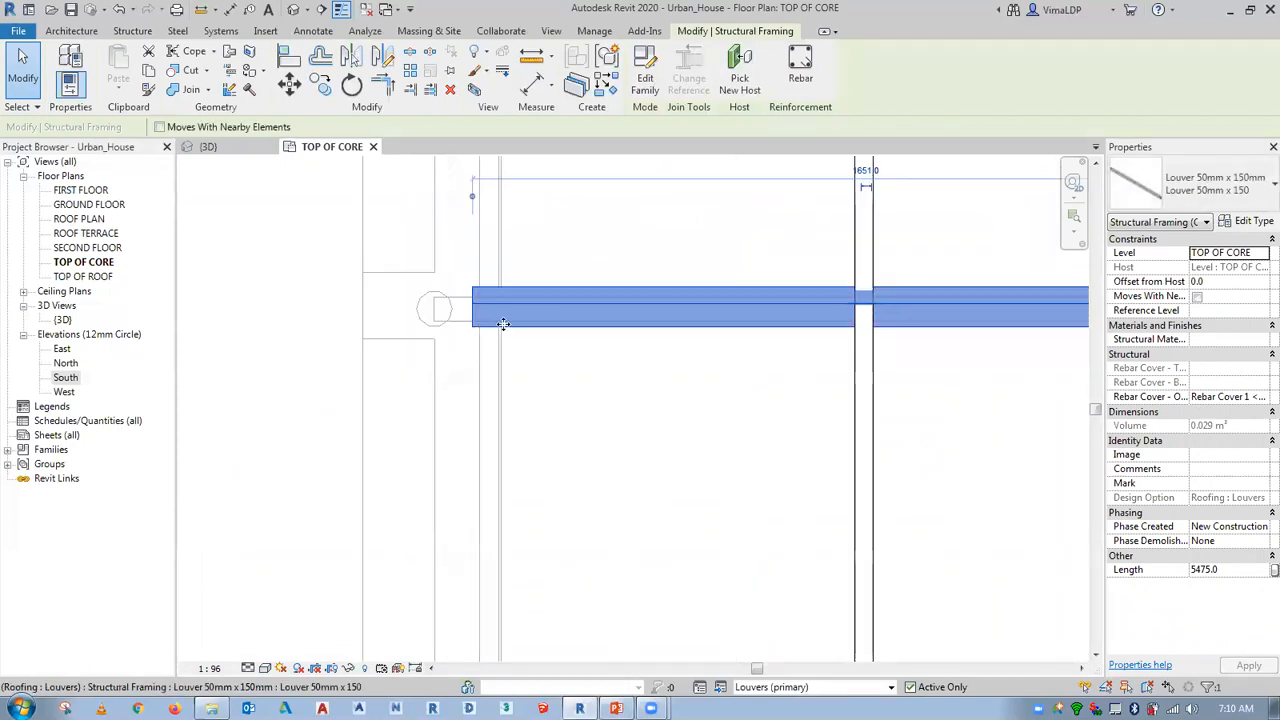
pyautogui.click(298, 88)
pyautogui.scroll(5, 491, 311)
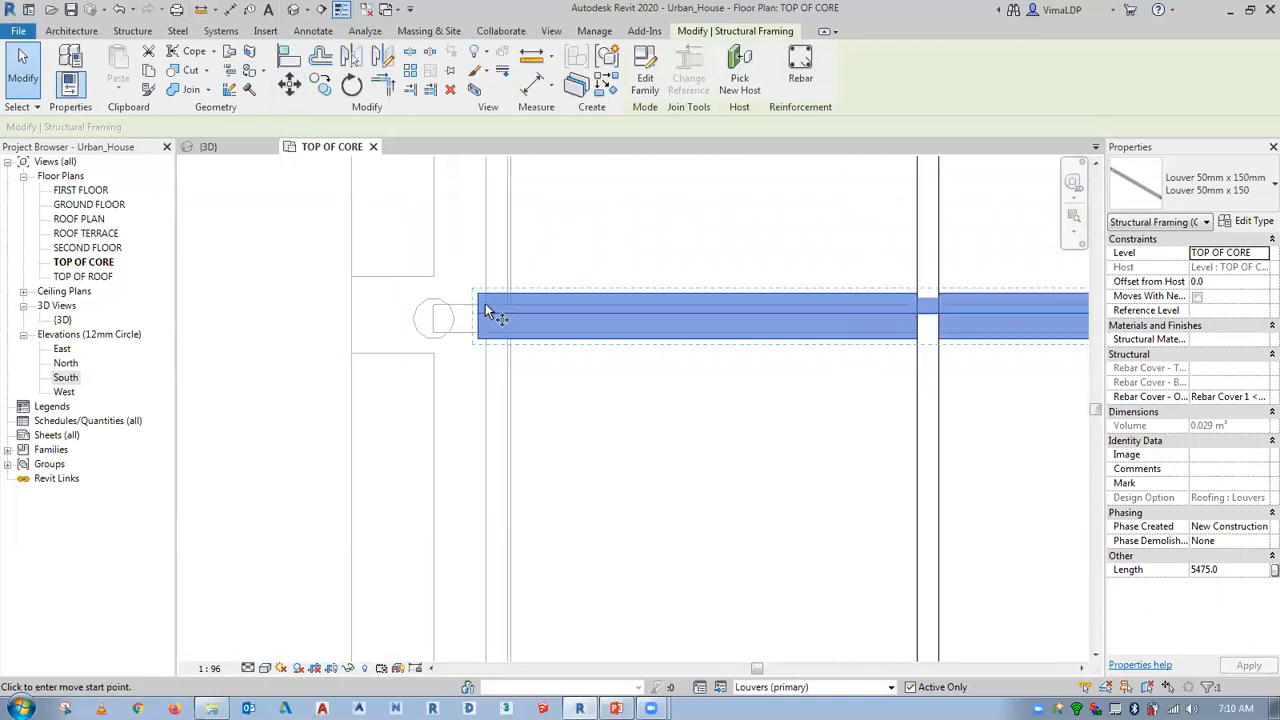
pyautogui.click(491, 306)
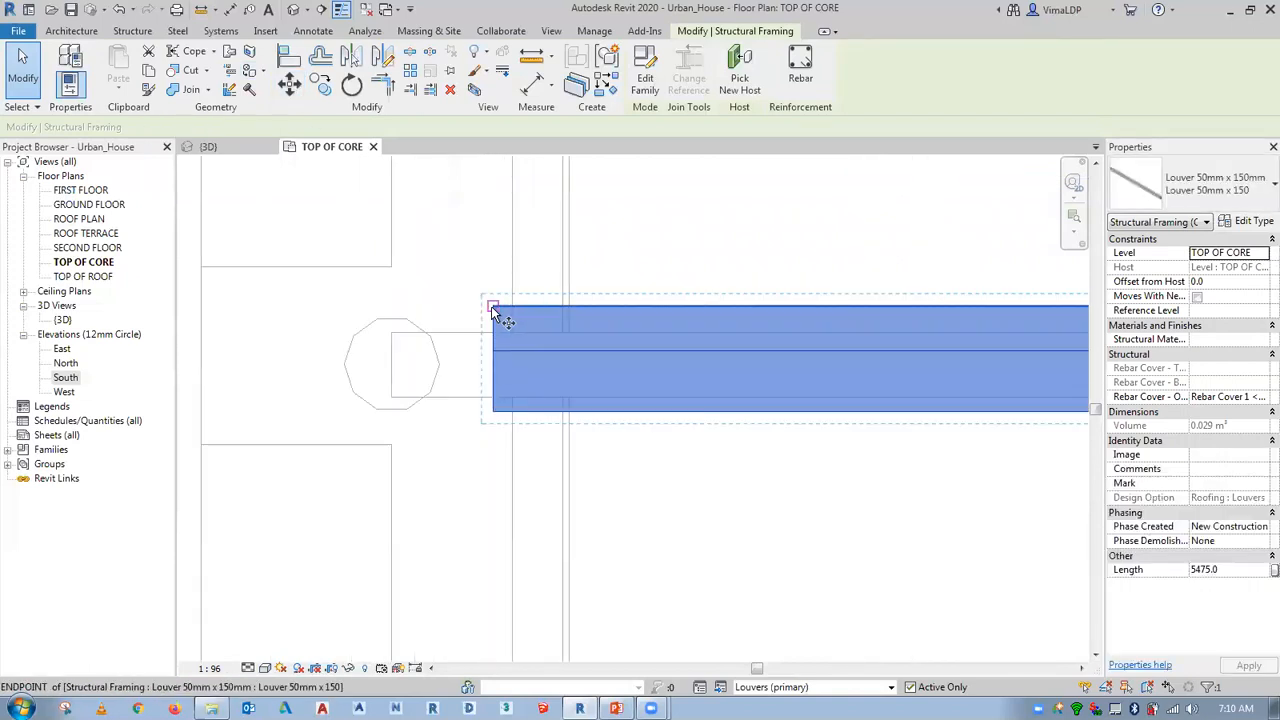
pyautogui.click(569, 306)
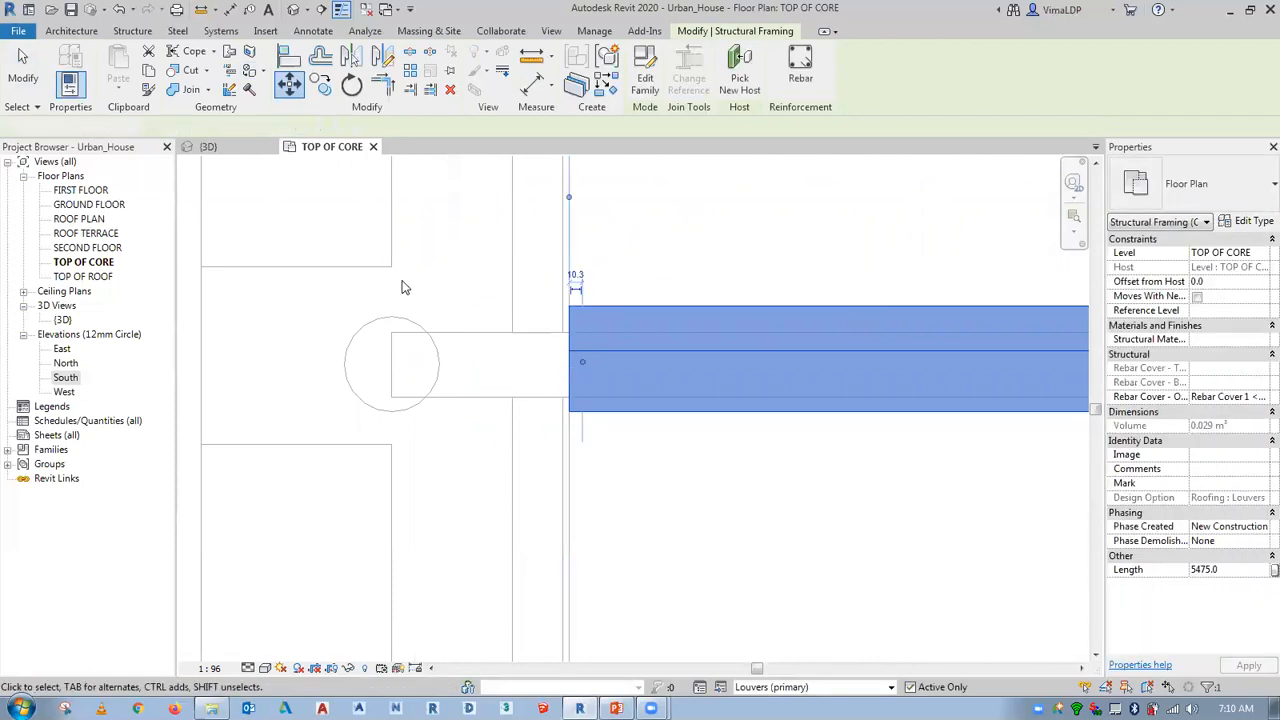
pyautogui.press('Escape')
pyautogui.scroll(-3, 398, 290)
pyautogui.scroll(-2, 398, 290)
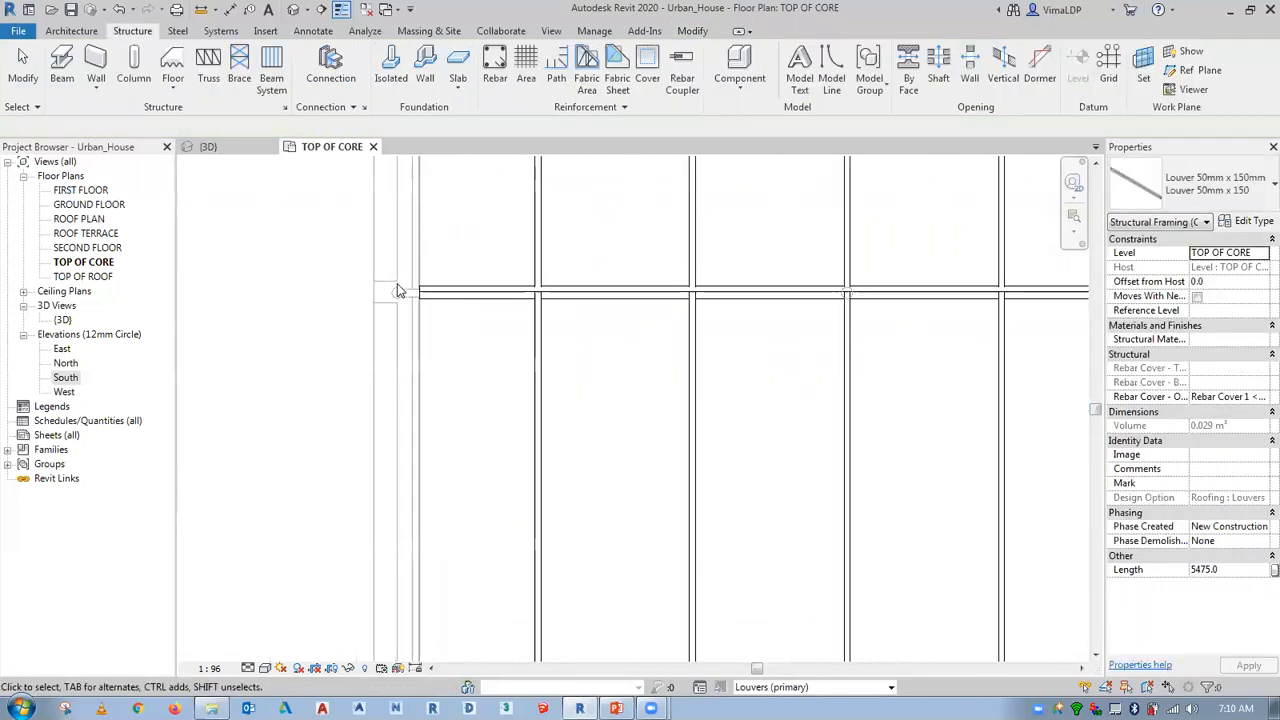
pyautogui.scroll(-1, 398, 290)
pyautogui.scroll(-1, 397, 290)
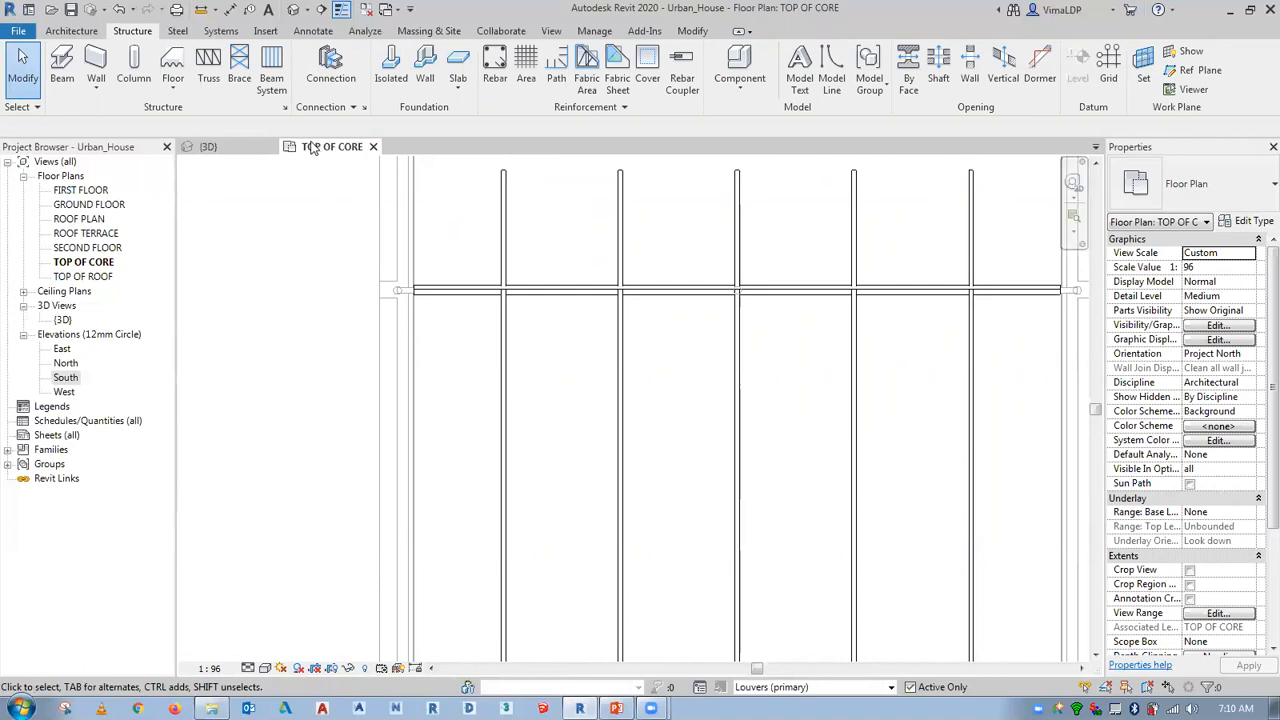
pyautogui.click(254, 148)
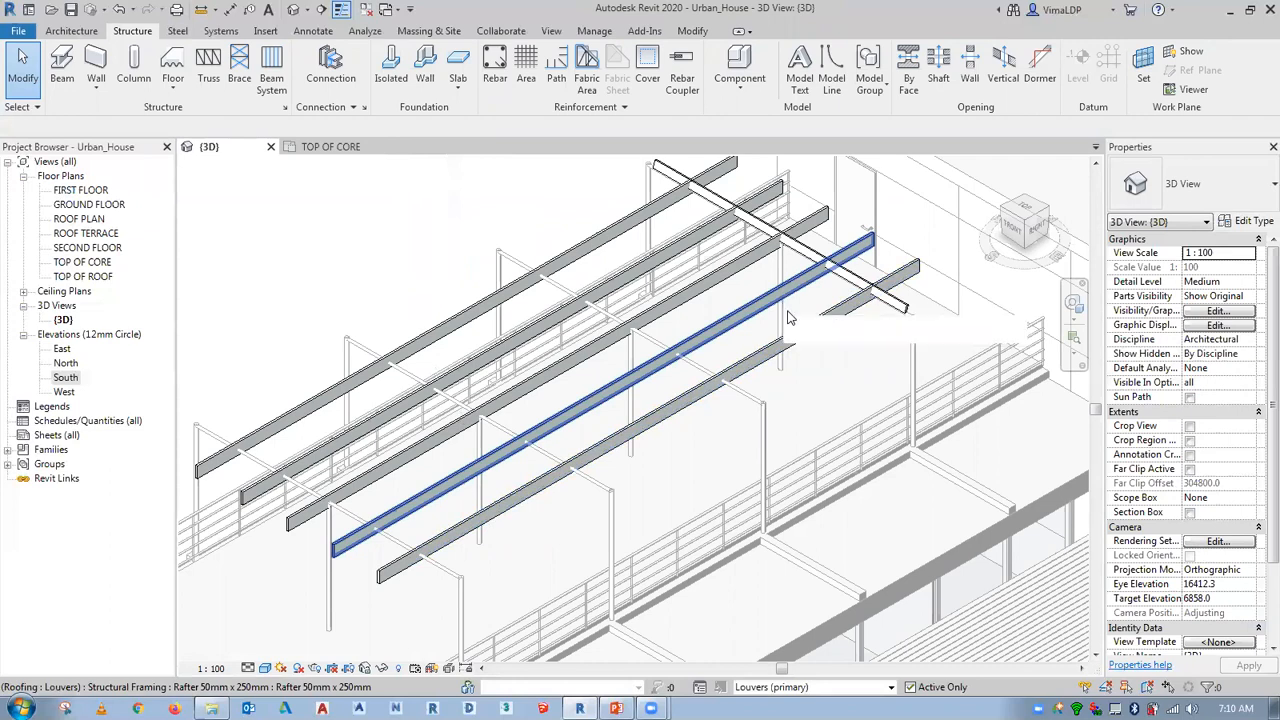
# Array the louver linearly down the TOP OF CORE plan with 34 items at 300 mm spacing, Group and Associate off, Move To 2nd.
pyautogui.click(290, 148)
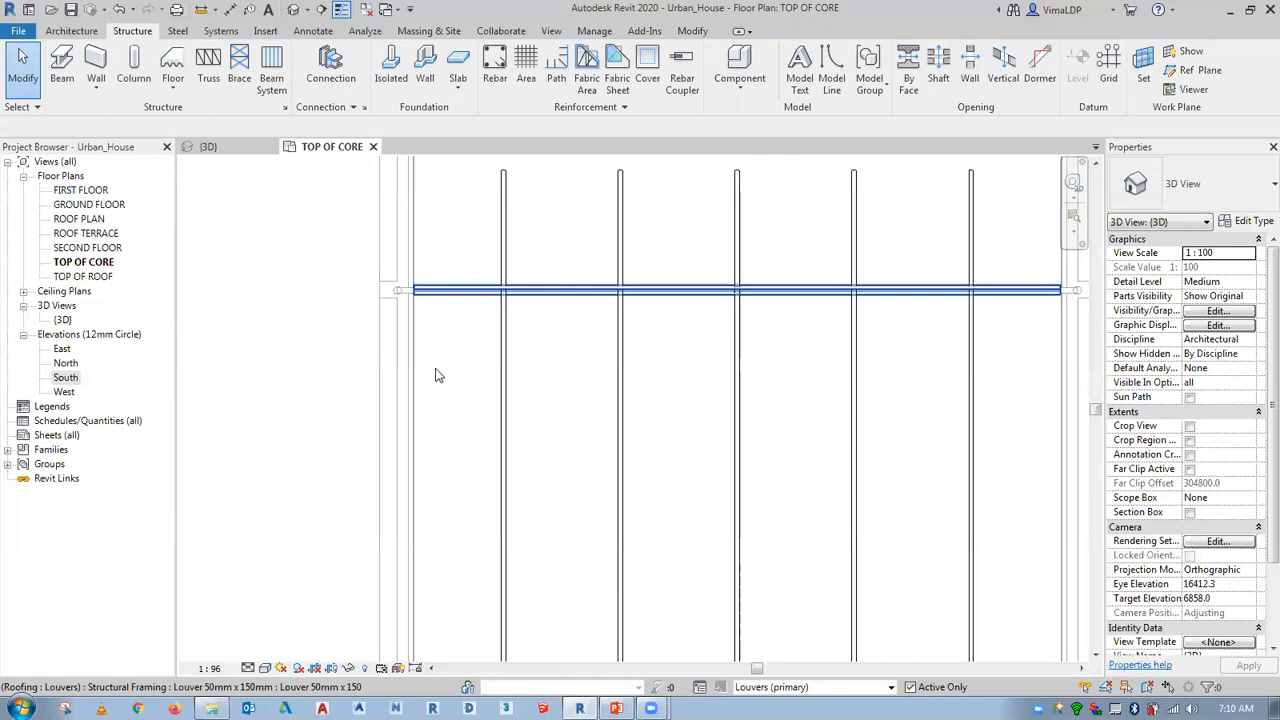
pyautogui.click(437, 373)
pyautogui.scroll(-2, 446, 372)
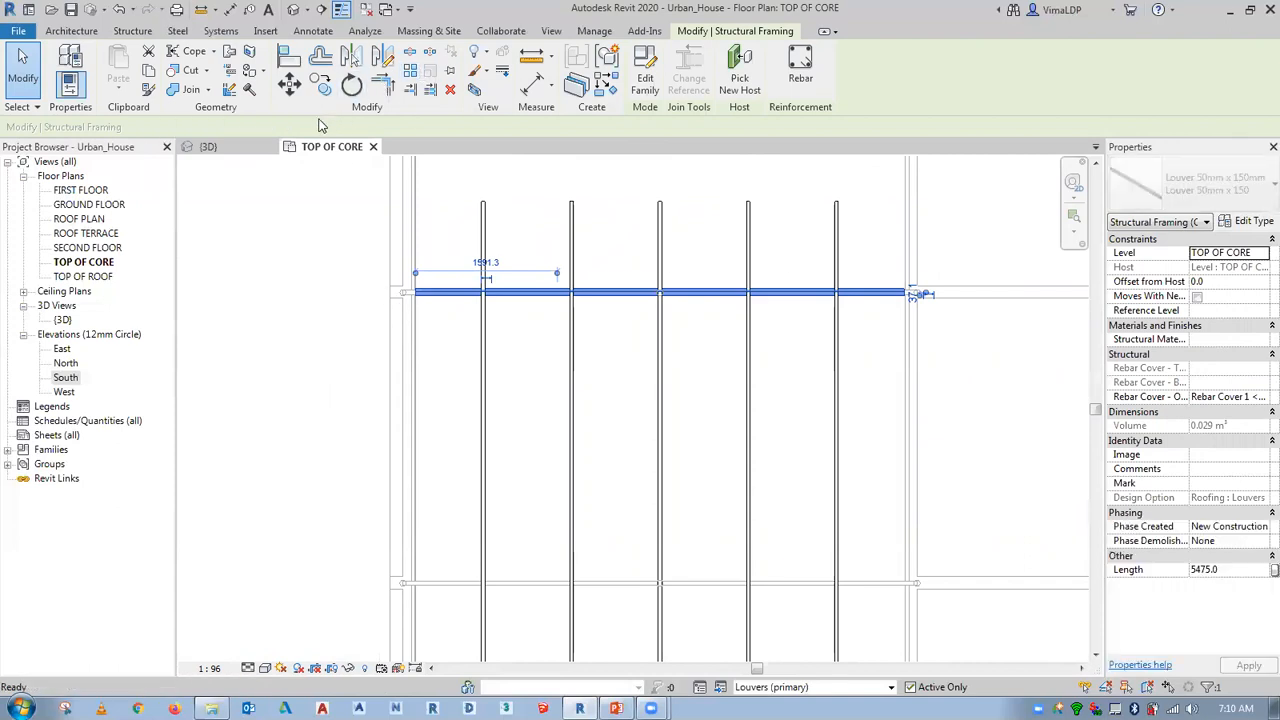
pyautogui.press('a')
pyautogui.press('r')
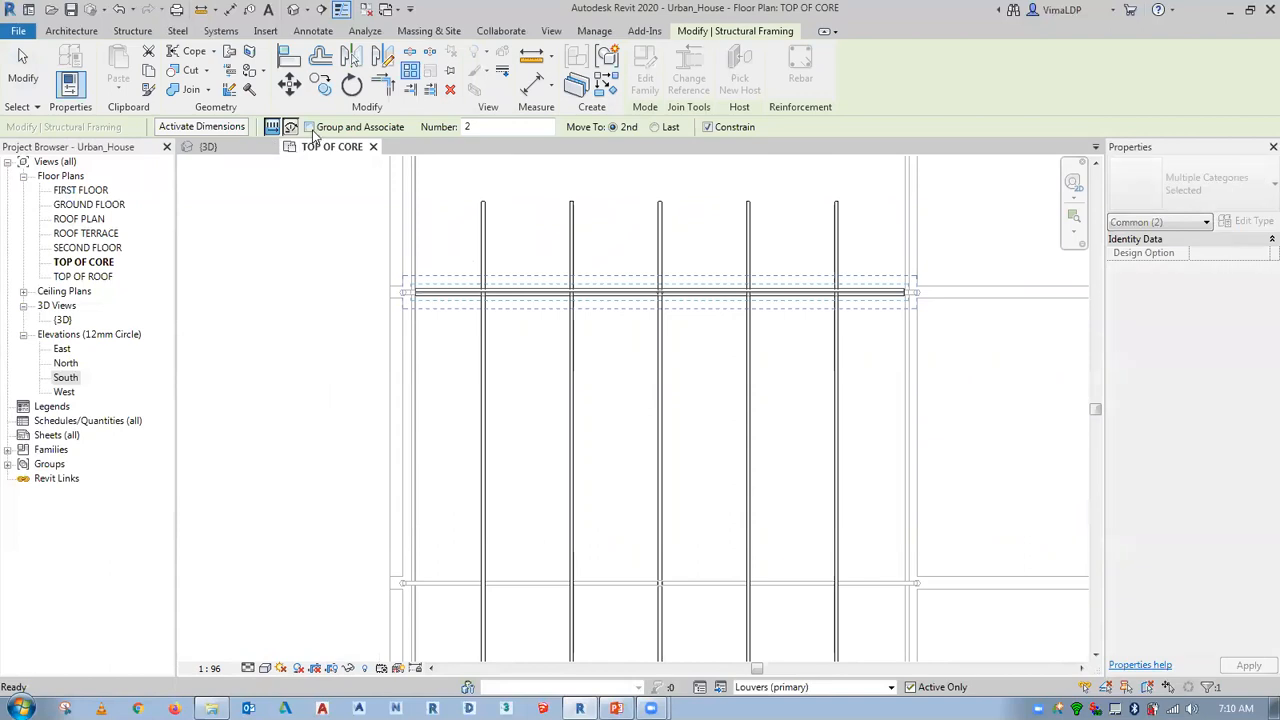
pyautogui.doubleClick(497, 127)
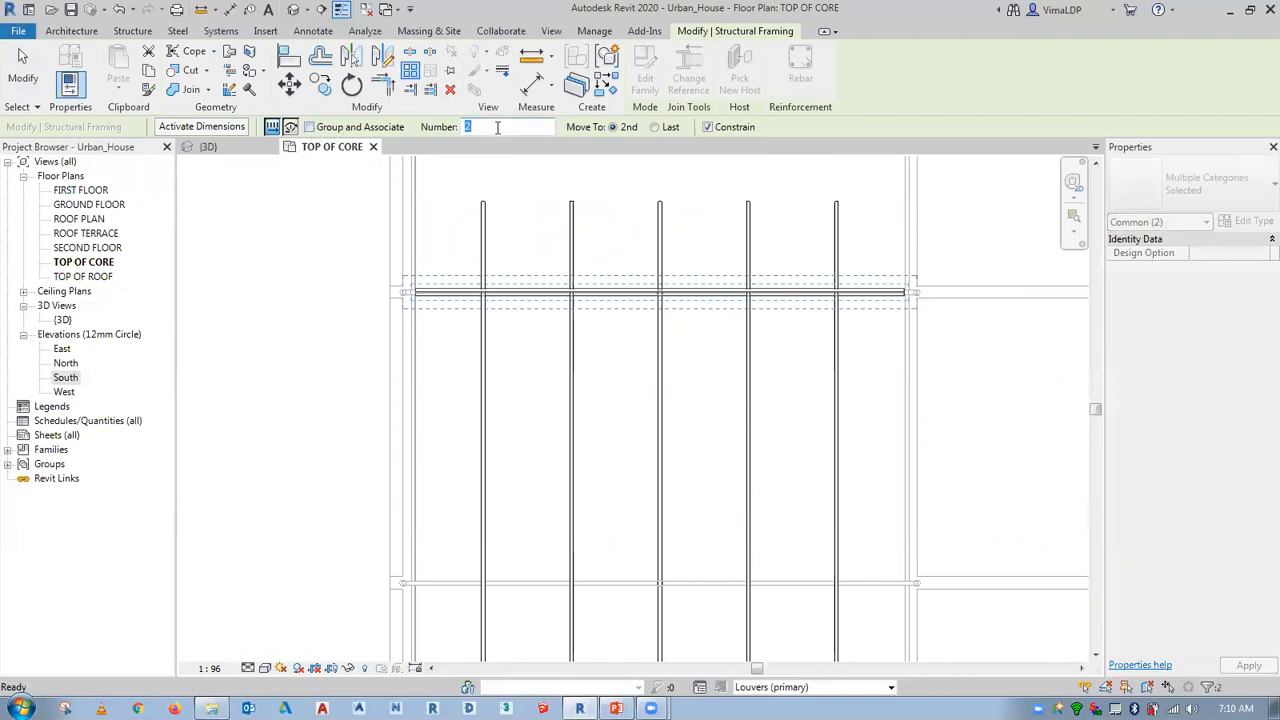
pyautogui.write('34')
pyautogui.scroll(3, 345, 358)
pyautogui.scroll(1, 458, 322)
pyautogui.click(464, 283)
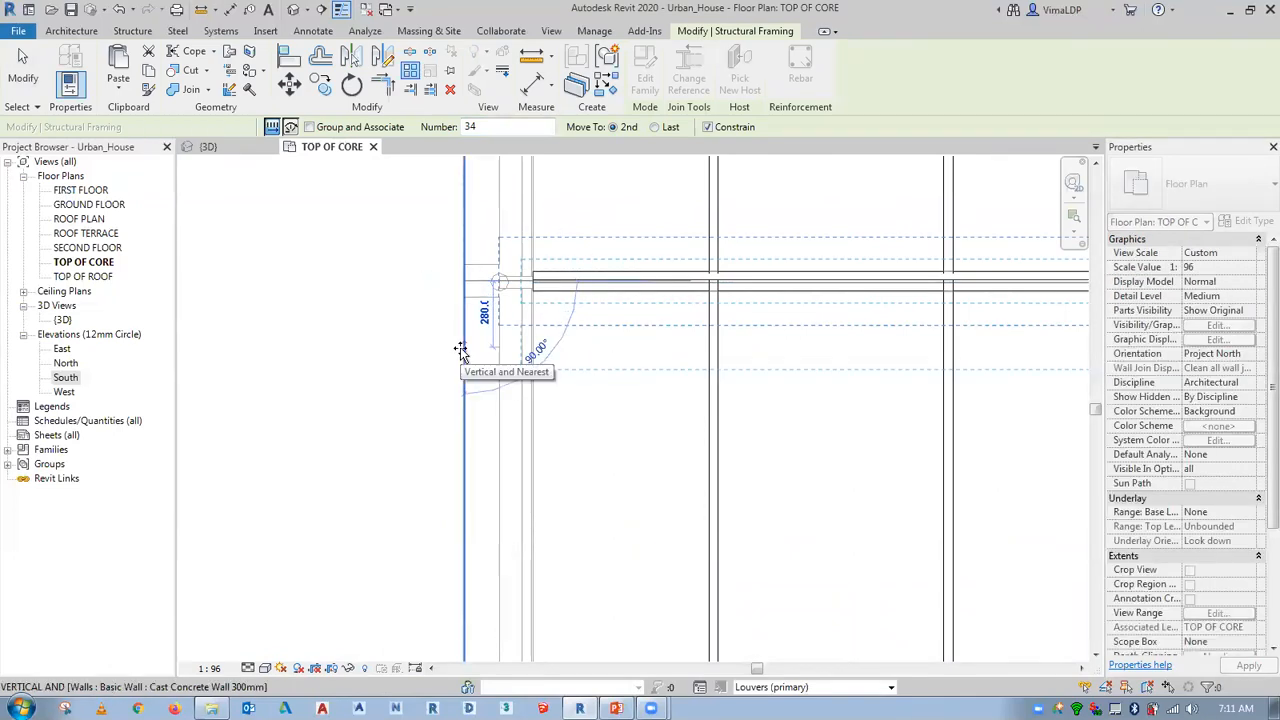
pyautogui.write('300')
pyautogui.press('Return')
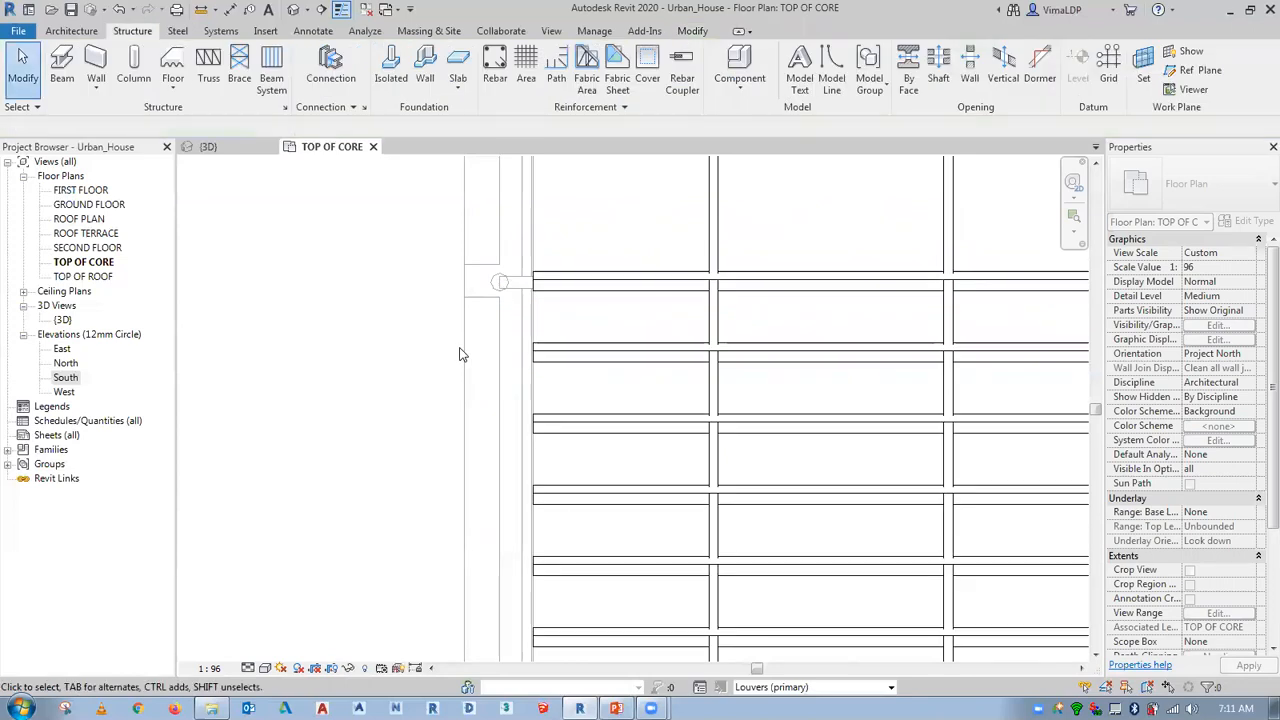
# Inspect the arrayed louvers' coverage of the rafters in the 3D view and the full TOP OF CORE plan.
pyautogui.click(237, 147)
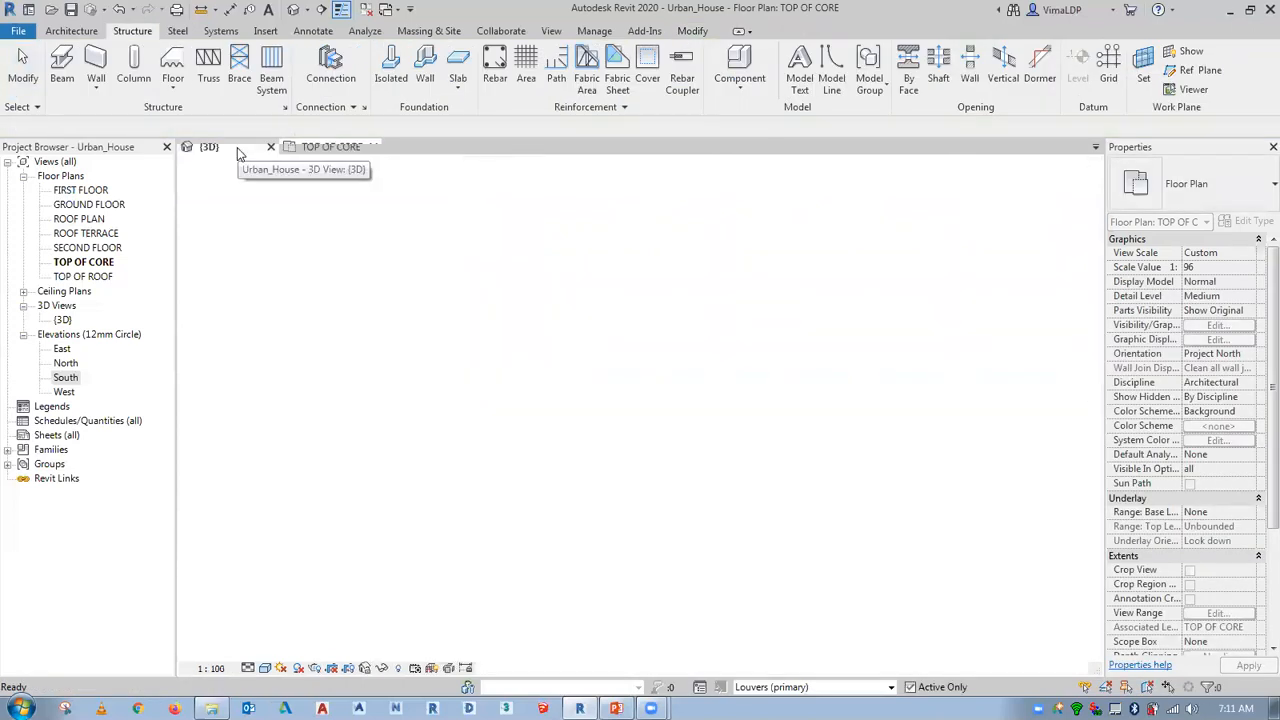
pyautogui.scroll(-2, 345, 333)
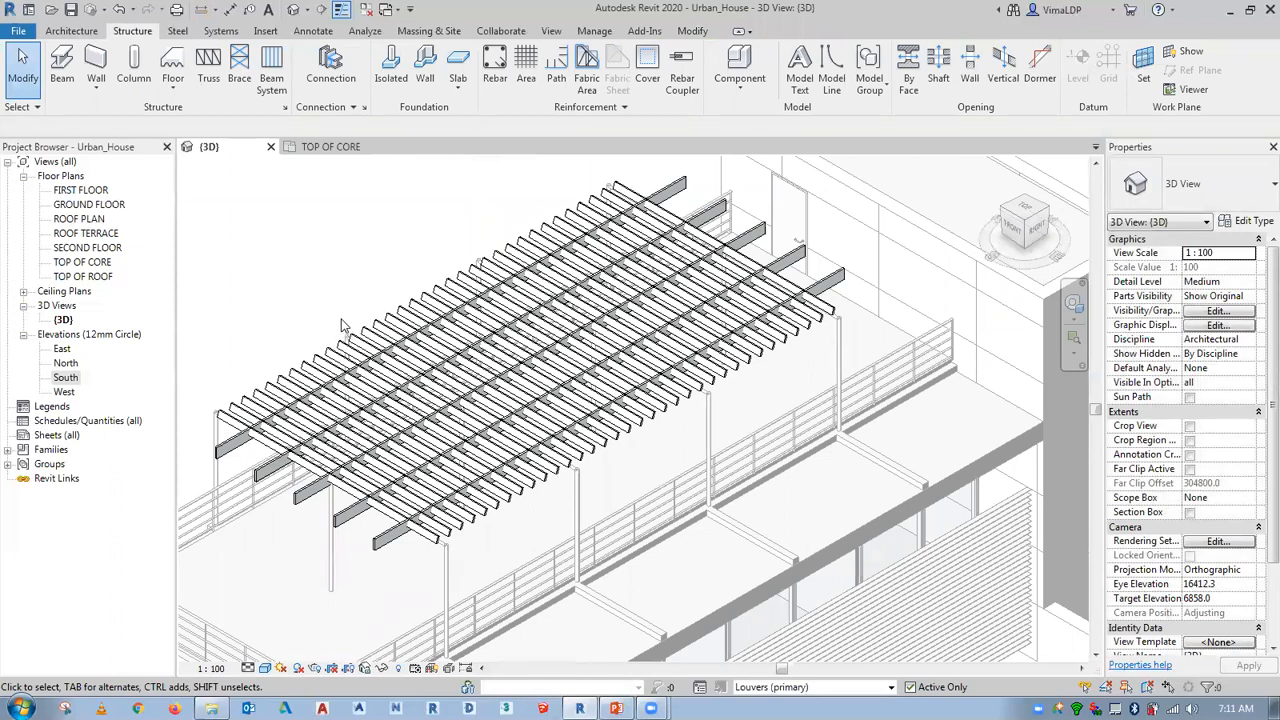
pyautogui.click(356, 147)
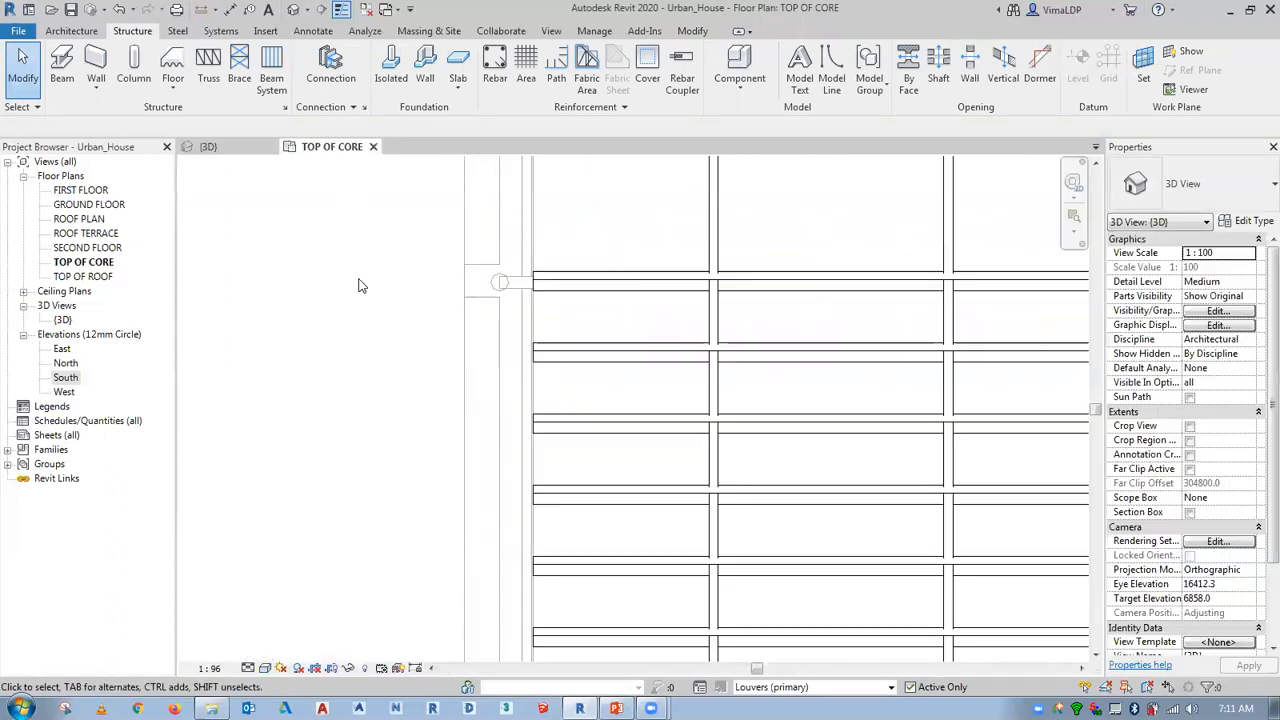
pyautogui.middleClick(390, 275)
pyautogui.middleClick(390, 275)
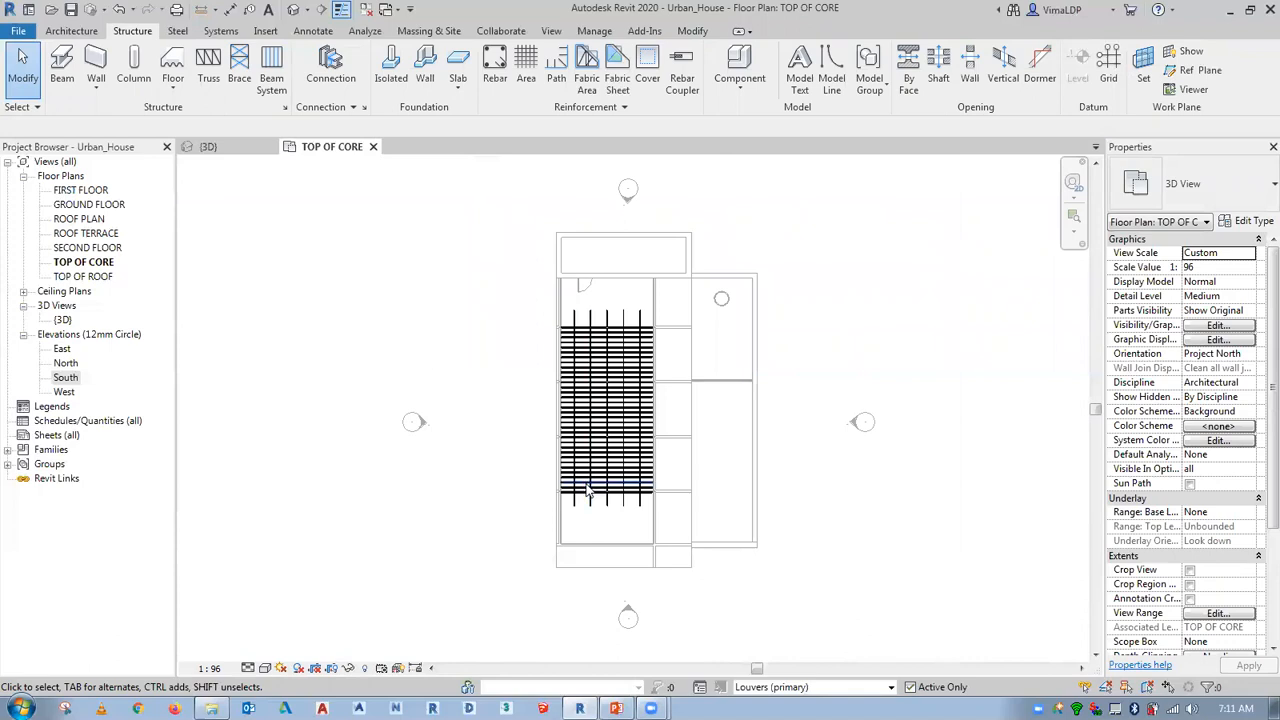
pyautogui.scroll(2, 588, 483)
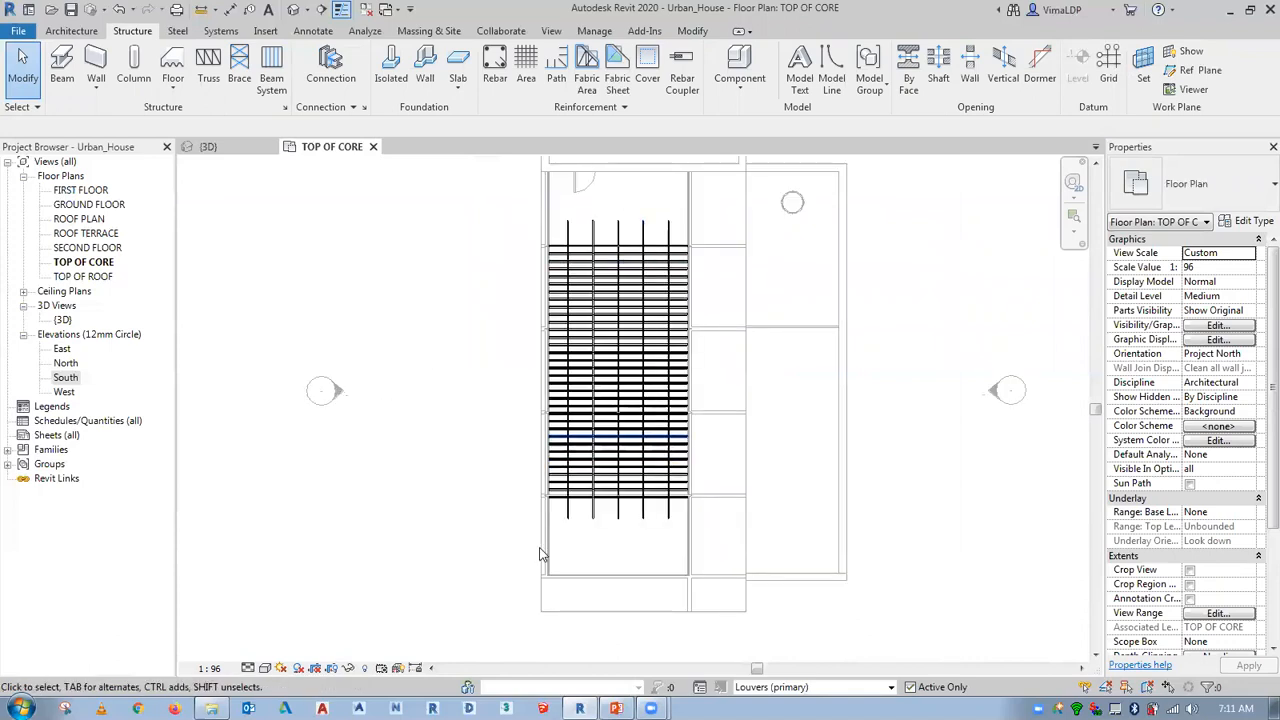
pyautogui.click(228, 147)
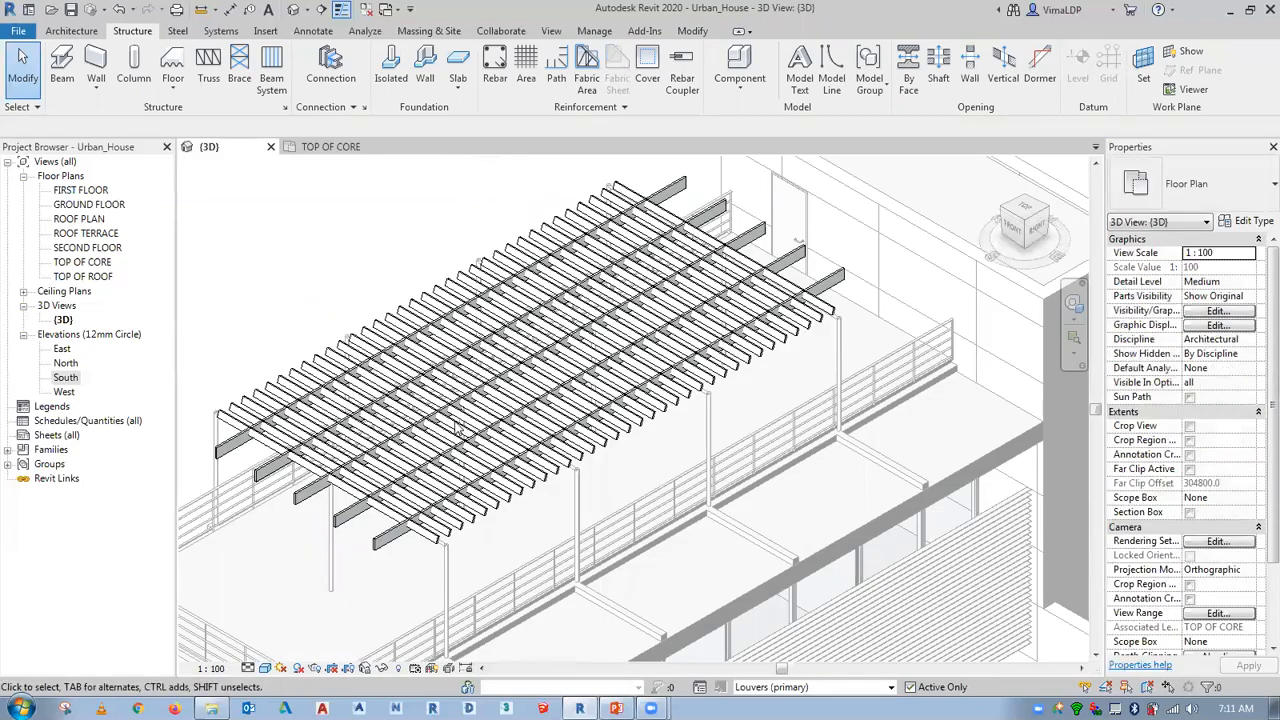
# Finish editing the Louvers design option and review the completed canopy within the Main Model in 3D.
pyautogui.scroll(-1, 538, 503)
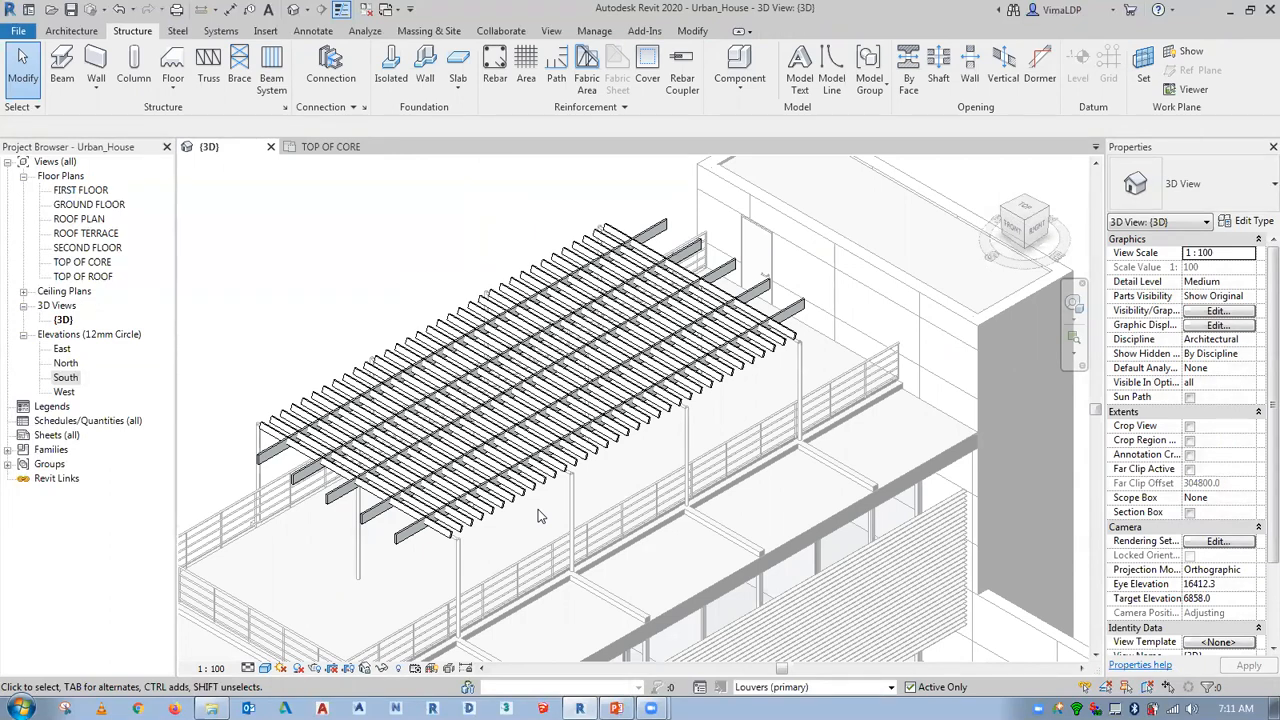
pyautogui.click(699, 688)
pyautogui.click(1193, 368)
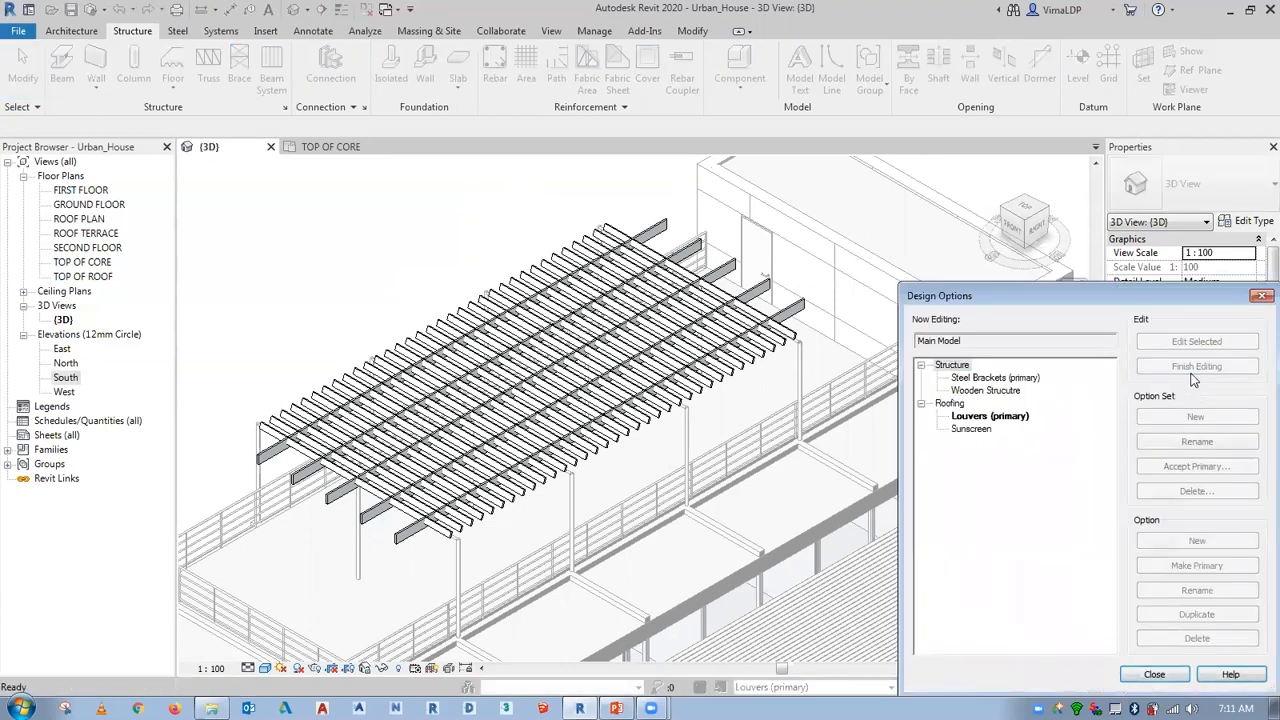
pyautogui.click(1145, 673)
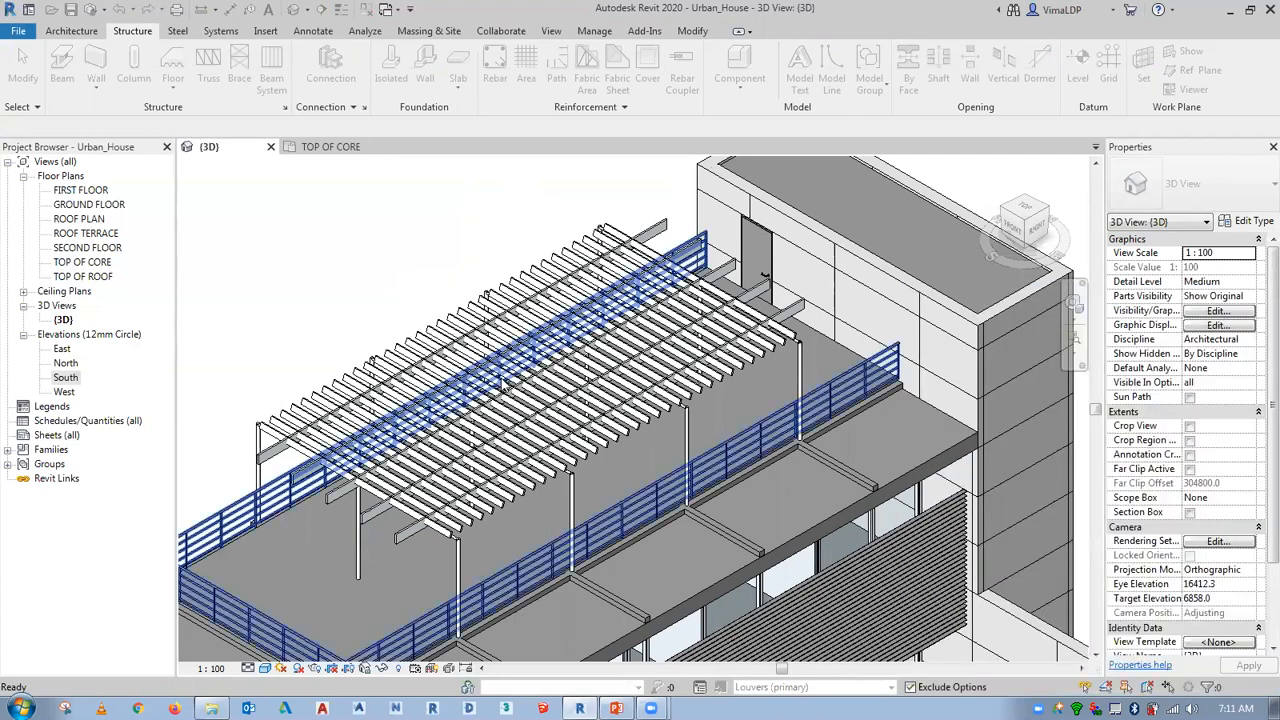
pyautogui.scroll(-5, 585, 295)
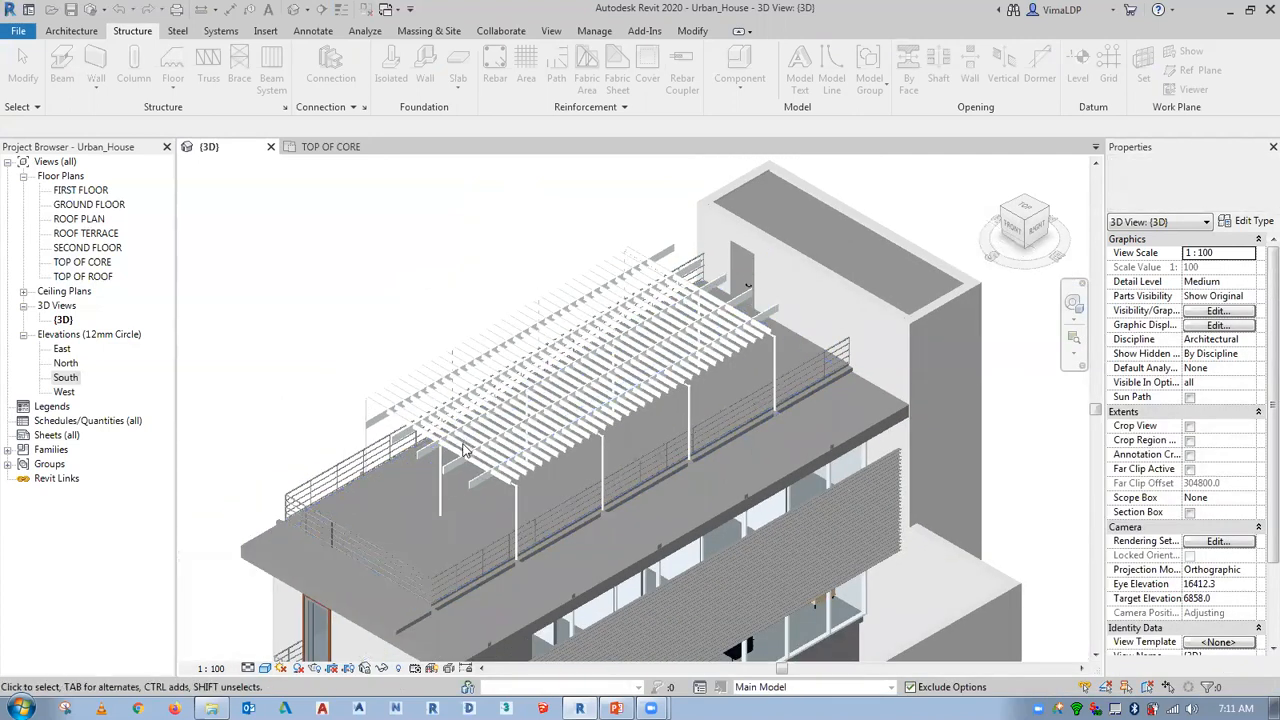
pyautogui.scroll(3, 463, 450)
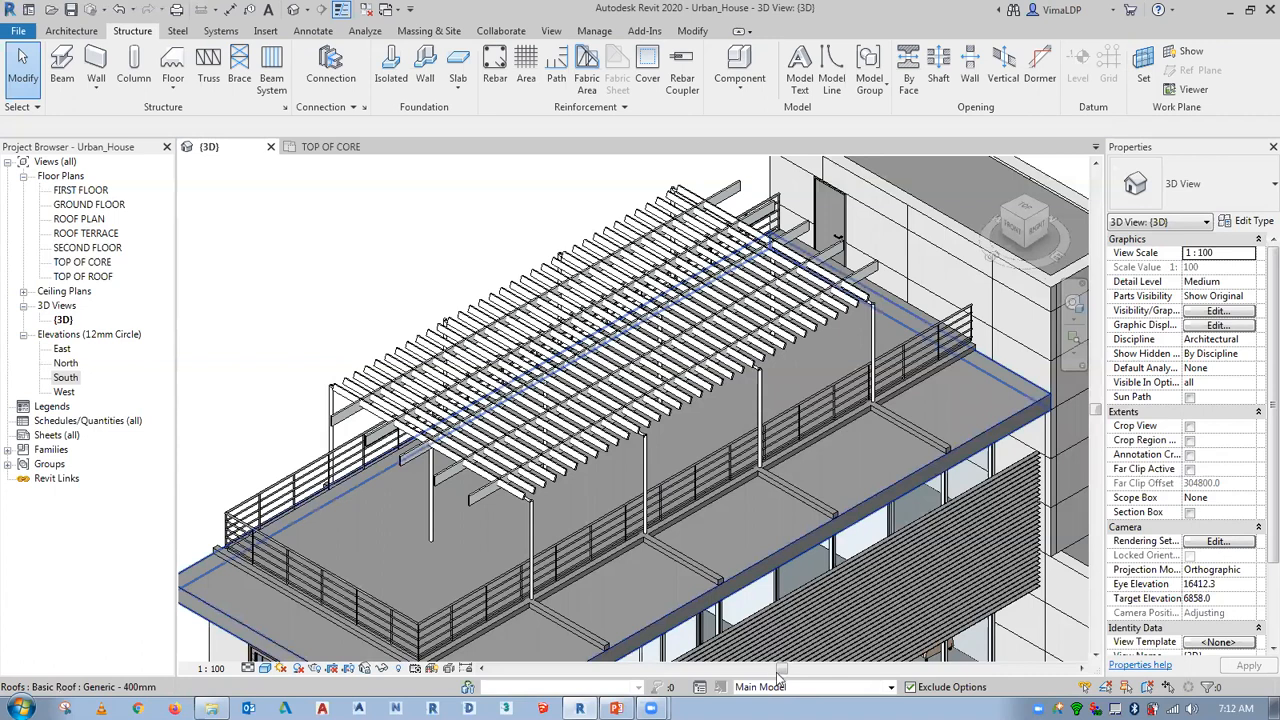
# Make the Sunscreen option under Roofing the active design option, and check the bare brackets in 3D and on the TOP OF CORE plan.
pyautogui.click(700, 687)
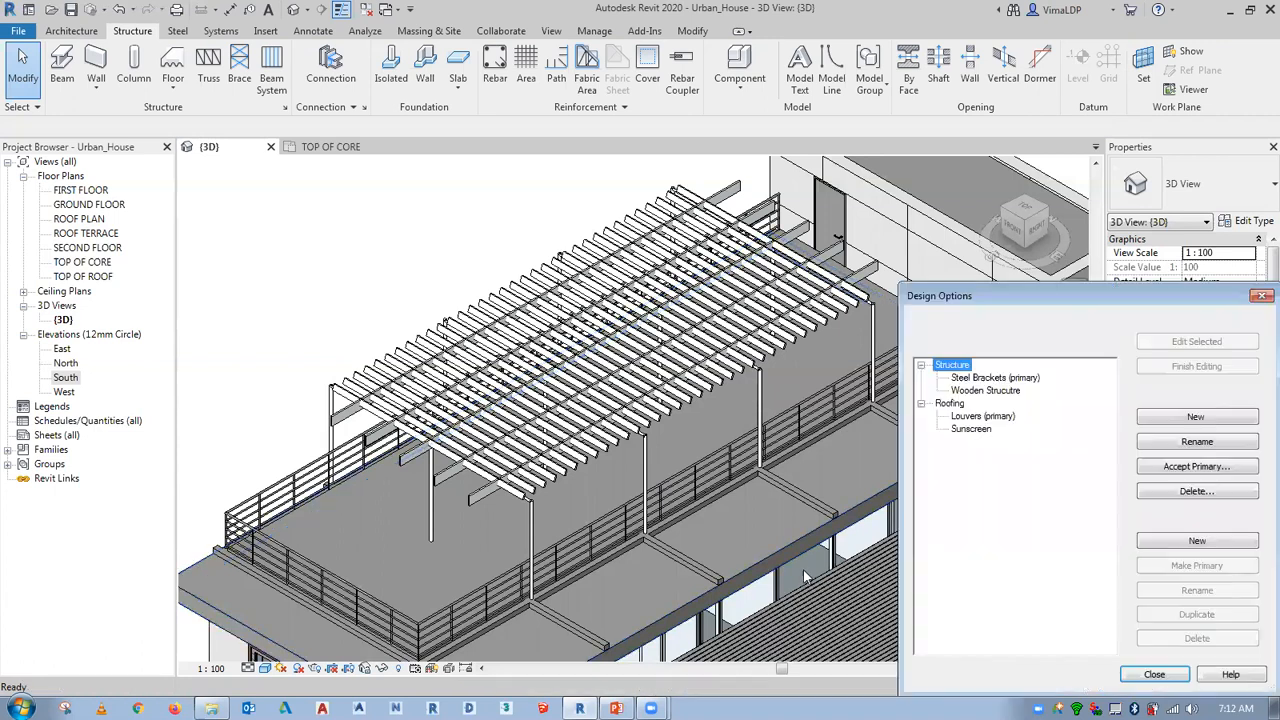
pyautogui.click(976, 430)
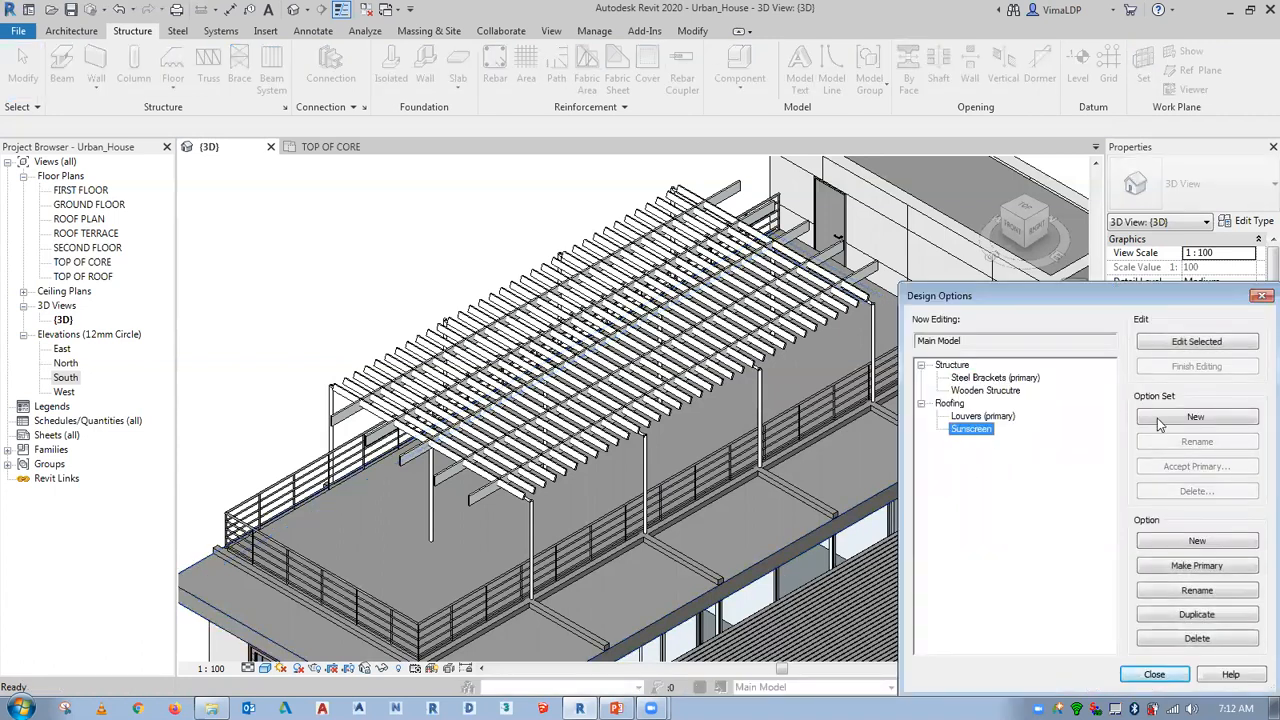
pyautogui.click(1213, 344)
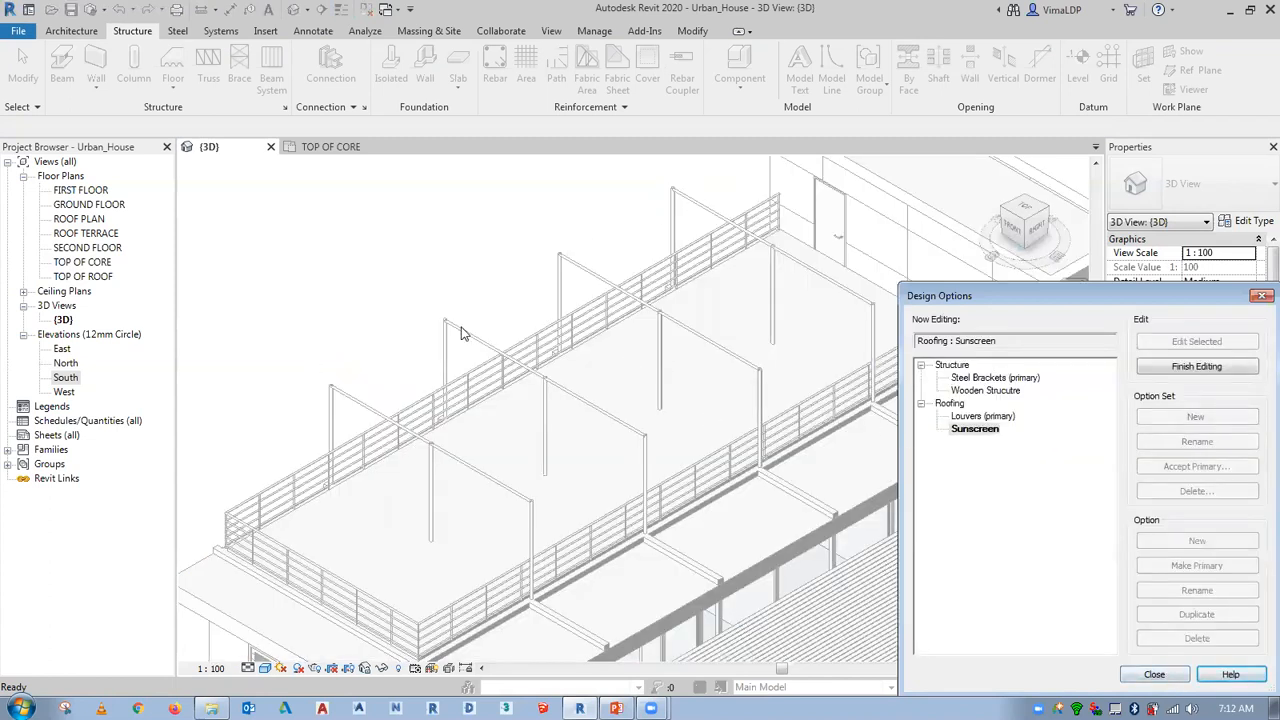
pyautogui.click(1148, 676)
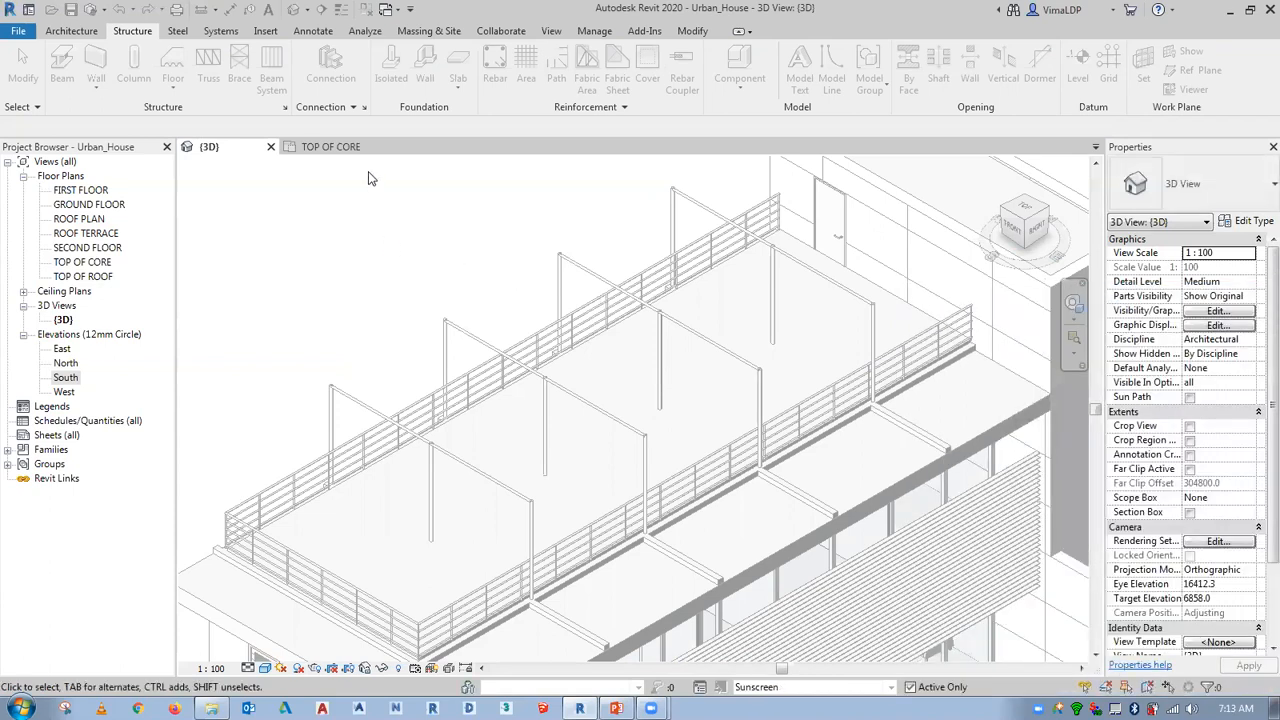
pyautogui.moveTo(644, 317); pyautogui.dragTo(606, 396, button='middle')
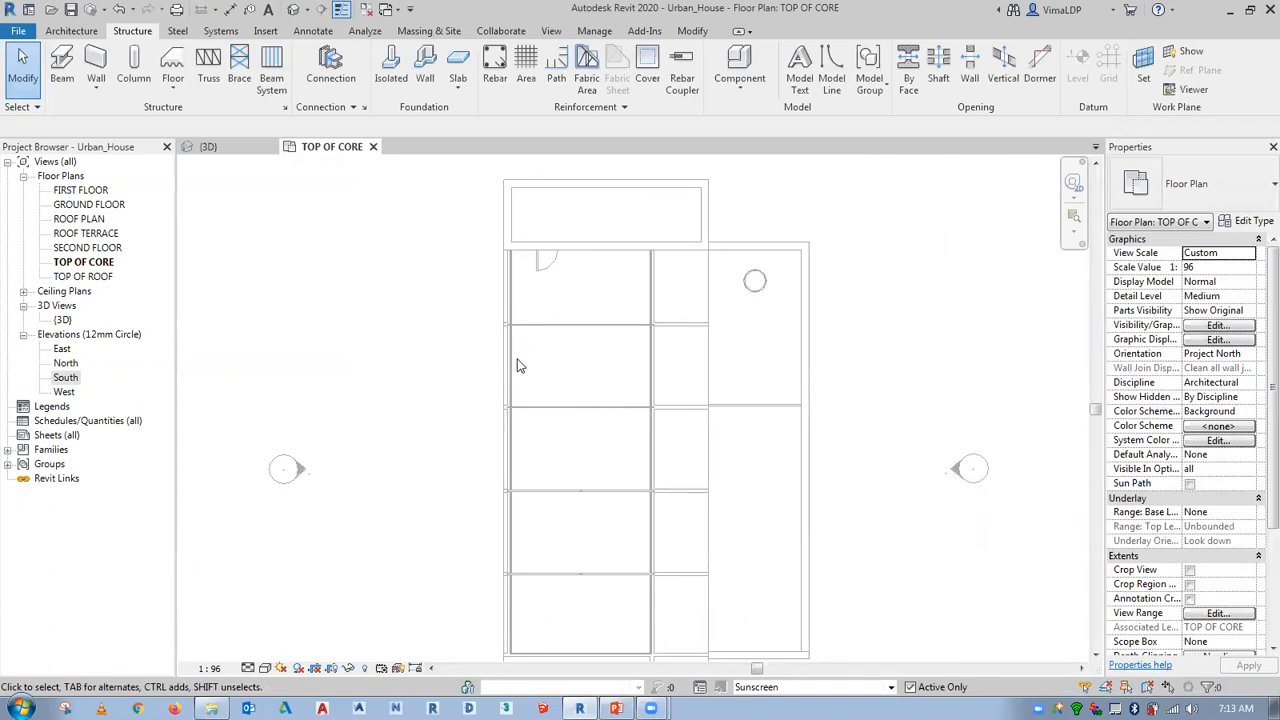
pyautogui.scroll(2, 518, 415)
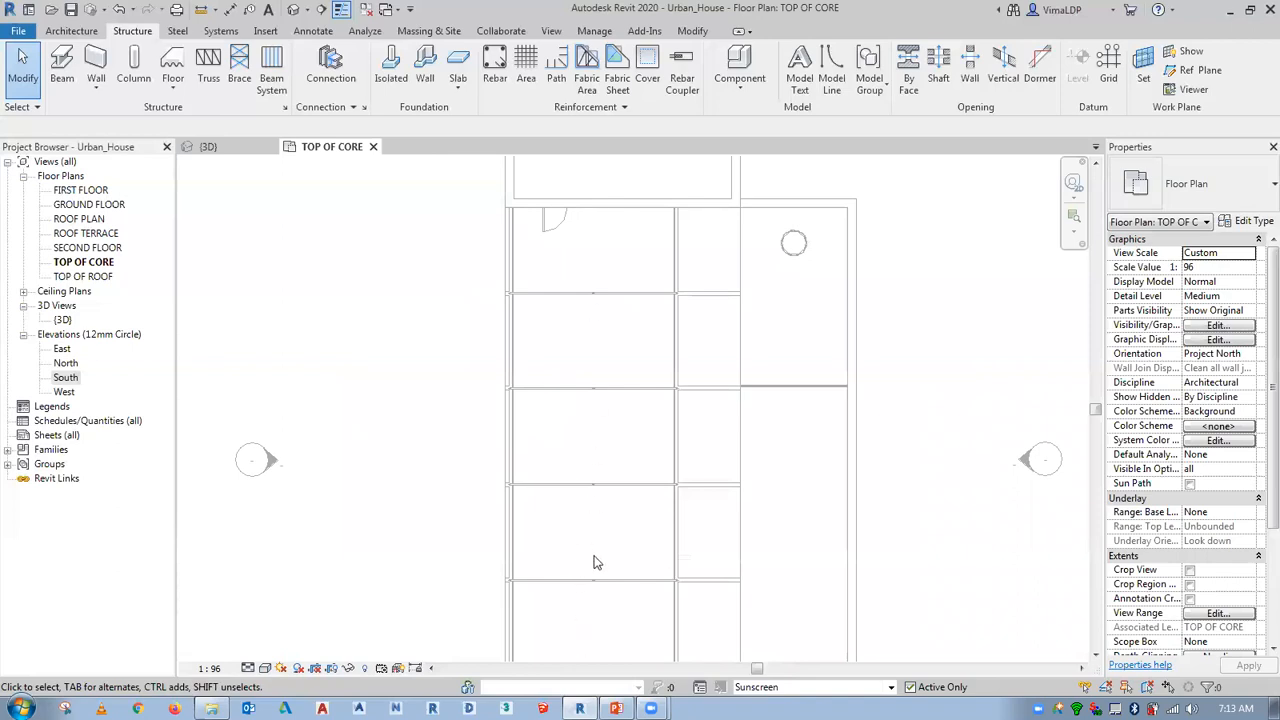
pyautogui.click(207, 147)
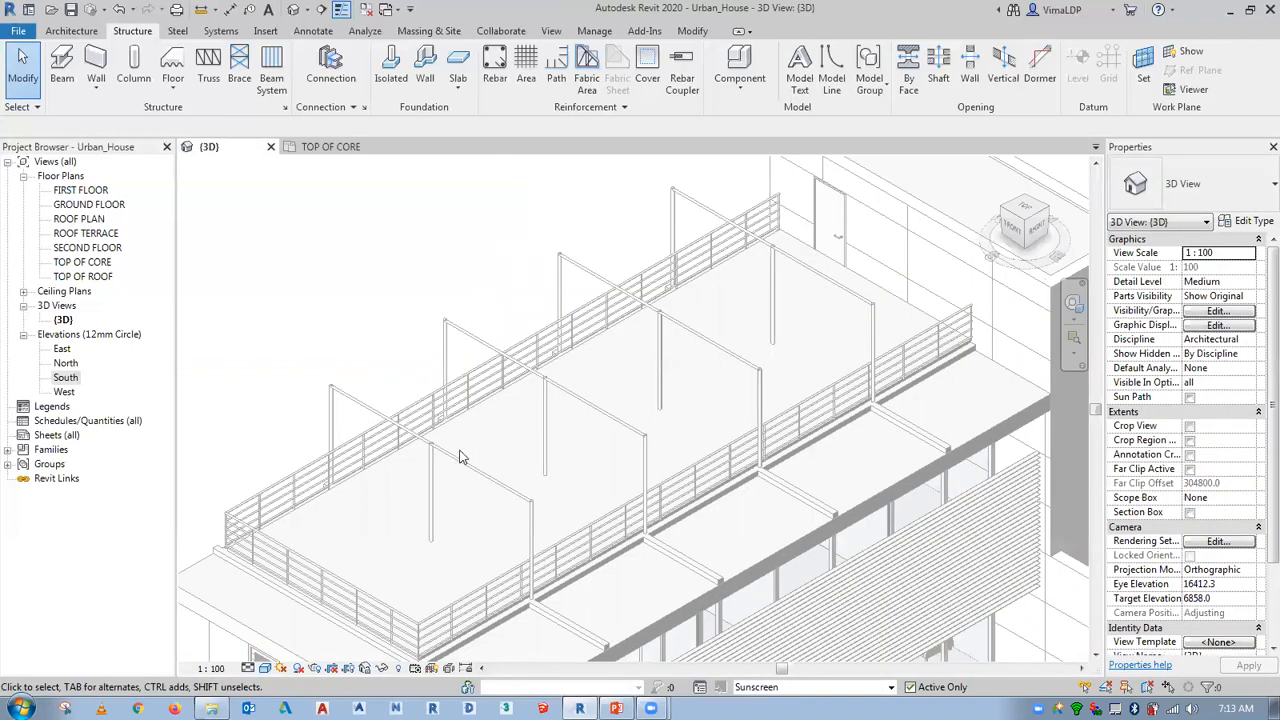
pyautogui.click(331, 146)
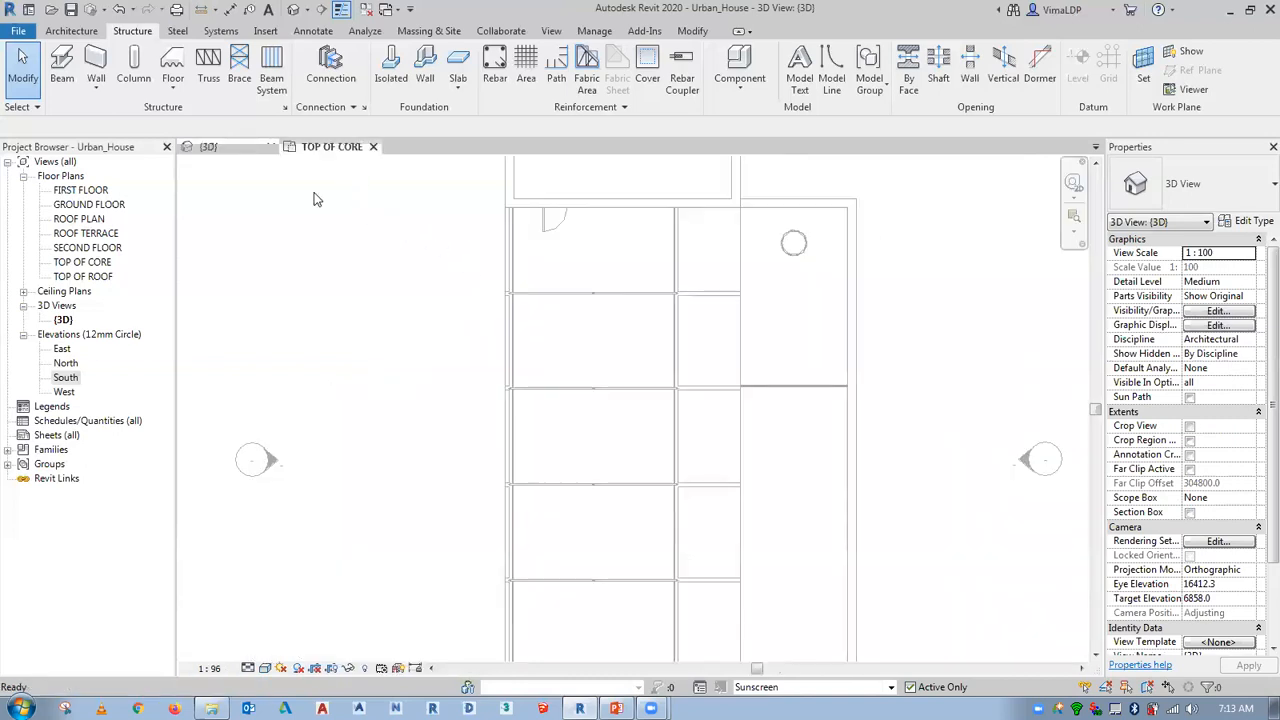
pyautogui.click(78, 34)
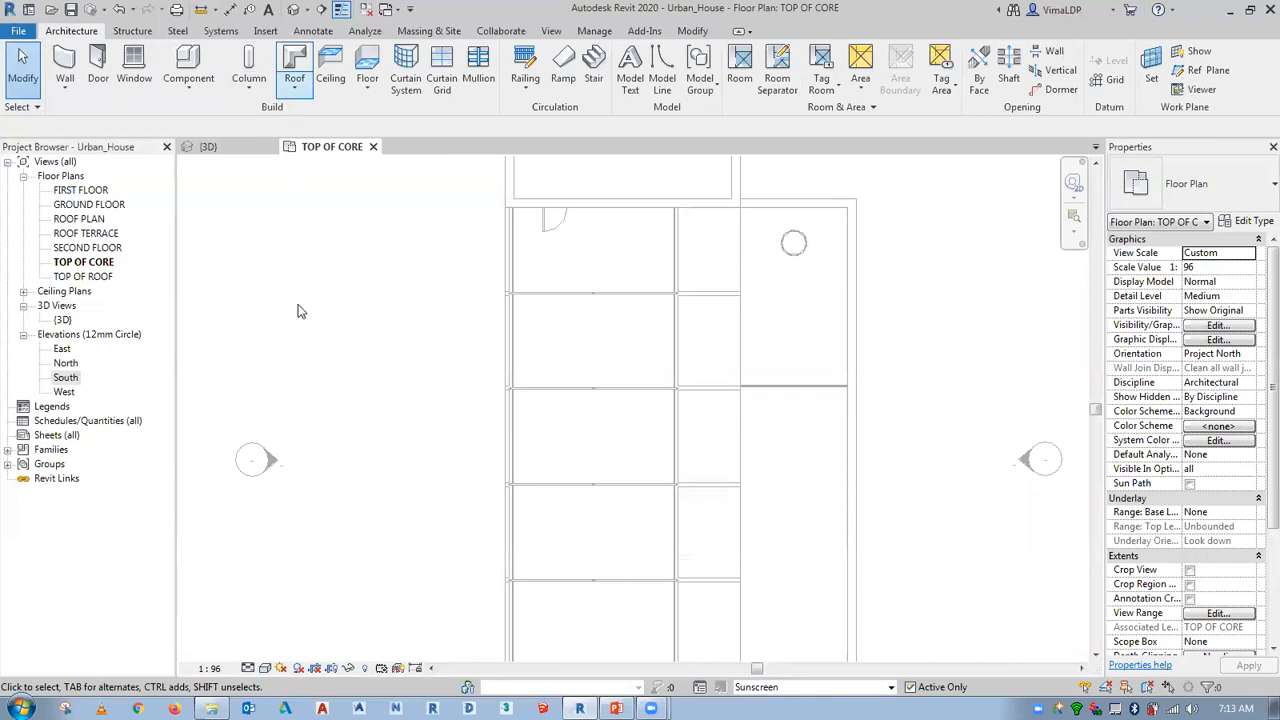
pyautogui.click(293, 92)
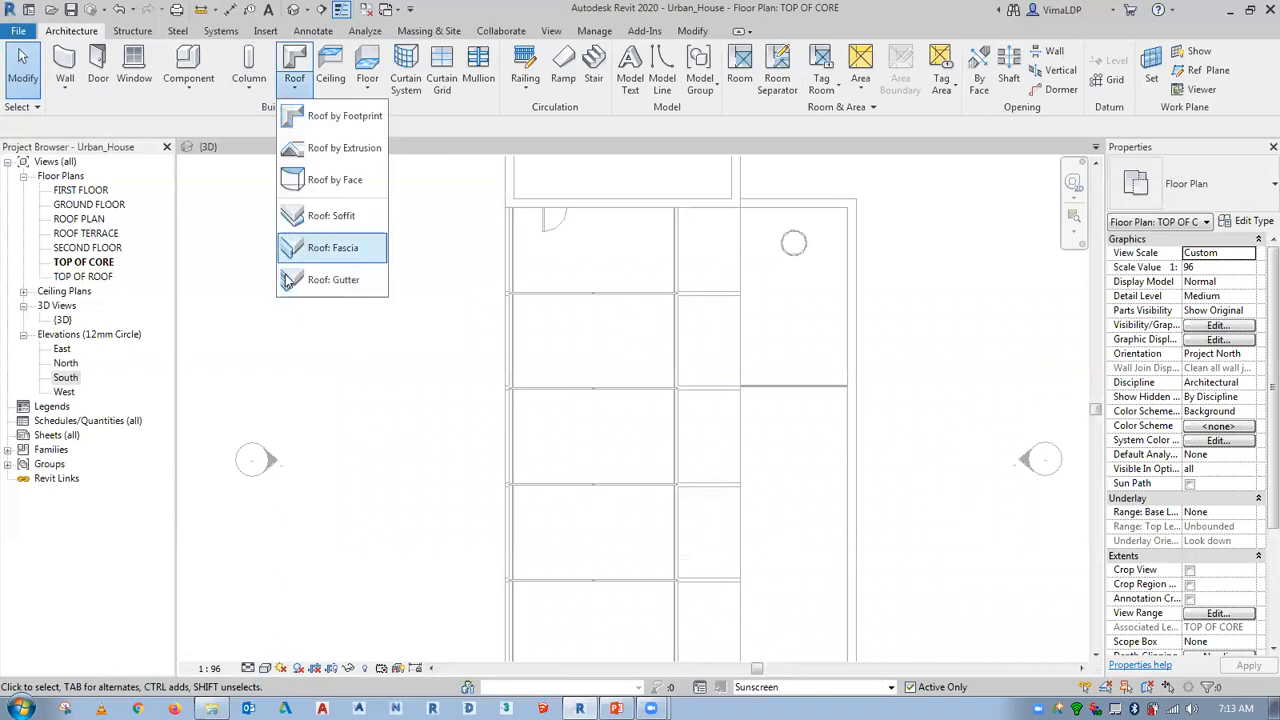
pyautogui.click(330, 150)
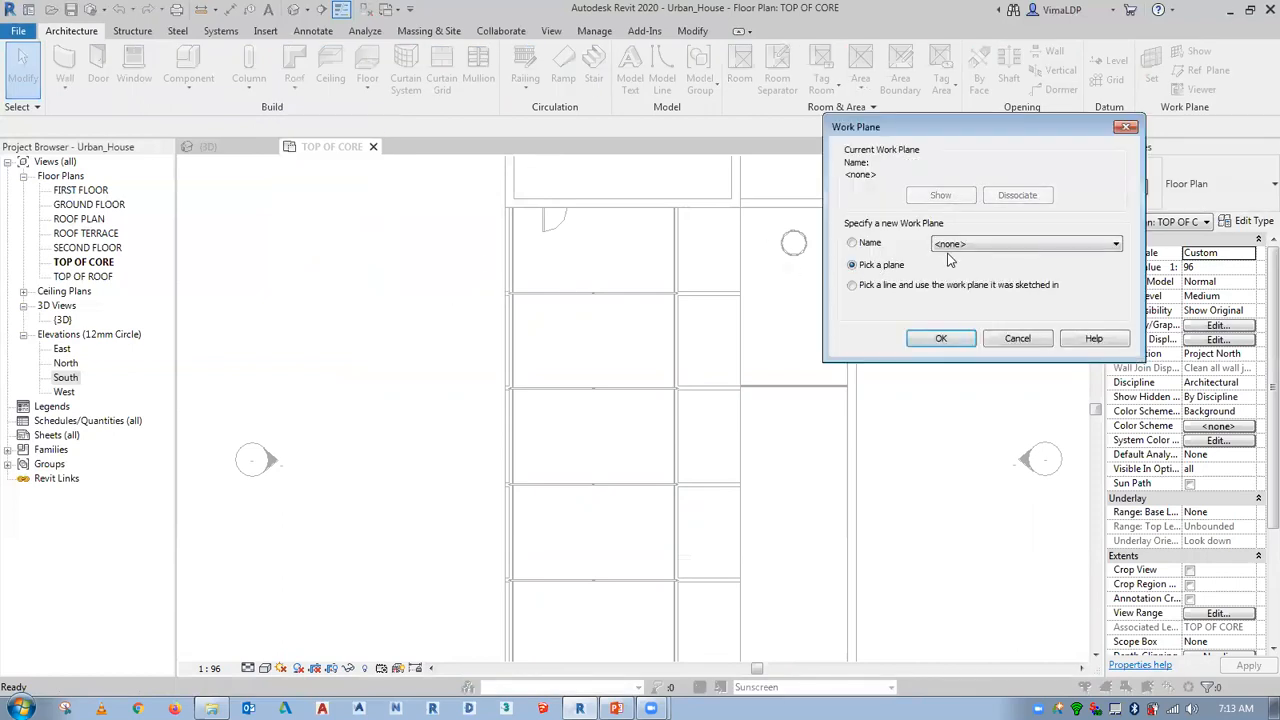
pyautogui.click(955, 244)
pyautogui.click(1005, 281)
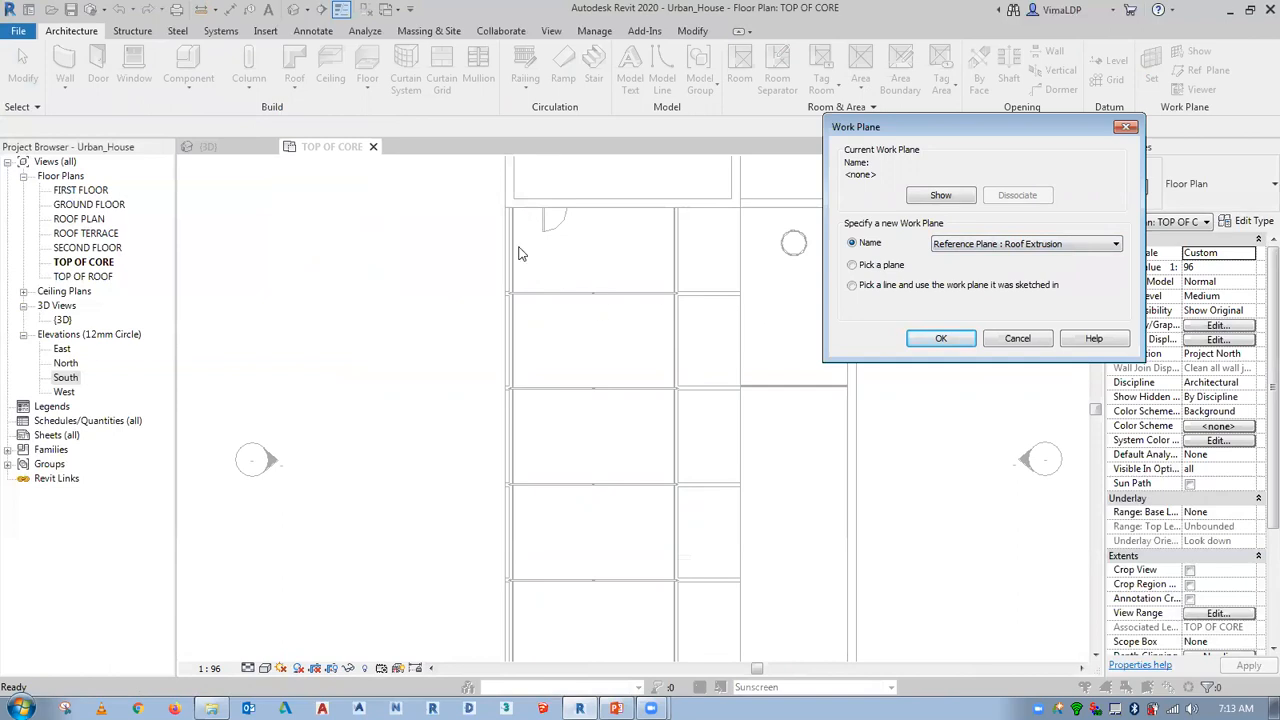
pyautogui.click(876, 267)
pyautogui.click(941, 338)
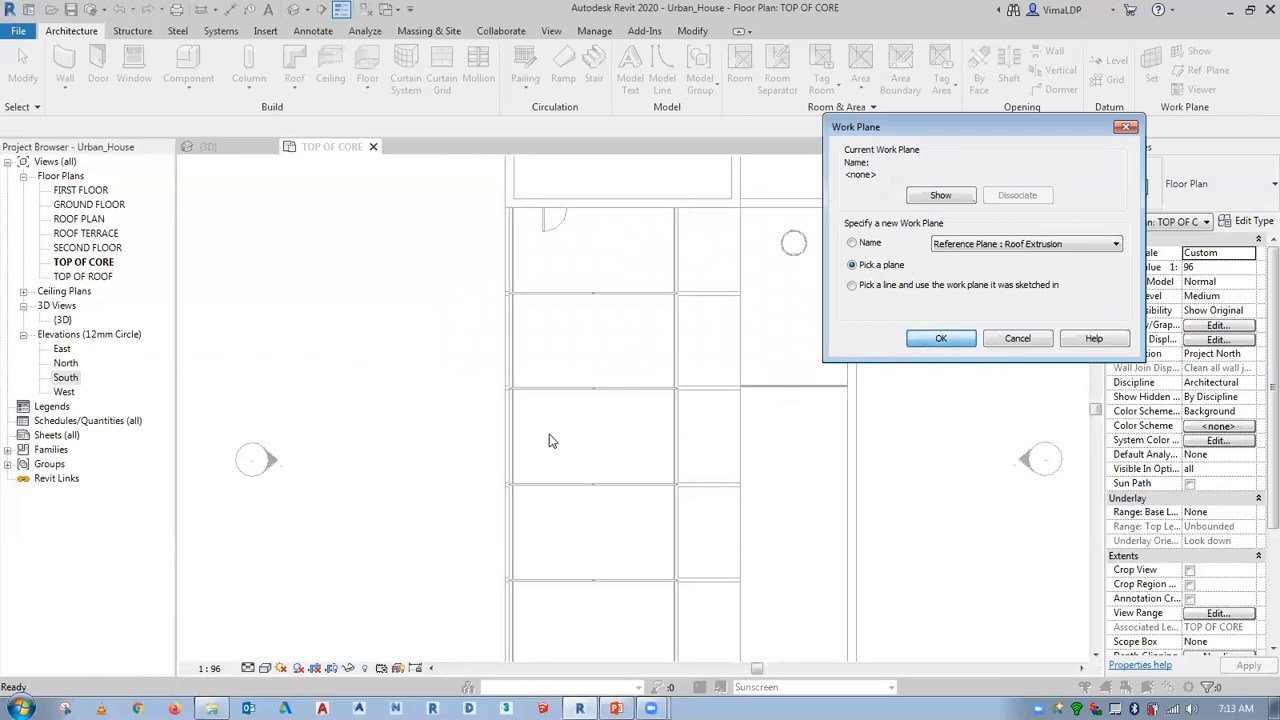
pyautogui.click(507, 369)
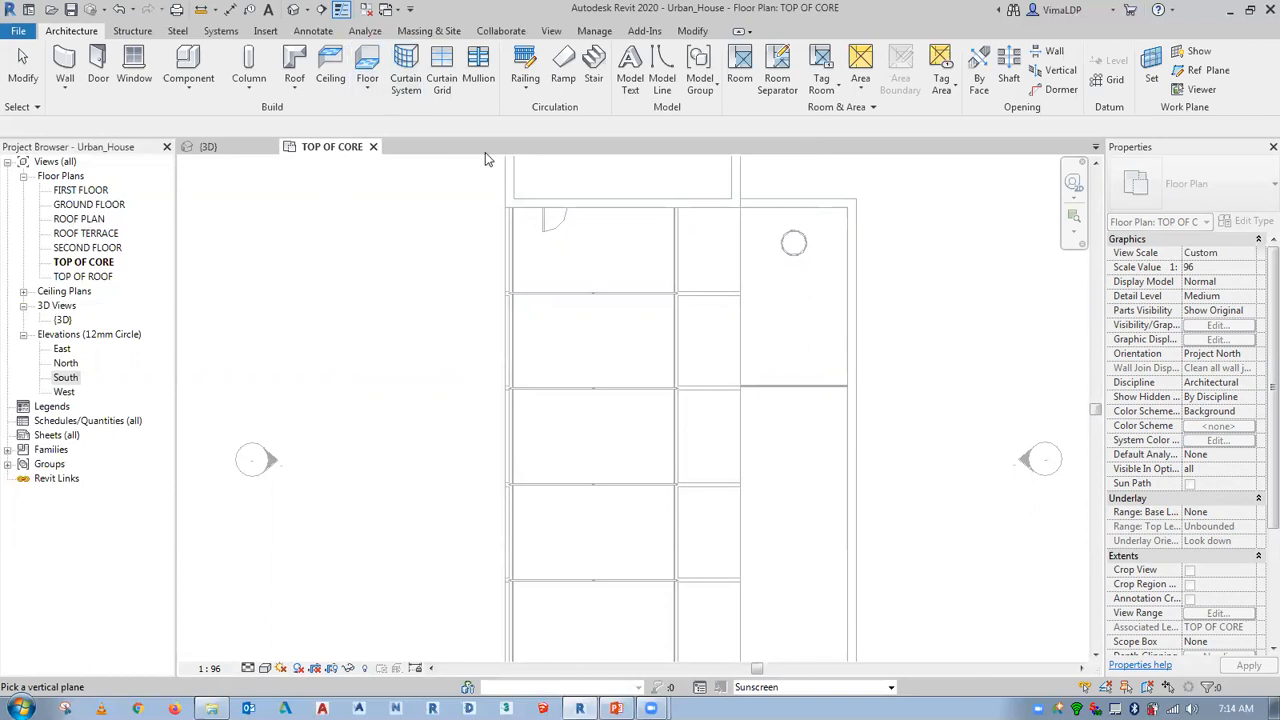
pyautogui.rightClick(343, 234)
pyautogui.click(392, 245)
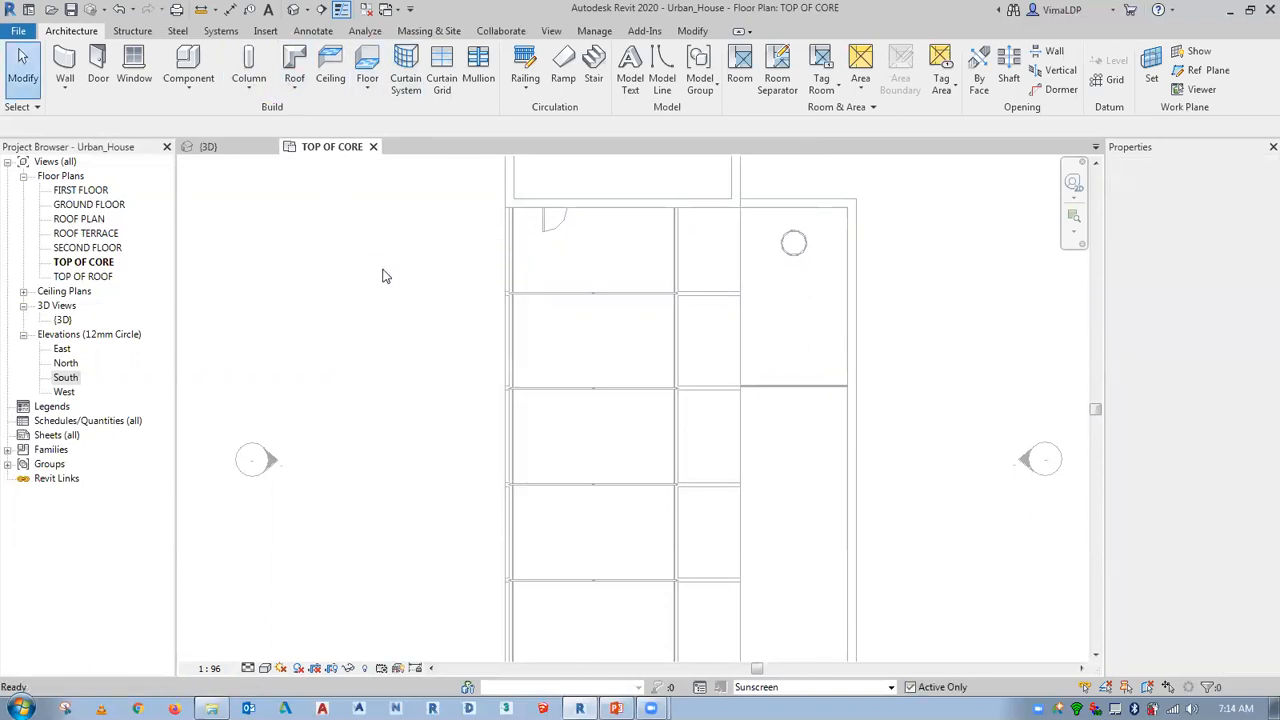
# Begin a Roof by Extrusion using the named work plane Reference Plane : Roof Extrusion.
pyautogui.click(295, 88)
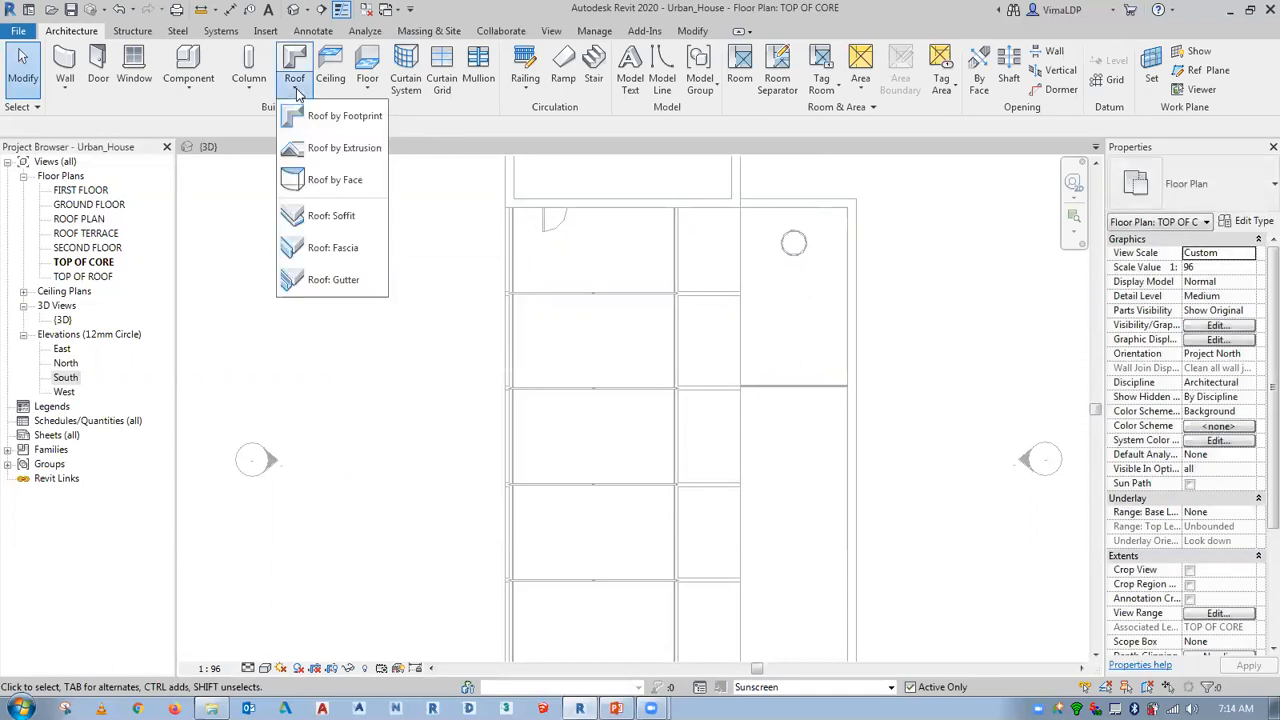
pyautogui.click(330, 147)
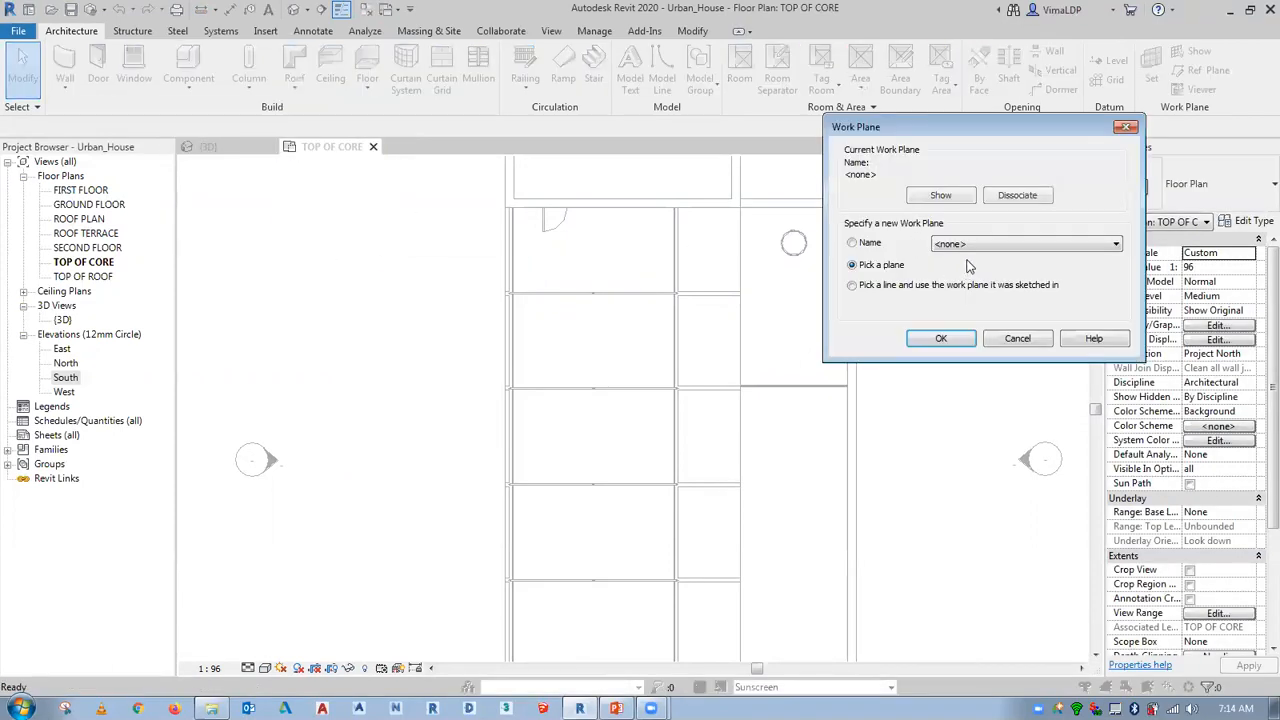
pyautogui.click(970, 245)
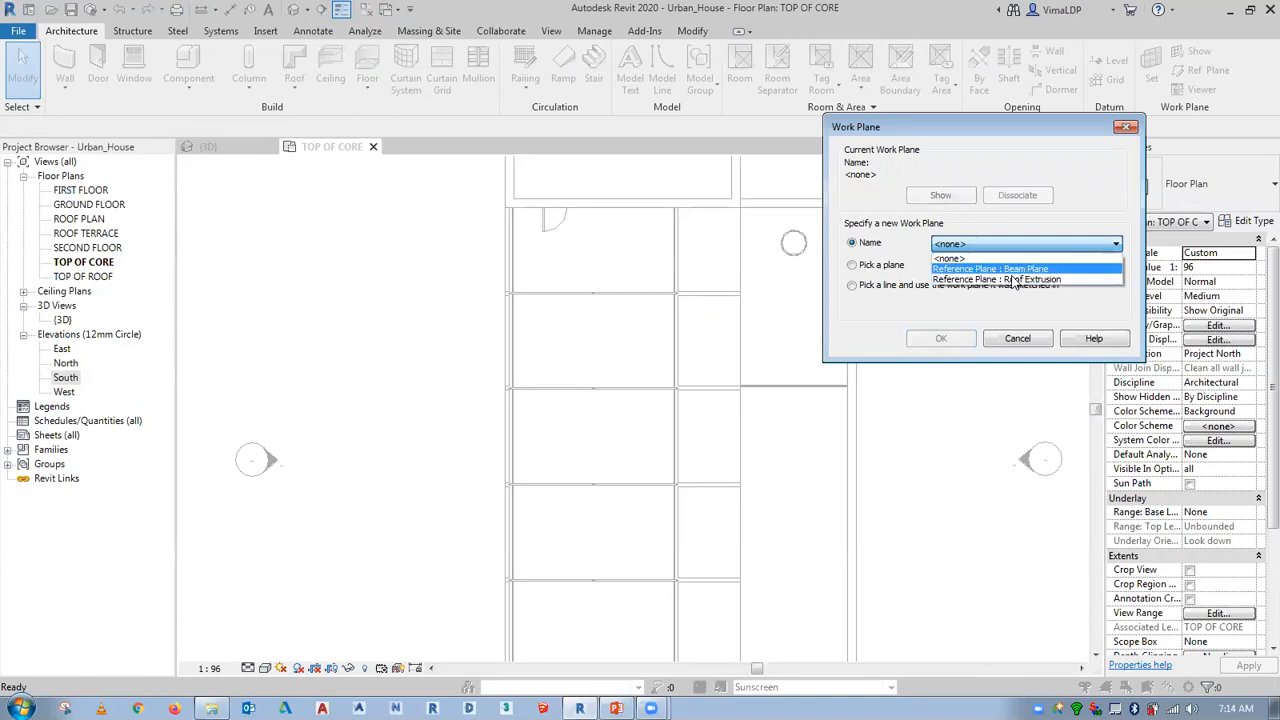
pyautogui.click(995, 279)
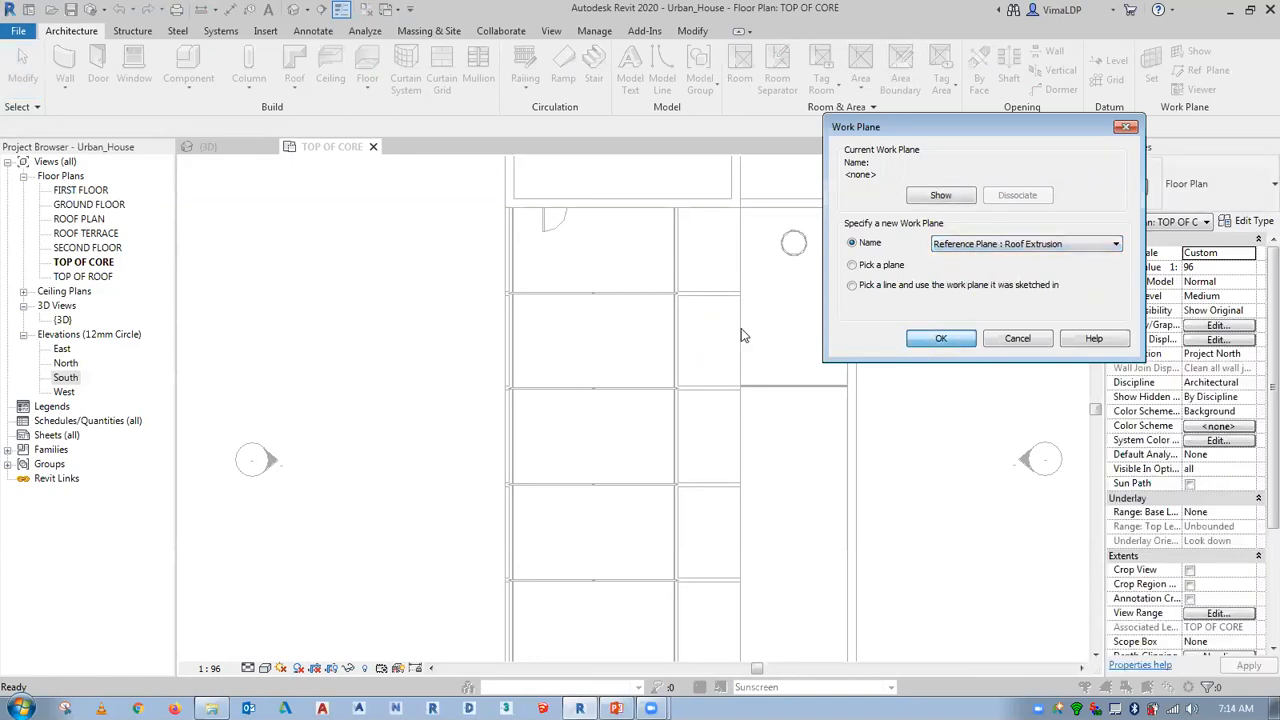
pyautogui.press('Return')
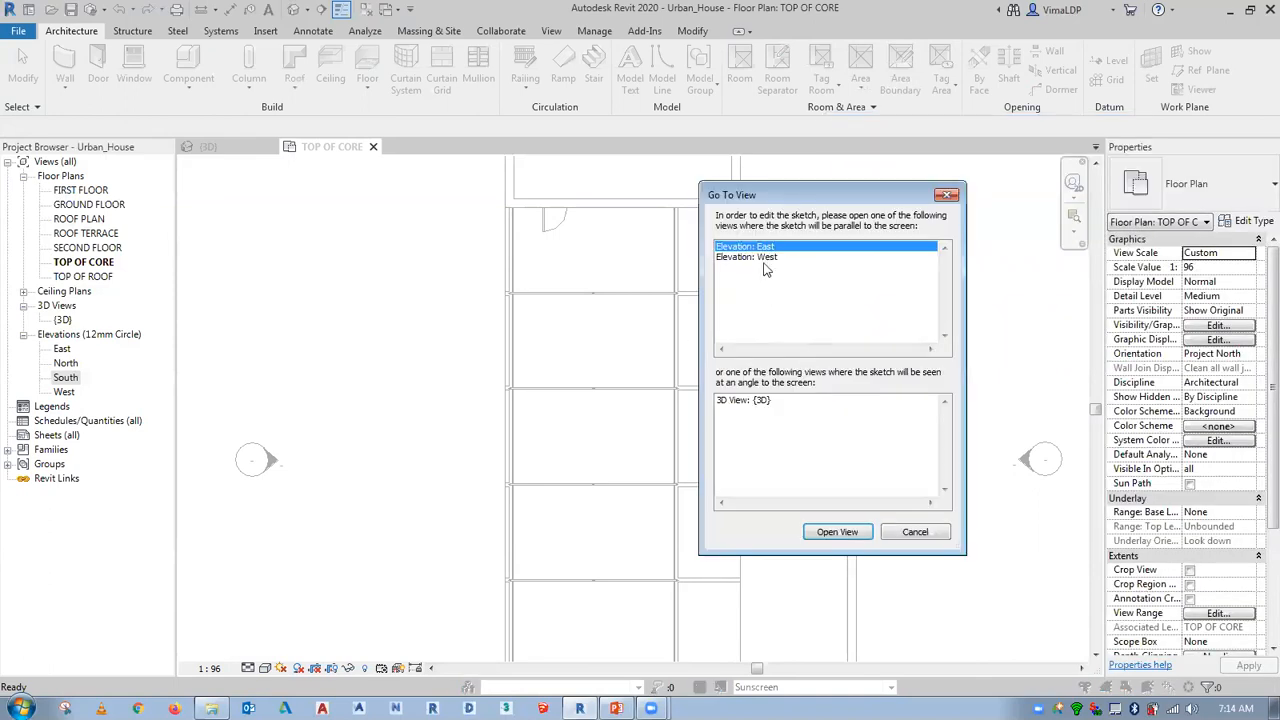
# Open the West elevation for the roof profile sketch and set the reference level TOP OF CORE with a 100 mm offset.
pyautogui.click(745, 257)
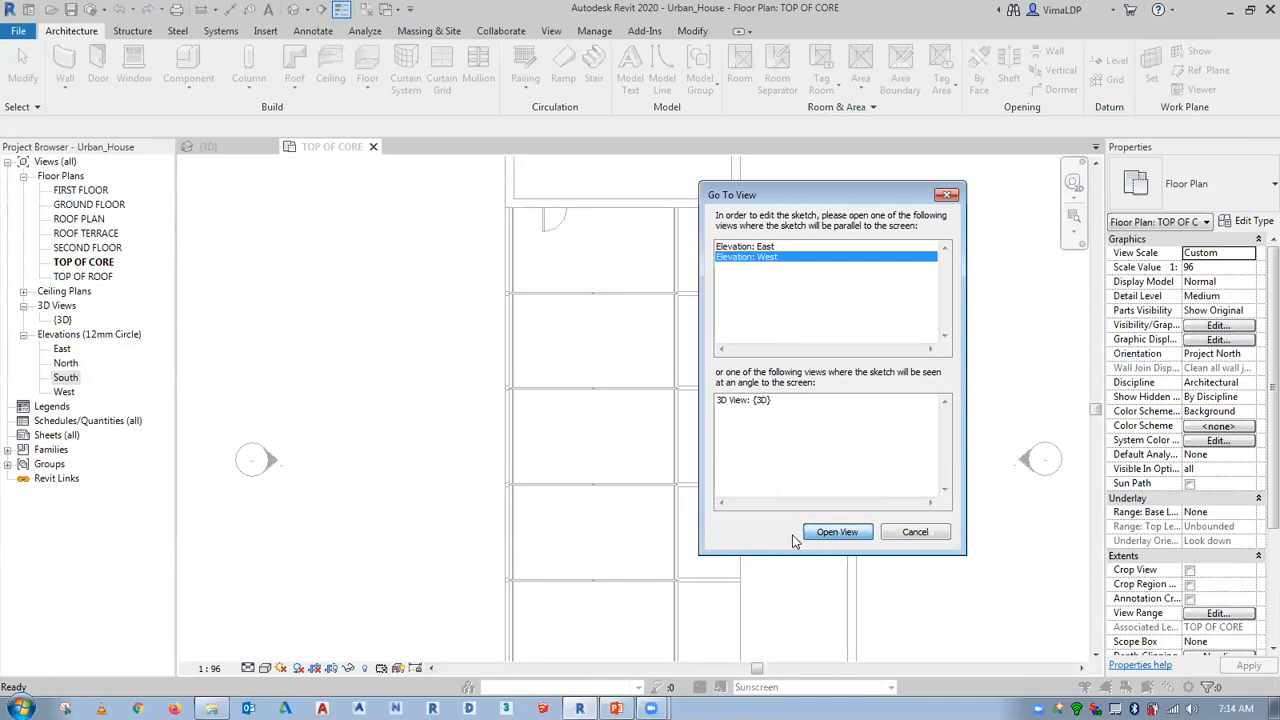
pyautogui.press('Return')
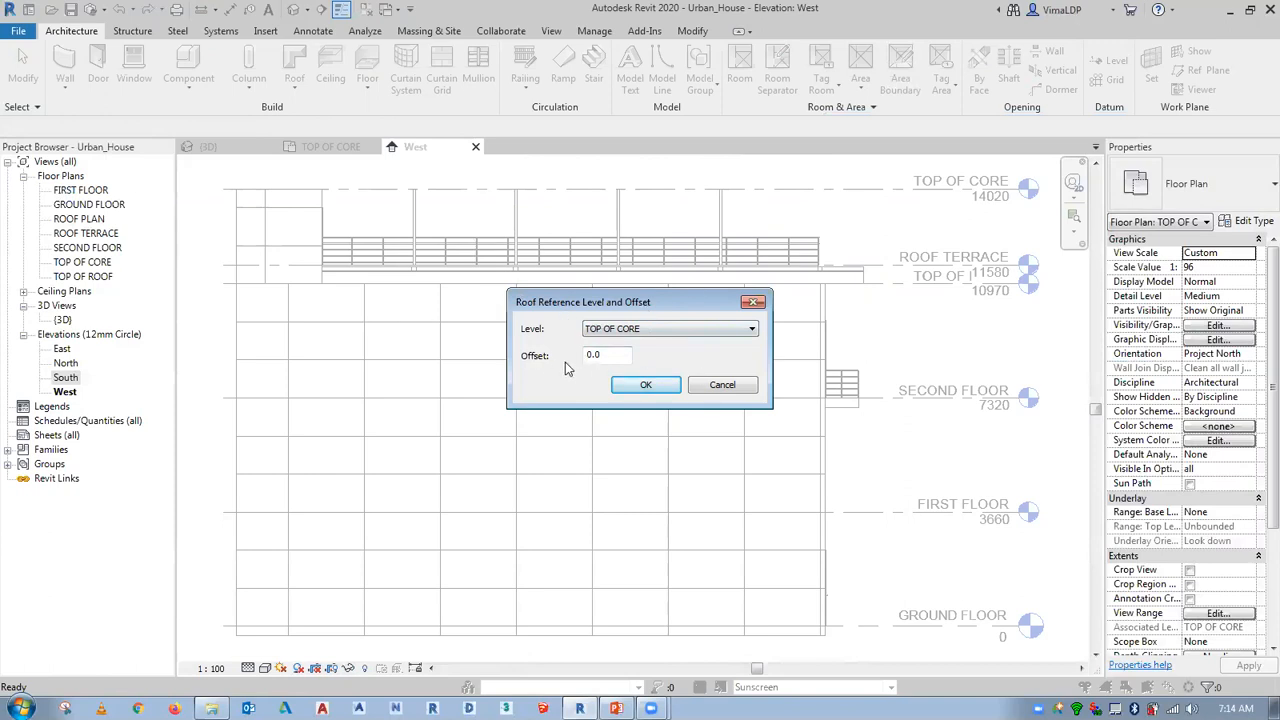
pyautogui.doubleClick(605, 360)
pyautogui.press('Return')
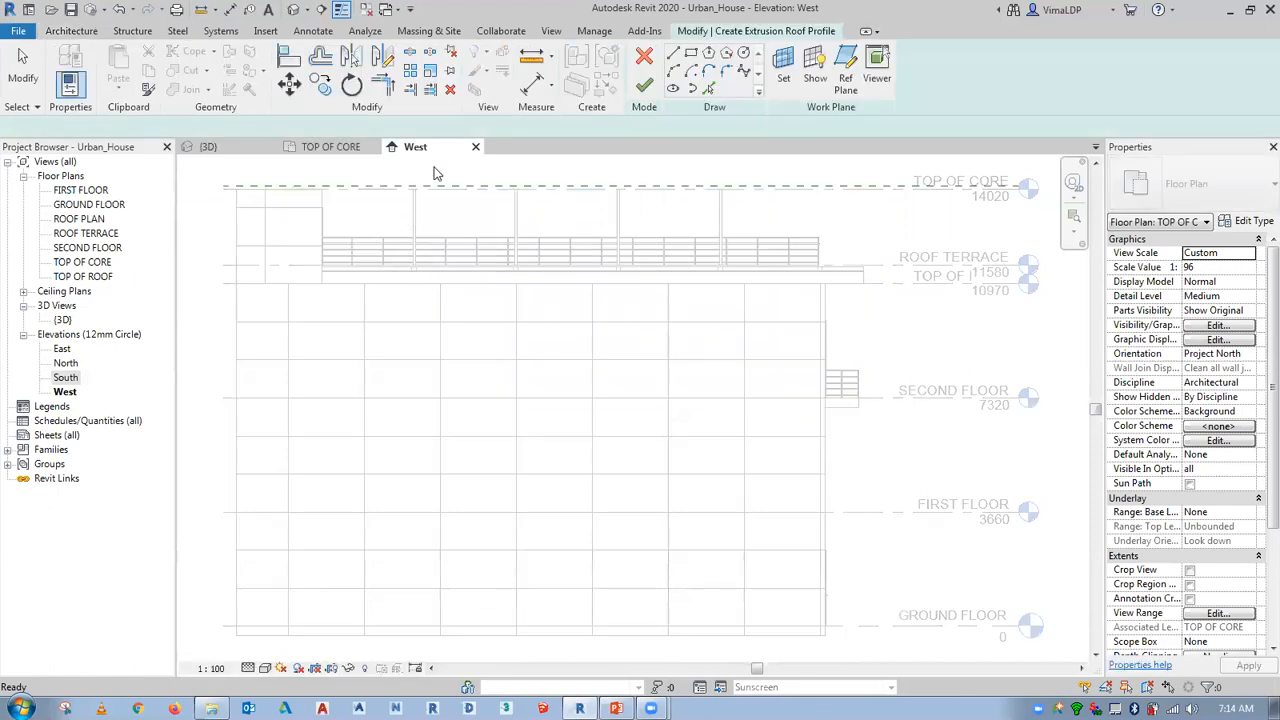
# Sketch the first sagging roof profile arc between the tops of two neighbouring columns, with a radius of about 4550 mm.
pyautogui.scroll(2, 434, 191)
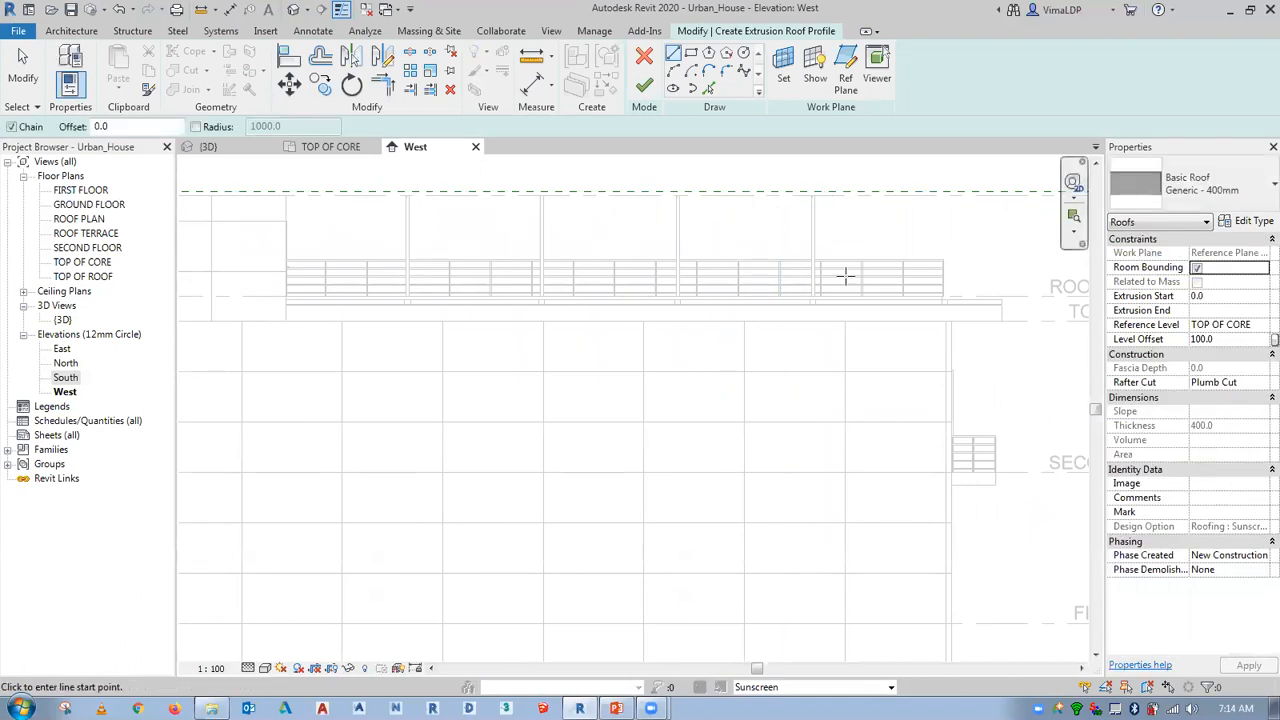
pyautogui.click(673, 70)
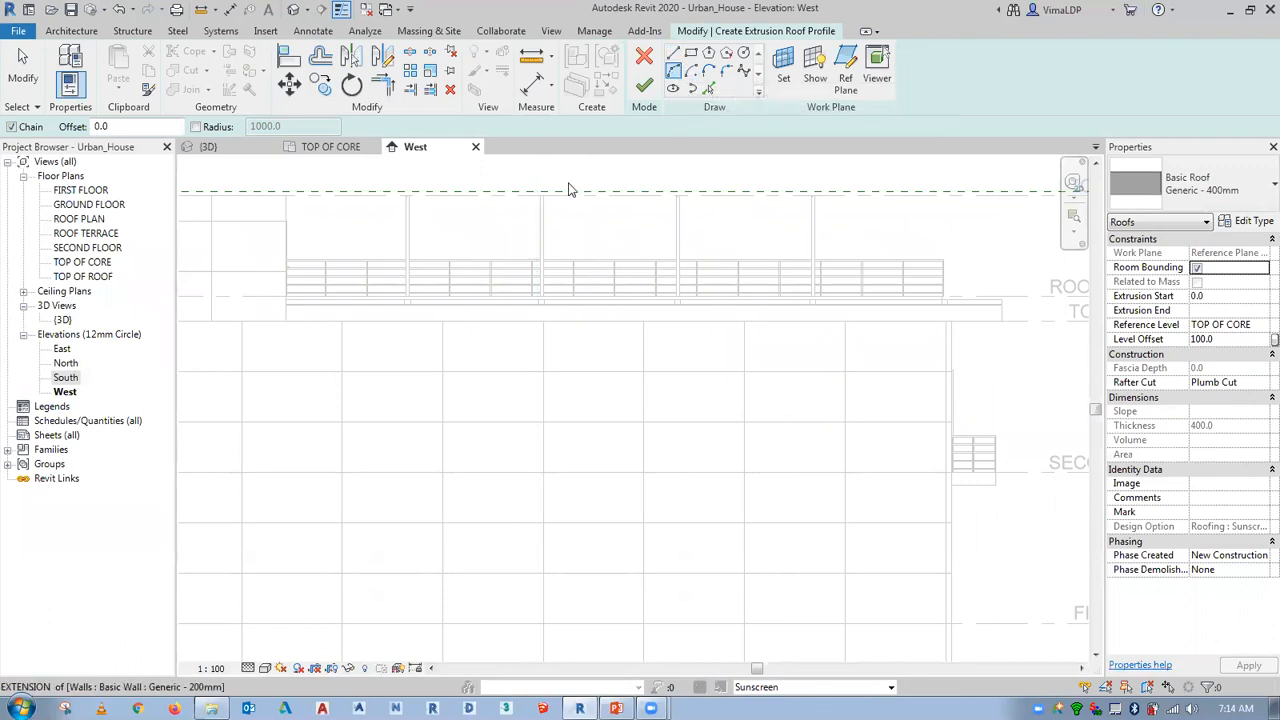
pyautogui.scroll(1, 570, 185)
pyautogui.scroll(1, 600, 210)
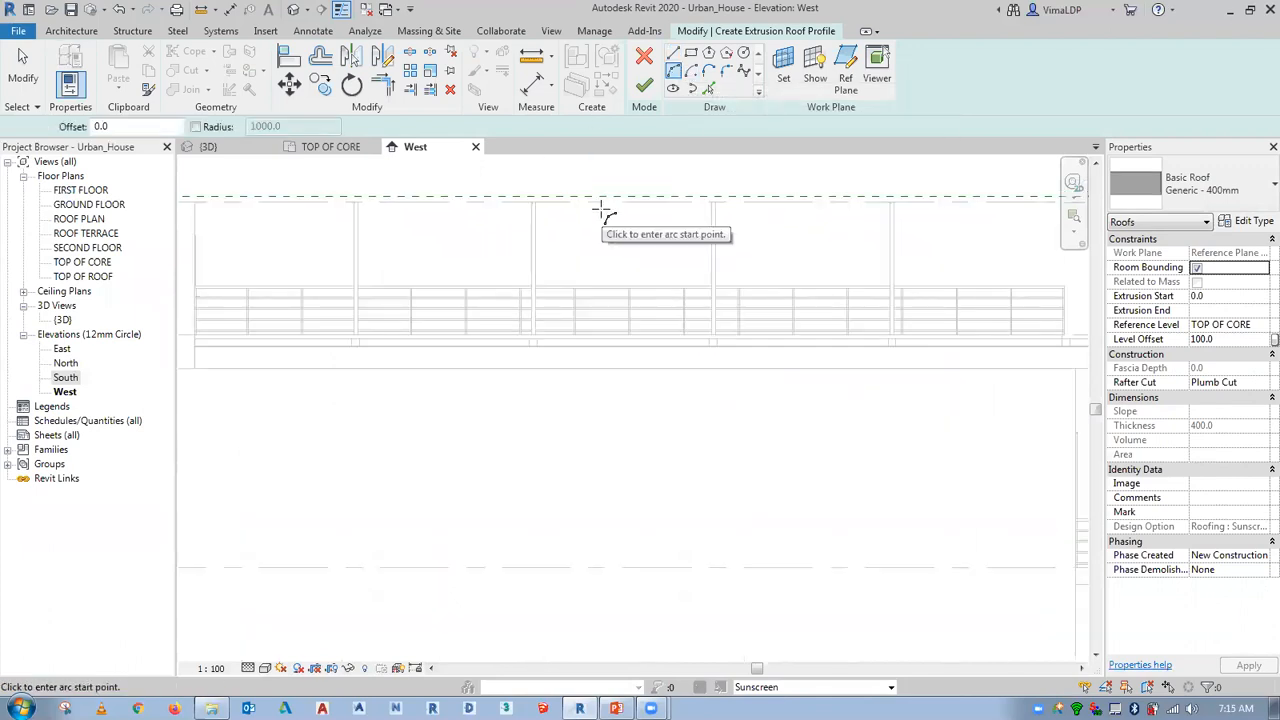
pyautogui.scroll(1, 603, 209)
pyautogui.scroll(1, 560, 232)
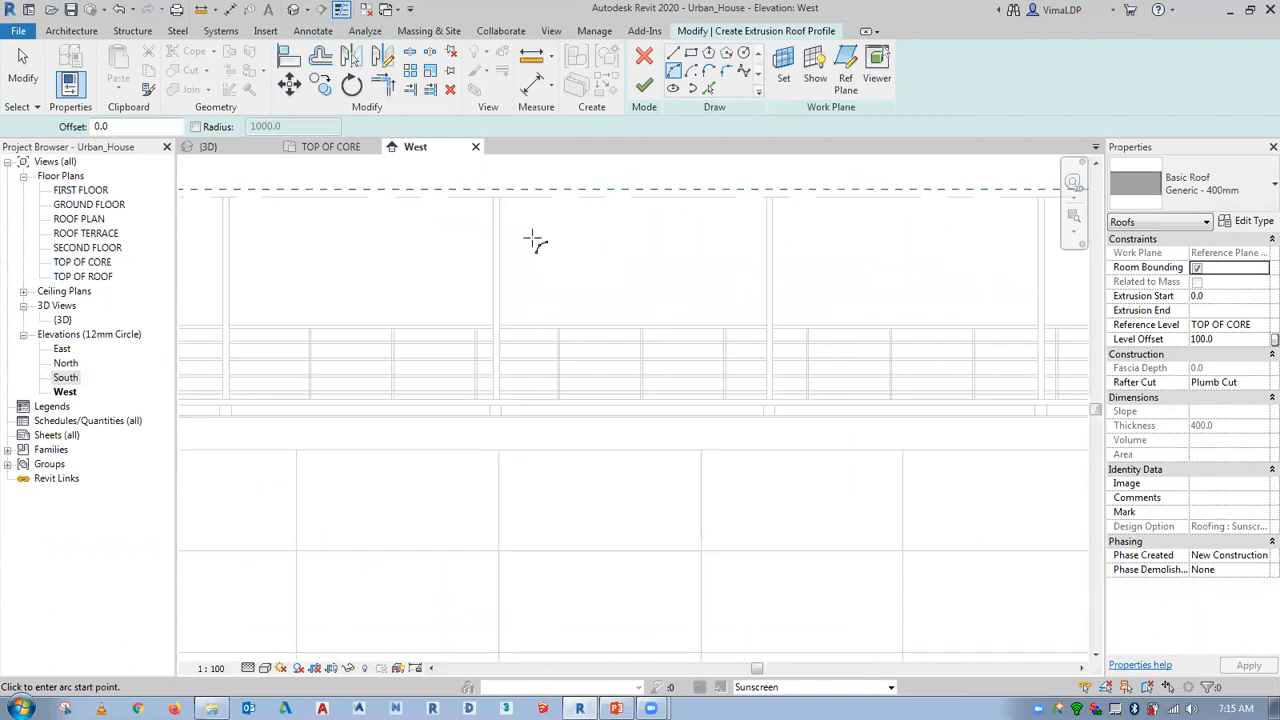
pyautogui.scroll(2, 224, 190)
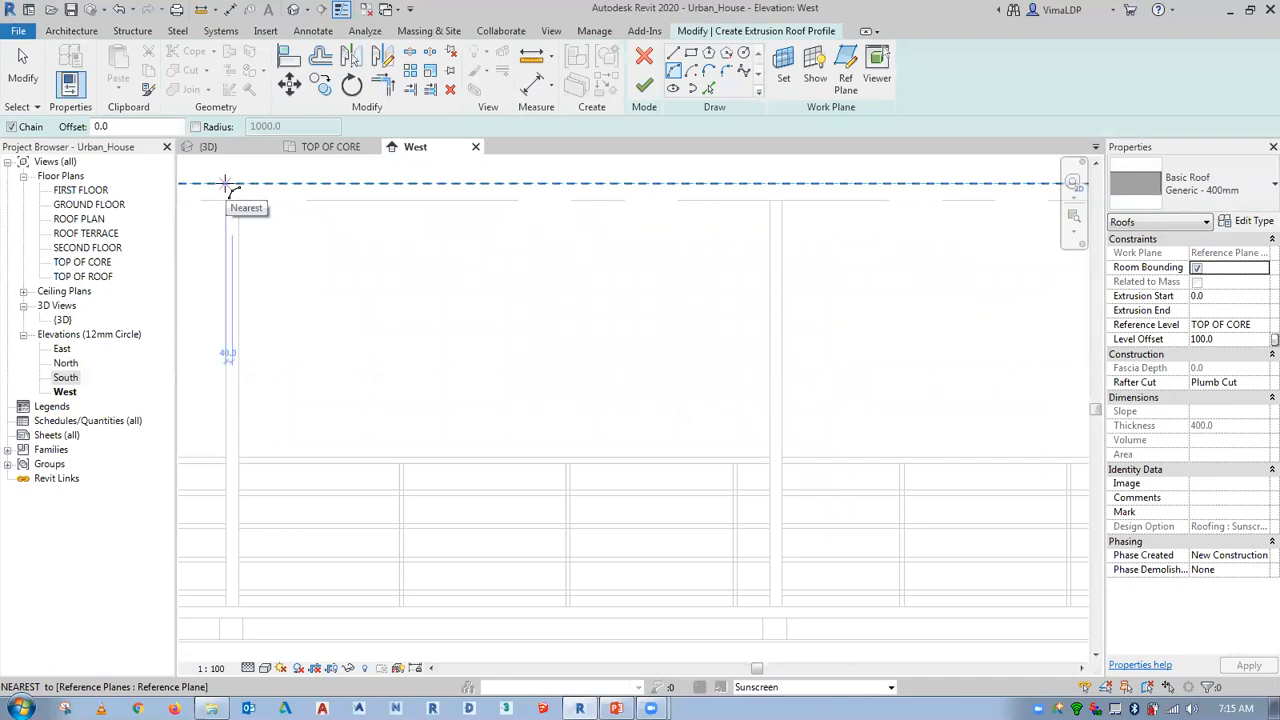
pyautogui.scroll(2, 228, 194)
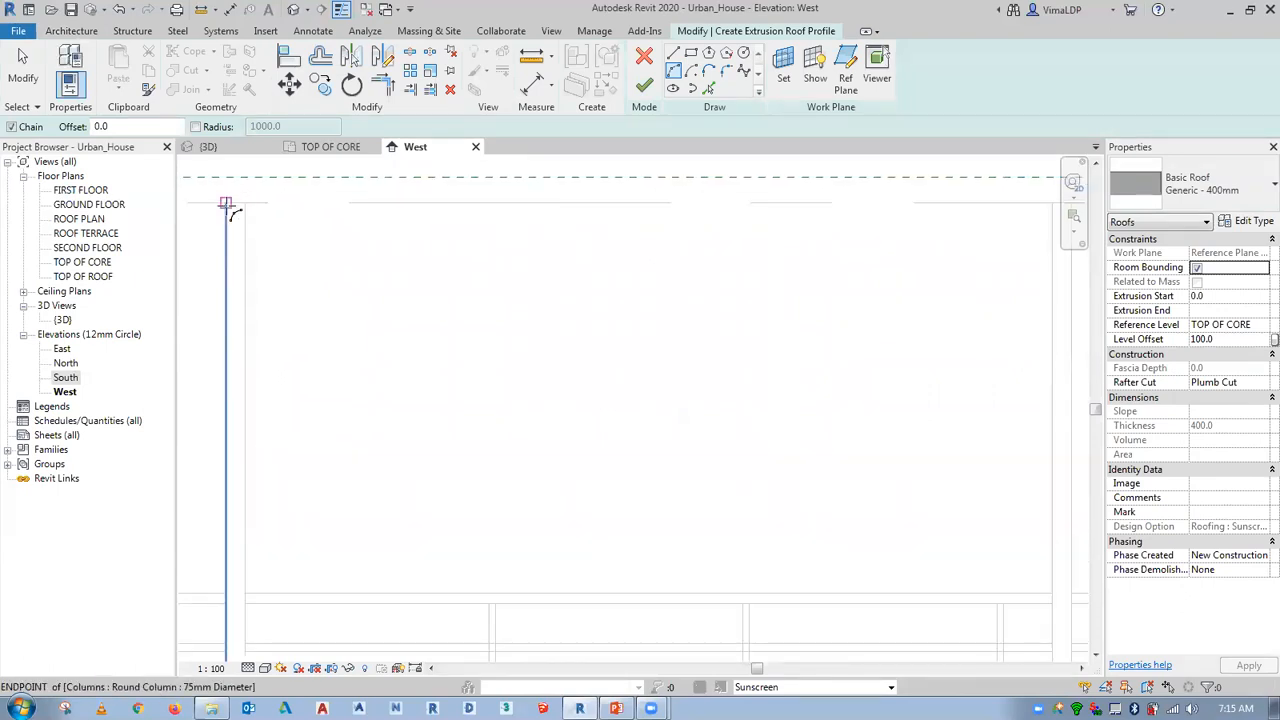
pyautogui.click(228, 204)
pyautogui.scroll(-2, 230, 200)
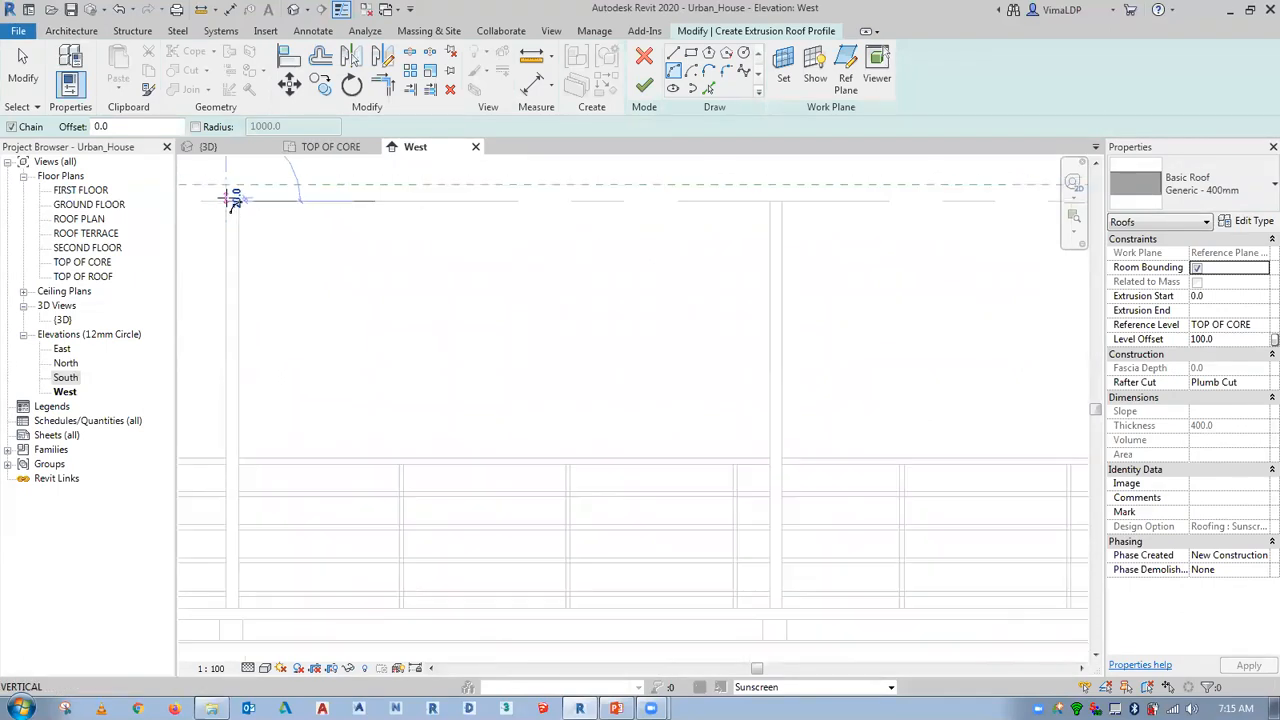
pyautogui.click(776, 201)
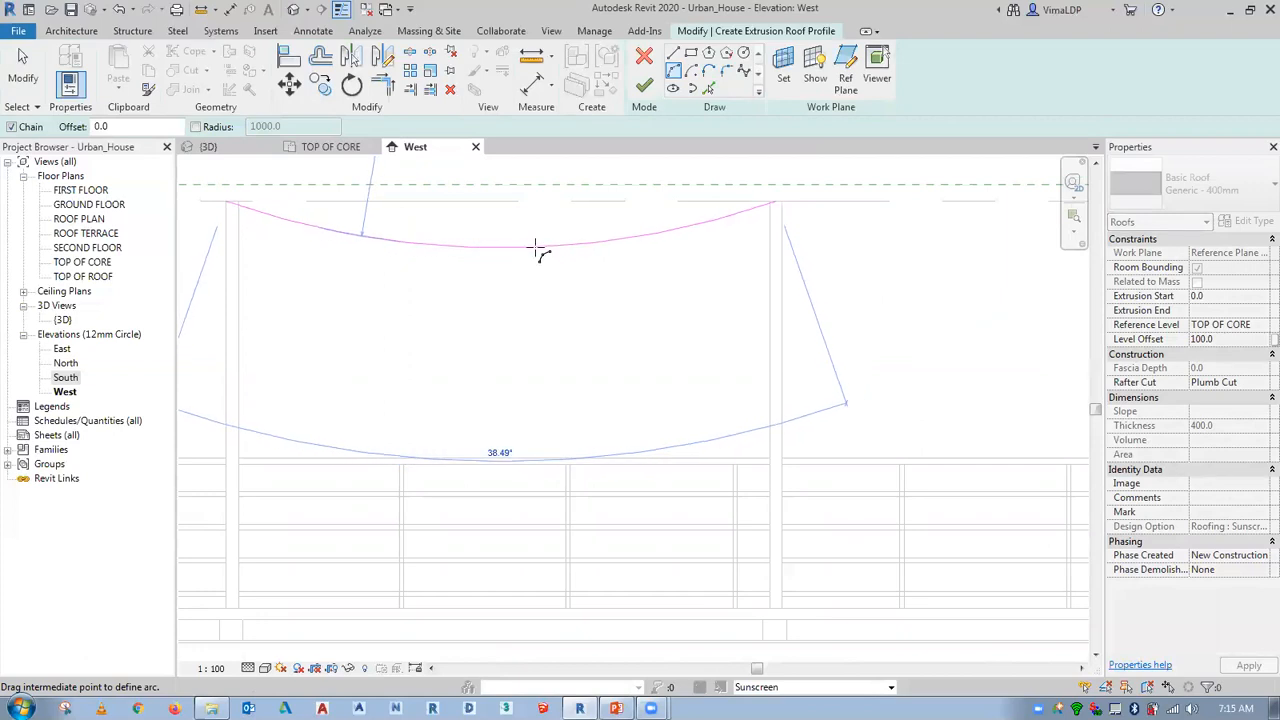
pyautogui.click(538, 252)
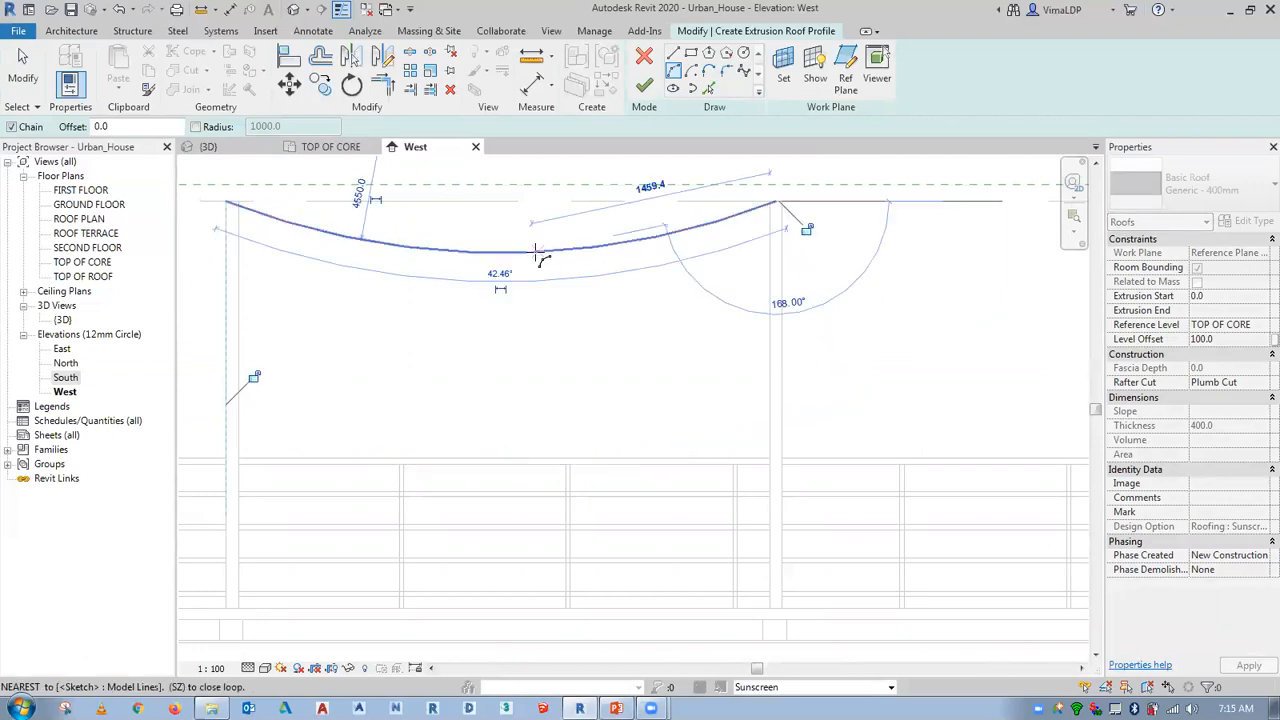
pyautogui.scroll(-1, 538, 252)
pyautogui.press('Escape')
pyautogui.press('Escape')
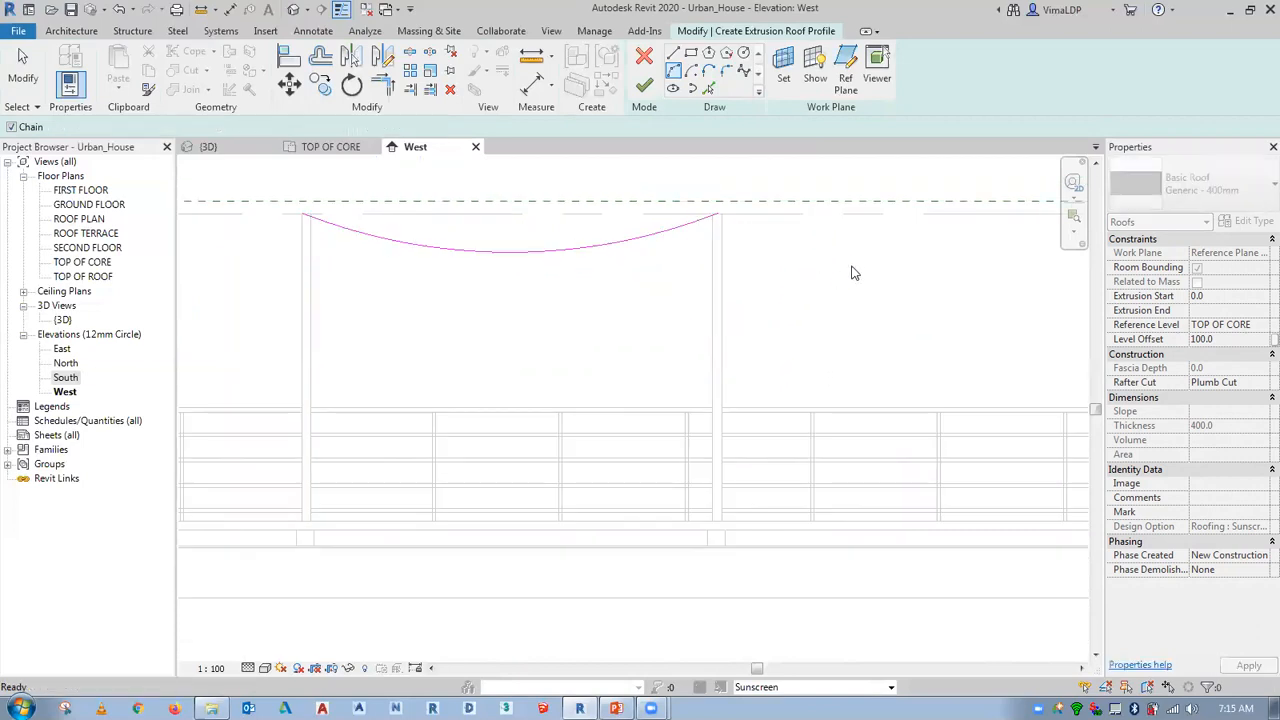
# Continue the roof profile across the next bay with a second sagging arc between column tops, radius about 4120 mm.
pyautogui.scroll(-1, 627, 302)
pyautogui.moveTo(748, 290); pyautogui.dragTo(614, 313, button='middle')
pyautogui.scroll(1, 572, 249)
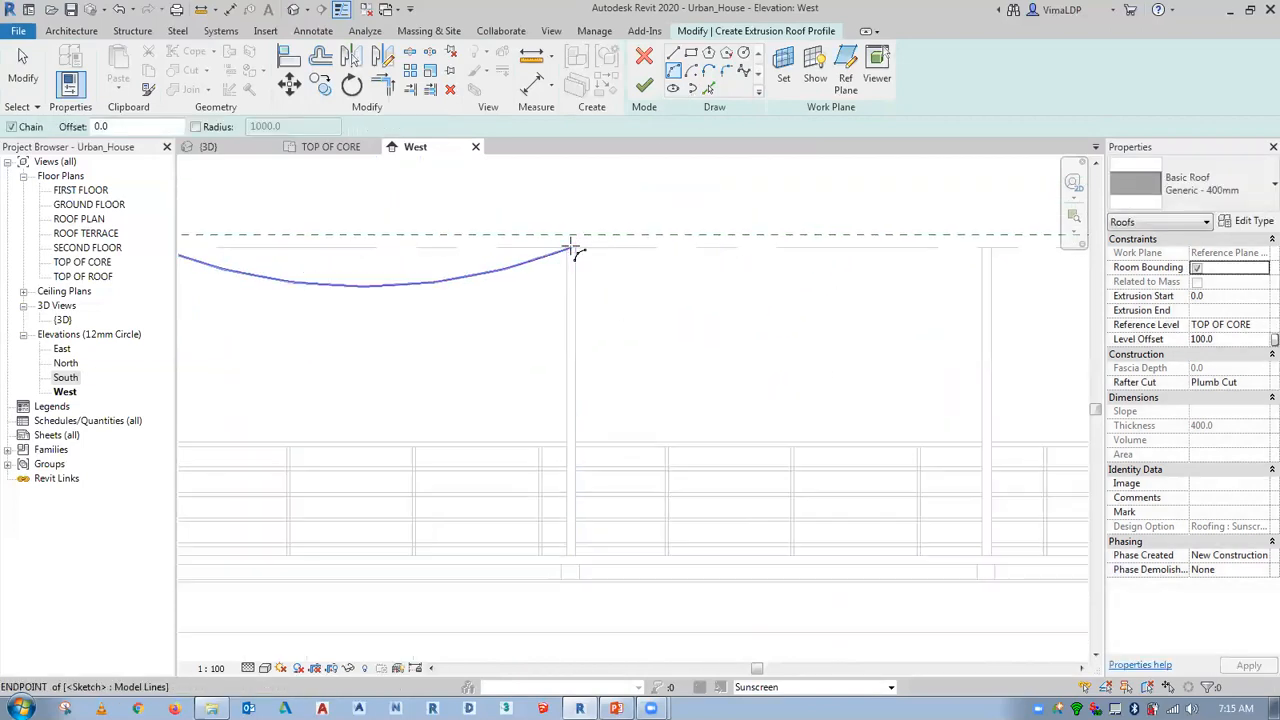
pyautogui.click(572, 249)
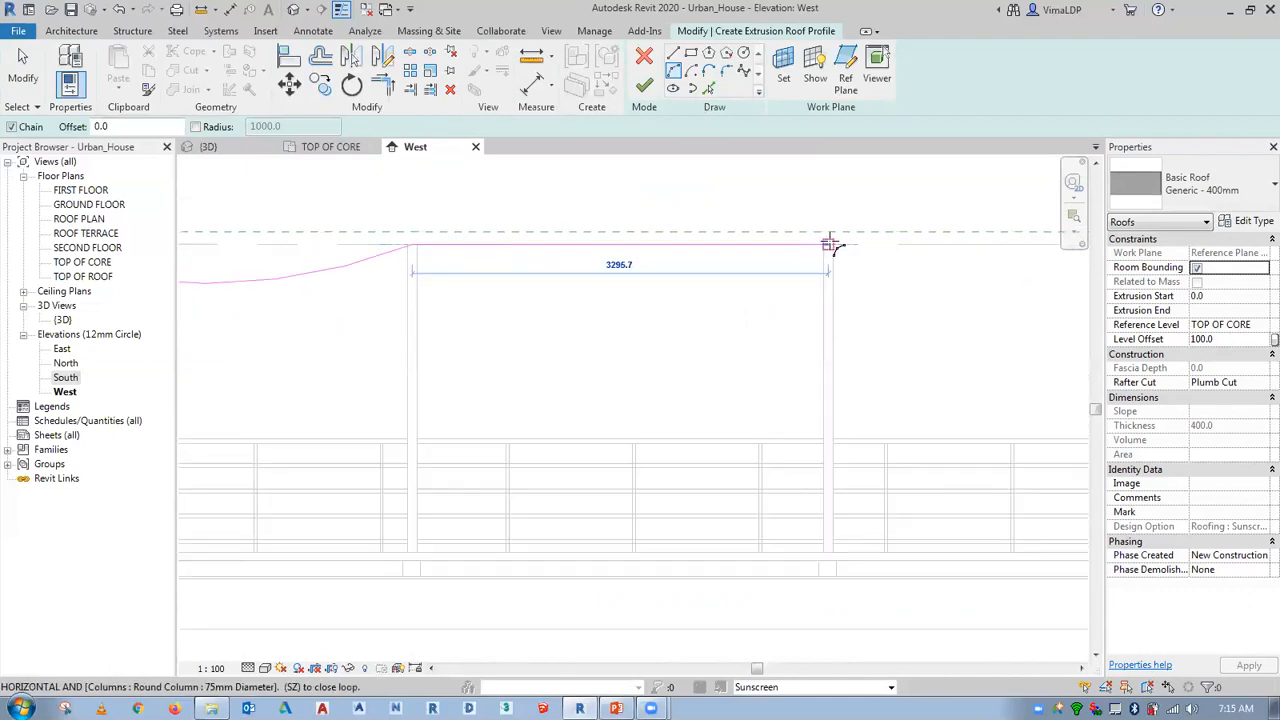
pyautogui.click(828, 244)
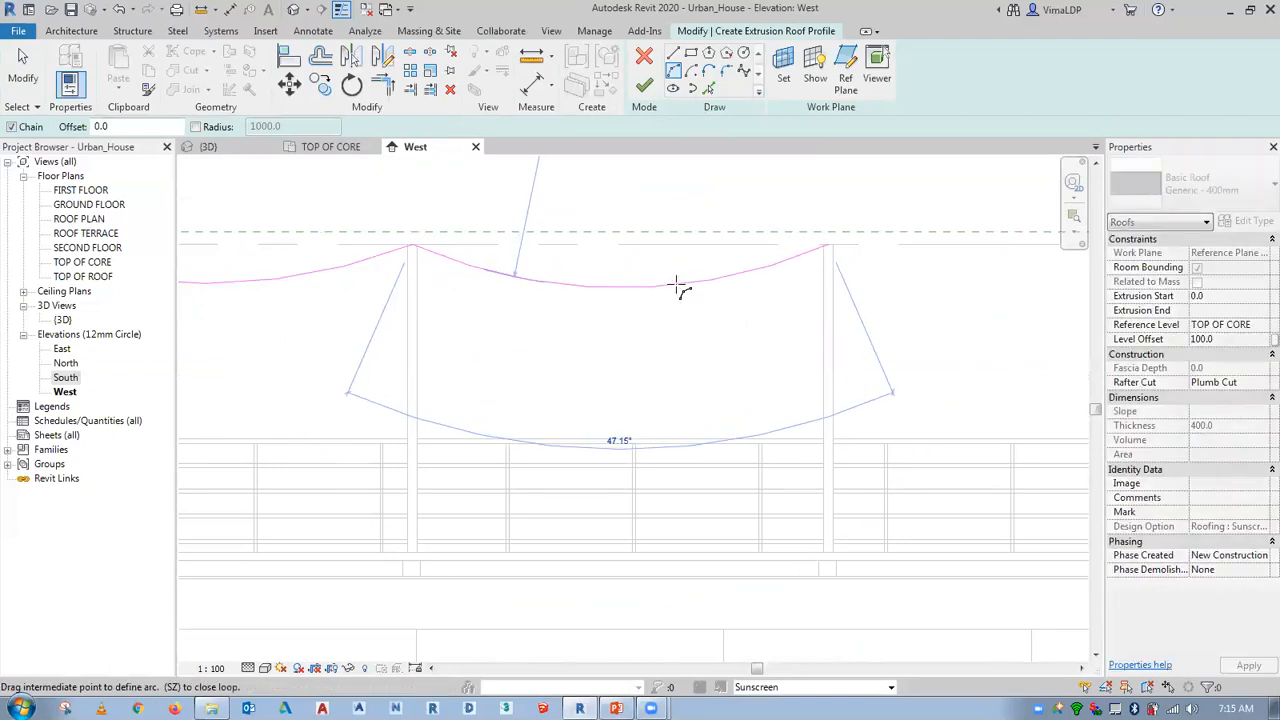
pyautogui.click(678, 285)
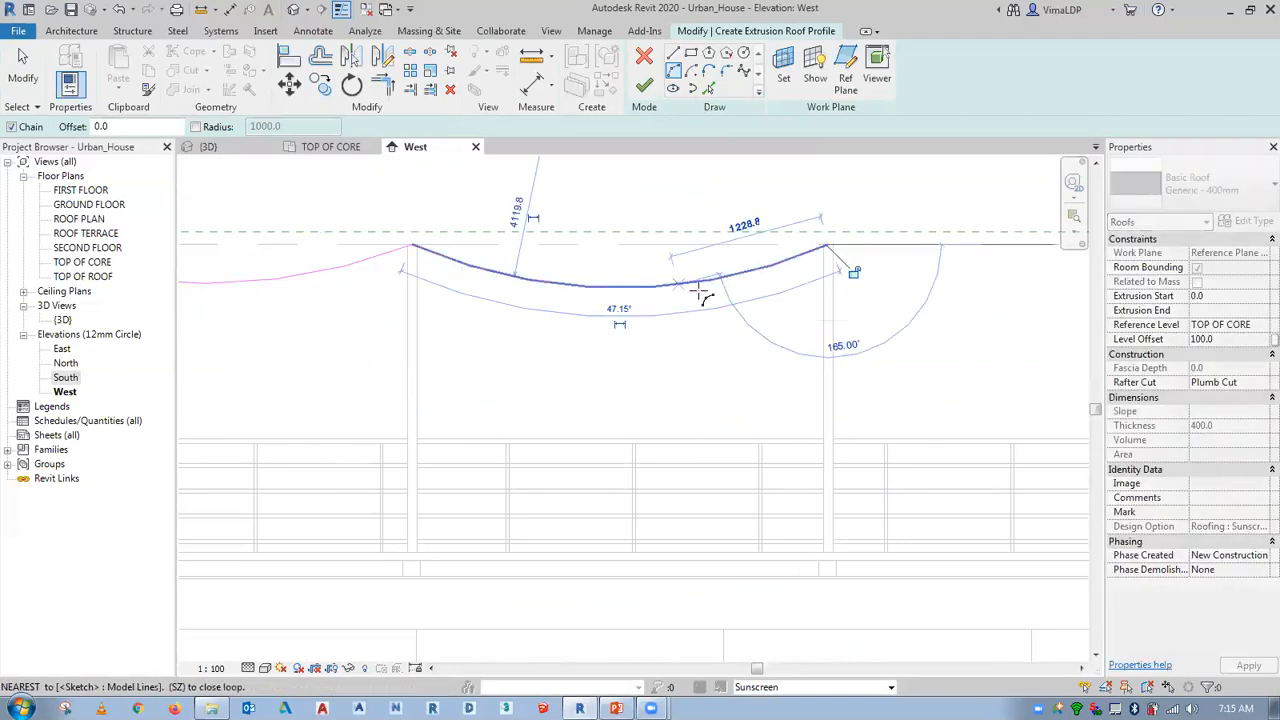
# Add a third sagging arc of about 55.6° to the next column top and end the arc chain.
pyautogui.moveTo(754, 334)
pyautogui.mouseDown(button='middle')
pyautogui.moveTo(626, 314)
pyautogui.moveTo(677, 299)
pyautogui.mouseUp(button='middle')
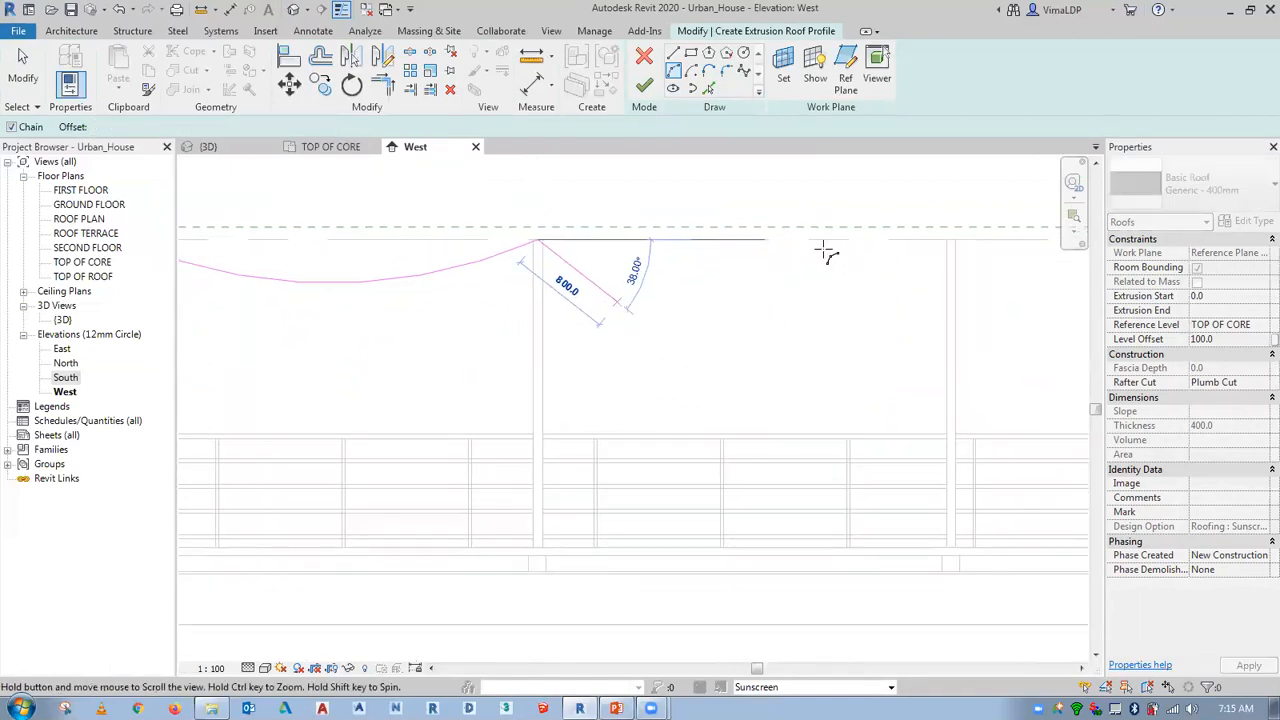
pyautogui.click(956, 240)
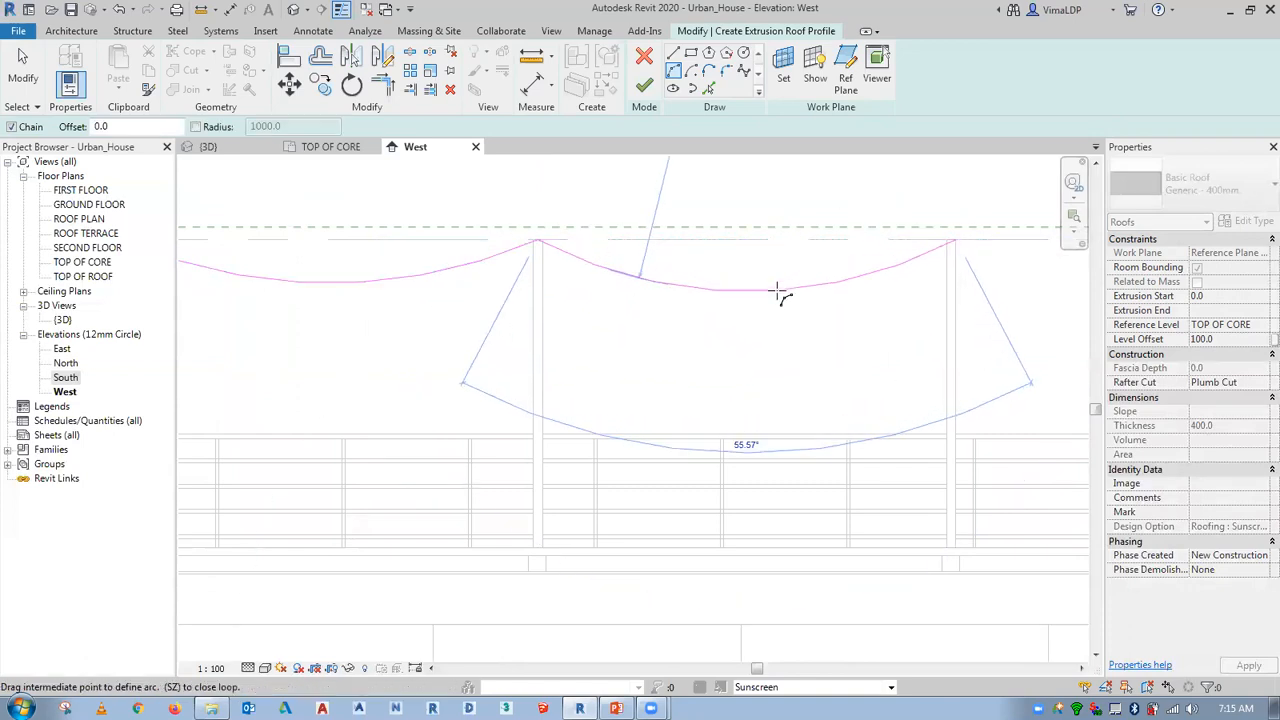
pyautogui.click(790, 264)
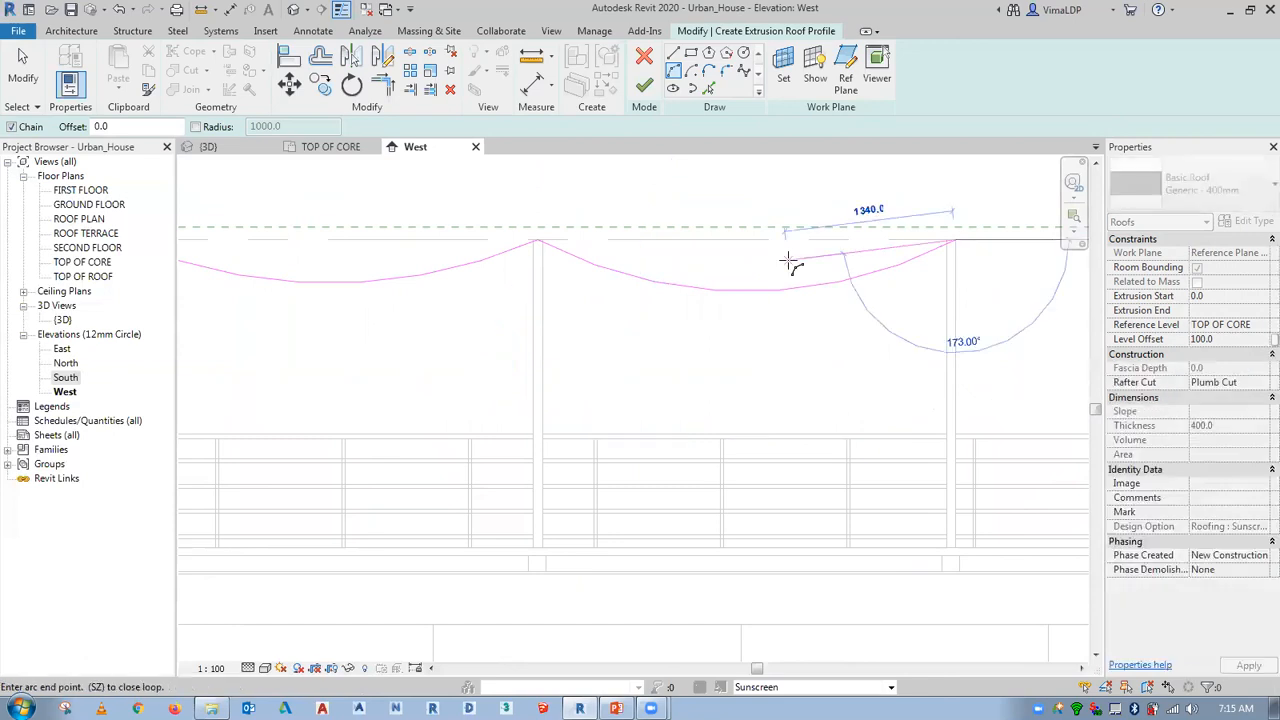
pyautogui.press('Escape')
pyautogui.press('Escape')
pyautogui.scroll(-1, 818, 260)
pyautogui.scroll(-1, 780, 262)
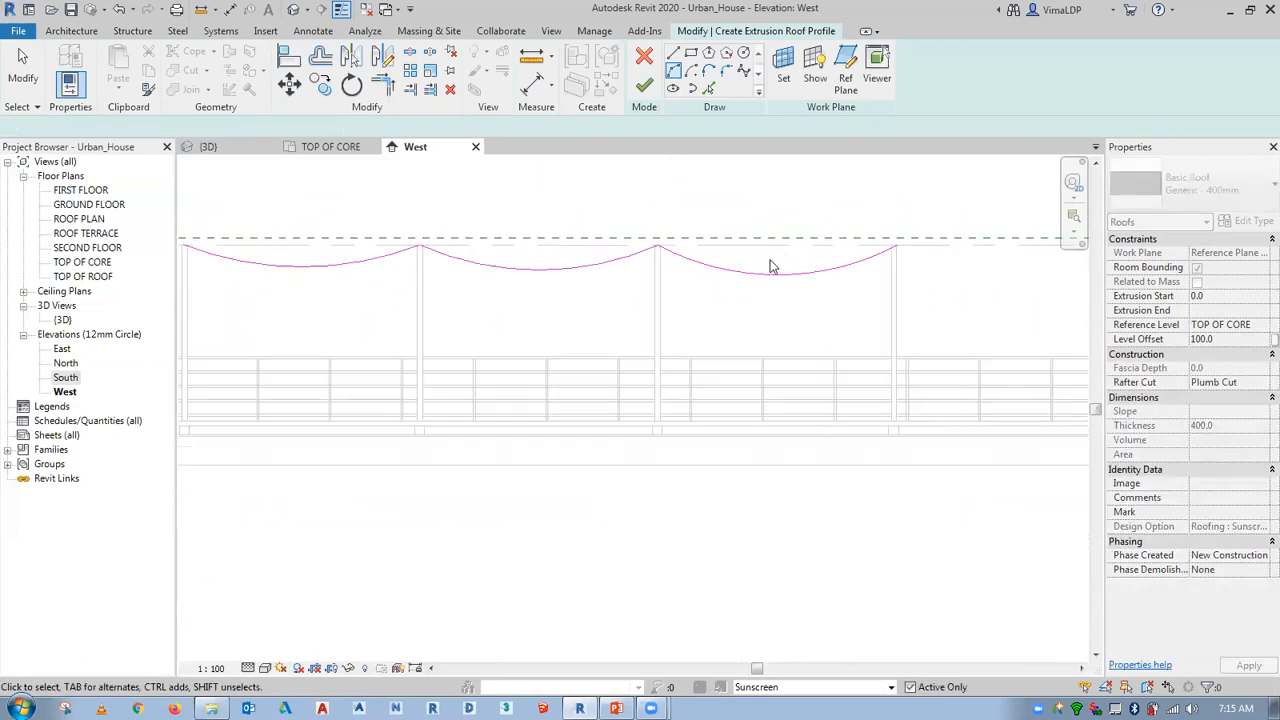
pyautogui.moveTo(601, 275); pyautogui.dragTo(735, 331, button='middle')
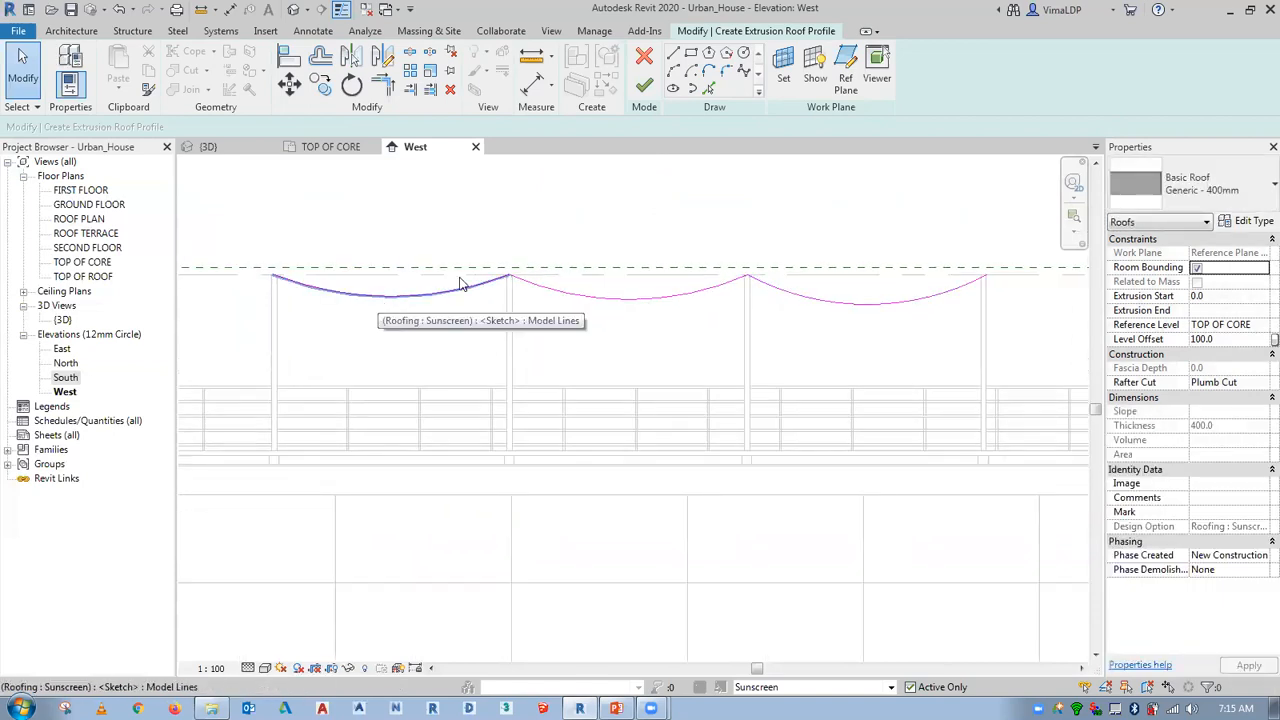
# Assign the Sunscreen Fabric roof type, checking its layer assembly, and finish the extrusion roof profile.
pyautogui.click(1176, 197)
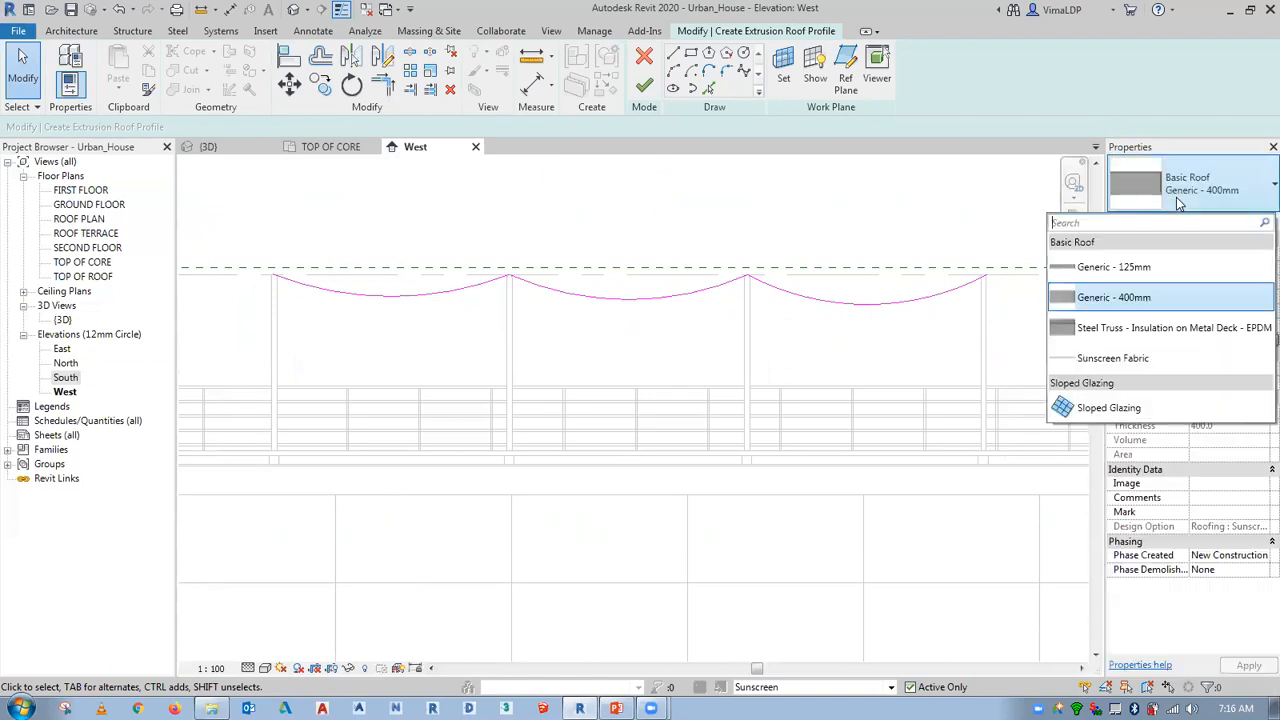
pyautogui.click(1127, 360)
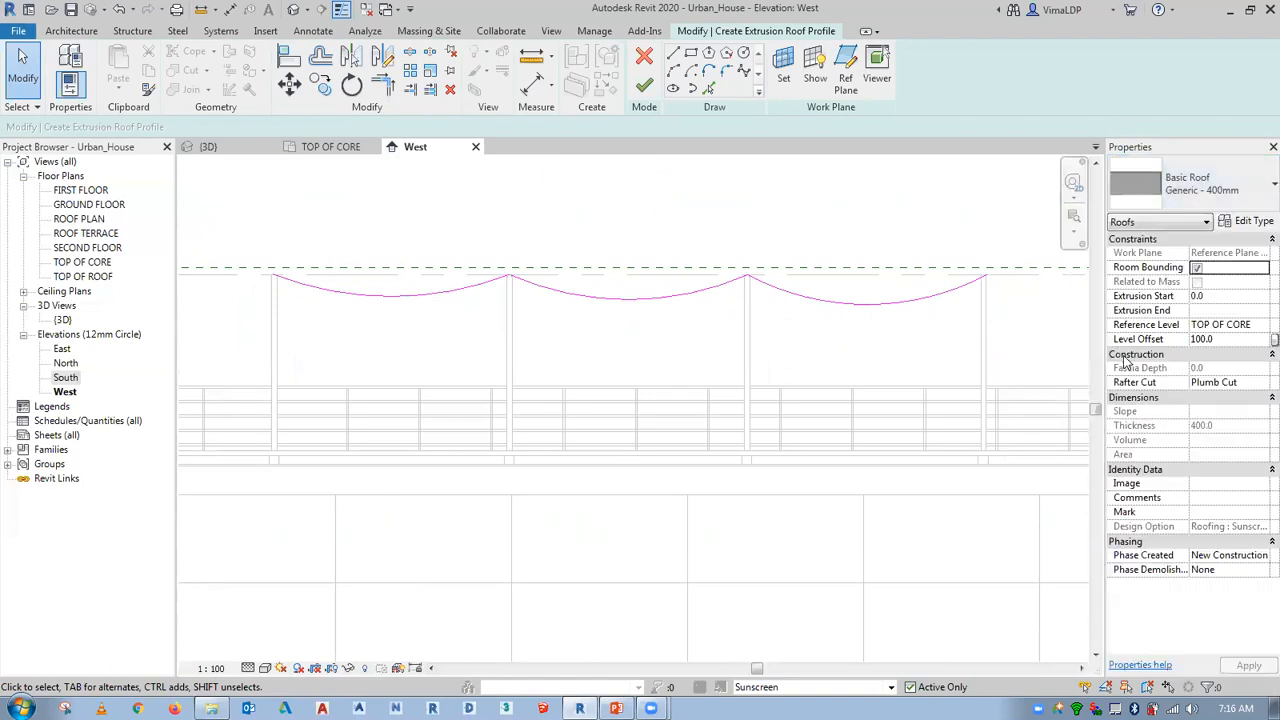
pyautogui.click(1245, 222)
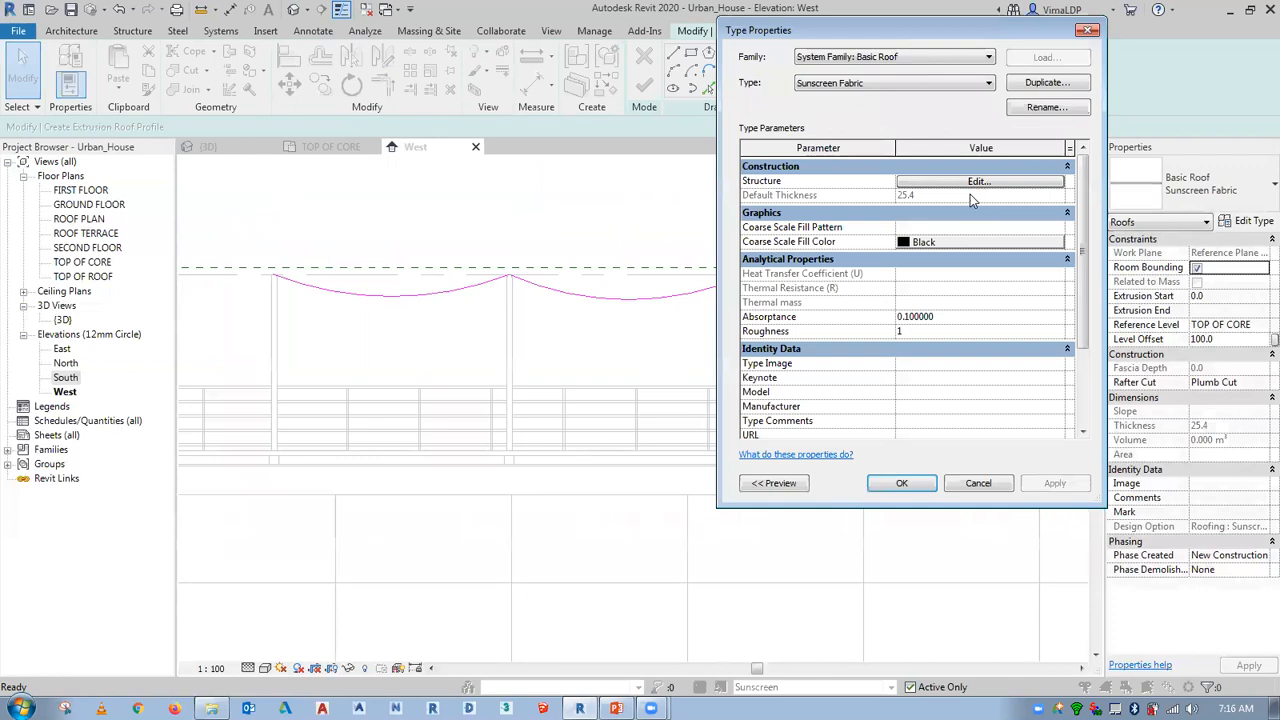
pyautogui.click(978, 181)
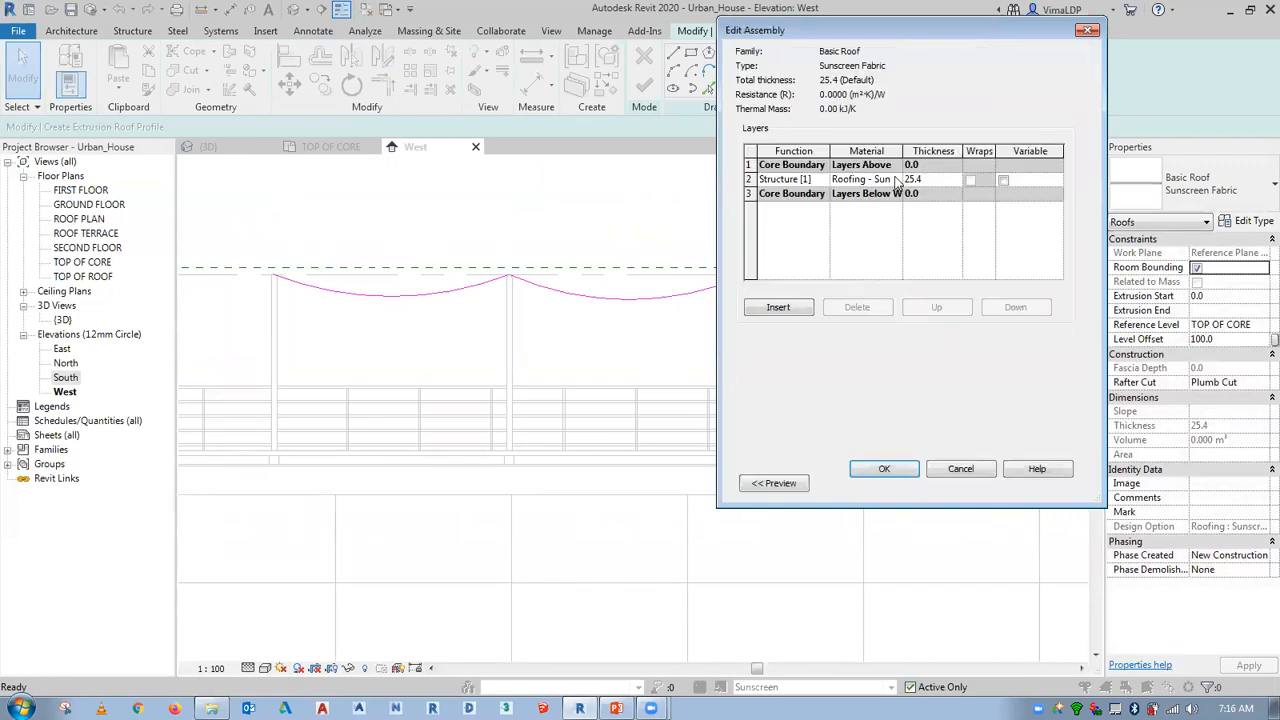
pyautogui.click(875, 463)
pyautogui.click(884, 476)
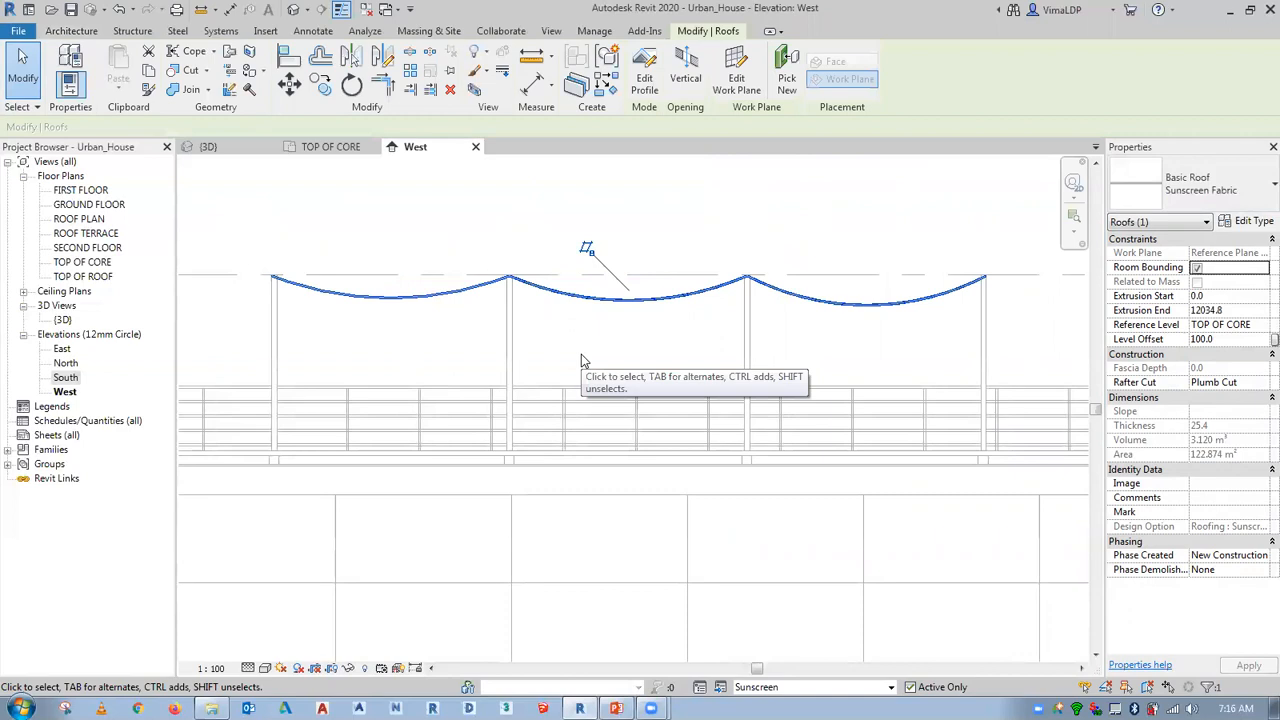
pyautogui.click(569, 349)
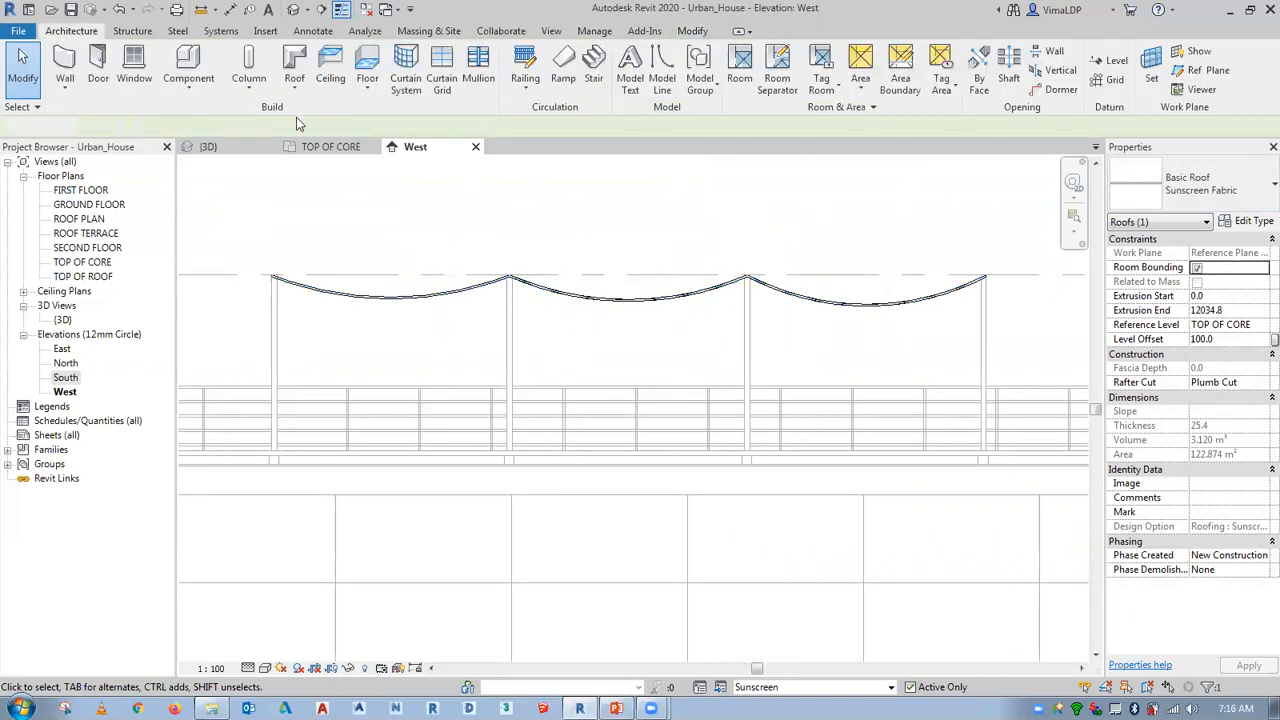
# Inspect the extruded fabric canopy and its overhang beyond the columns in the 3D view.
pyautogui.click(209, 147)
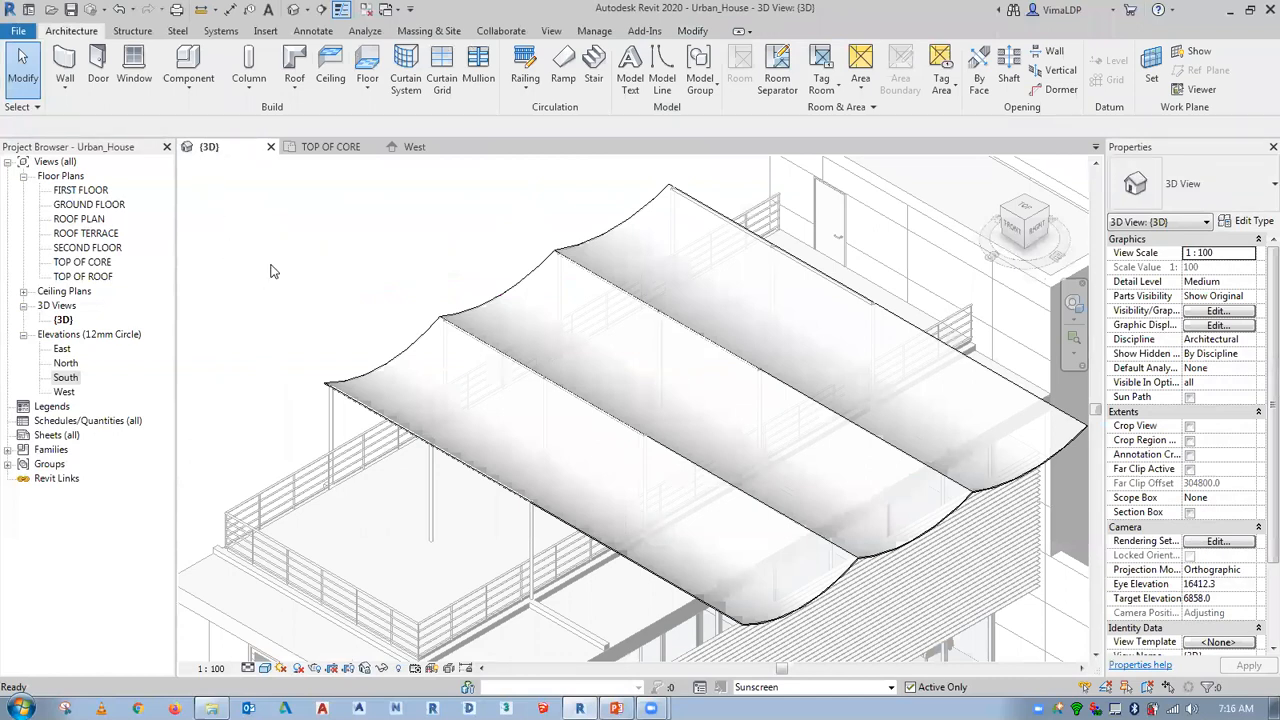
pyautogui.scroll(-2, 274, 265)
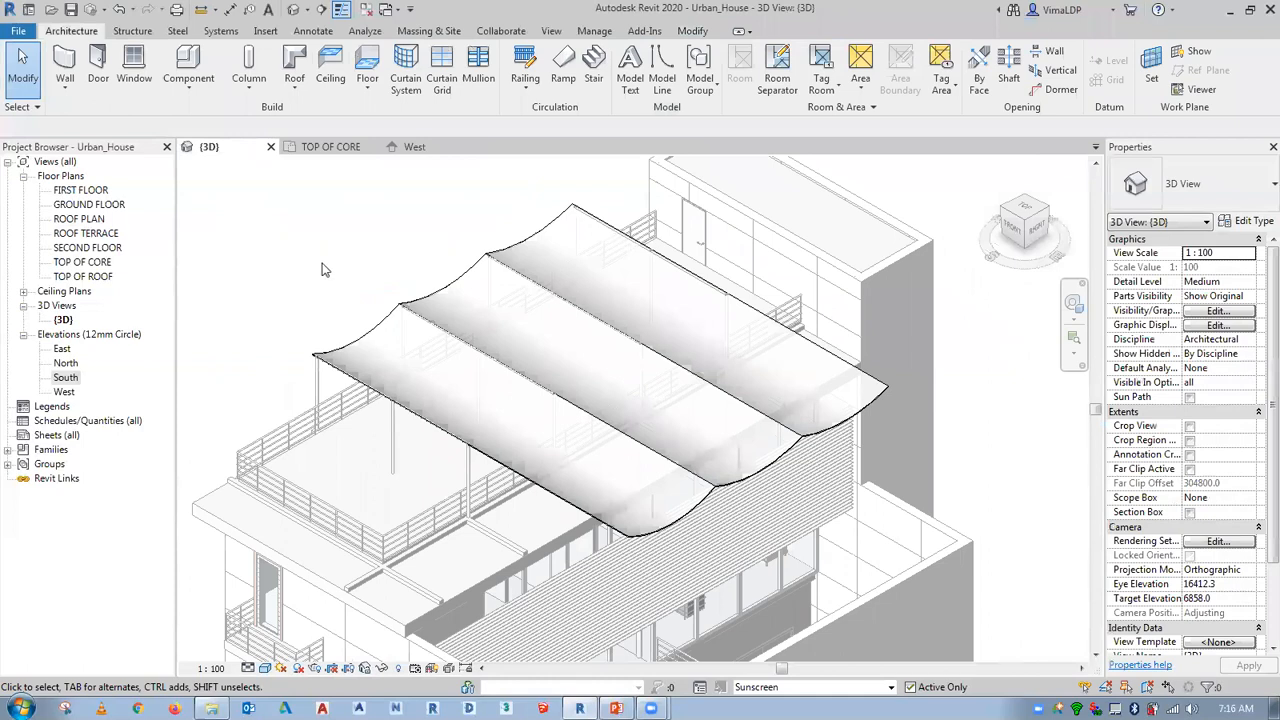
pyautogui.scroll(3, 316, 343)
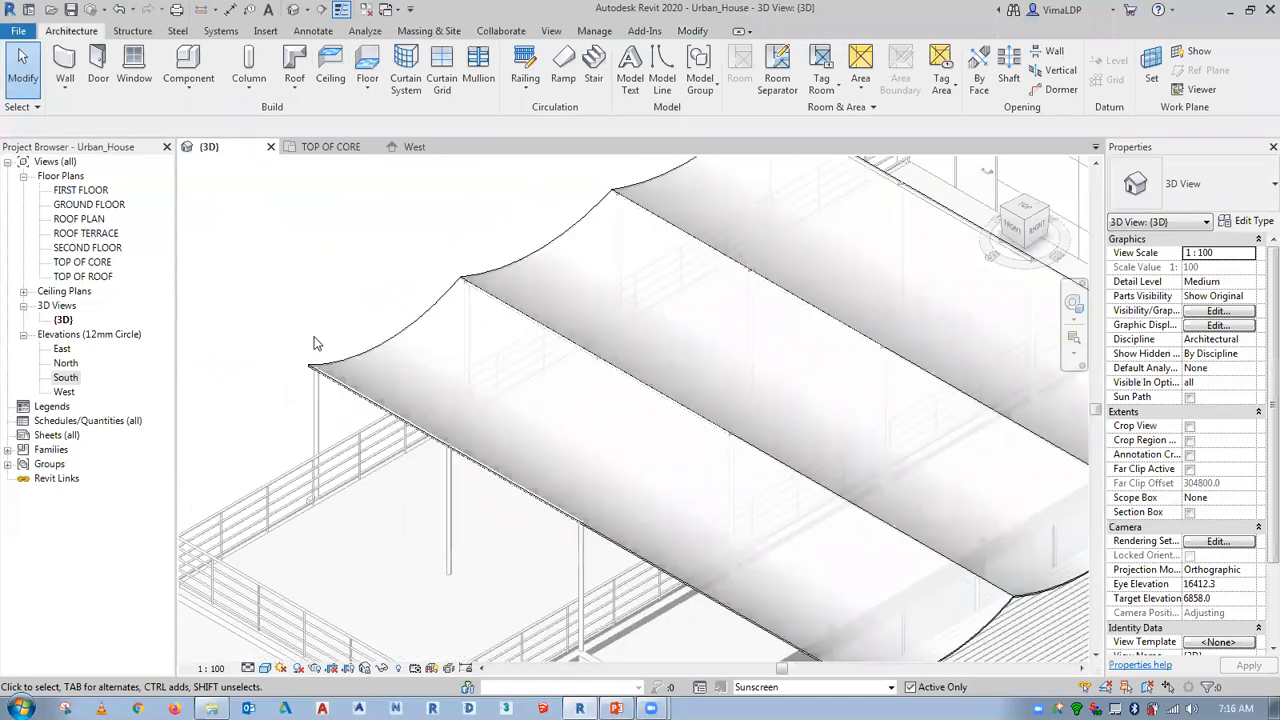
# Shorten the fabric roof on the TOP OF CORE plan so its extrusion ends at the outer edge of the columns, about 5968 mm.
pyautogui.click(309, 147)
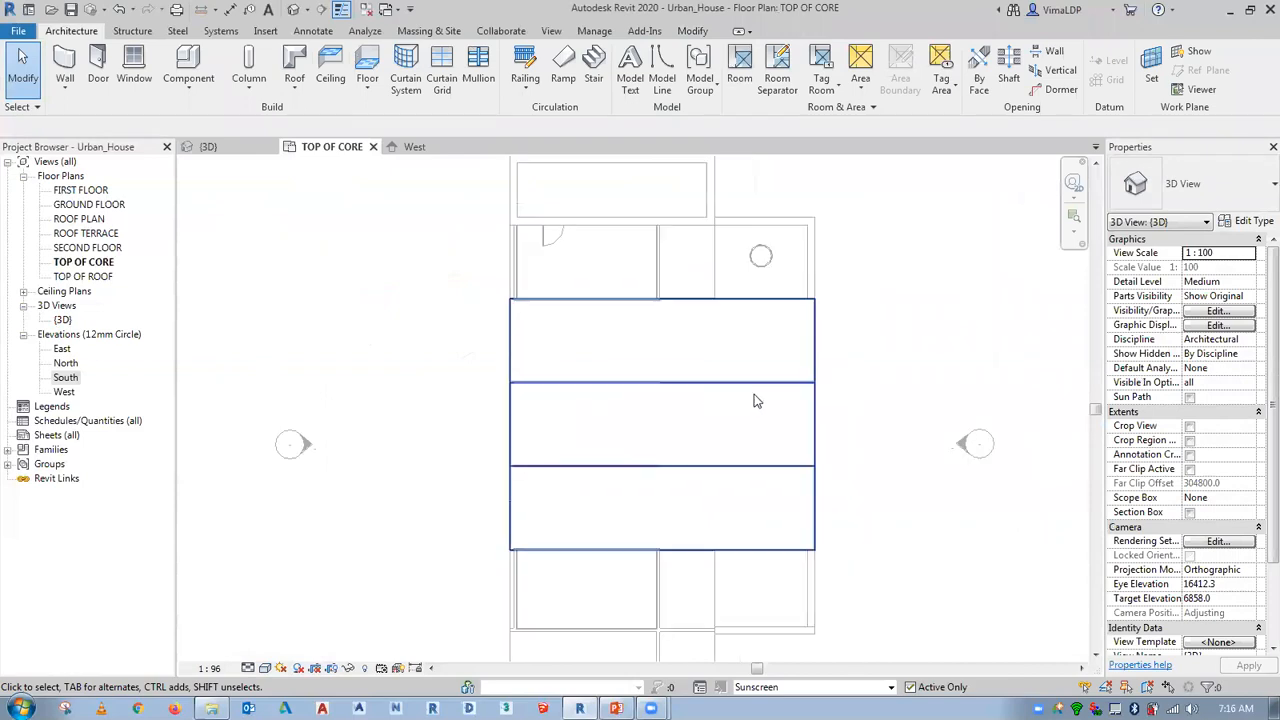
pyautogui.scroll(1, 740, 390)
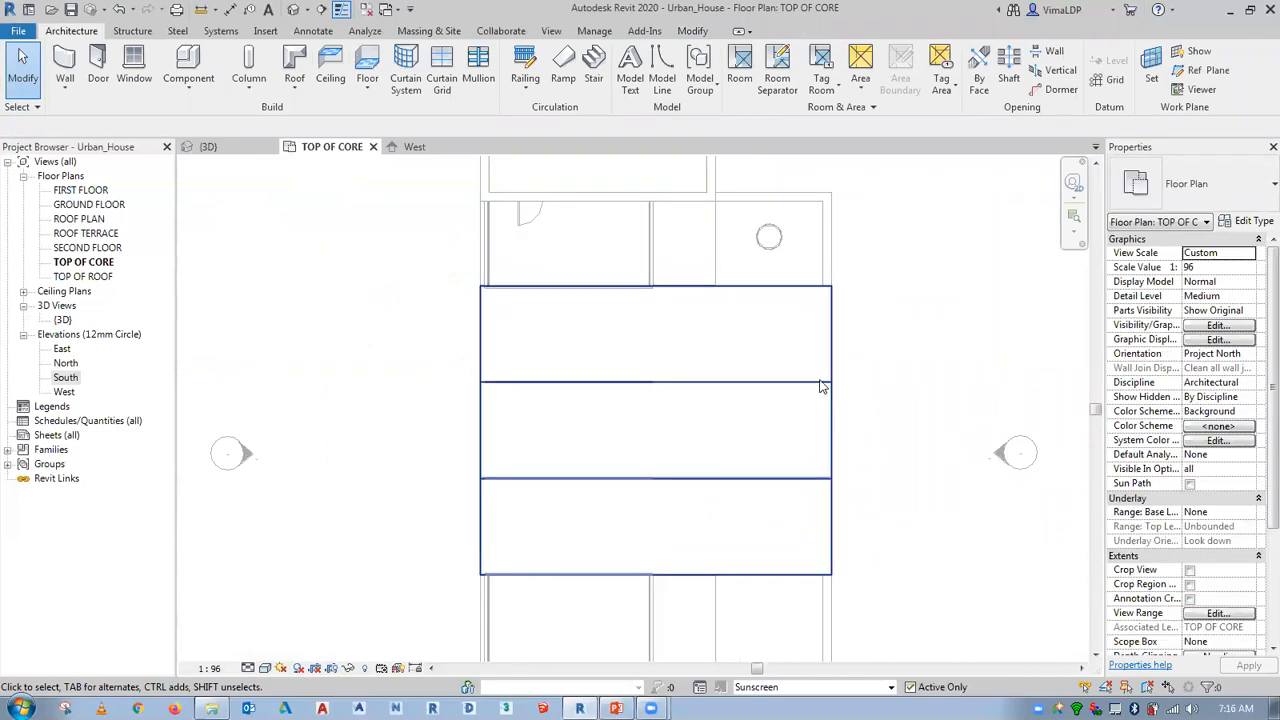
pyautogui.click(829, 399)
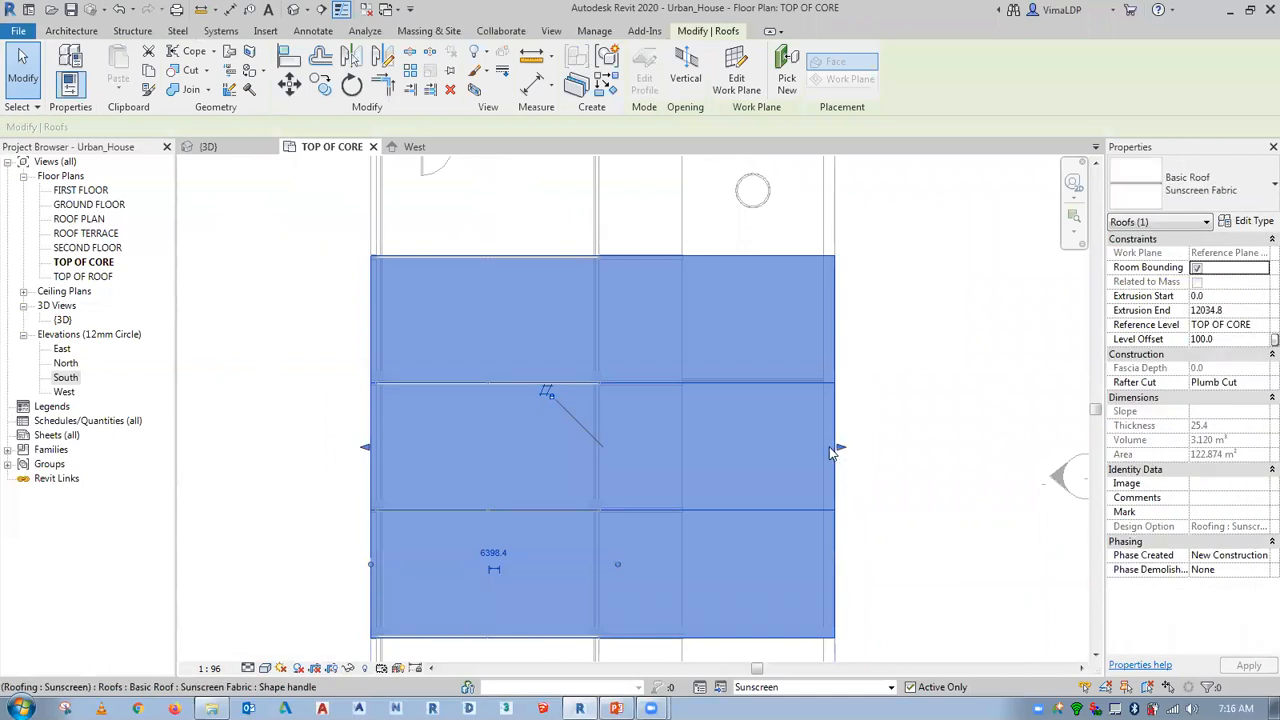
pyautogui.moveTo(620, 440); pyautogui.dragTo(603, 448)
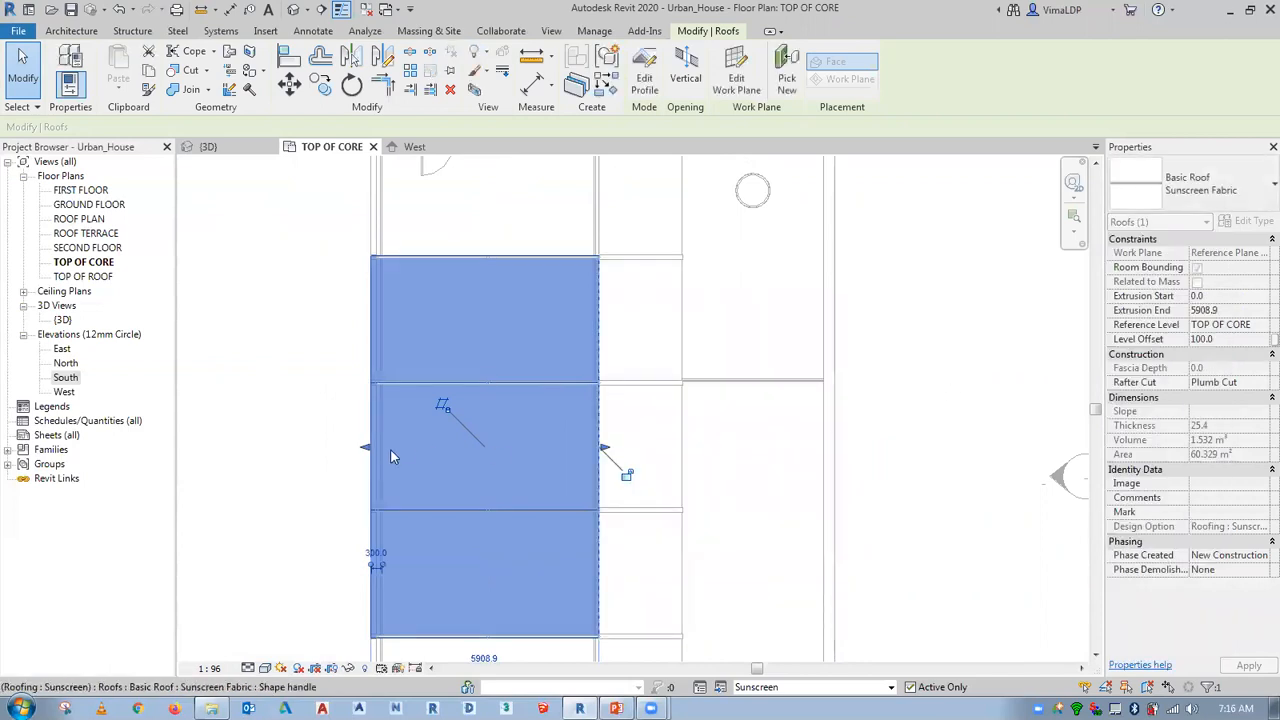
pyautogui.scroll(3, 339, 465)
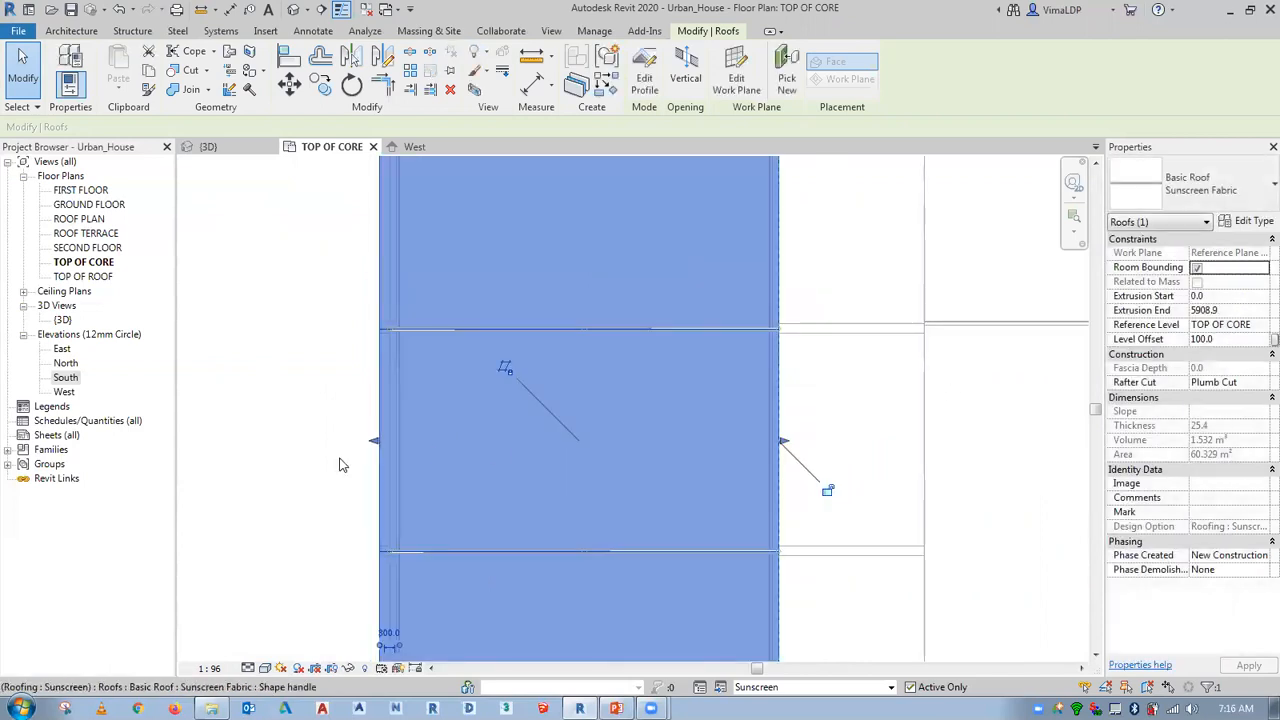
pyautogui.scroll(3, 780, 400)
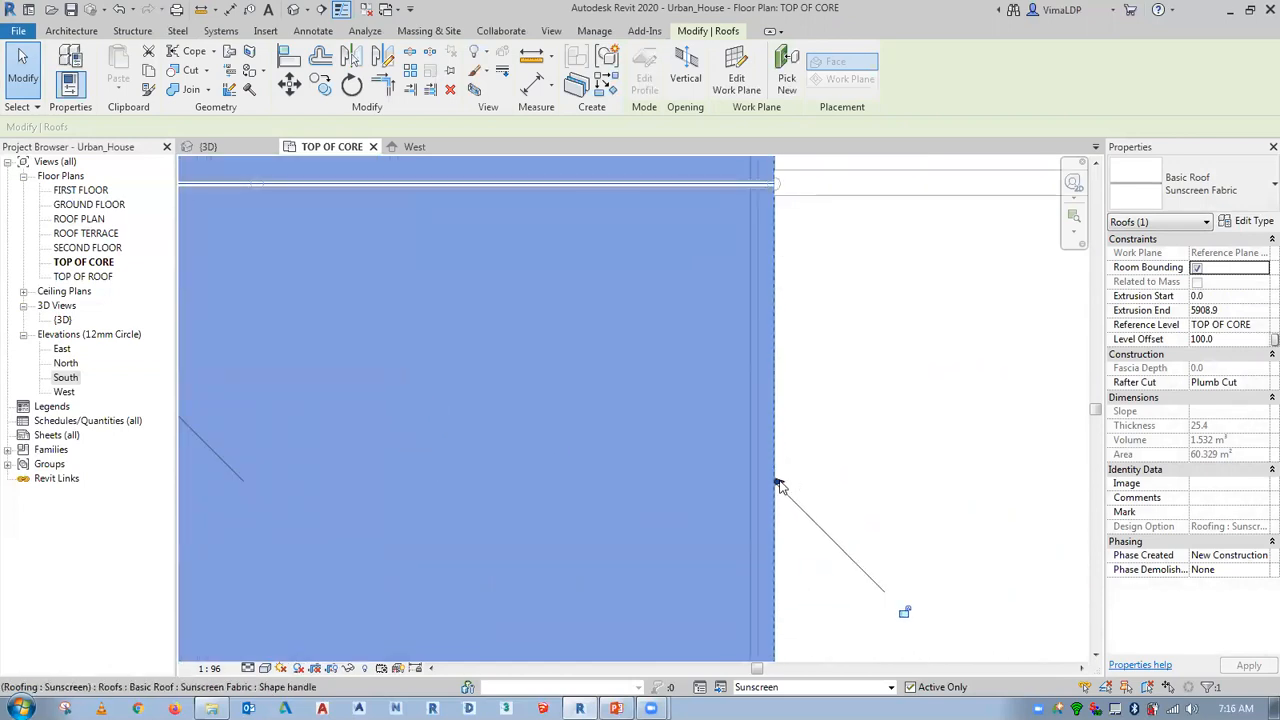
pyautogui.moveTo(779, 486); pyautogui.dragTo(786, 484)
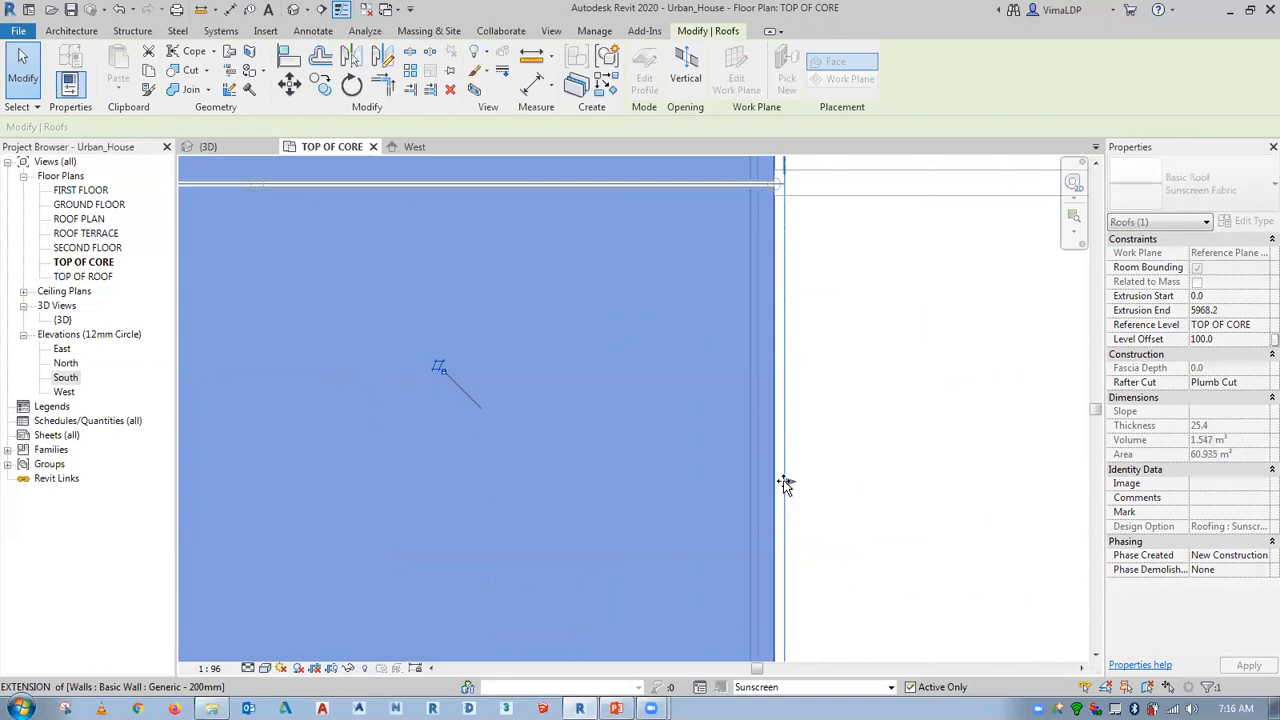
# Pull the fabric roof's start edge in to the outer column line on the plan, at an extrusion start of about 112.5 mm.
pyautogui.click(853, 460)
pyautogui.scroll(-6, 856, 454)
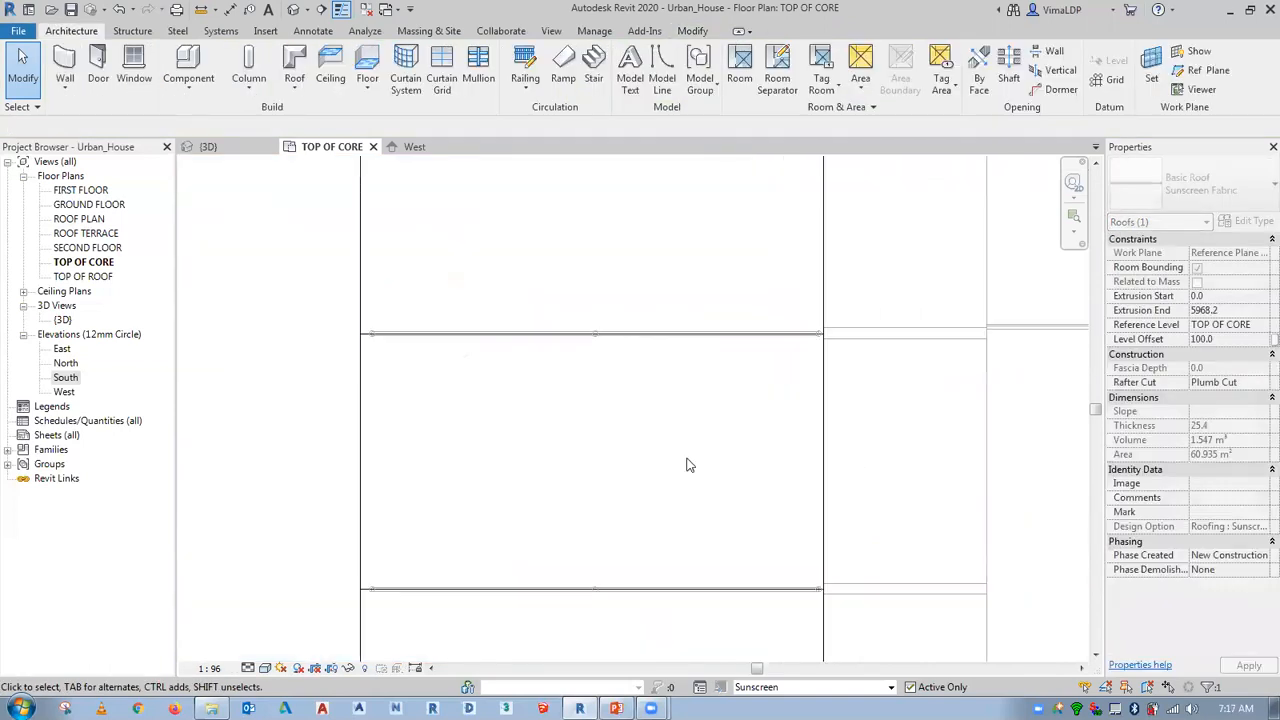
pyautogui.click(491, 404)
pyautogui.click(403, 481)
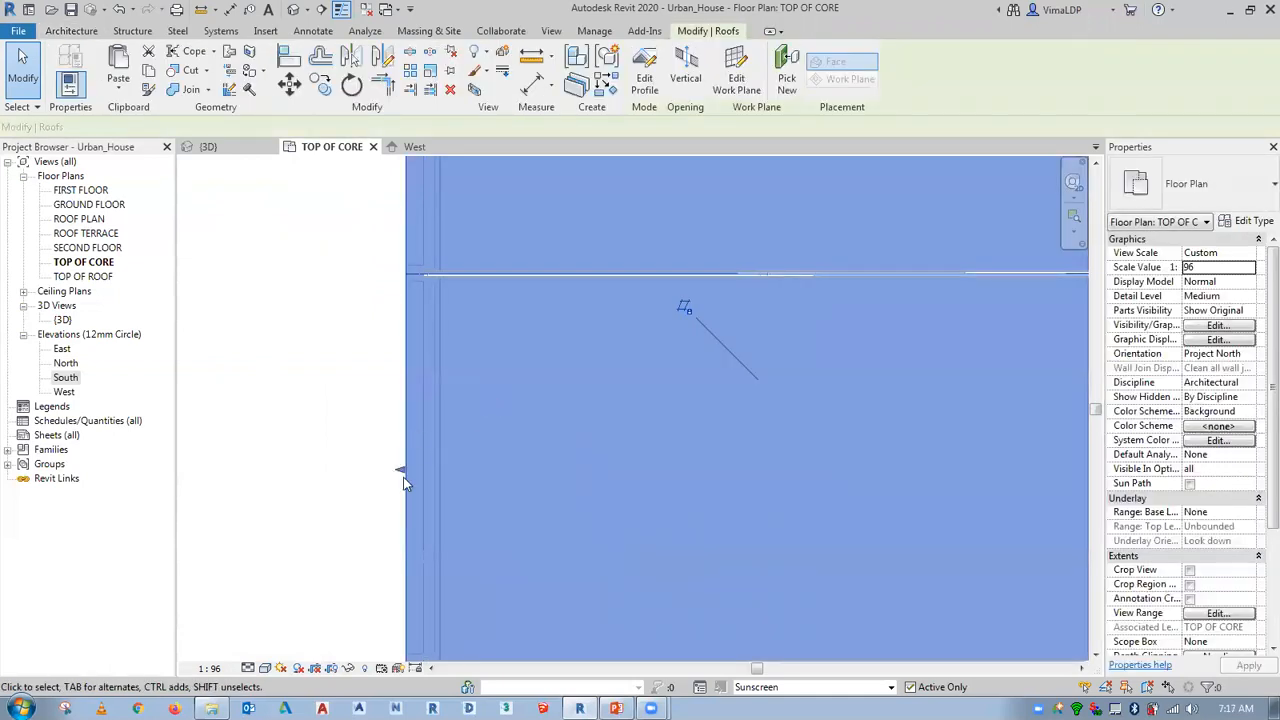
pyautogui.moveTo(408, 476); pyautogui.dragTo(417, 477)
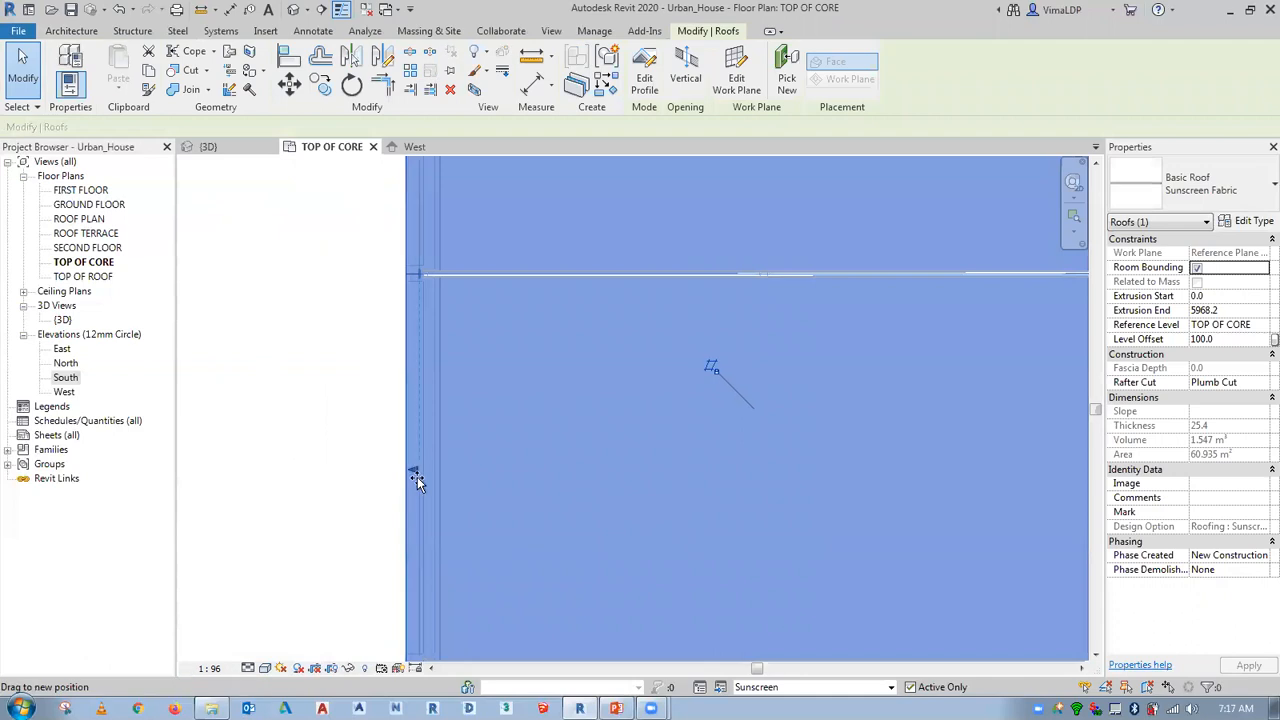
pyautogui.click(297, 423)
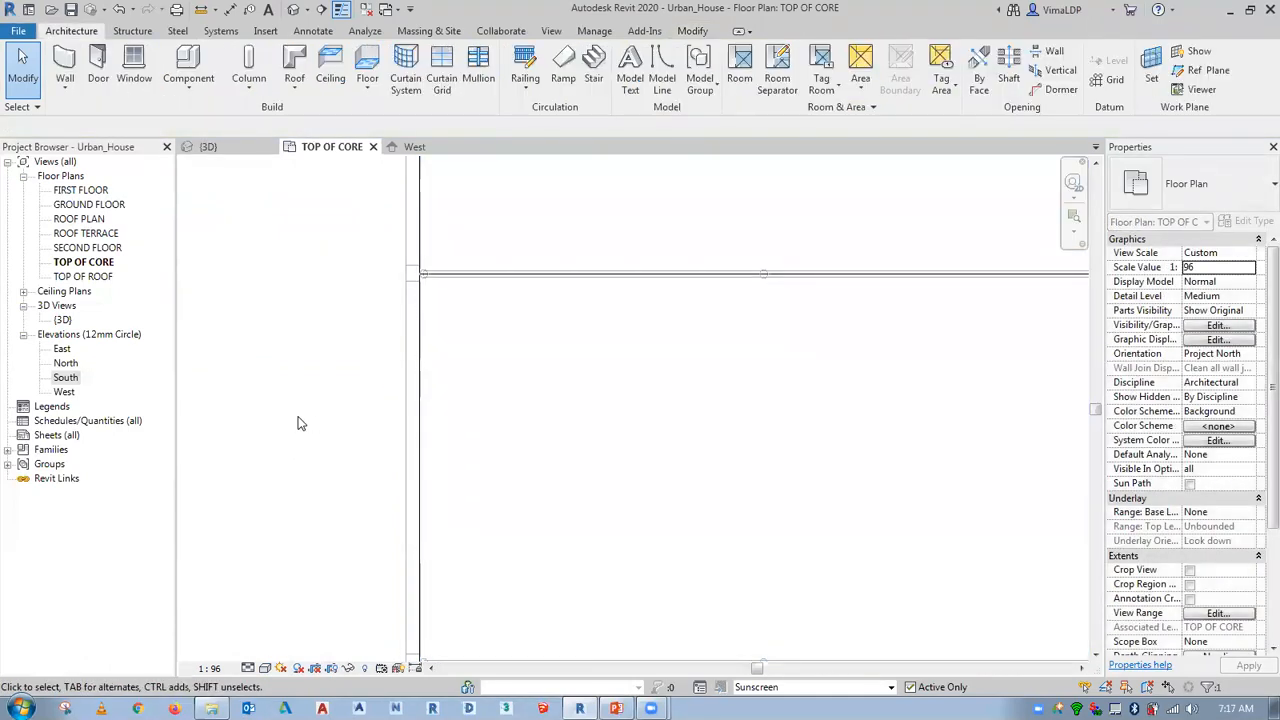
# Pull the fabric roof's opposite edge in to the ends of the supports, at an extrusion end of about 5947.5 mm.
pyautogui.scroll(-5, 330, 395)
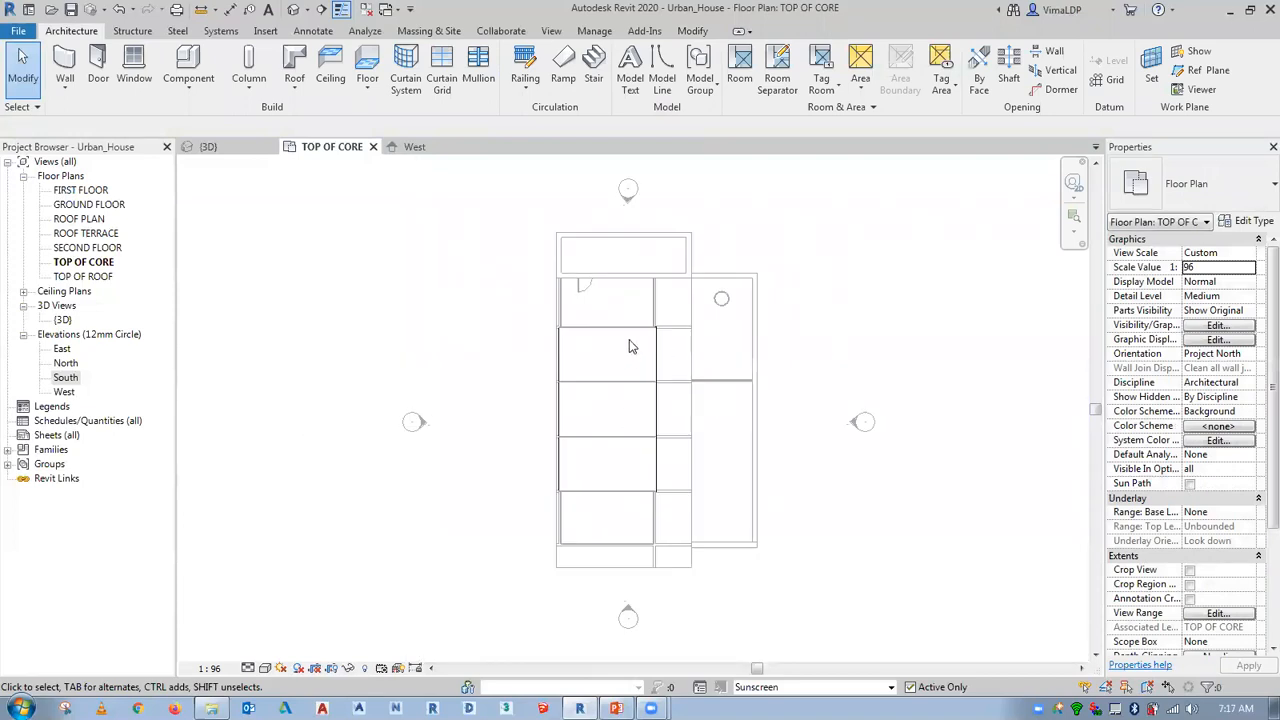
pyautogui.scroll(4, 628, 345)
pyautogui.scroll(3, 630, 346)
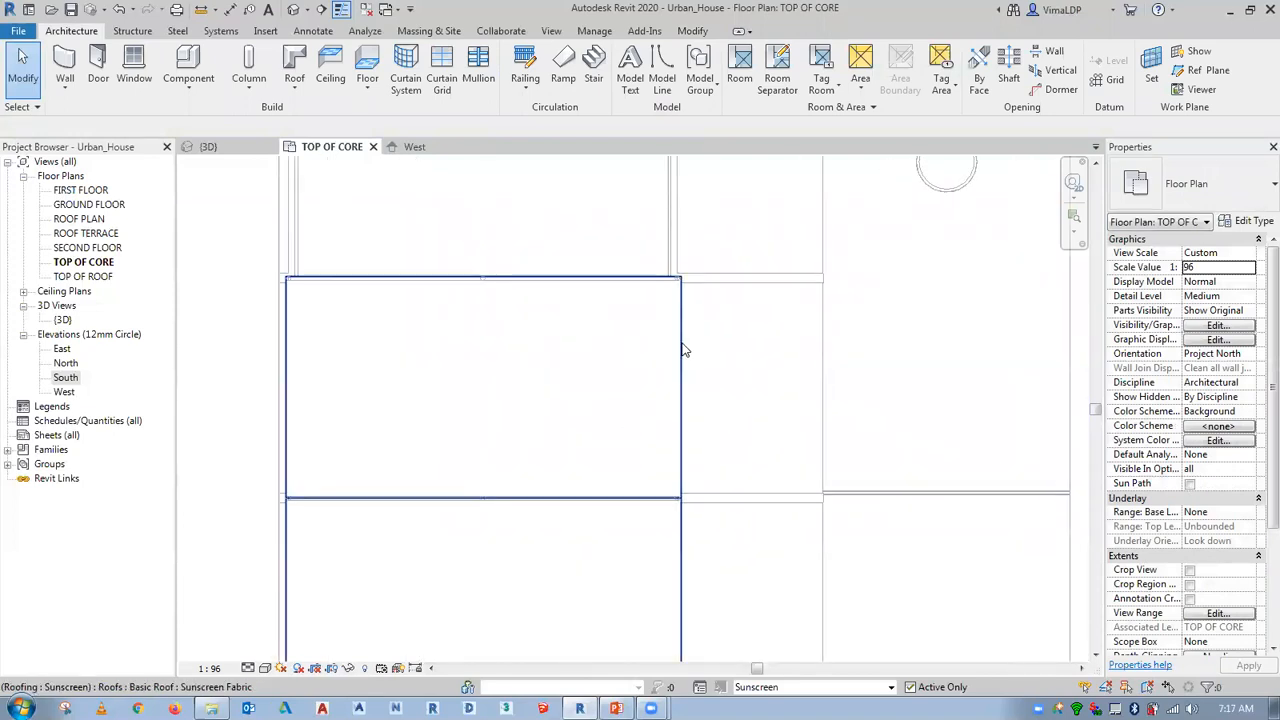
pyautogui.click(600, 420)
pyautogui.scroll(-1, 600, 420)
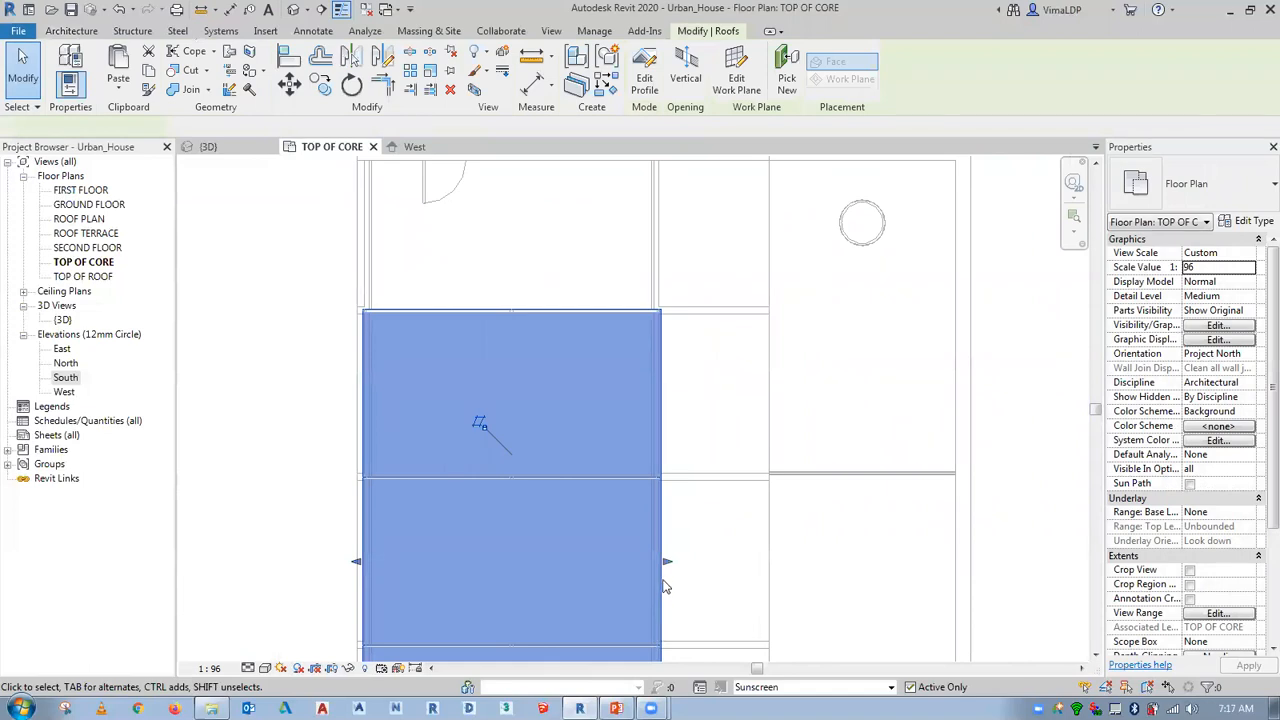
pyautogui.scroll(3, 675, 518)
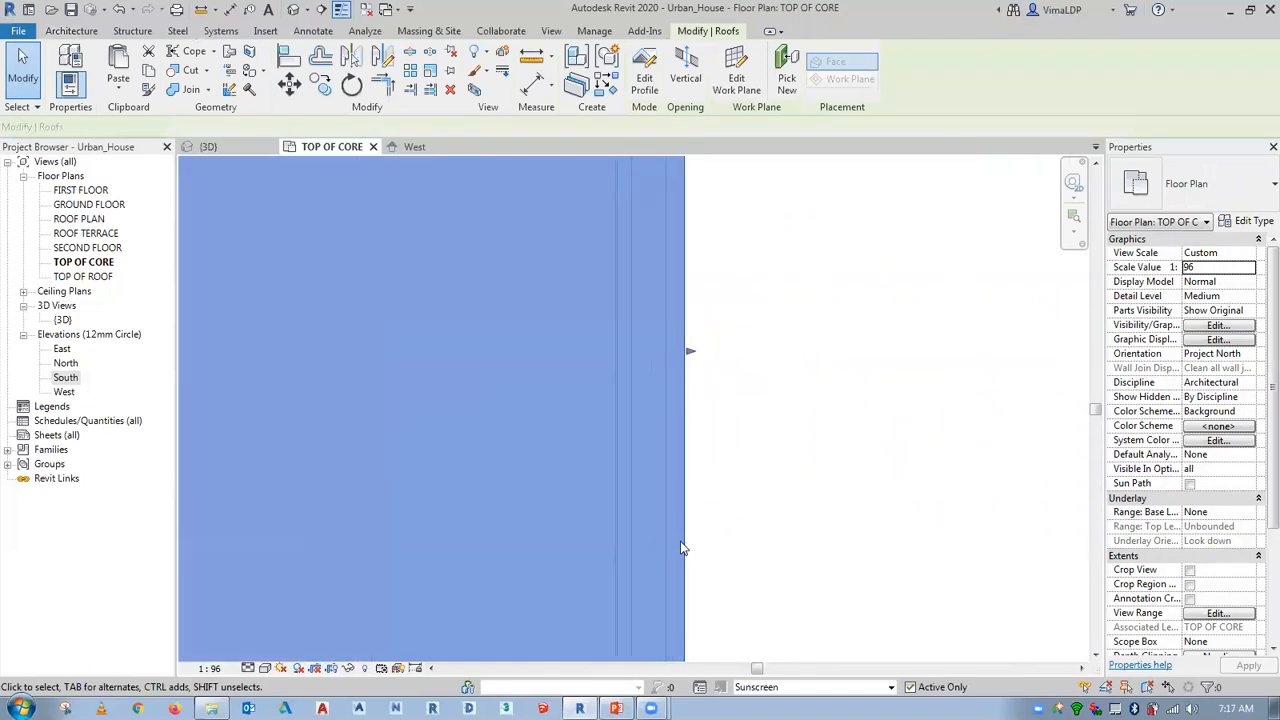
pyautogui.scroll(-1, 685, 600)
pyautogui.scroll(-2, 679, 562)
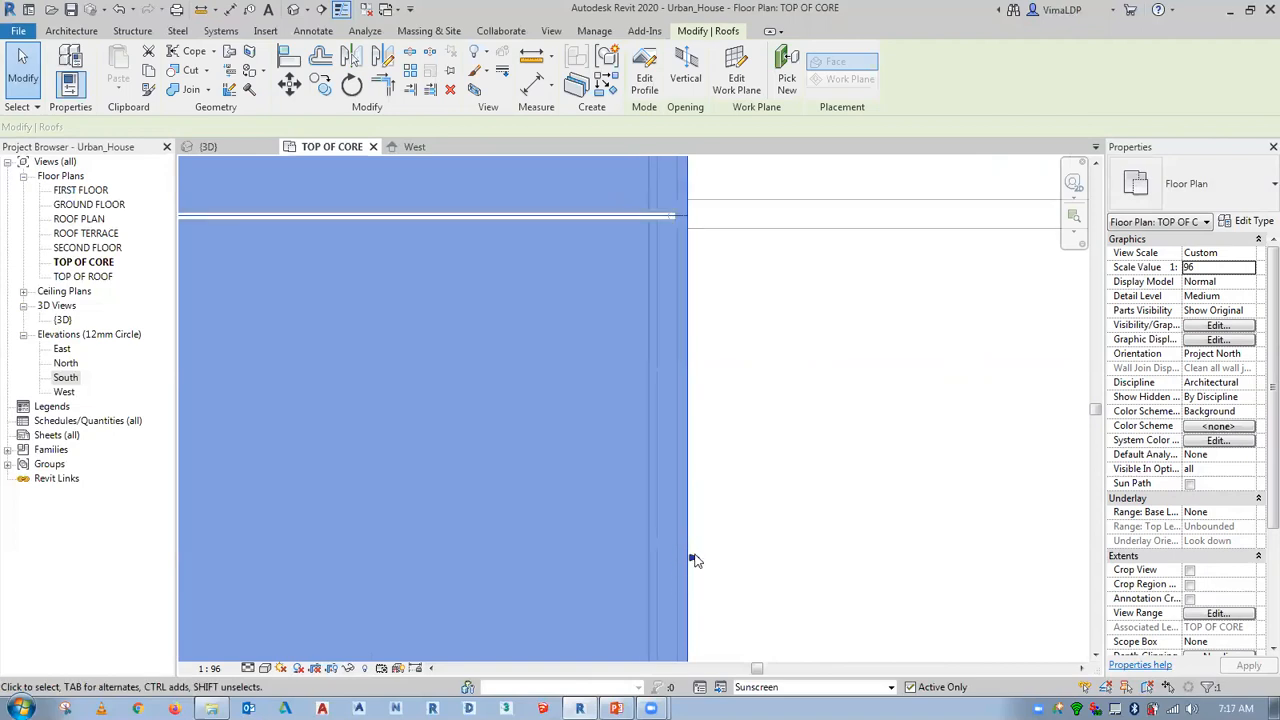
pyautogui.click(695, 561)
pyautogui.moveTo(684, 563); pyautogui.dragTo(686, 557)
pyautogui.click(789, 503)
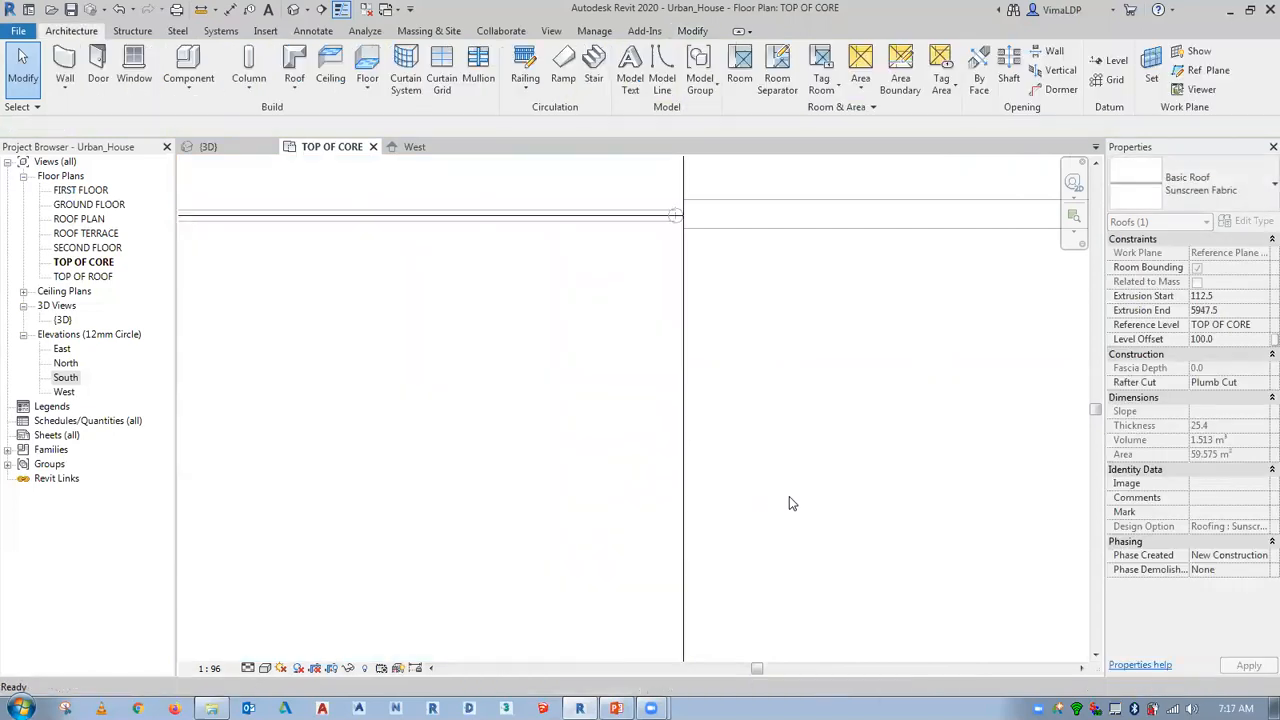
# Return to the 3D view and finish editing the Sunscreen design option, going back to the main model.
pyautogui.press('z')
pyautogui.press('f')
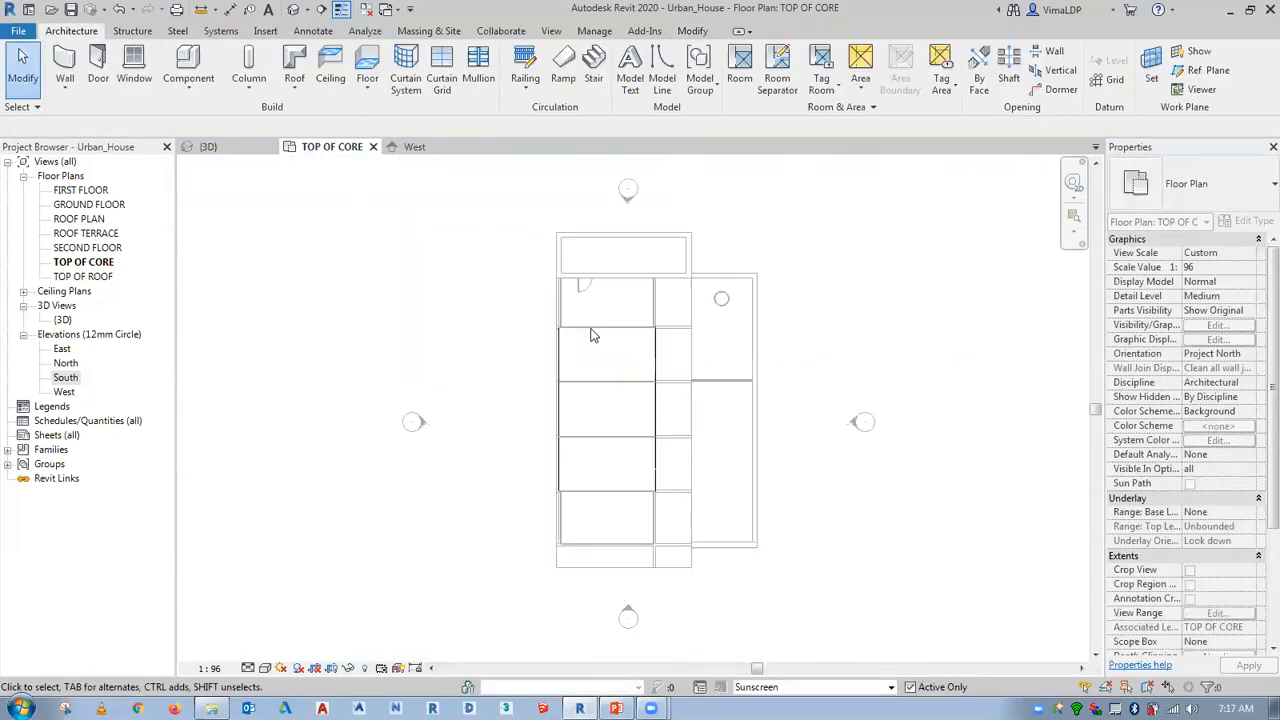
pyautogui.click(229, 148)
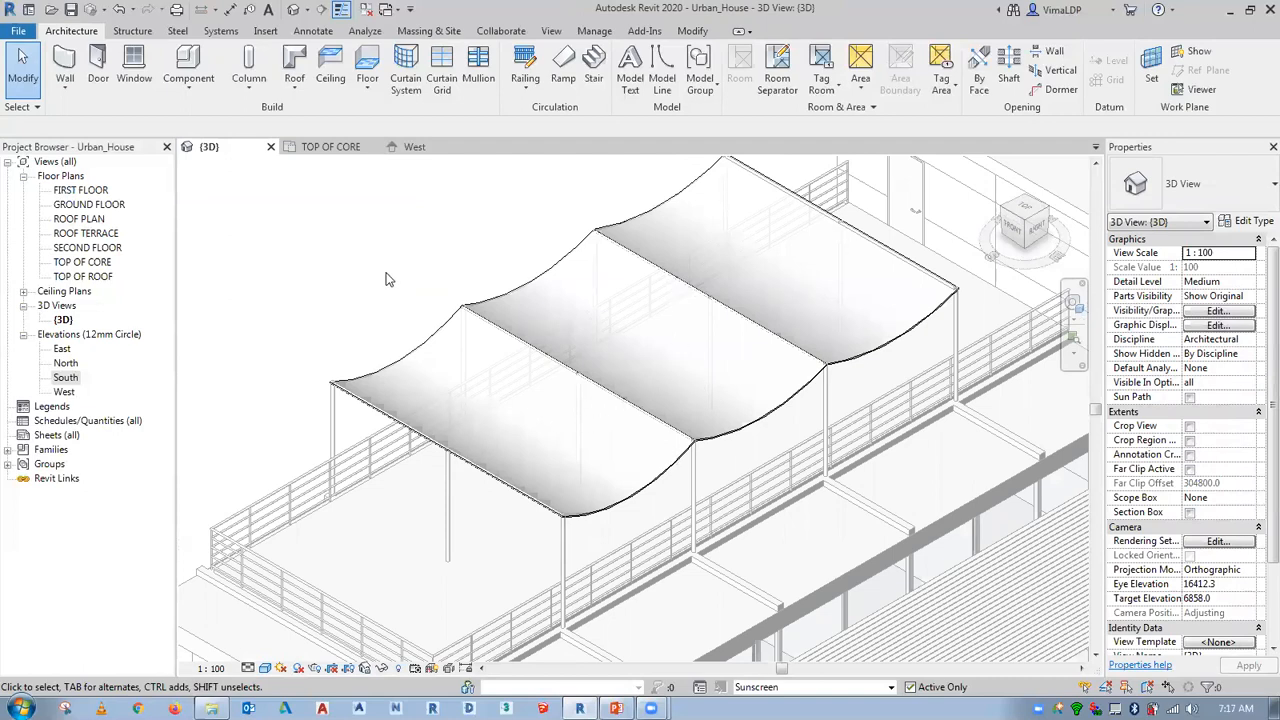
pyautogui.click(702, 688)
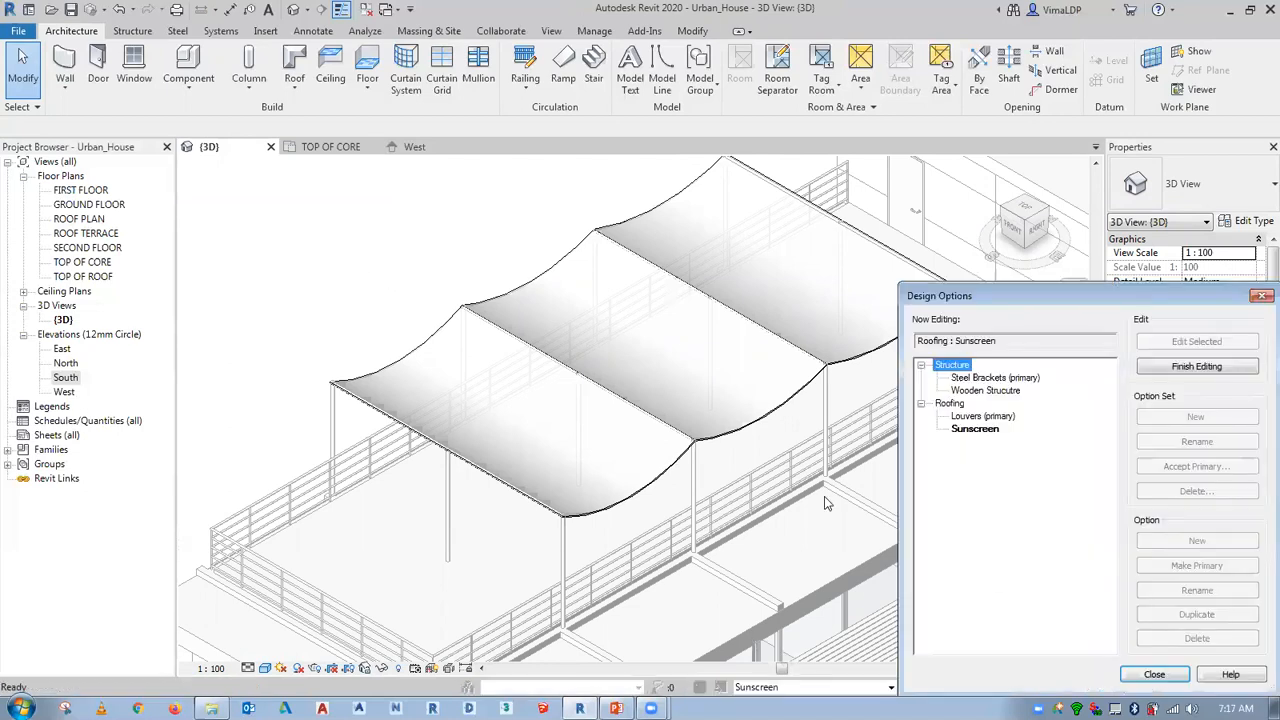
pyautogui.click(1196, 367)
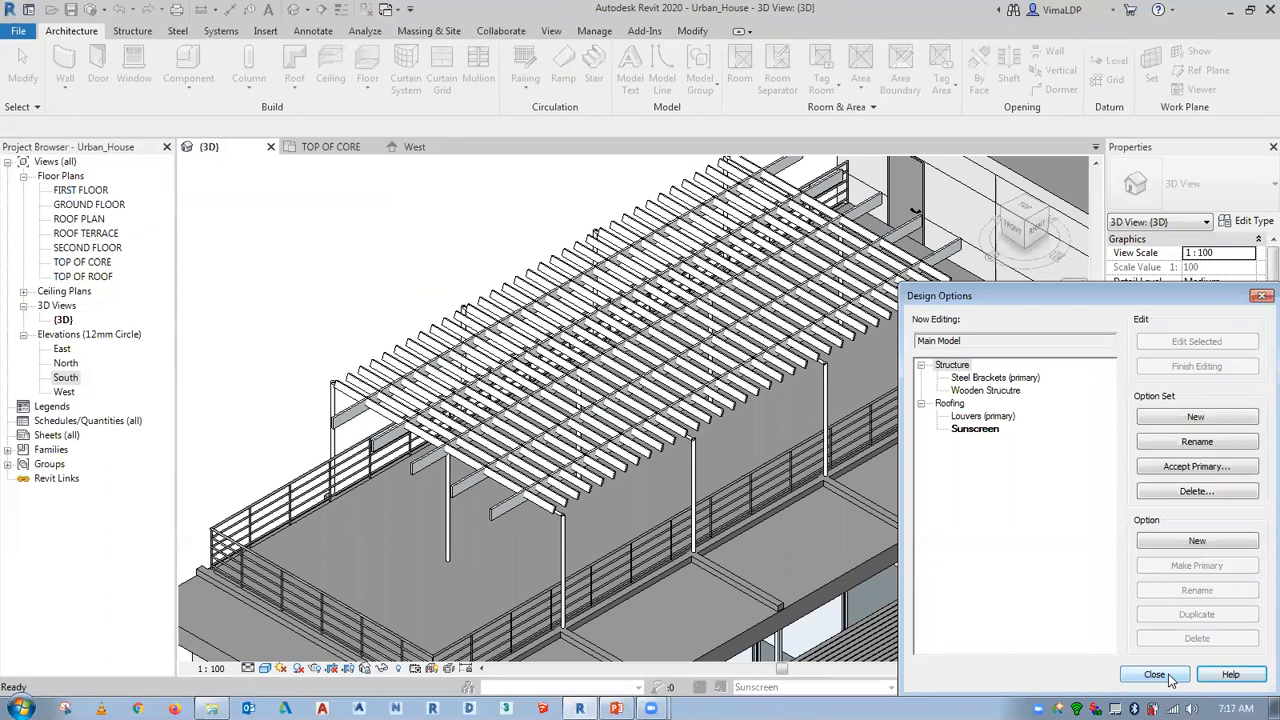
pyautogui.click(1155, 675)
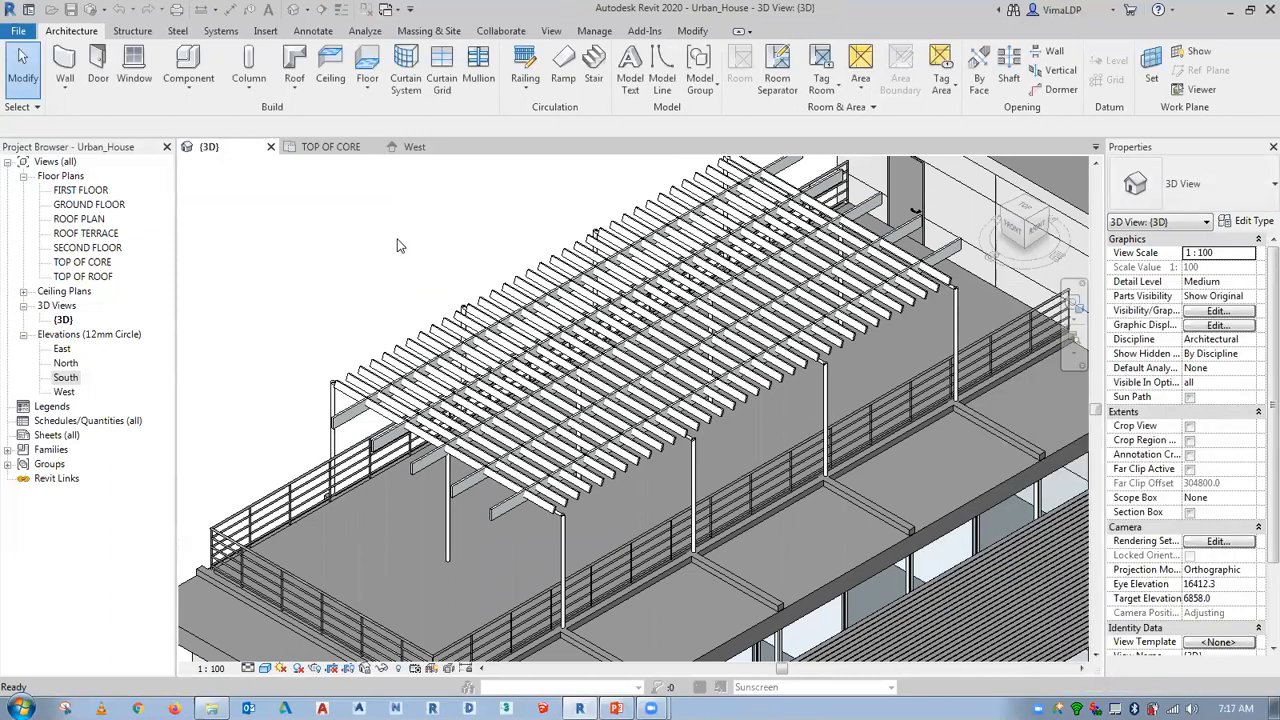
# Fit the whole building in the 3D view and close all inactive views.
pyautogui.middleClick(400, 245)
pyautogui.middleClick(400, 245)
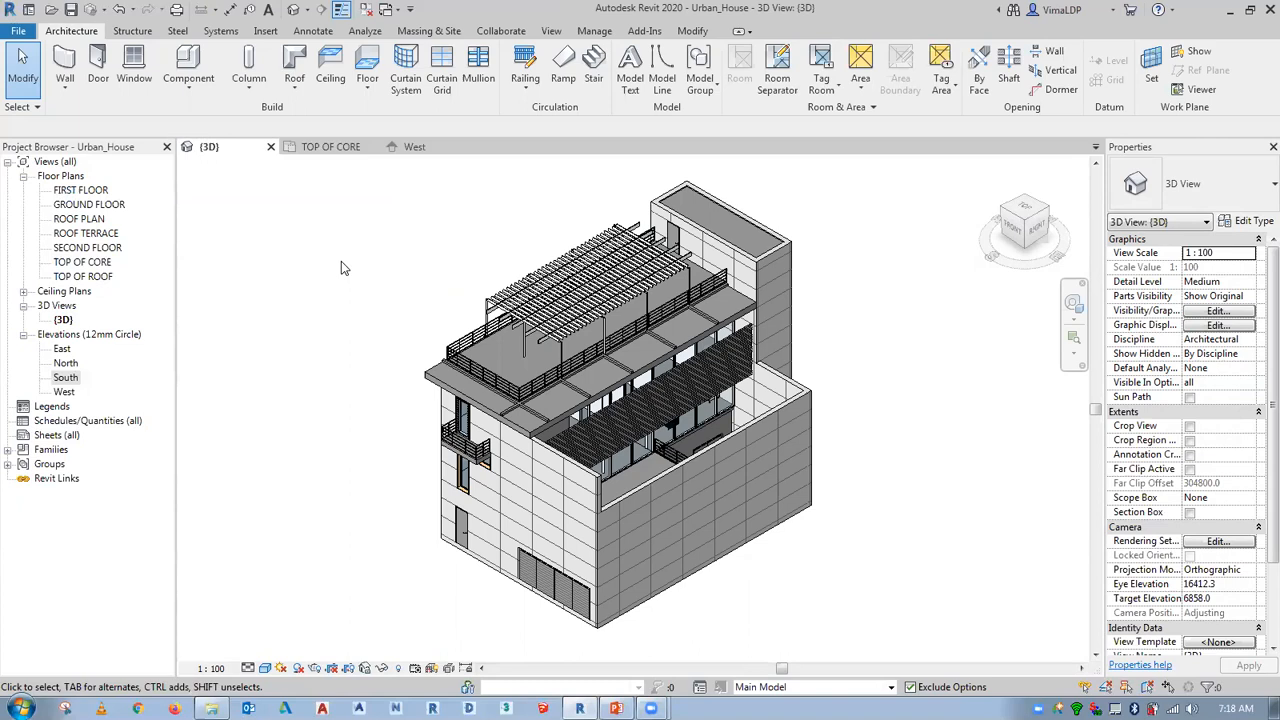
pyautogui.click(366, 9)
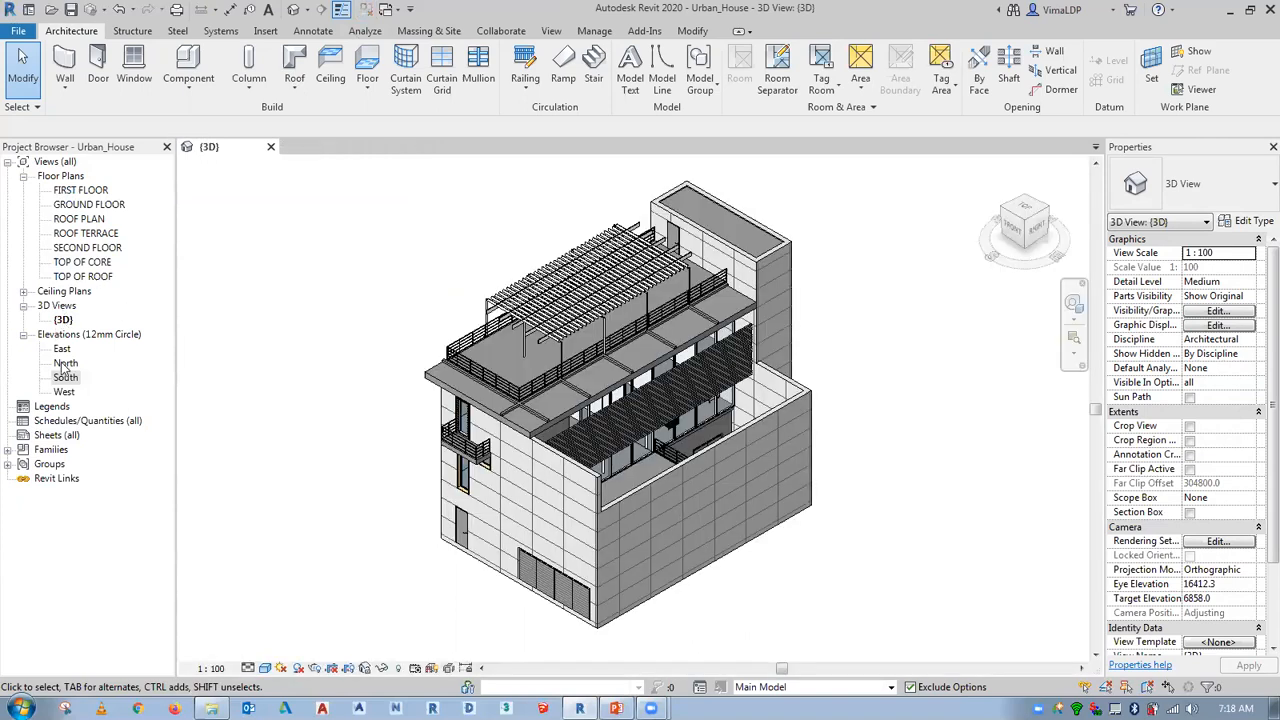
# Duplicate the default {3D} view and rename the copy Option-1.
pyautogui.rightClick(62, 319)
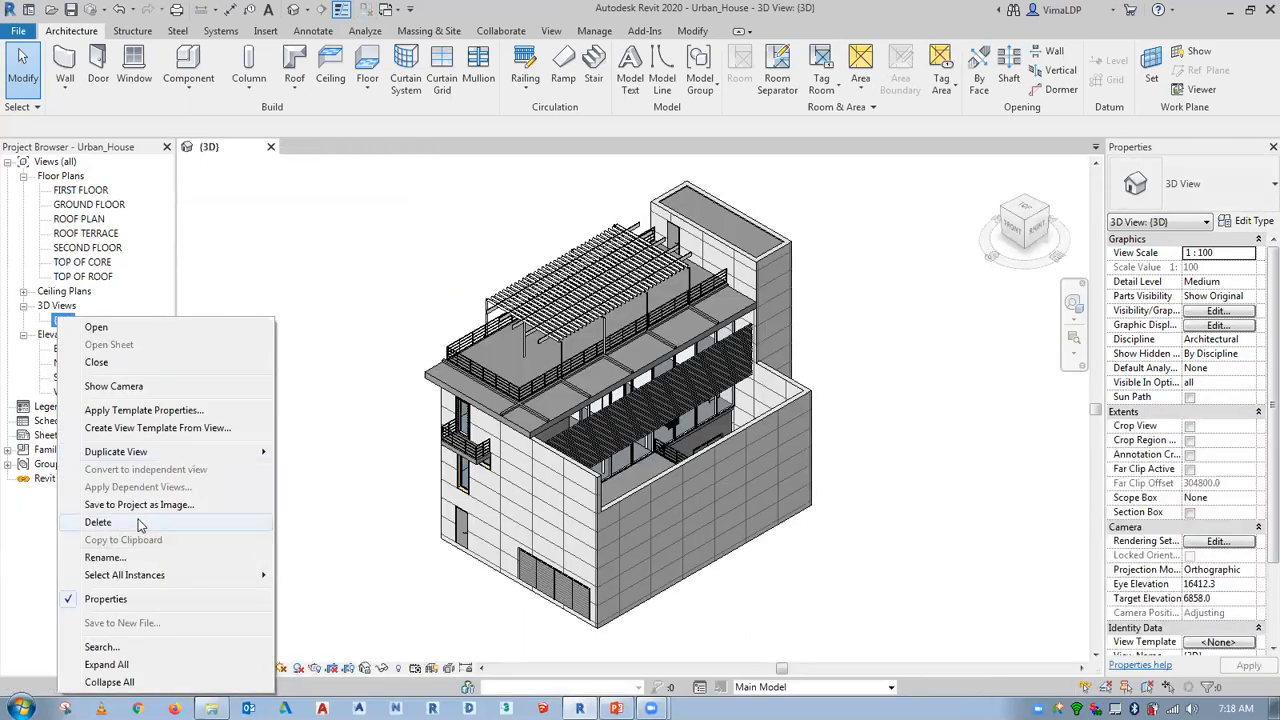
pyautogui.moveTo(165, 452)
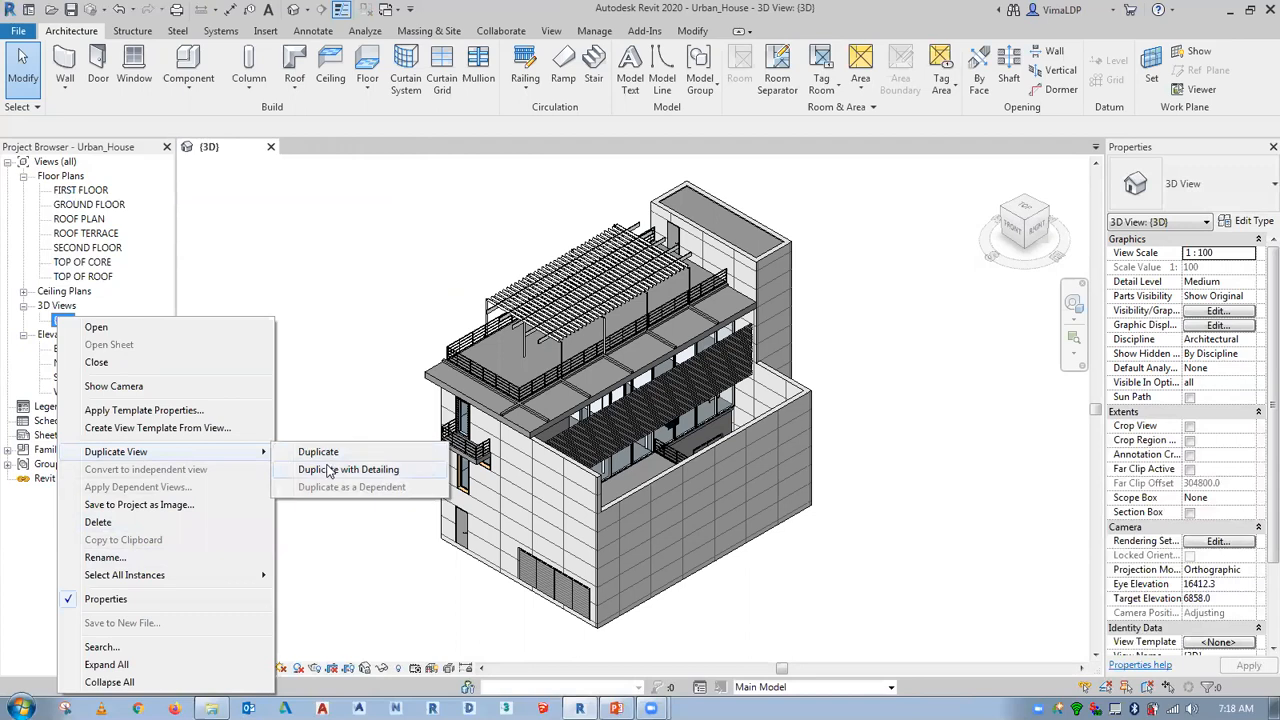
pyautogui.click(318, 452)
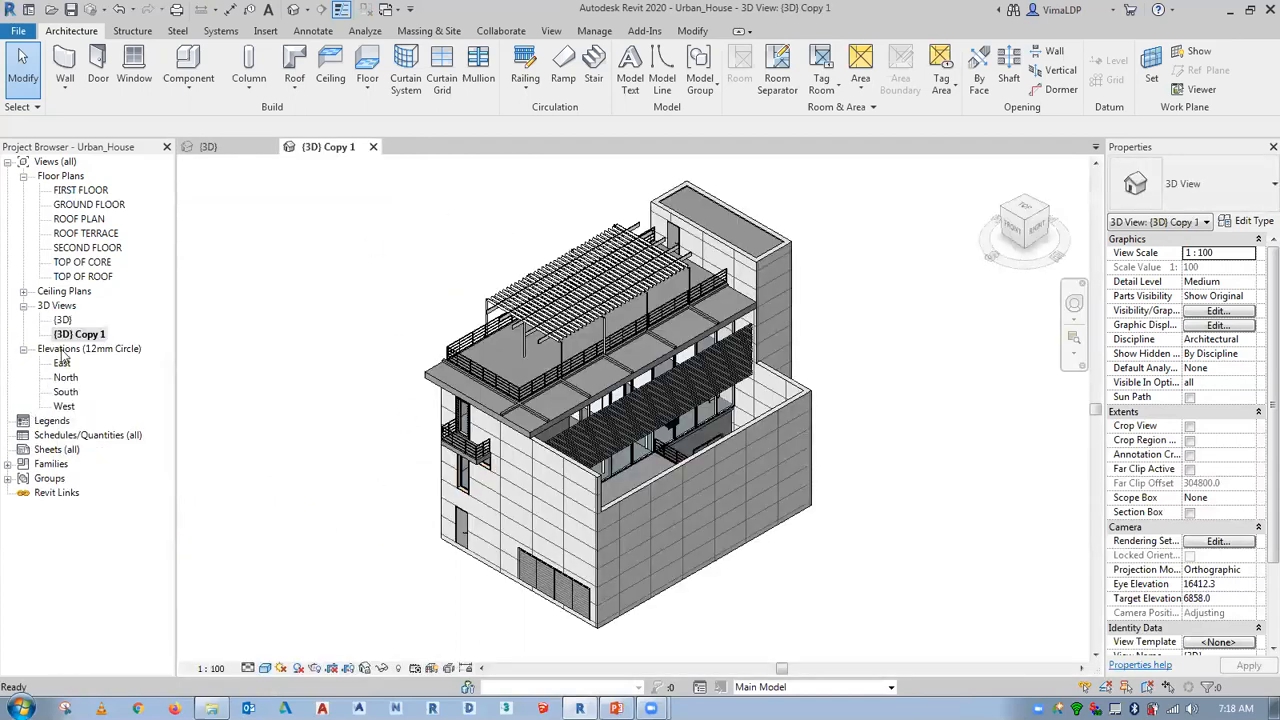
pyautogui.rightClick(76, 334)
pyautogui.click(136, 556)
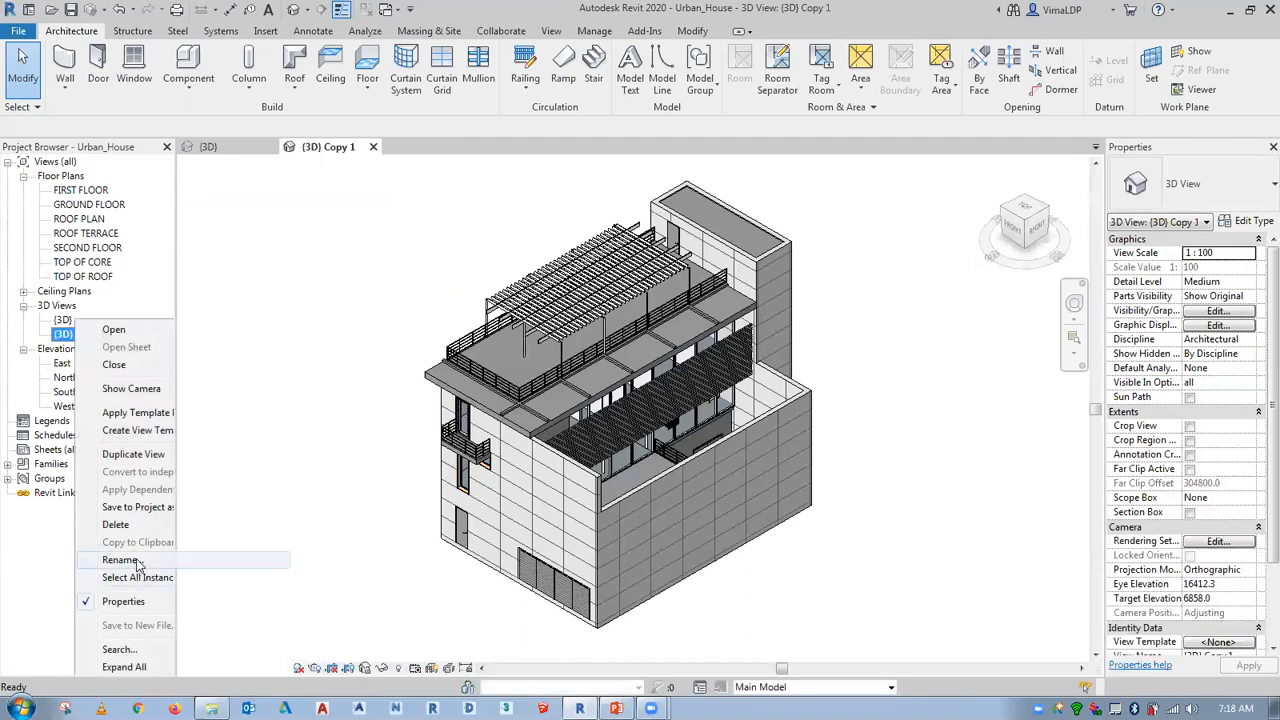
pyautogui.write('Option')
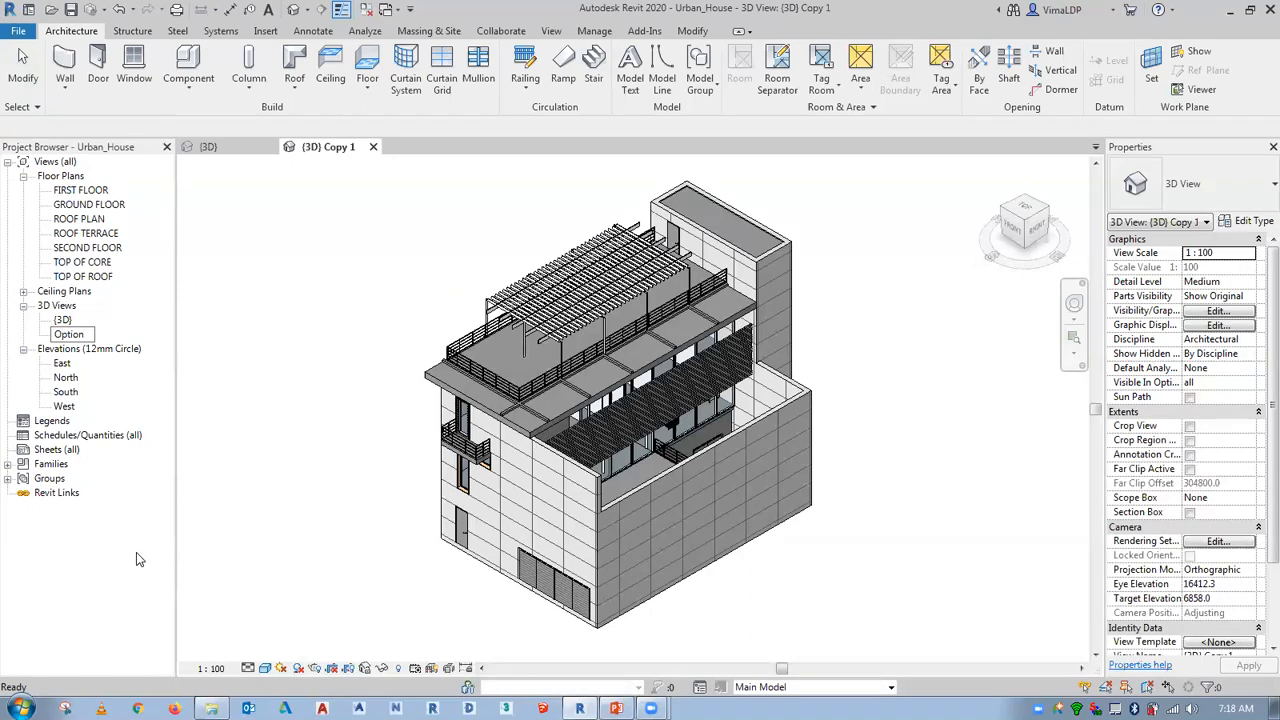
pyautogui.write('-1')
pyautogui.press('Return')
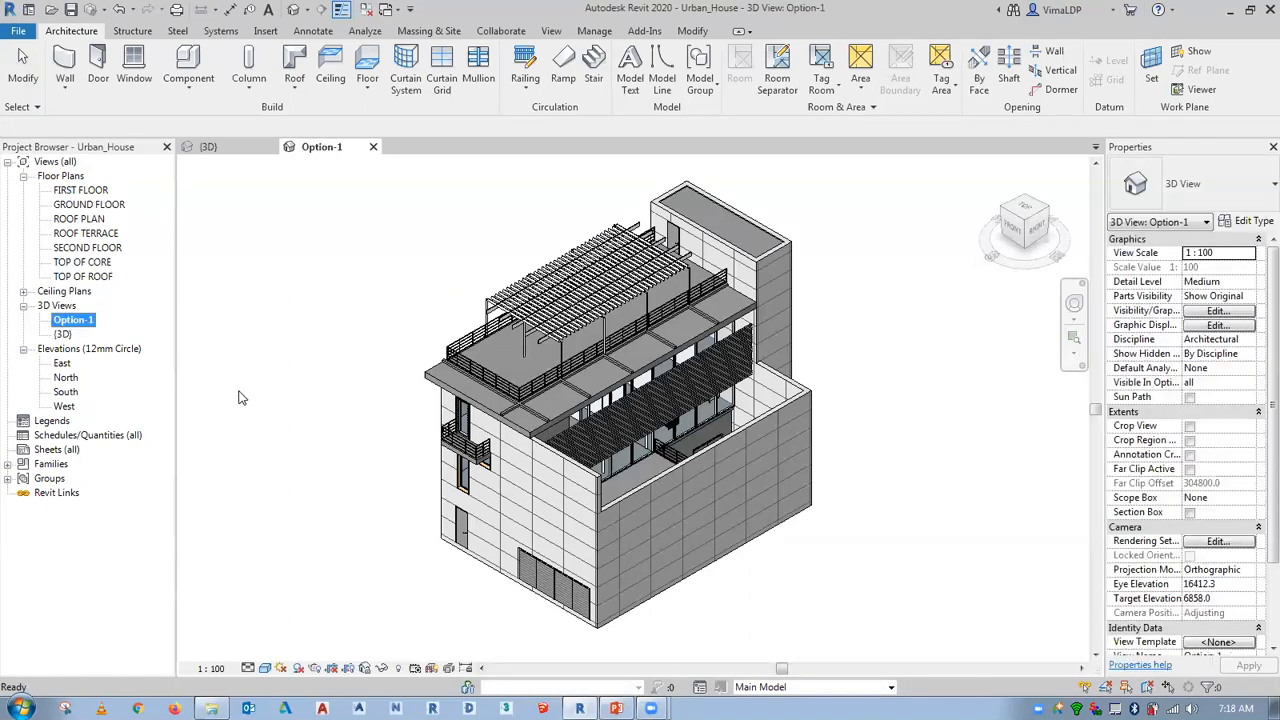
# Duplicate the default {3D} view again and rename the copy Option-2.
pyautogui.rightClick(76, 321)
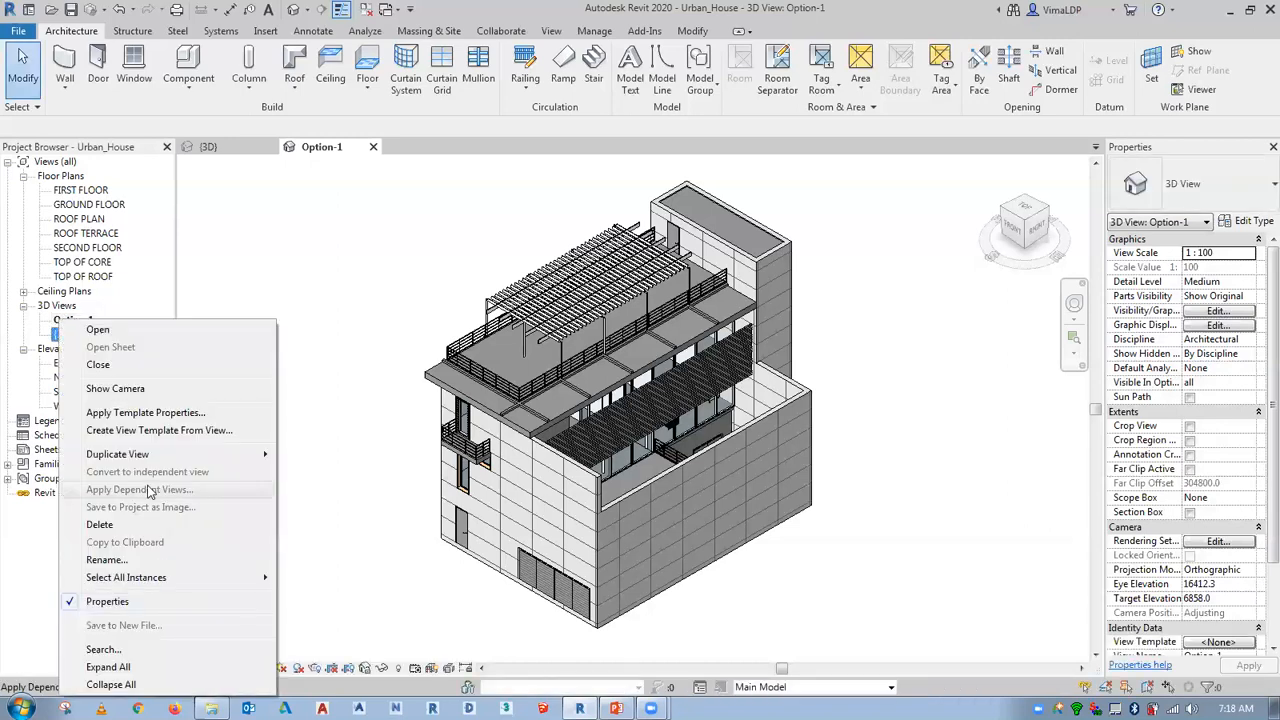
pyautogui.moveTo(153, 458)
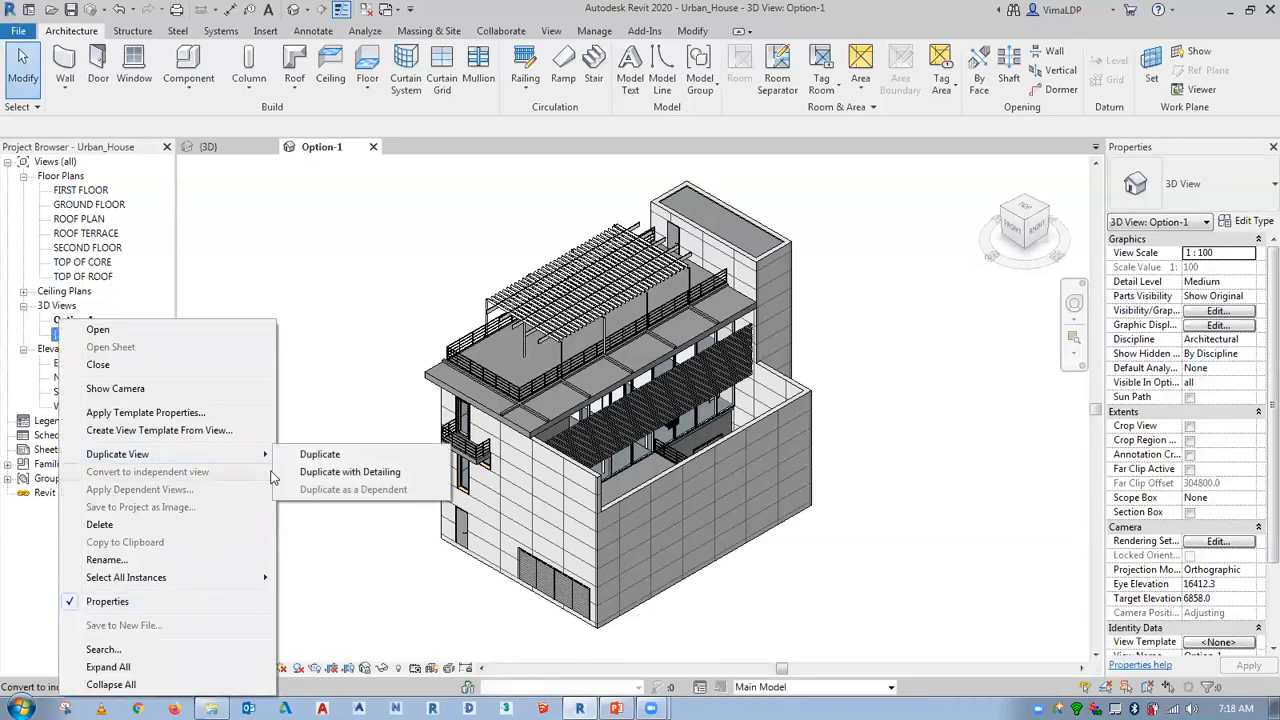
pyautogui.click(322, 456)
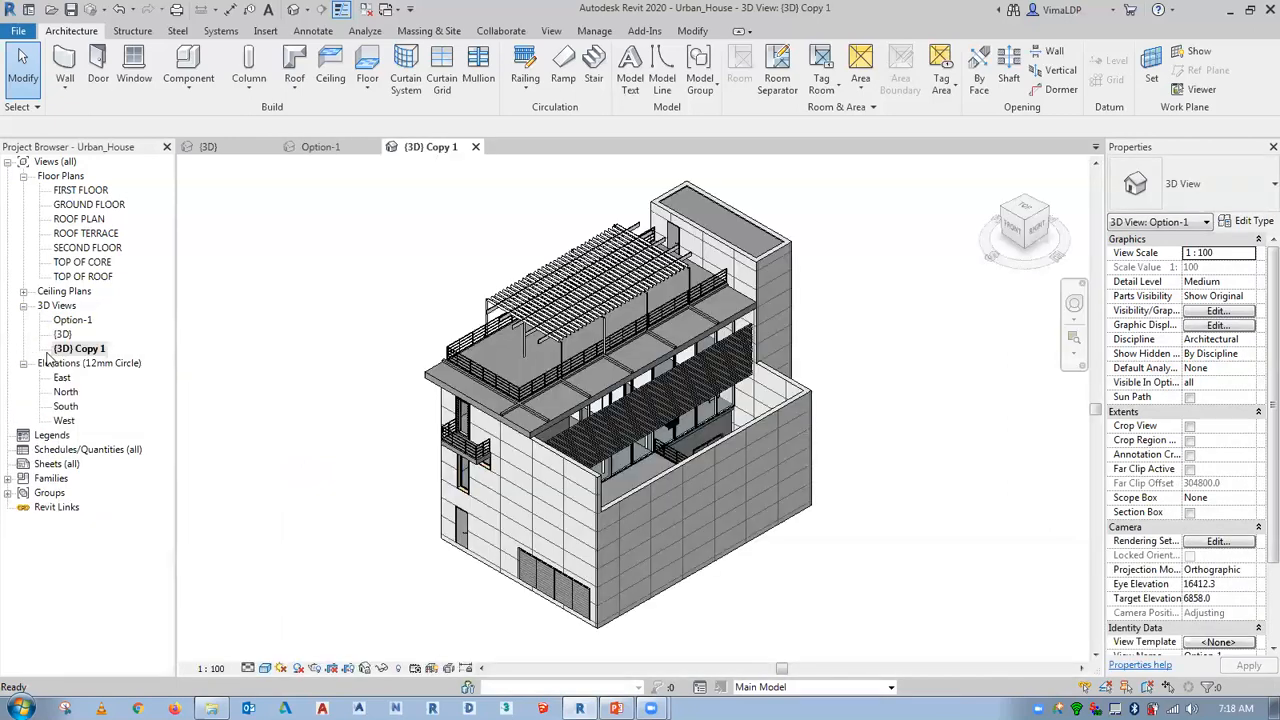
pyautogui.rightClick(88, 348)
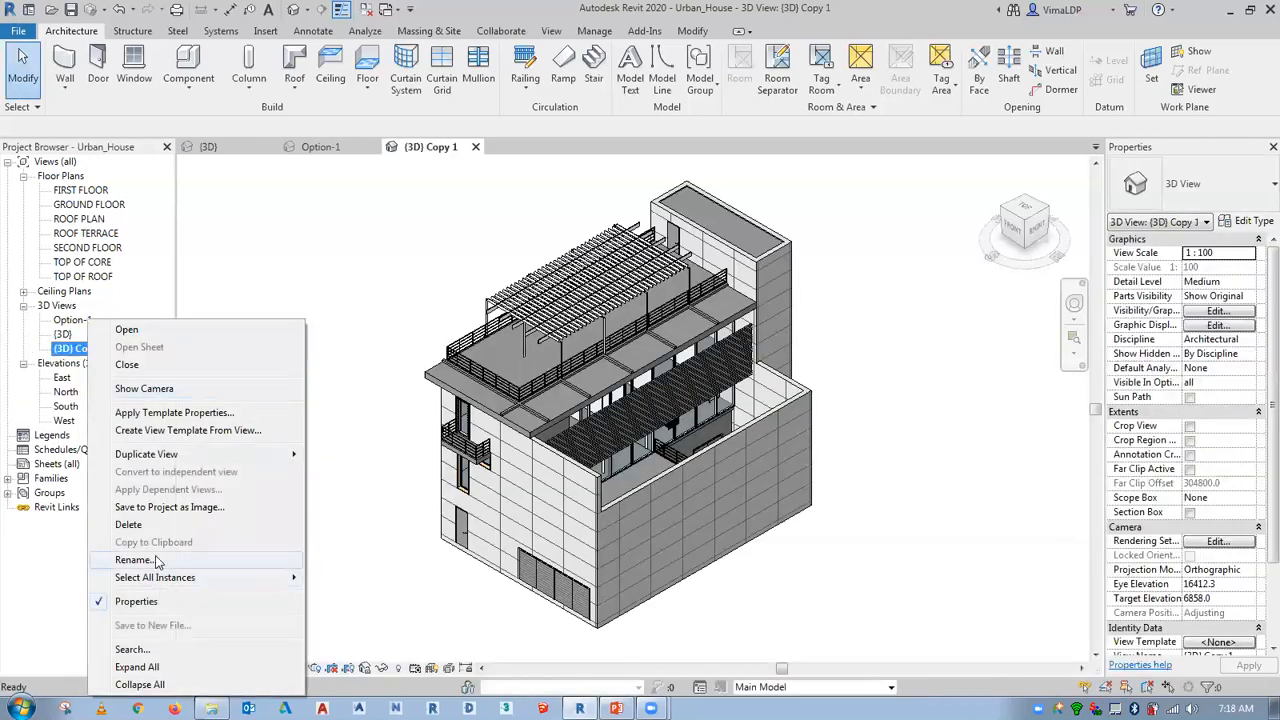
pyautogui.click(155, 560)
pyautogui.write('Op')
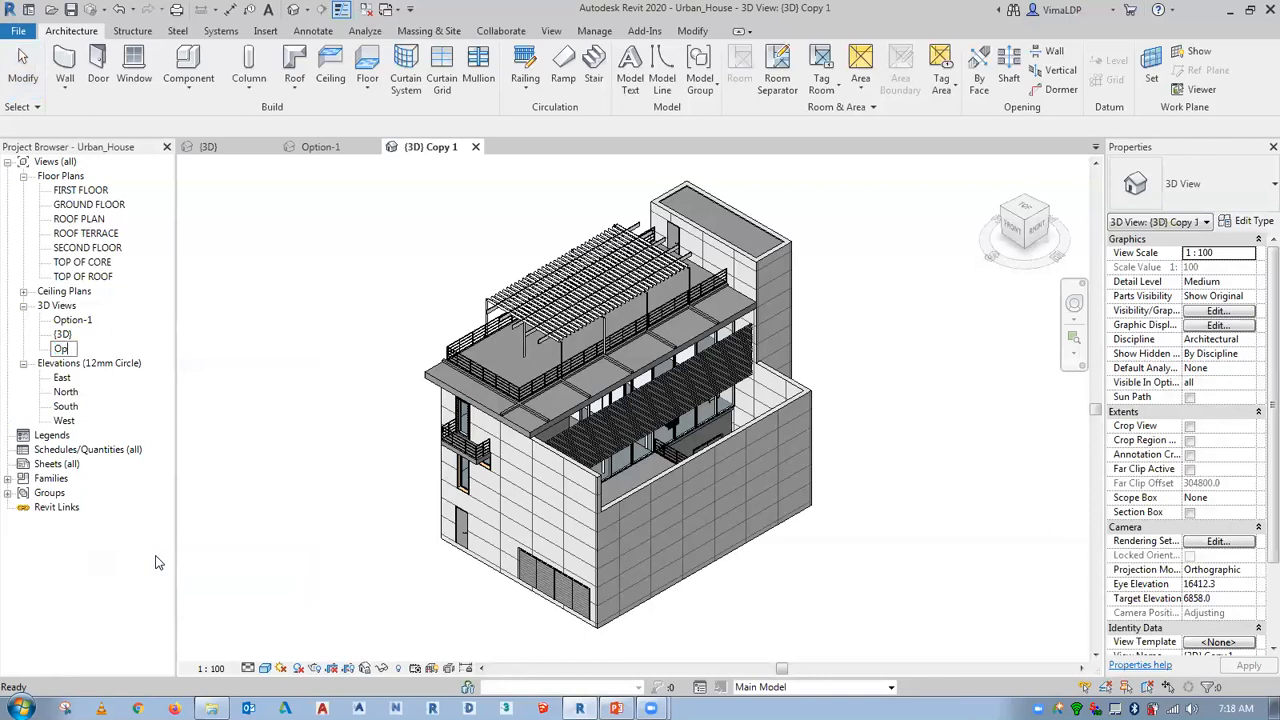
pyautogui.write('tion-2')
pyautogui.press('Return')
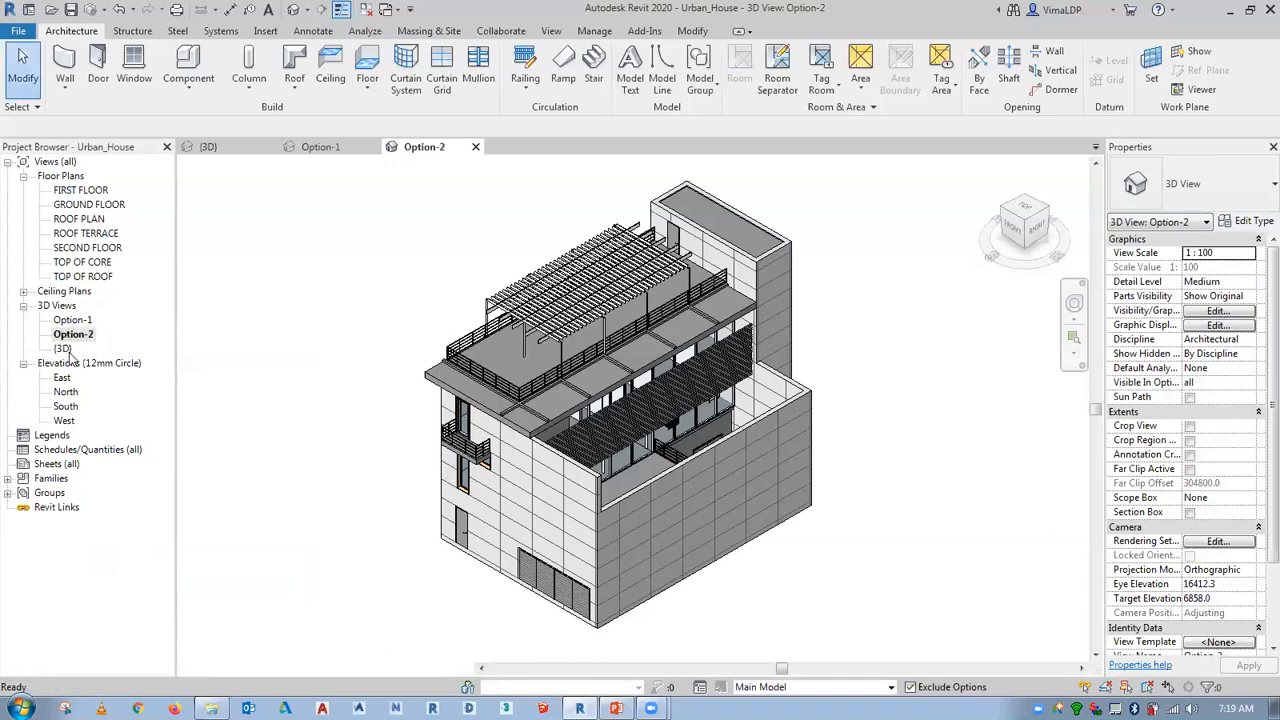
# Duplicate the default {3D} view with detailing and rename the copy Option-3.
pyautogui.rightClick(66, 350)
pyautogui.moveTo(170, 454)
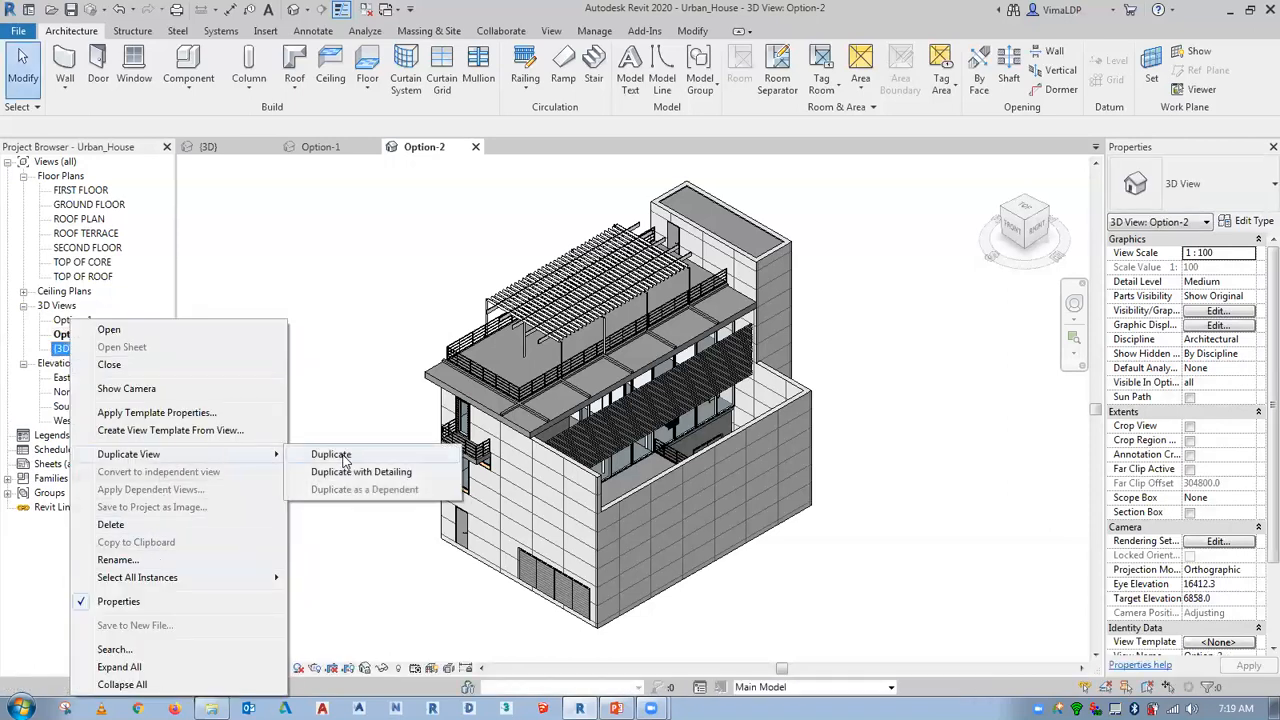
pyautogui.click(360, 473)
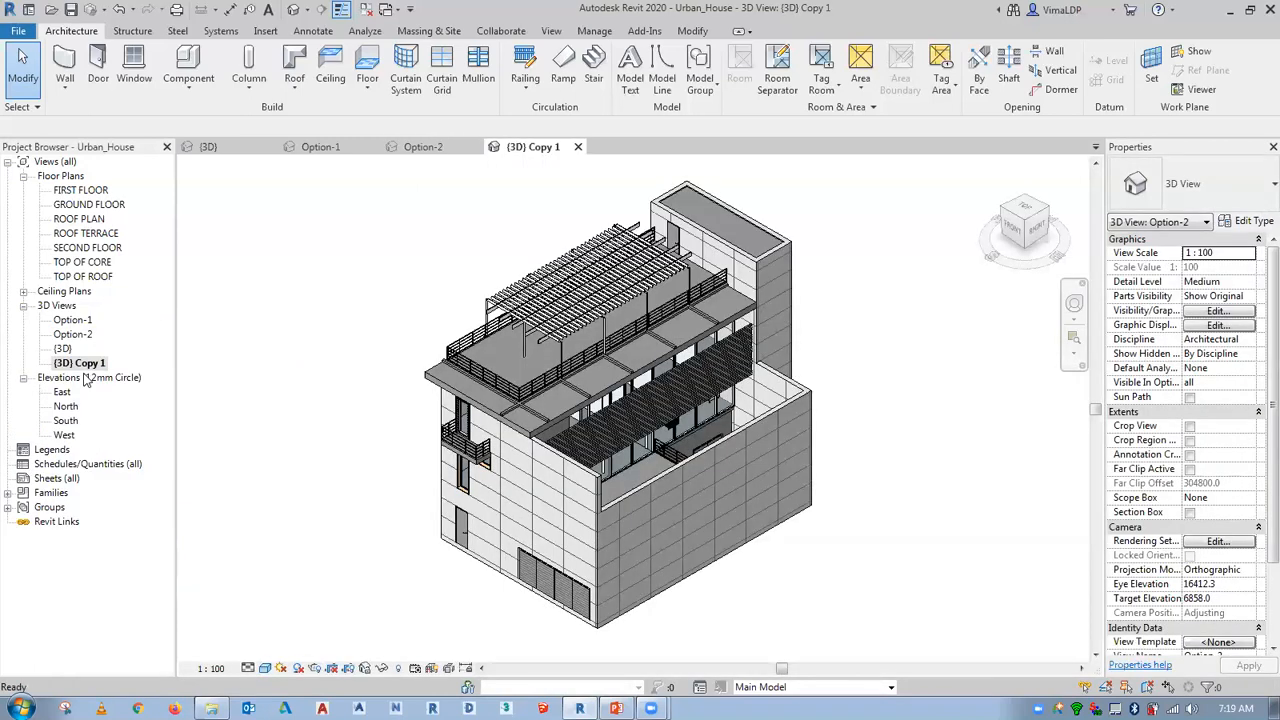
pyautogui.rightClick(86, 366)
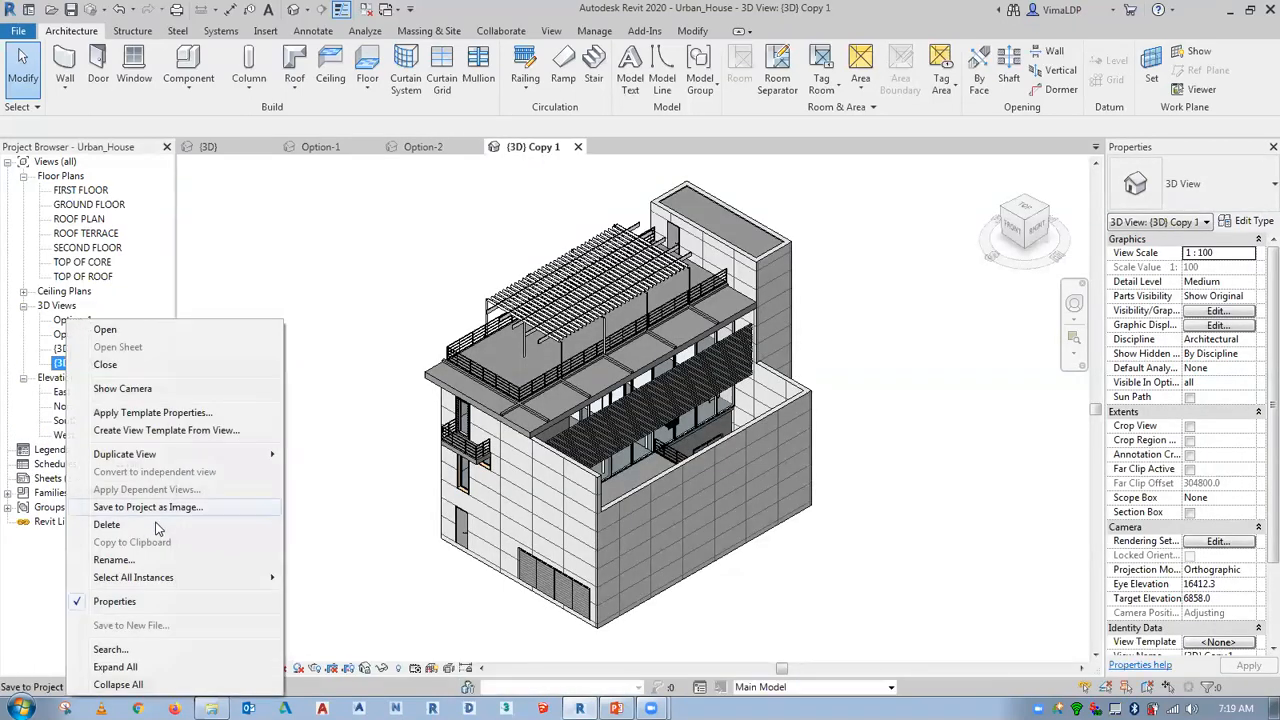
pyautogui.click(113, 559)
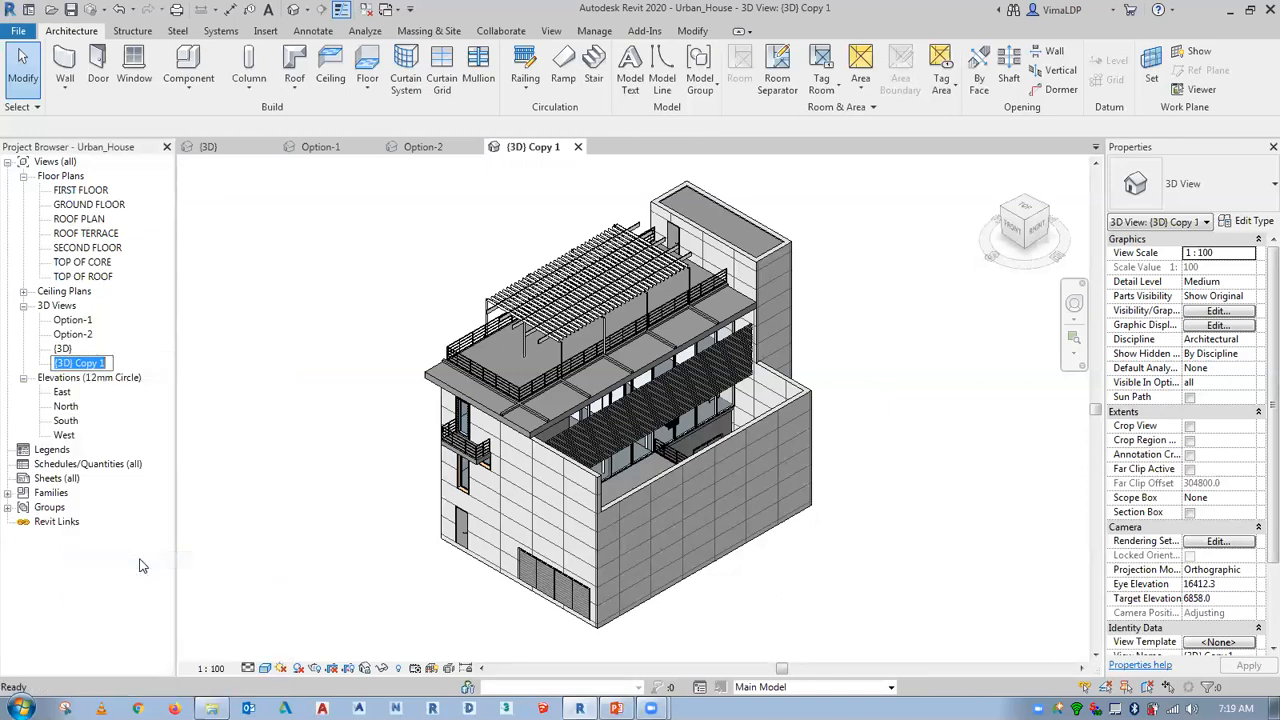
pyautogui.write('Option')
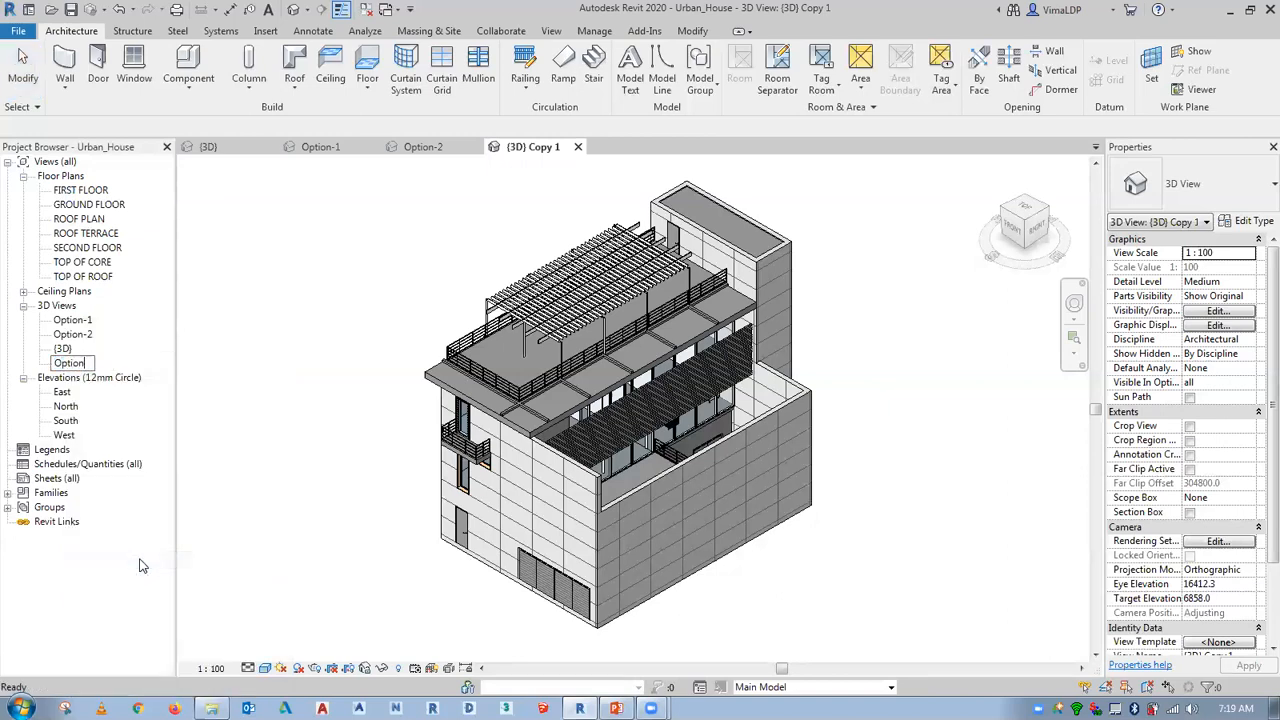
pyautogui.write('-3')
pyautogui.press('Return')
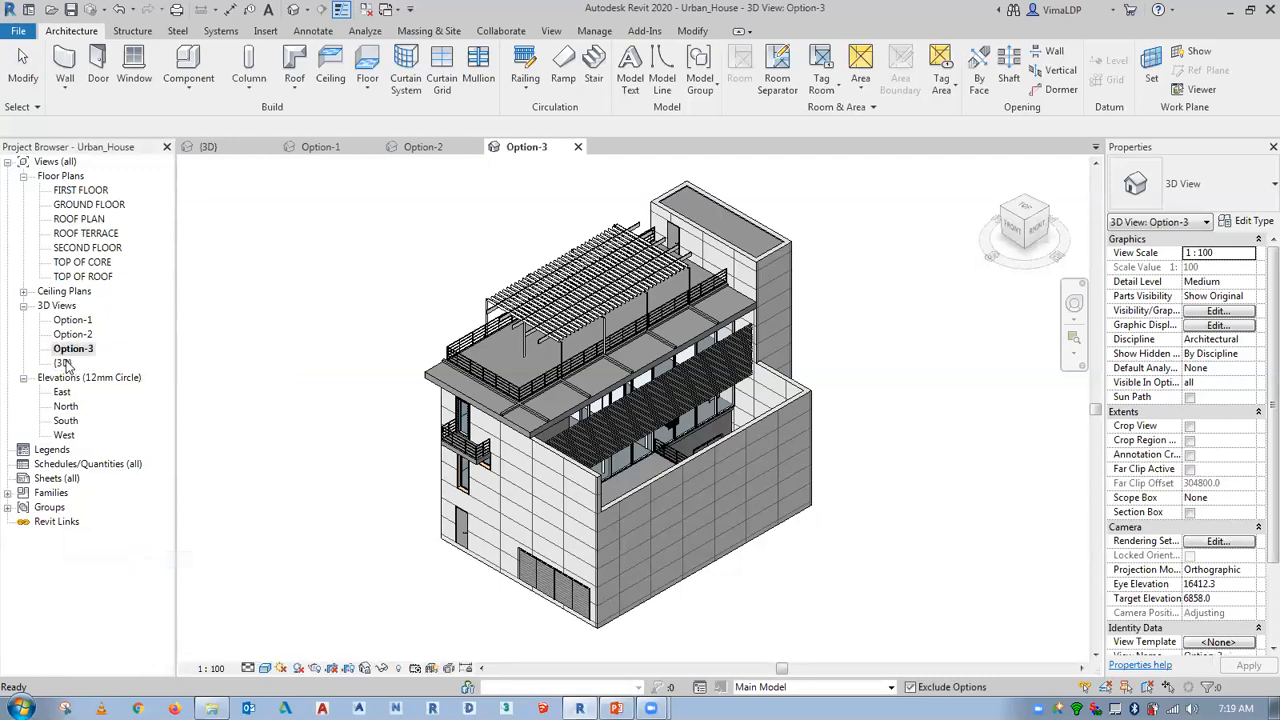
# Duplicate the default {3D} view once more and rename the copy Option-4.
pyautogui.rightClick(72, 362)
pyautogui.click(345, 472)
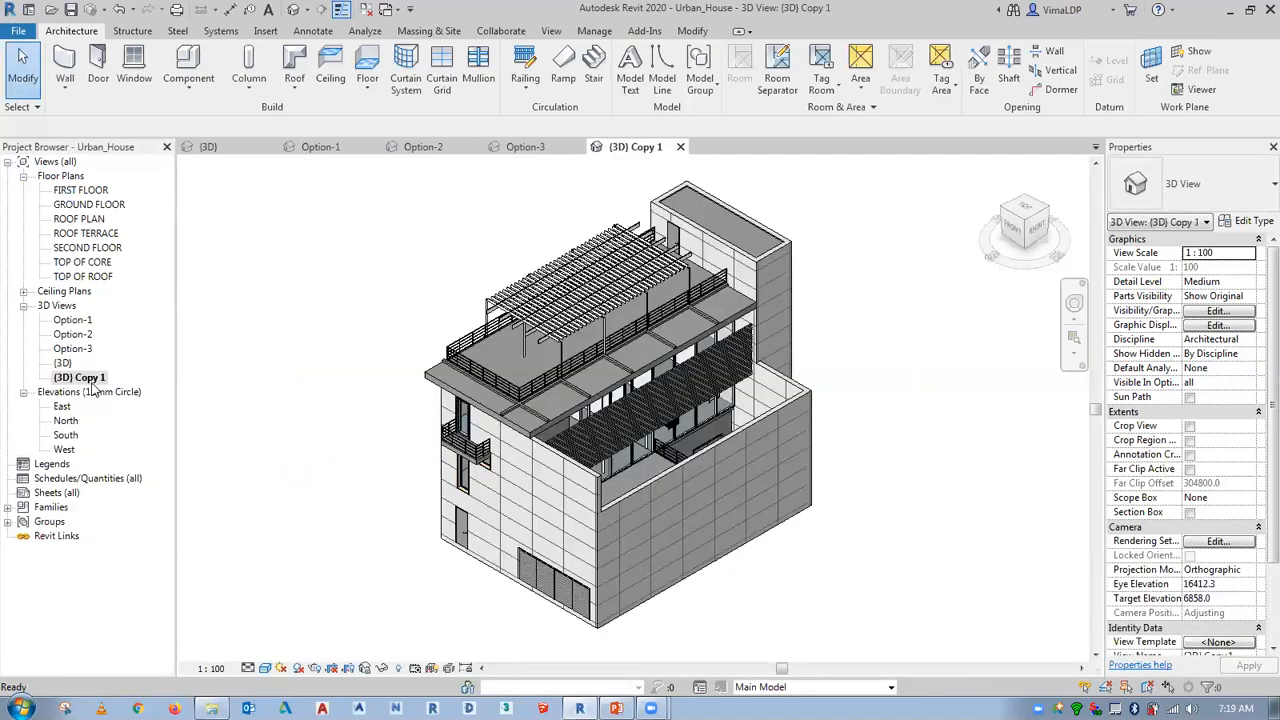
pyautogui.rightClick(105, 378)
pyautogui.click(140, 247)
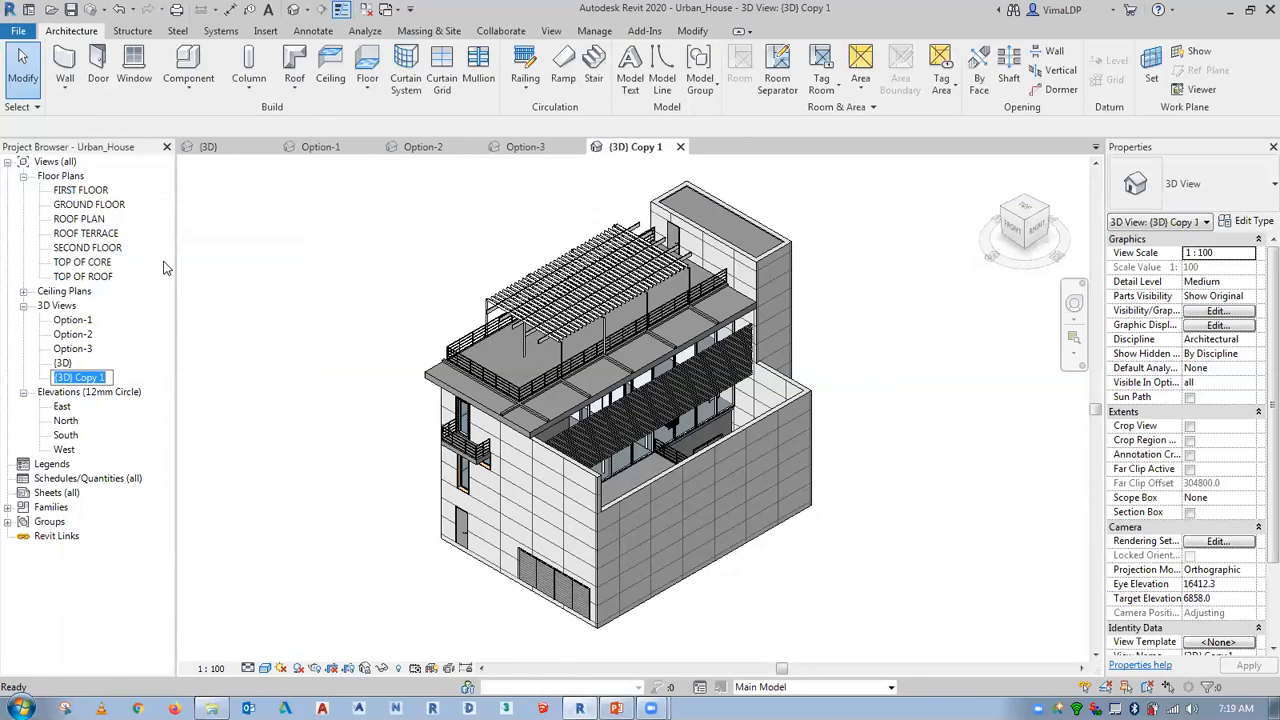
pyautogui.write('Option')
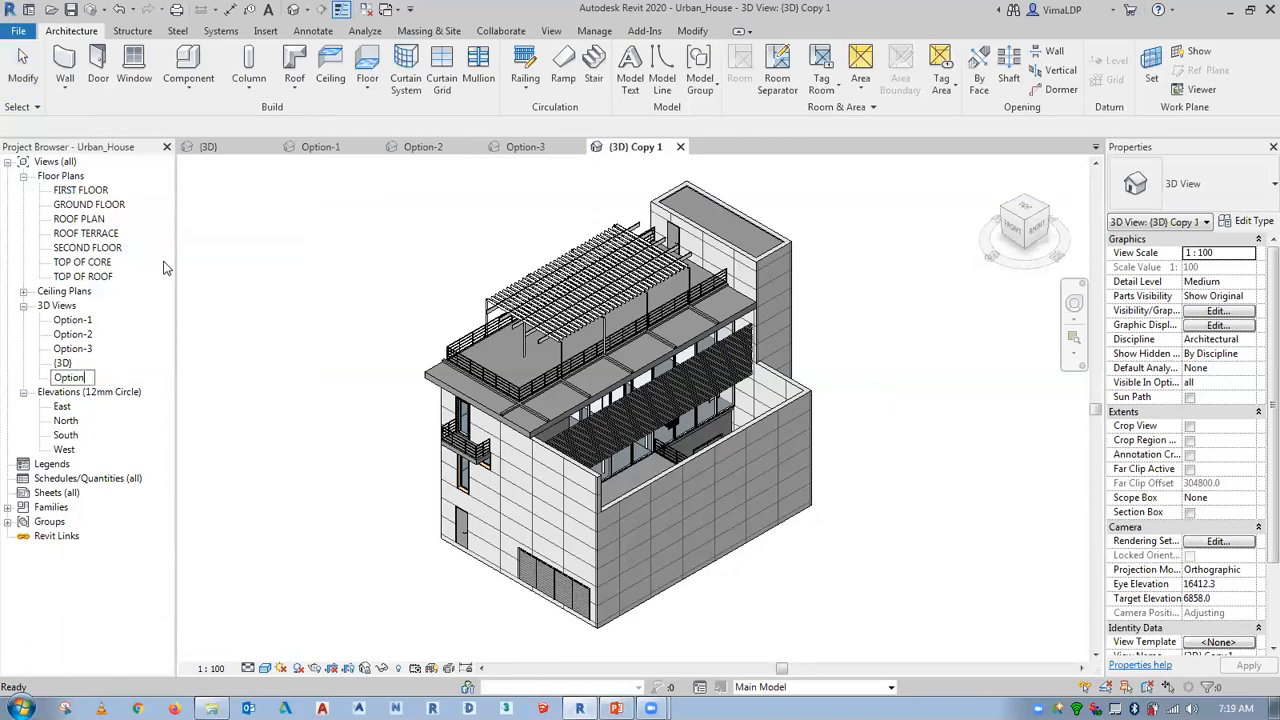
pyautogui.write('-4')
pyautogui.press('Return')
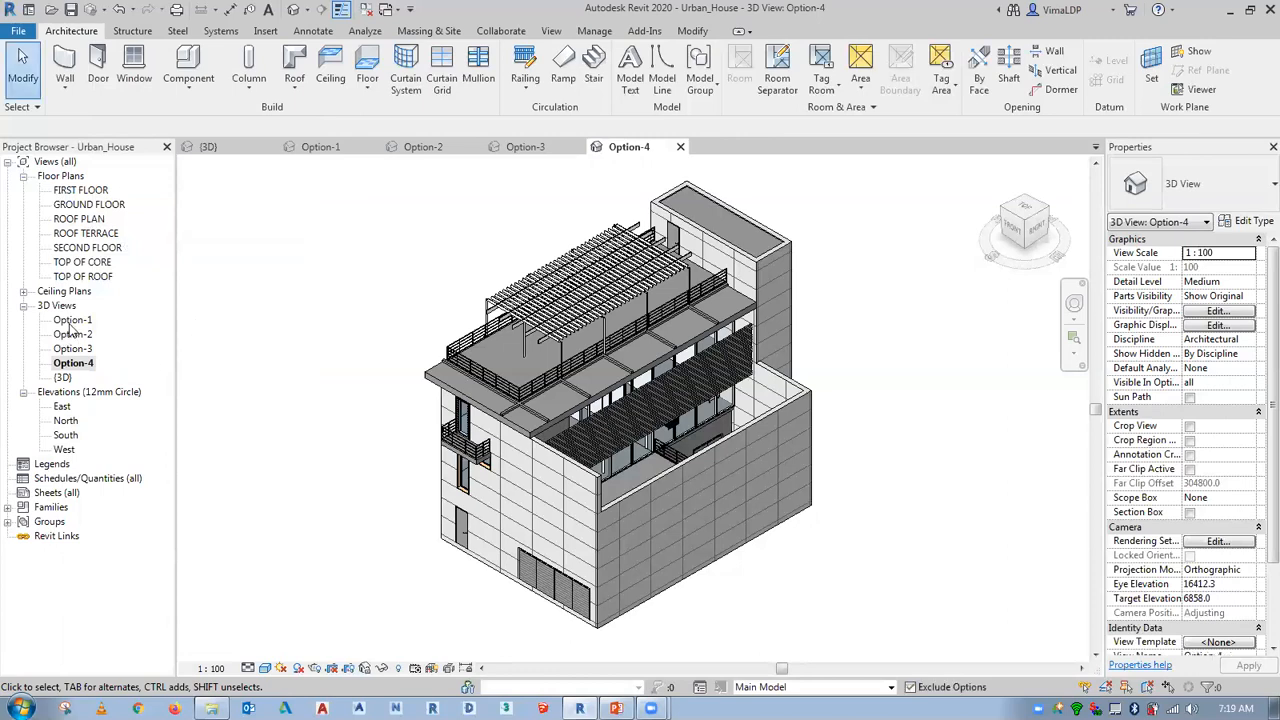
# In the Option-1 view, make Wooden Strucutre the primary Structure option and Sunscreen the primary Roofing option.
pyautogui.click(320, 147)
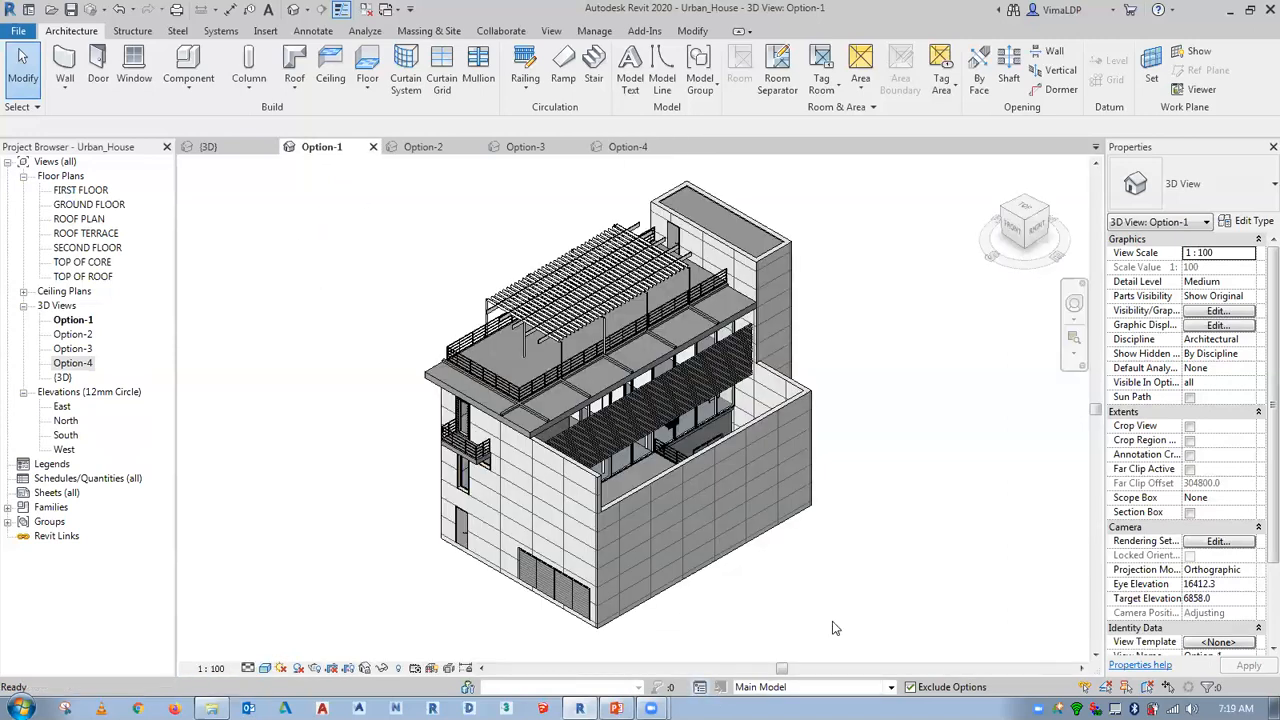
pyautogui.click(699, 687)
pyautogui.click(985, 378)
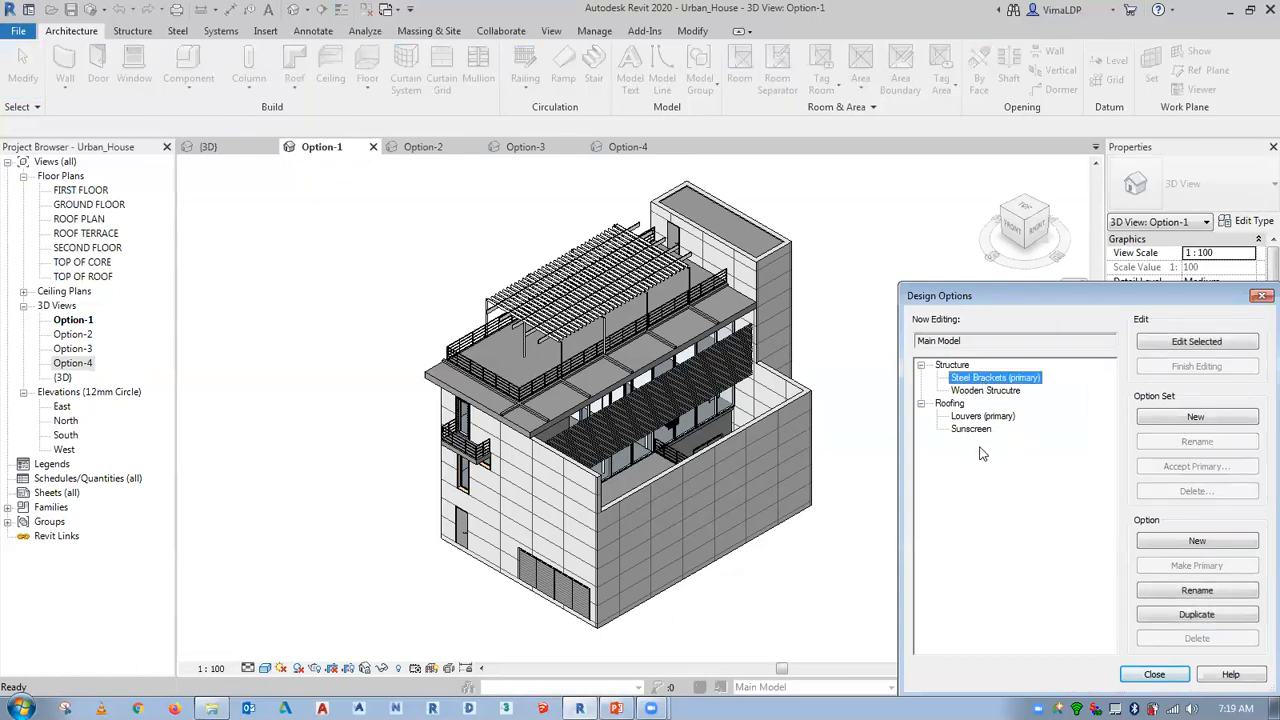
pyautogui.click(1006, 392)
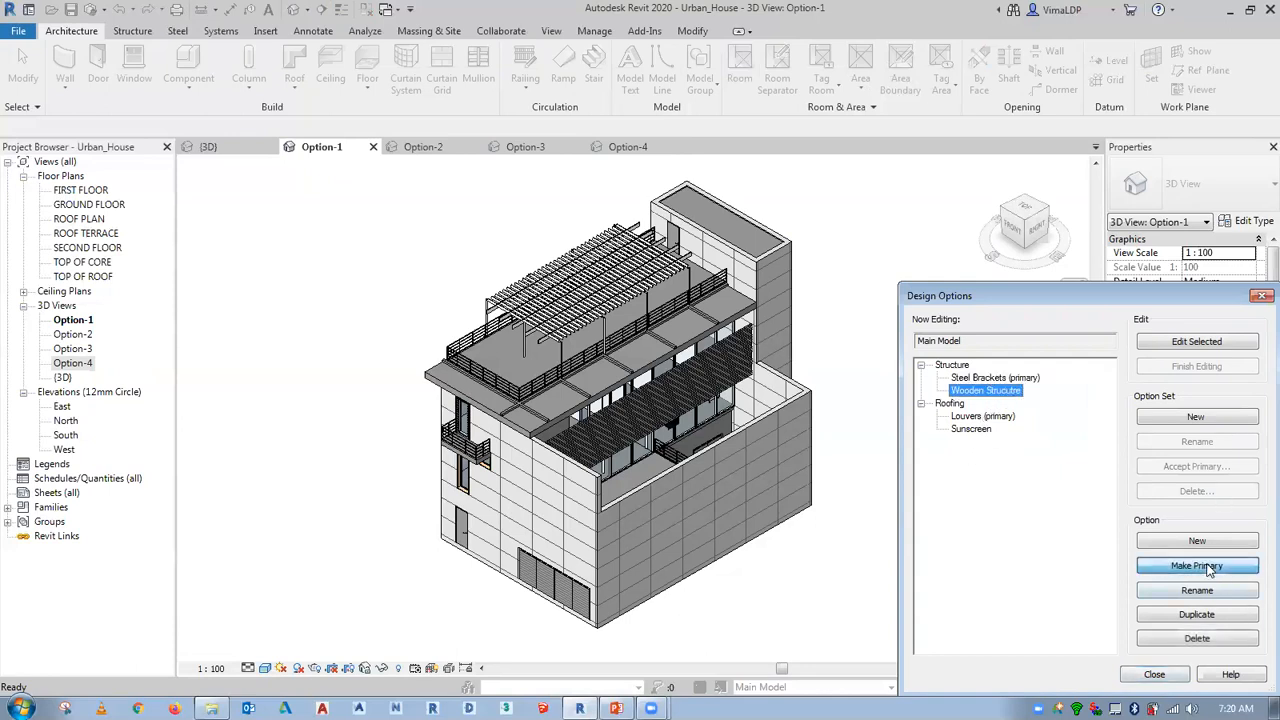
pyautogui.click(1208, 568)
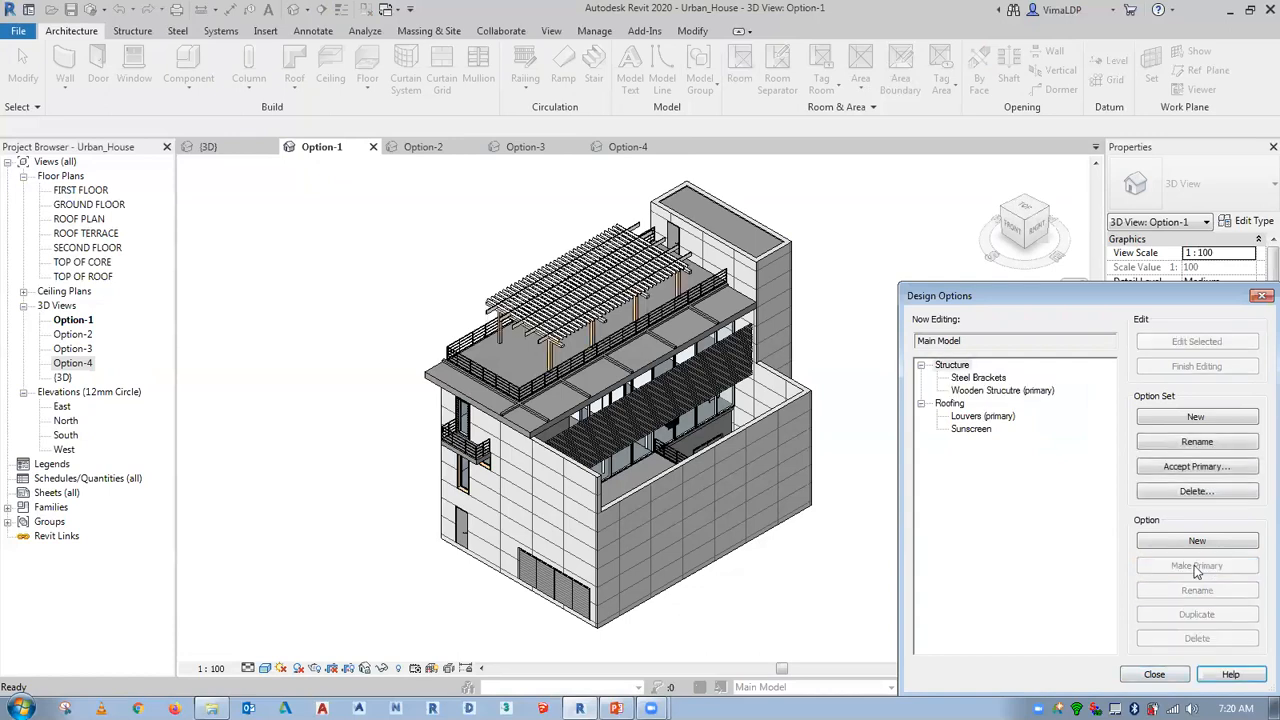
pyautogui.click(988, 431)
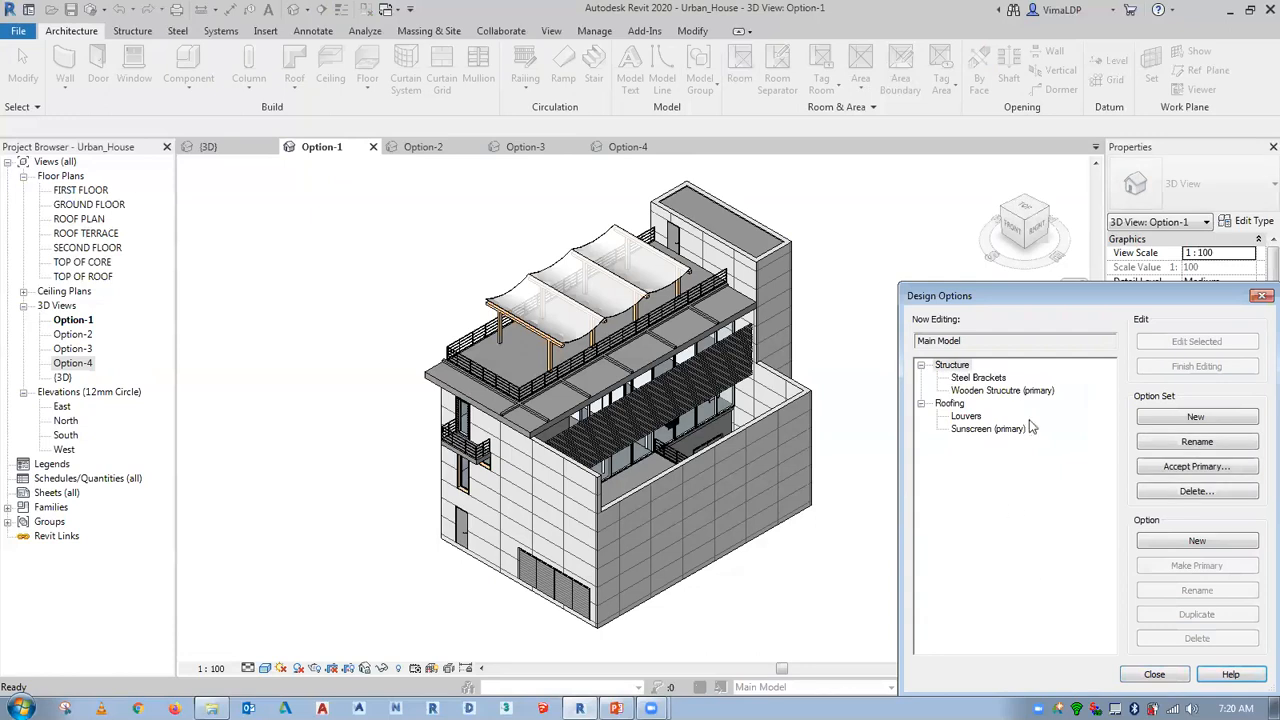
# Make Steel Brackets and Louvers the primary design options again and close the Design Options dialog.
pyautogui.click(979, 378)
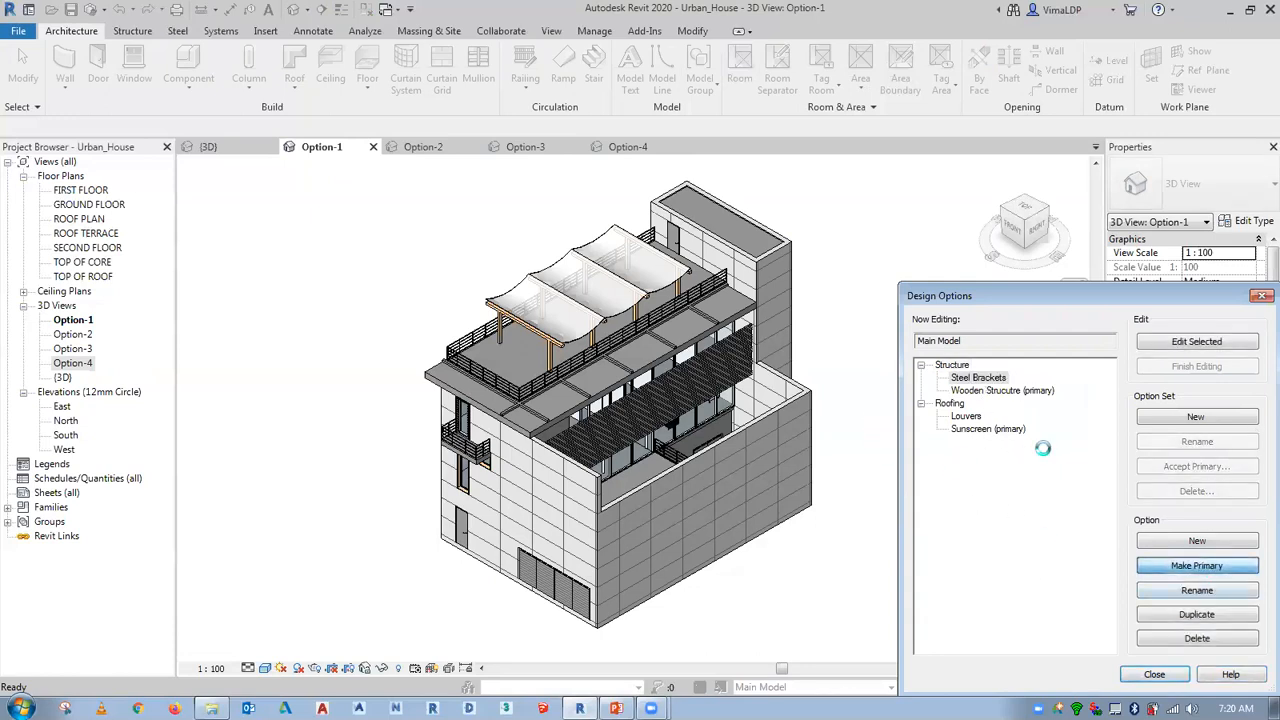
pyautogui.click(966, 416)
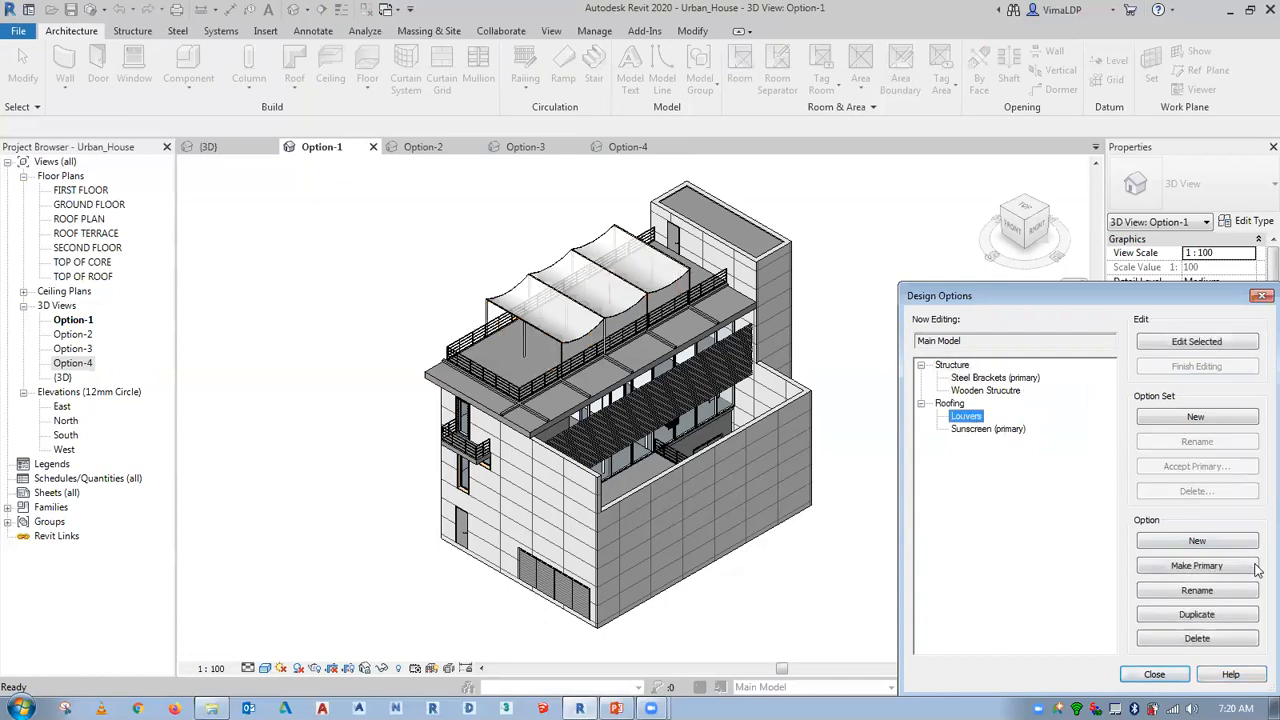
pyautogui.click(1197, 566)
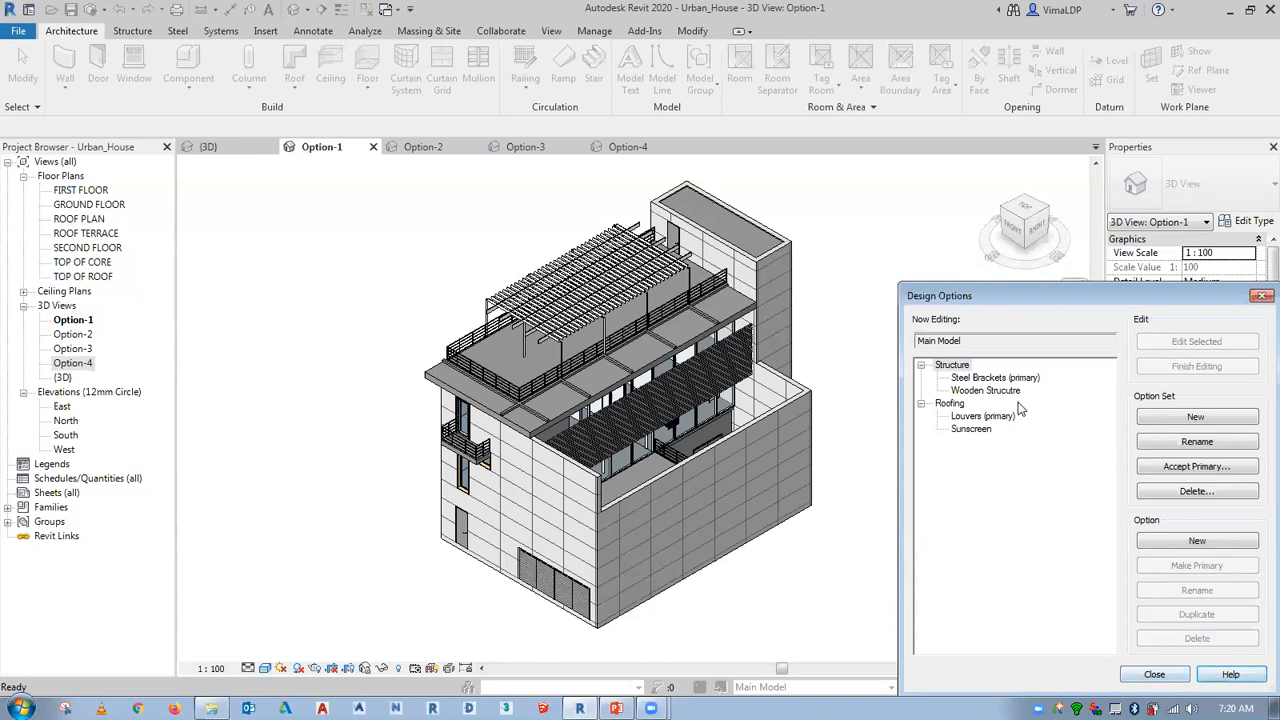
pyautogui.click(1155, 675)
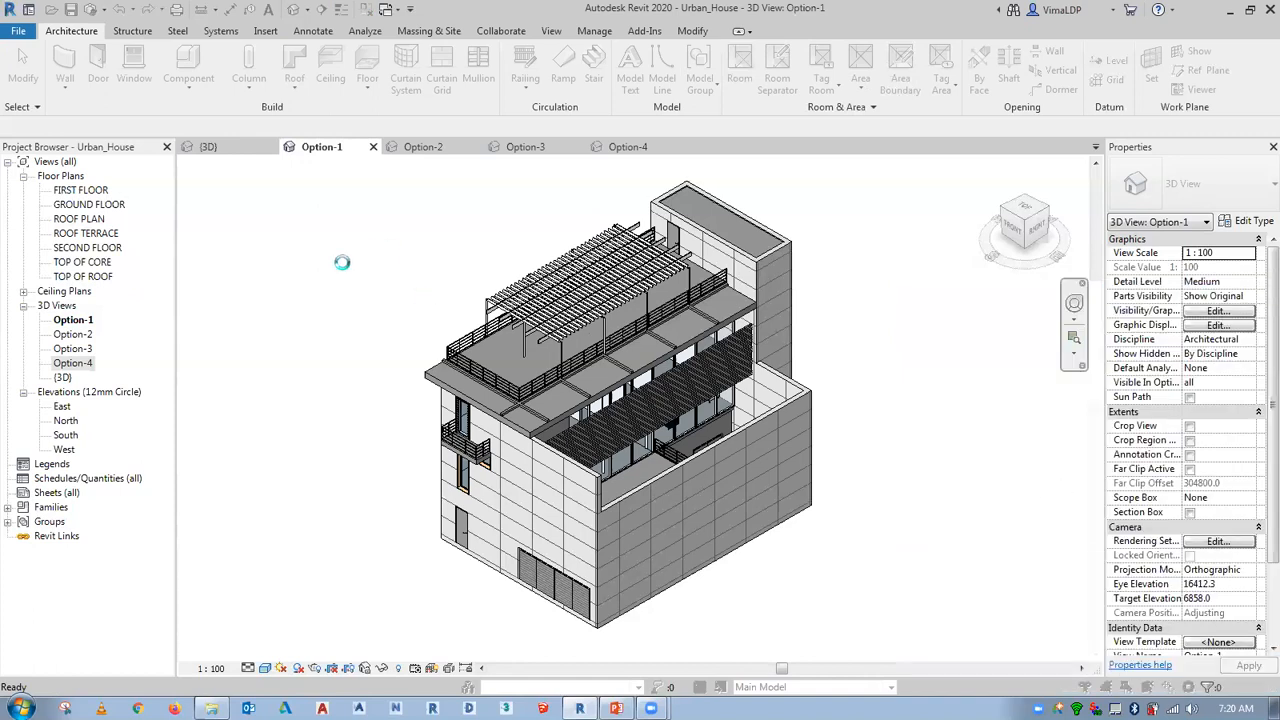
pyautogui.click(745, 420)
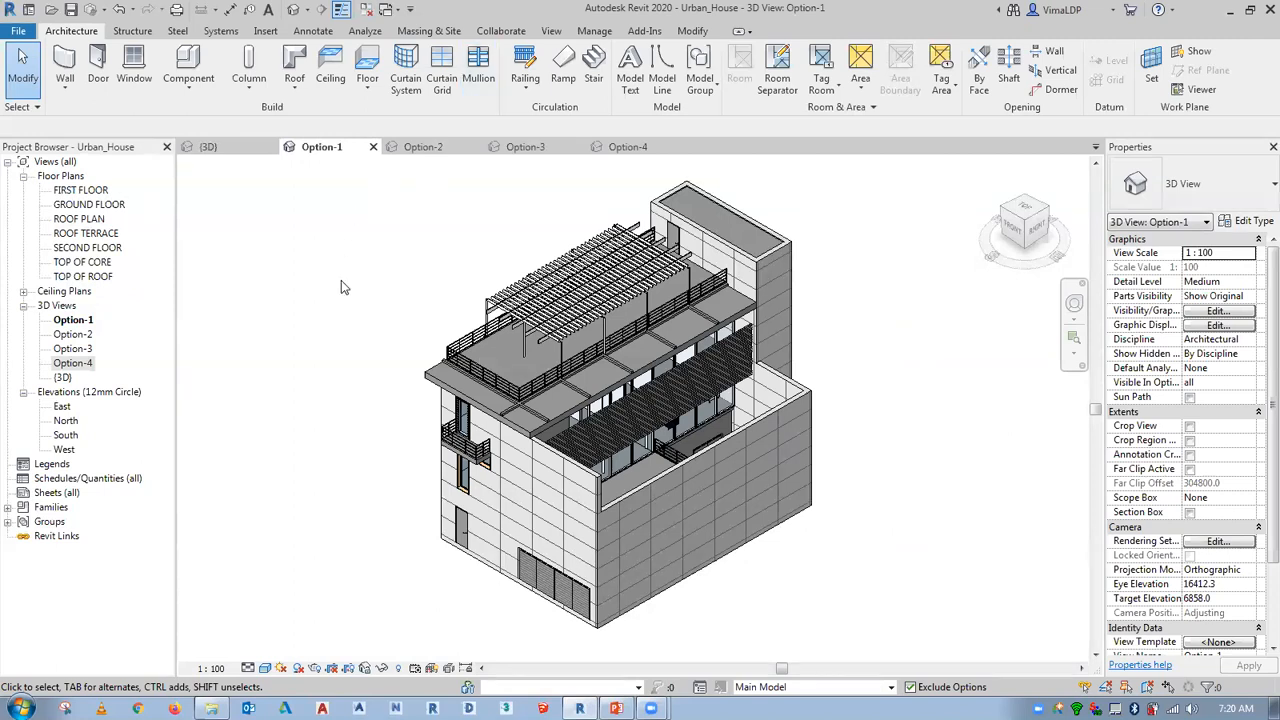
# Override the Option-1 view's design options to show Steel Brackets for Structure and Louvers for Roofing.
pyautogui.click(128, 92)
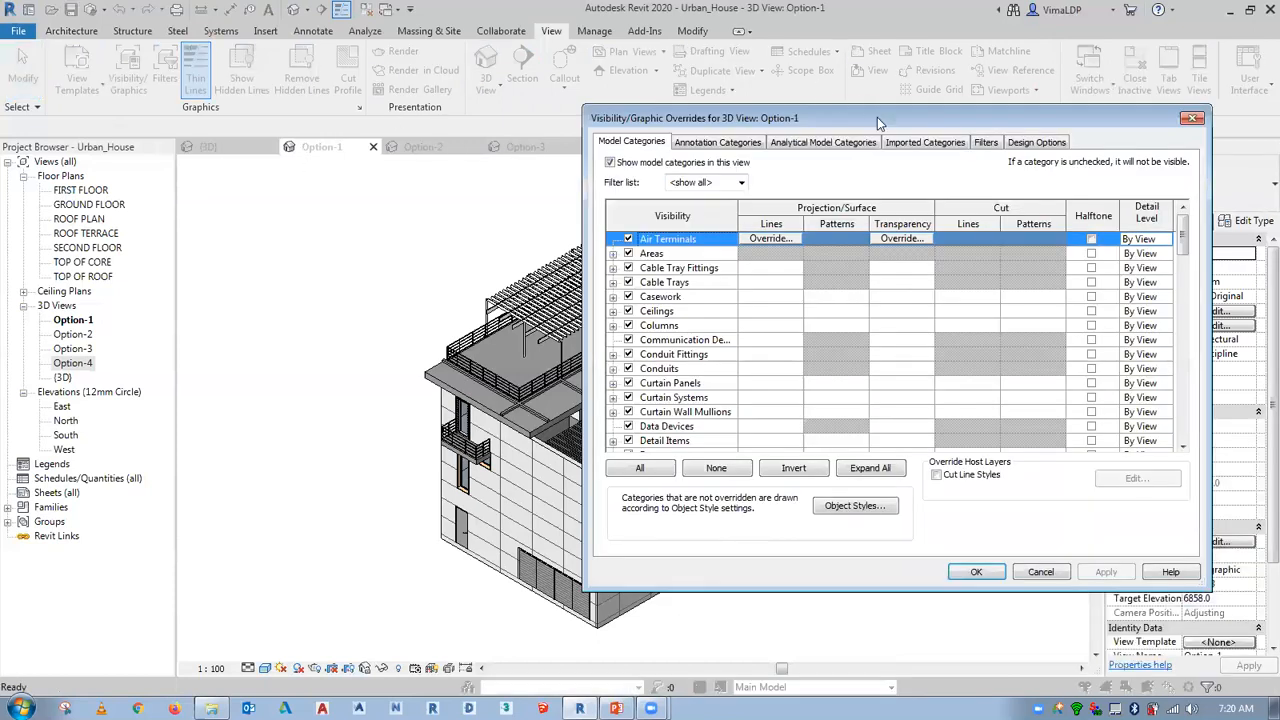
pyautogui.moveTo(877, 117); pyautogui.dragTo(781, 105)
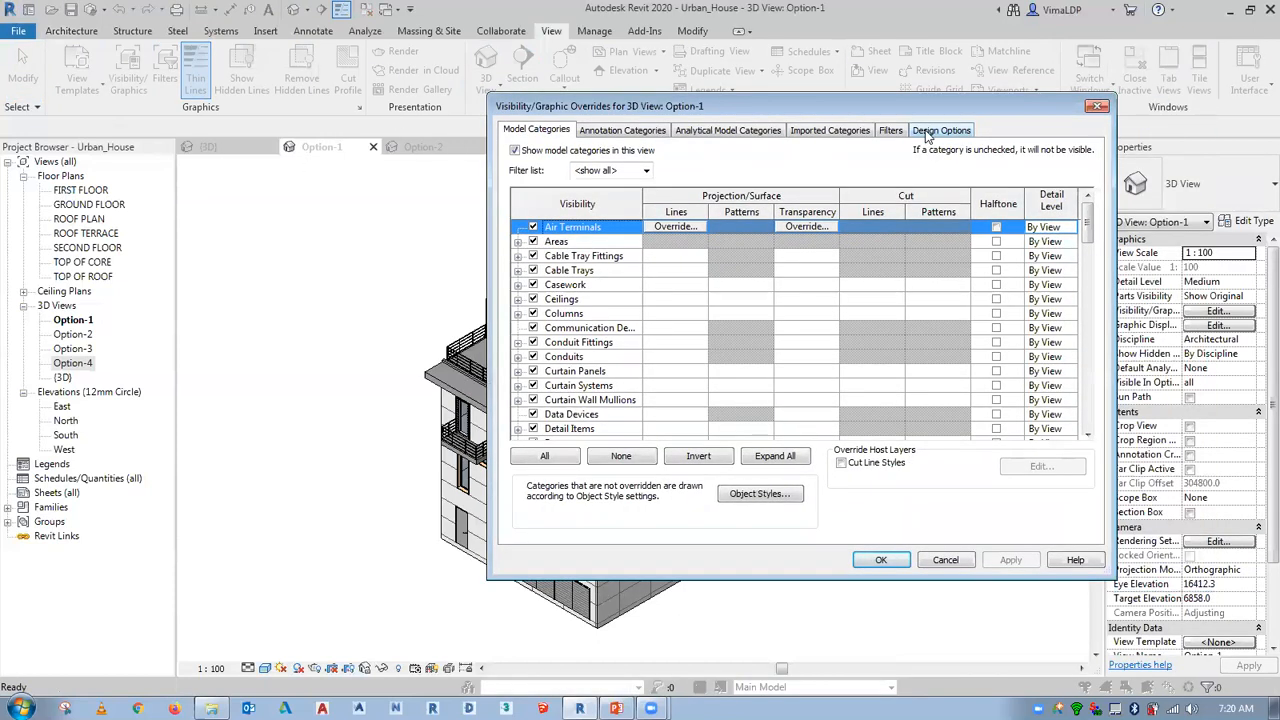
pyautogui.click(927, 135)
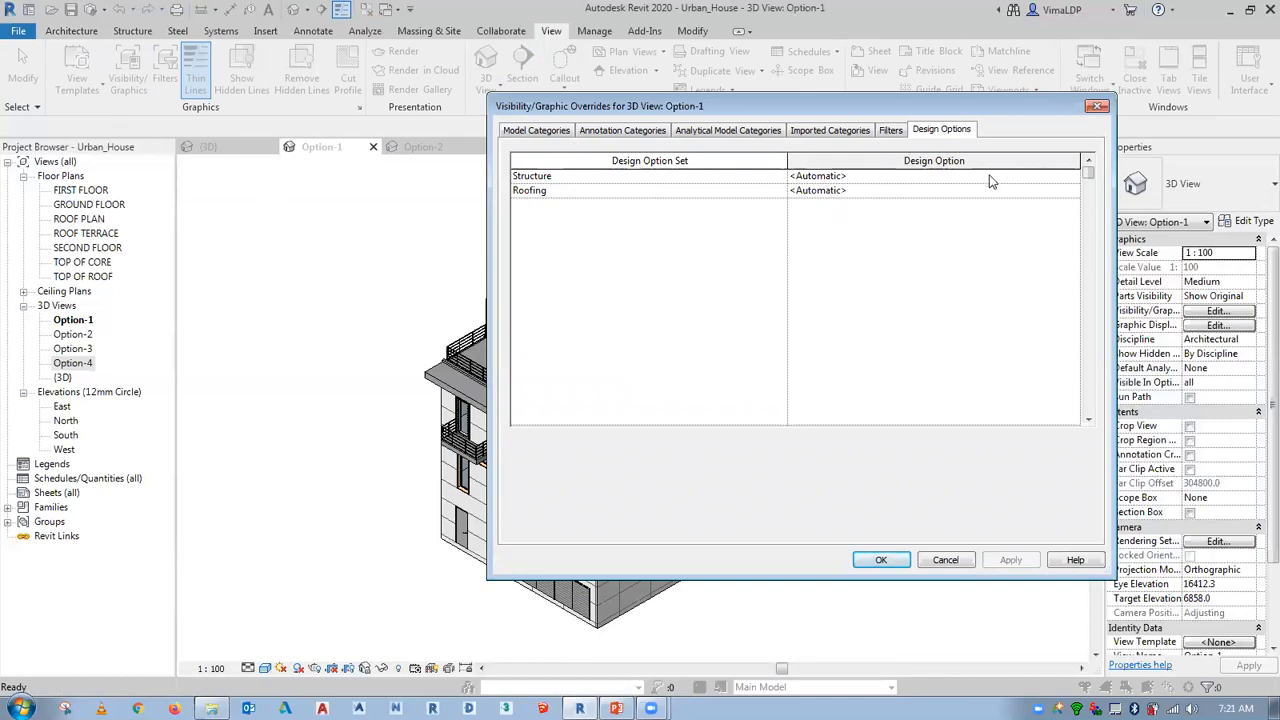
pyautogui.click(1040, 176)
pyautogui.click(1072, 177)
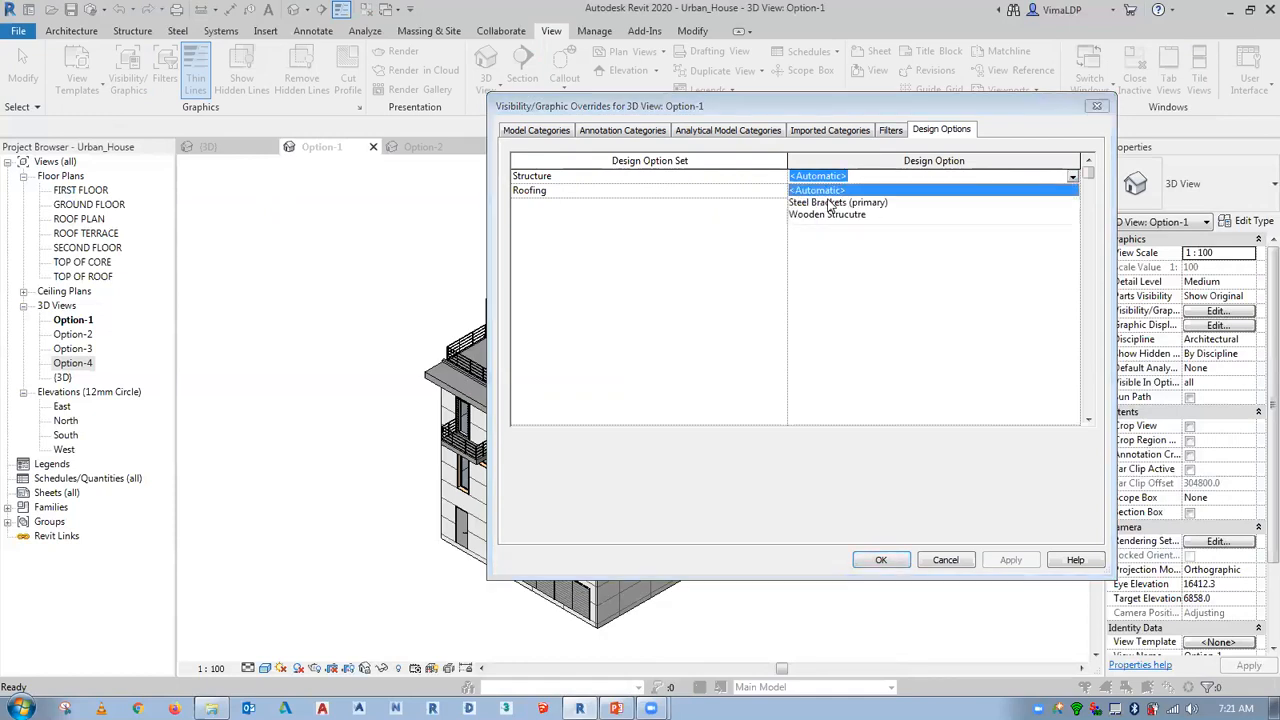
pyautogui.click(966, 206)
pyautogui.click(940, 190)
pyautogui.click(1072, 190)
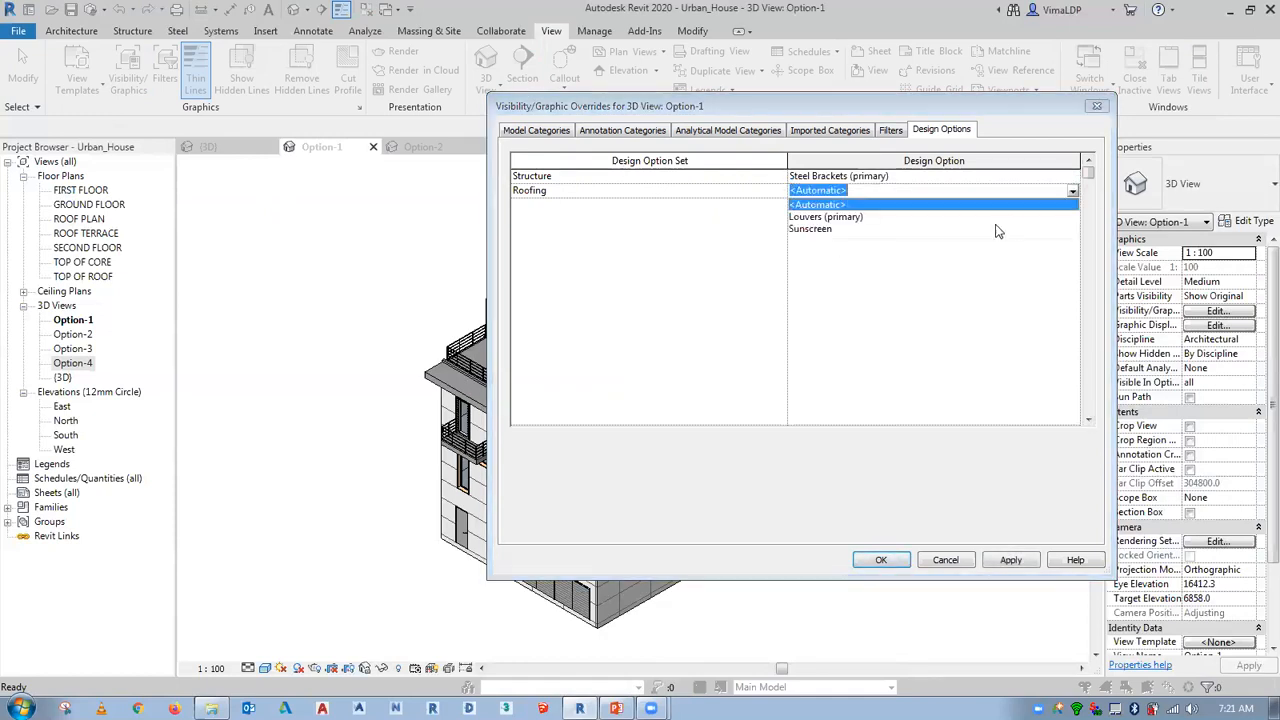
pyautogui.click(862, 229)
pyautogui.click(1072, 191)
pyautogui.click(818, 218)
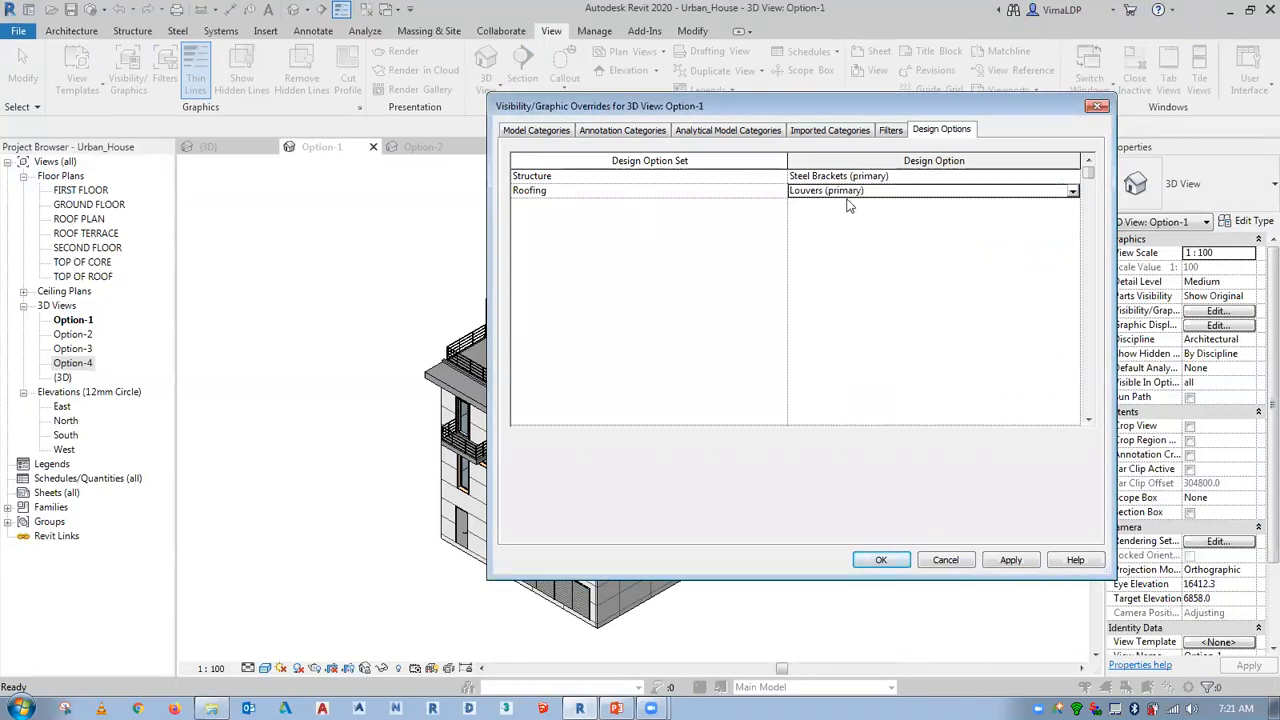
pyautogui.click(1008, 562)
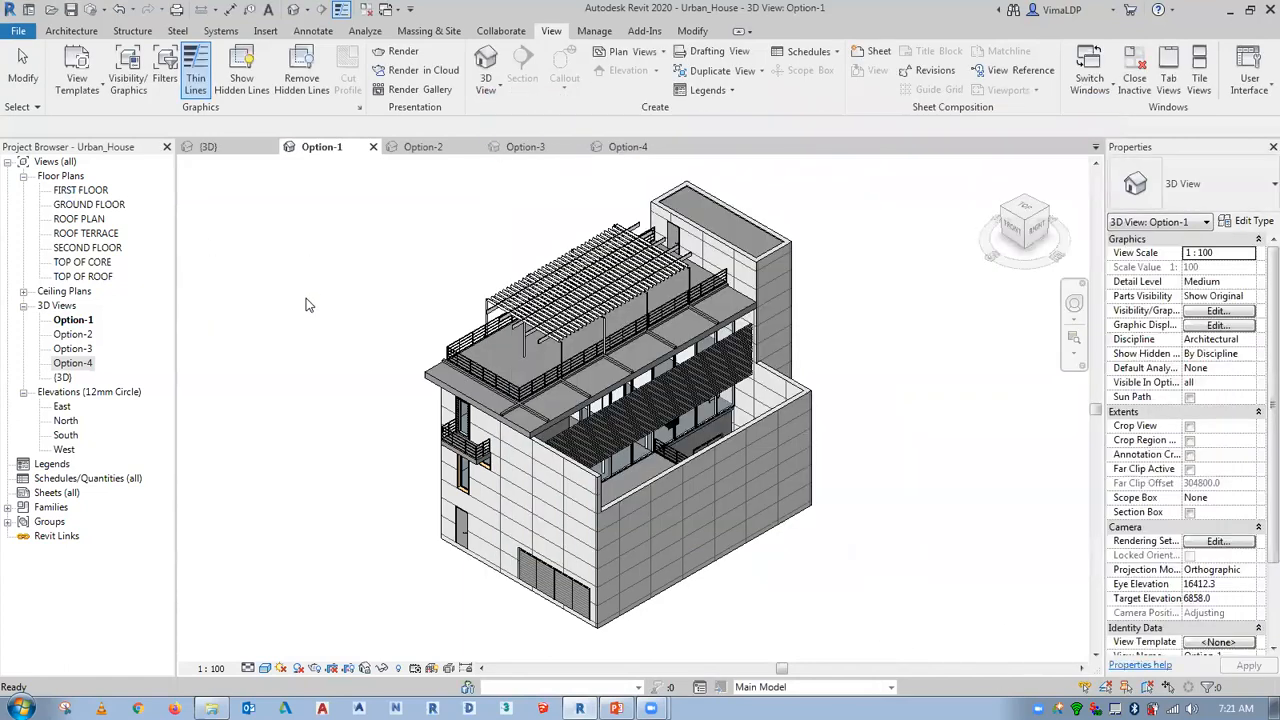
# Close the {3D} view and override the Option-2 view's design options with Steel Brackets for Structure and Sunscreen for Roofing.
pyautogui.click(271, 148)
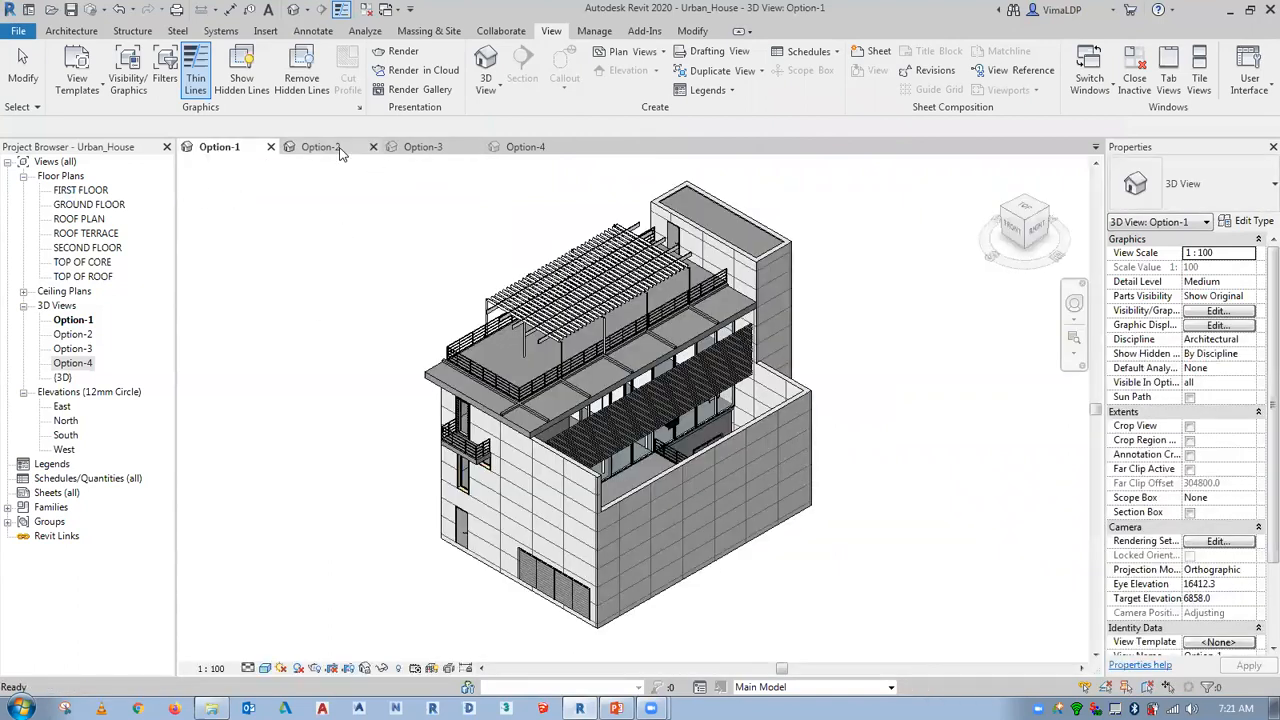
pyautogui.click(333, 147)
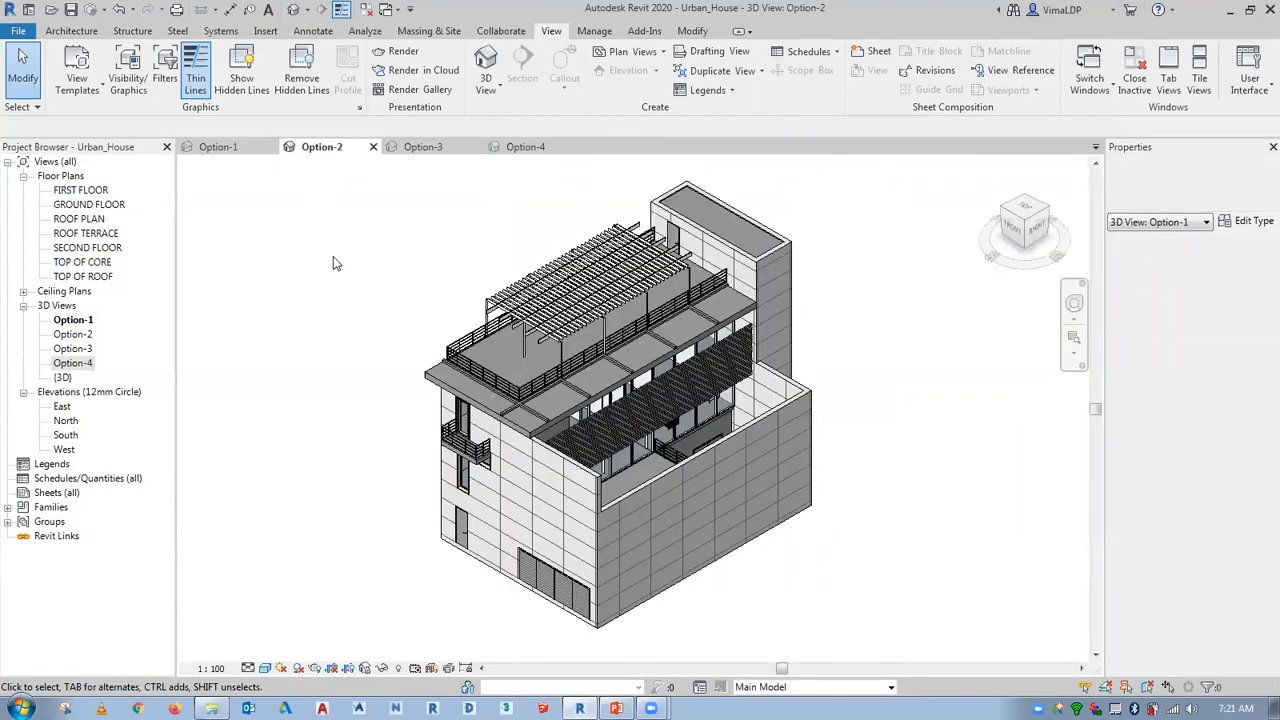
pyautogui.click(120, 78)
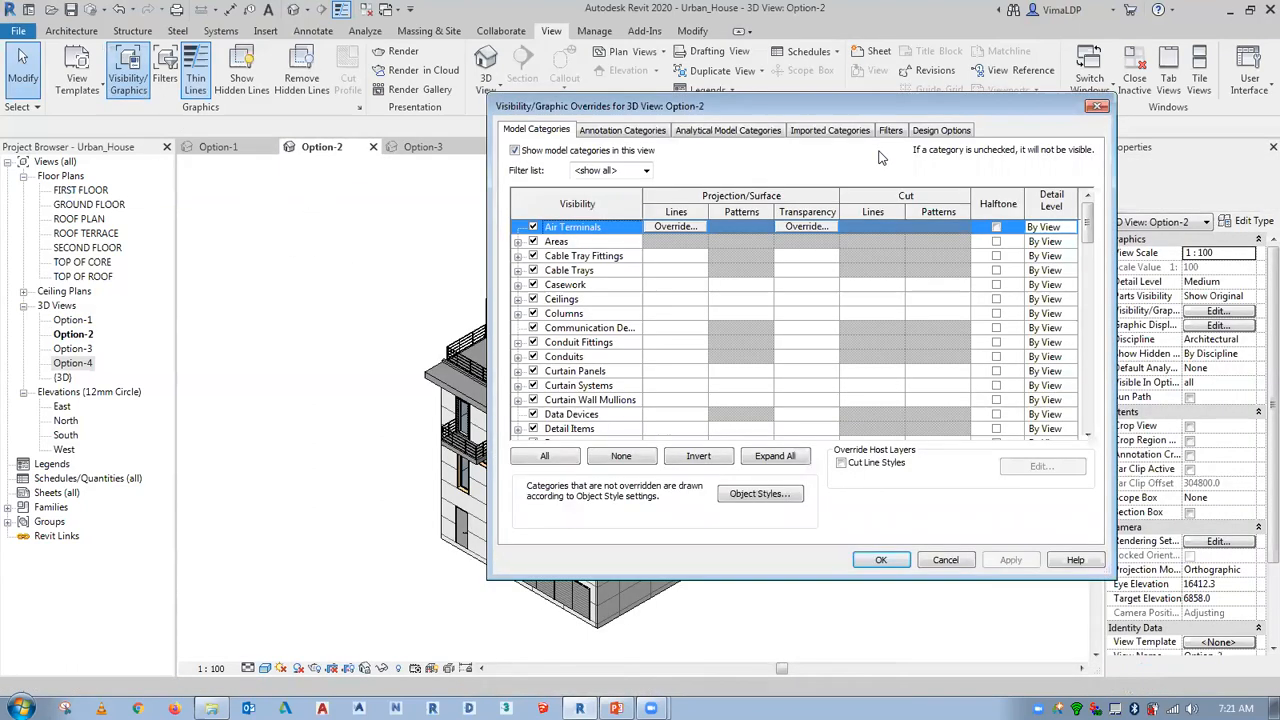
pyautogui.click(941, 130)
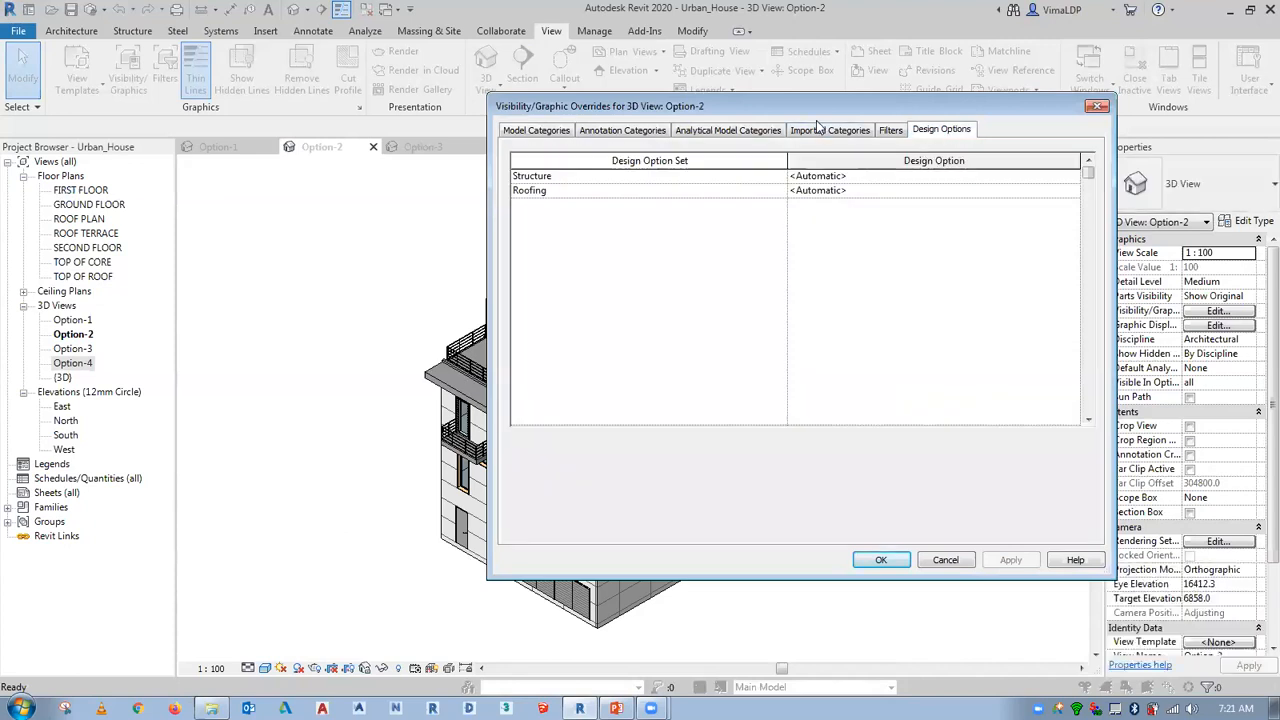
pyautogui.click(1073, 178)
pyautogui.click(1073, 178)
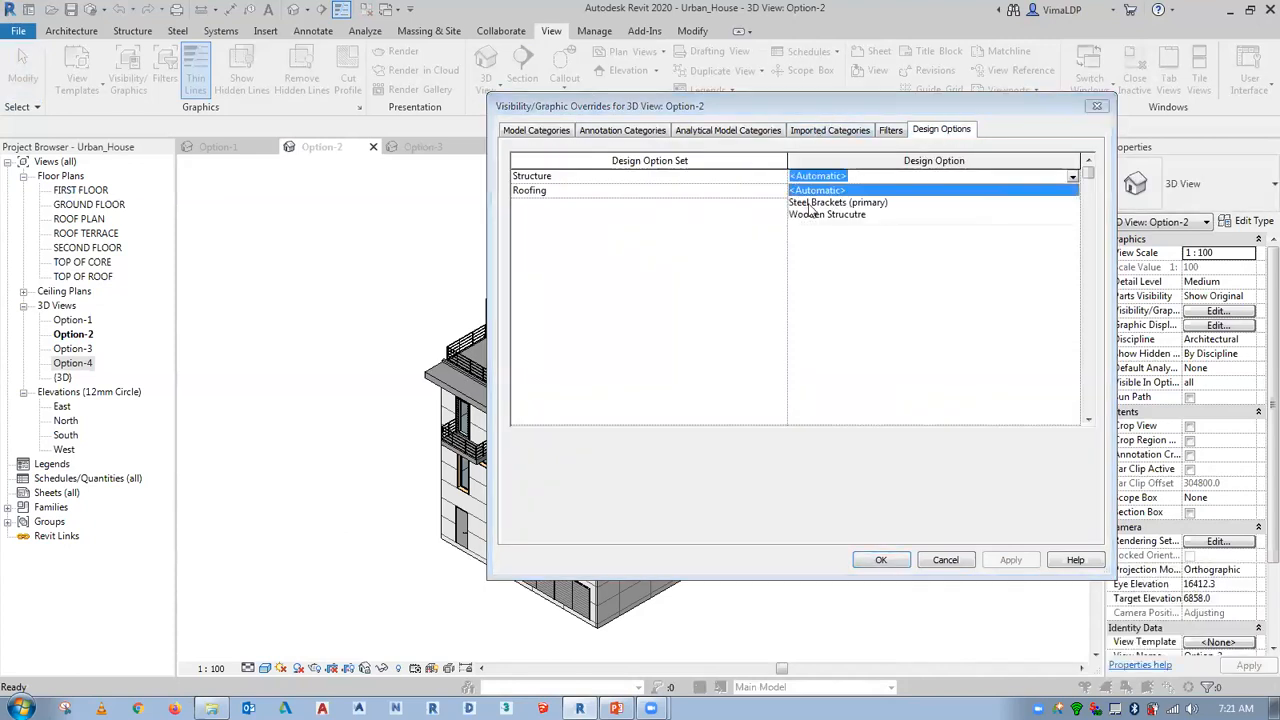
pyautogui.click(815, 203)
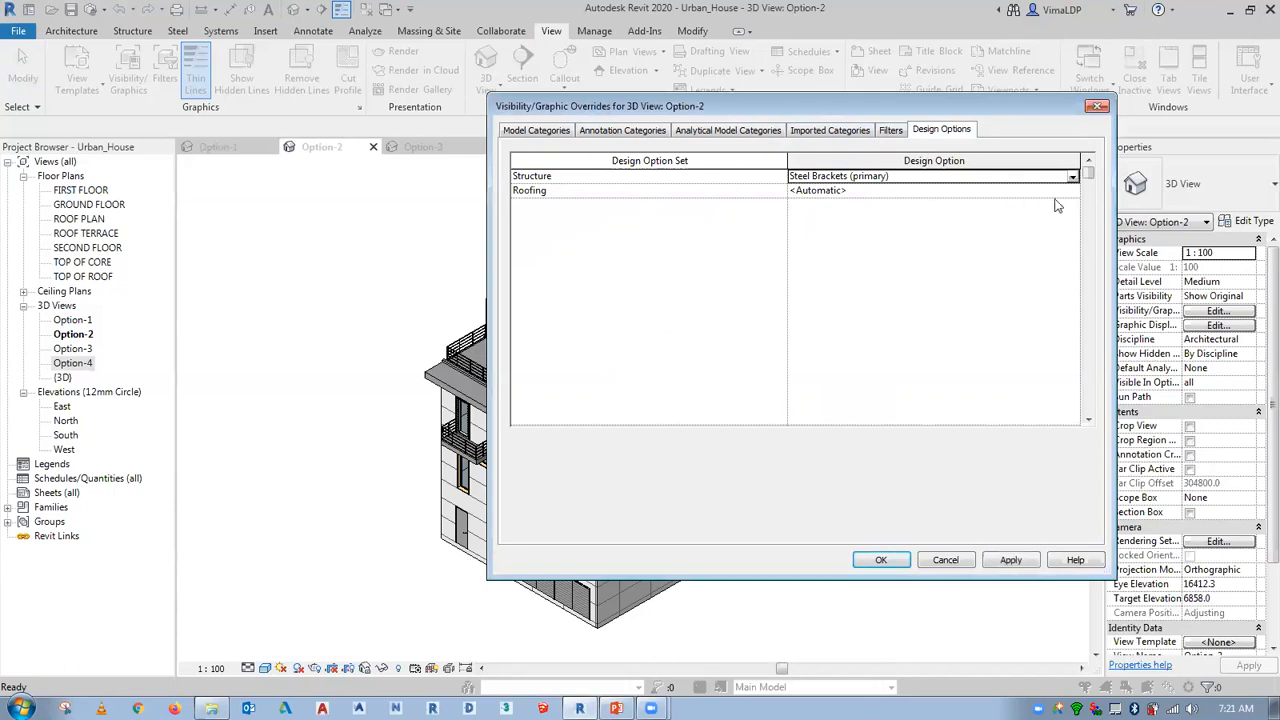
pyautogui.doubleClick(1072, 191)
pyautogui.click(810, 229)
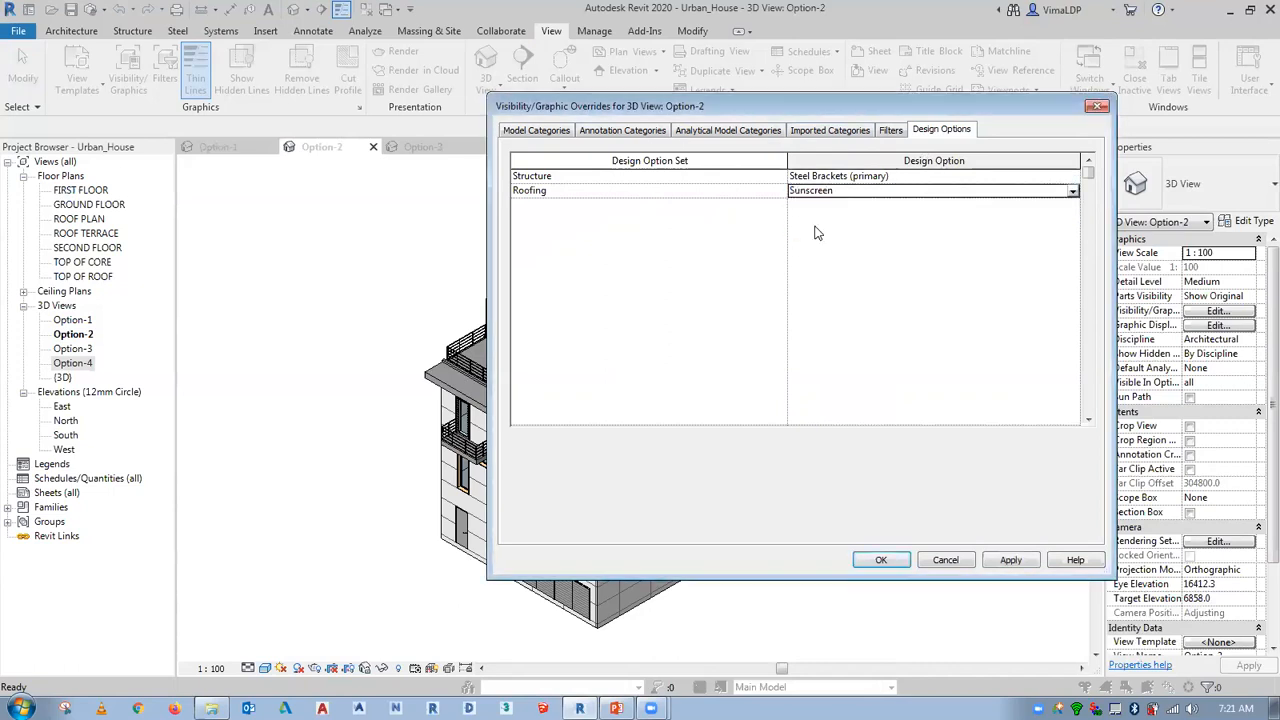
pyautogui.click(890, 558)
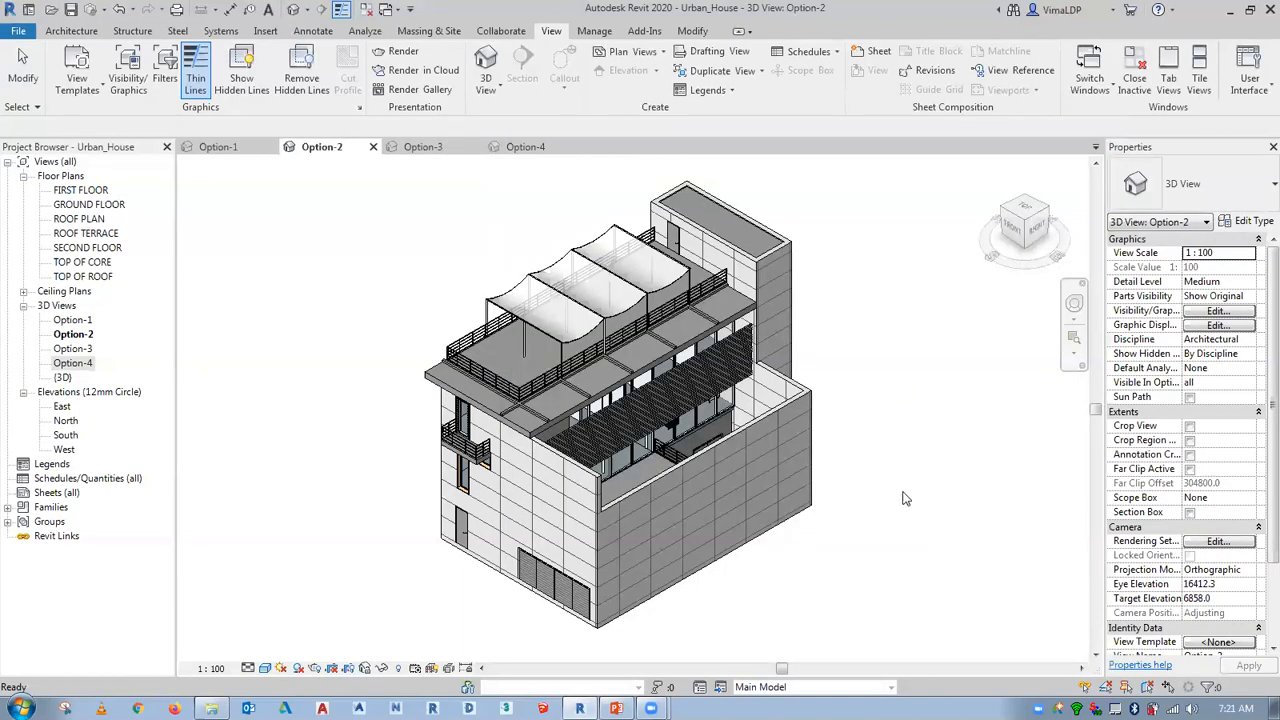
# Override the Option-3 view's design options to show Wooden Strucutre for Structure and Louvers for Roofing.
pyautogui.click(428, 147)
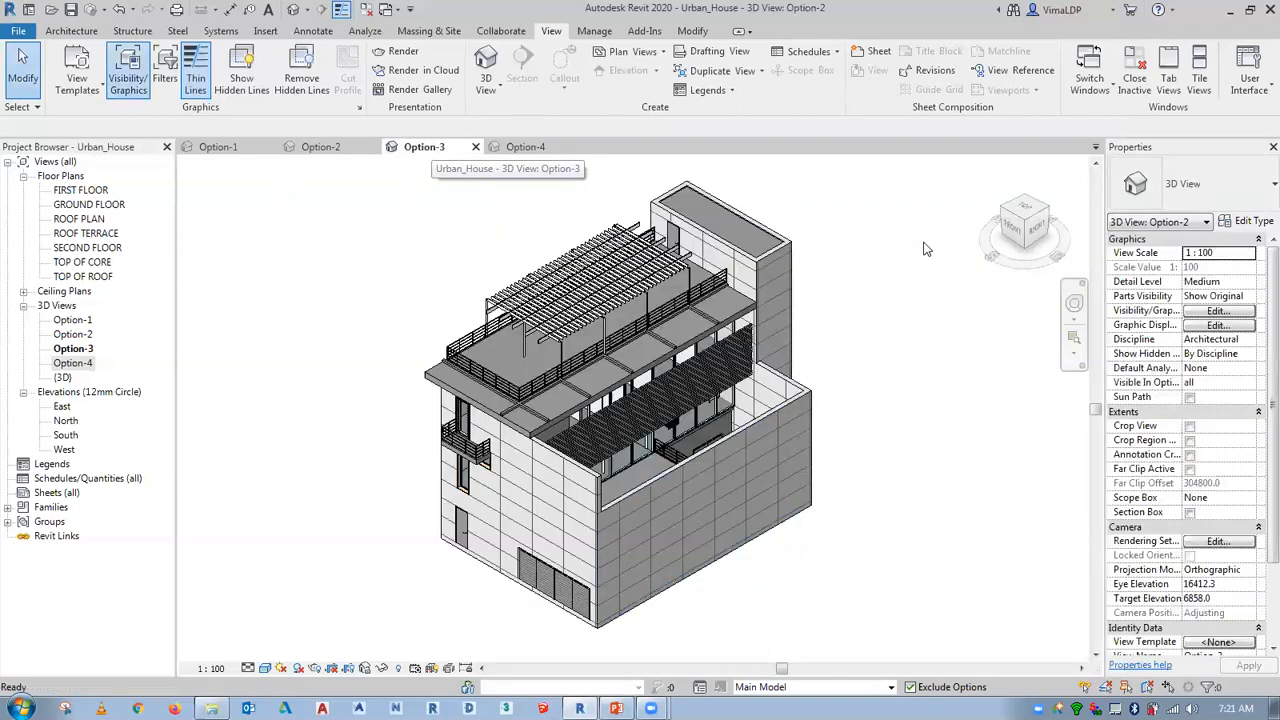
pyautogui.press('v')
pyautogui.press('v')
pyautogui.click(941, 130)
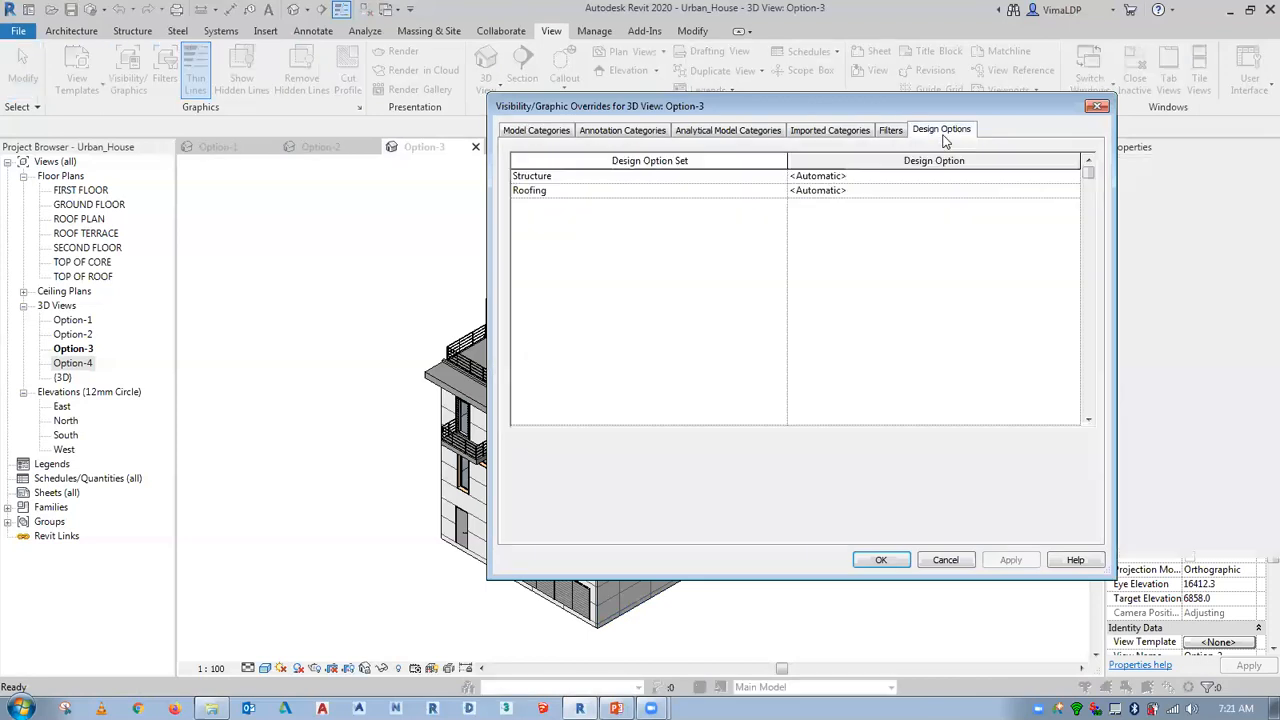
pyautogui.click(1062, 177)
pyautogui.click(1066, 178)
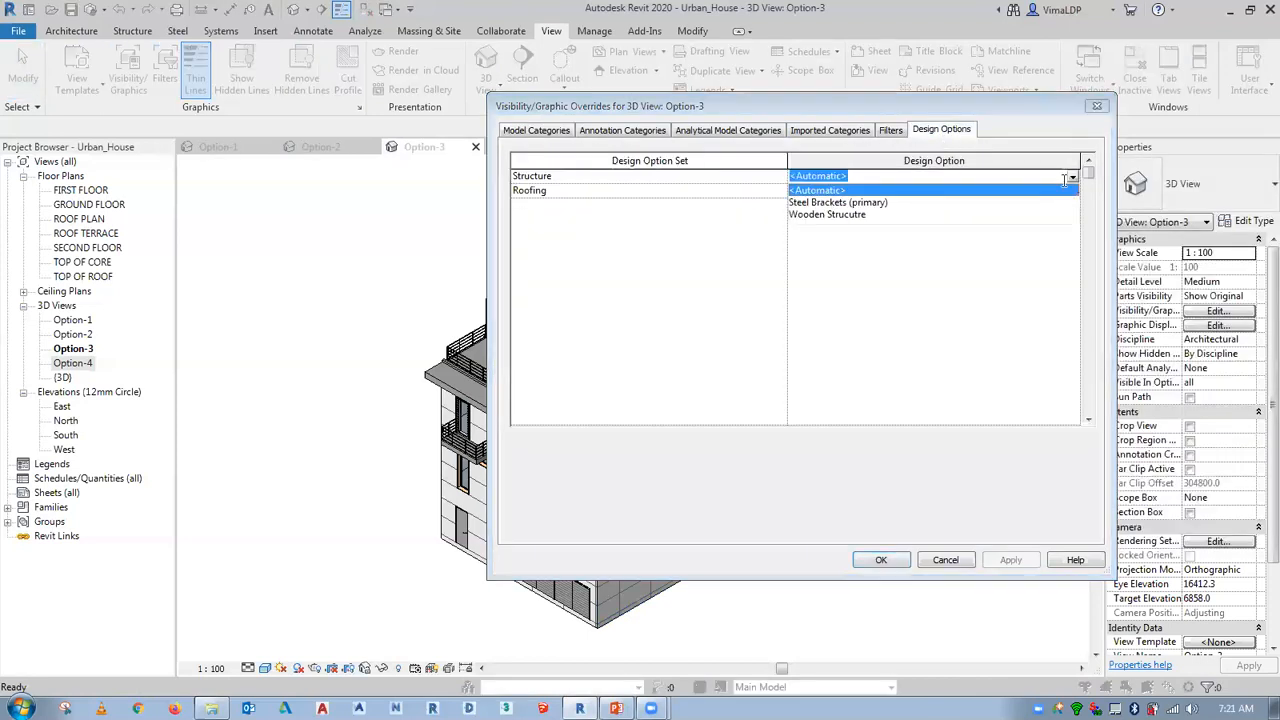
pyautogui.click(805, 215)
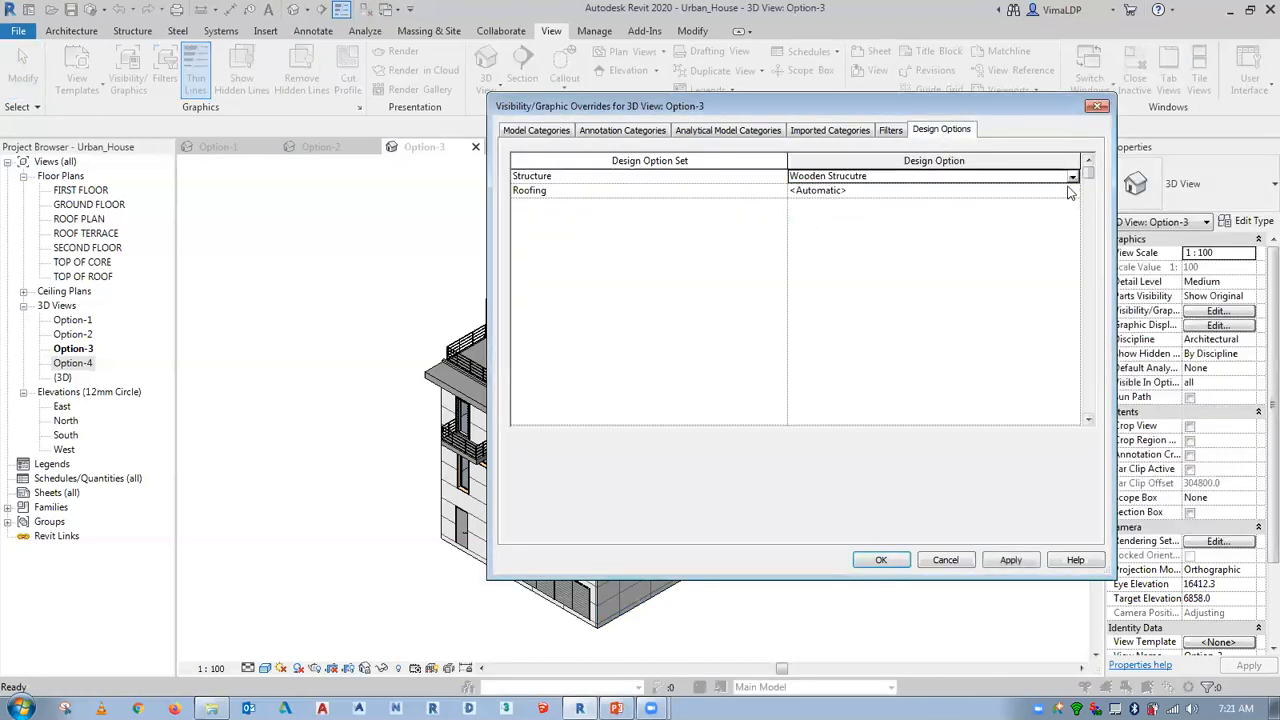
pyautogui.click(1072, 191)
pyautogui.click(843, 218)
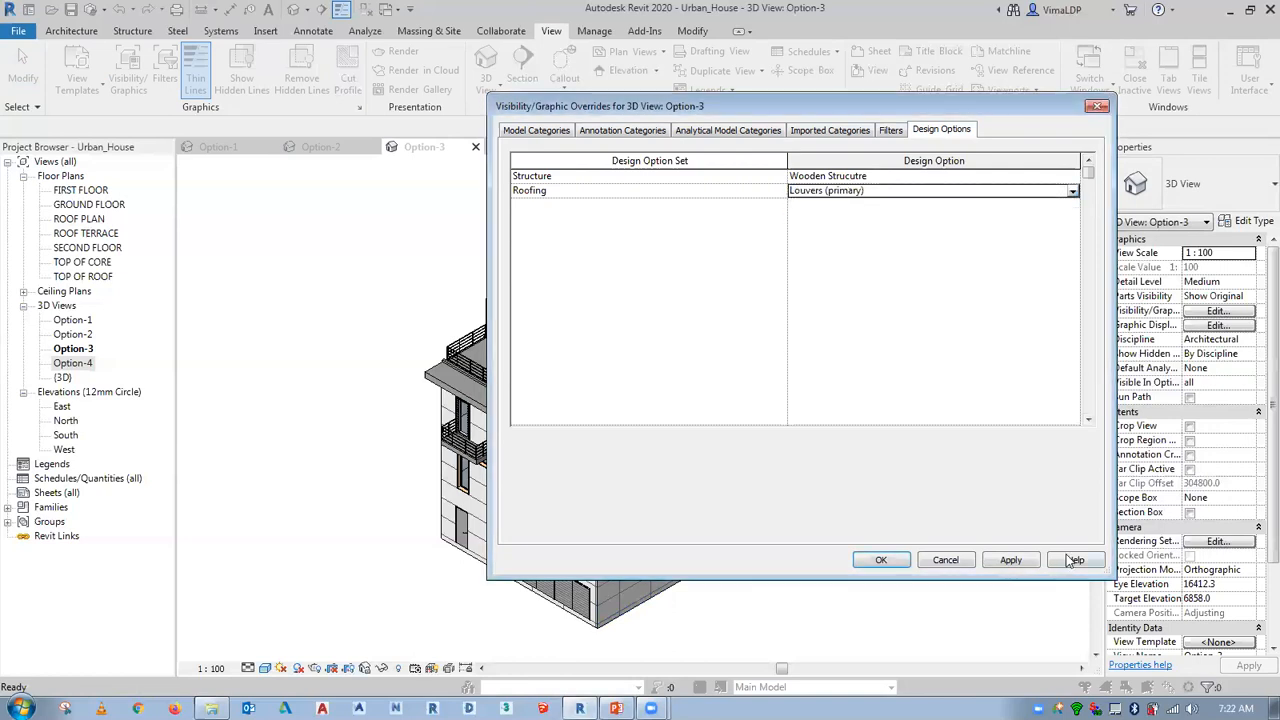
pyautogui.click(866, 560)
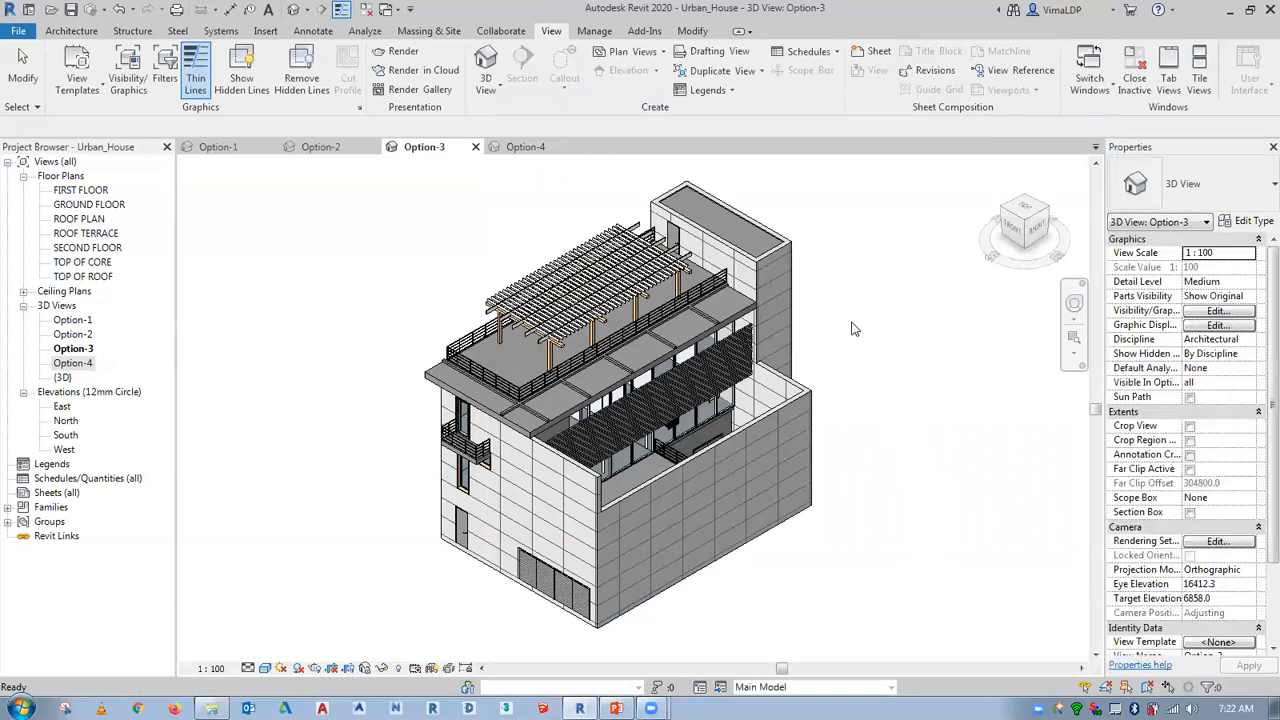
# Override the Option-4 view's design options to show Wooden Strucutre for Structure and Sunscreen for Roofing.
pyautogui.click(526, 147)
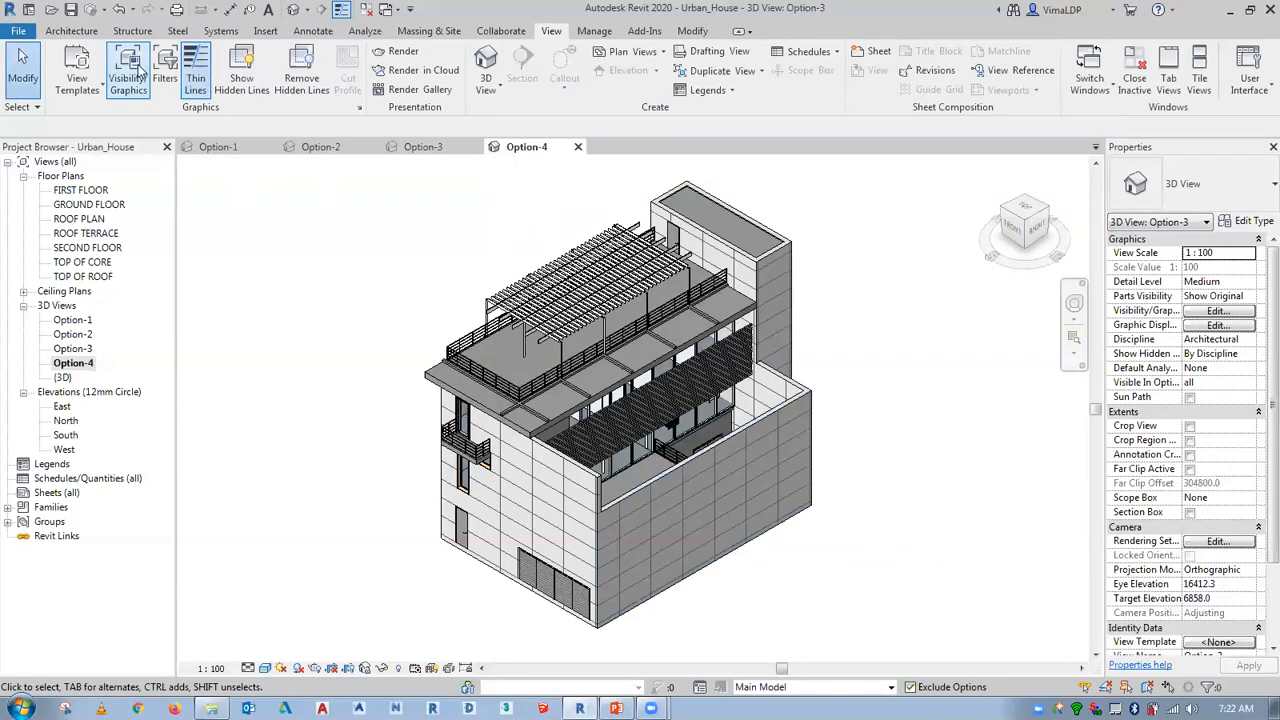
pyautogui.press('v')
pyautogui.press('g')
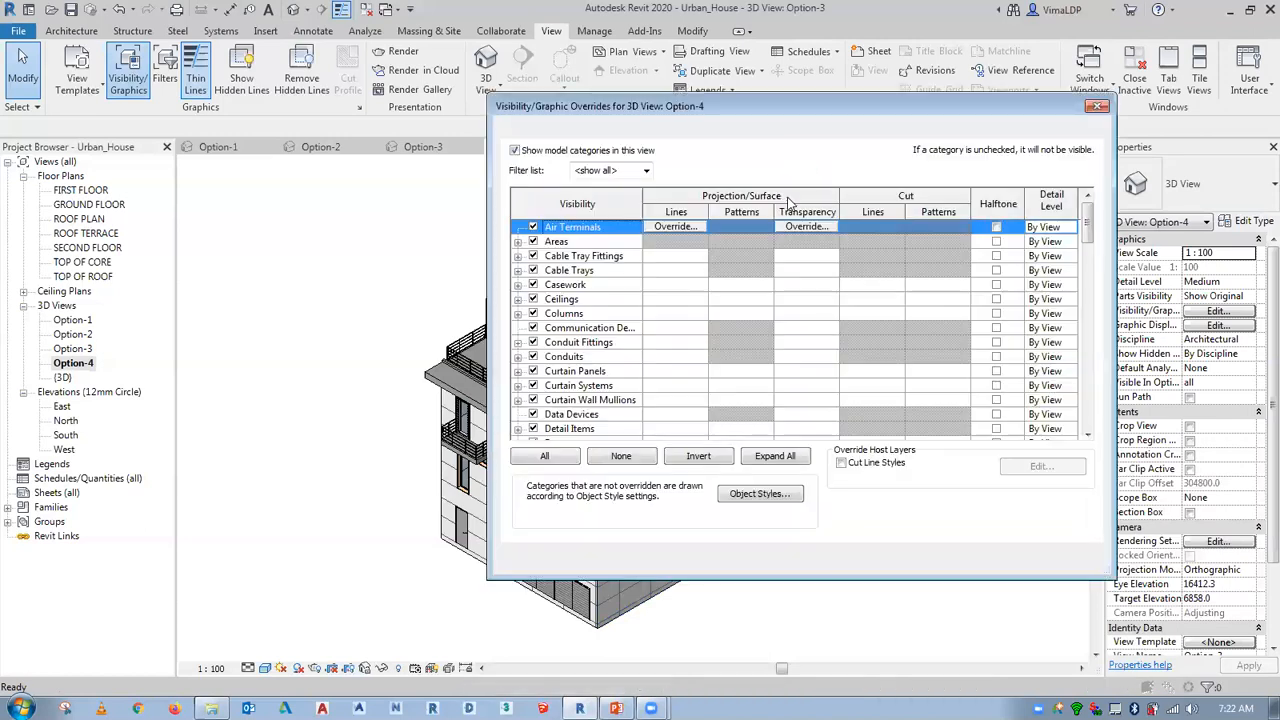
pyautogui.click(941, 131)
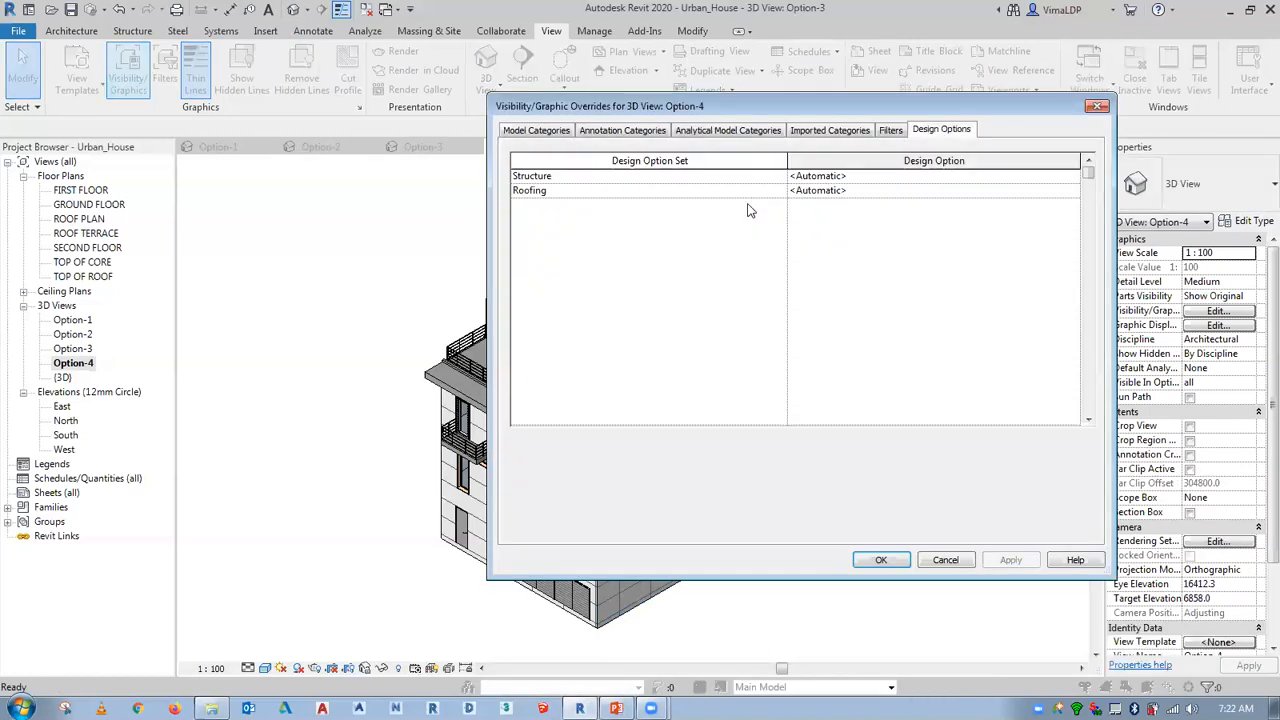
pyautogui.click(1073, 177)
pyautogui.click(830, 215)
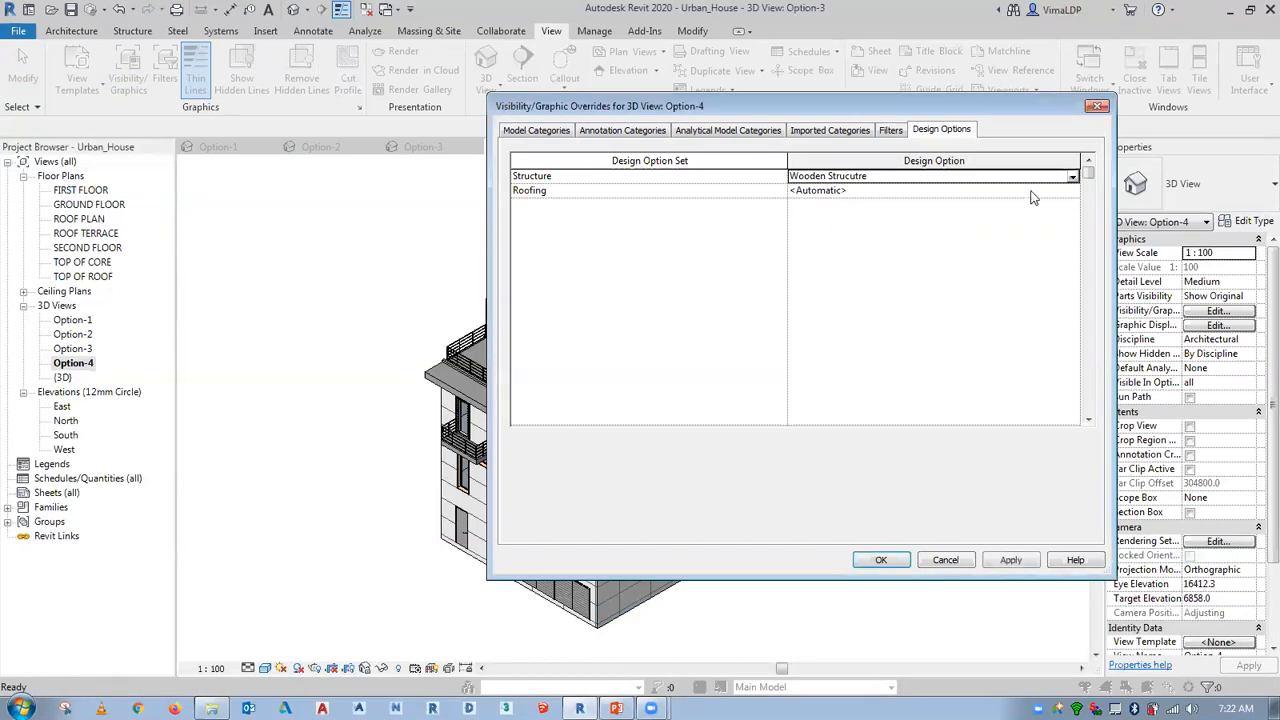
pyautogui.click(1075, 191)
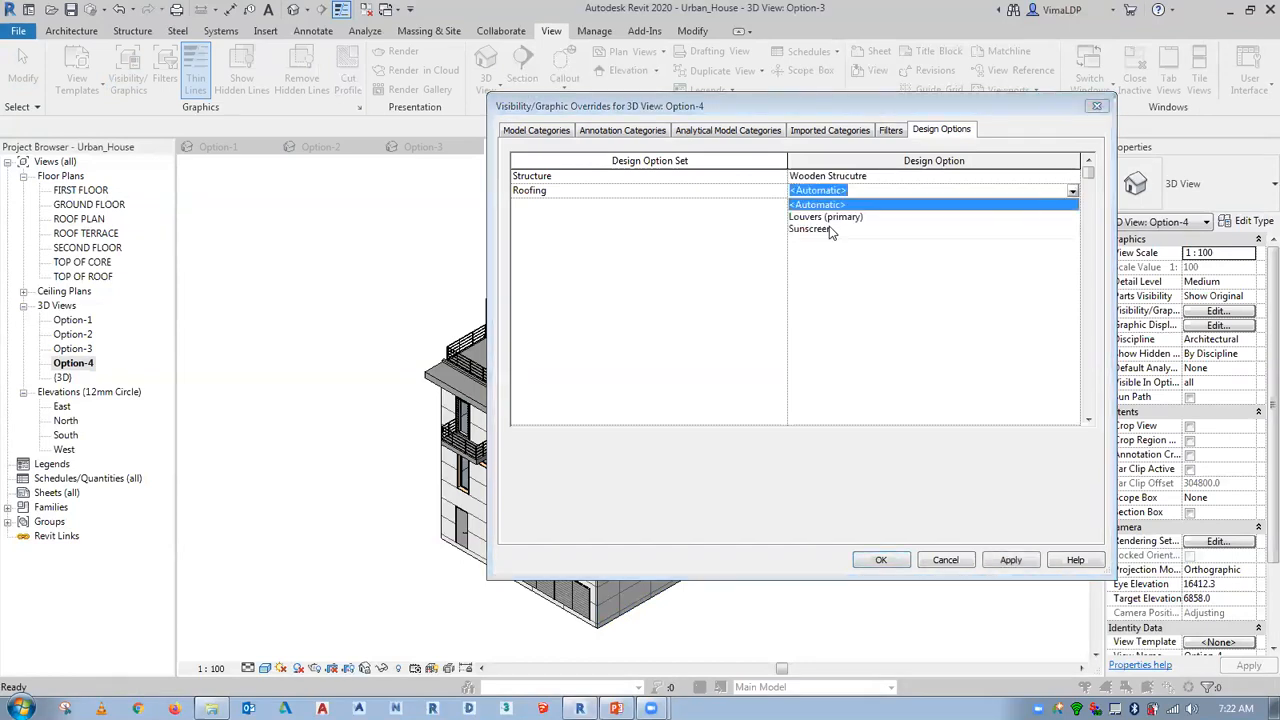
pyautogui.click(832, 229)
pyautogui.click(876, 560)
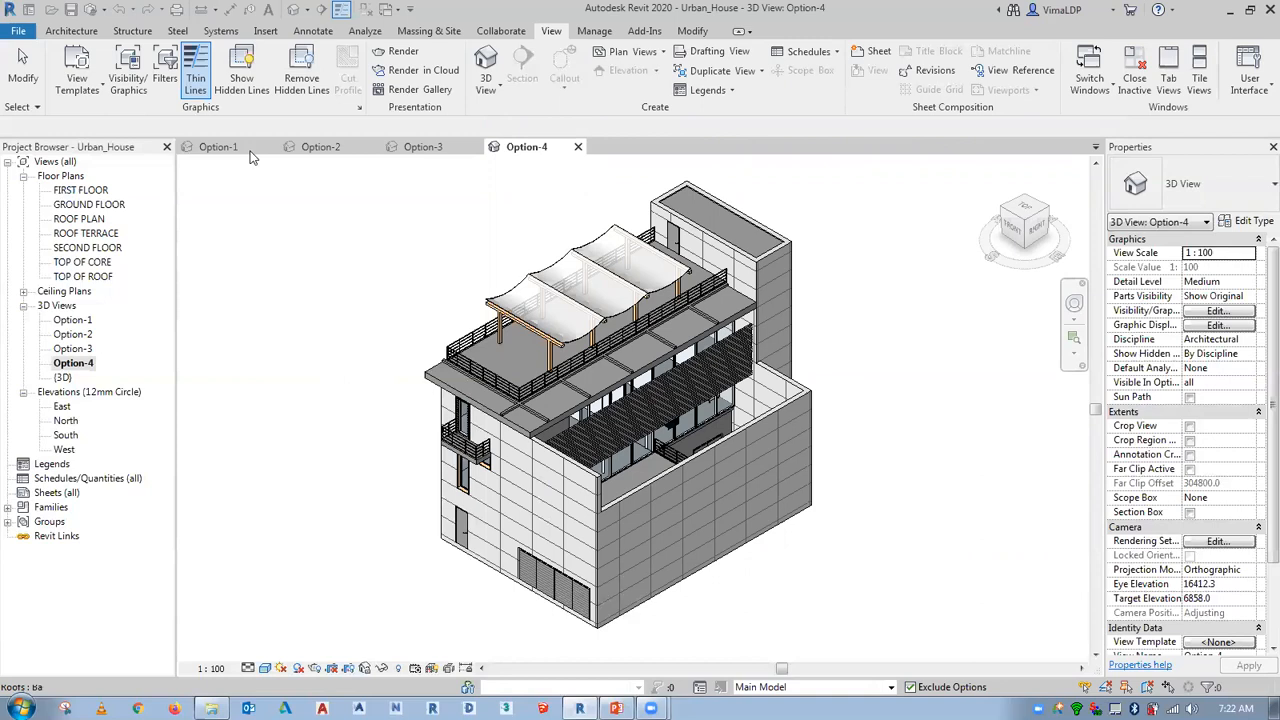
# Tile the four open option views and frame the roof terrace canopy closely in Option-4 and Option-3.
pyautogui.click(1200, 78)
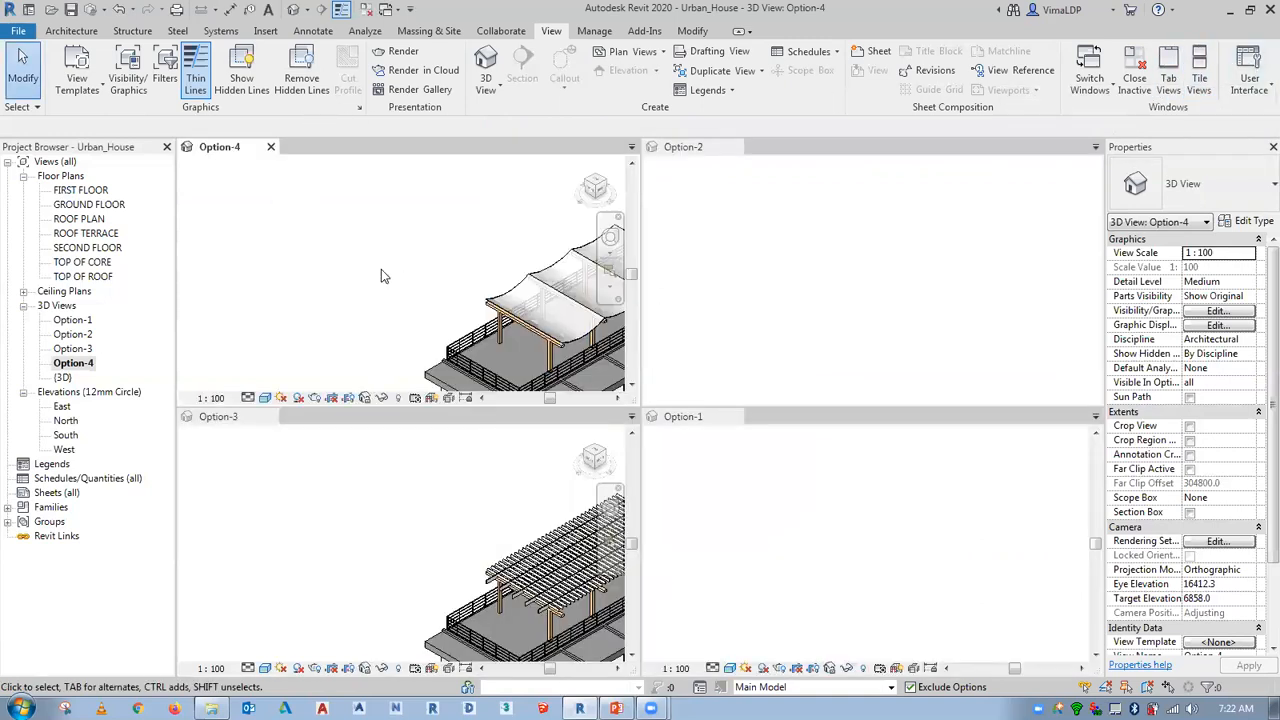
pyautogui.scroll(3, 275, 280)
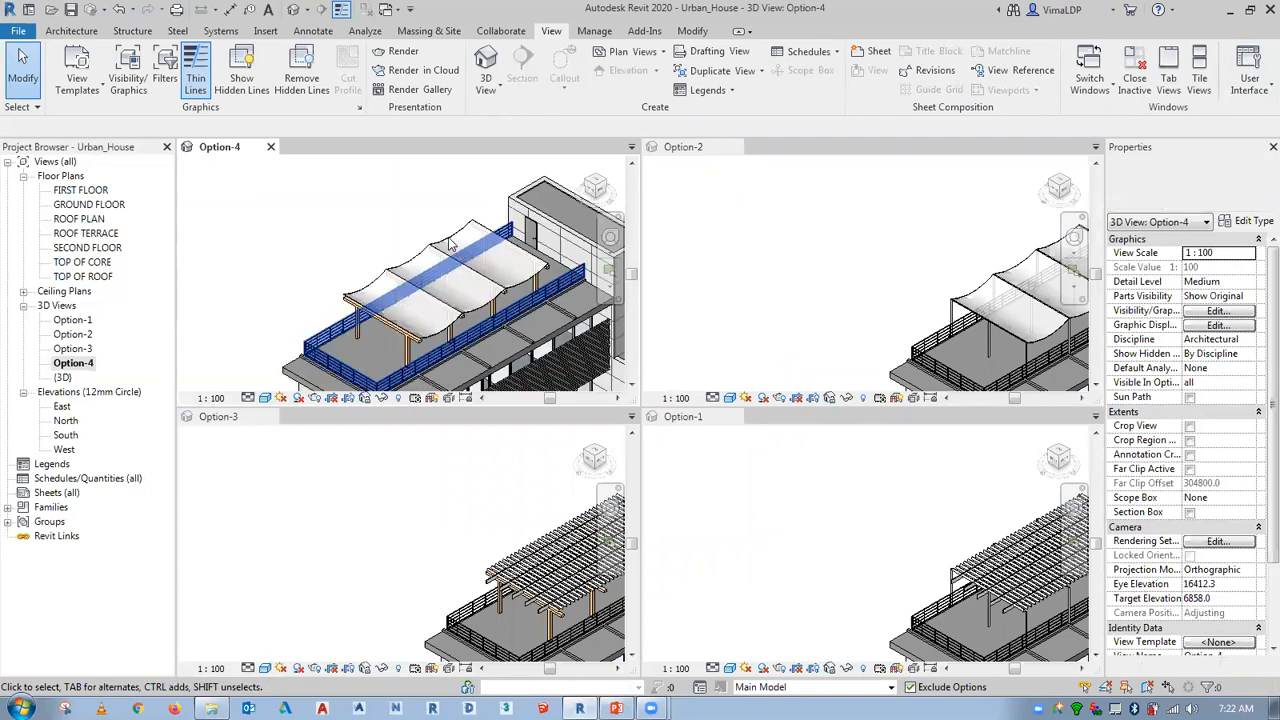
pyautogui.moveTo(450, 262); pyautogui.dragTo(416, 252, button='middle')
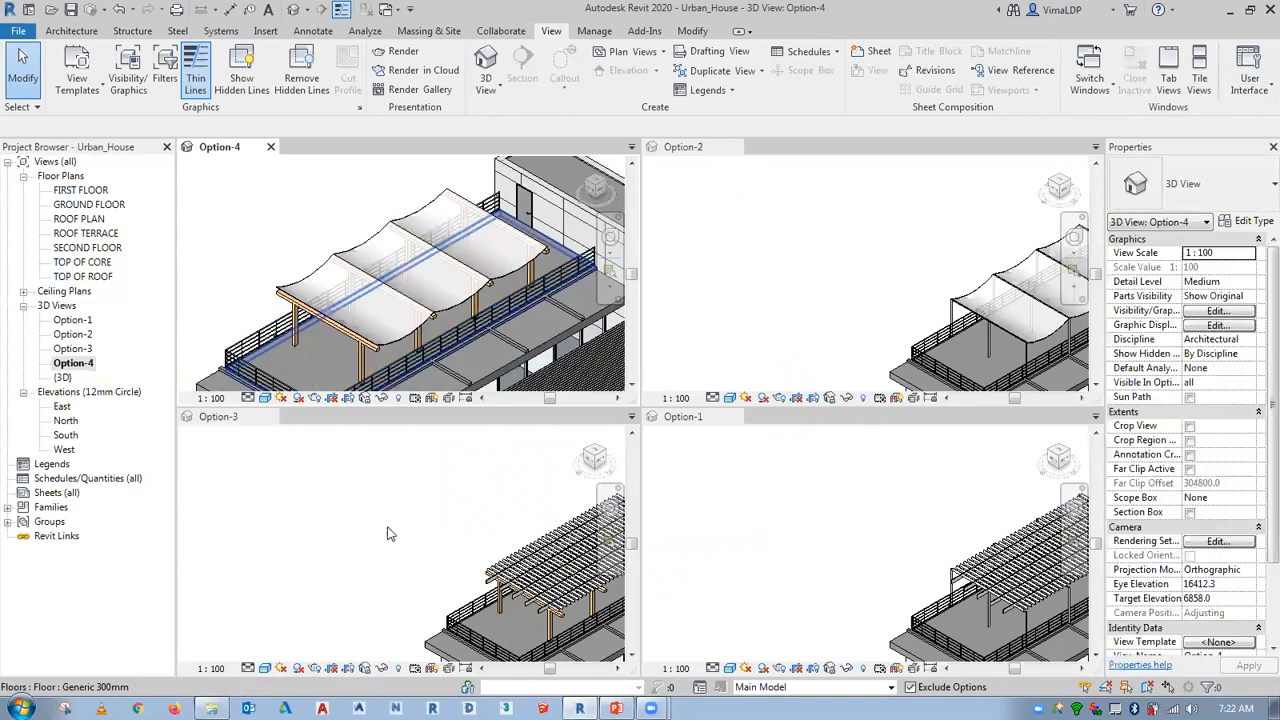
pyautogui.scroll(4, 400, 515)
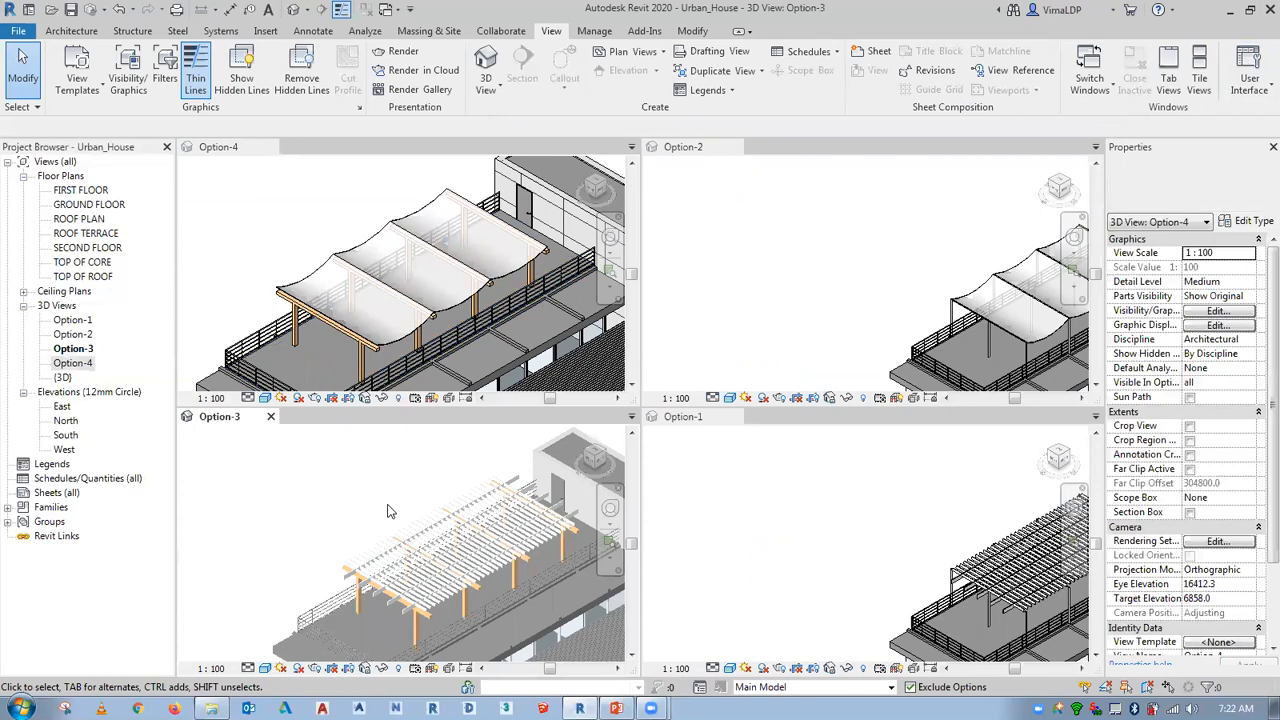
pyautogui.moveTo(396, 511); pyautogui.dragTo(377, 500, button='middle')
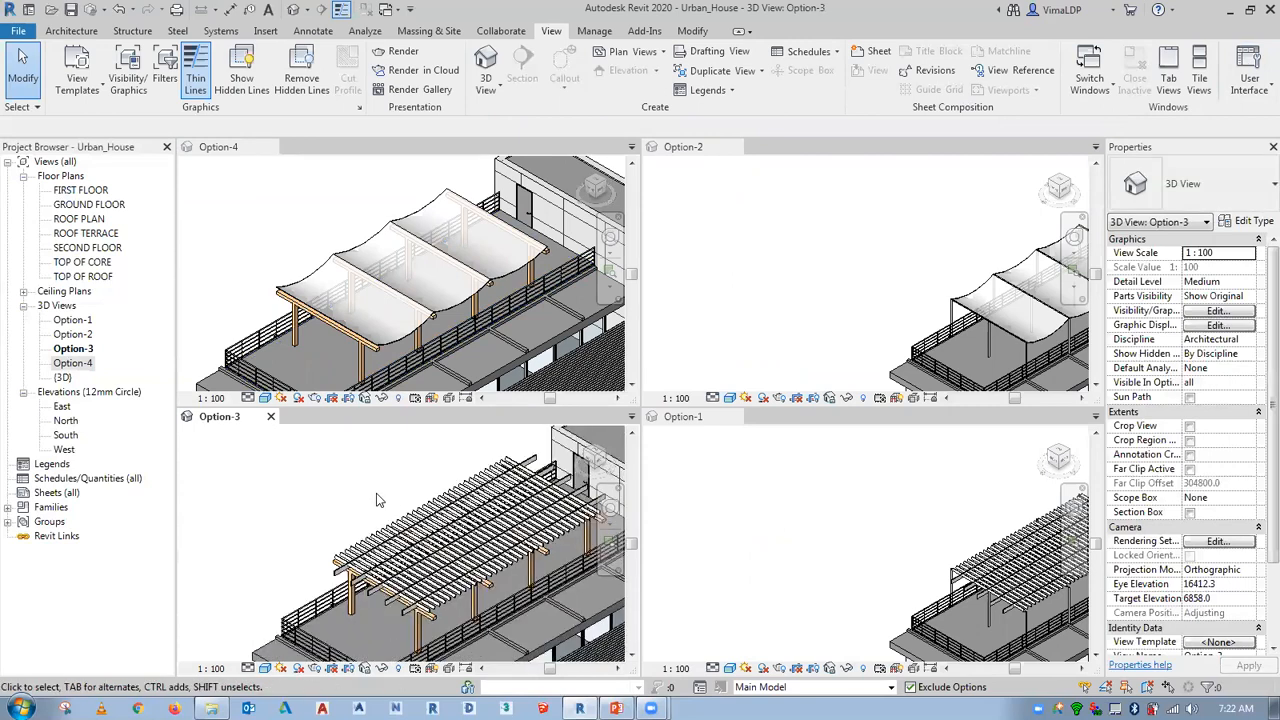
pyautogui.scroll(2, 377, 505)
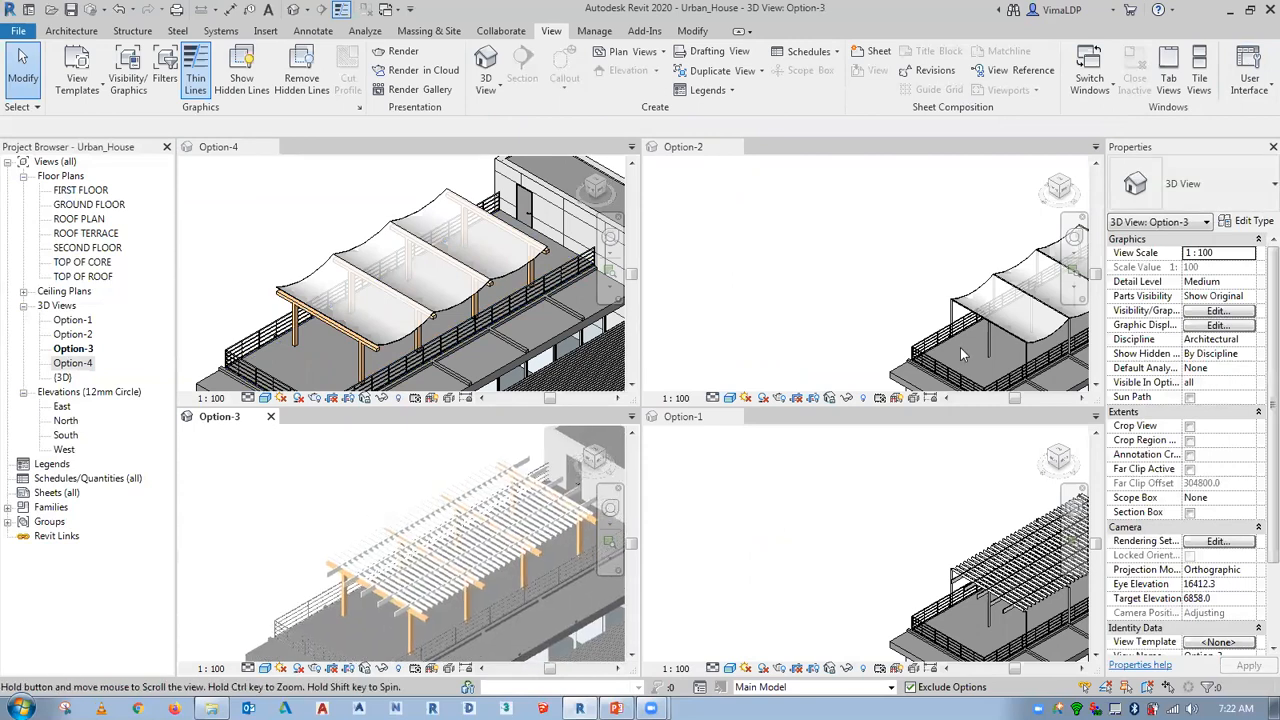
# Frame the roof terrace canopy in the Option-2 and Option-1 views to match the other tiled views.
pyautogui.scroll(3, 850, 265)
pyautogui.moveTo(848, 256)
pyautogui.mouseDown(button='middle')
pyautogui.moveTo(771, 239)
pyautogui.moveTo(778, 263)
pyautogui.moveTo(754, 260)
pyautogui.mouseUp(button='middle')
pyautogui.scroll(1, 771, 239)
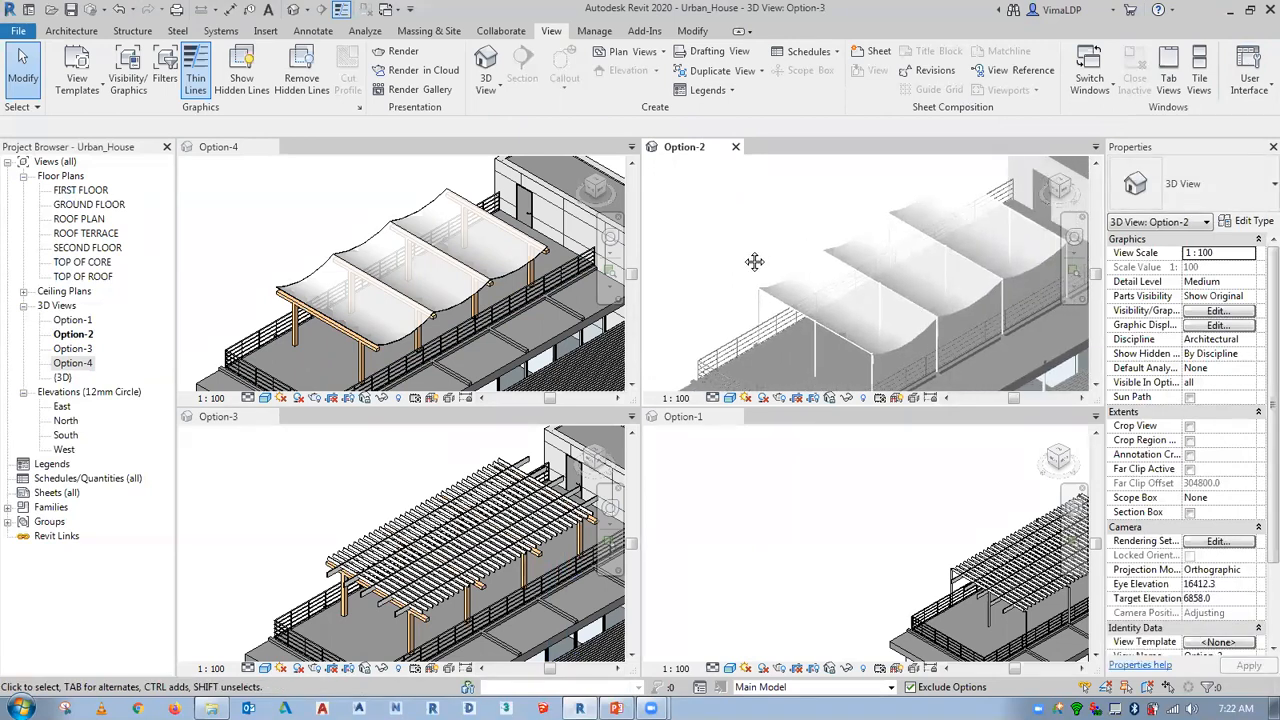
pyautogui.moveTo(335, 516); pyautogui.dragTo(313, 526, button='middle')
pyautogui.moveTo(771, 537); pyautogui.dragTo(730, 540, button='middle')
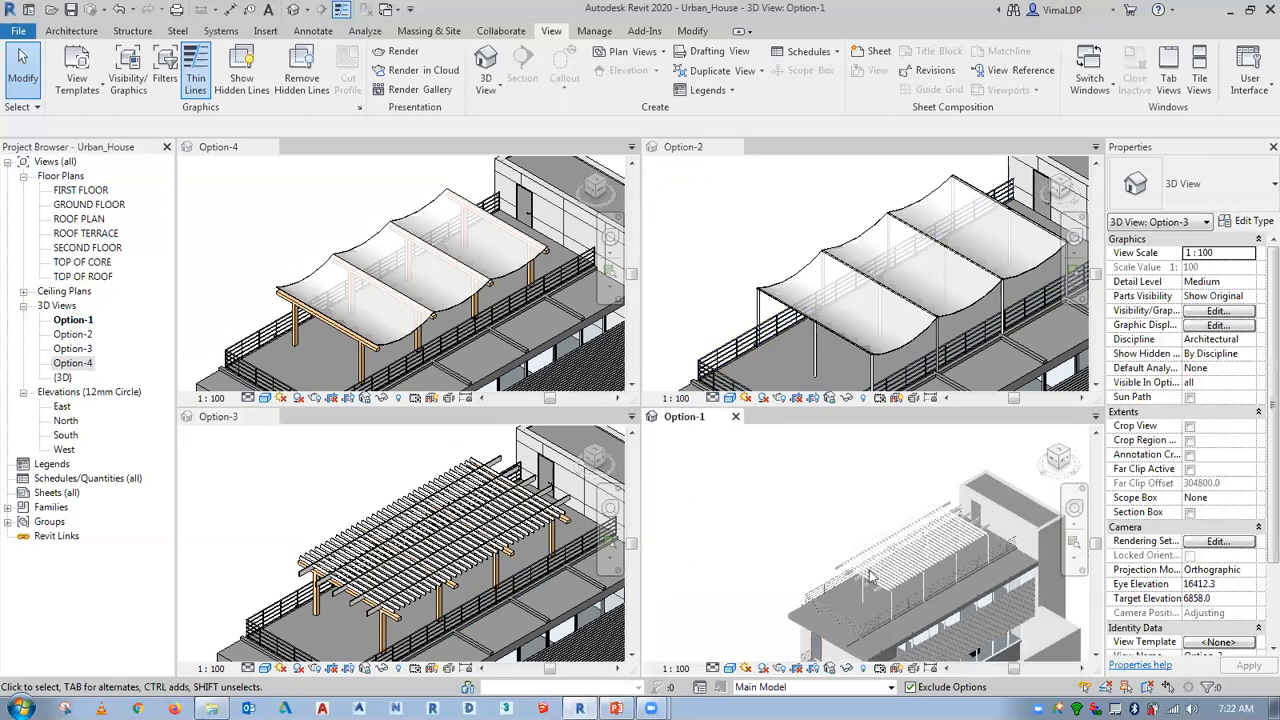
pyautogui.scroll(1, 875, 577)
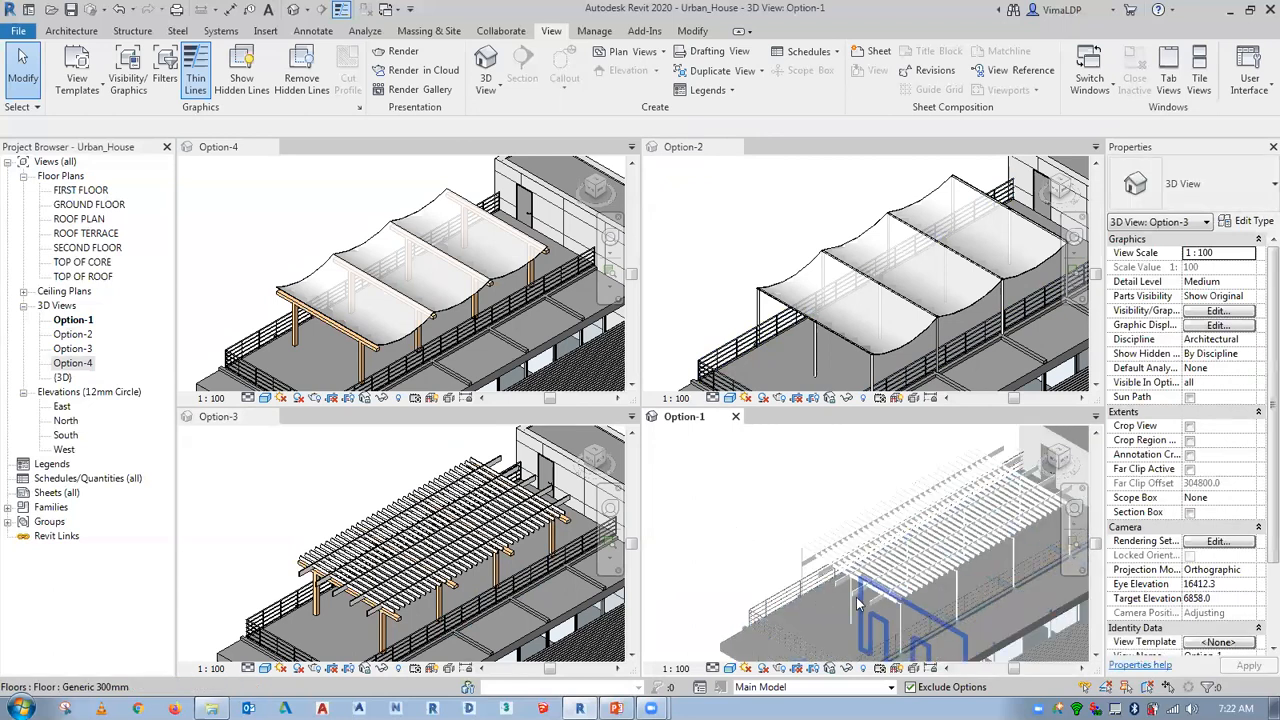
pyautogui.moveTo(874, 600); pyautogui.dragTo(836, 600, button='middle')
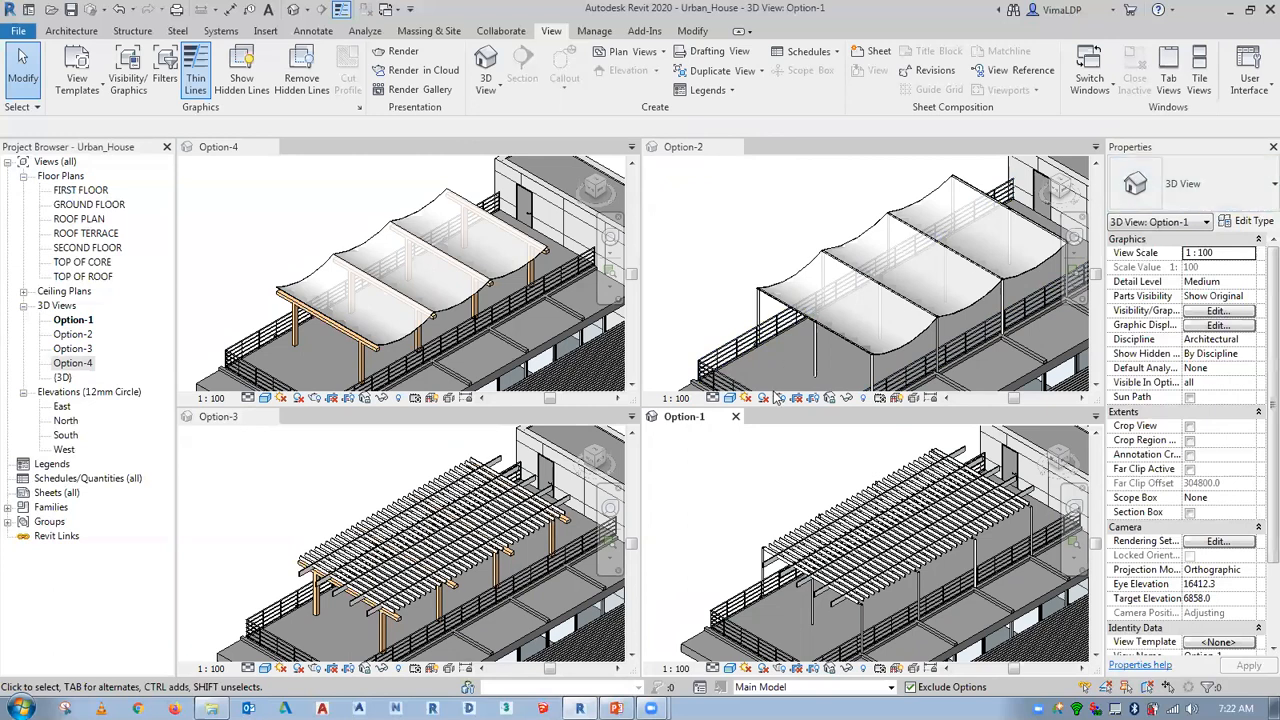
# Open the {3D} view, float it as a separate window over the tiled views and make that window taller.
pyautogui.click(62, 378)
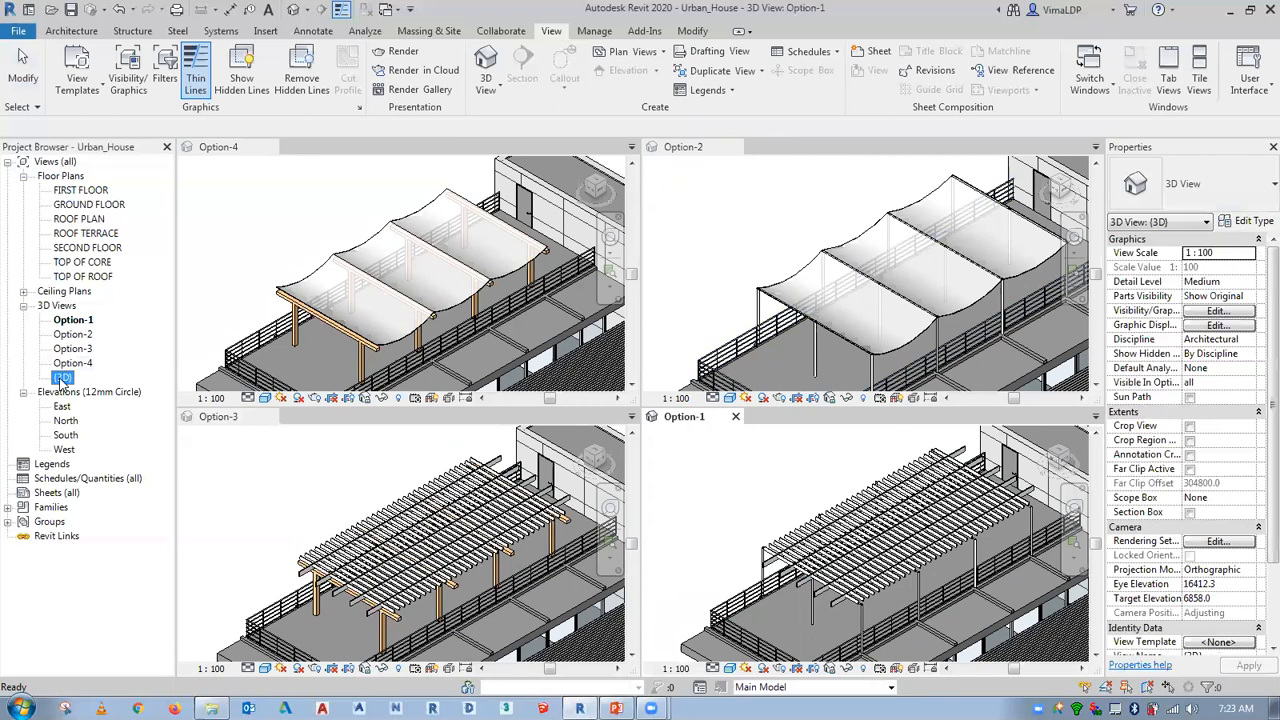
pyautogui.rightClick(62, 378)
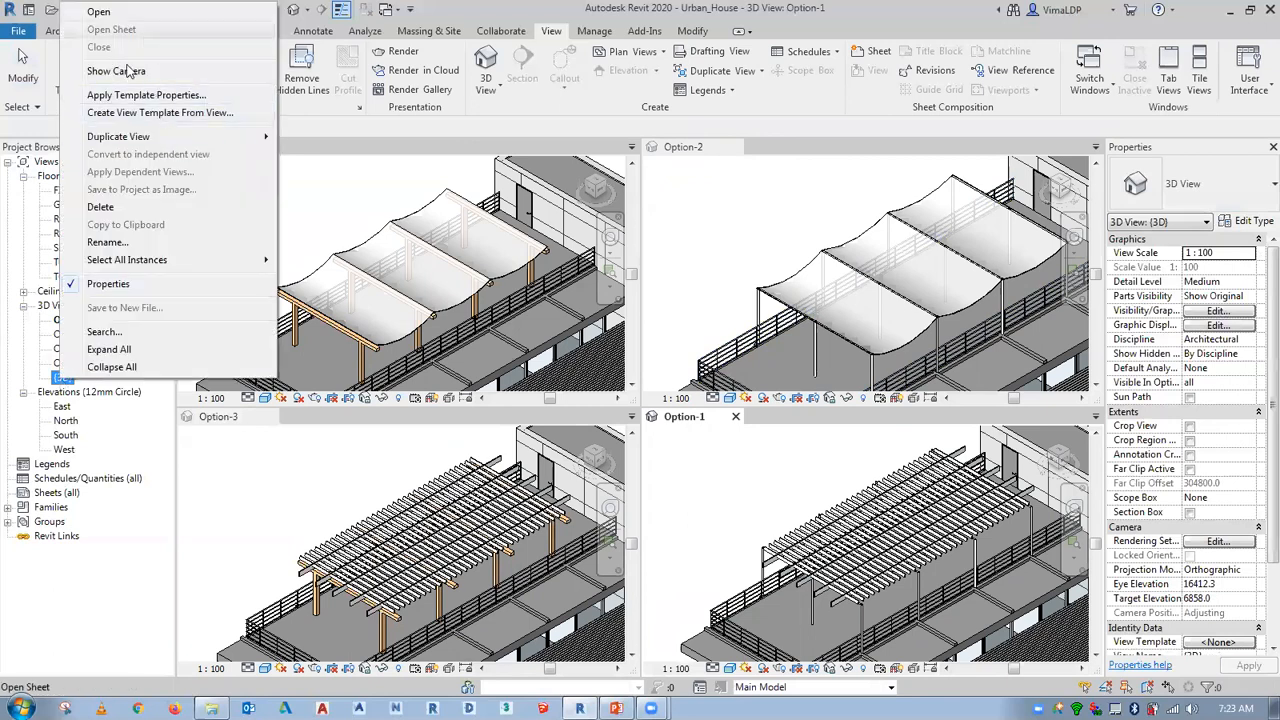
pyautogui.click(122, 13)
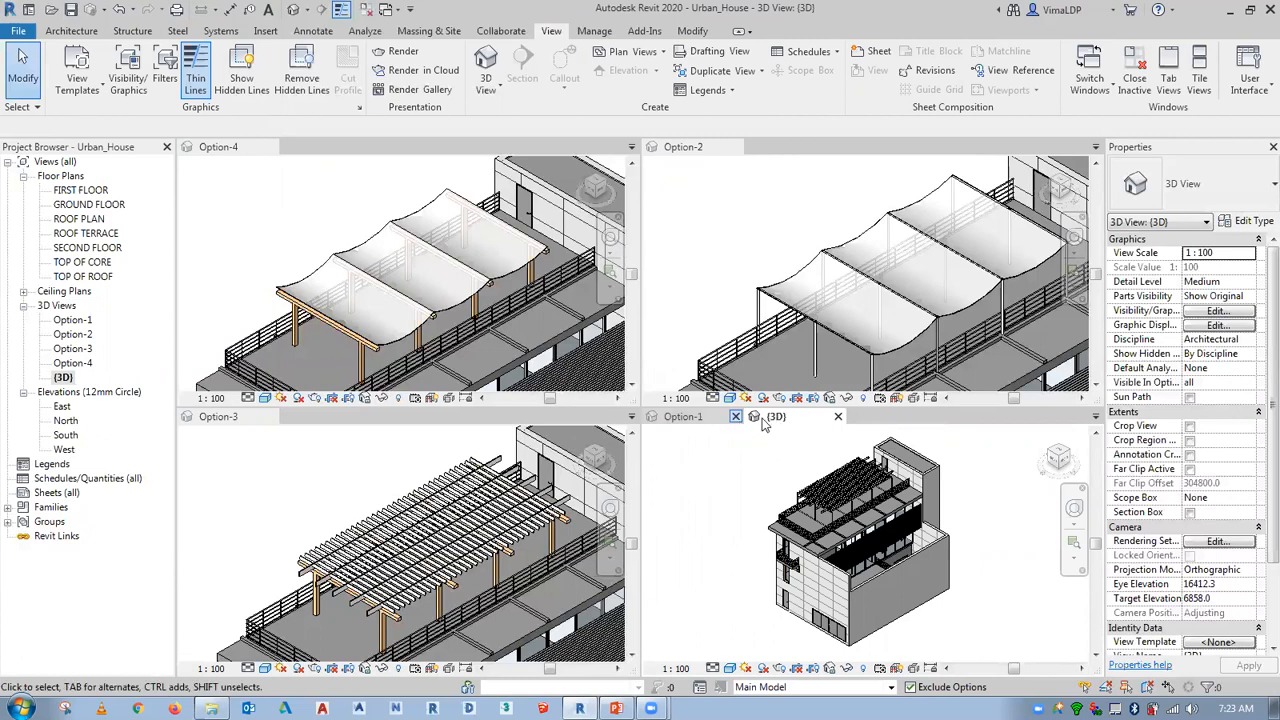
pyautogui.click(838, 416)
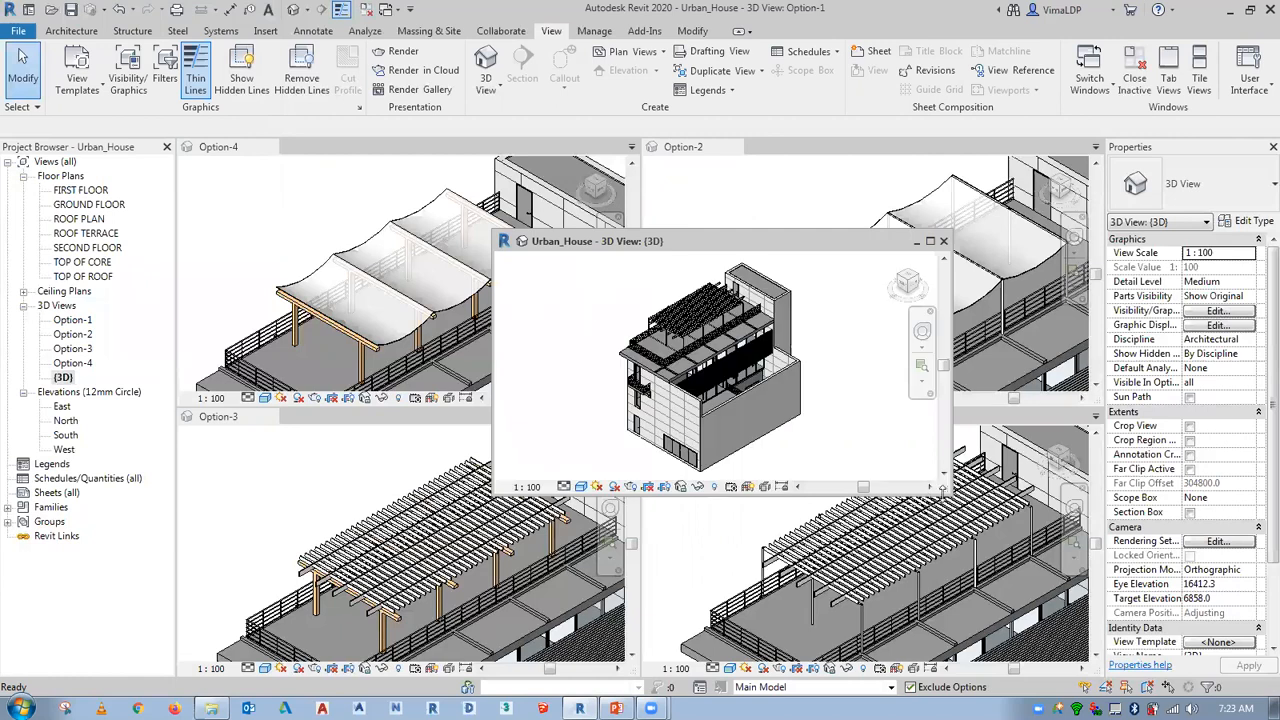
pyautogui.moveTo(943, 490); pyautogui.dragTo(943, 542)
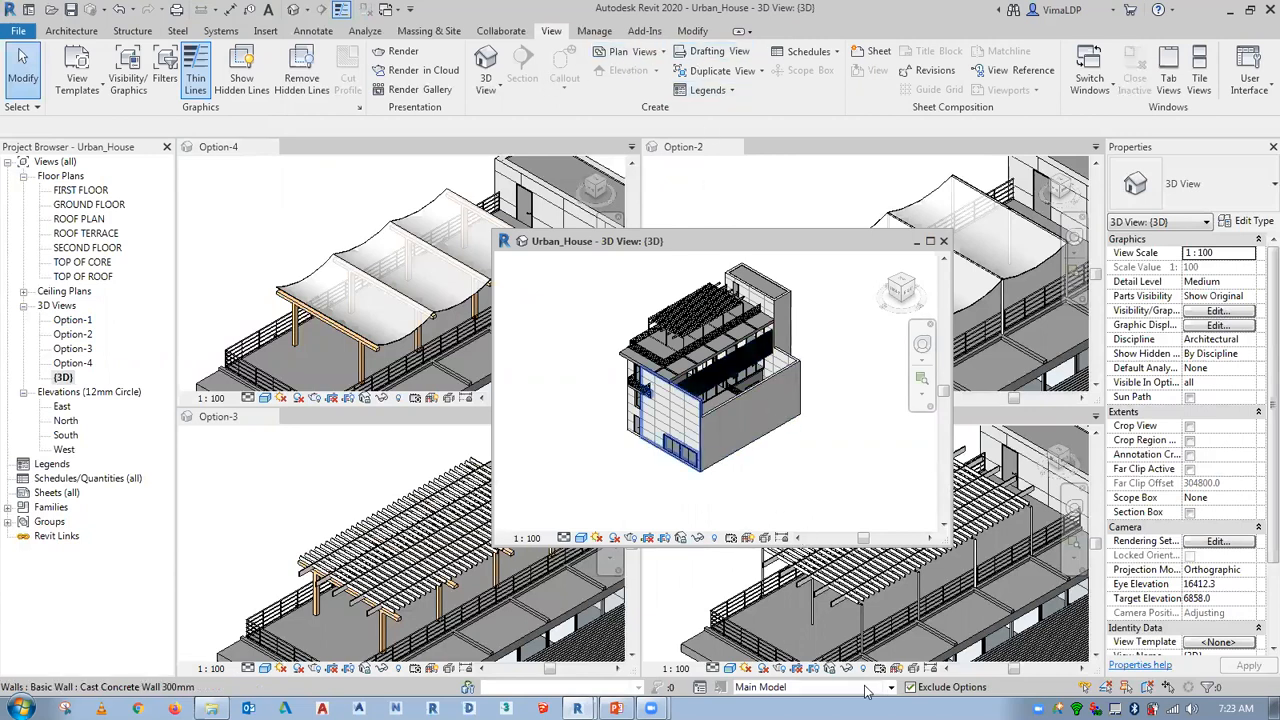
# Make Wooden Strucutre the primary Structure option and inspect the roof terrace canopy in the floating {3D} view.
pyautogui.click(699, 687)
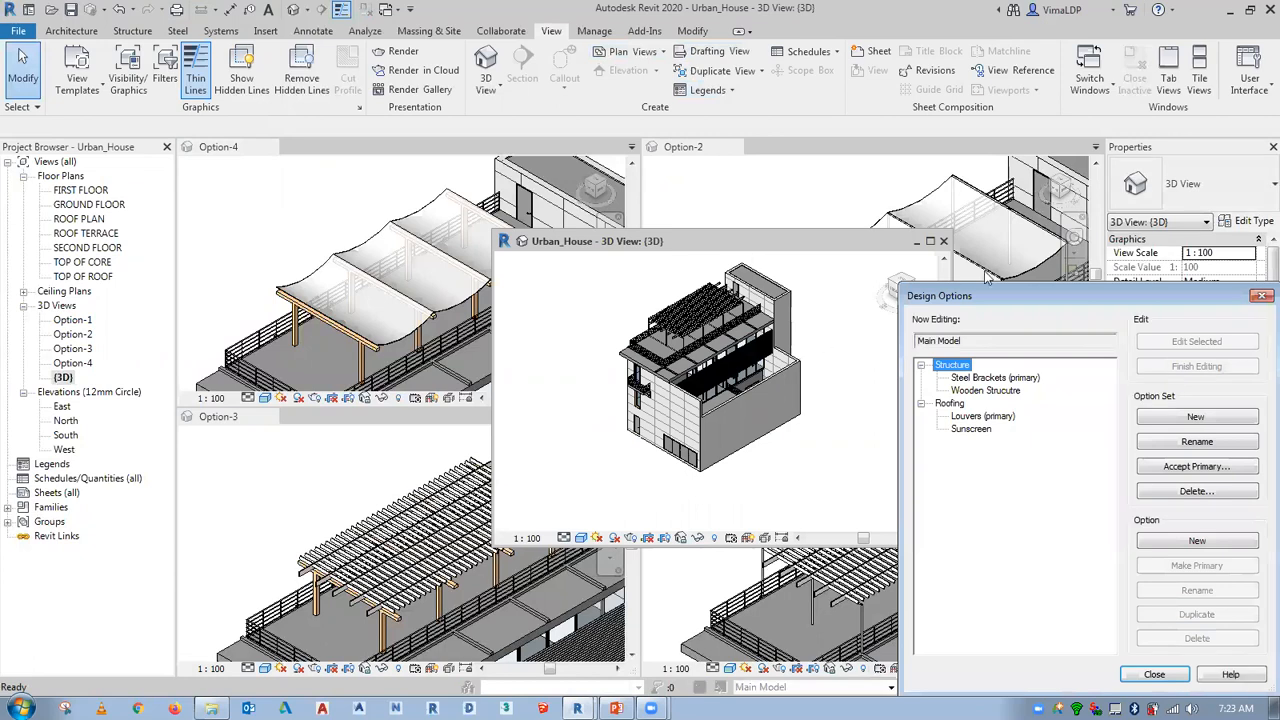
pyautogui.moveTo(1030, 305); pyautogui.dragTo(871, 261)
pyautogui.click(845, 346)
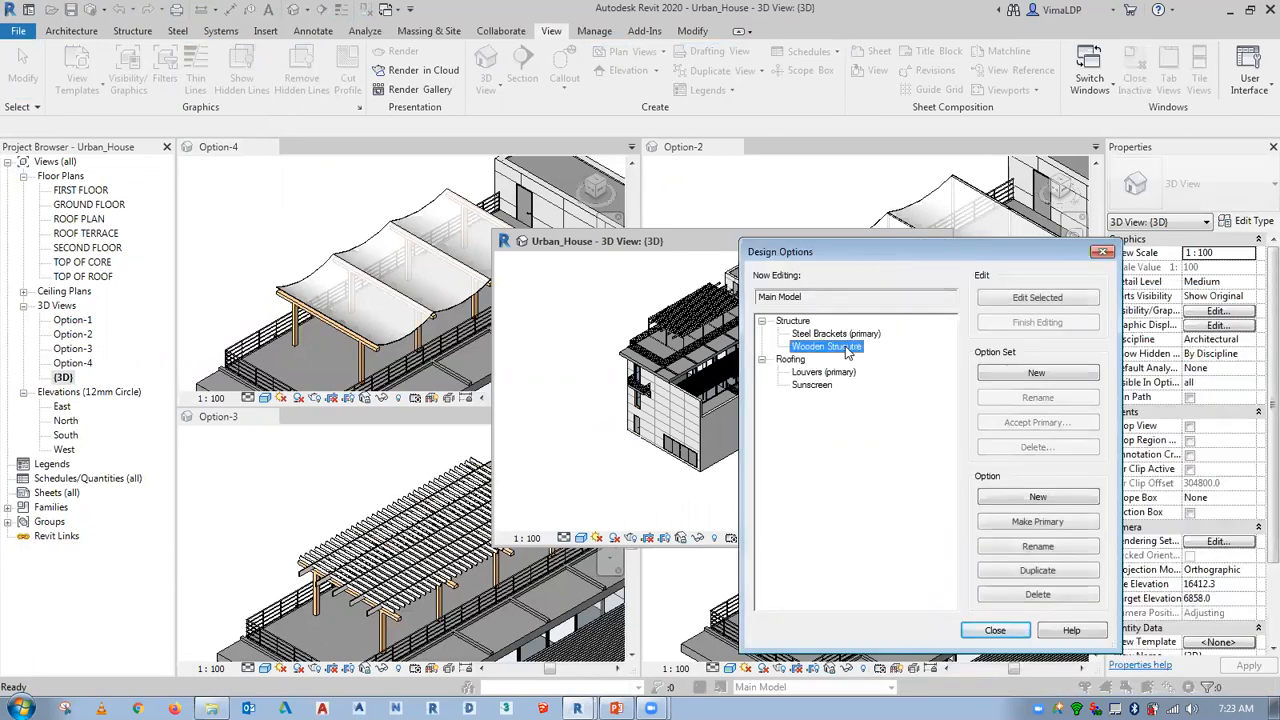
pyautogui.click(1031, 525)
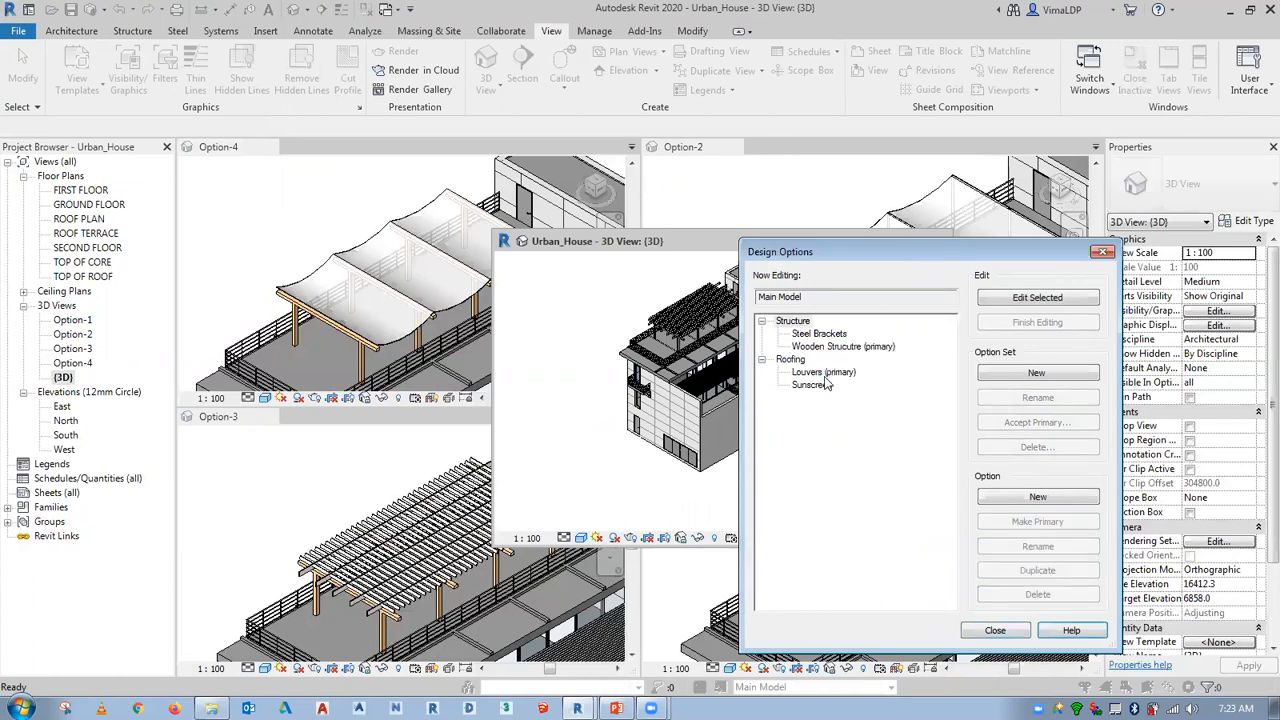
pyautogui.click(995, 630)
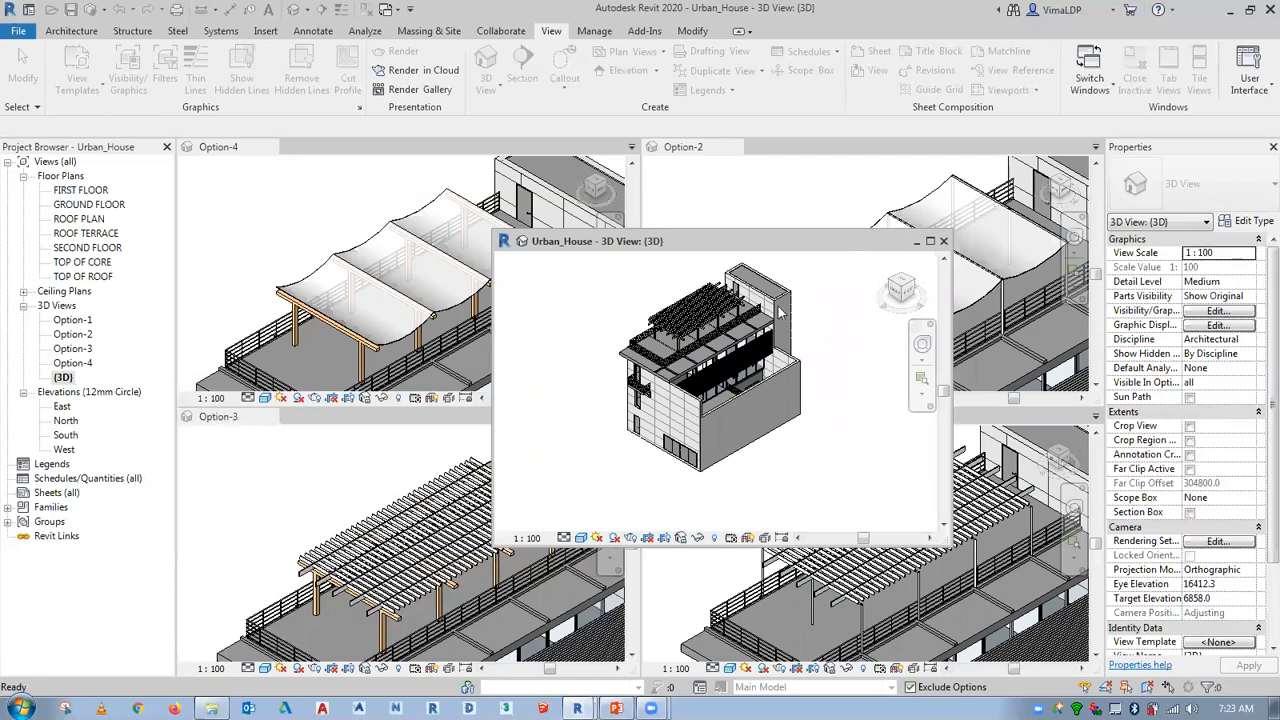
pyautogui.scroll(2, 686, 277)
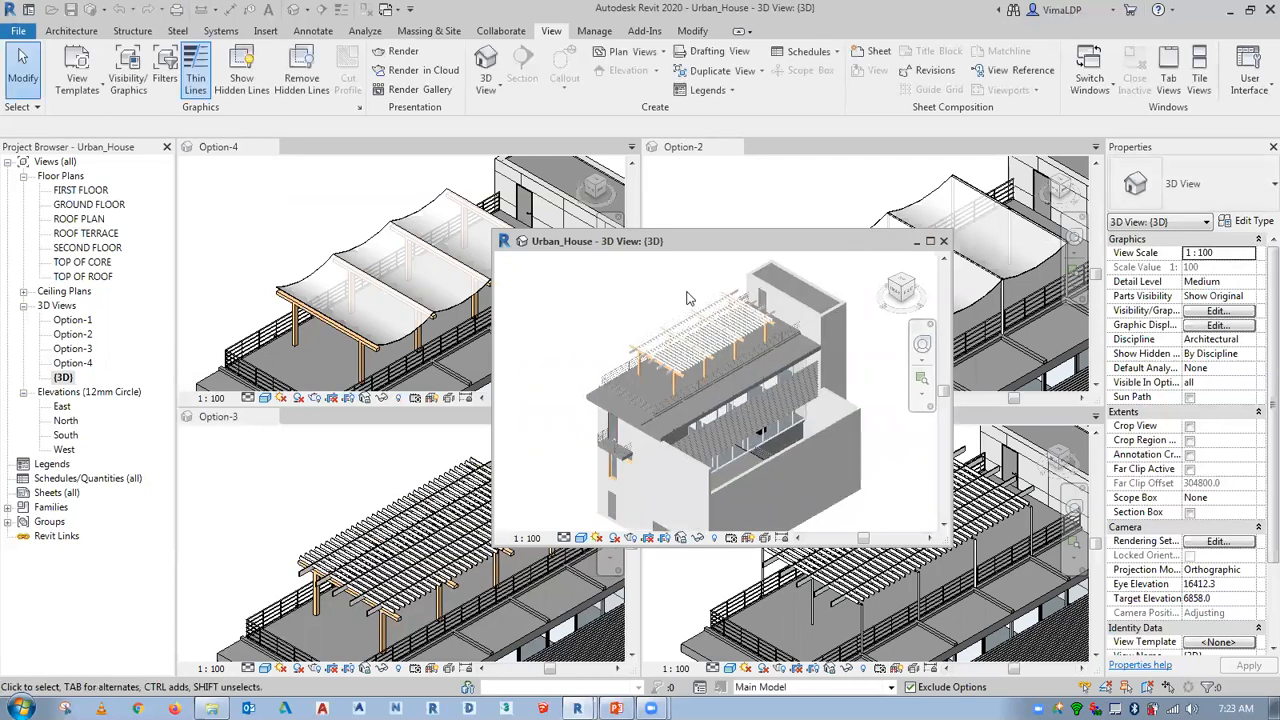
pyautogui.scroll(3, 686, 297)
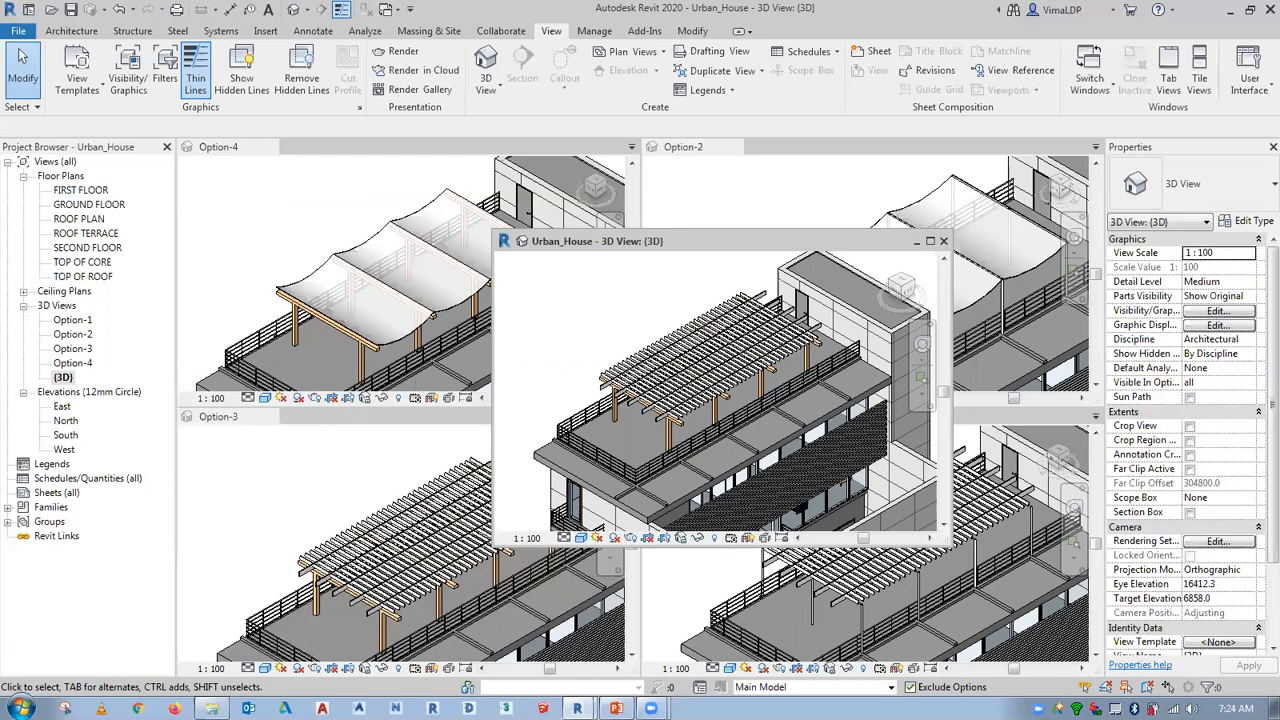
# Switch to the PowerPoint webinar presentation and show the Q & A slide.
pyautogui.moveTo(616, 708)
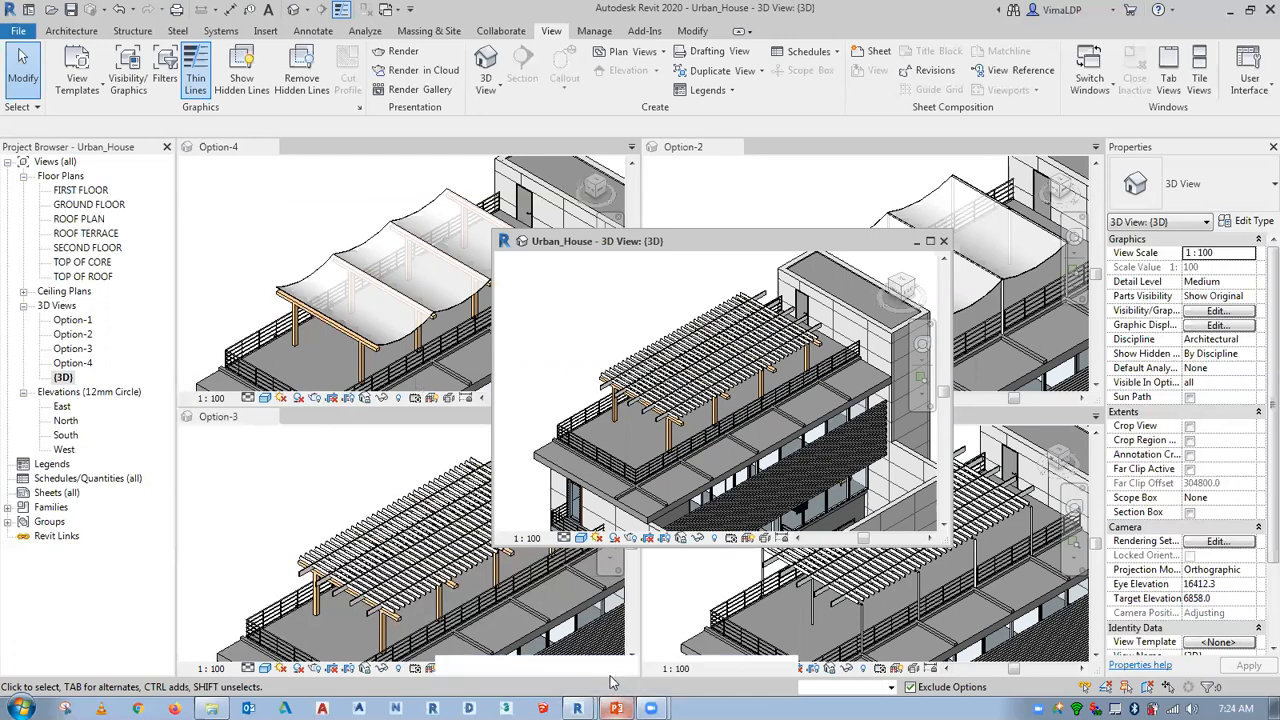
pyautogui.click(616, 708)
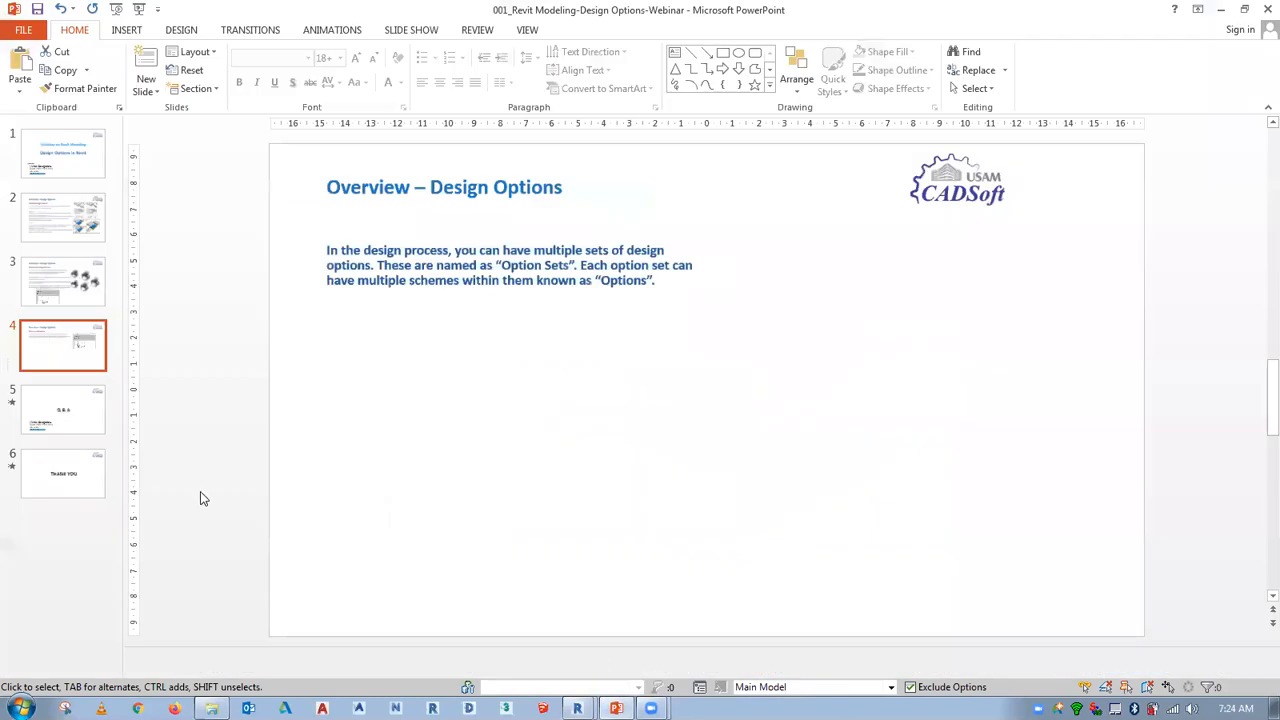
pyautogui.click(64, 418)
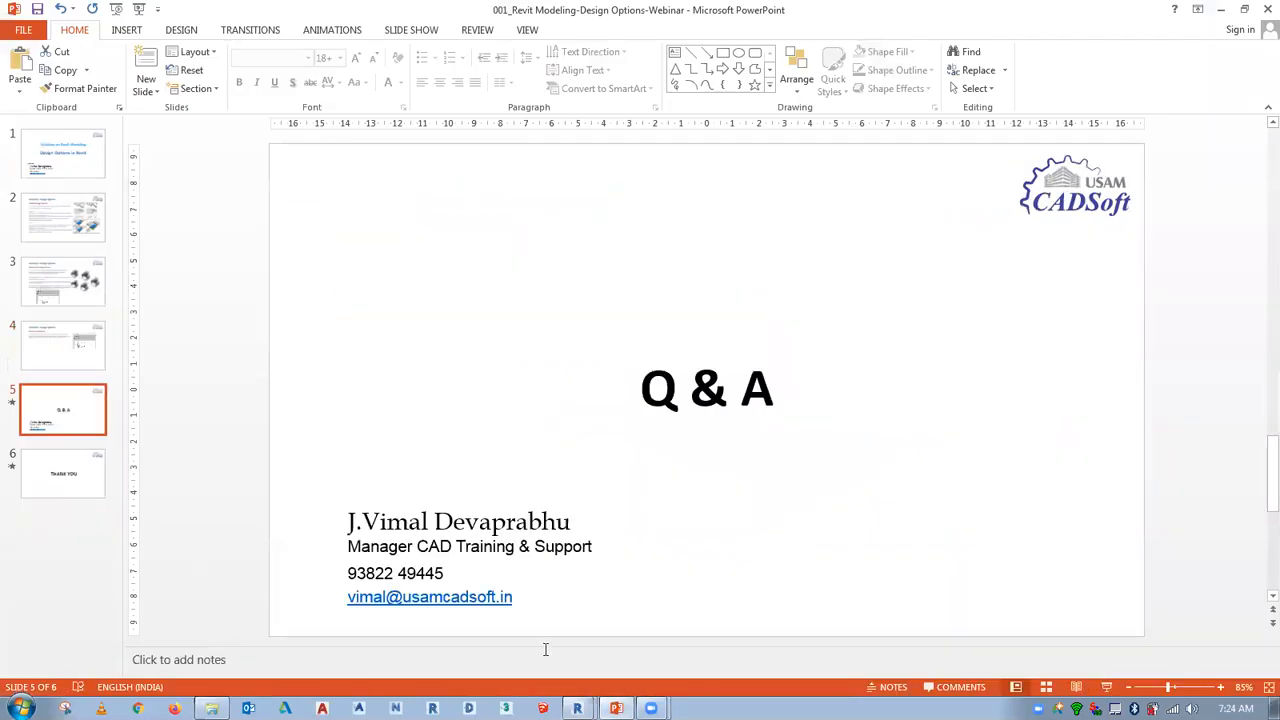